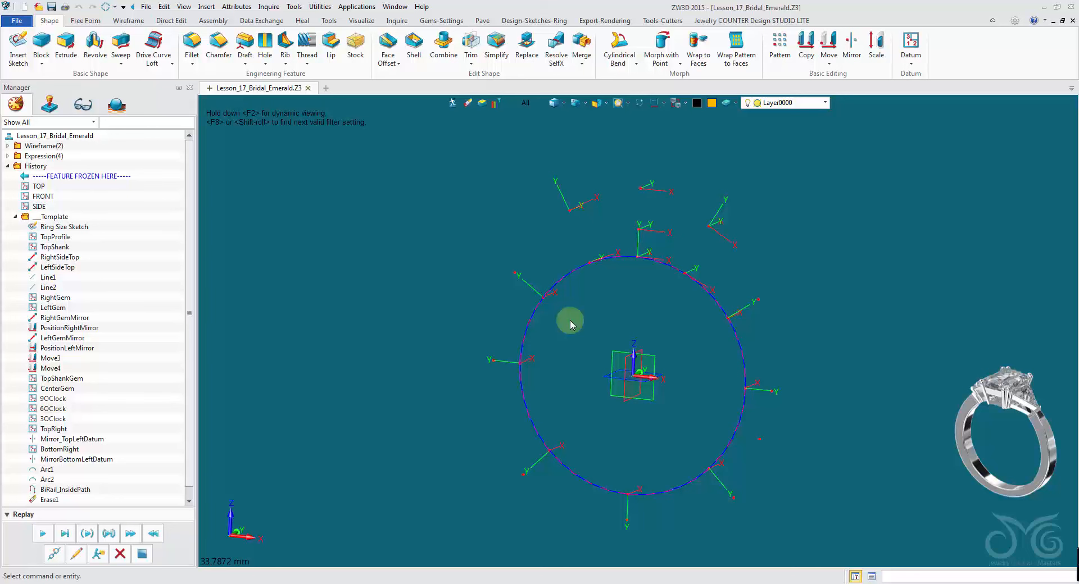
- Start the Emerald Creator, dismiss the material dialog, and place the emerald on the CenterGem datum point
click(449, 21)
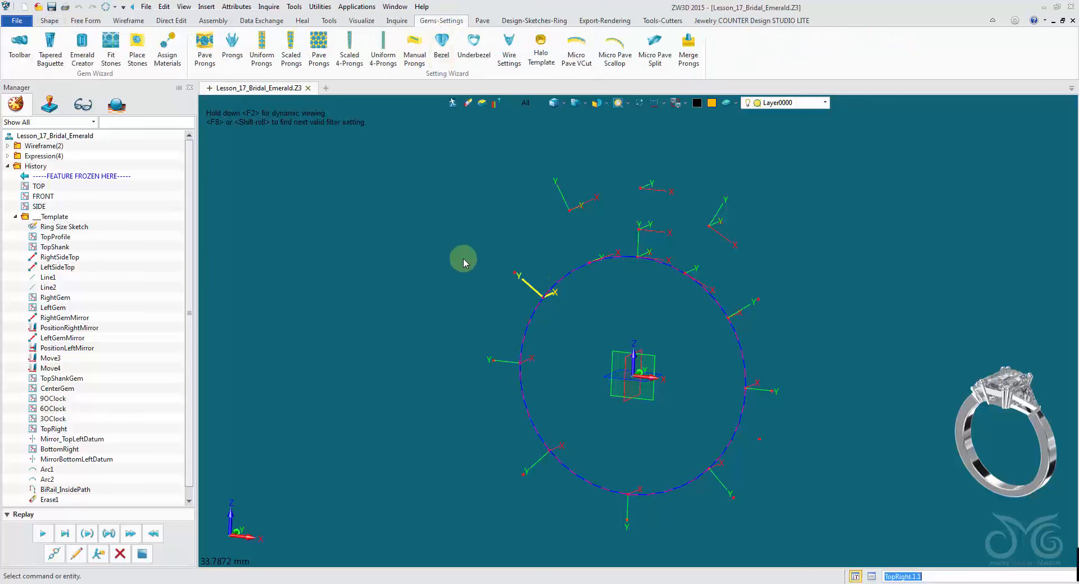
click(82, 56)
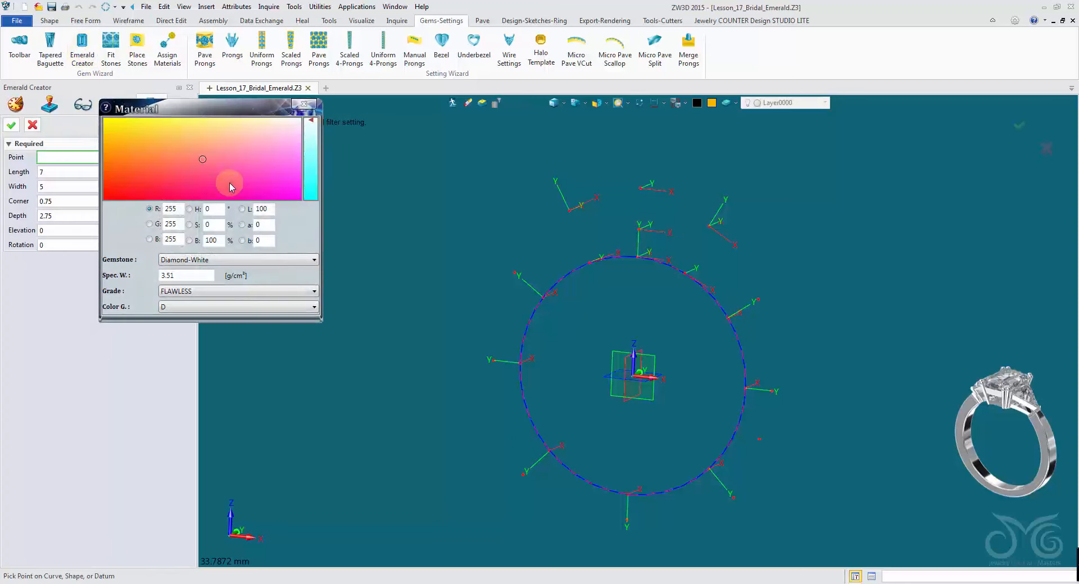
click(303, 104)
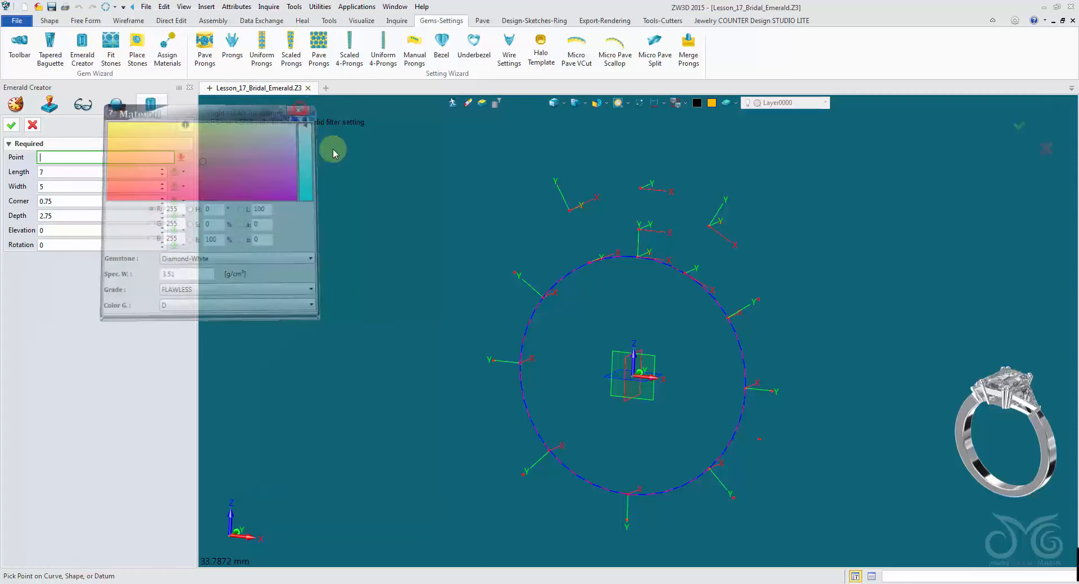
click(669, 187)
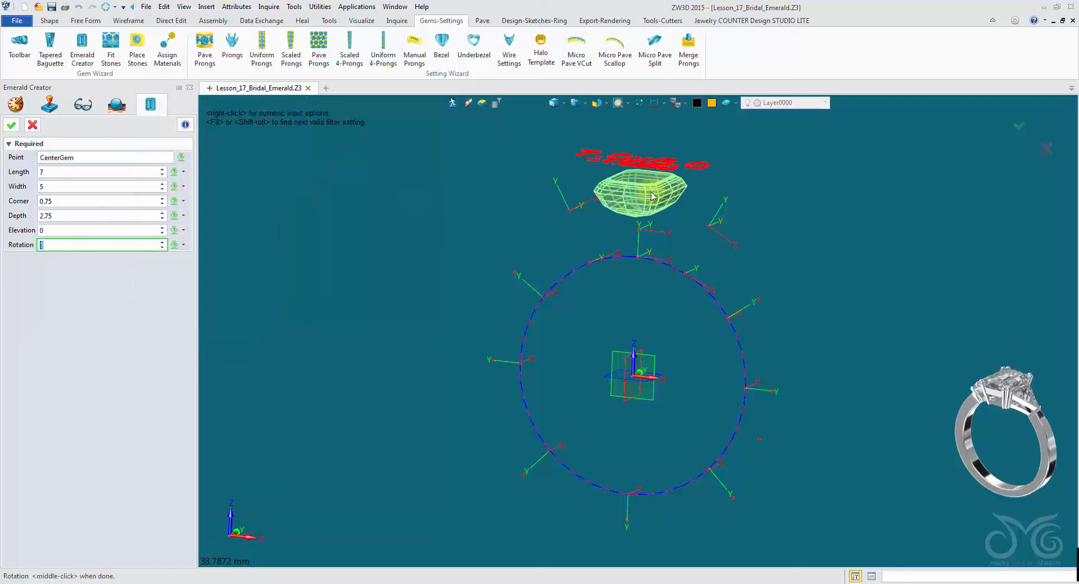
- Set the emerald's length to 8, width to 6 and corner to 1
click(91, 173)
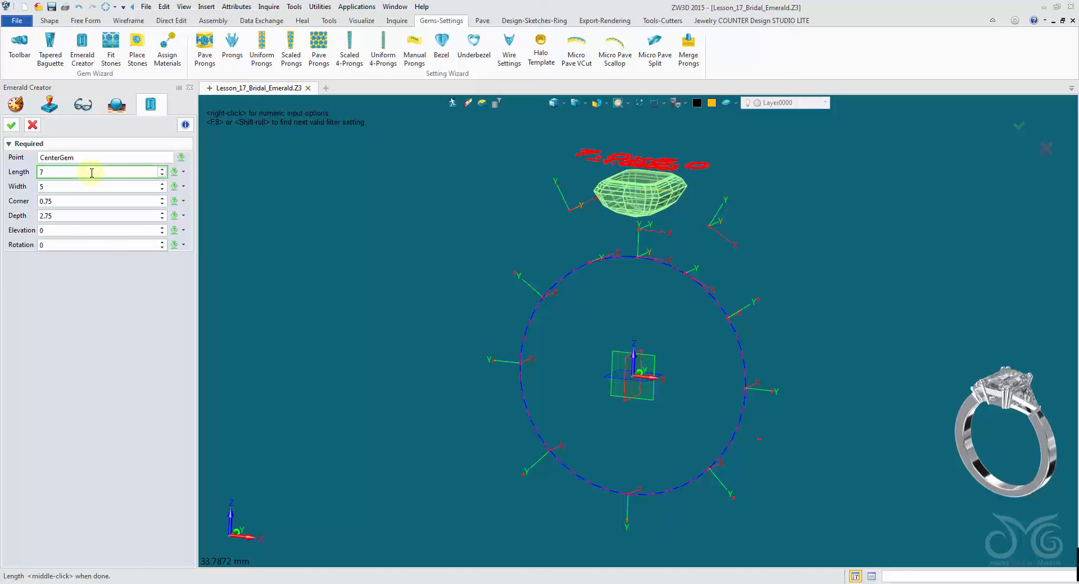
scroll(92, 174, up, 1)
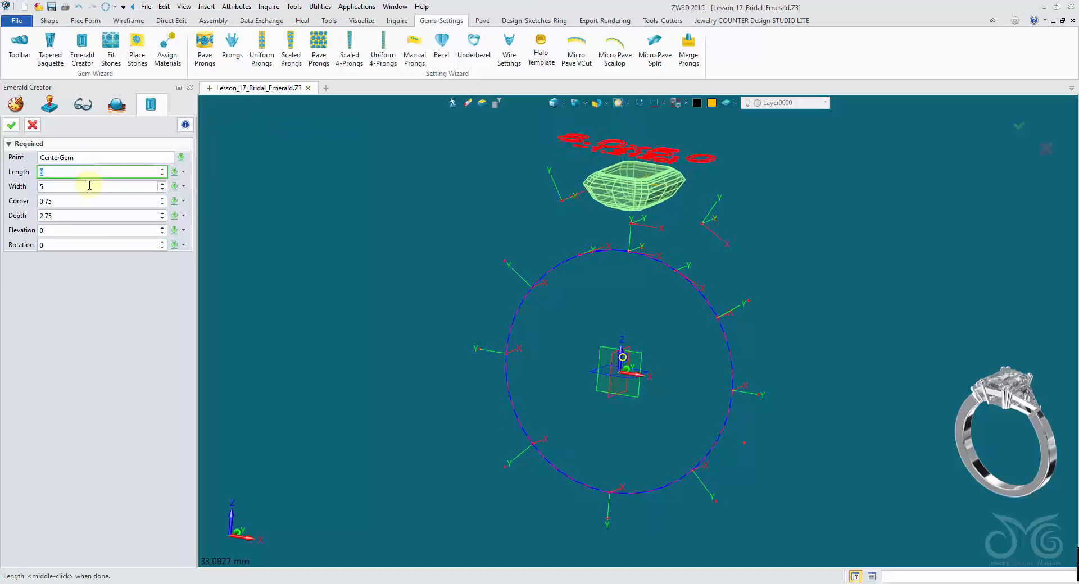
click(89, 185)
scroll(89, 185, up, 1)
click(87, 201)
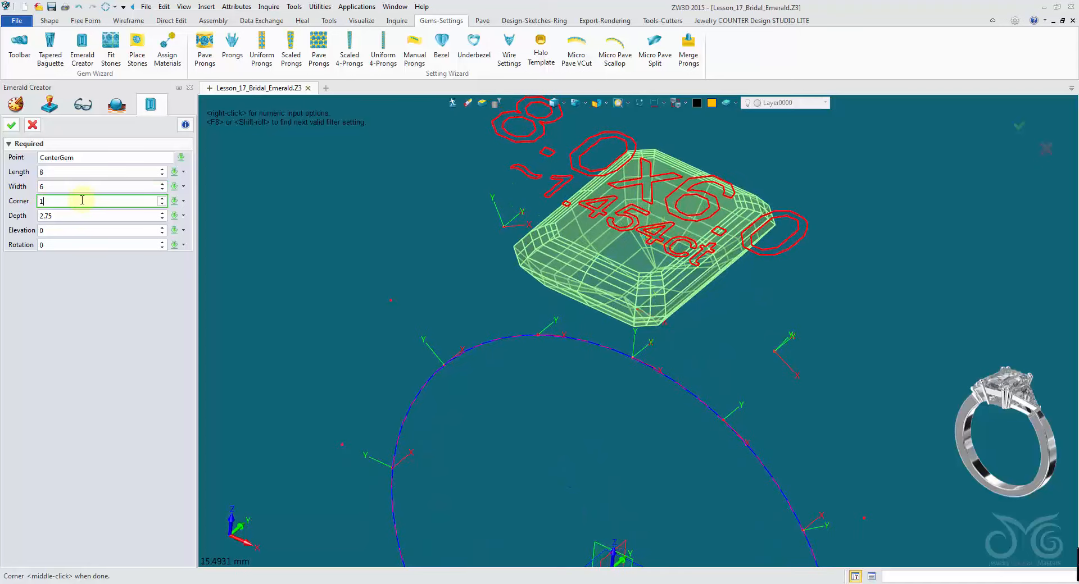
key(Return)
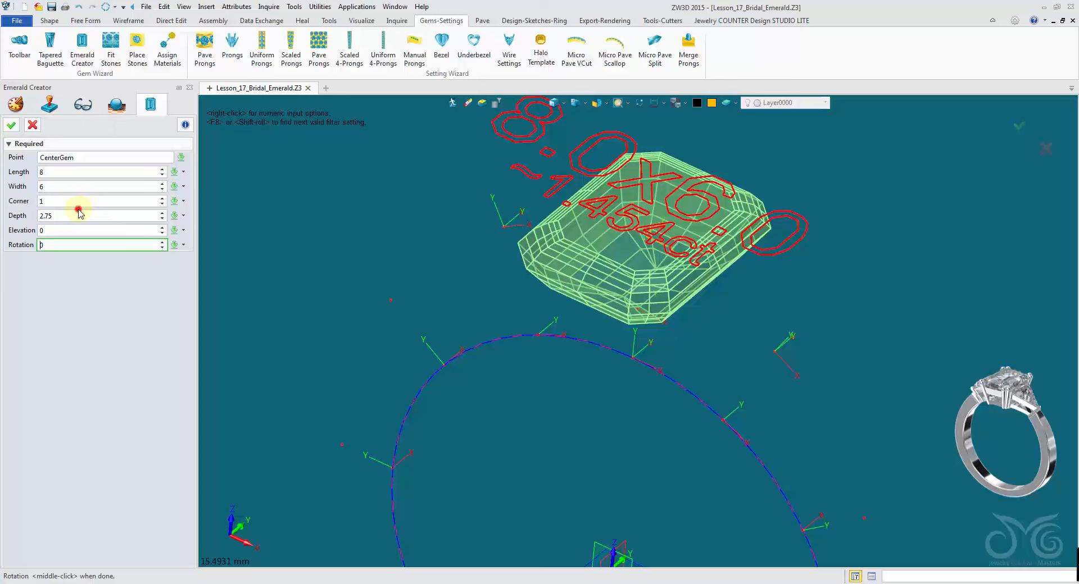
- Set the emerald's depth to 3.5, confirm the gem, and close the tweak tool
click(78, 213)
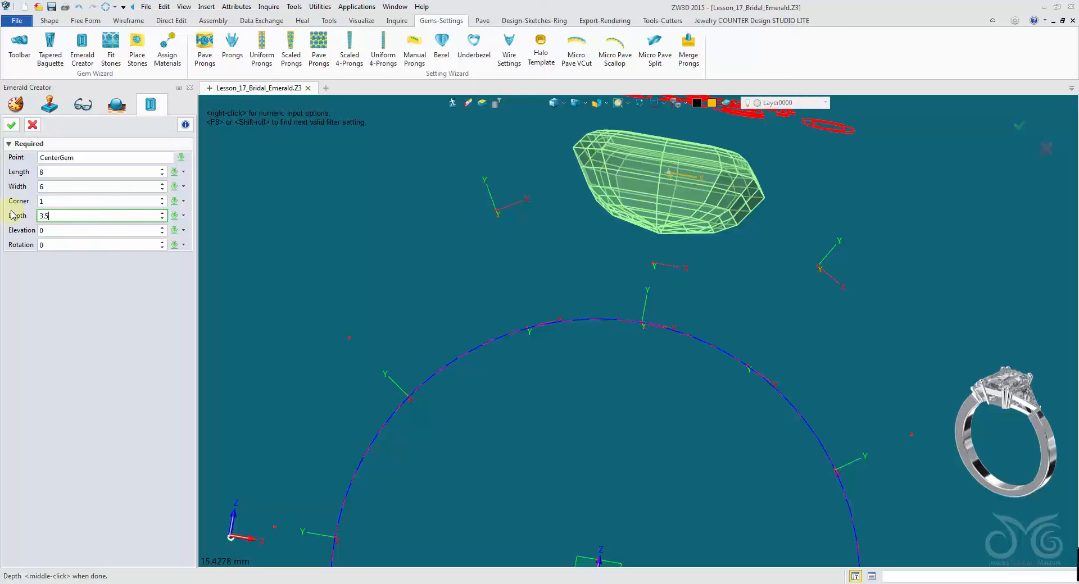
text(3,5)
key(Return)
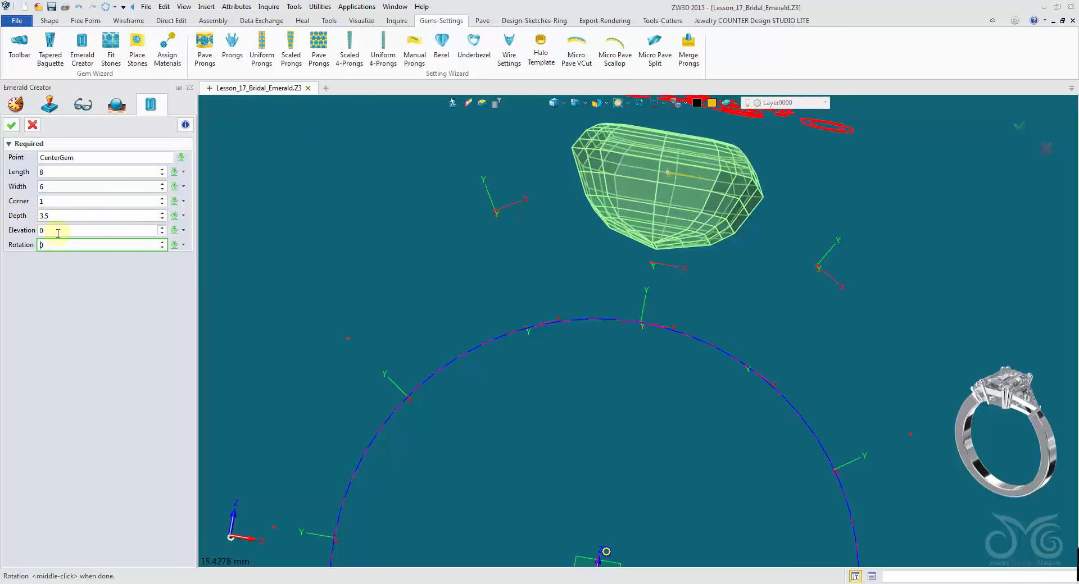
click(12, 126)
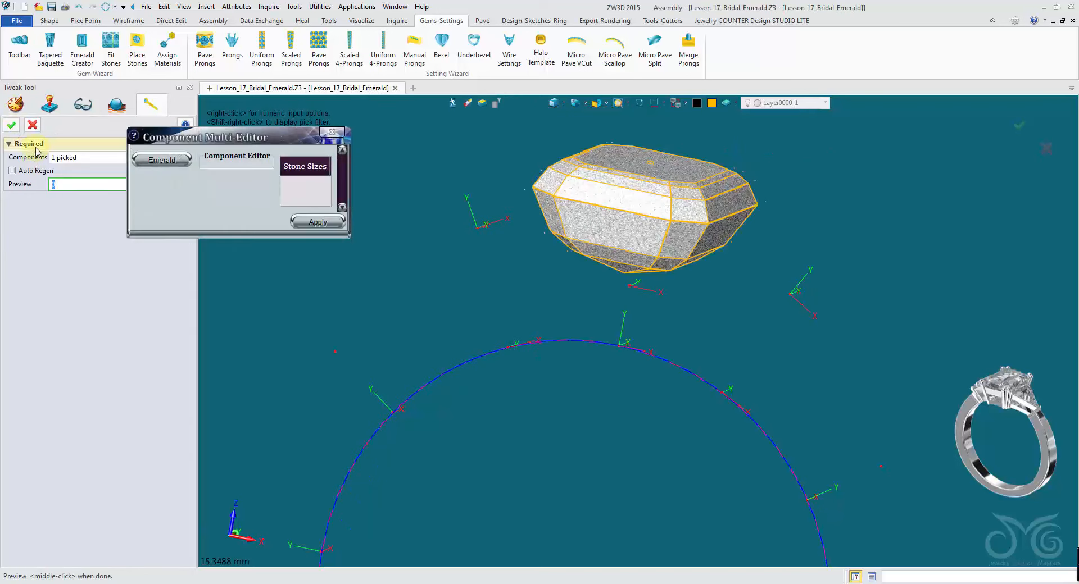
click(33, 126)
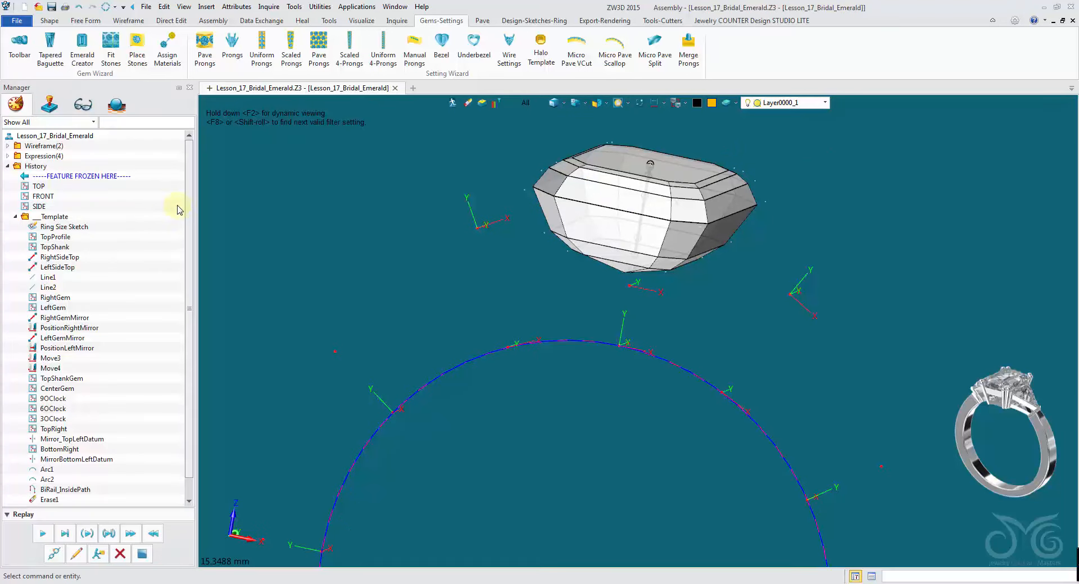
- Start Place Stones and choose the trillion shape from the gemstone library
scroll(336, 269, down, 4)
scroll(336, 270, up, 2)
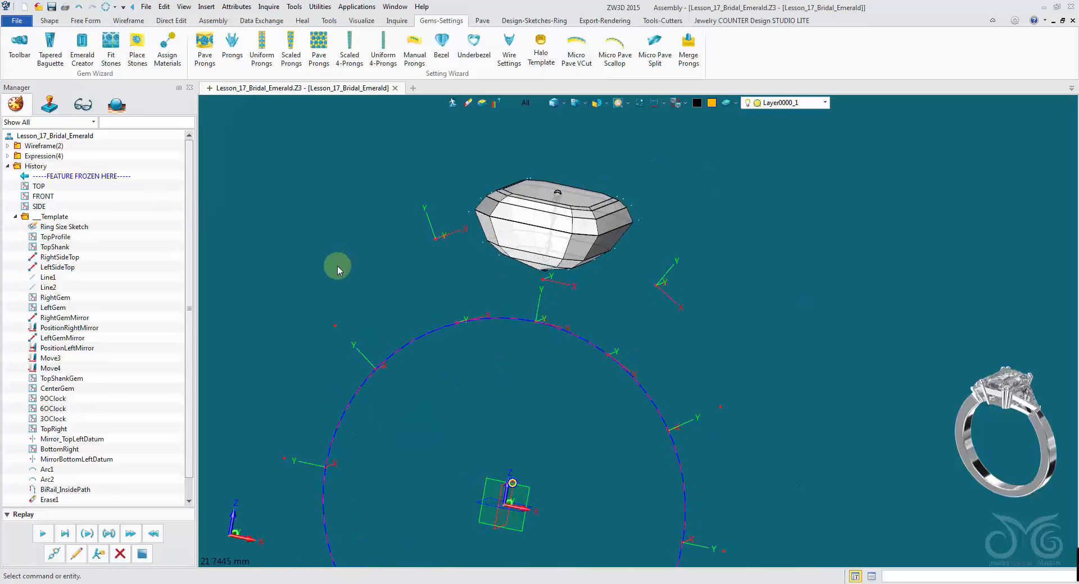
right_drag(338, 269, 356, 159)
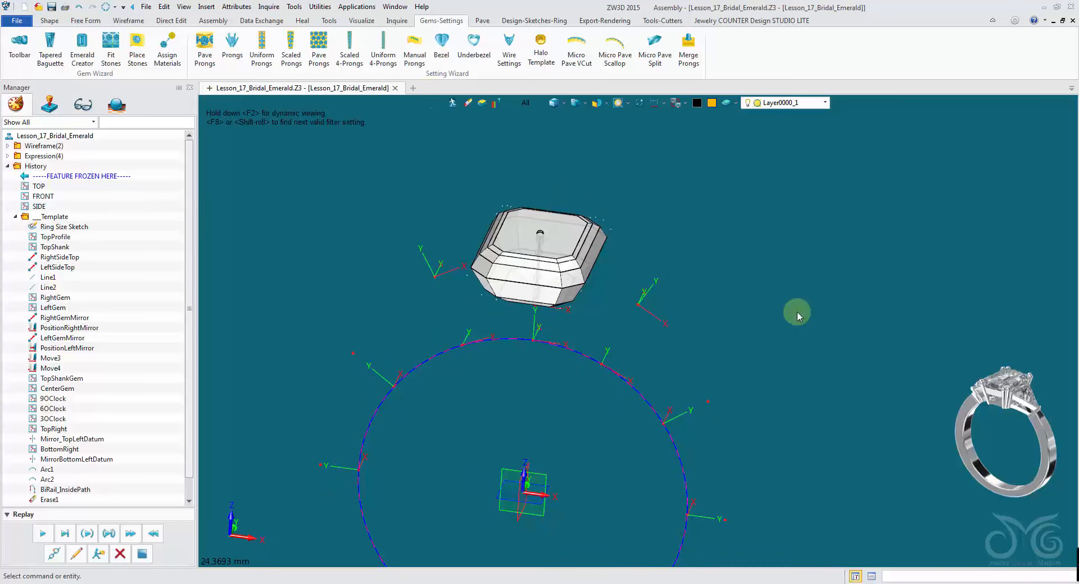
click(137, 45)
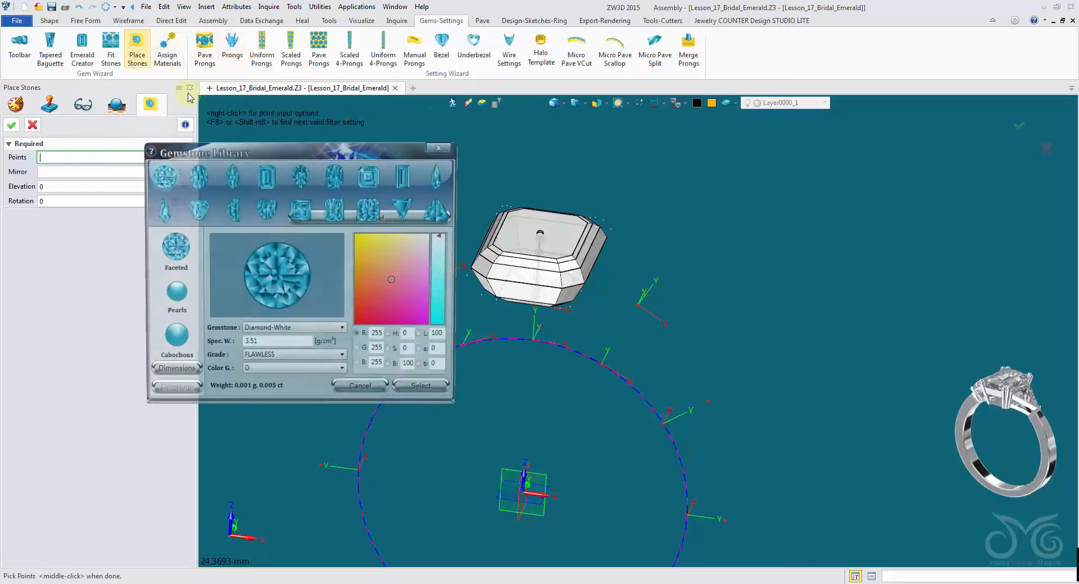
click(404, 214)
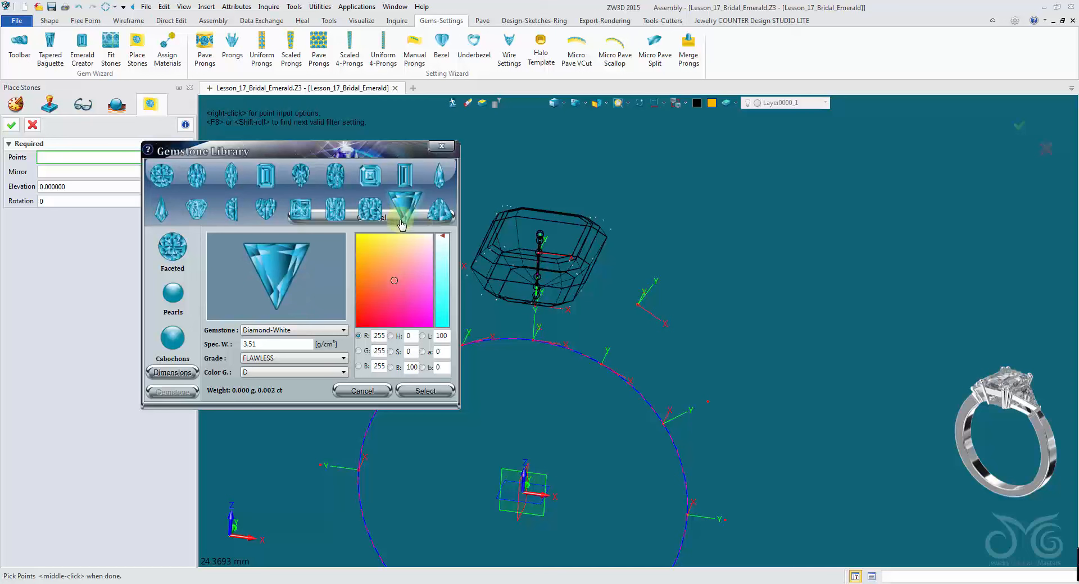
- Set the trillion's length to 5.5 and pick the datum point beside the right of the emerald
click(191, 377)
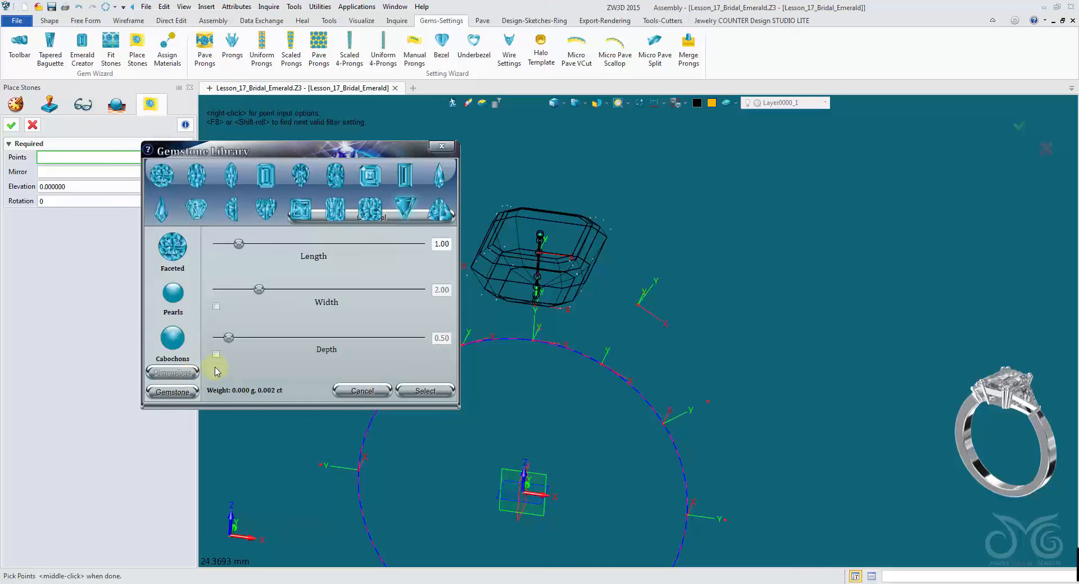
click(450, 244)
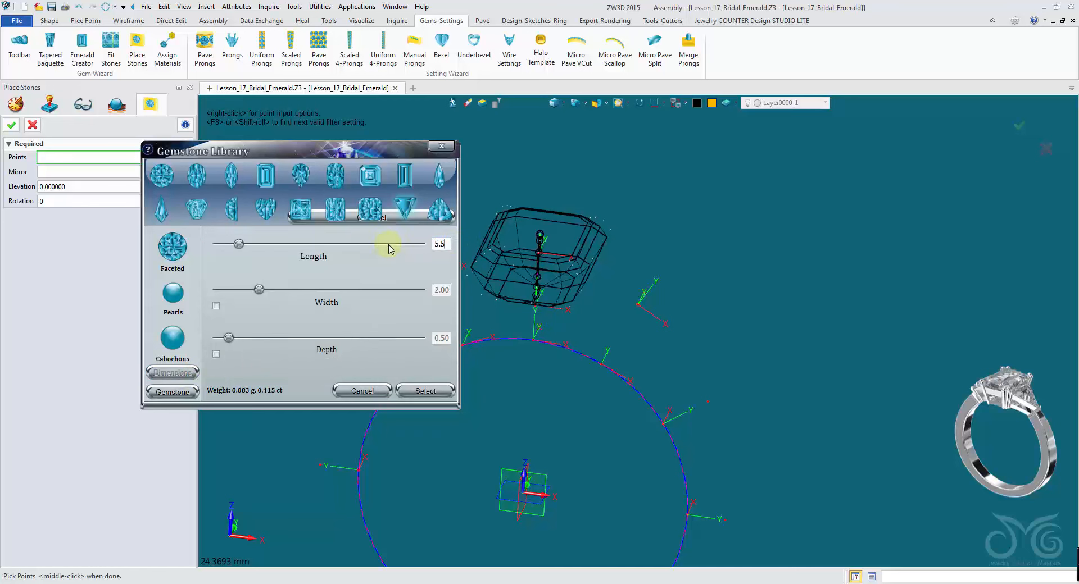
click(663, 310)
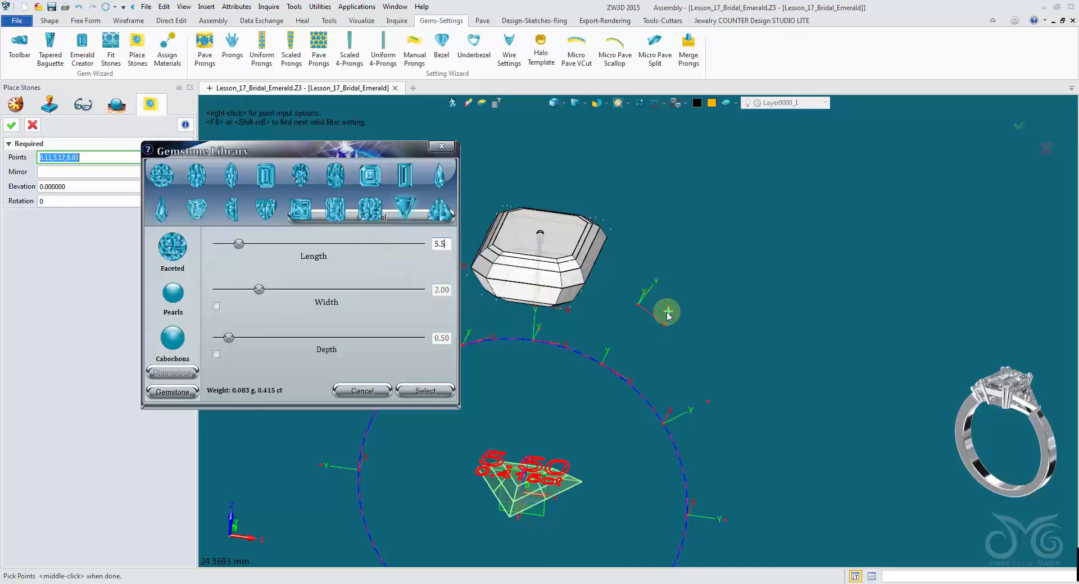
click(660, 320)
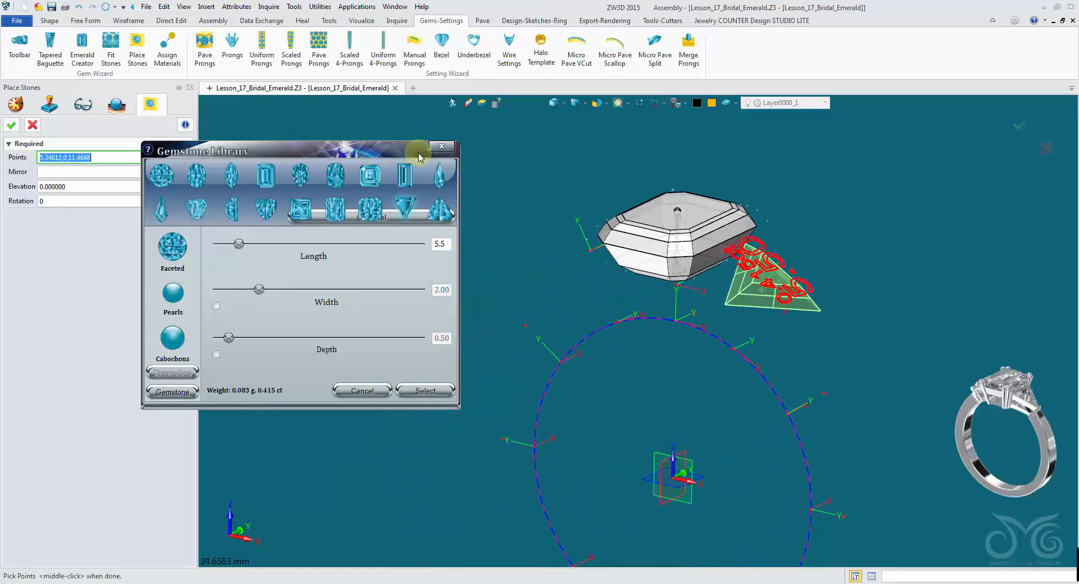
- Set the trillion's rotation to 90 degrees
click(80, 204)
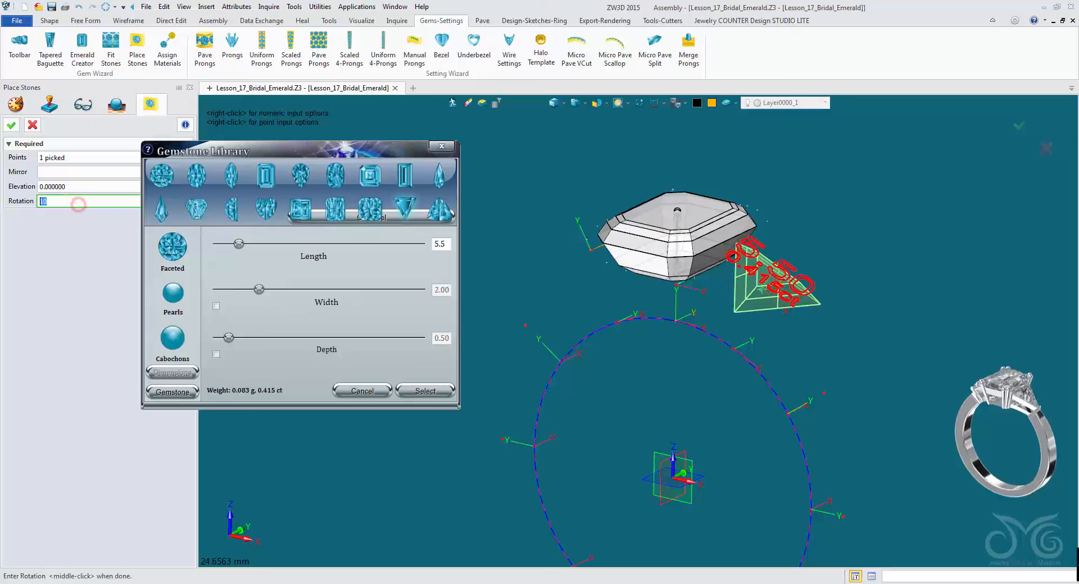
text(90)
key(Return)
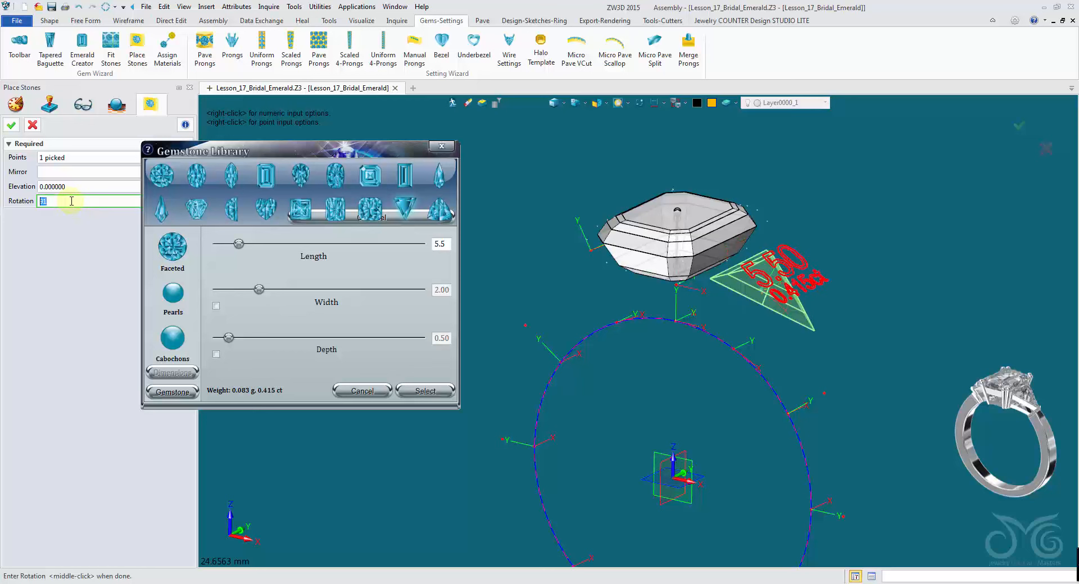
click(72, 202)
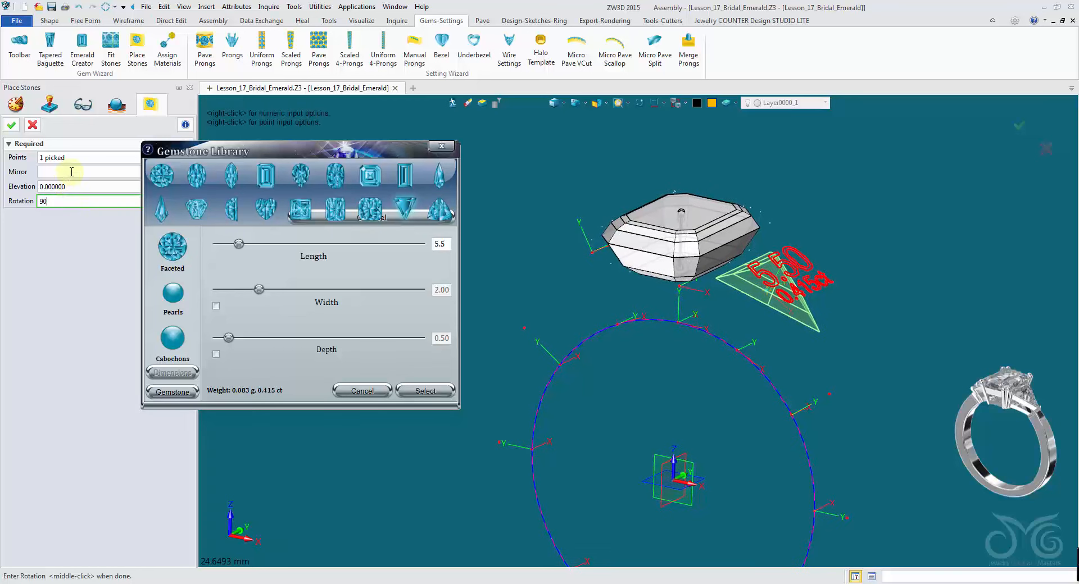
- Mirror the trillion about the central datum and confirm the placed stones
click(71, 172)
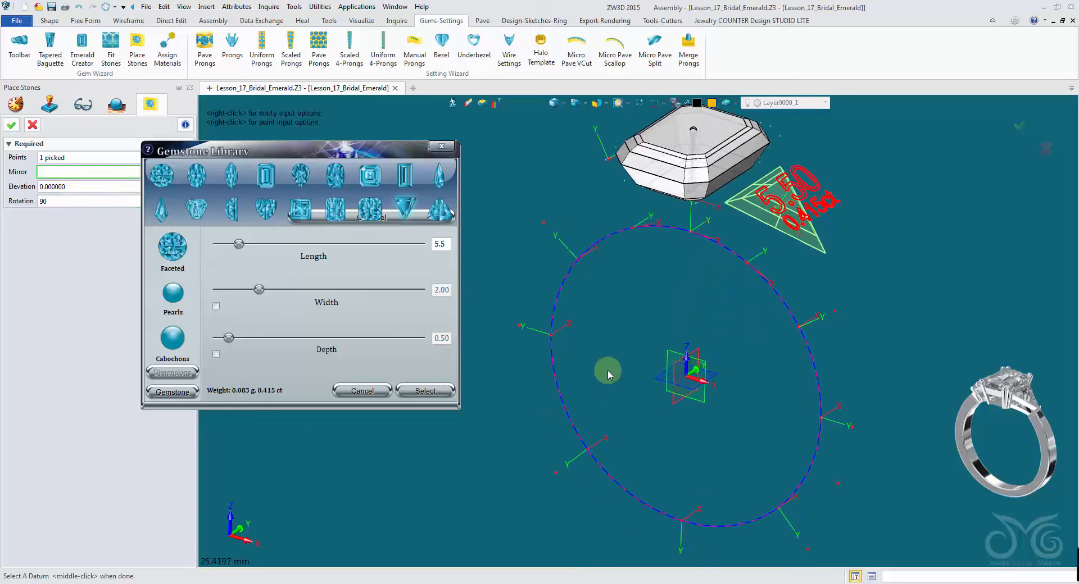
click(671, 392)
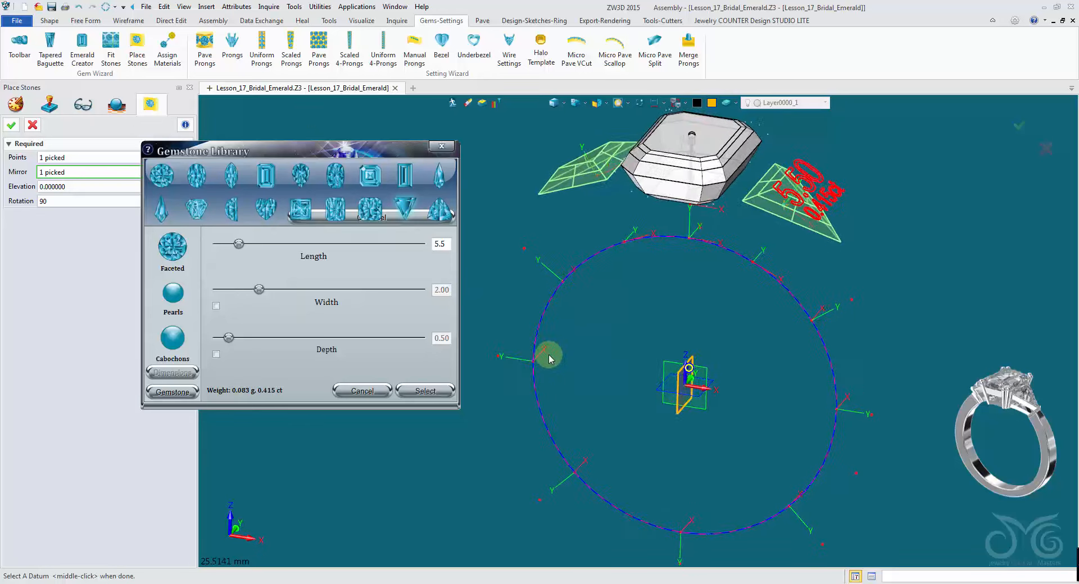
right_drag(549, 360, 537, 301)
click(12, 127)
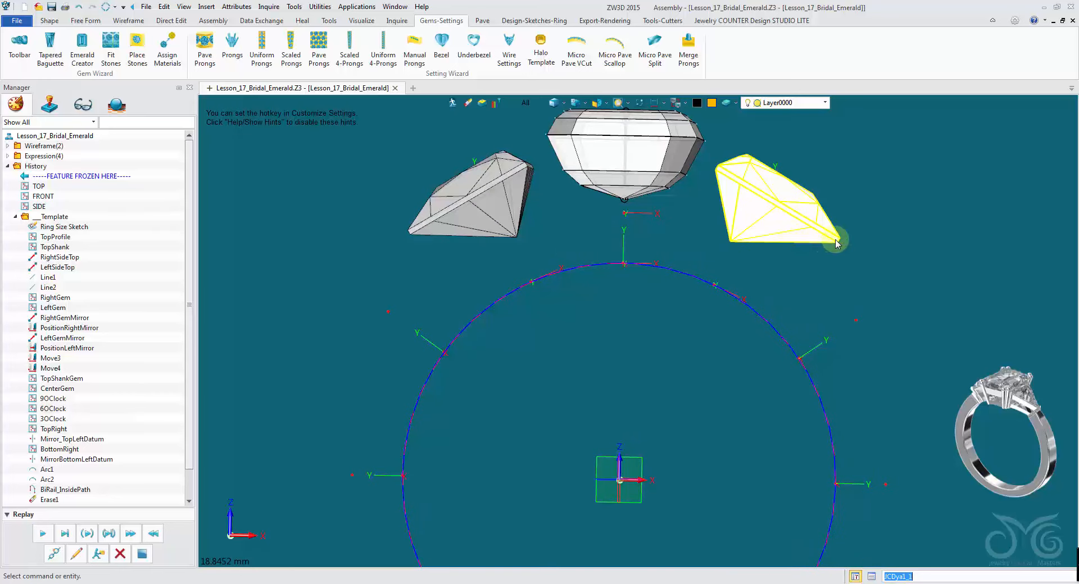
- Reopen the placed trillion stones for editing and move the gemstone library out of the way
right_click(672, 234)
click(675, 223)
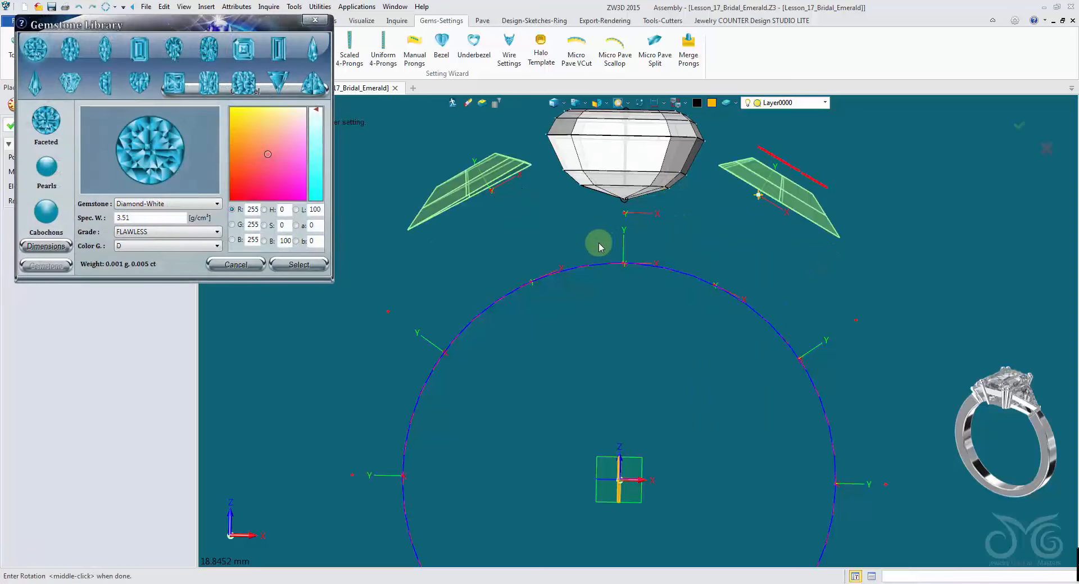
drag(259, 29, 265, 261)
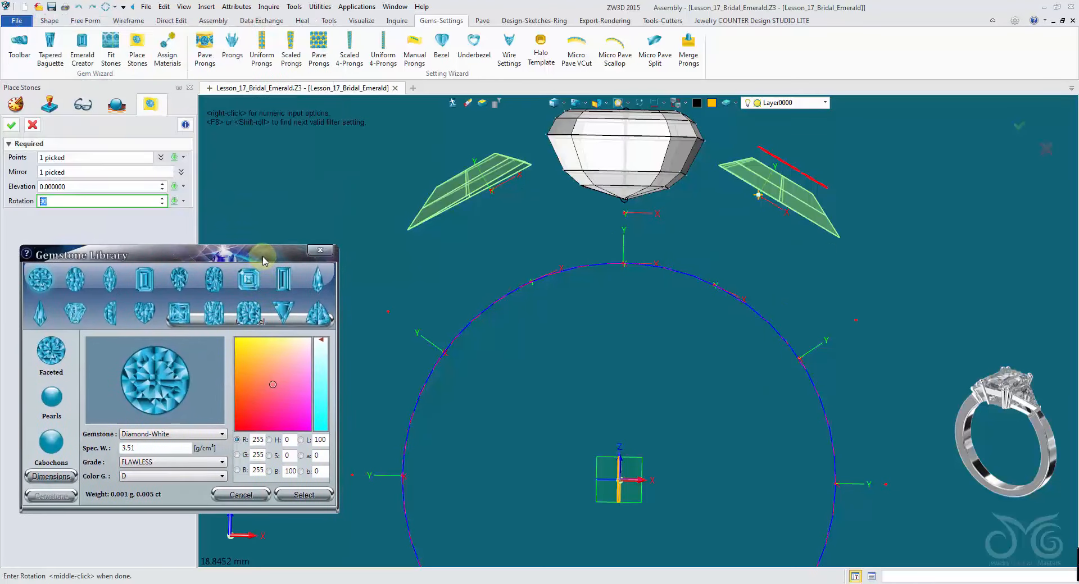
- Unpick the last placement point and reselect the trillion shape
click(182, 157)
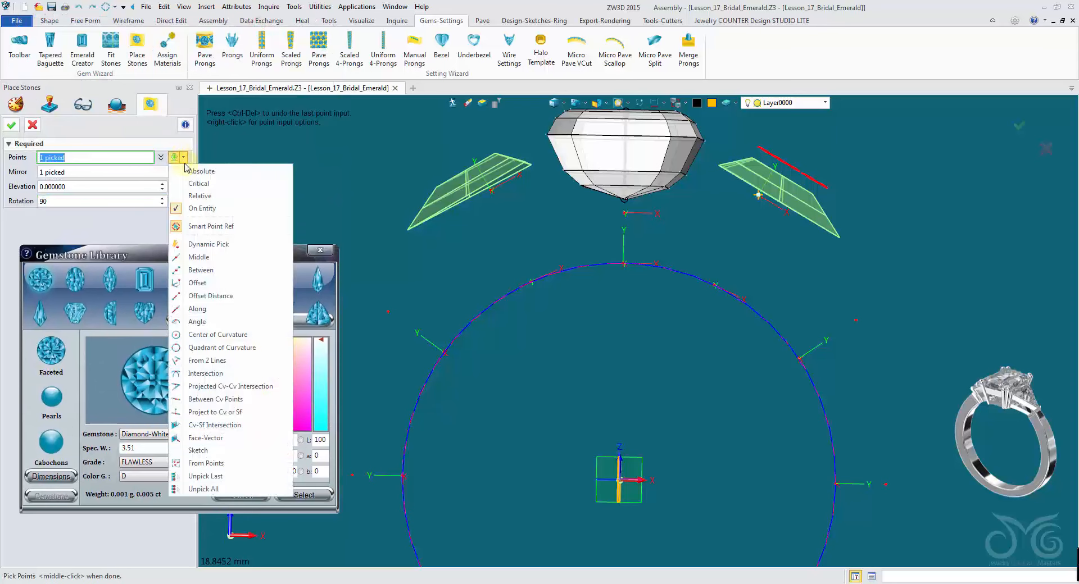
click(226, 476)
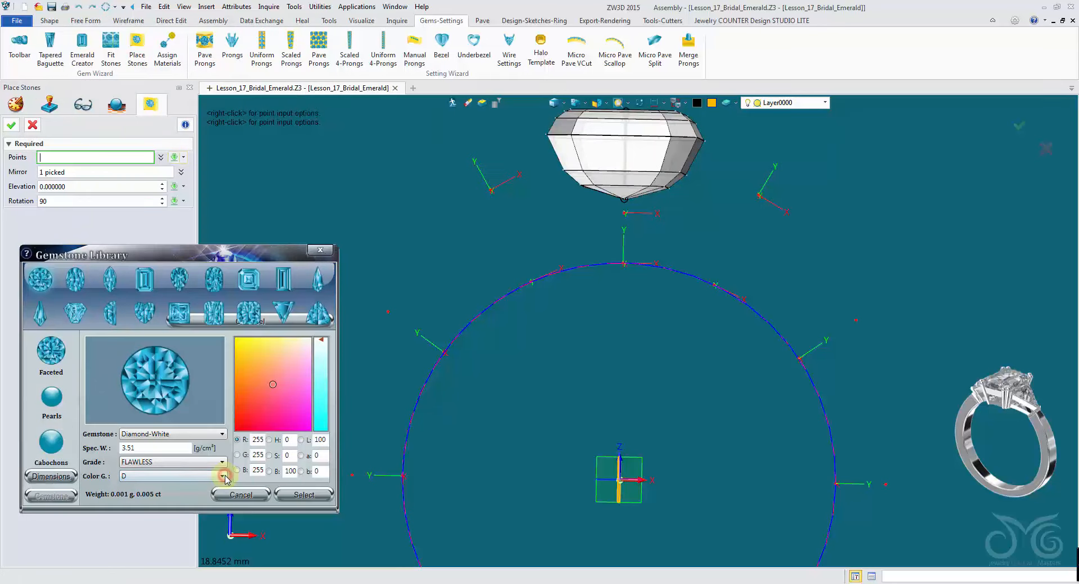
click(283, 312)
- Open the trillion's dimensions, enable width and depth, and set the width to 5.5
click(51, 476)
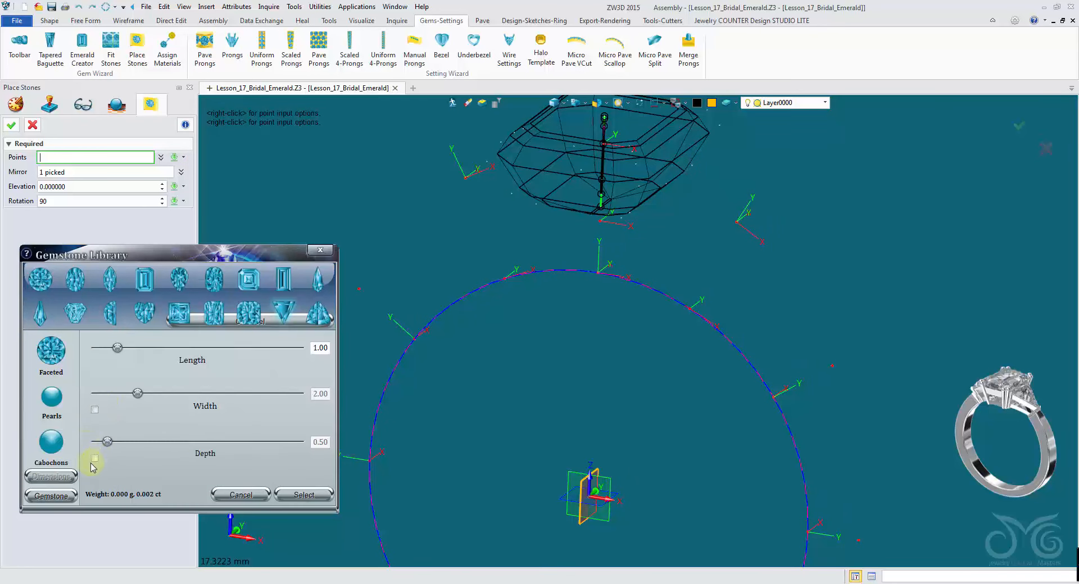
click(94, 458)
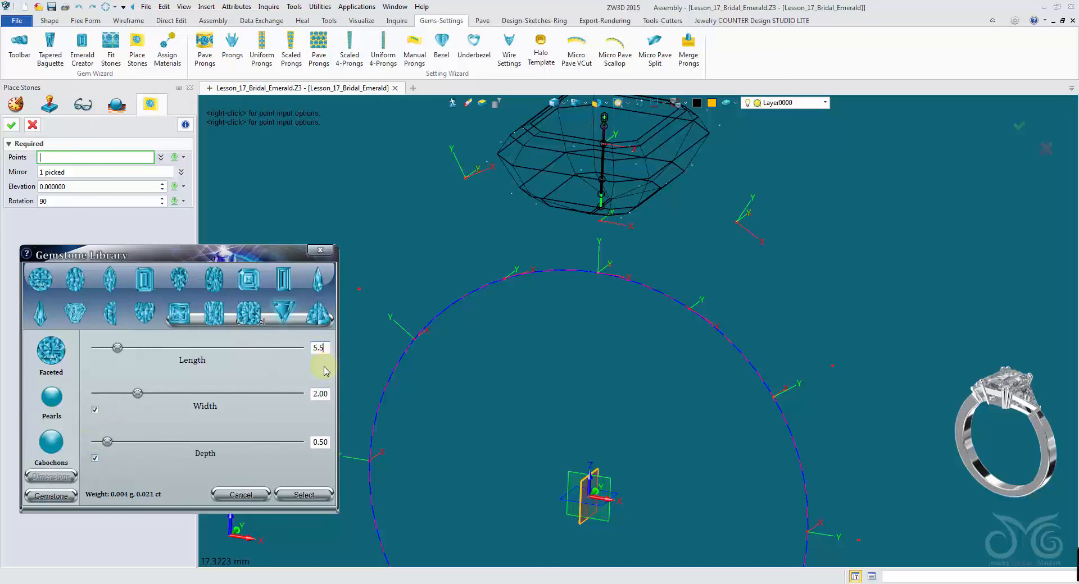
double_click(326, 393)
key(BackSpace)
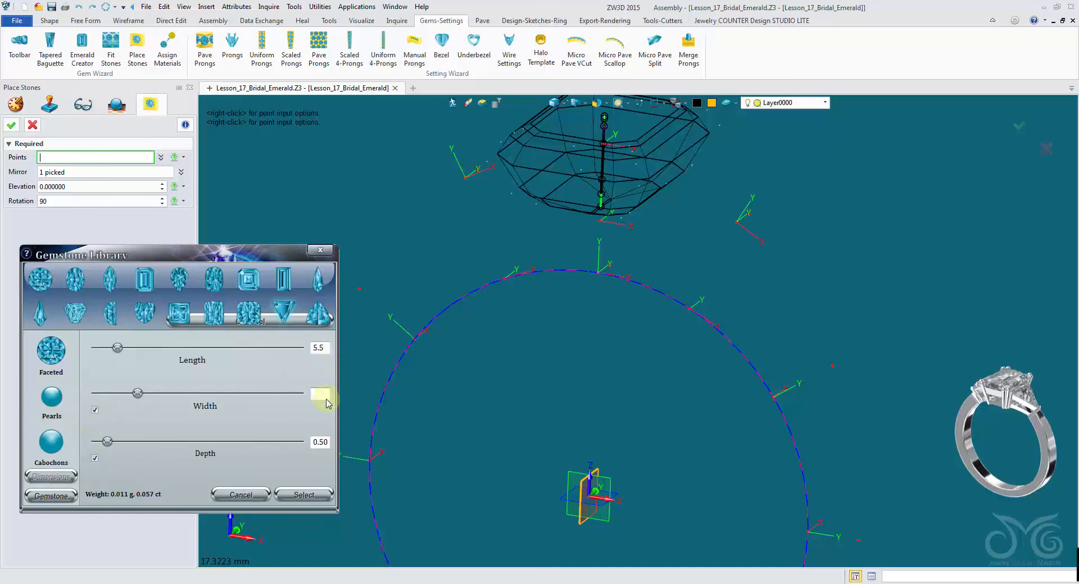
text(5.5)
- Set the trillion's depth to 2.5, pick the right-side datum point, and confirm the stones
double_click(315, 442)
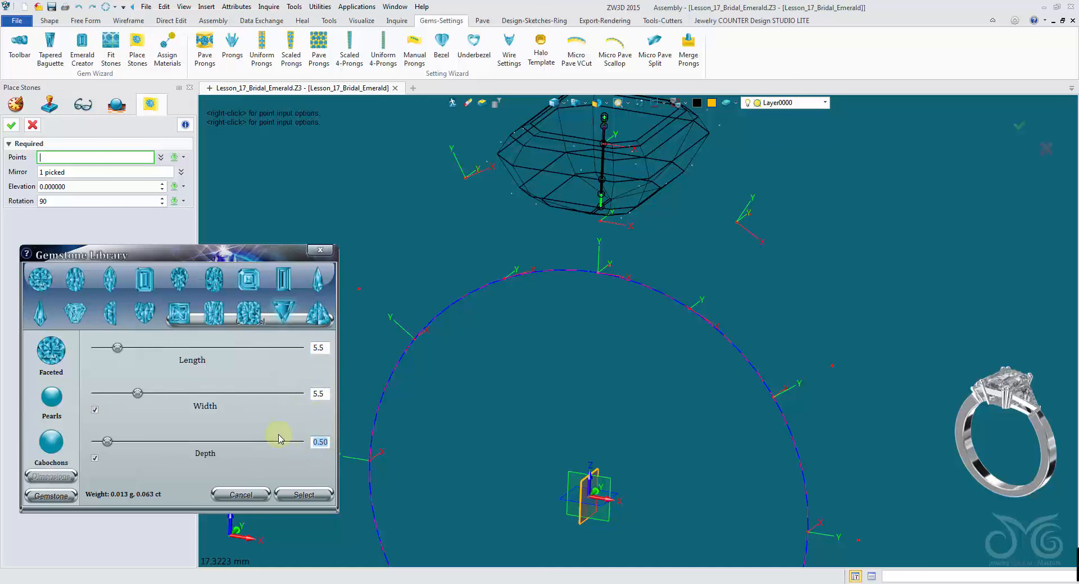
text(2.5)
click(313, 485)
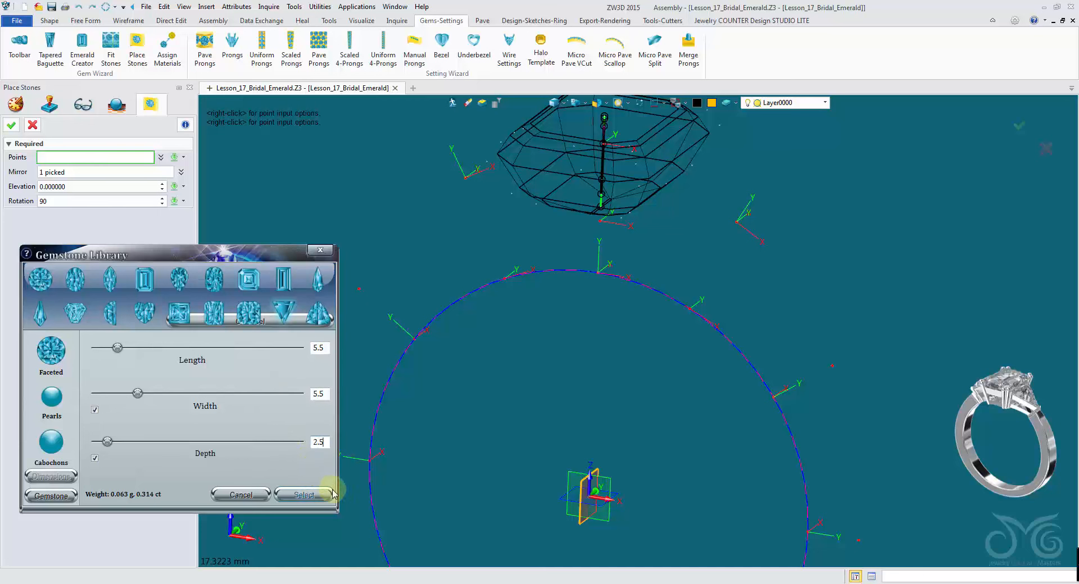
click(754, 234)
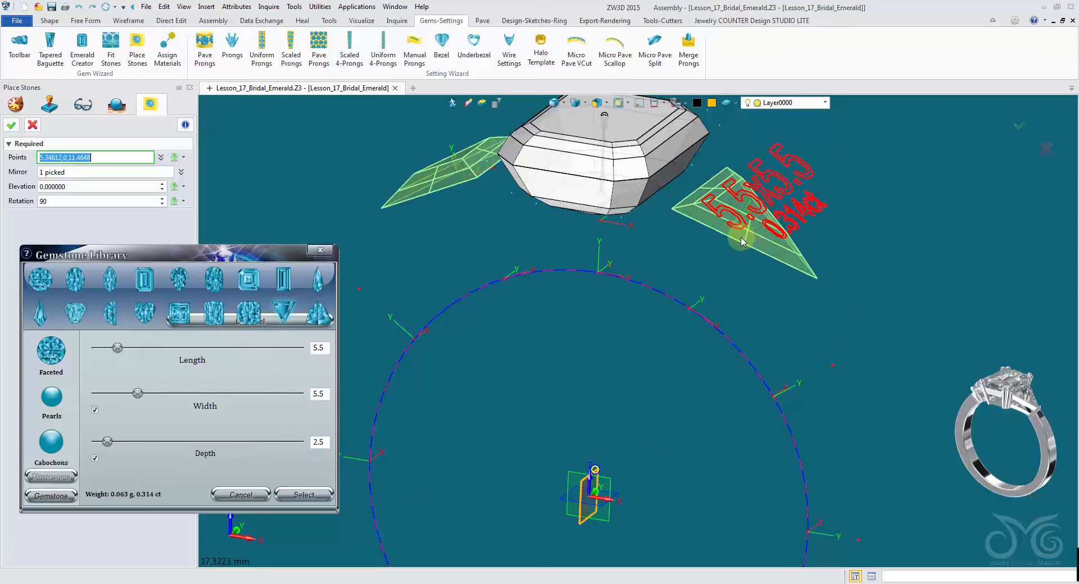
click(16, 123)
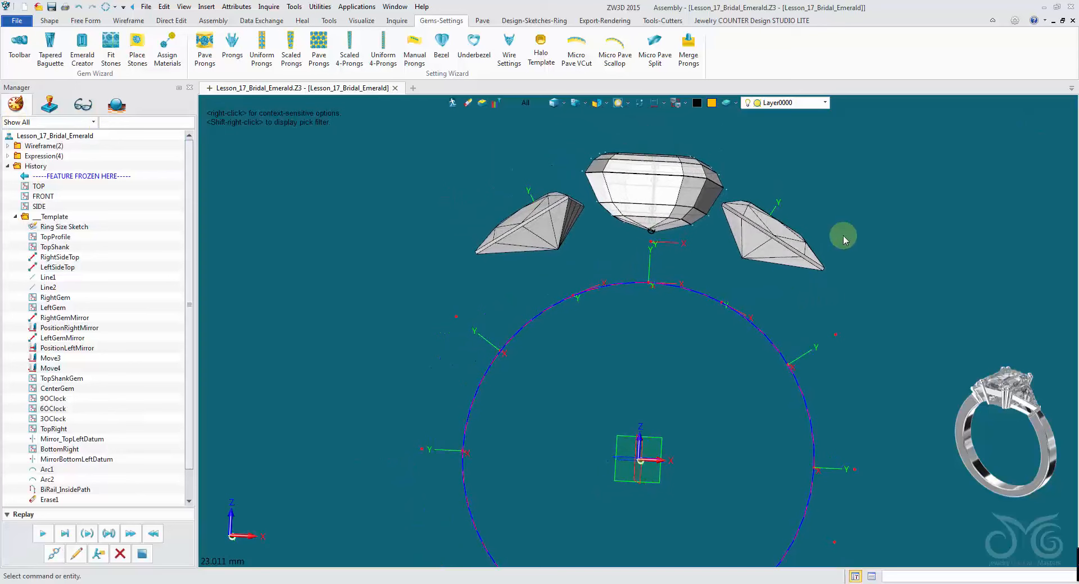
scroll(829, 315, down, 3)
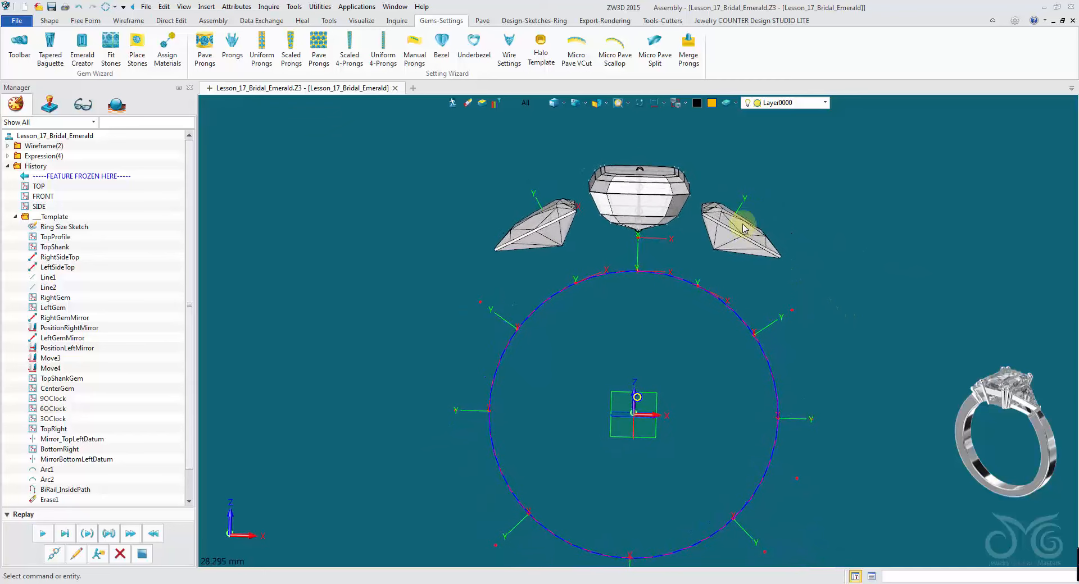
- Show the dimensions of the ring size sketch
scroll(745, 237, up, 2)
right_drag(745, 238, 749, 236)
key(ctrl+Down)
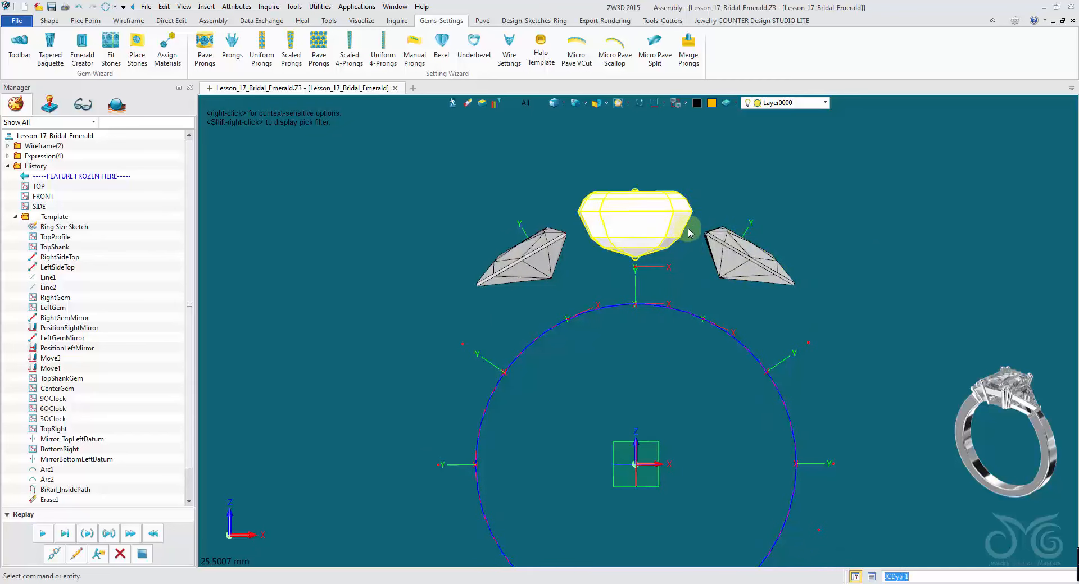
right_drag(808, 140, 808, 142)
middle_drag(803, 153, 813, 152)
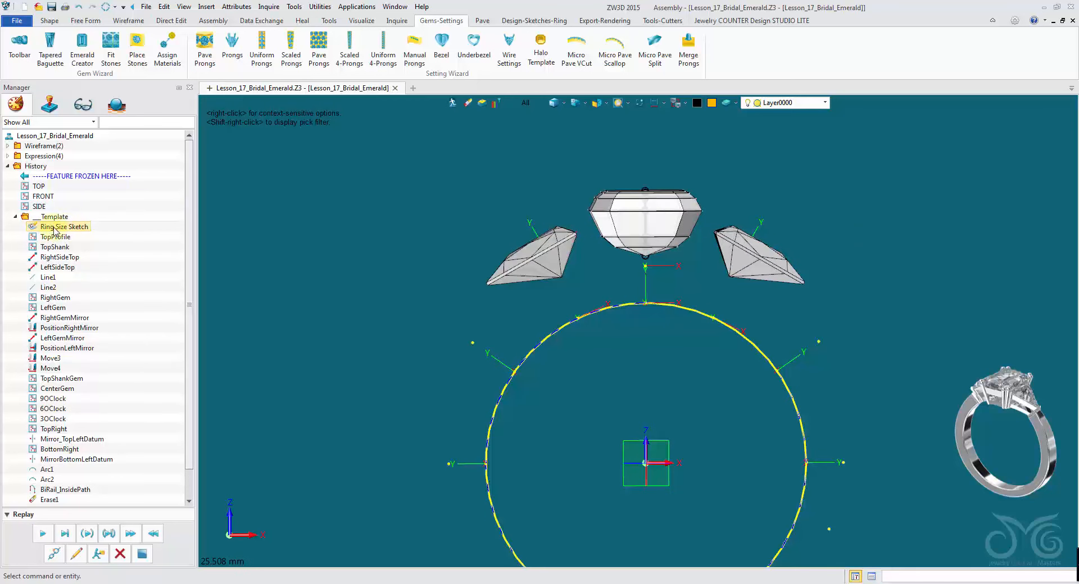
mouse_move(189, 225)
mouse_down()
mouse_move(192, 266)
mouse_move(192, 211)
mouse_up()
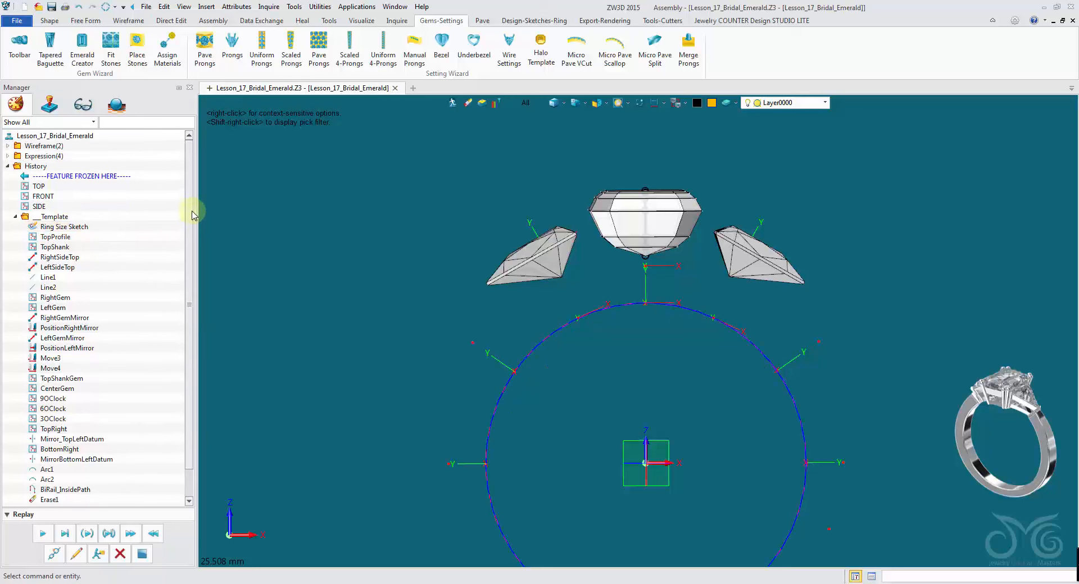
right_click(43, 227)
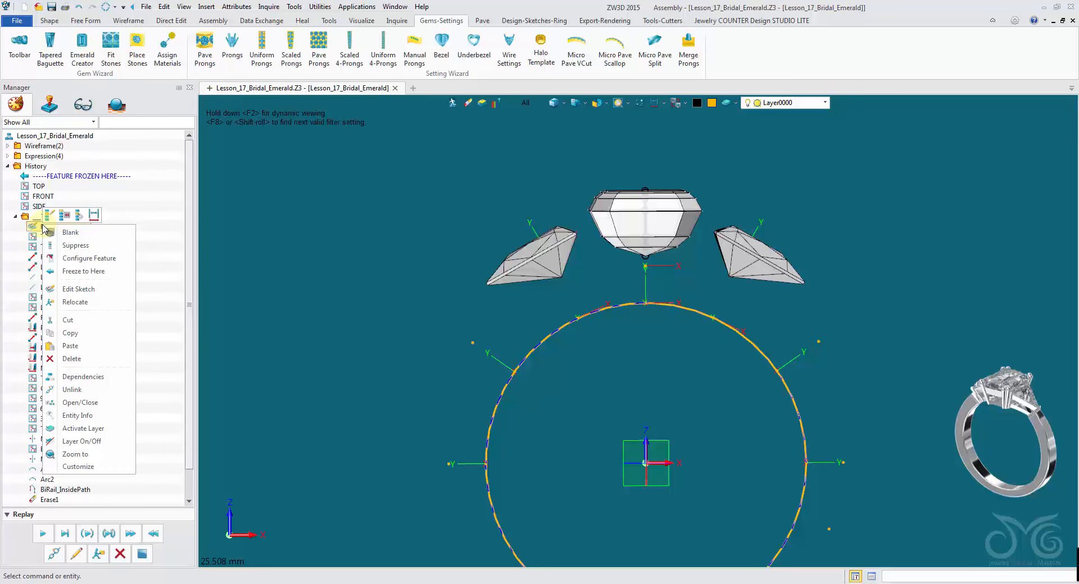
click(96, 217)
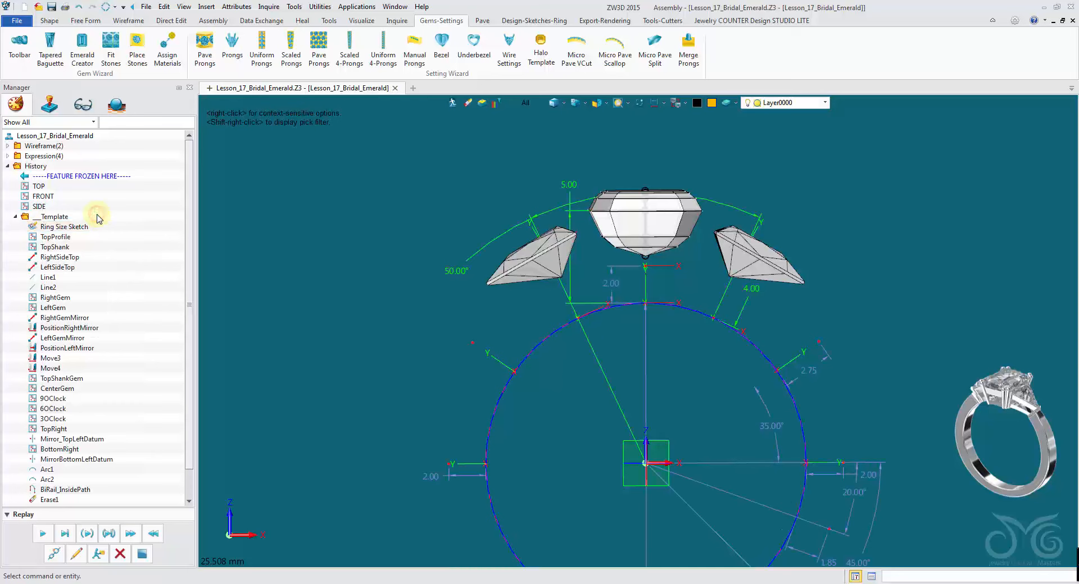
- Restrict picking to dimensions, set the 5.00 vertical dimension to 3.5 and the right stone's 4.00 offset to 3
click(529, 103)
click(549, 164)
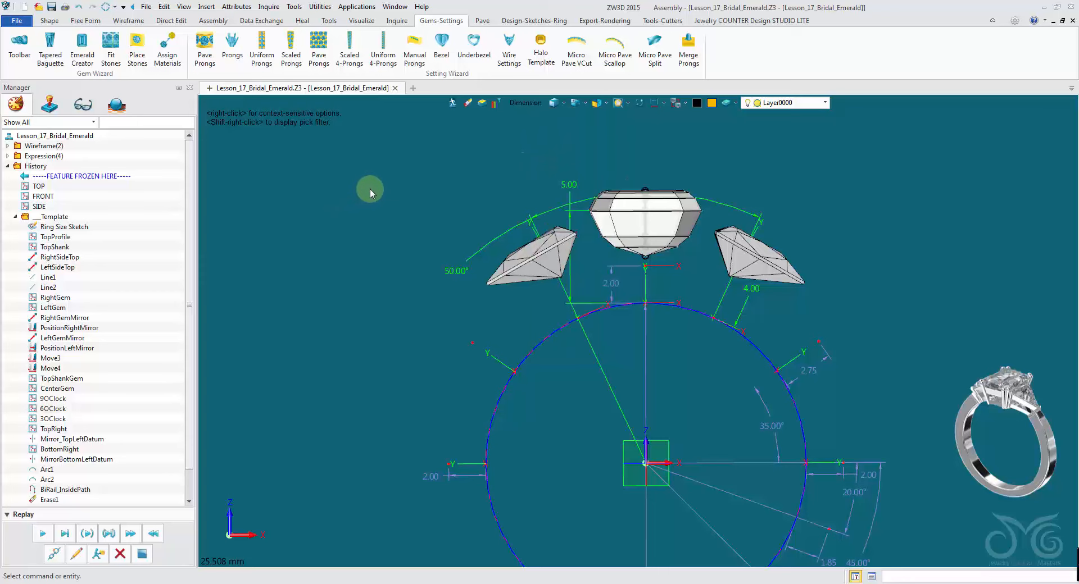
scroll(383, 189, up, 3)
right_drag(469, 159, 471, 171)
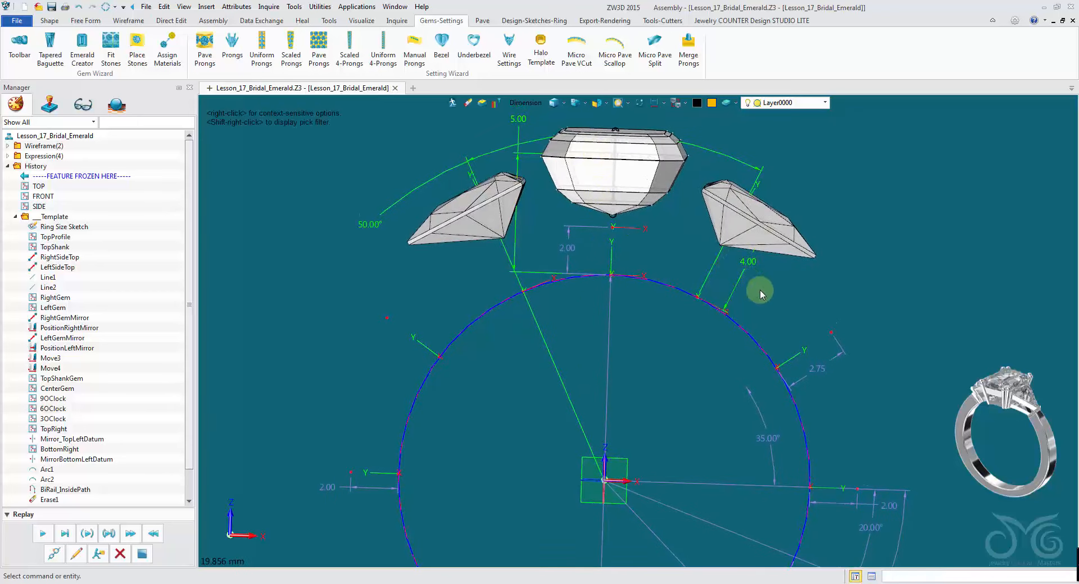
double_click(515, 163)
drag(548, 178, 249, 155)
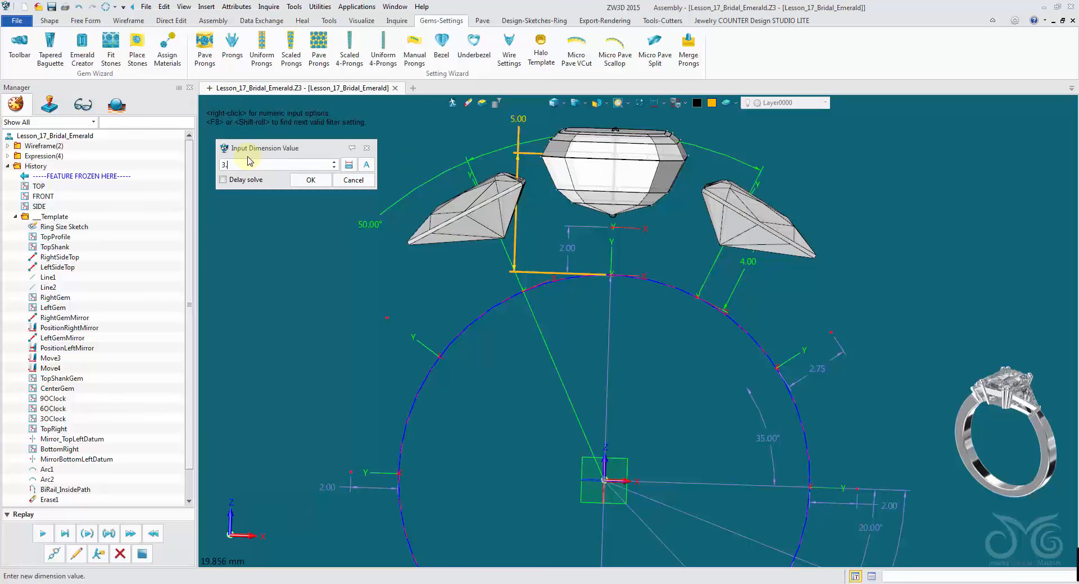
click(311, 181)
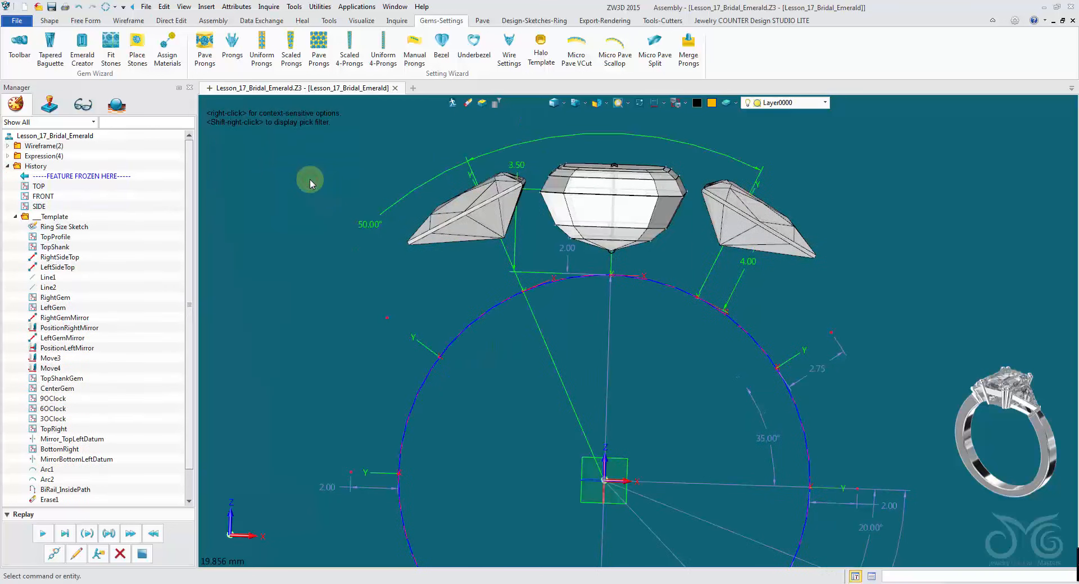
double_click(738, 270)
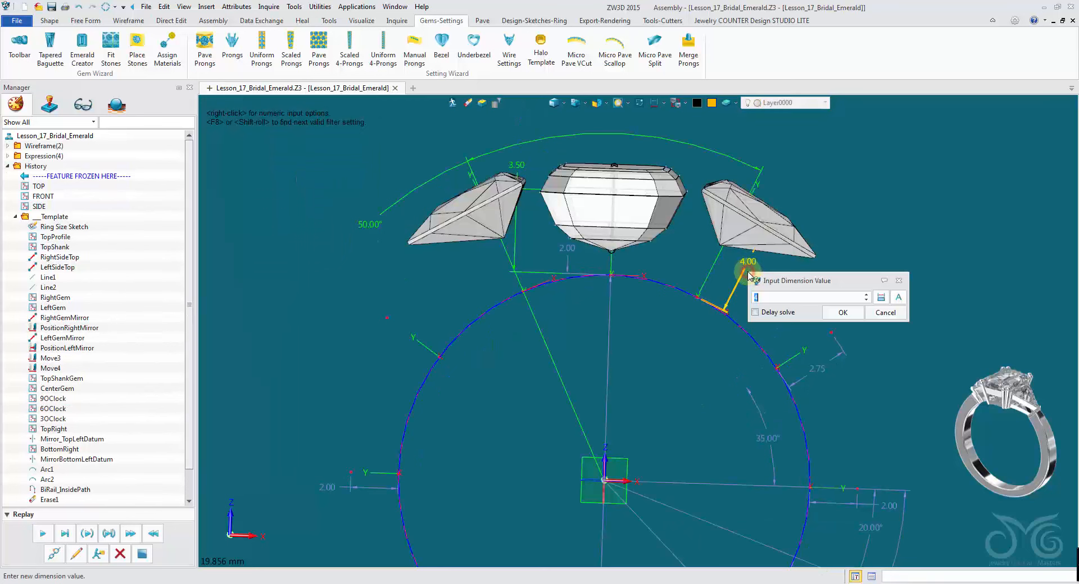
click(838, 313)
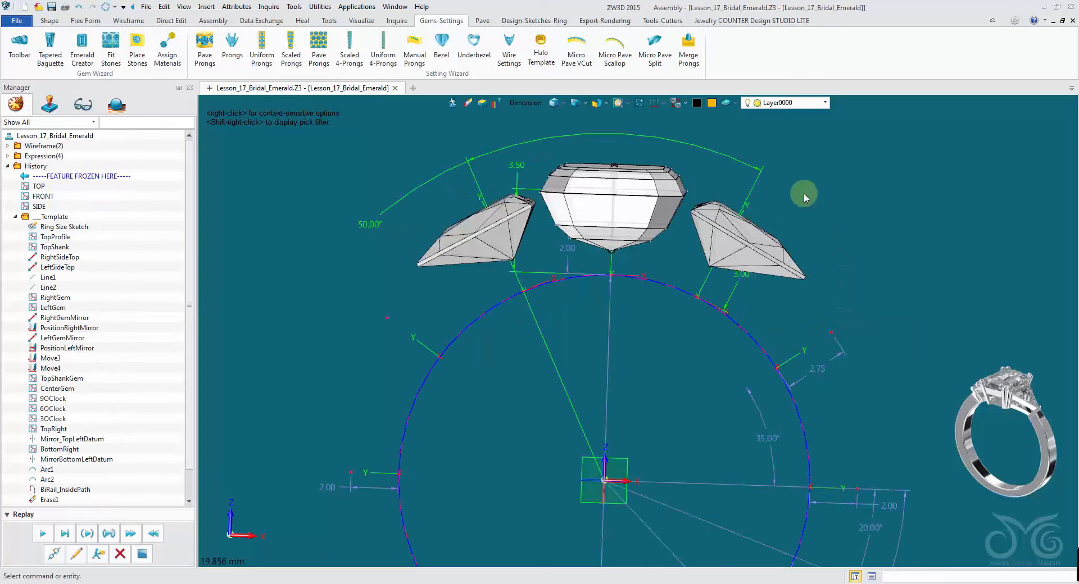
- Set the angle between the side stones to 47°
scroll(787, 165, up, 4)
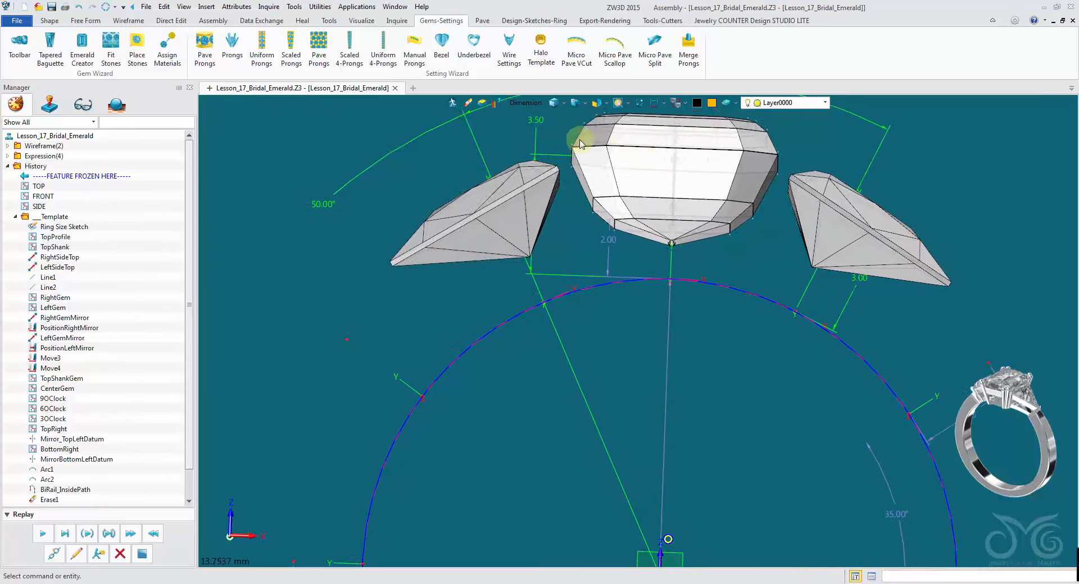
middle_drag(411, 147, 420, 173)
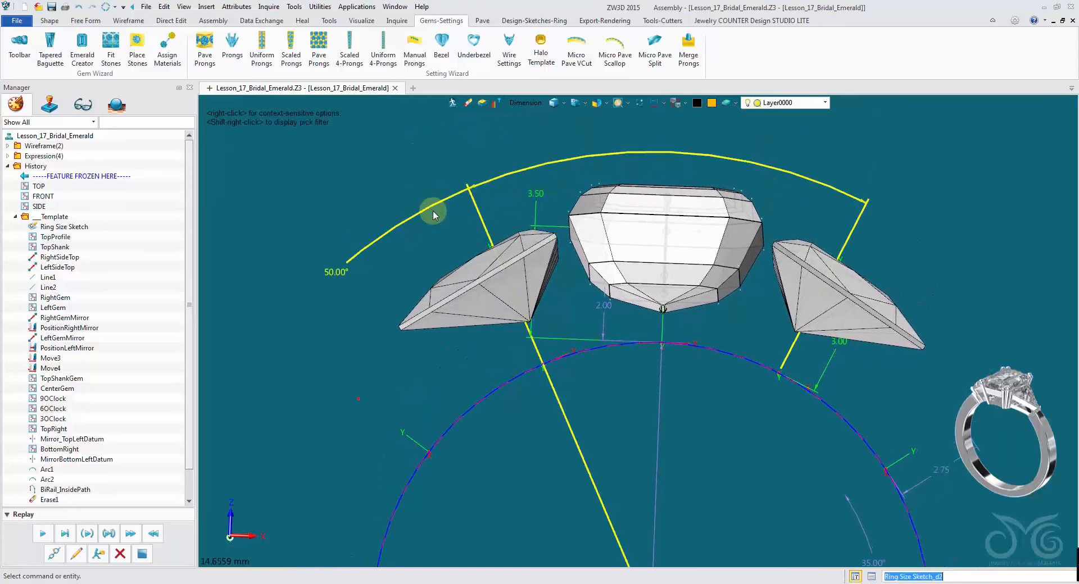
double_click(434, 209)
drag(534, 227, 366, 154)
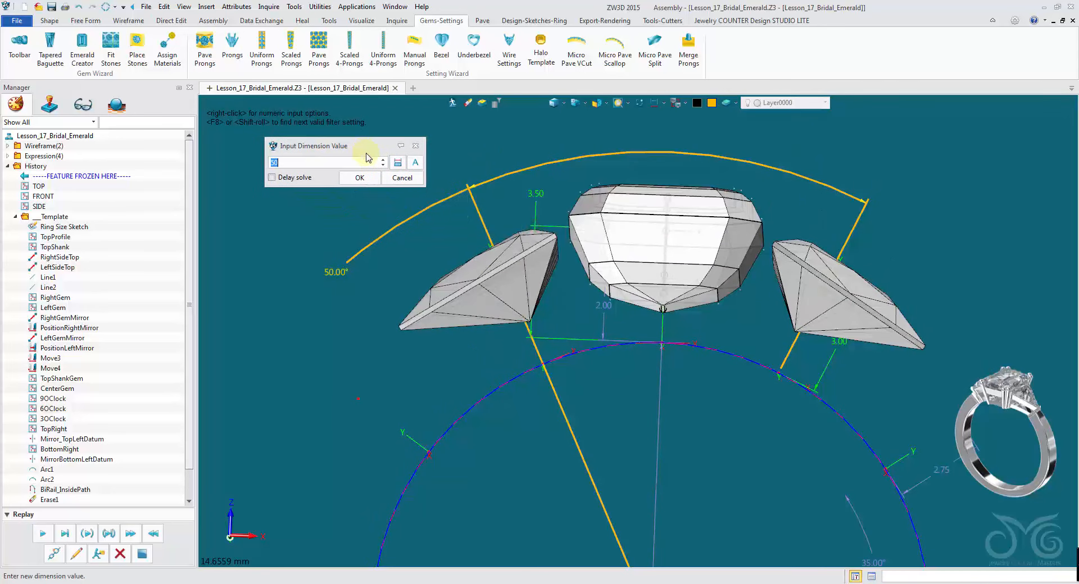
key(BackSpace)
key(BackSpace)
text(47.0)
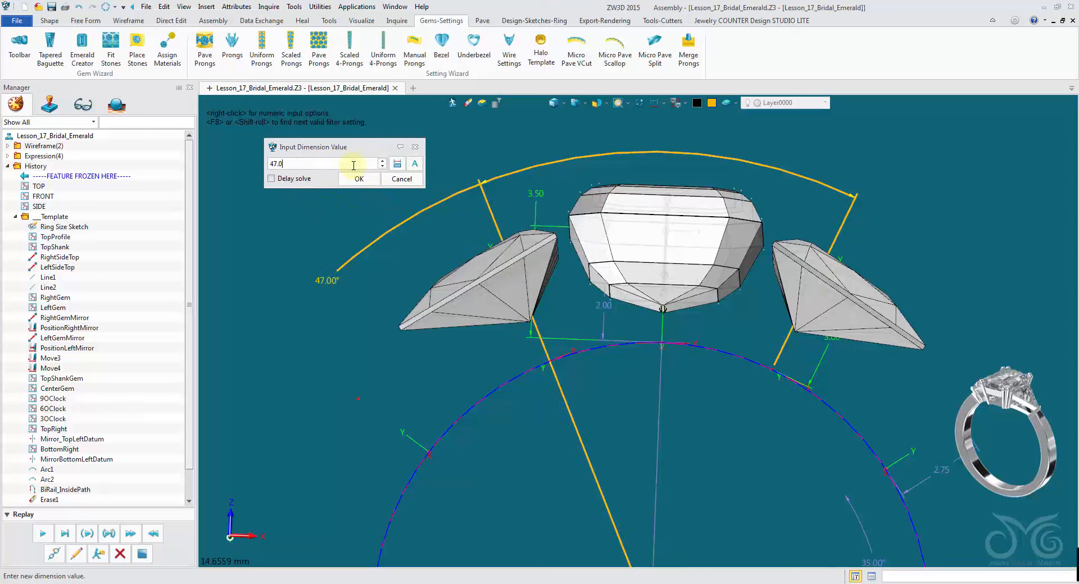
scroll(353, 166, down, 1)
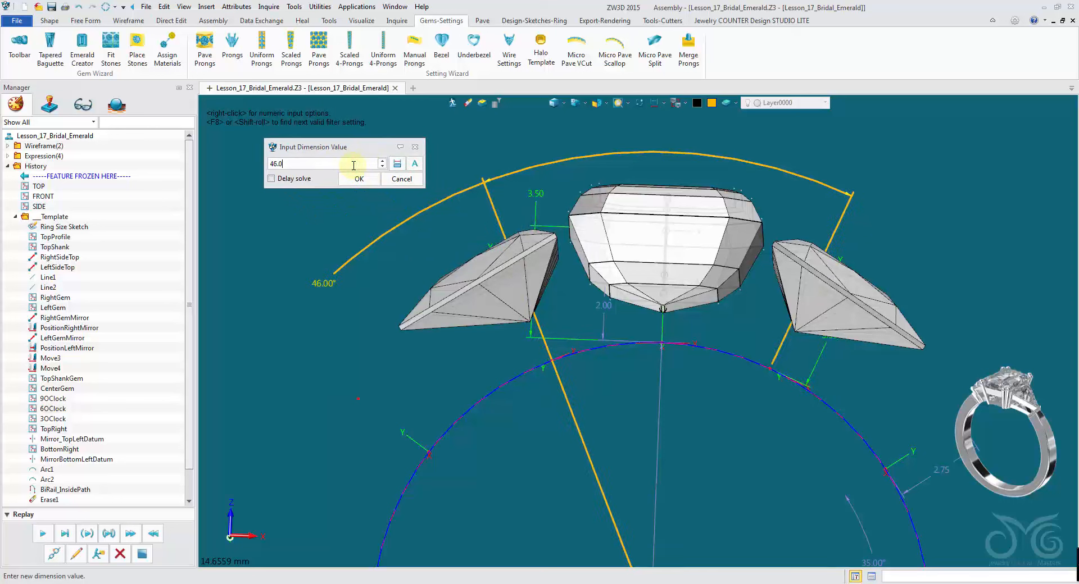
scroll(354, 165, up, 1)
click(356, 179)
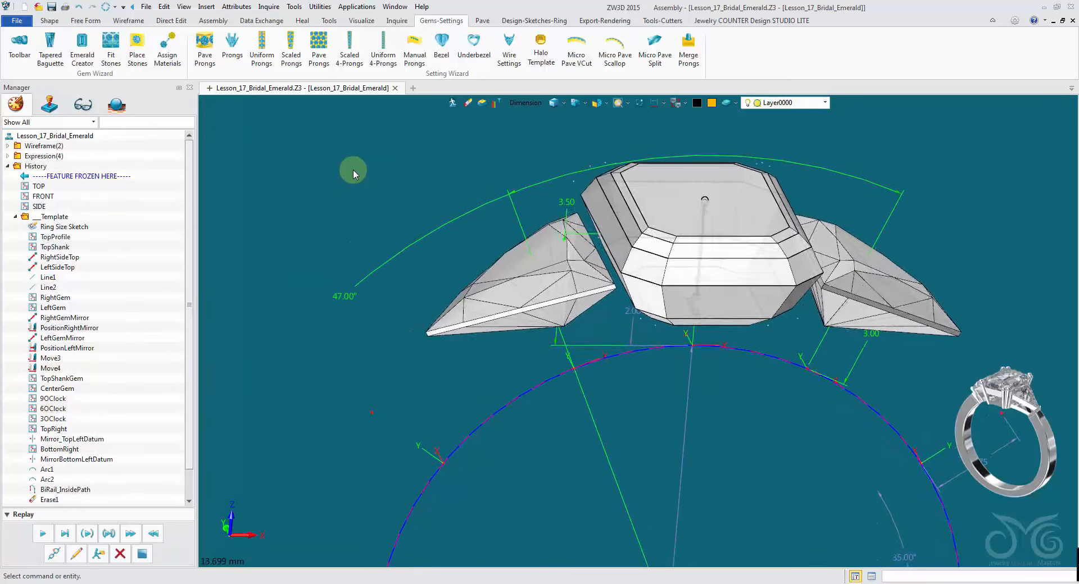
- Reduce the side-stone angle to 45°
double_click(394, 214)
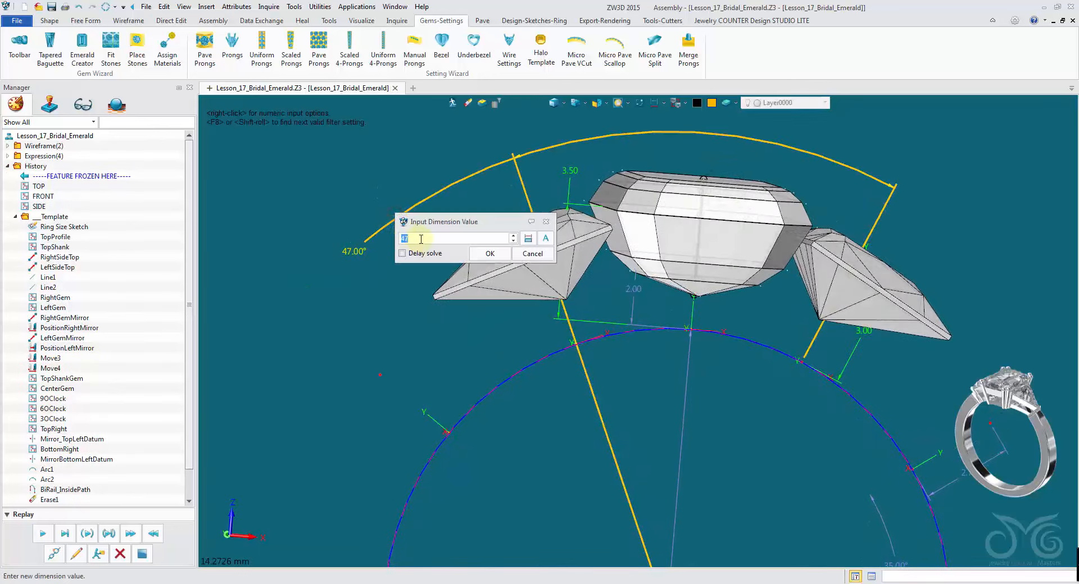
scroll(422, 240, down, 1)
scroll(422, 240, down, 1)
click(491, 254)
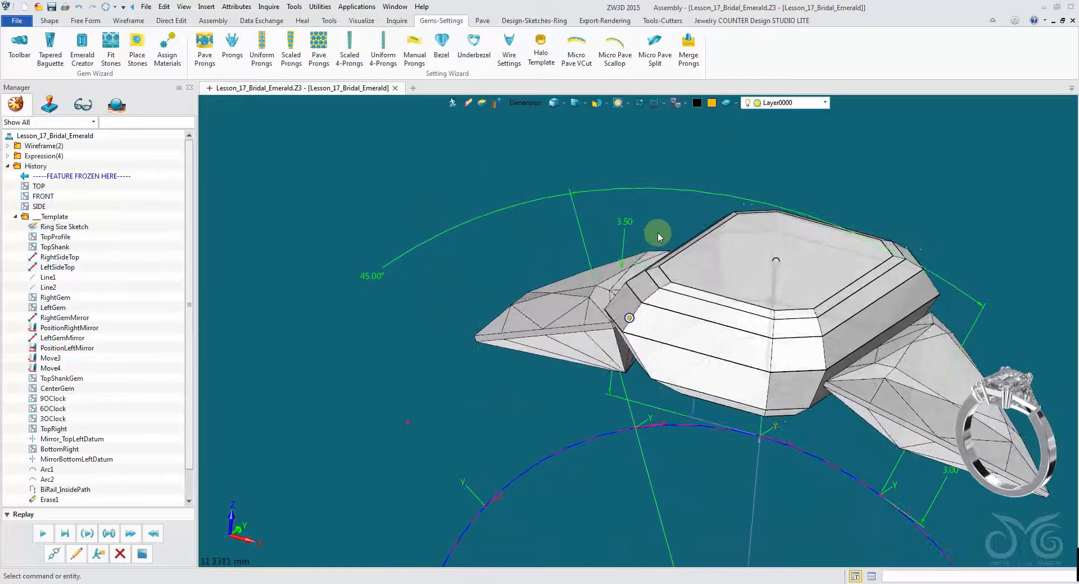
- Open the part attributes' driving parameters and select ControlAngle1
scroll(640, 205, down, 2)
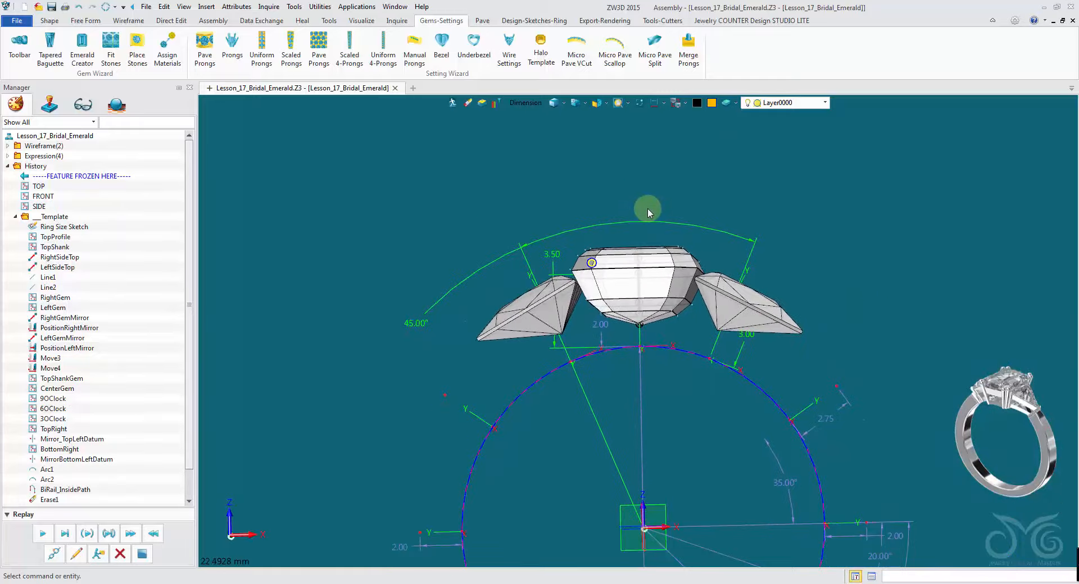
right_drag(837, 362, 686, 291)
middle_drag(687, 291, 674, 280)
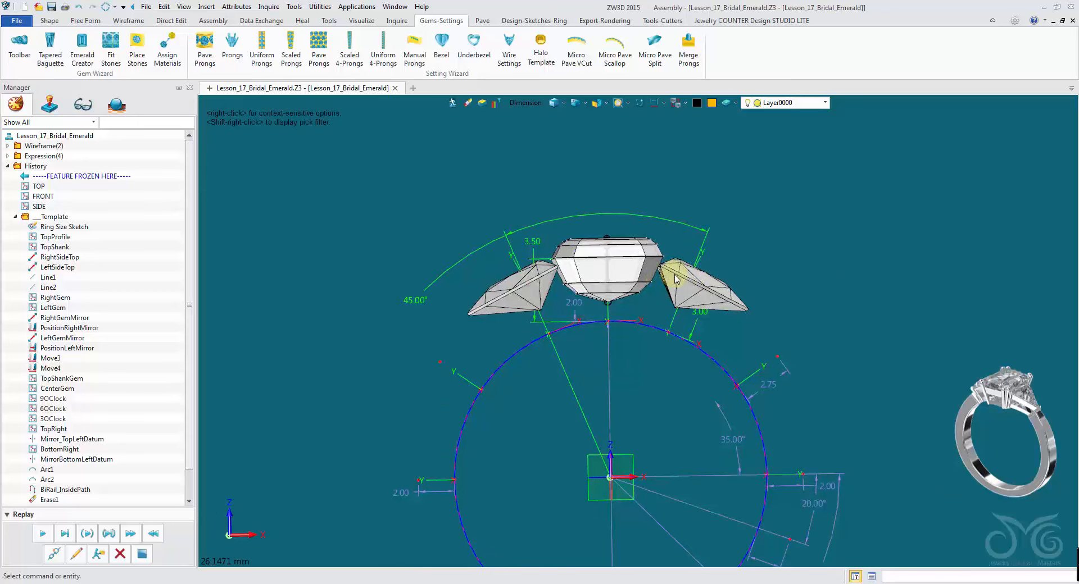
right_drag(675, 275, 677, 274)
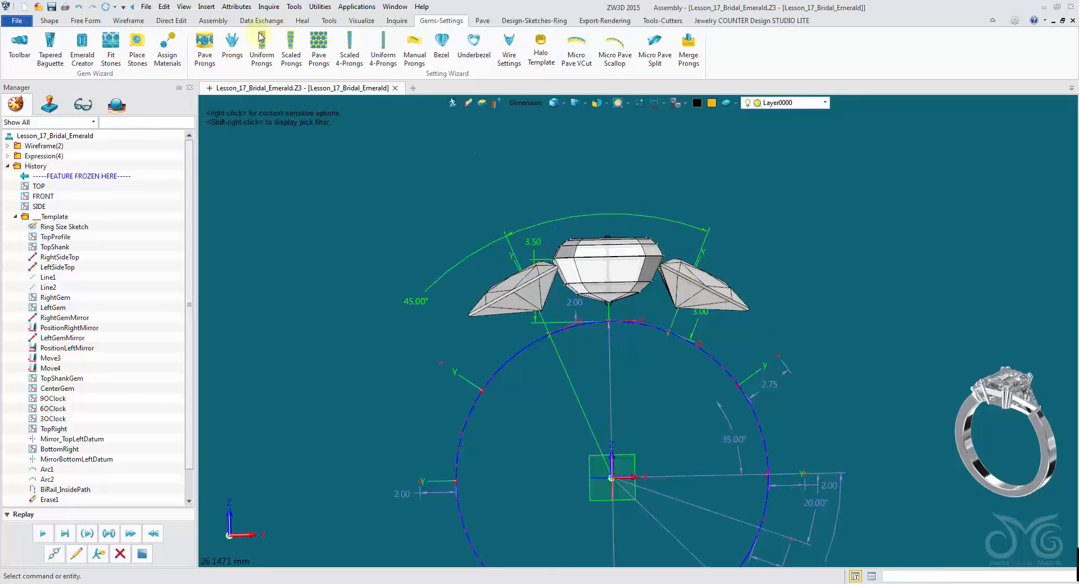
click(235, 7)
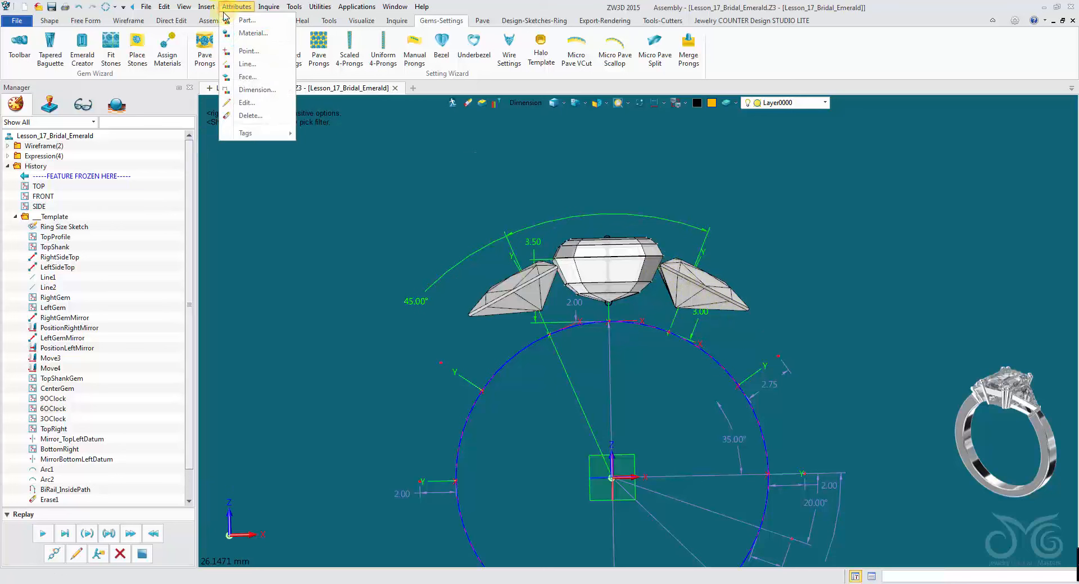
click(247, 20)
click(369, 124)
drag(449, 106, 306, 46)
click(273, 84)
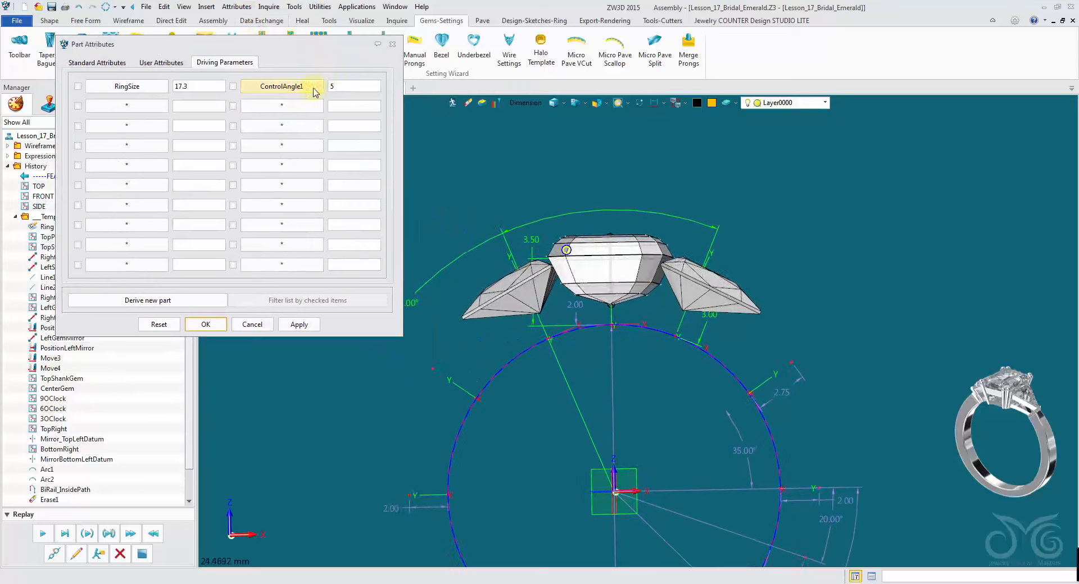
- Toggle the display to wireframe and back to shaded to inspect the stones
right_drag(771, 299, 696, 322)
click(553, 104)
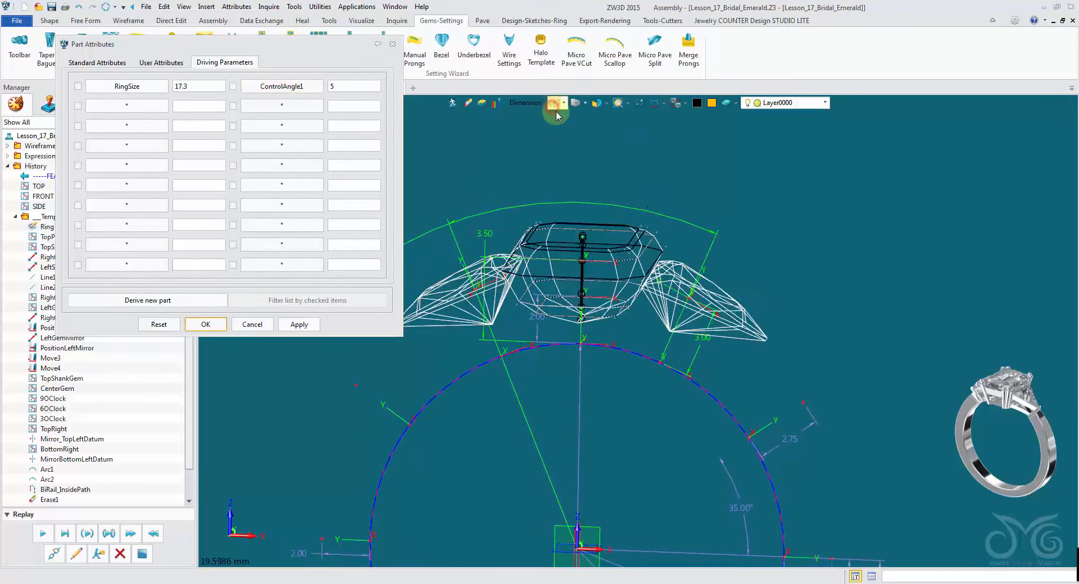
mouse_move(668, 228)
right_down()
mouse_move(679, 267)
mouse_move(738, 359)
mouse_move(757, 354)
mouse_move(742, 287)
mouse_move(602, 180)
right_up()
scroll(739, 360, up, 2)
scroll(601, 180, down, 1)
click(554, 104)
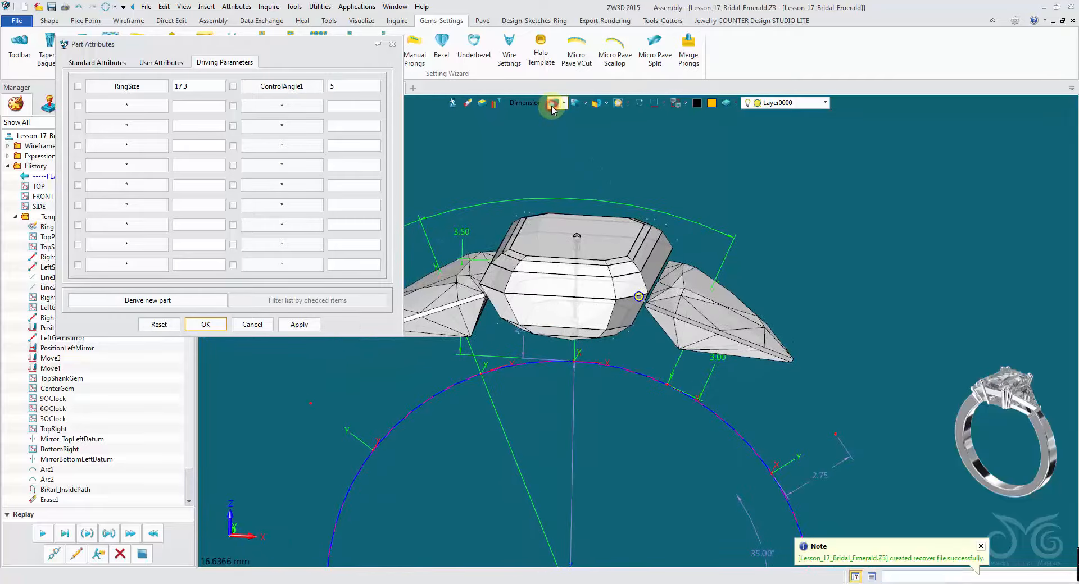
right_drag(561, 134, 534, 118)
- Set ControlAngle1 to 10, apply it and close the part attributes
drag(340, 86, 282, 86)
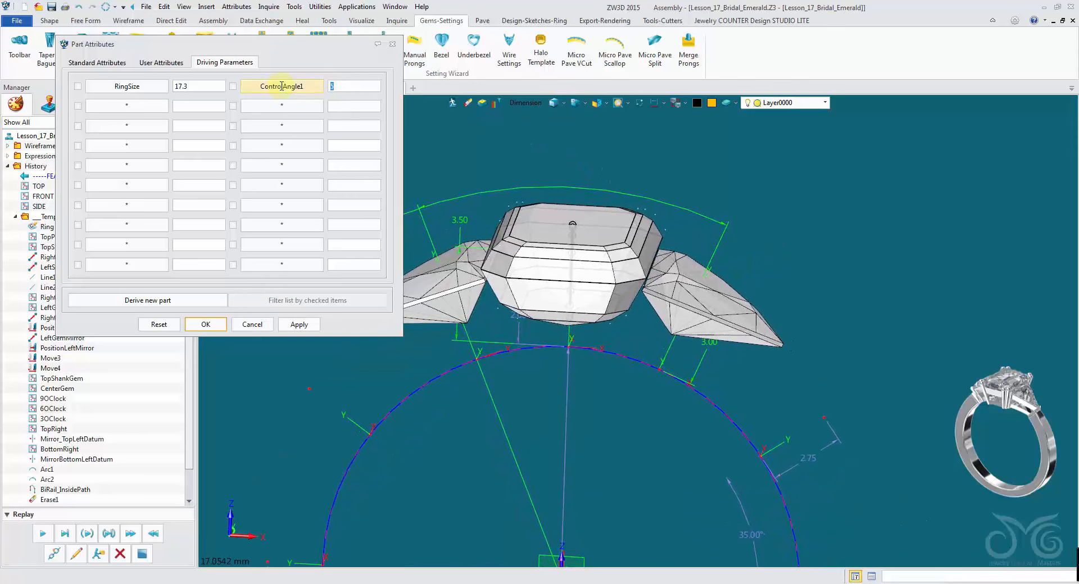
mouse_move(562, 222)
right_down()
mouse_move(564, 238)
mouse_move(558, 227)
right_up()
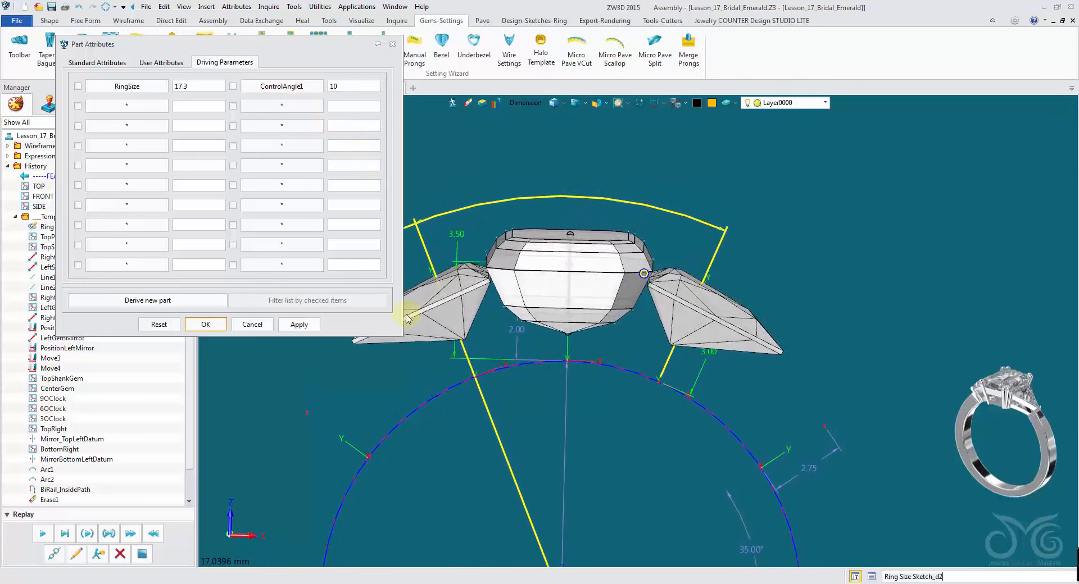
click(293, 325)
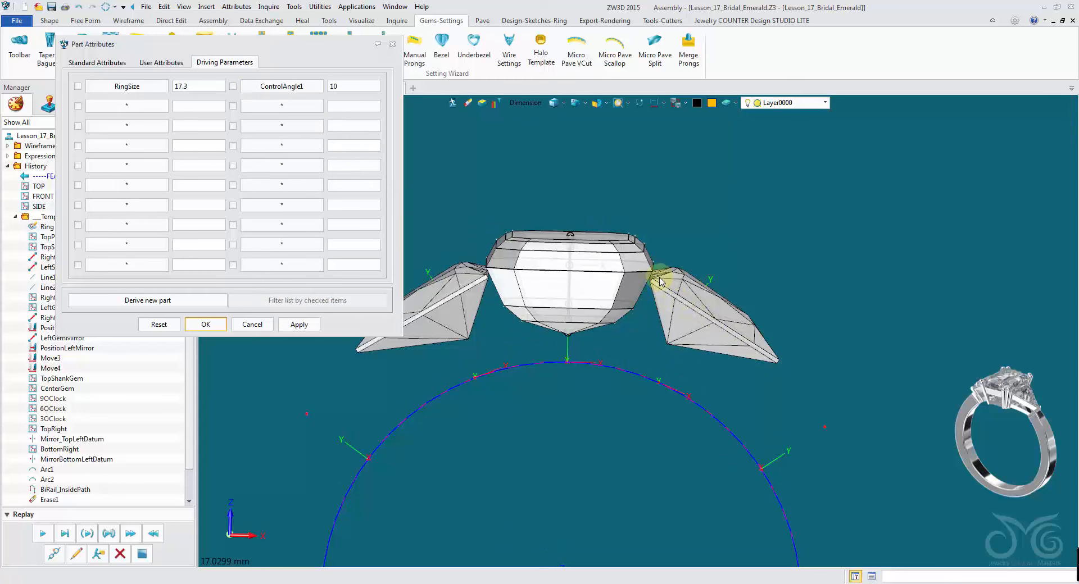
click(213, 331)
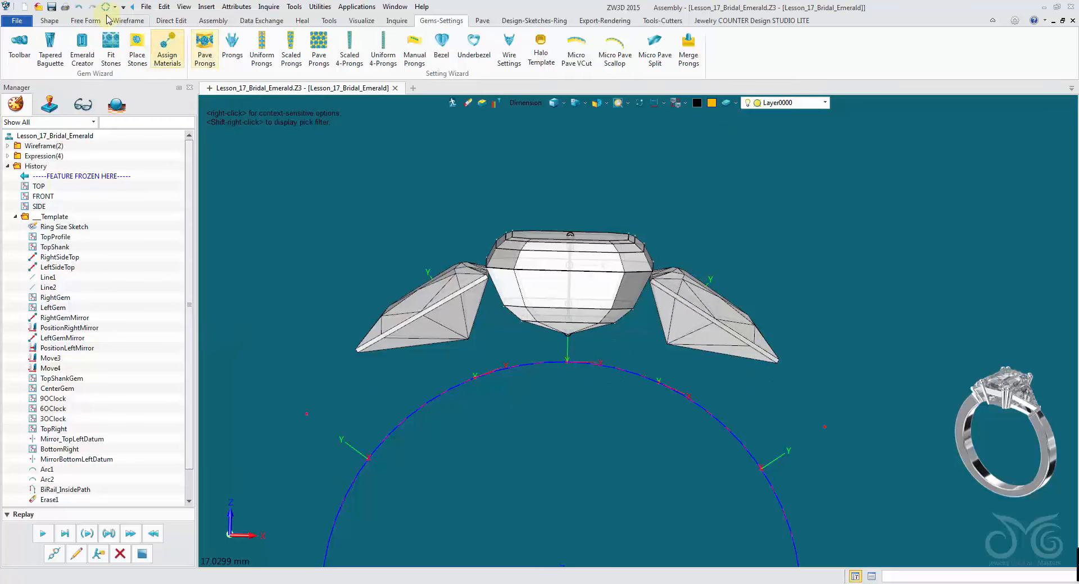
- Undo and redo the last change twice
click(79, 7)
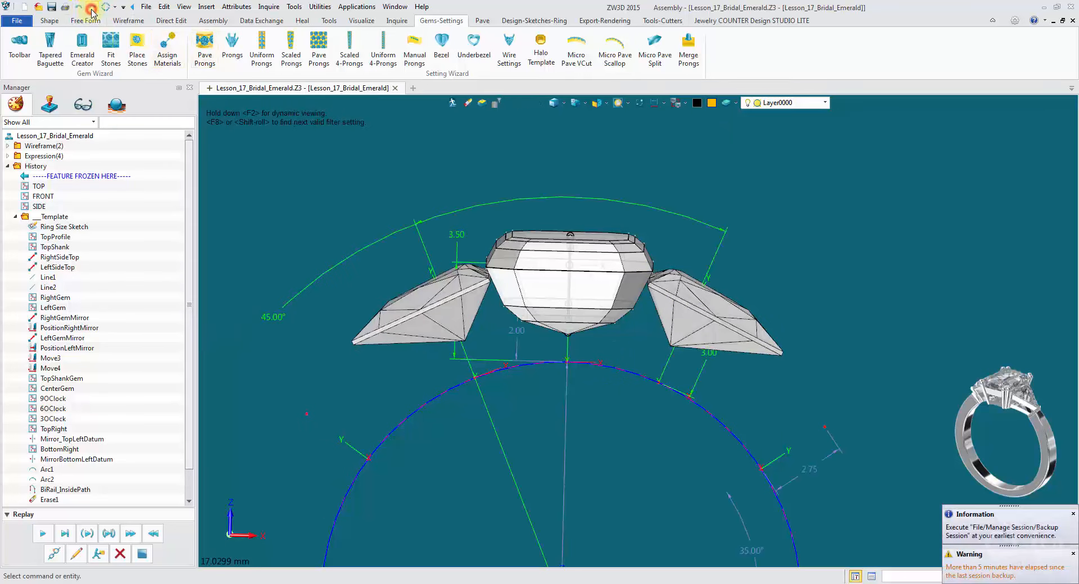
click(91, 10)
click(80, 9)
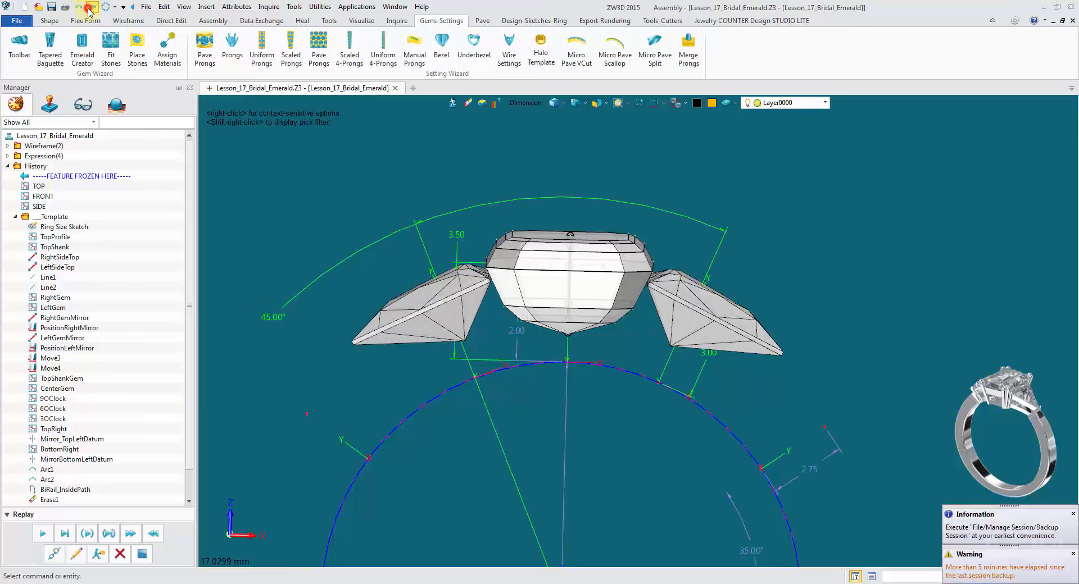
click(89, 9)
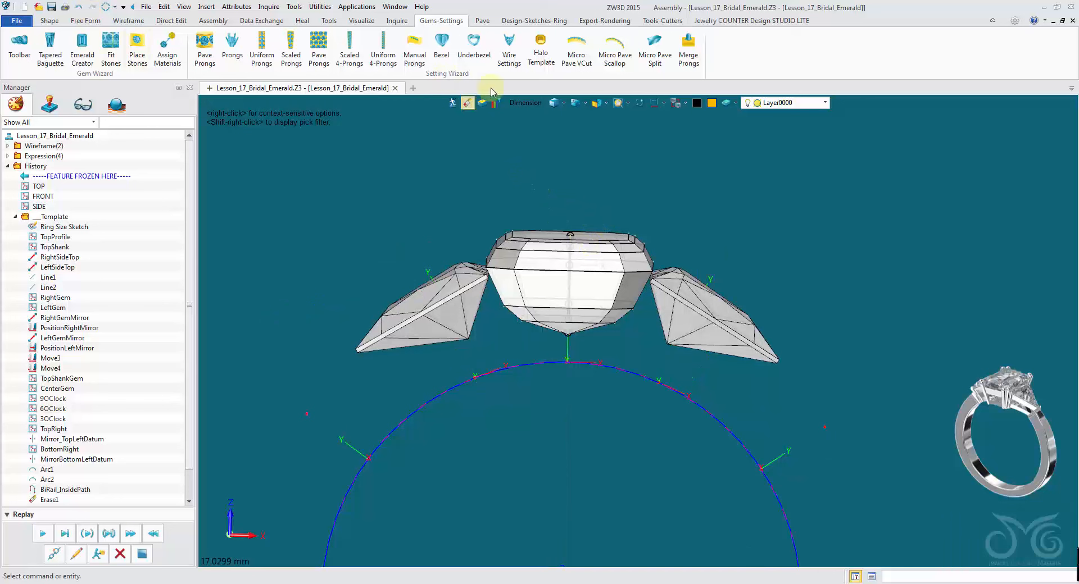
- Start Wire Settings on the centre emerald, choose the emerald-cut setting style, set Gem Corner top to 1 and preview
click(504, 59)
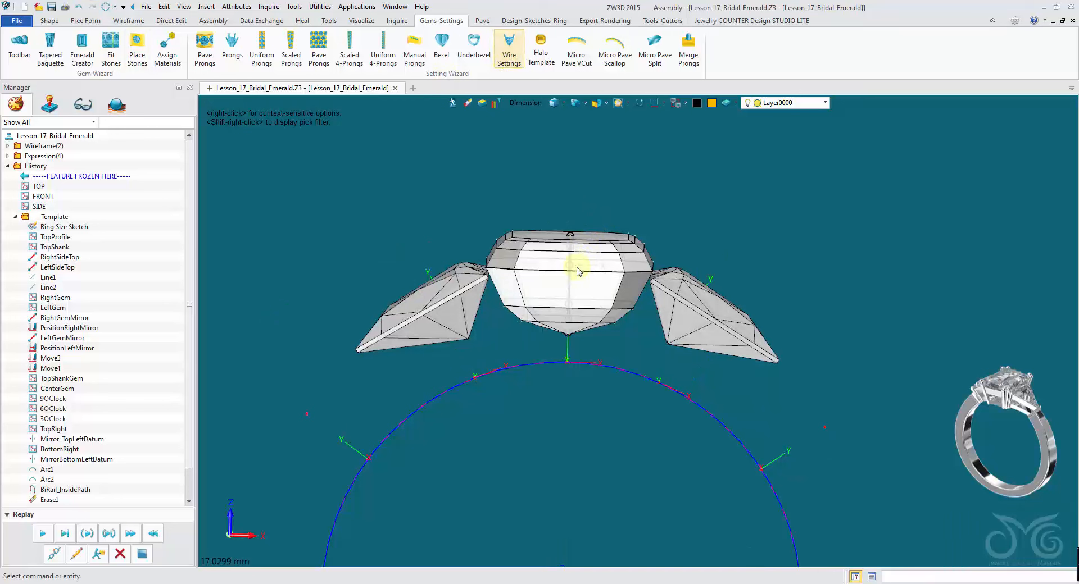
click(511, 54)
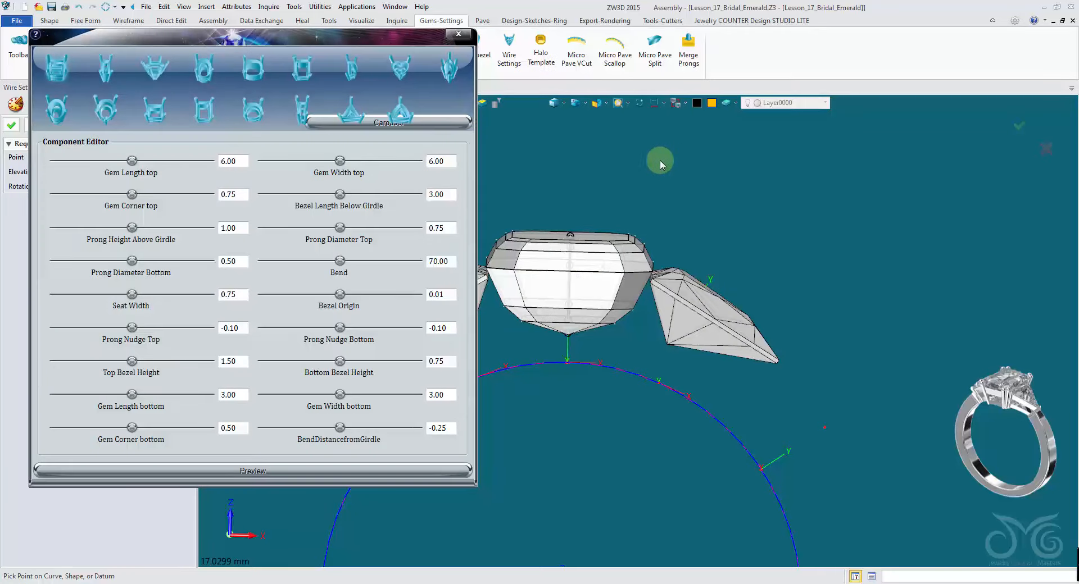
right_drag(660, 159, 676, 247)
click(646, 259)
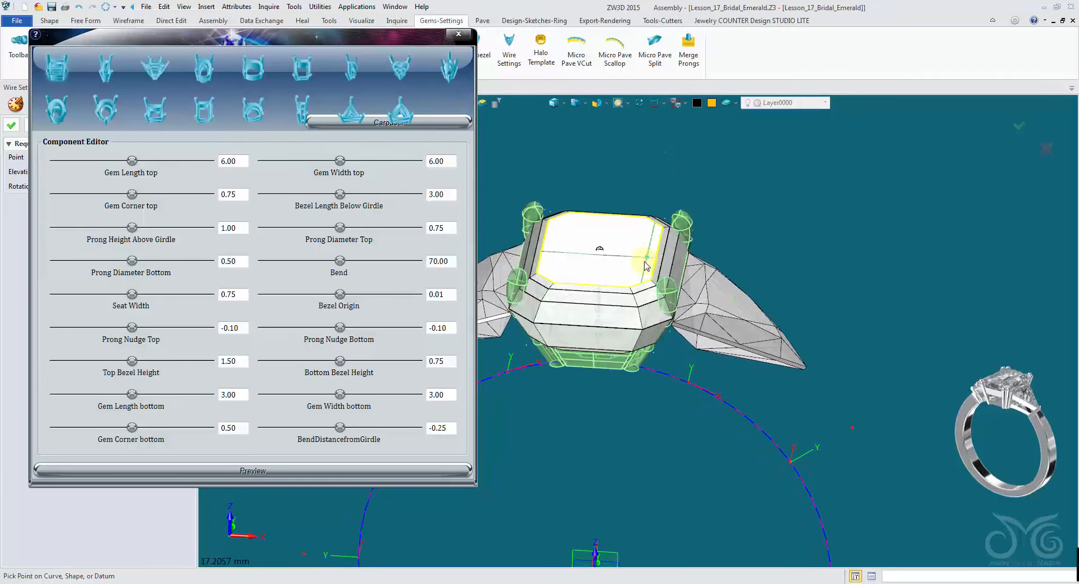
click(641, 264)
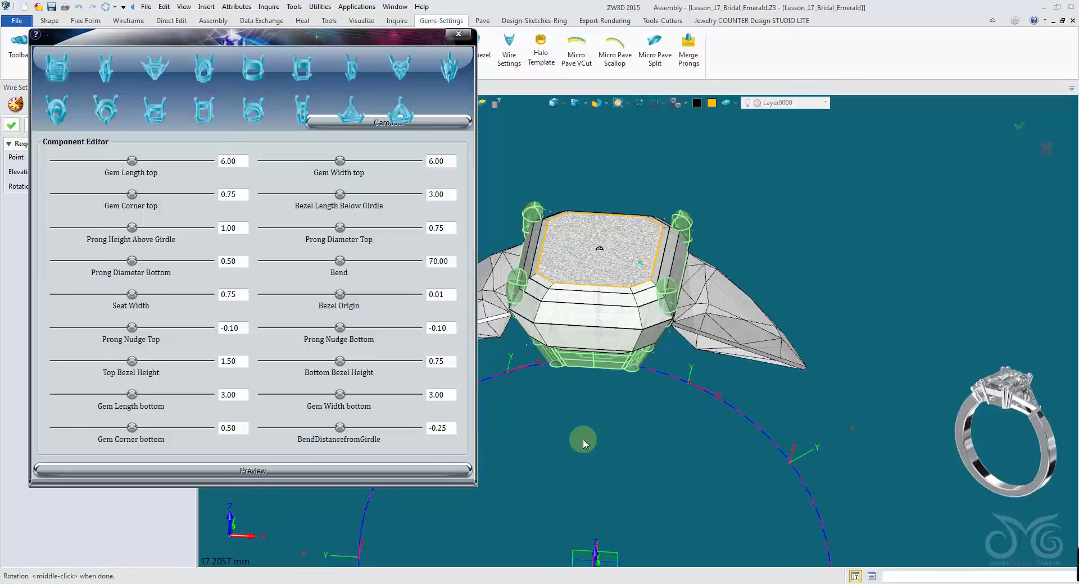
click(298, 75)
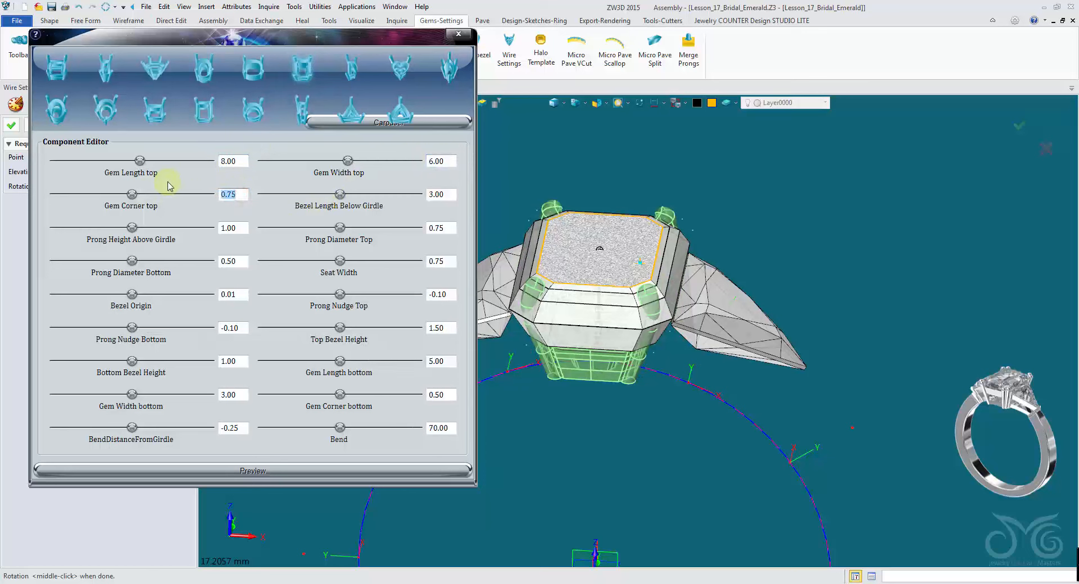
text(1)
click(332, 473)
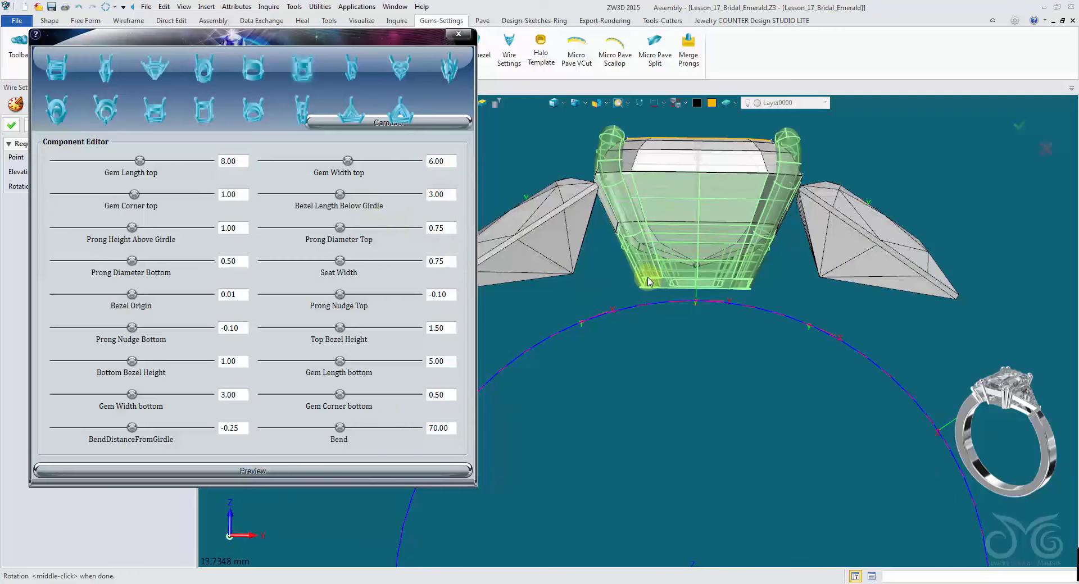
- Set the centre setting's Bezel Length Below Girdle to 3.75 and preview it
double_click(453, 195)
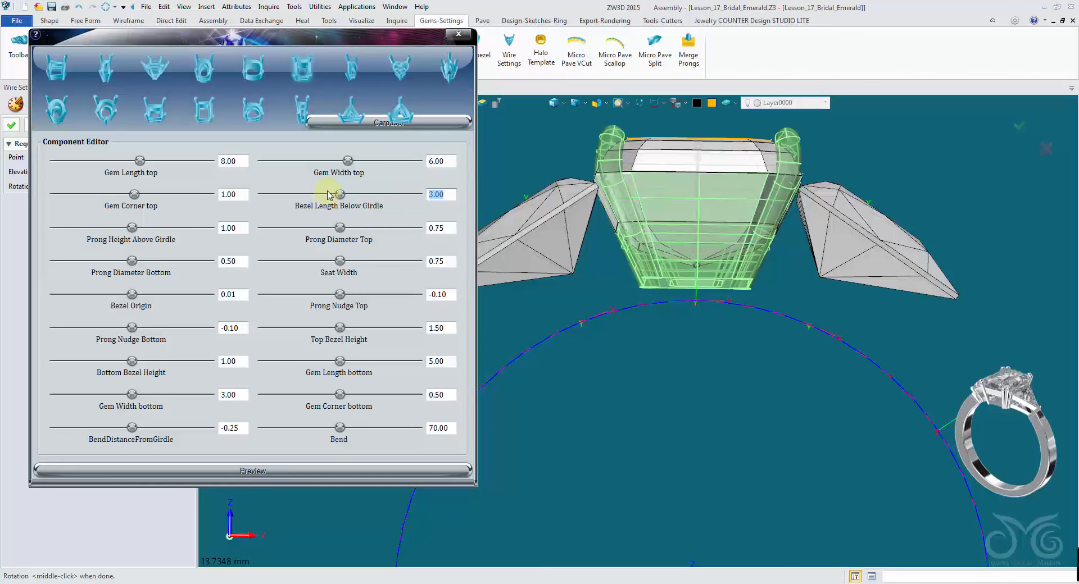
click(352, 477)
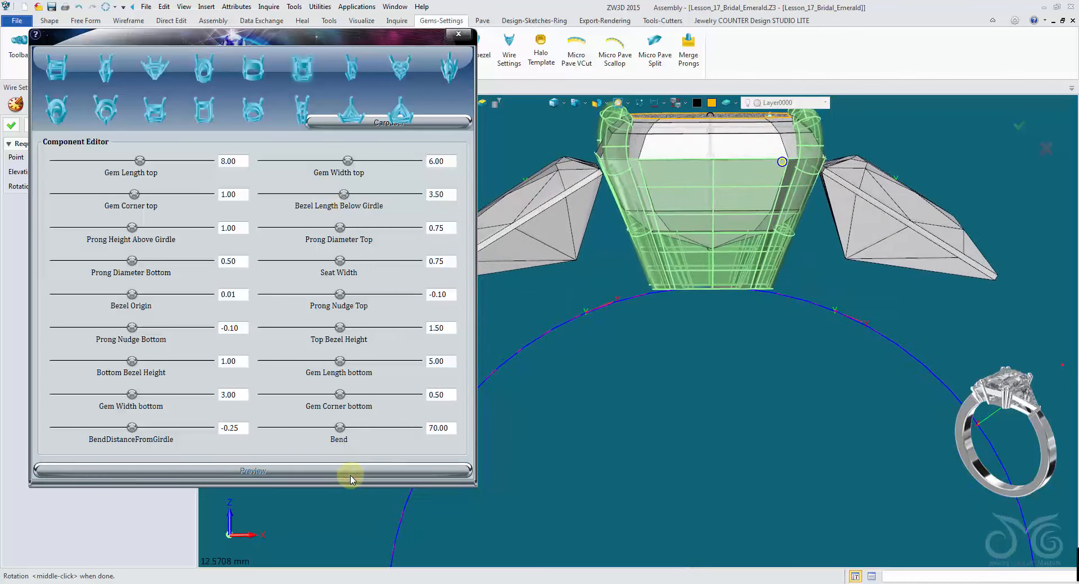
double_click(444, 191)
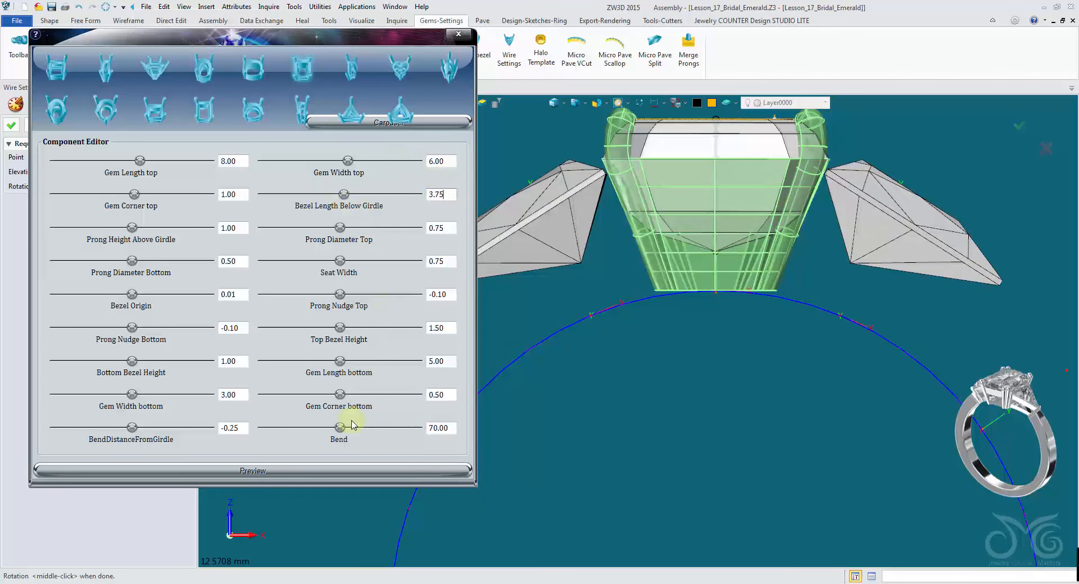
text(3.75)
click(345, 472)
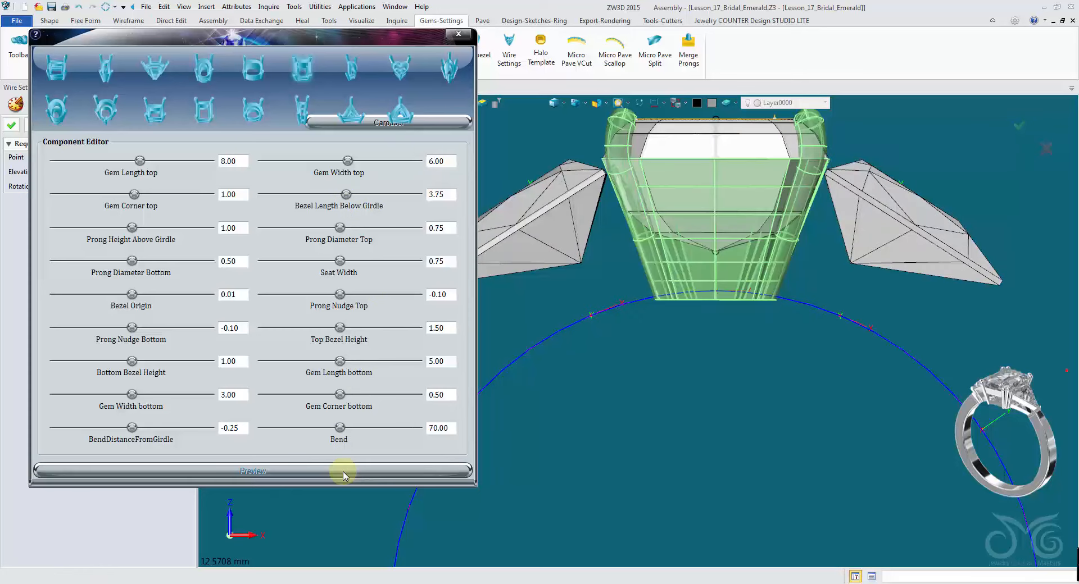
- Set the centre setting's Gem Length bottom to 6, Gem Width bottom to 4, Gem Corner bottom to 0.75, preview and accept
right_drag(871, 459, 813, 349)
scroll(838, 318, up, 2)
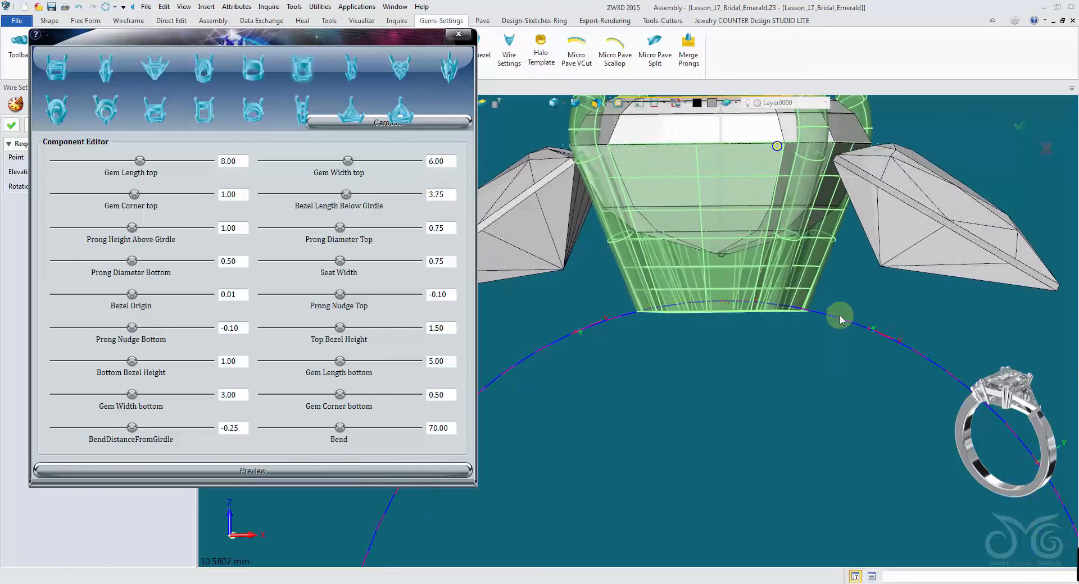
scroll(760, 421, down, 2)
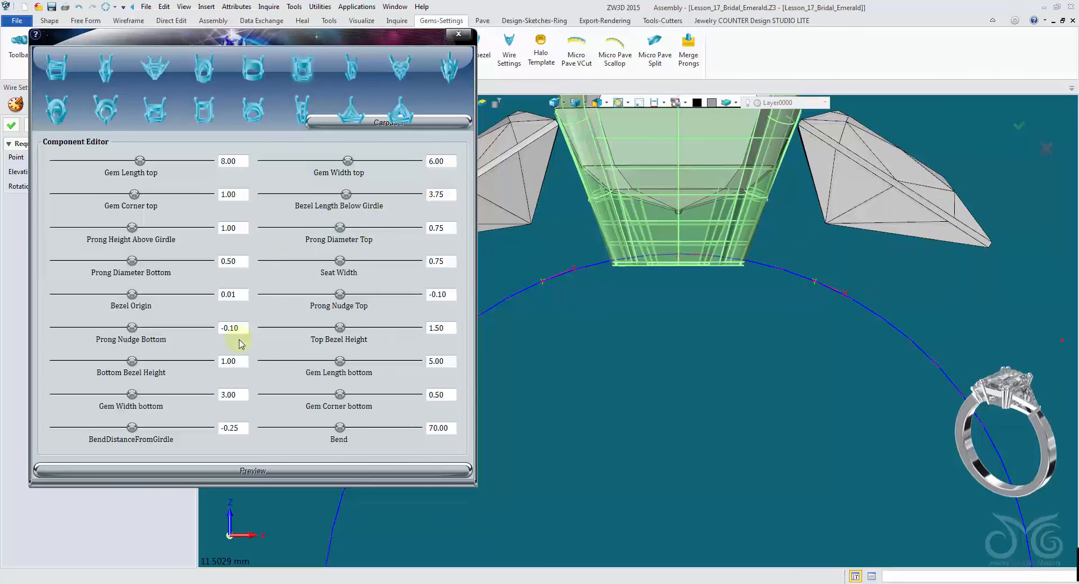
scroll(506, 183, down, 2)
right_drag(506, 182, 526, 222)
scroll(527, 223, up, 2)
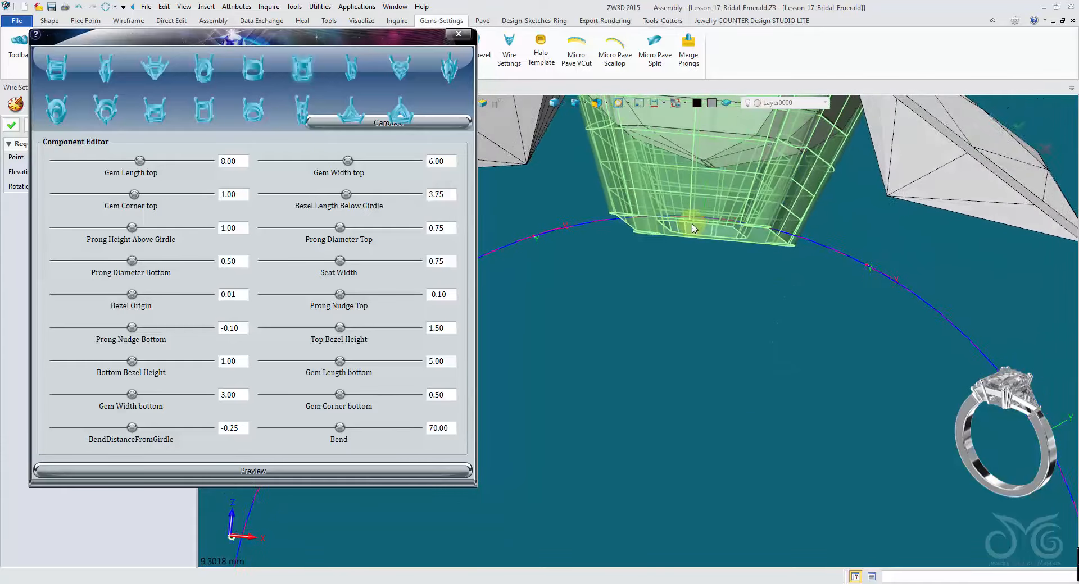
right_drag(650, 242, 662, 288)
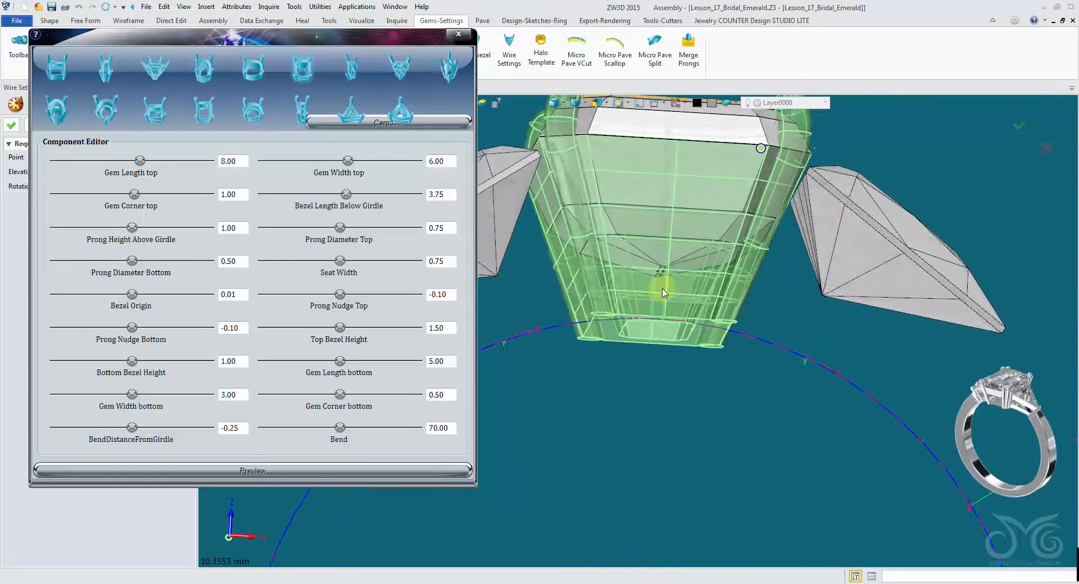
click(455, 362)
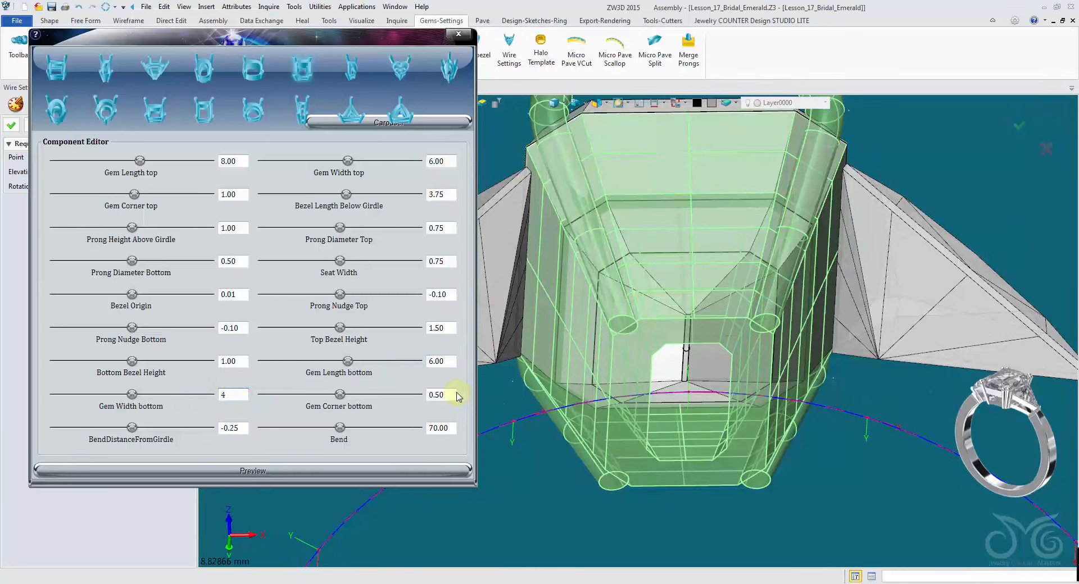
click(430, 471)
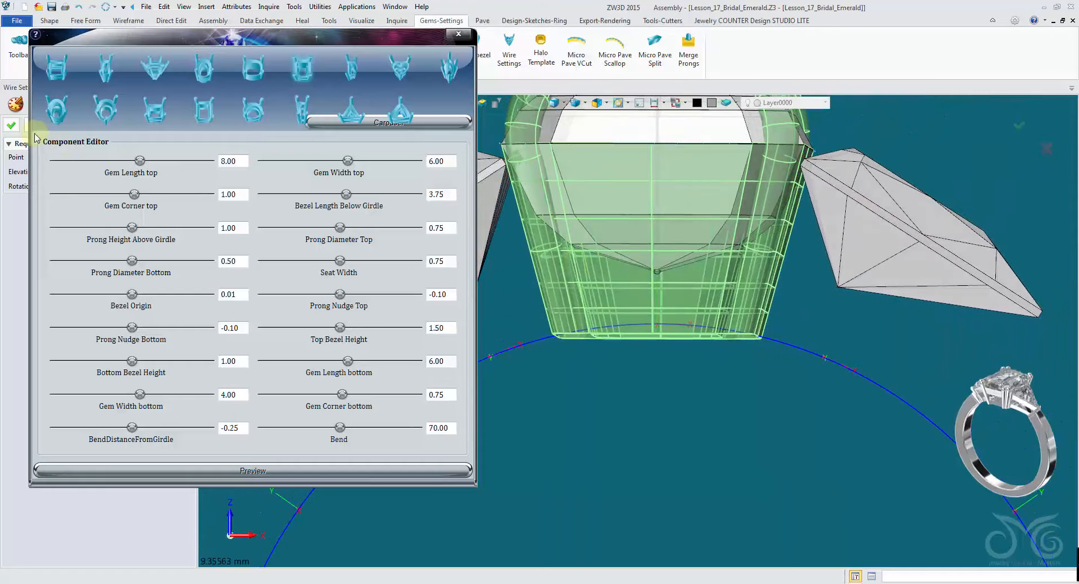
click(10, 125)
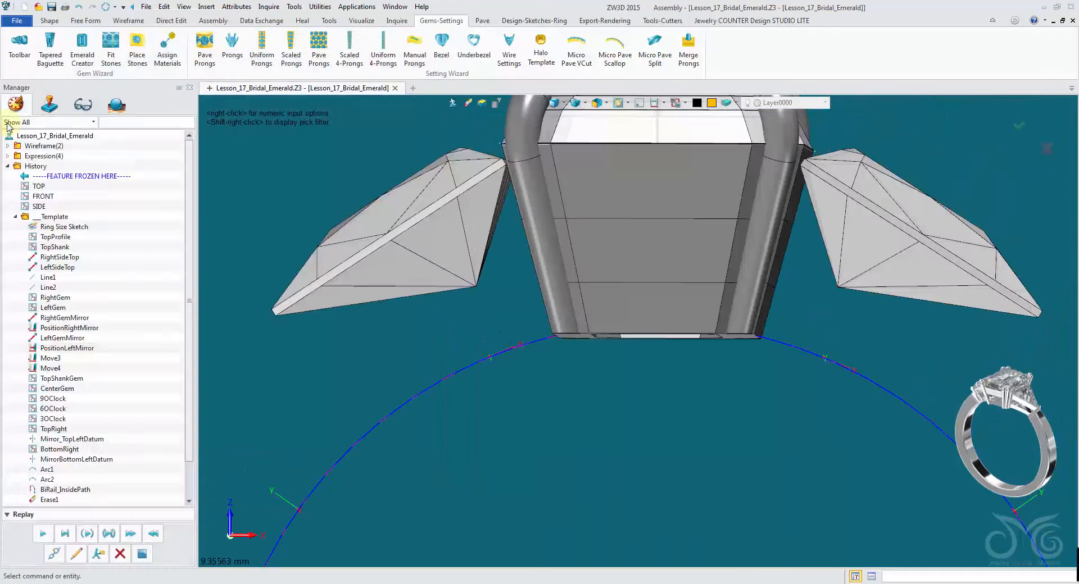
click(33, 126)
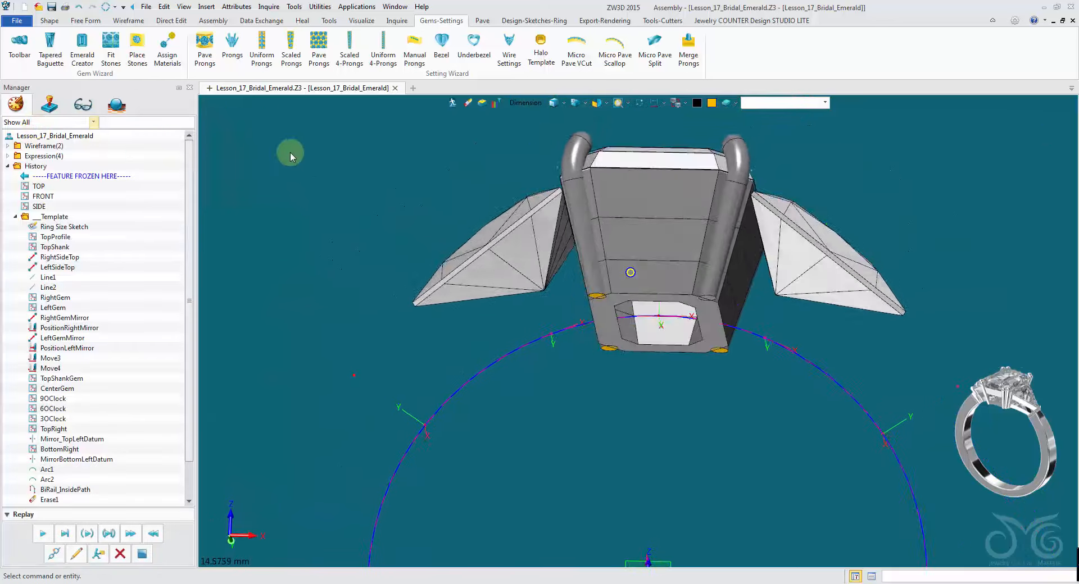
- Start Wire Settings on the right trillion, choose the trillion setting style, set Gem Width to 5.5 and preview
click(510, 49)
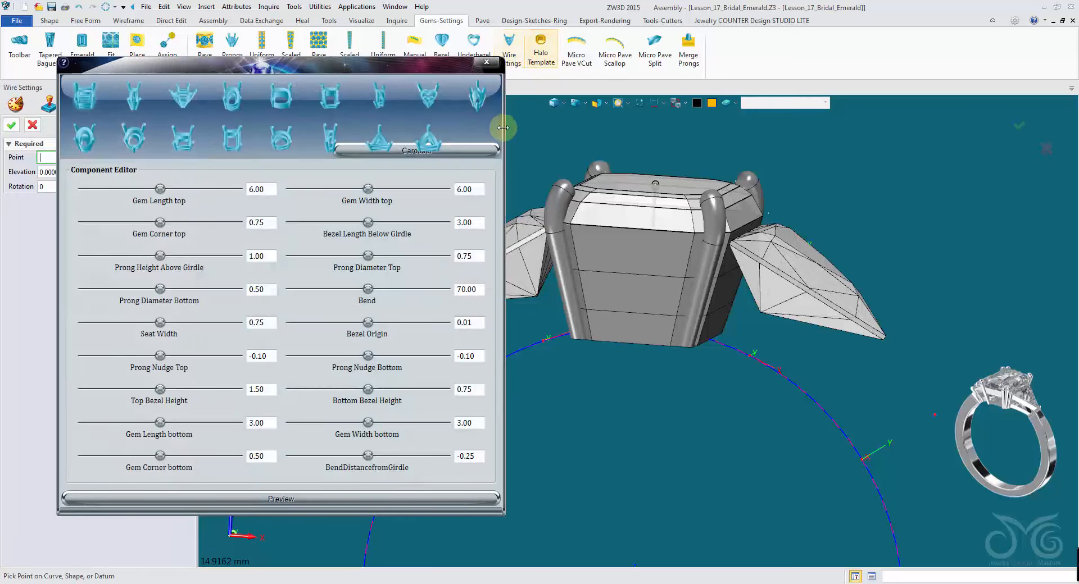
click(801, 290)
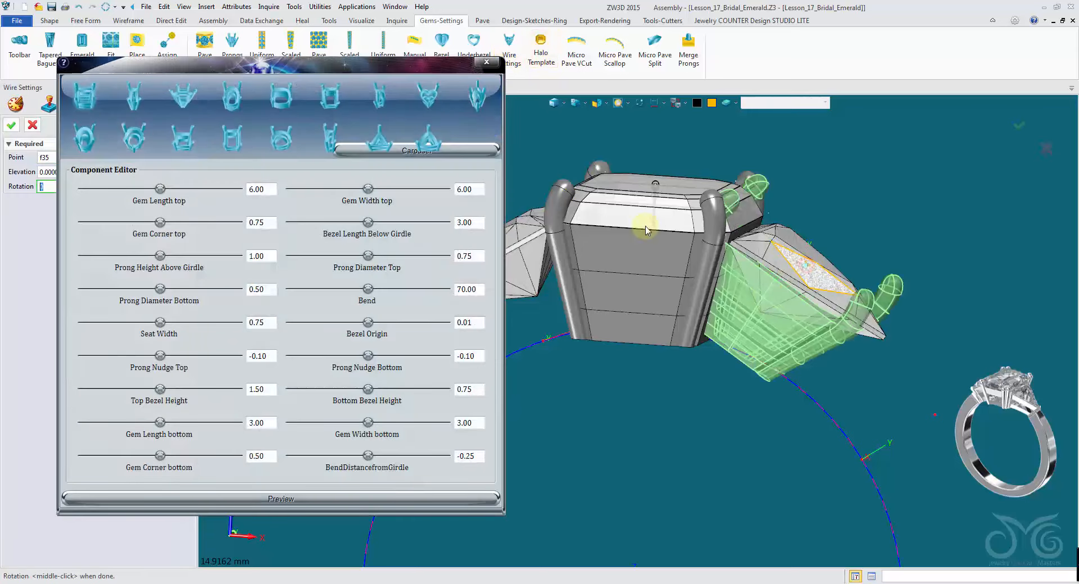
click(391, 147)
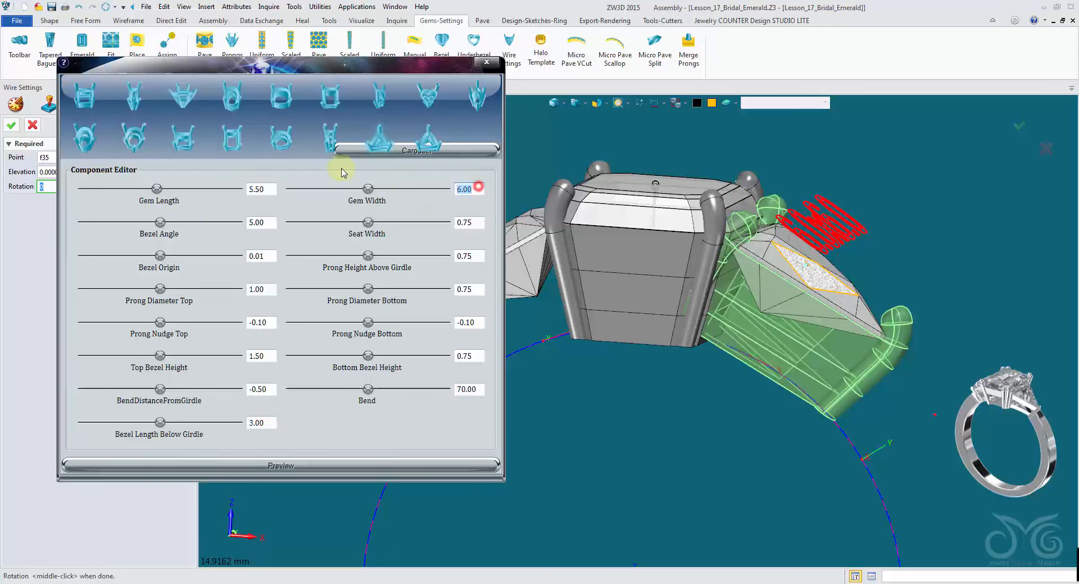
click(331, 464)
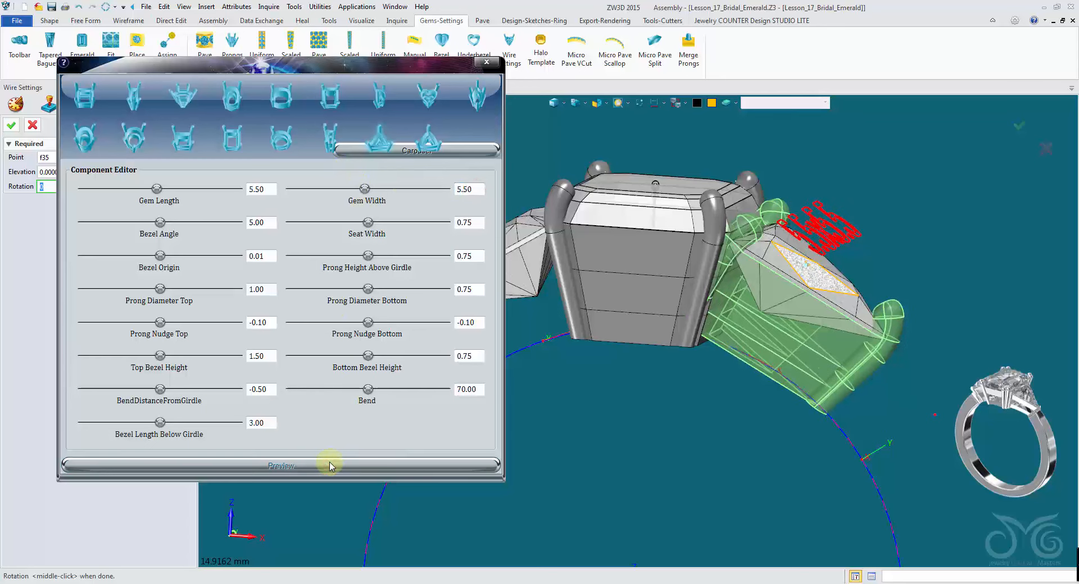
- Set the trillion setting's Bezel Length Below Girdle to 3.75 and preview it
mouse_move(678, 444)
right_down()
mouse_move(781, 408)
mouse_move(715, 380)
mouse_move(618, 376)
right_up()
click(272, 422)
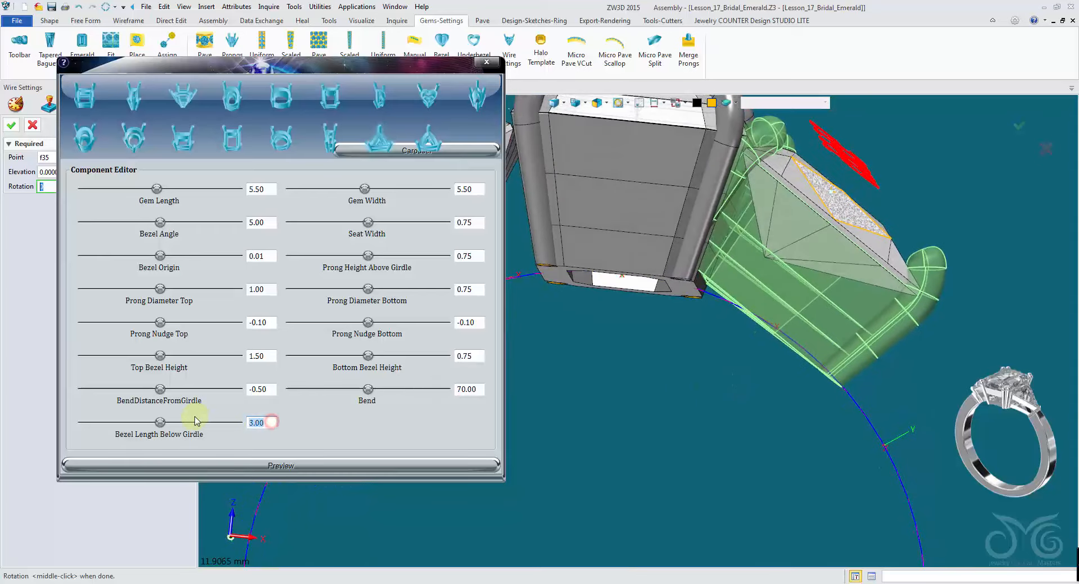
text(3.25)
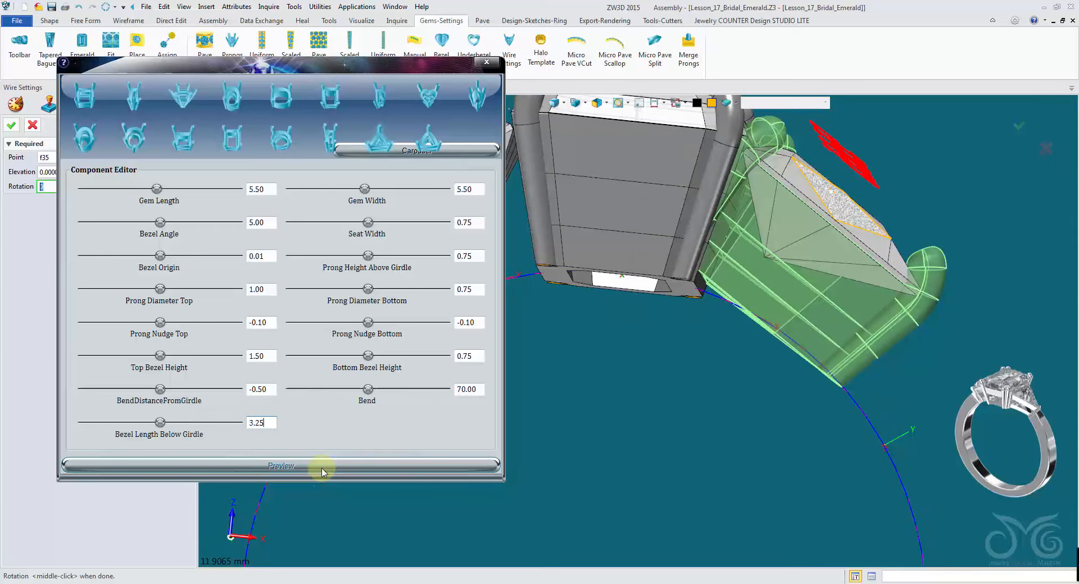
click(324, 466)
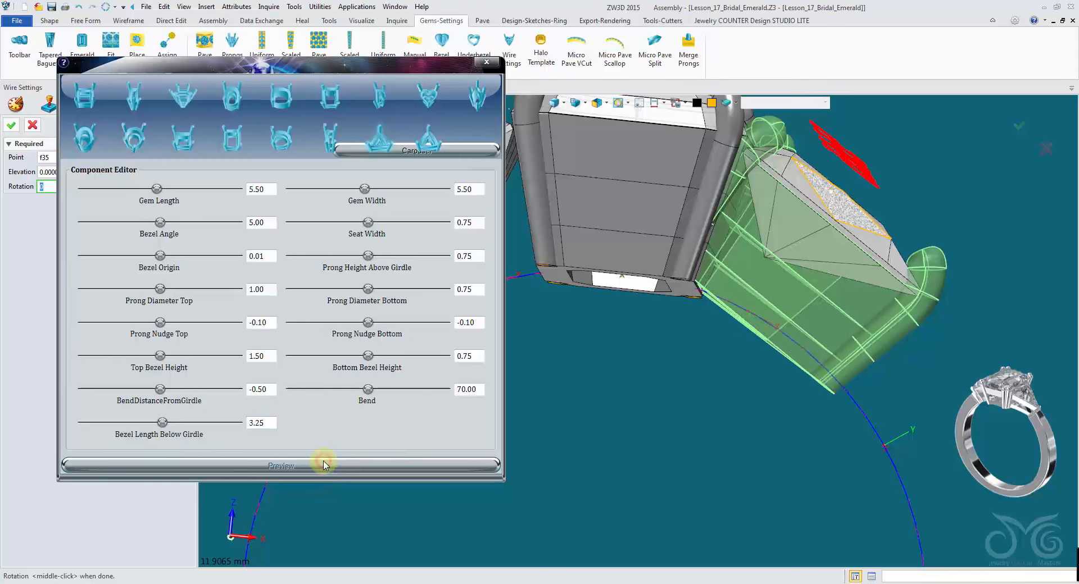
mouse_move(590, 472)
right_down()
mouse_move(590, 483)
mouse_move(595, 474)
right_up()
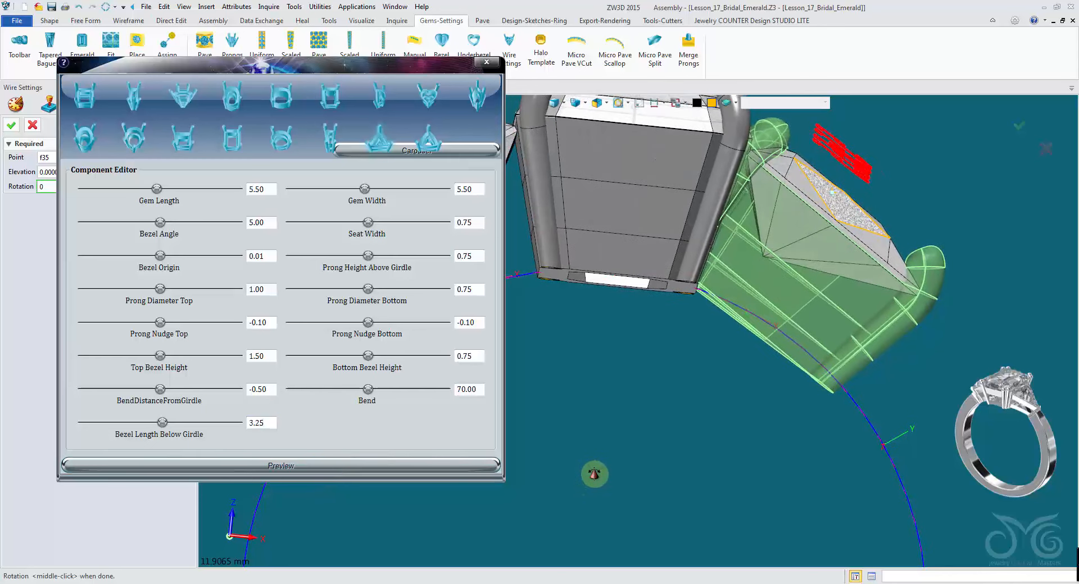
double_click(272, 423)
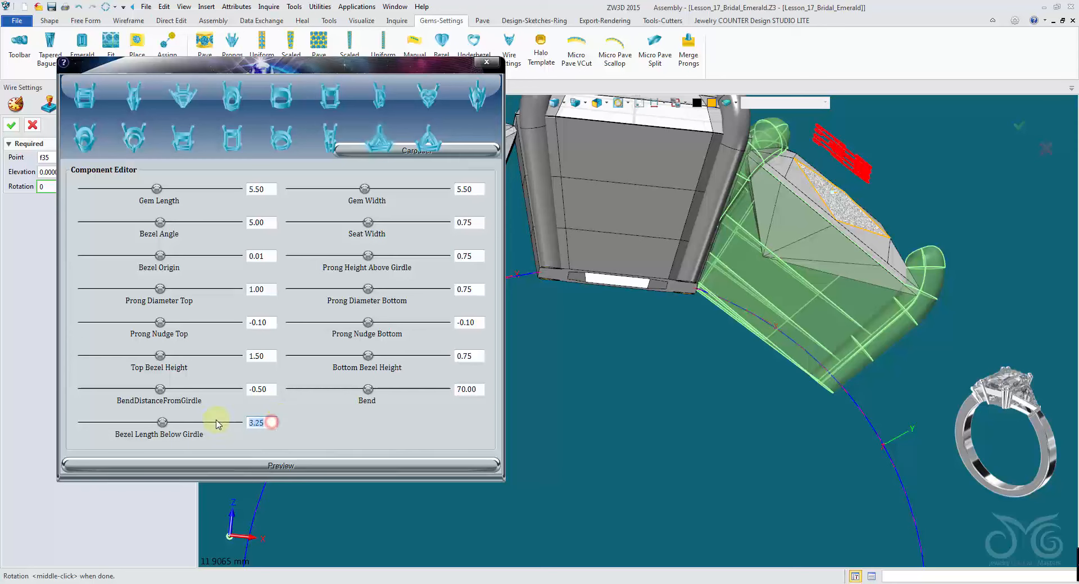
click(268, 463)
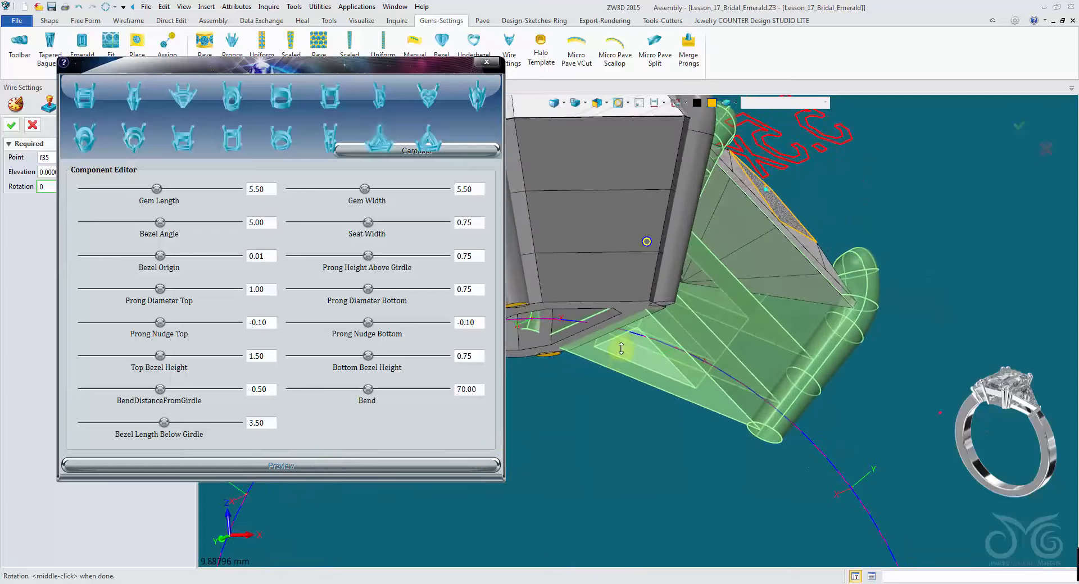
double_click(269, 424)
text(3.75)
click(263, 470)
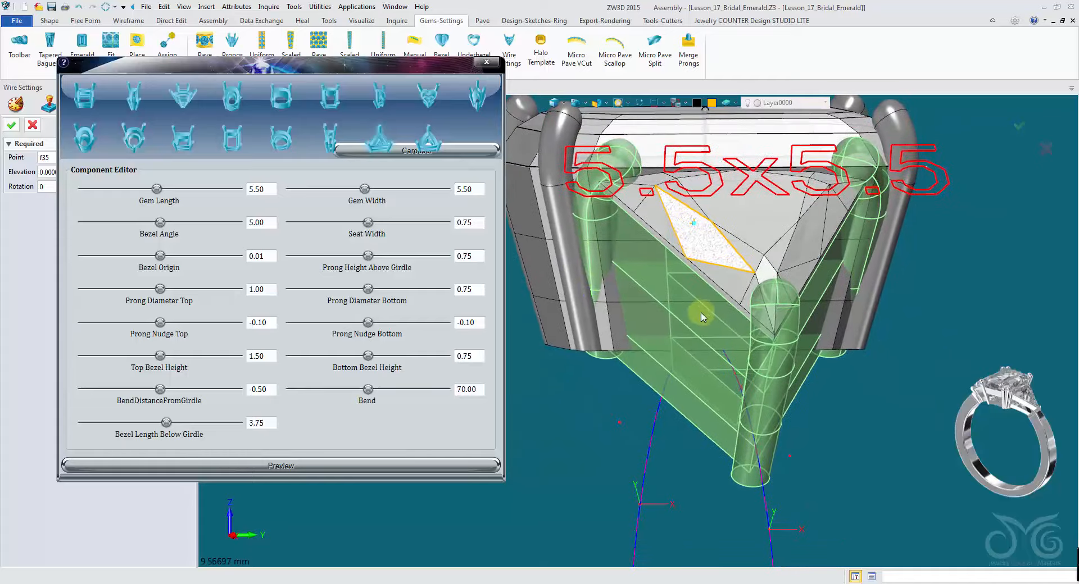
- Set the trillion setting's Bezel Angle to 8 and preview it
double_click(270, 222)
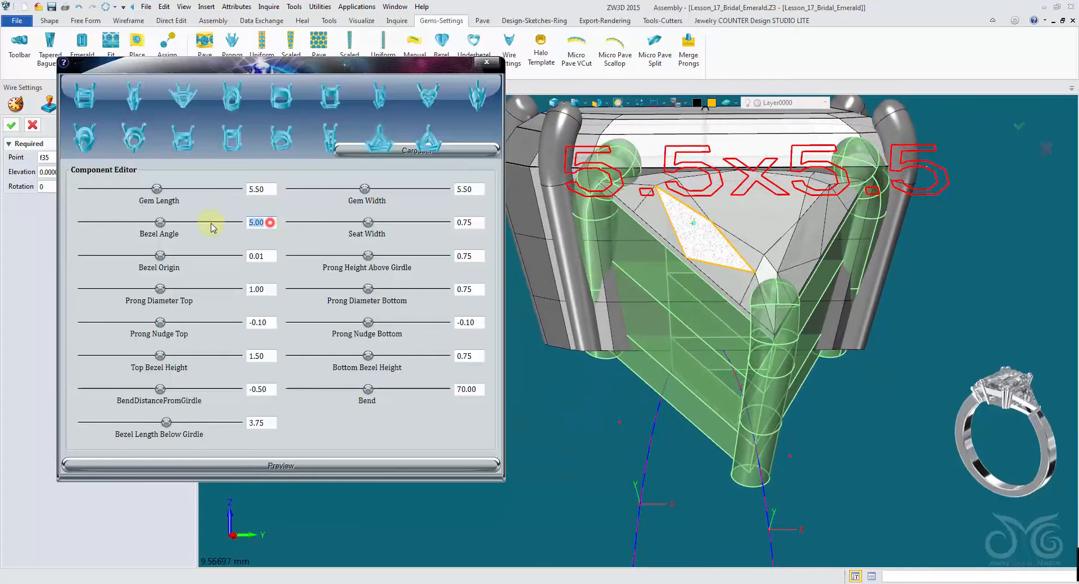
click(318, 466)
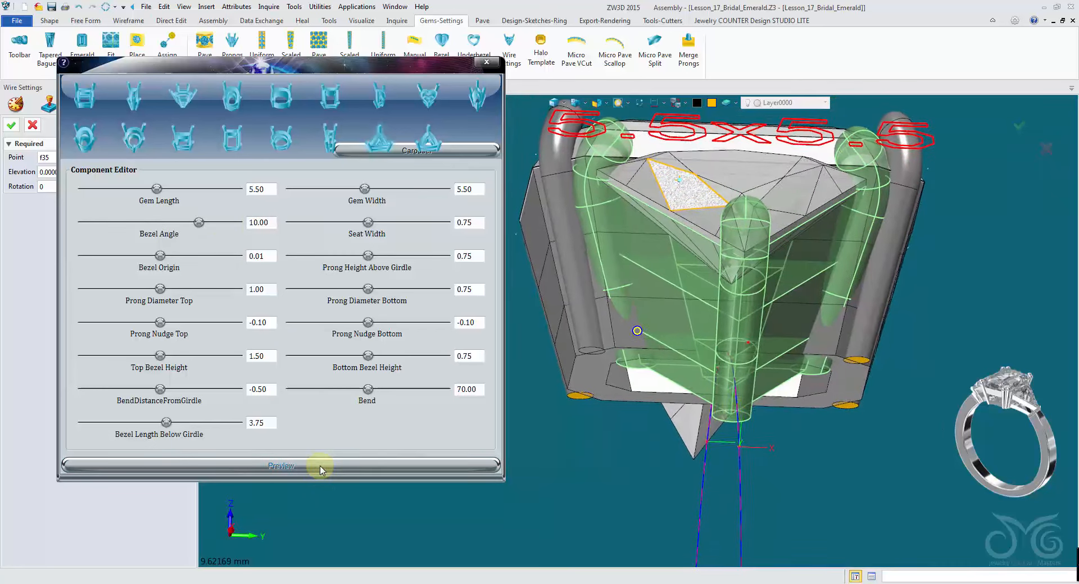
drag(272, 223, 216, 222)
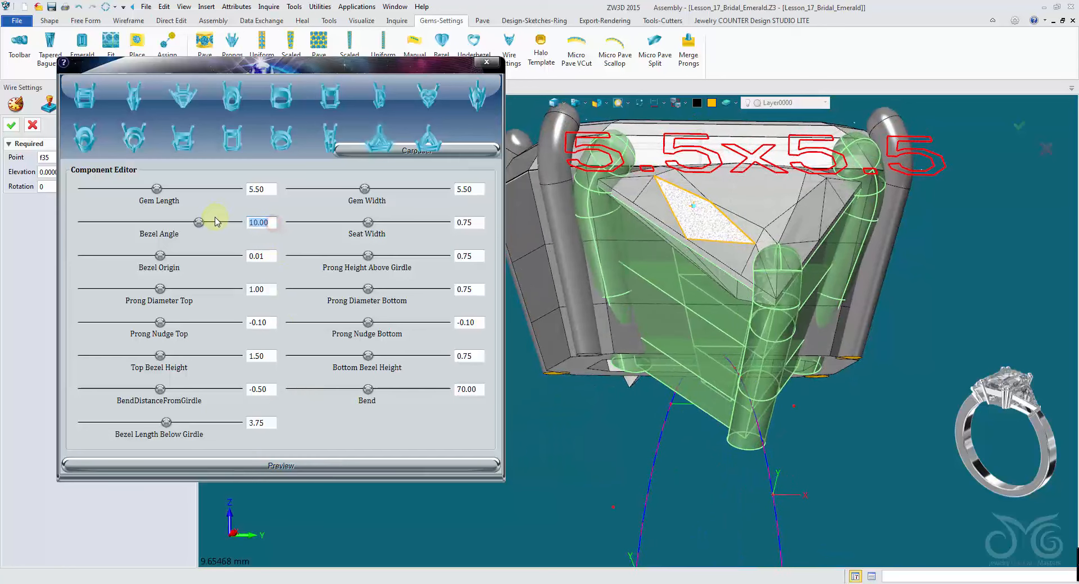
click(274, 468)
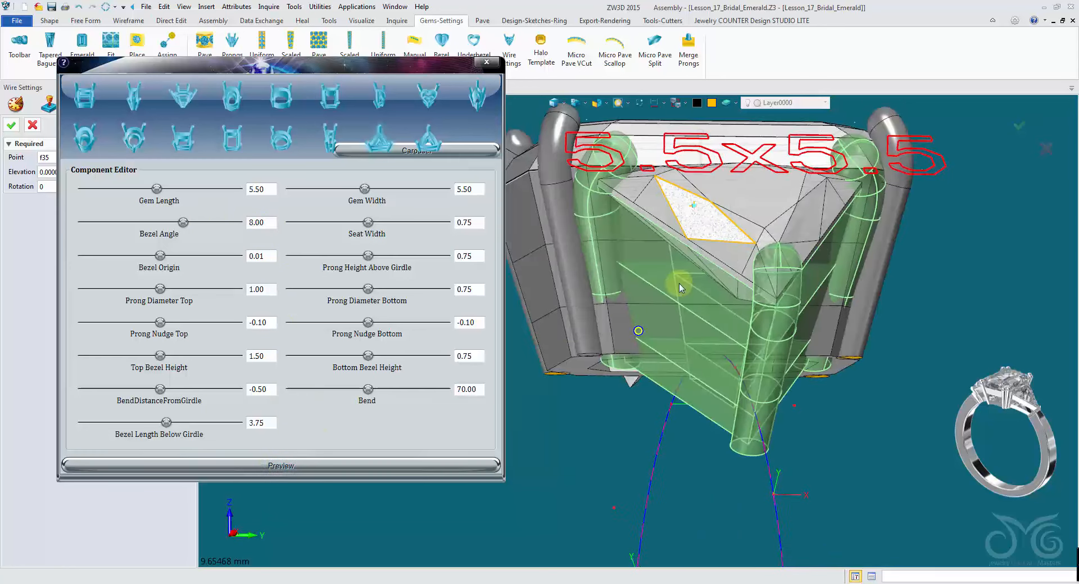
- Accept the trillion wire setting and close the follow-up tweak tool
middle_drag(638, 314, 660, 325)
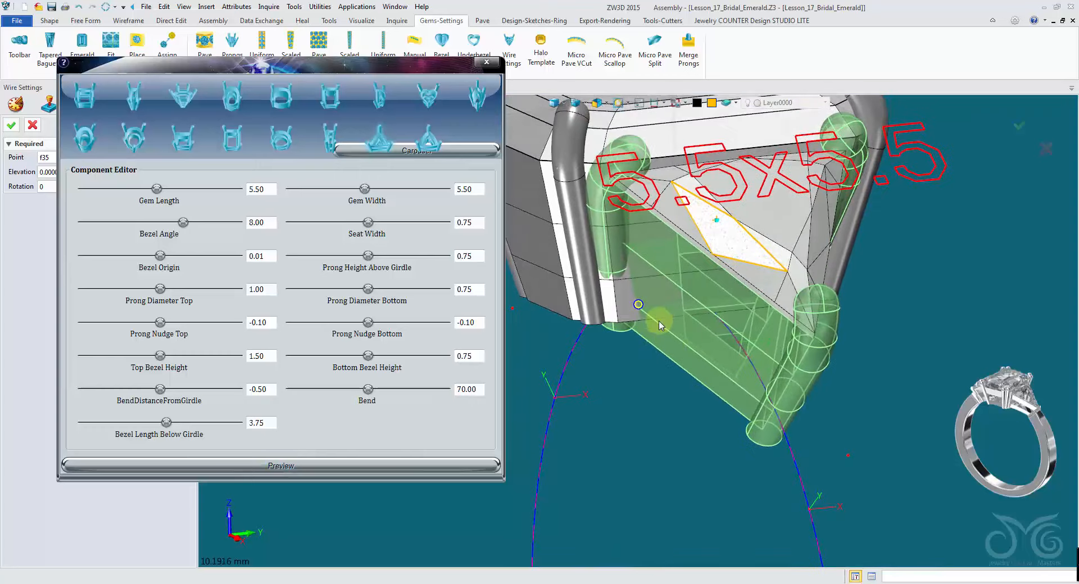
mouse_move(511, 353)
right_down()
mouse_move(549, 544)
mouse_move(563, 557)
mouse_move(585, 484)
right_up()
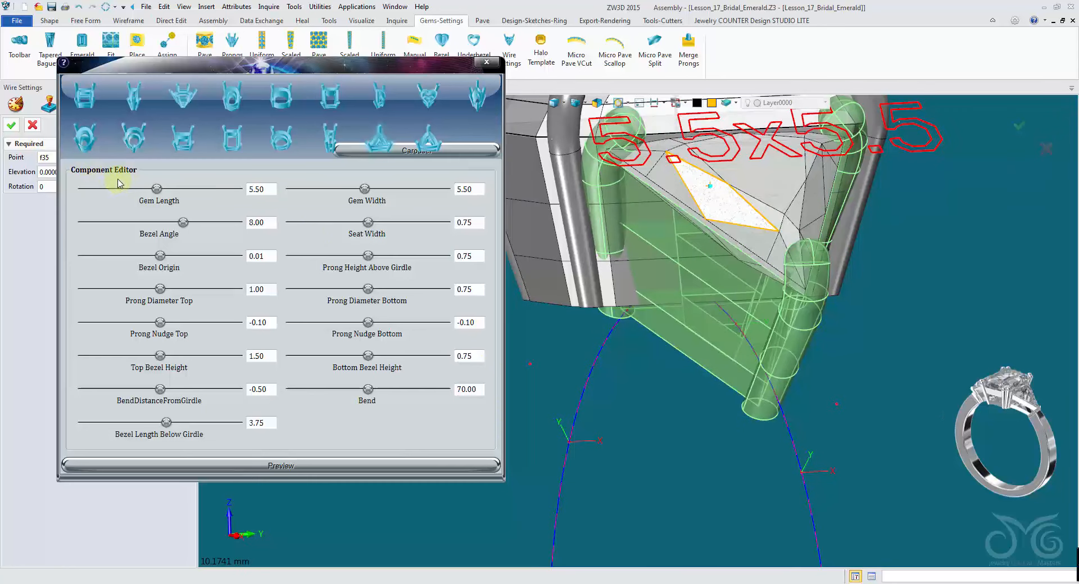
click(15, 129)
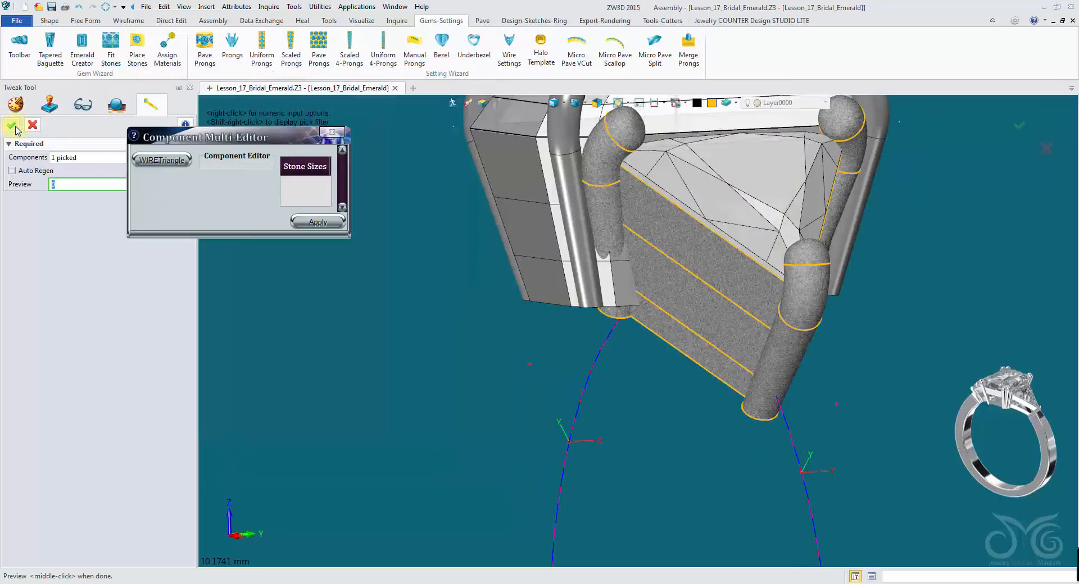
click(33, 126)
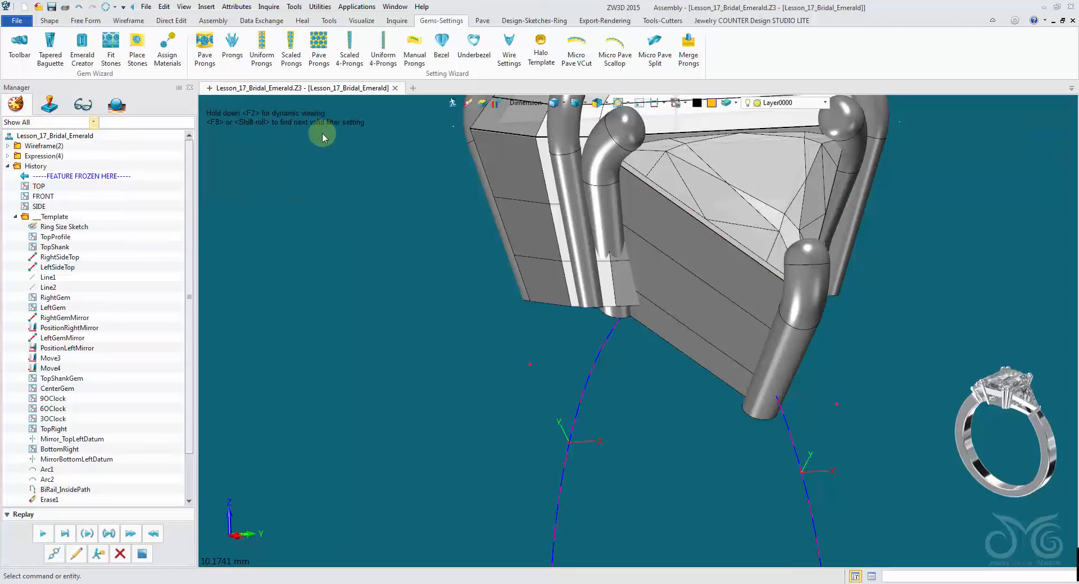
- Merge the centre and right trillion wire settings into one component
scroll(663, 231, down, 3)
mouse_move(663, 230)
right_down()
mouse_move(595, 304)
mouse_move(574, 310)
mouse_move(578, 272)
right_up()
scroll(578, 272, down, 3)
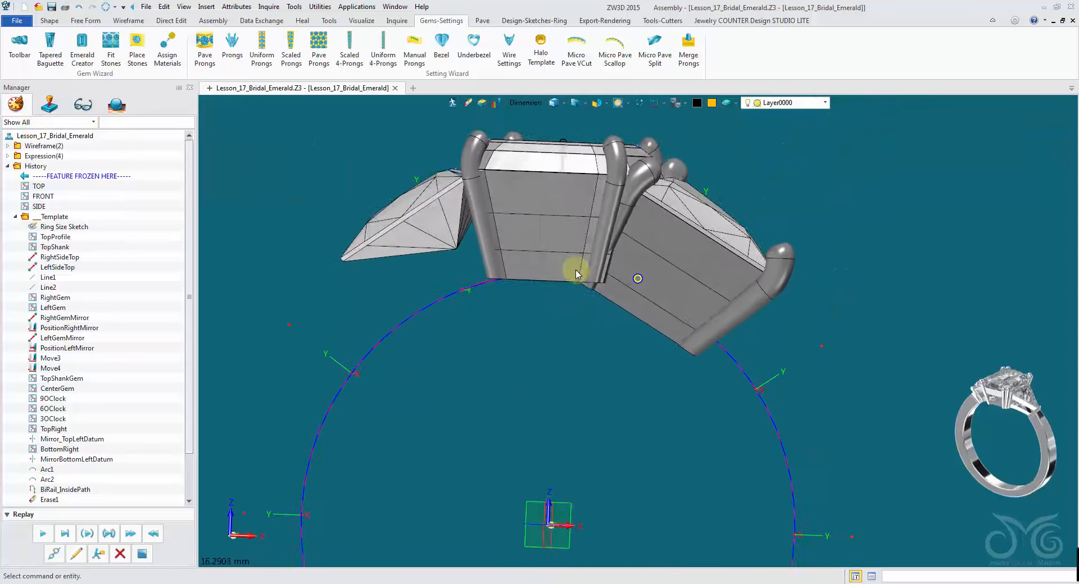
click(50, 22)
click(593, 46)
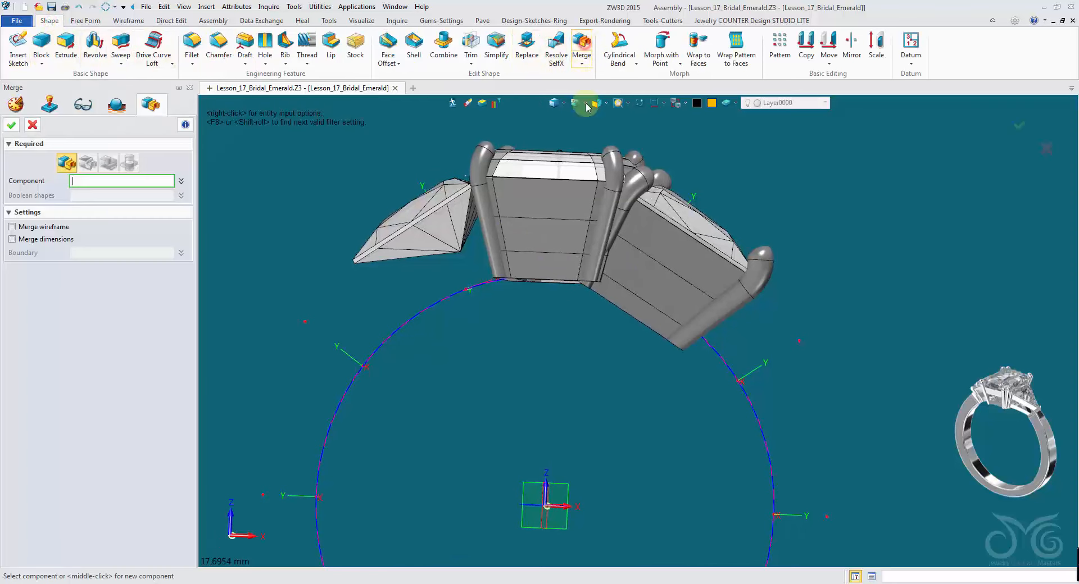
click(557, 252)
click(606, 285)
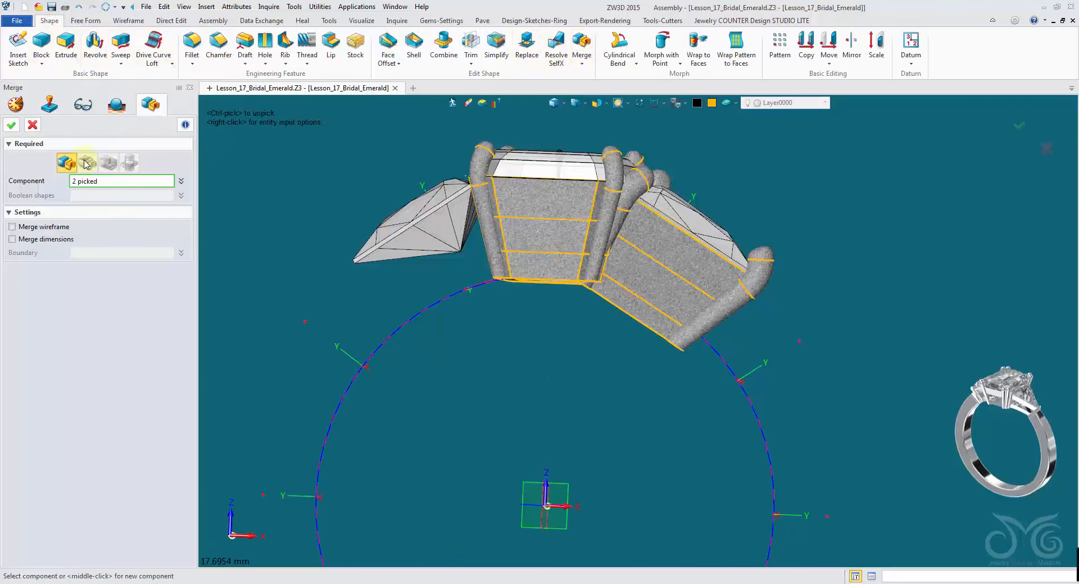
click(11, 126)
- Filter picks to shapes, select the seven prong solids around the stones, and erase them
click(524, 109)
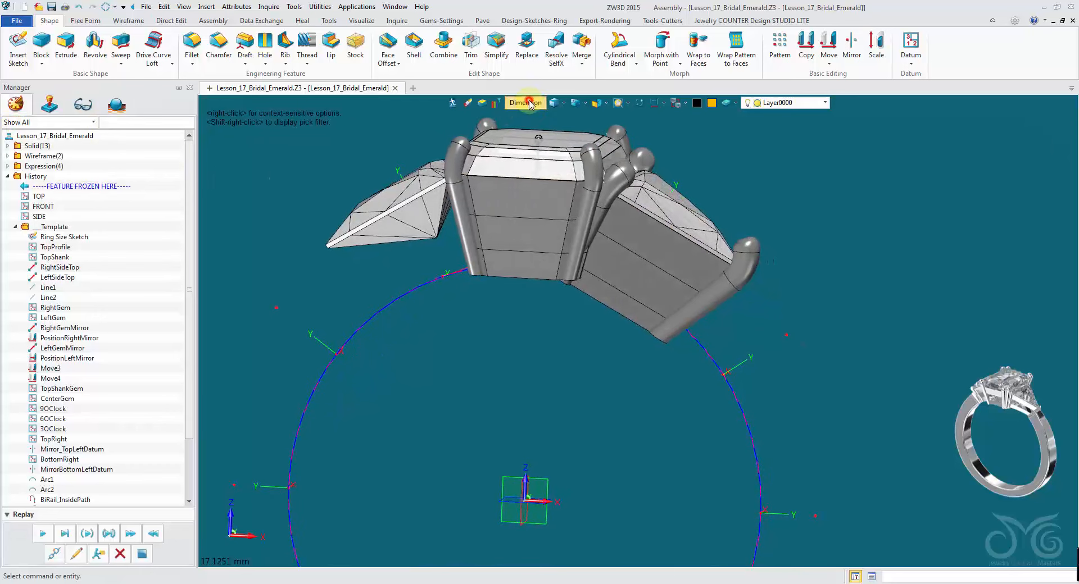
click(560, 203)
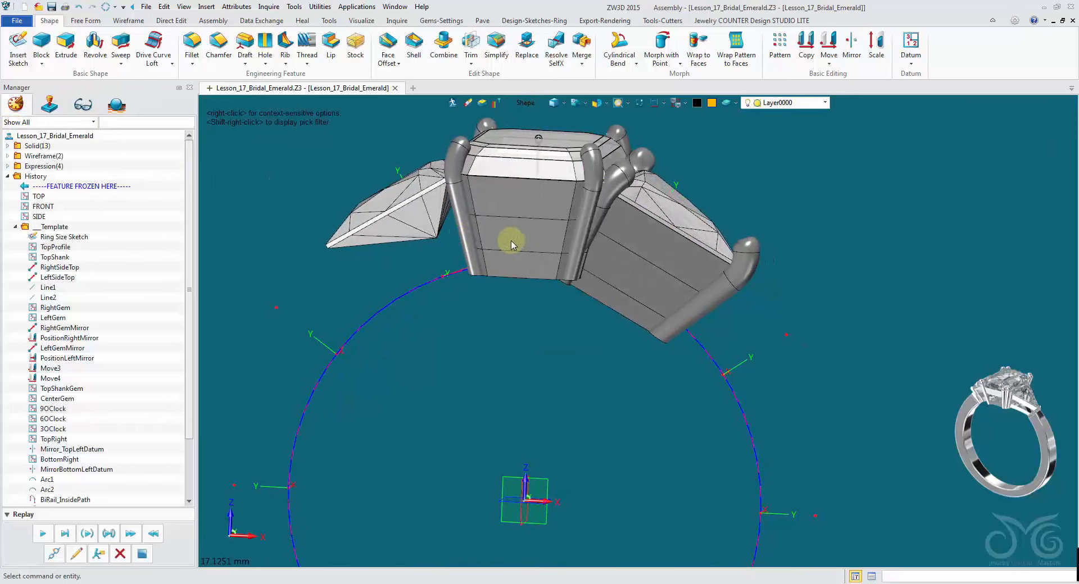
middle_drag(495, 238, 672, 339)
click(664, 306)
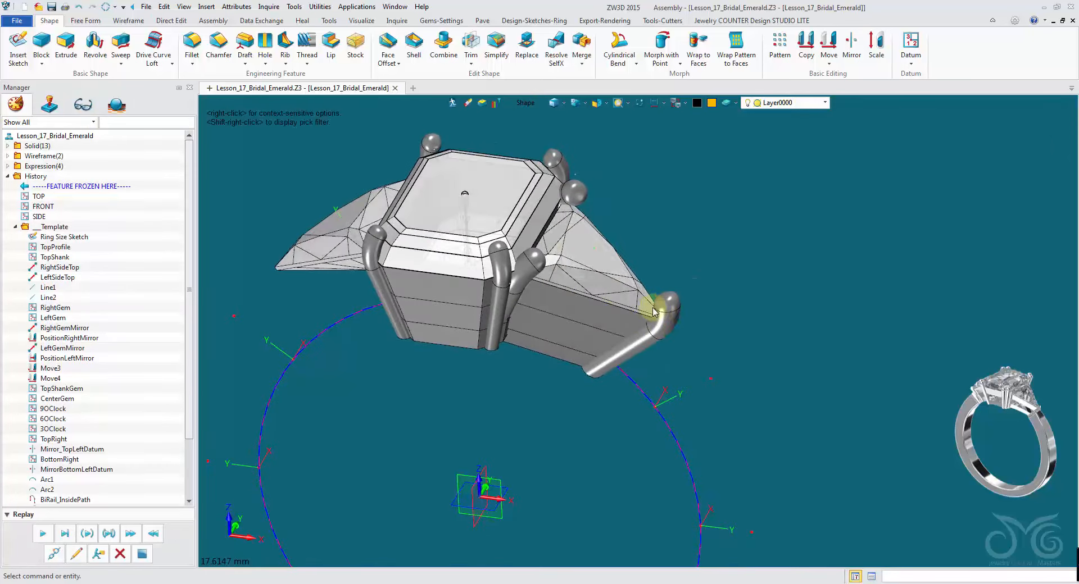
click(533, 263)
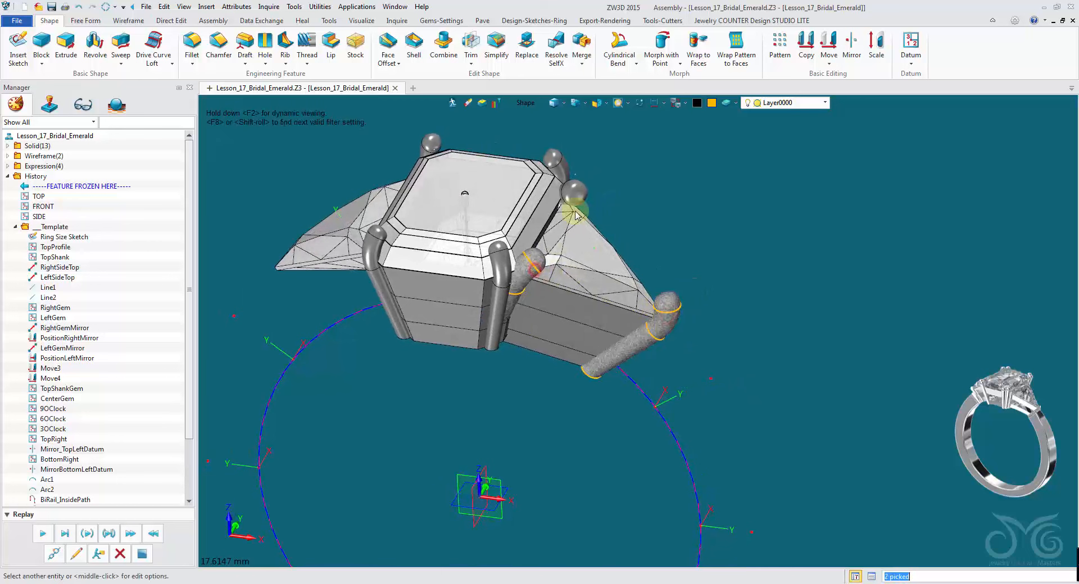
click(574, 193)
click(558, 164)
click(498, 273)
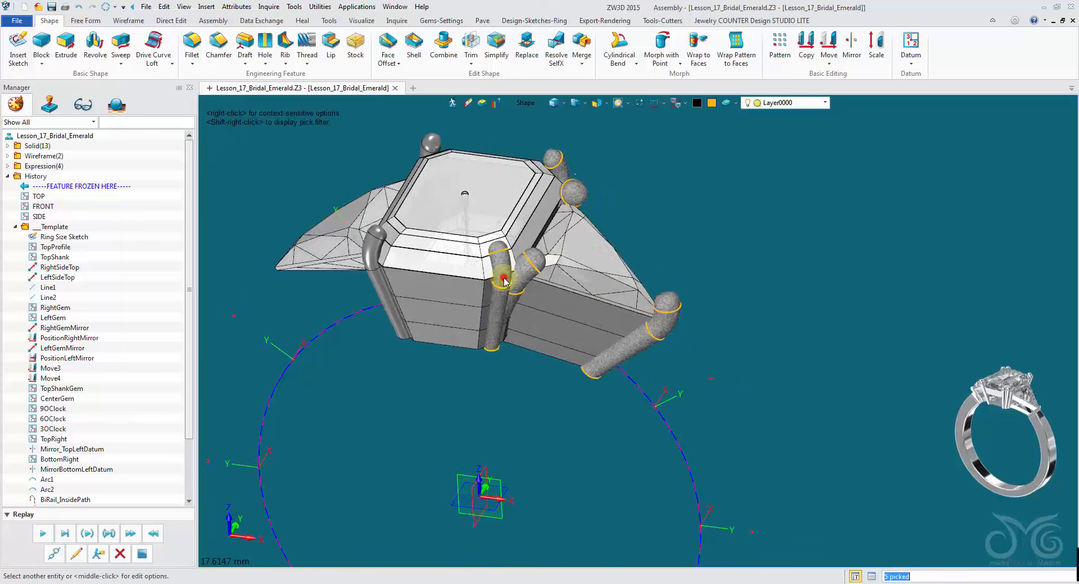
click(370, 243)
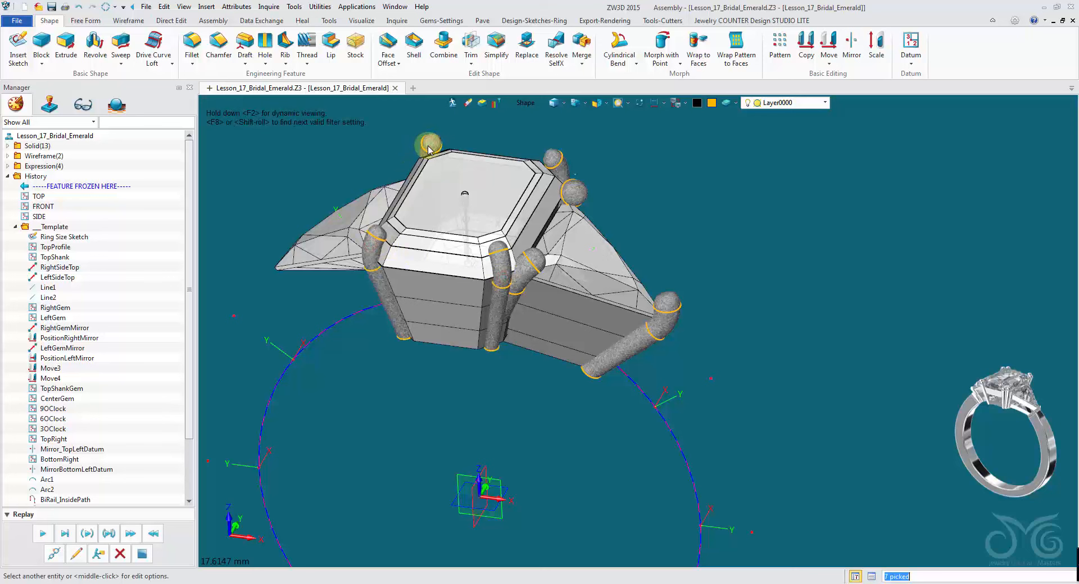
click(468, 104)
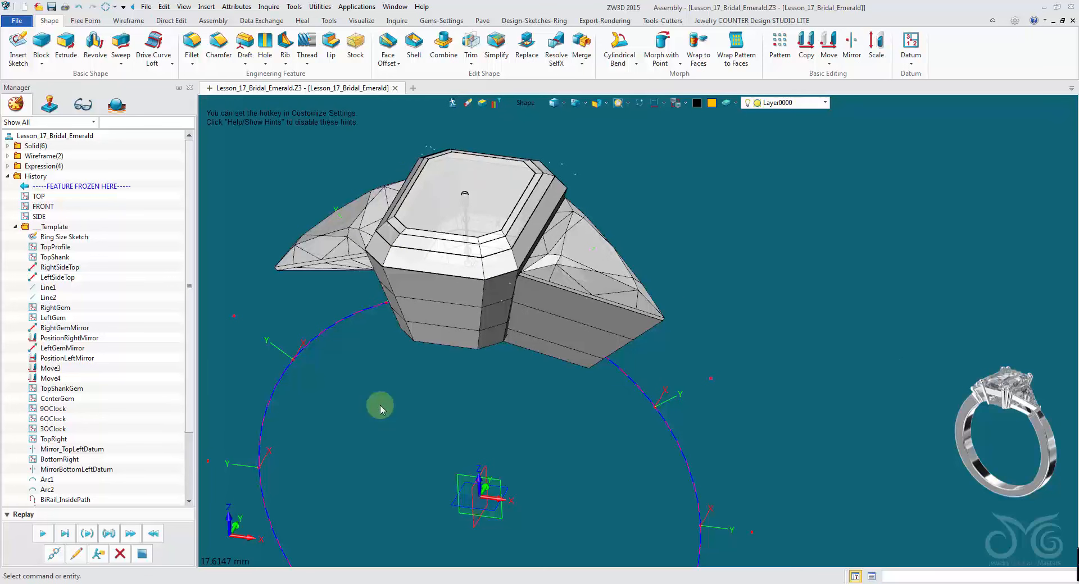
- Save the design as Lesson_17_Bridal_Emerald
scroll(188, 428, down, 3)
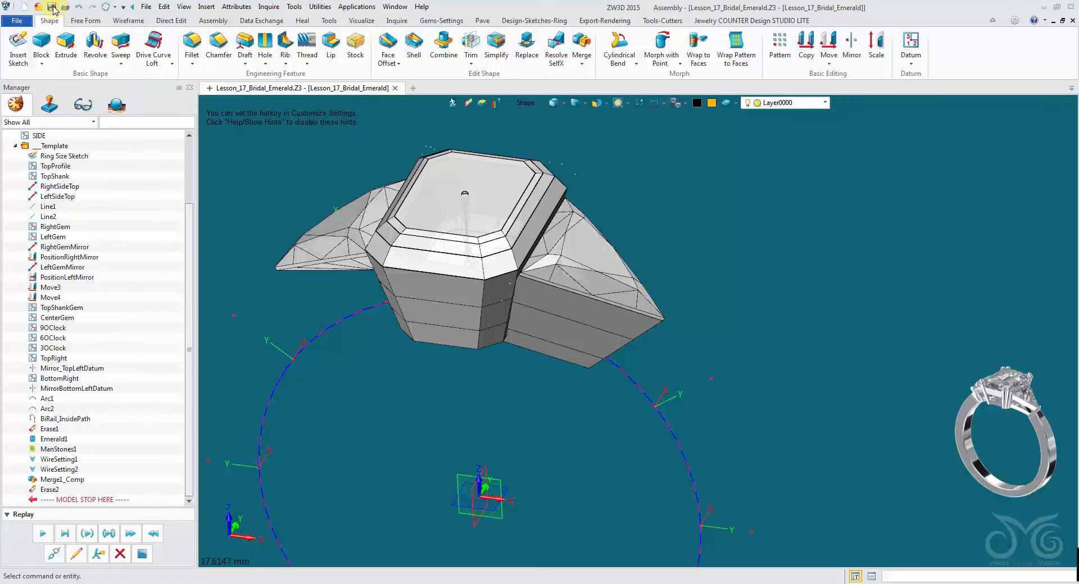
click(52, 6)
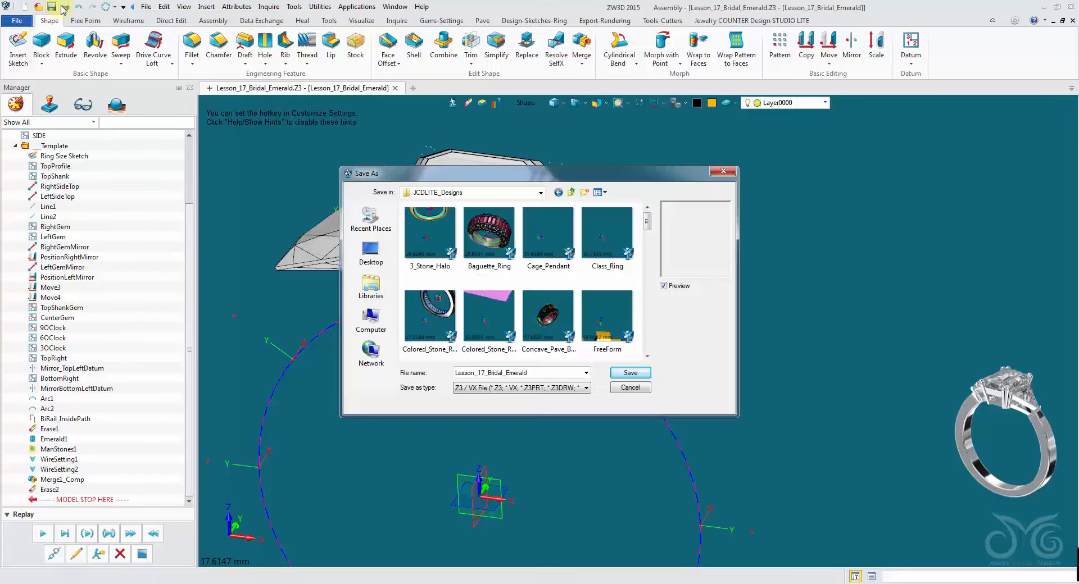
click(633, 374)
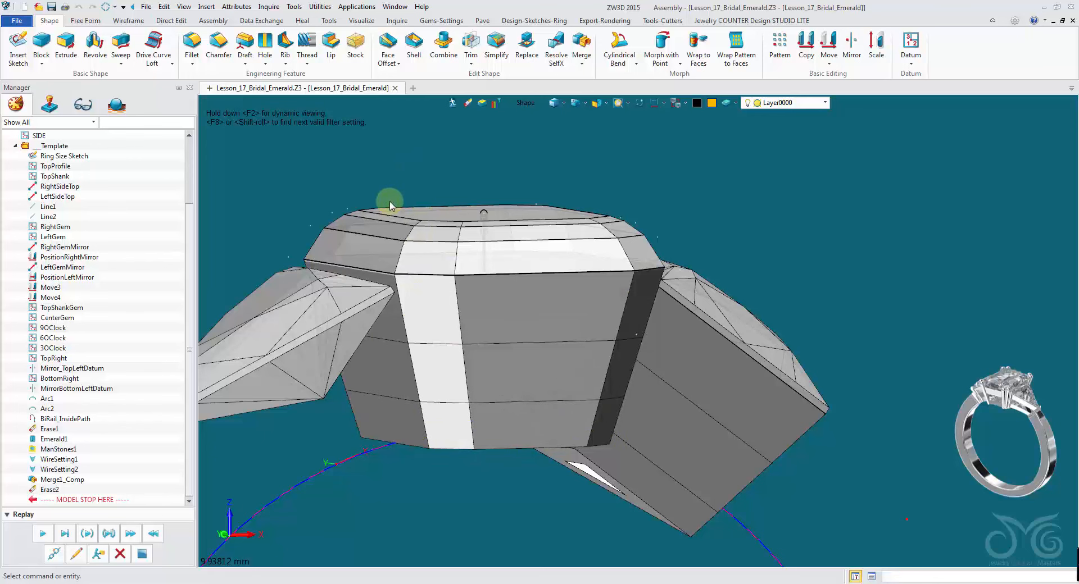
- Start a Line with edge picking, placing its first point at the midpoint of the centre stone's upper girdle edge
right_drag(445, 504, 463, 530)
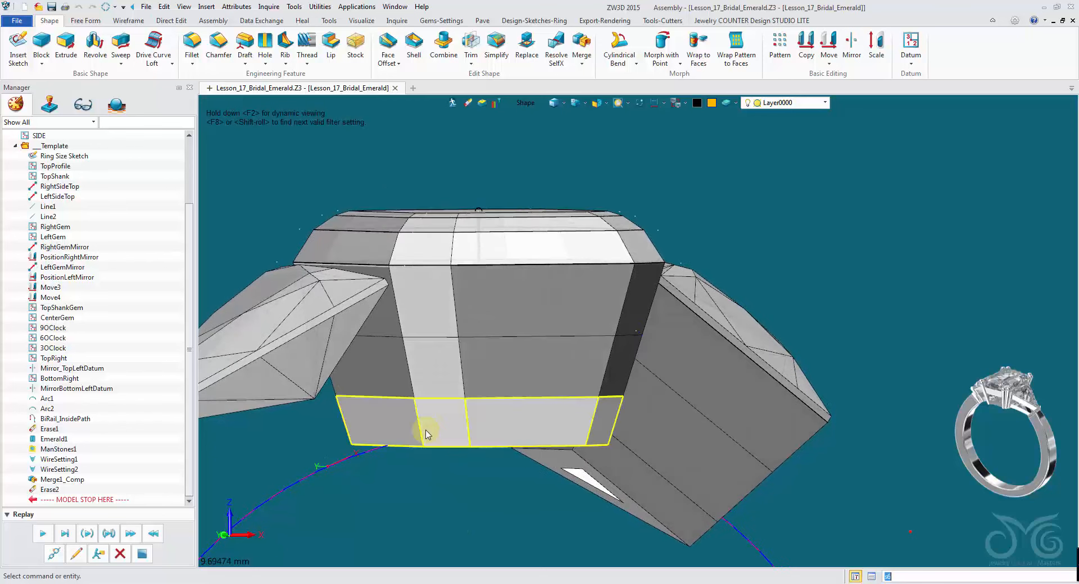
click(129, 20)
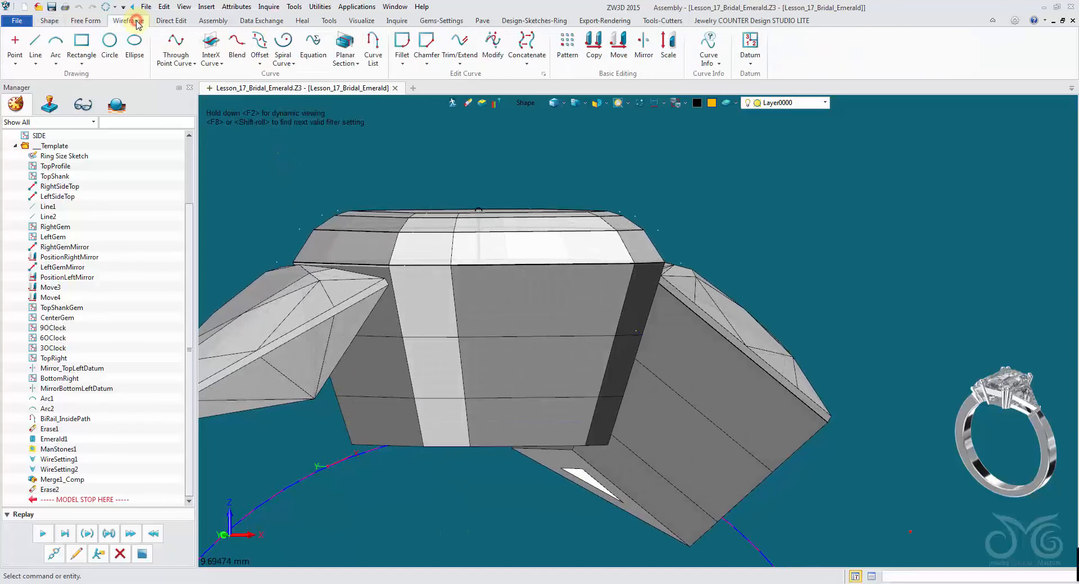
click(32, 44)
scroll(334, 130, up, 5)
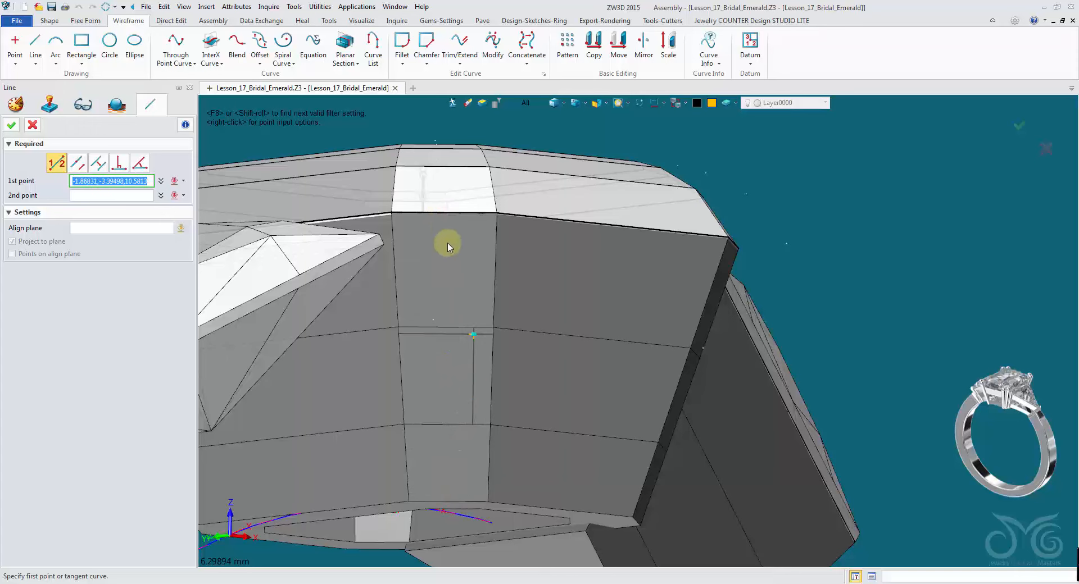
scroll(422, 119, up, 3)
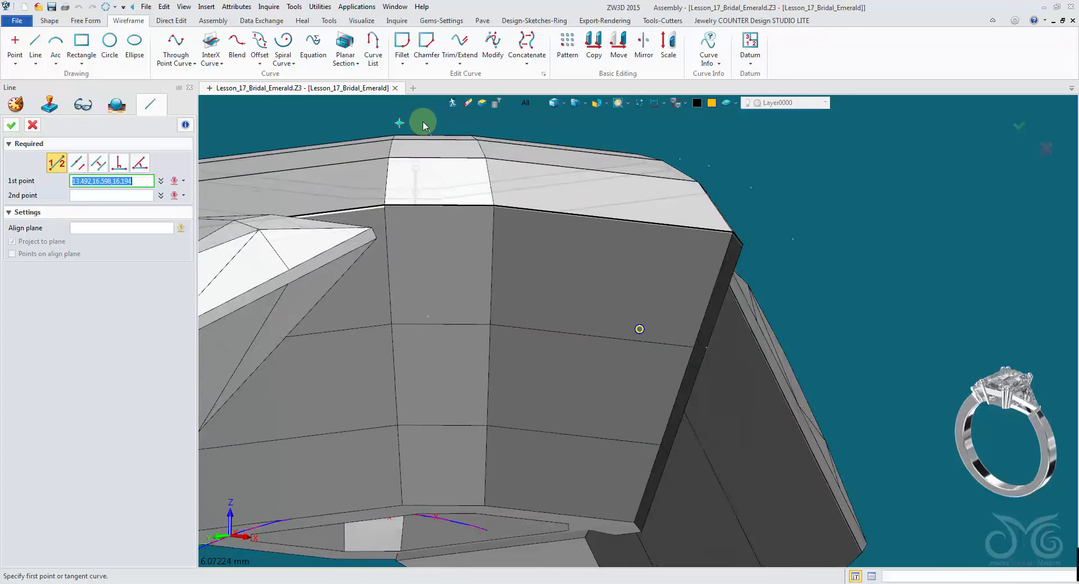
right_drag(422, 139, 421, 207)
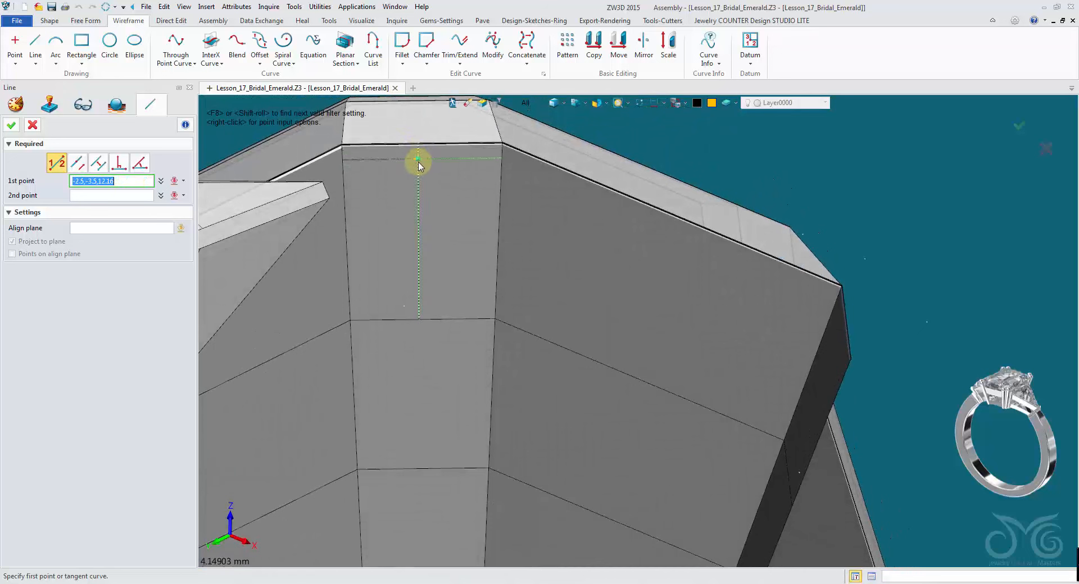
click(531, 103)
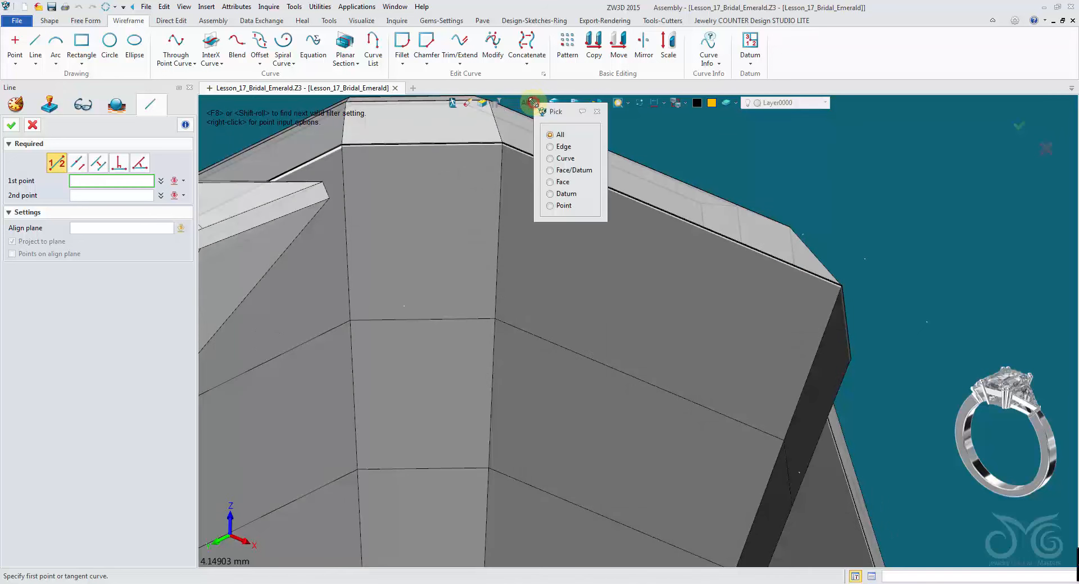
click(561, 147)
click(415, 158)
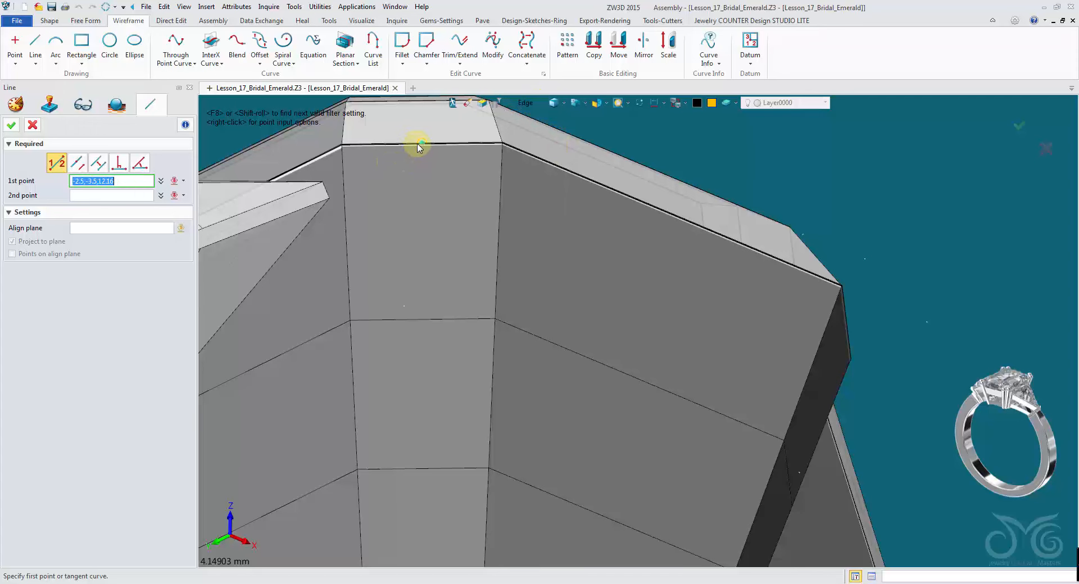
right_drag(418, 148, 413, 185)
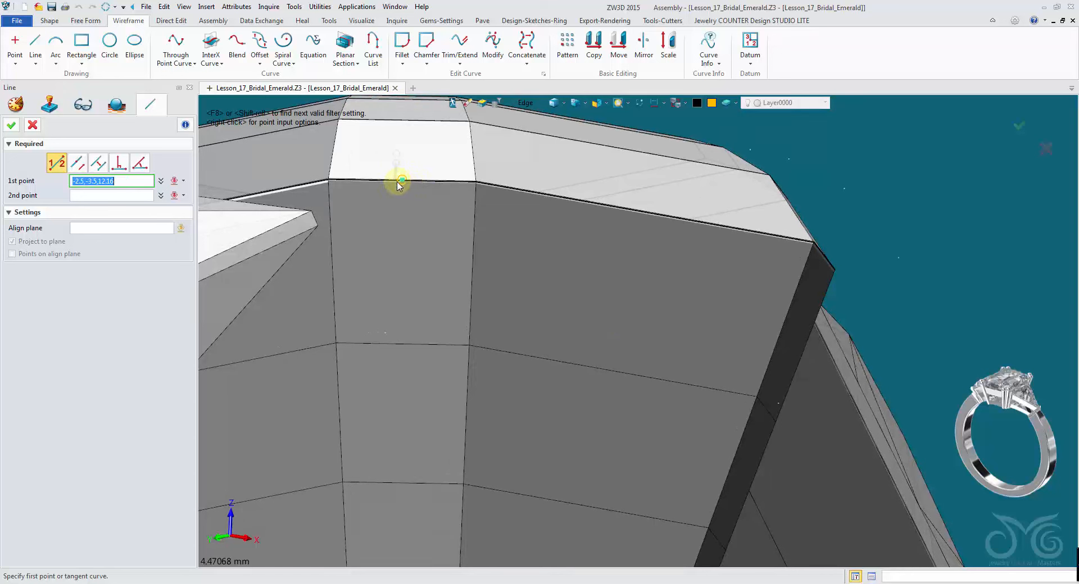
right_drag(404, 178, 450, 170)
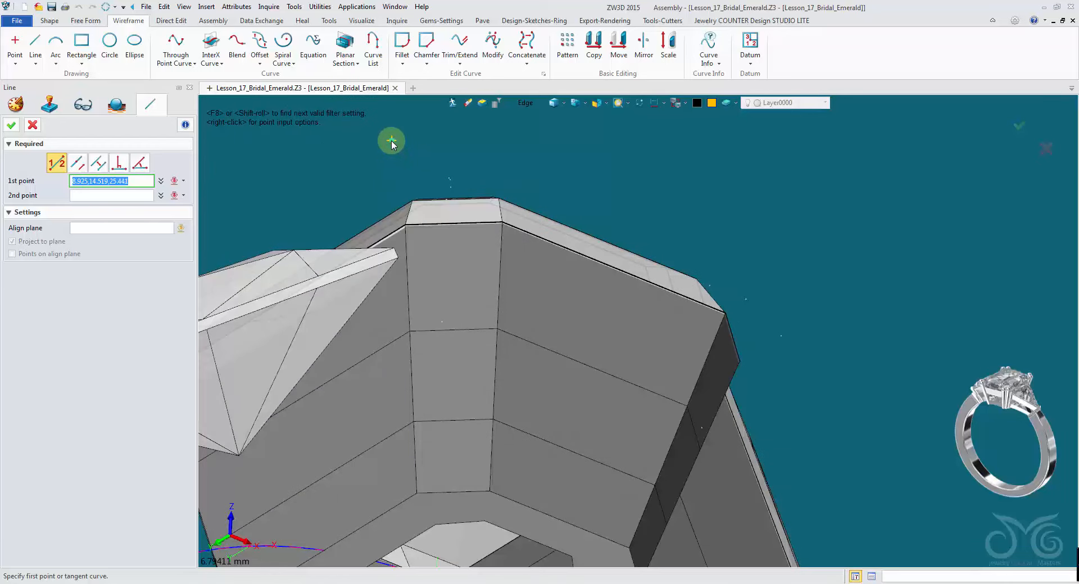
right_click(392, 143)
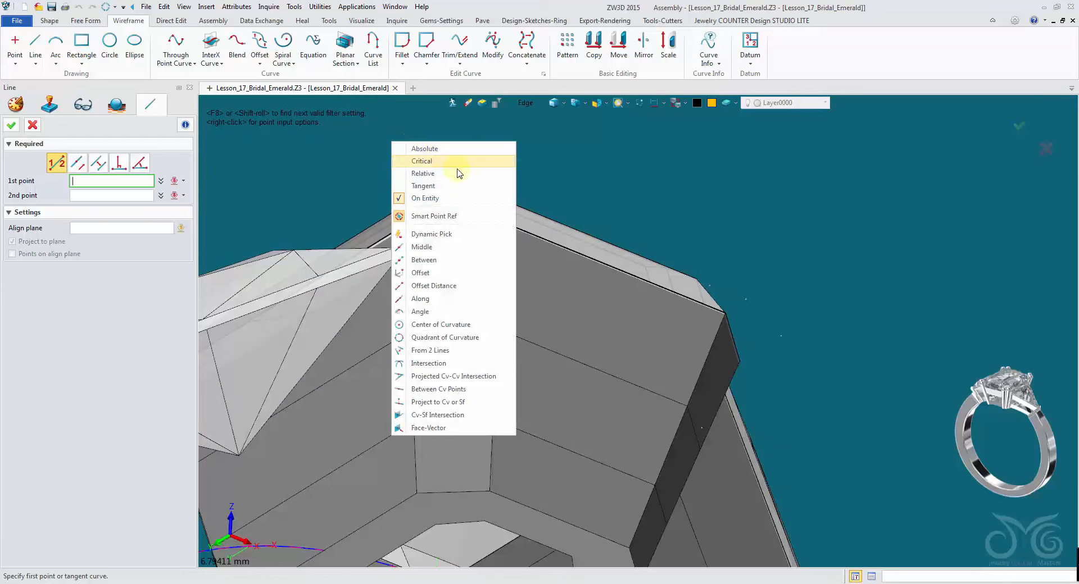
click(471, 248)
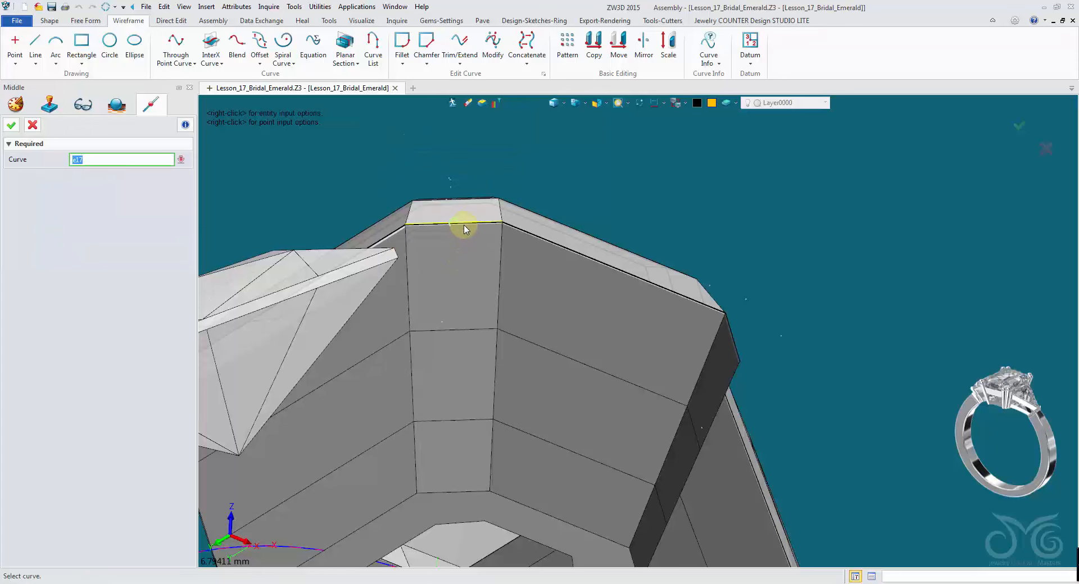
click(464, 226)
- Finish the vertical line down the centre stone's side, ending at the midpoint of its lower girdle edge
right_drag(435, 252, 450, 222)
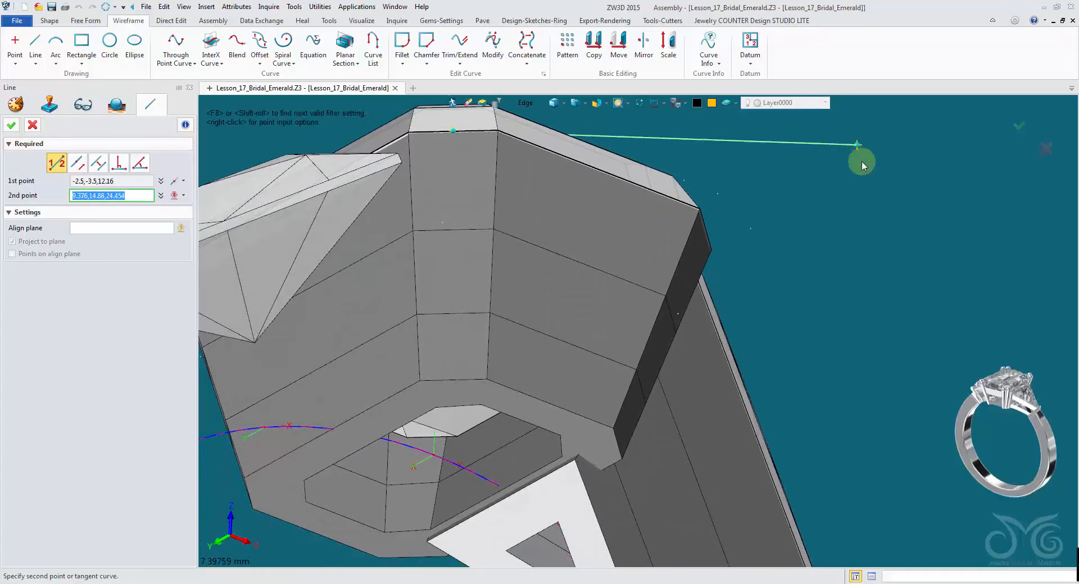
right_click(878, 225)
click(897, 330)
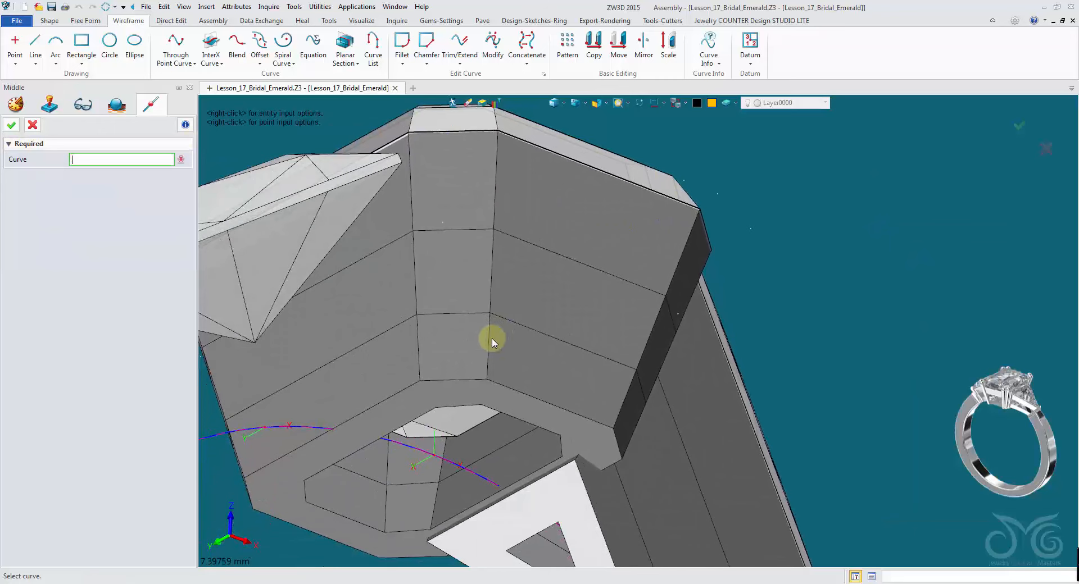
click(458, 382)
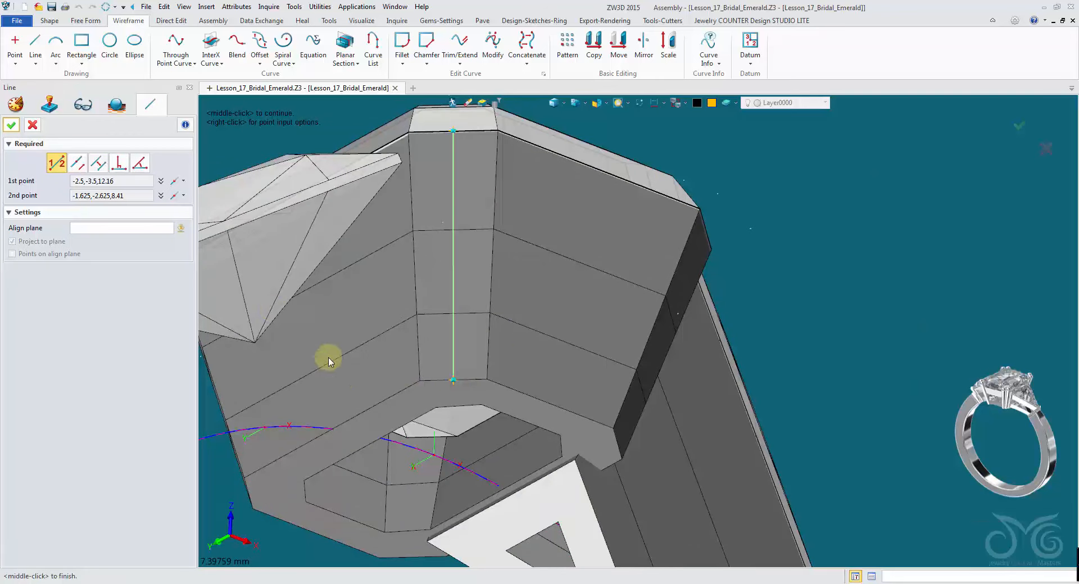
- Set the new line's colour to red and complete the line
right_drag(213, 275, 706, 104)
click(699, 103)
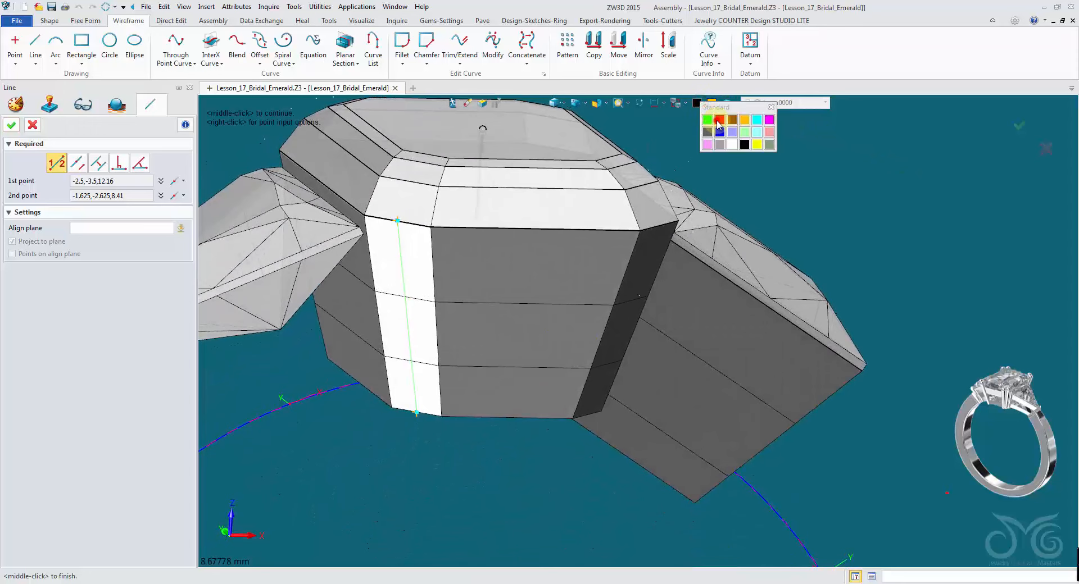
click(718, 120)
click(16, 129)
- Draw a second line along the right trillion's outer side edge, from one corner to the other
right_drag(303, 486, 771, 243)
middle_click(793, 221)
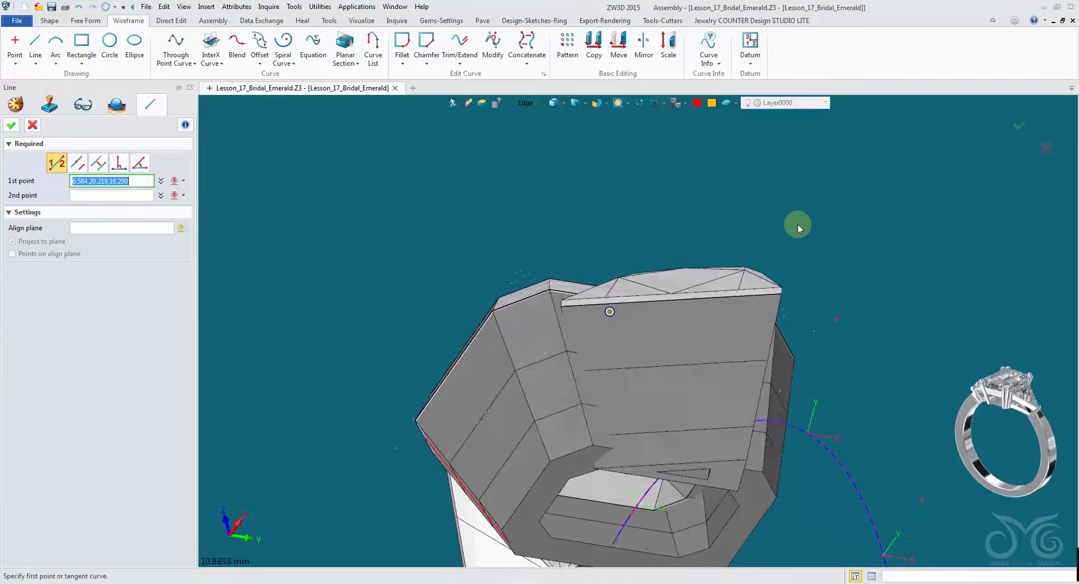
click(732, 245)
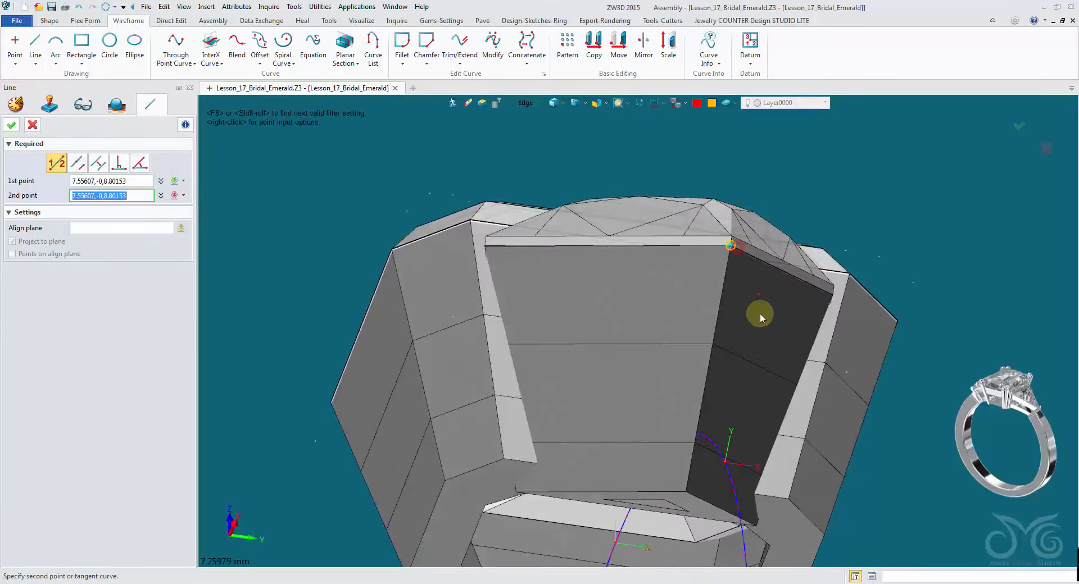
click(686, 491)
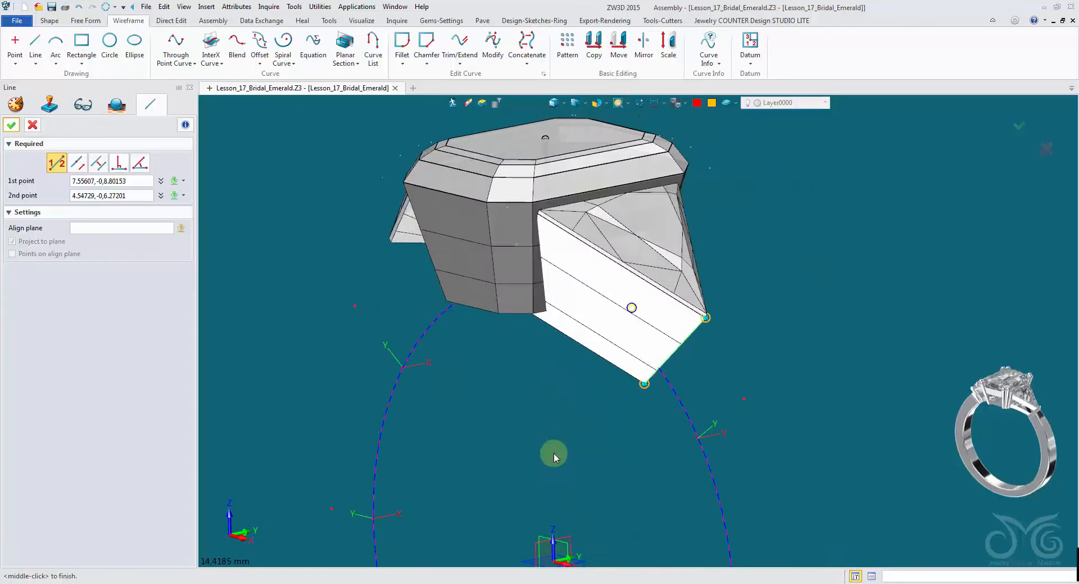
middle_click(369, 334)
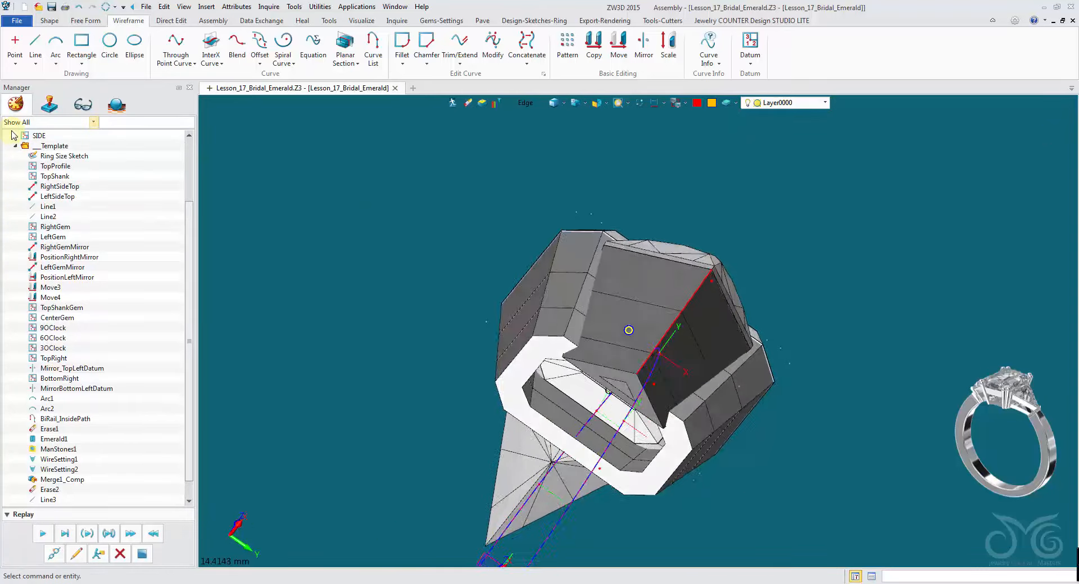
- With Trim/Extend picking curves, extend the centre stone line's upper end by 2 mm
click(461, 46)
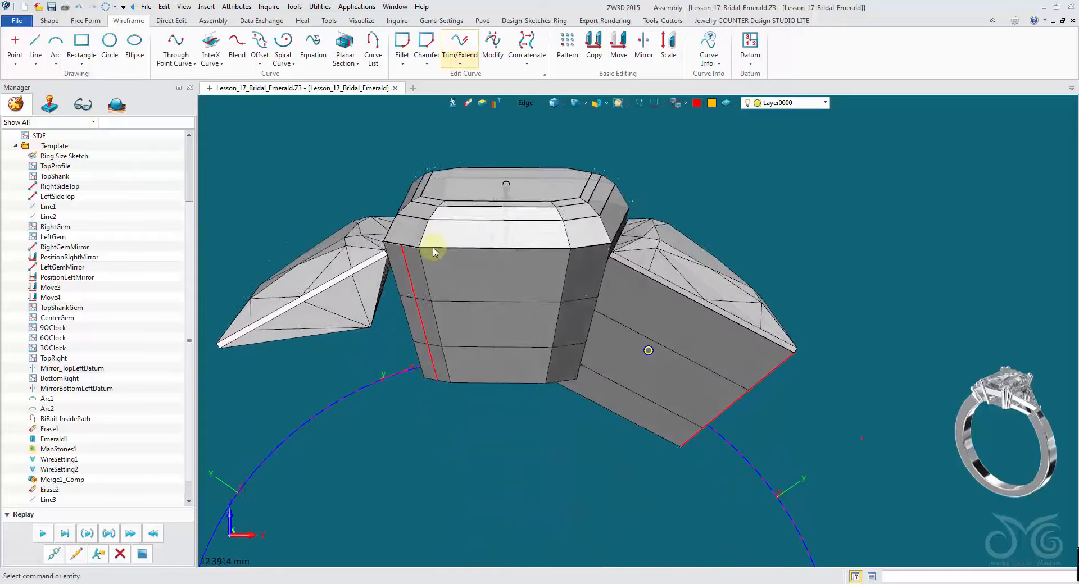
click(466, 48)
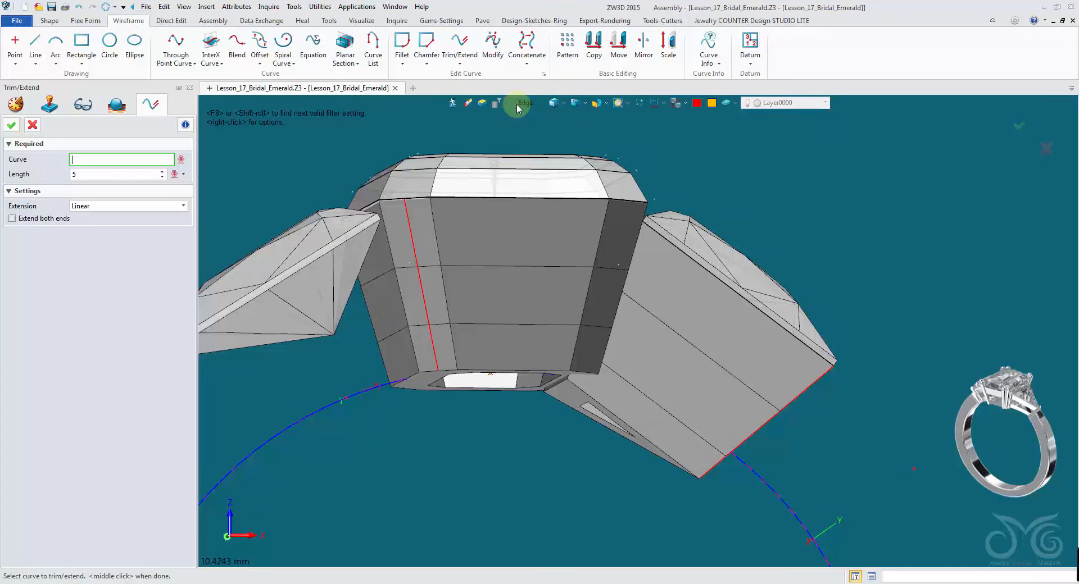
click(525, 102)
click(543, 155)
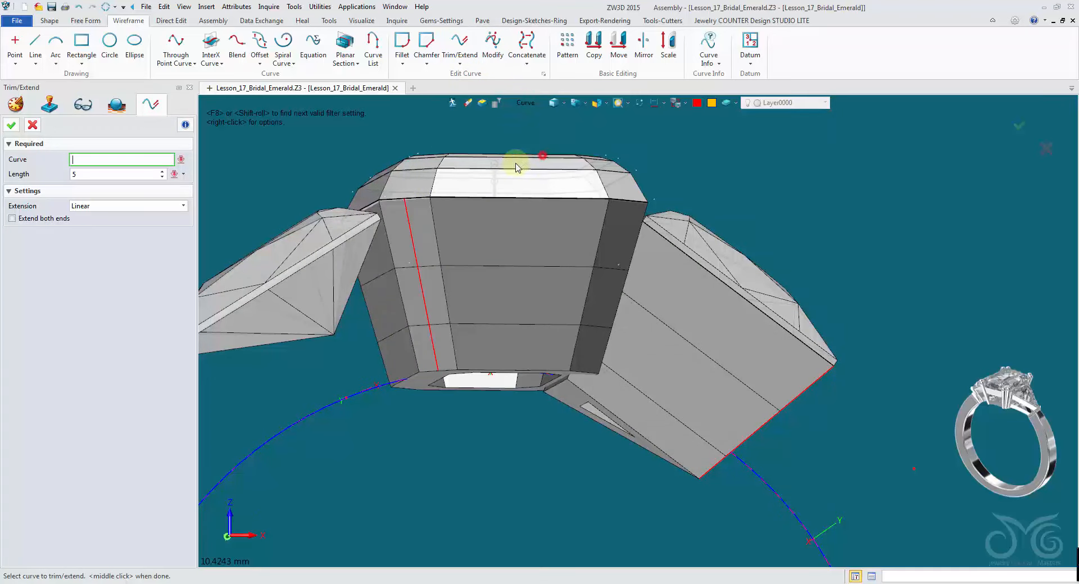
click(408, 219)
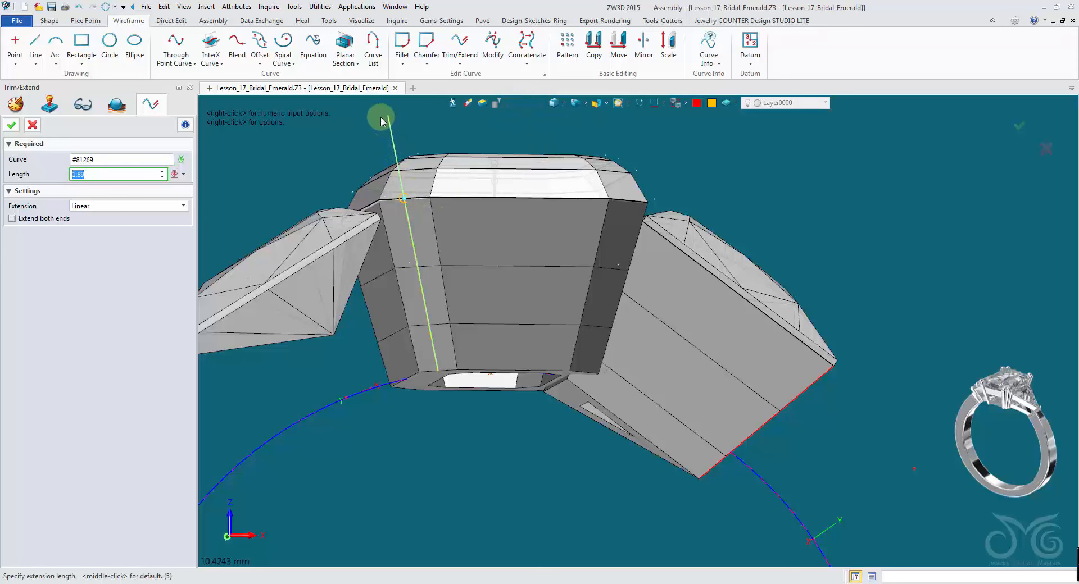
right_drag(381, 121, 379, 121)
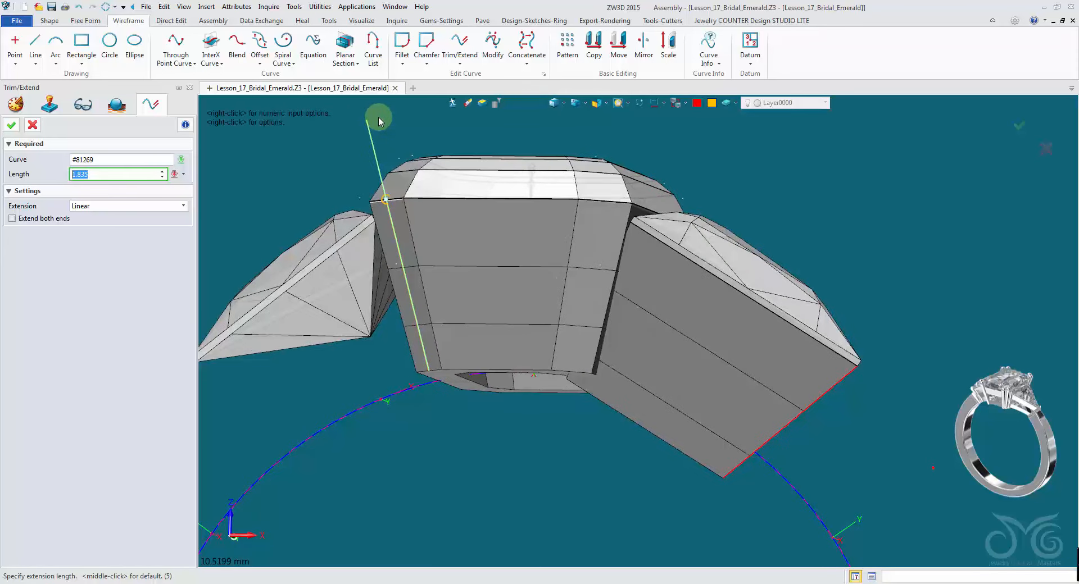
text(2)
click(12, 125)
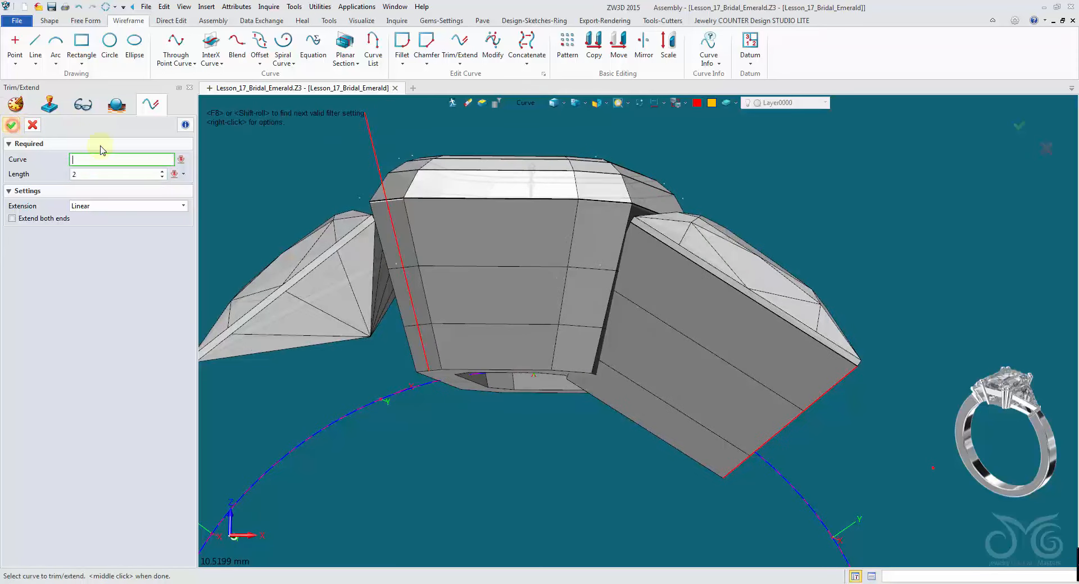
- Extend the trillion edge line's outer end by 2 mm and close Trim/Extend
click(838, 388)
text(2)
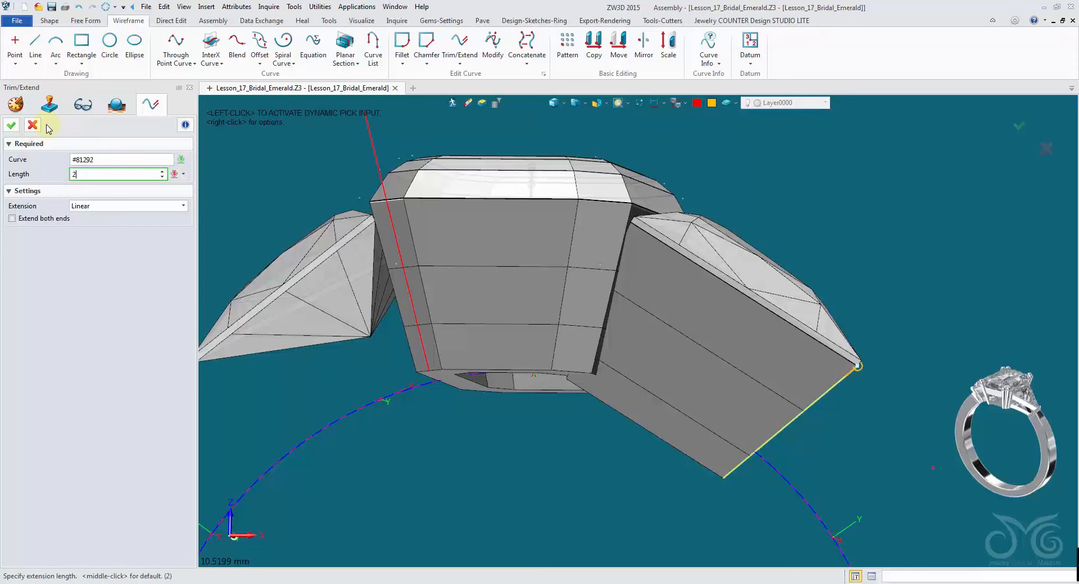
click(13, 125)
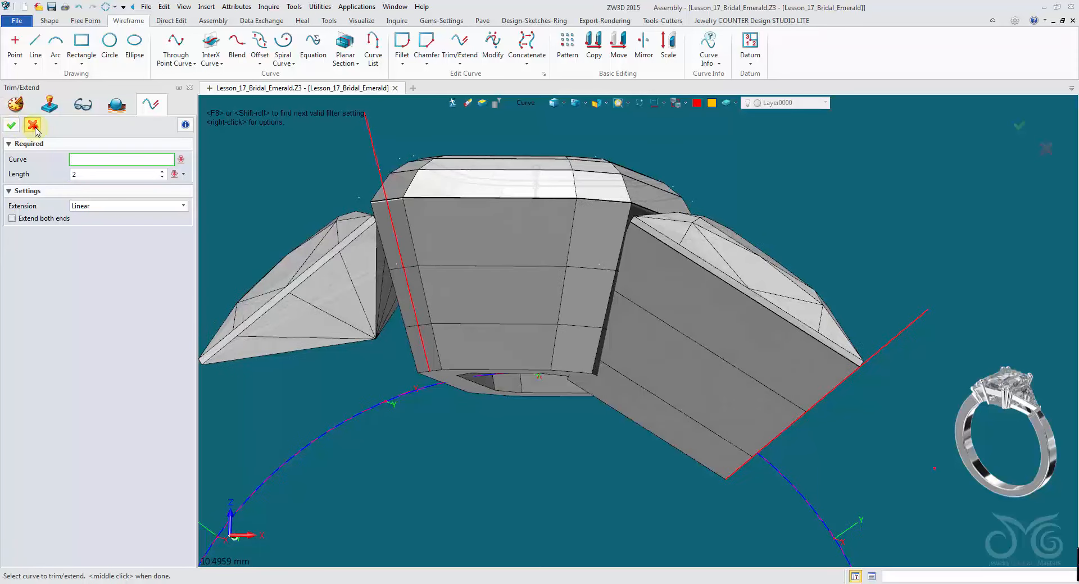
click(32, 125)
- Start a datum on the centre stone line, positioning its origin at the line's upper end by the girdle
right_drag(369, 220, 346, 174)
scroll(344, 202, down, 2)
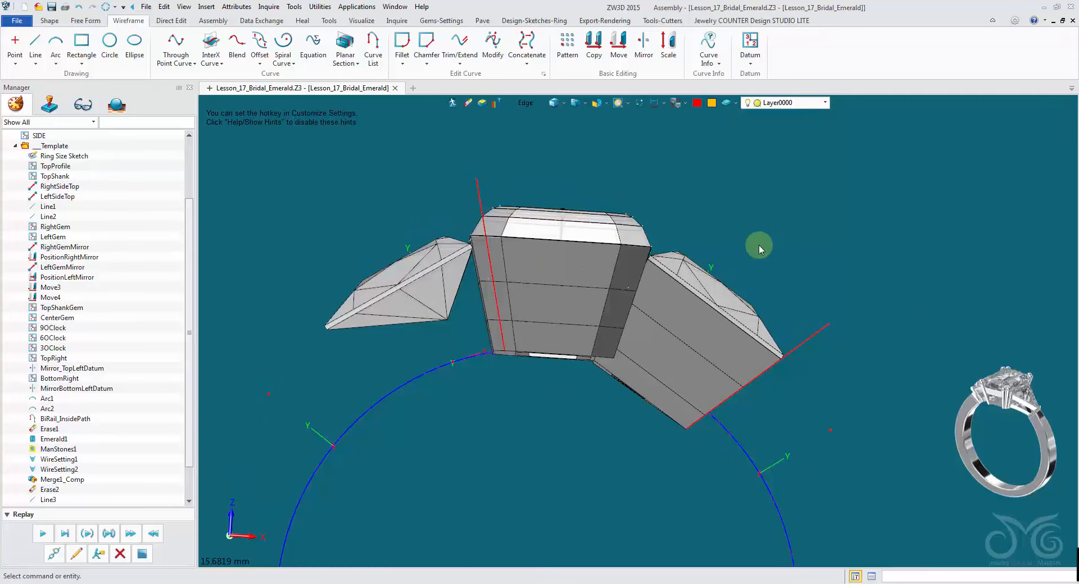
right_drag(818, 308, 585, 156)
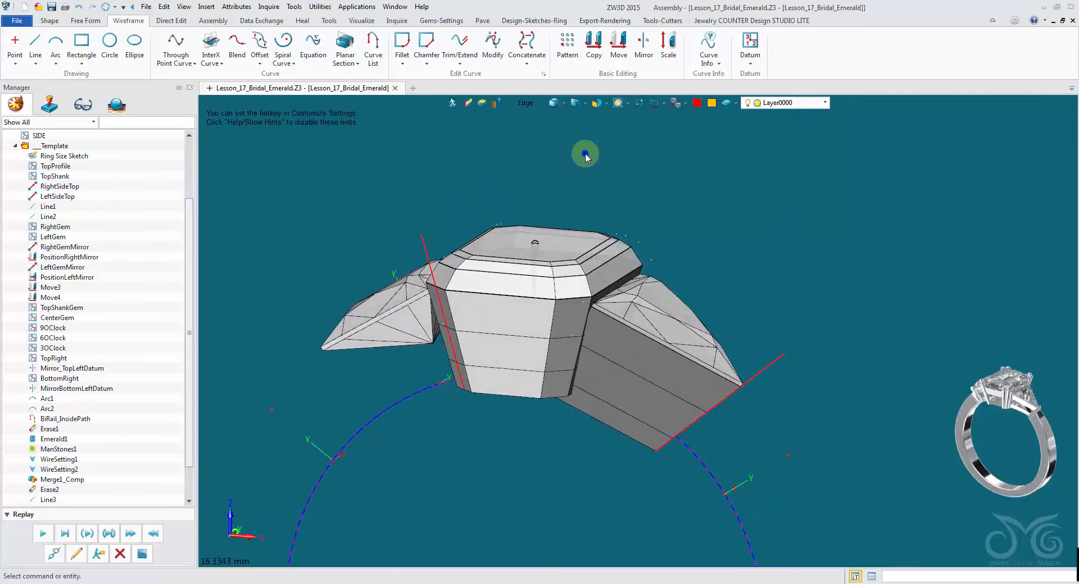
right_click(585, 157)
click(613, 206)
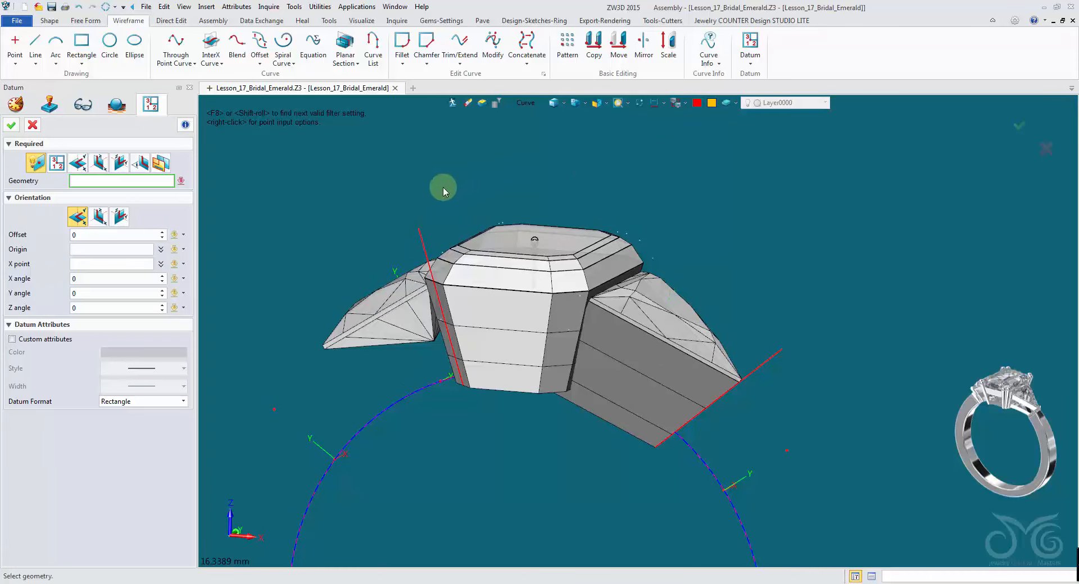
middle_click(422, 230)
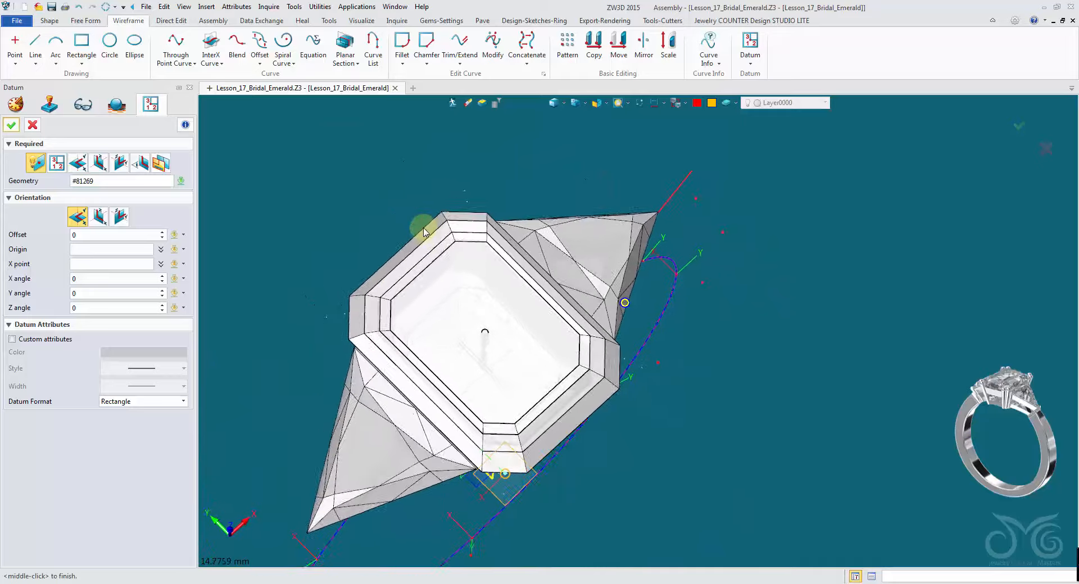
scroll(425, 230, up, 2)
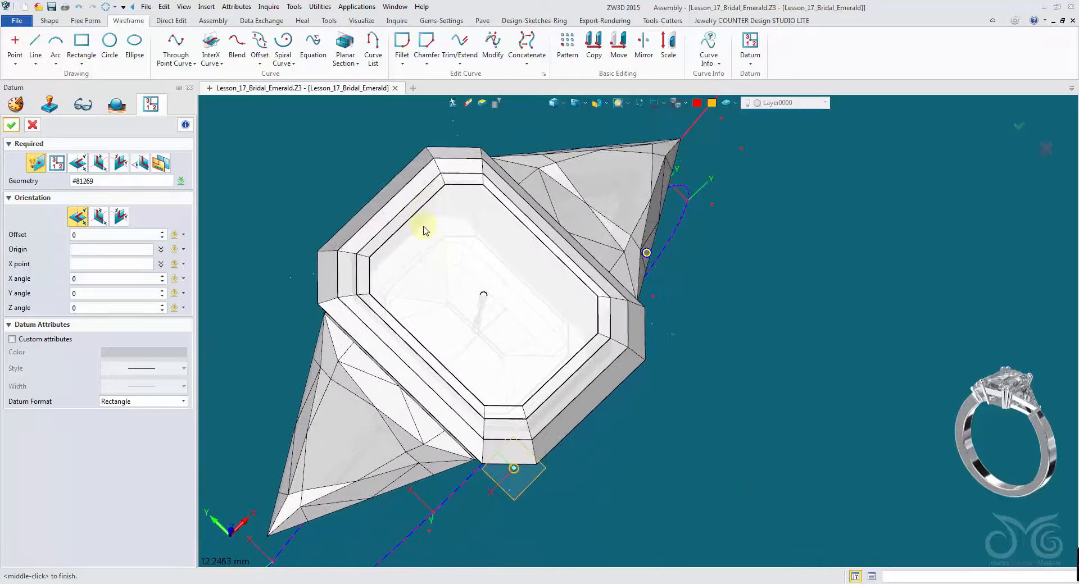
click(497, 432)
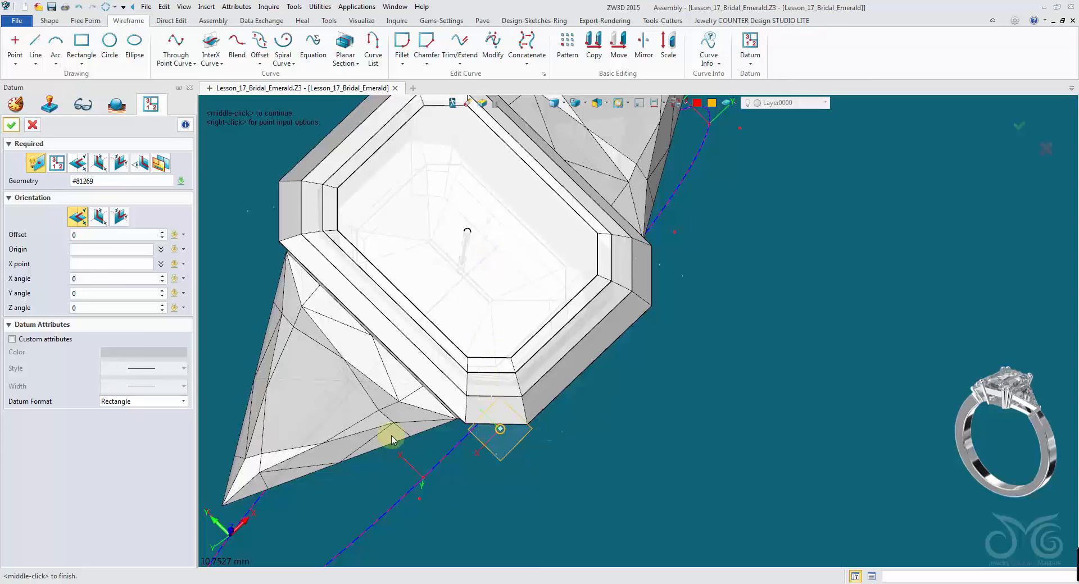
right_drag(319, 435, 371, 356)
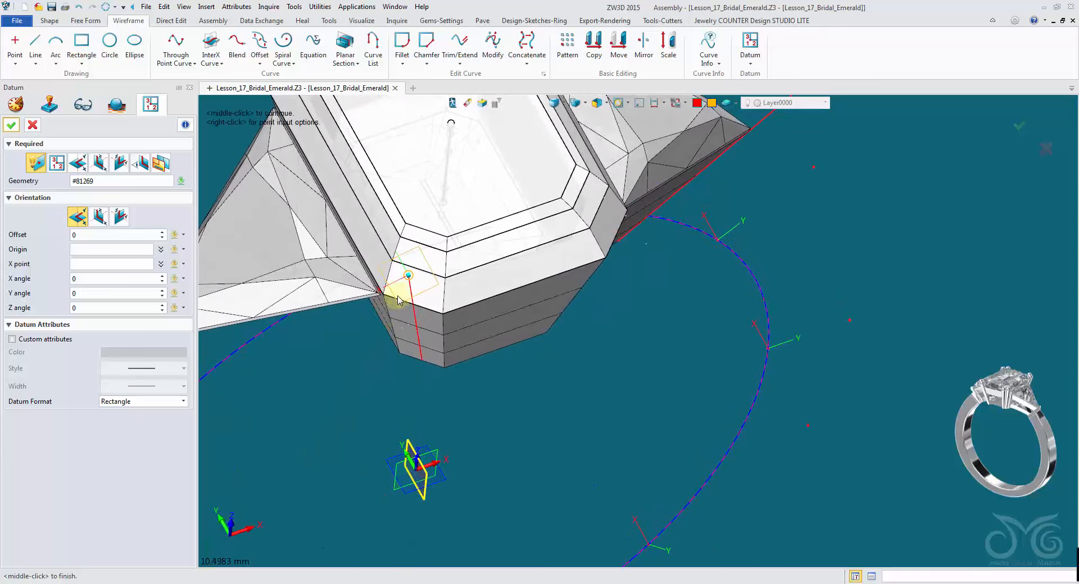
right_drag(419, 277, 397, 248)
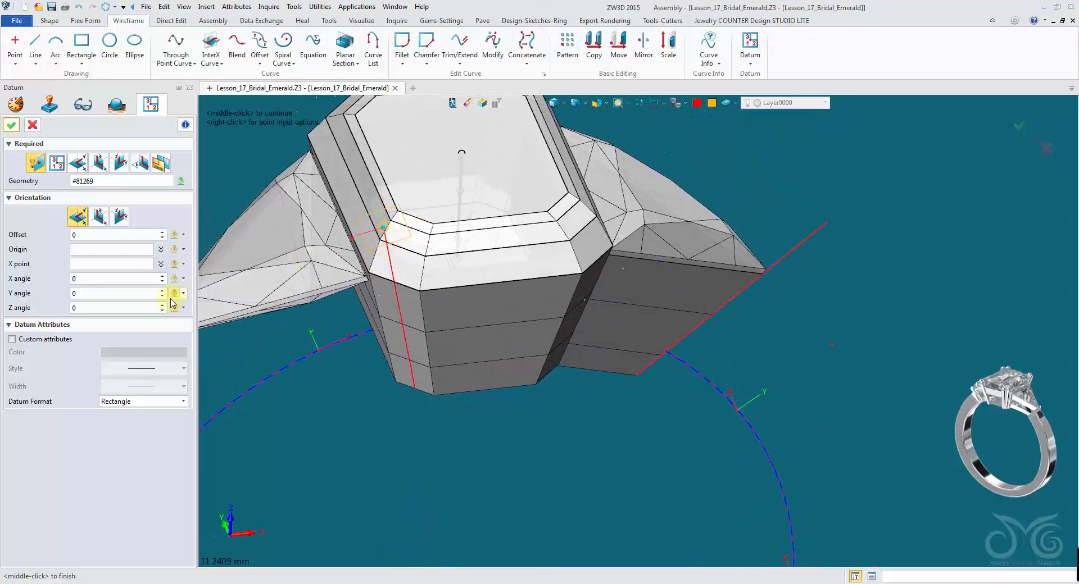
- Rotate that datum 180° about Y and -45° about Z, display it as X-Y axes, and confirm
click(112, 293)
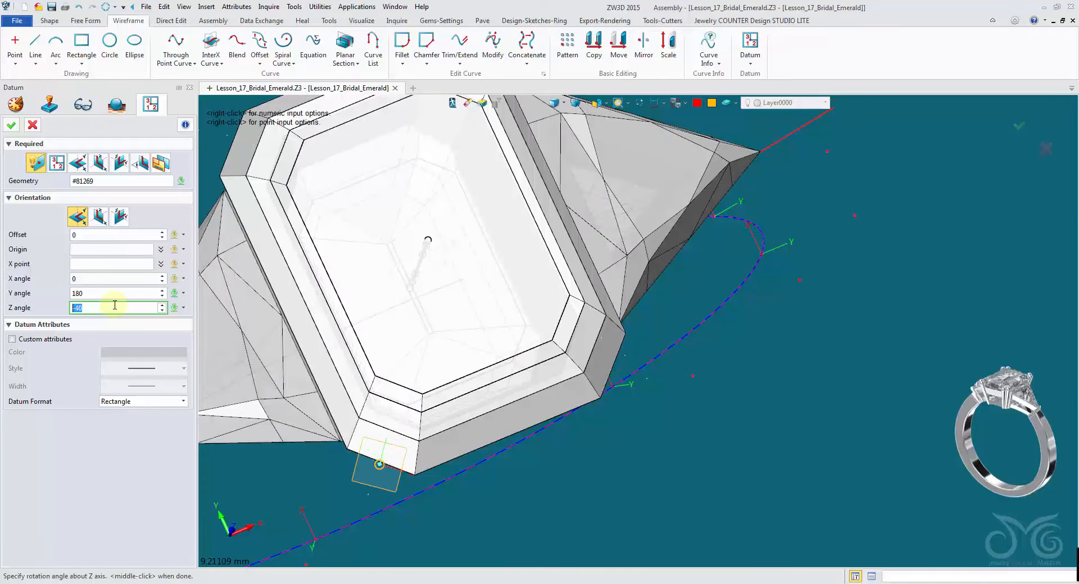
scroll(115, 305, down, 1)
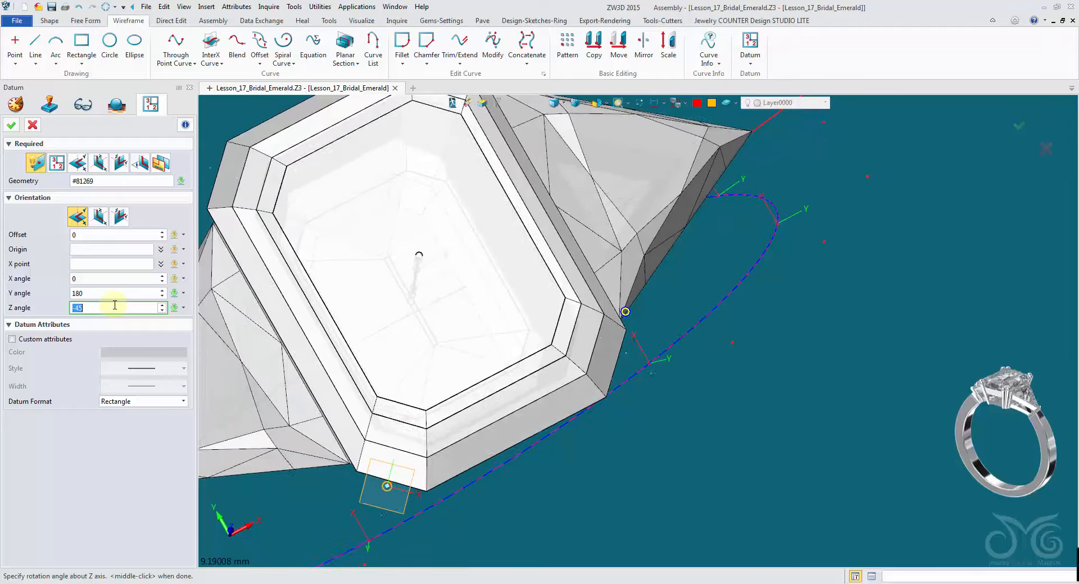
click(140, 403)
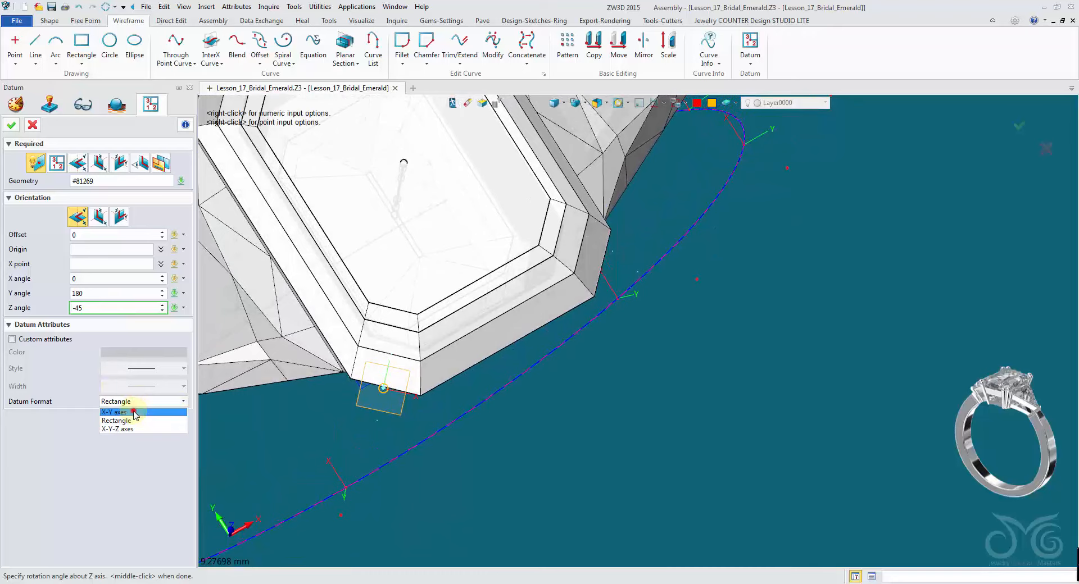
click(133, 413)
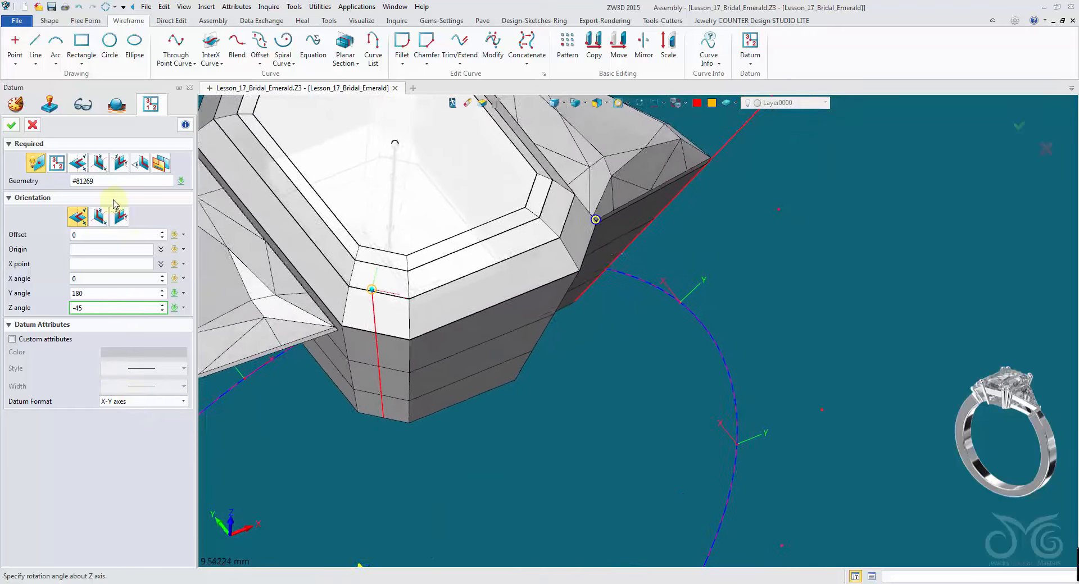
click(12, 126)
- Create a second datum on the trillion edge line at its tip, rotated 180° about Y, displayed as X-Y axes
click(748, 167)
right_drag(747, 168, 246, 288)
middle_click(749, 168)
click(617, 293)
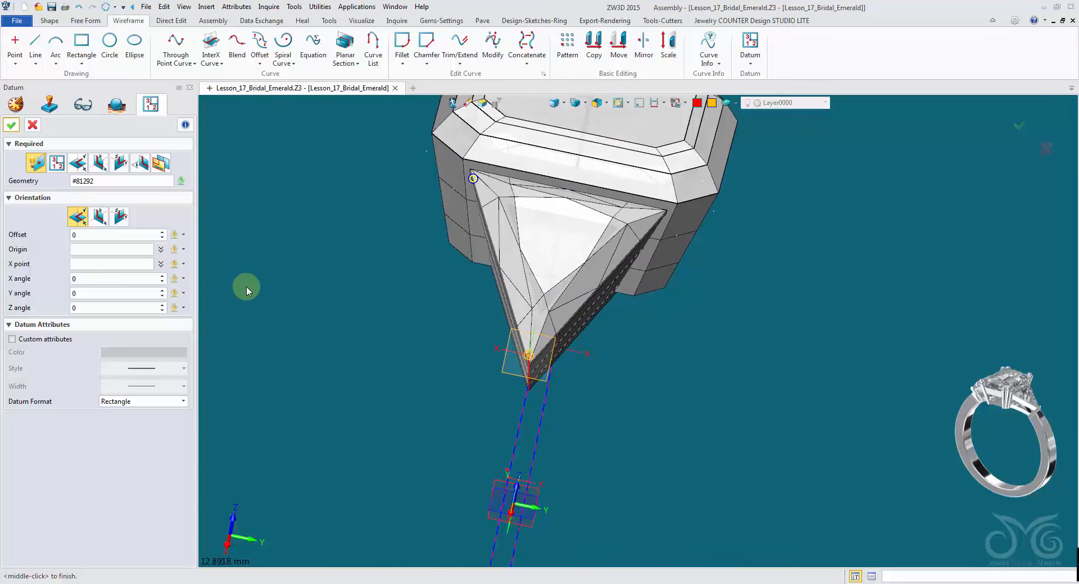
click(87, 294)
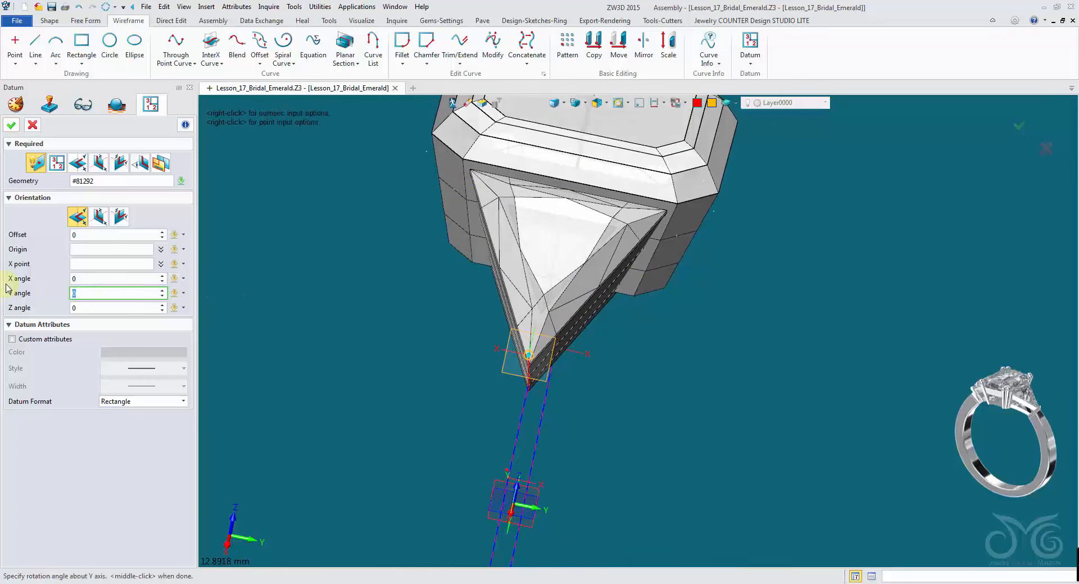
click(22, 298)
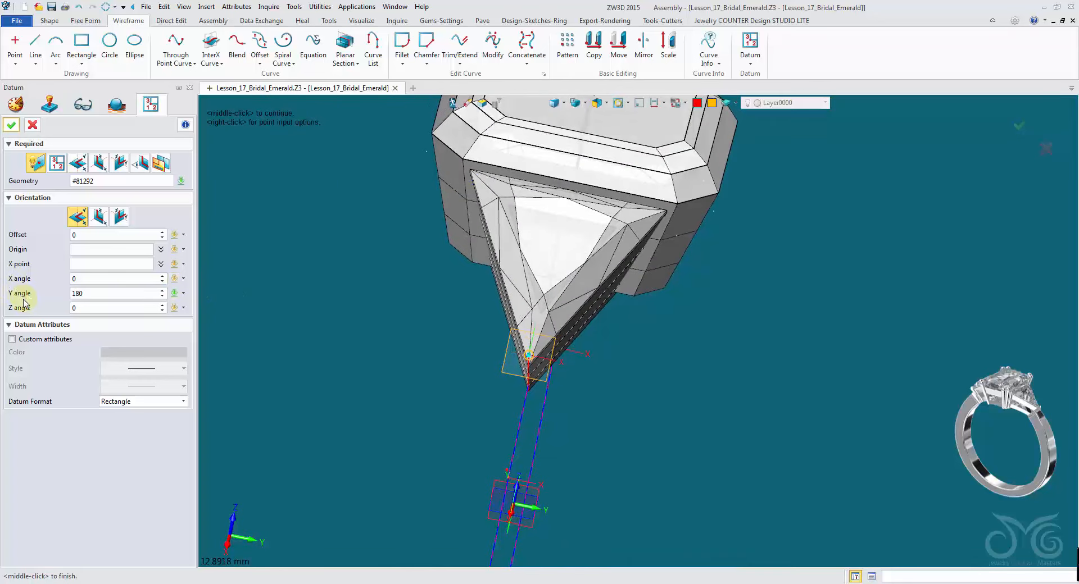
click(117, 408)
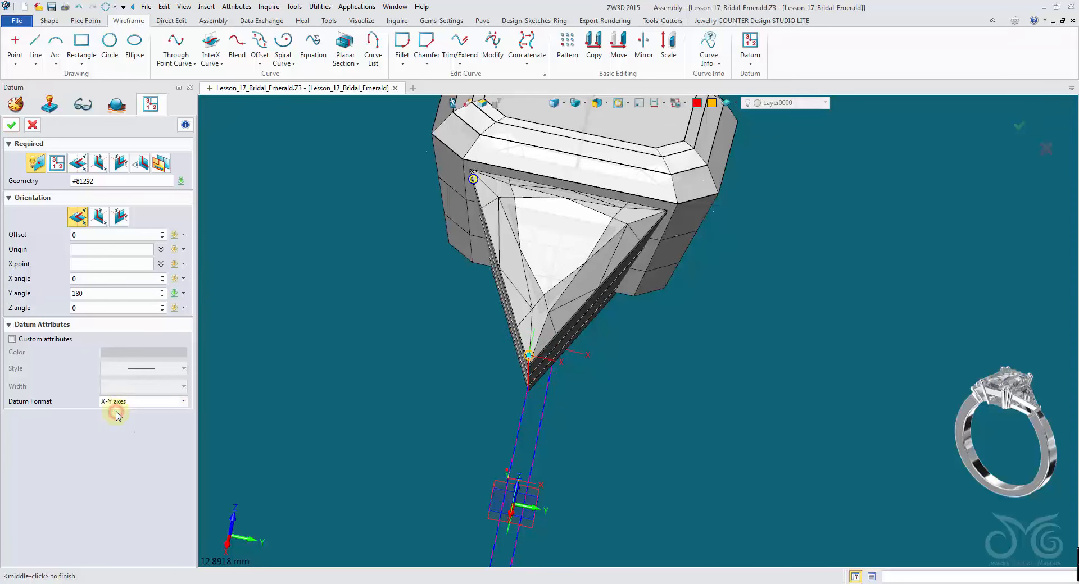
click(12, 125)
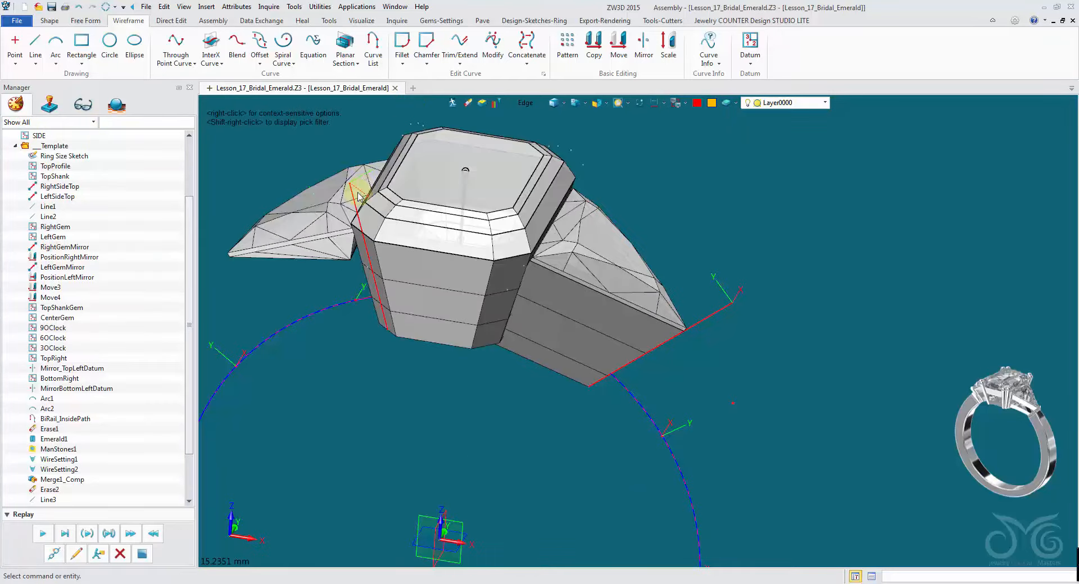
right_drag(723, 229, 727, 211)
right_drag(728, 131, 686, 135)
scroll(686, 135, down, 1)
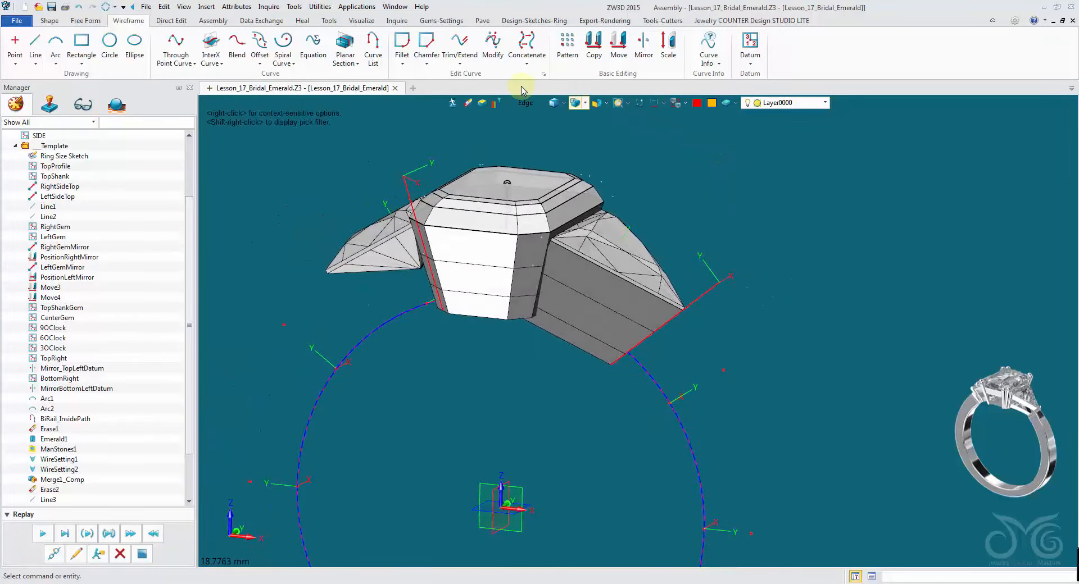
click(443, 22)
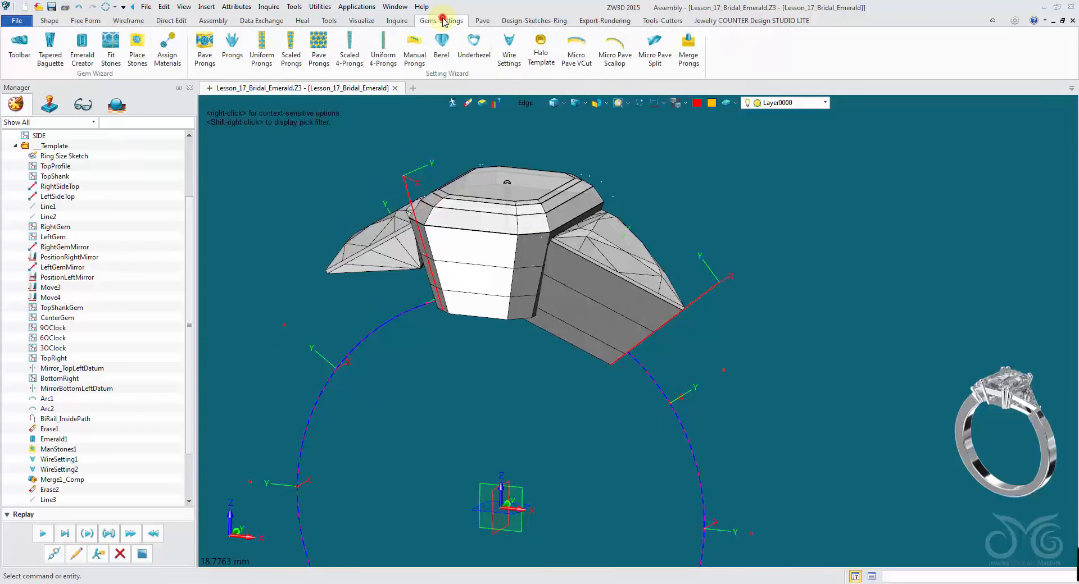
- Add a twin-round prong with the Prongs tool, placing it at the datum on the centre stone line
click(235, 48)
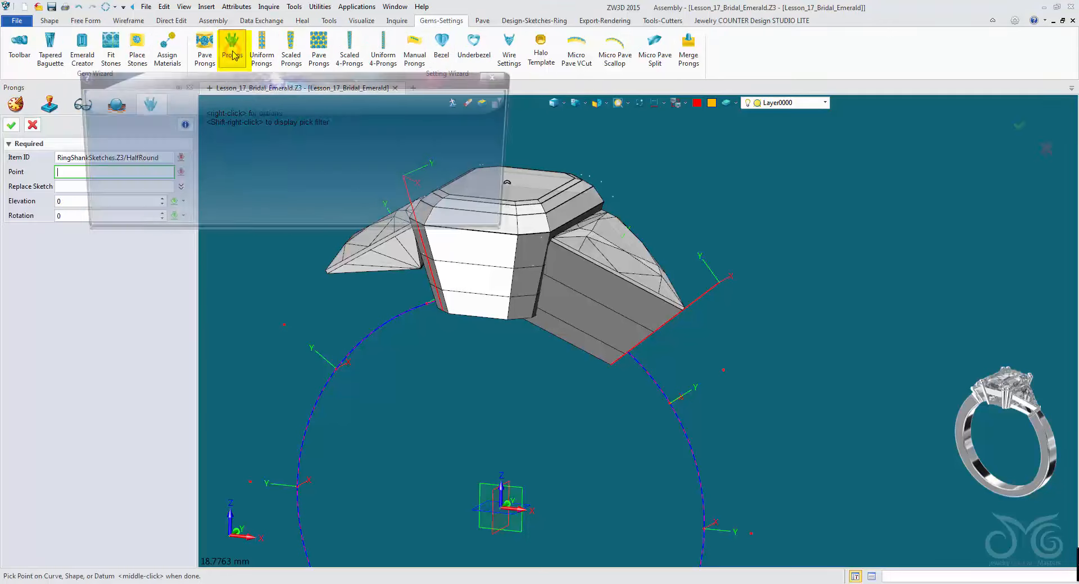
drag(235, 84, 230, 45)
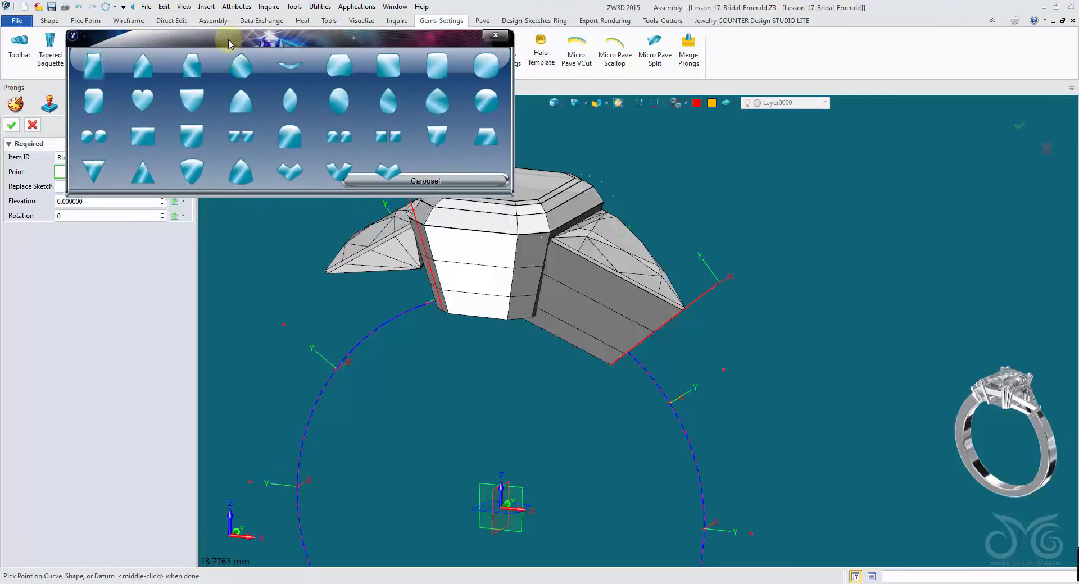
drag(513, 199, 860, 235)
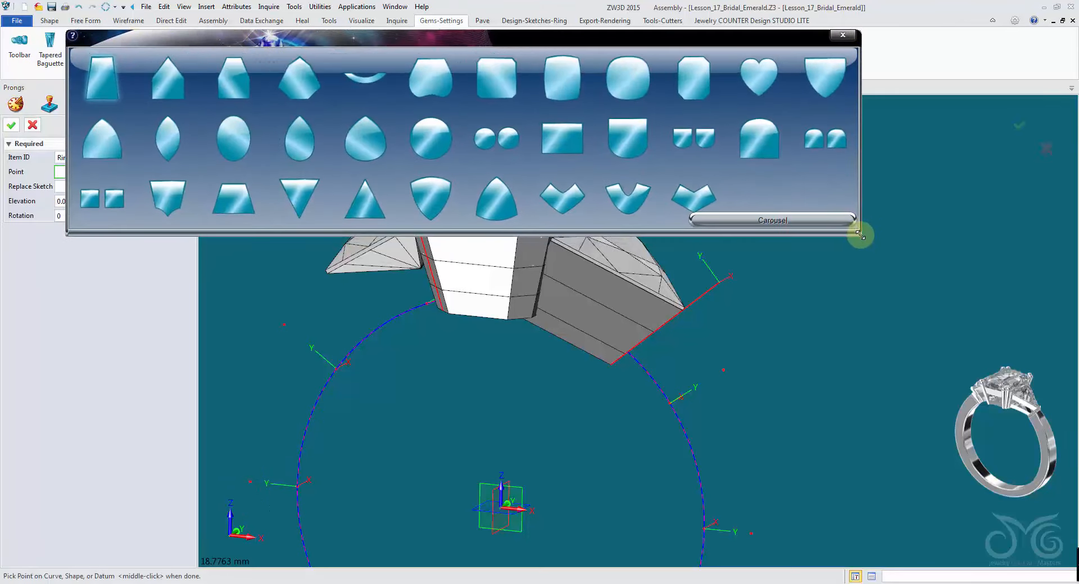
click(823, 224)
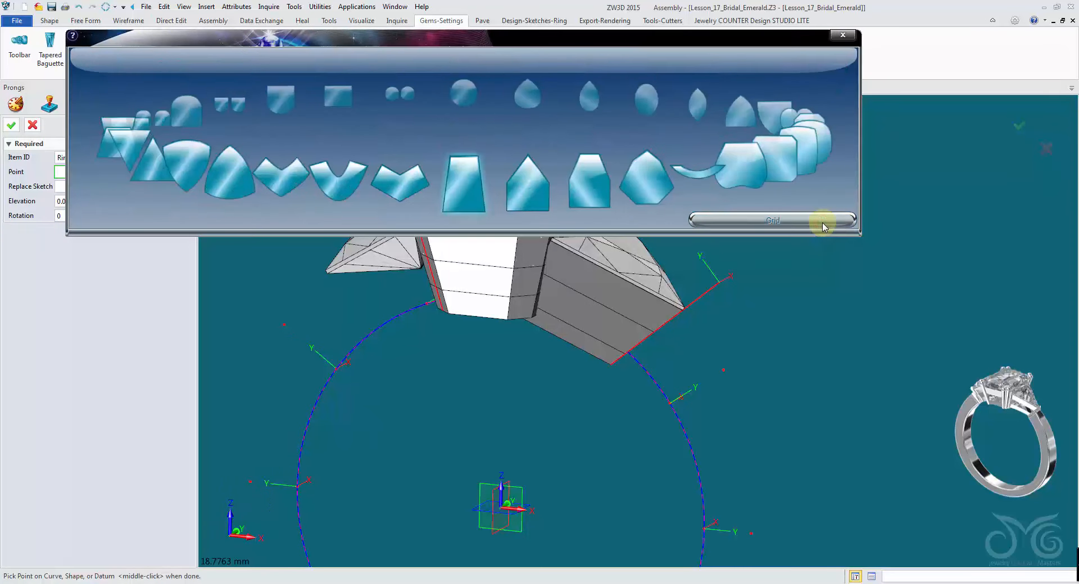
click(818, 224)
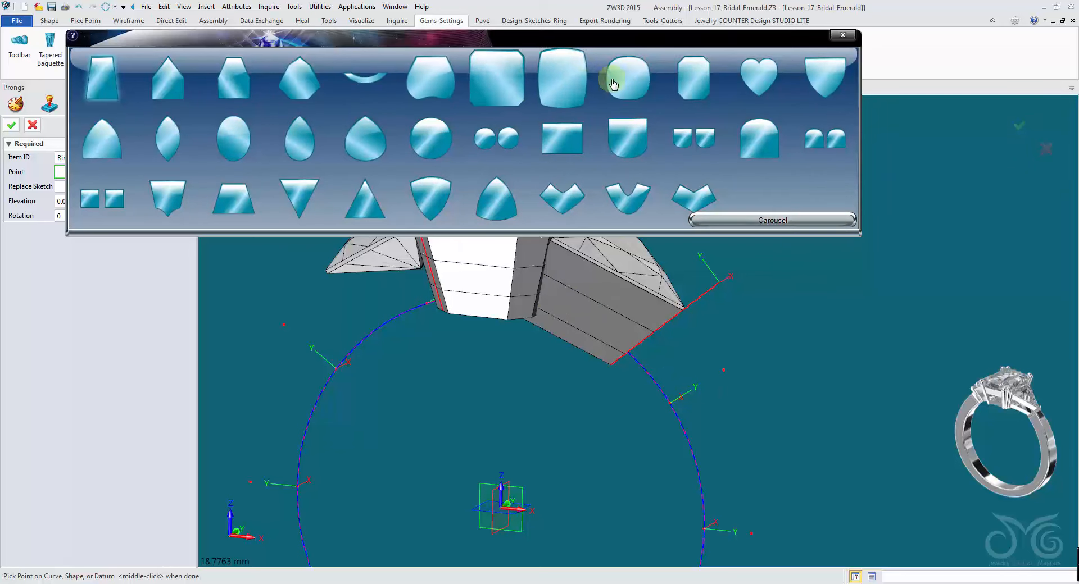
scroll(578, 147, down, 2)
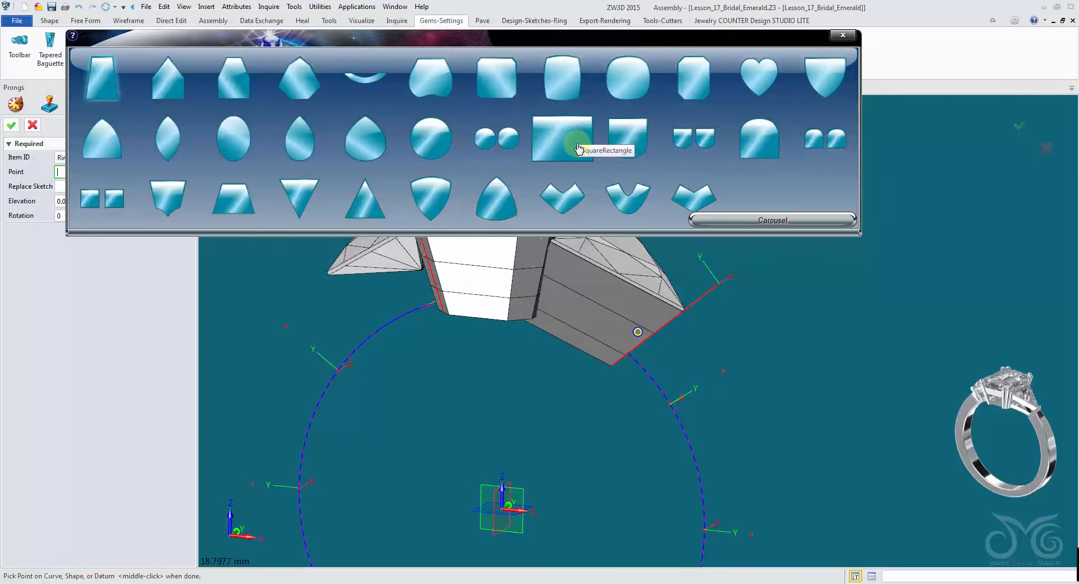
scroll(495, 257, down, 3)
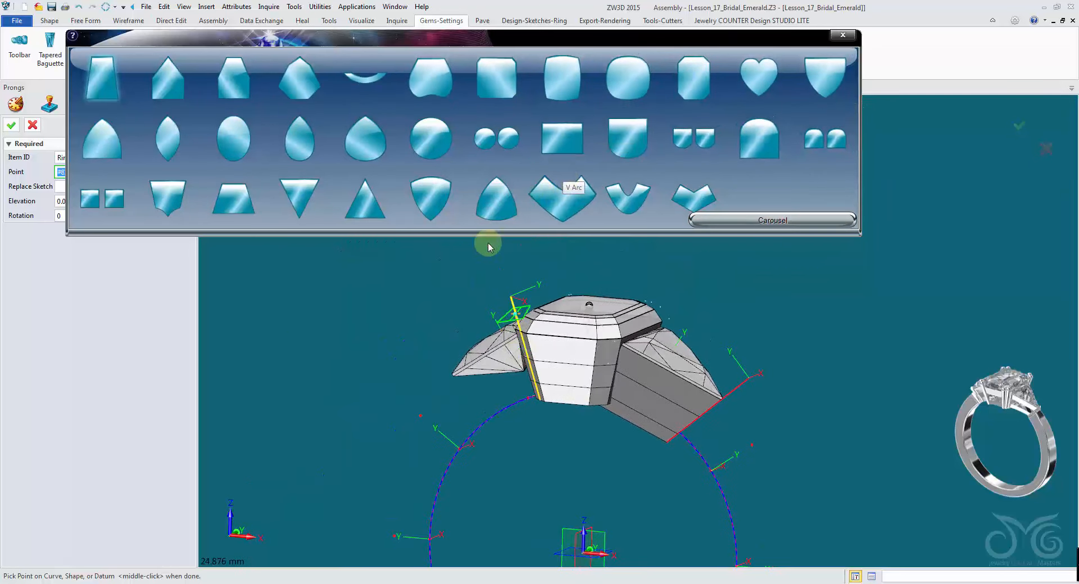
scroll(337, 271, down, 1)
scroll(336, 271, up, 3)
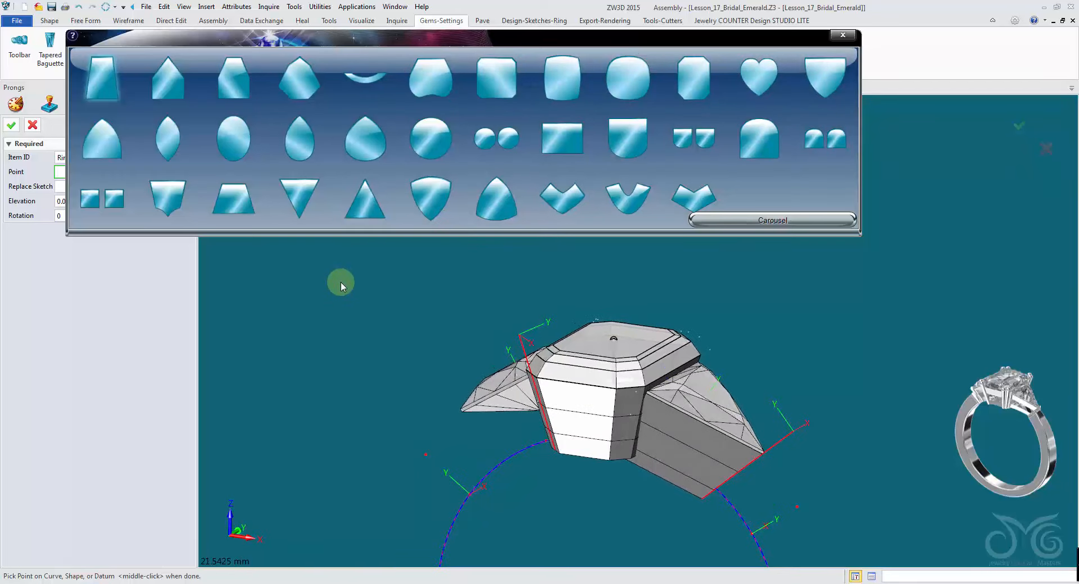
click(518, 142)
right_drag(638, 331, 644, 413)
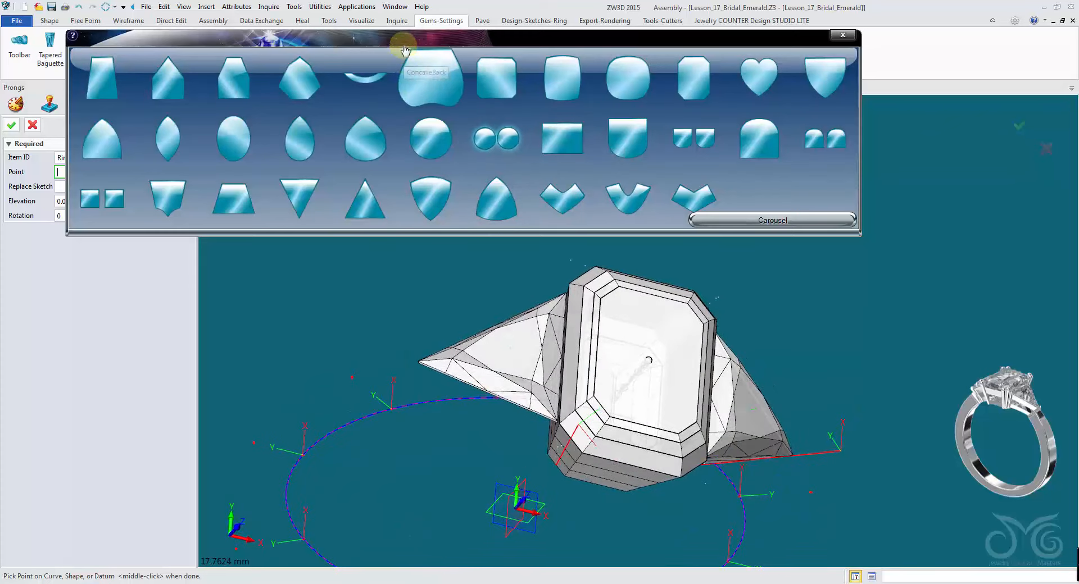
drag(410, 41, 453, 38)
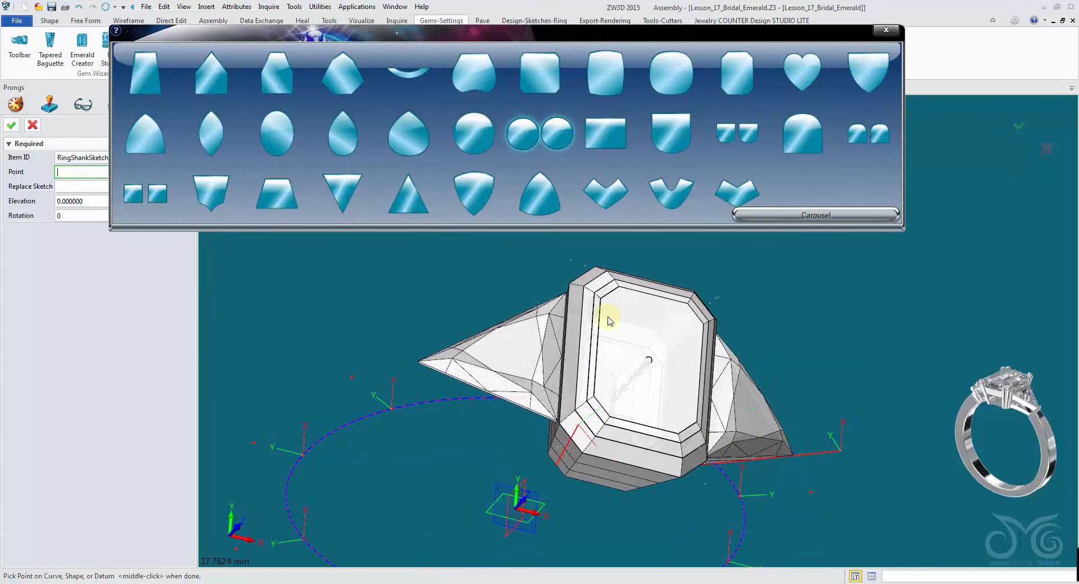
right_drag(613, 375, 609, 279)
click(537, 297)
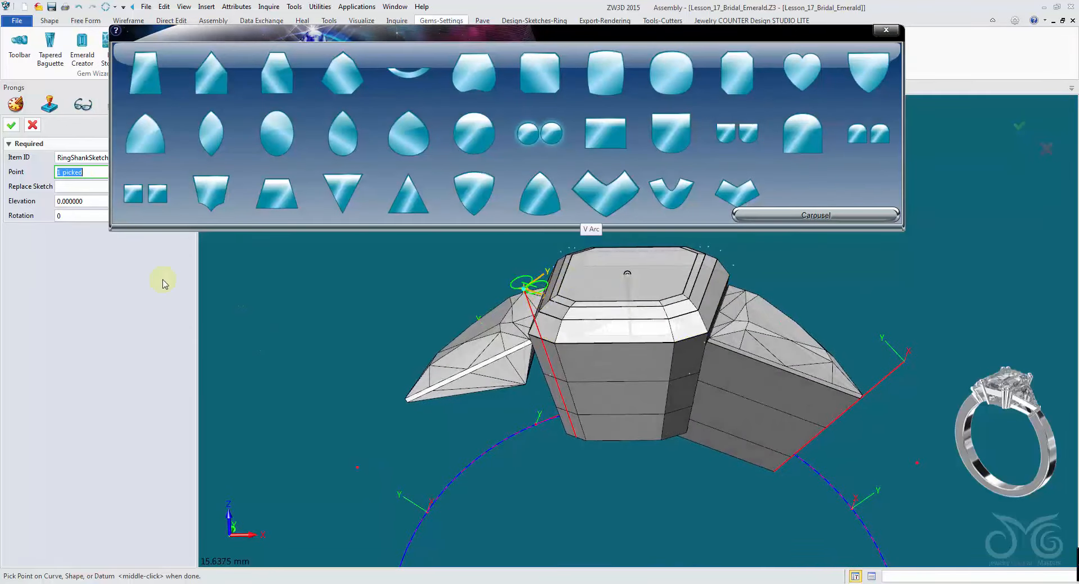
click(14, 125)
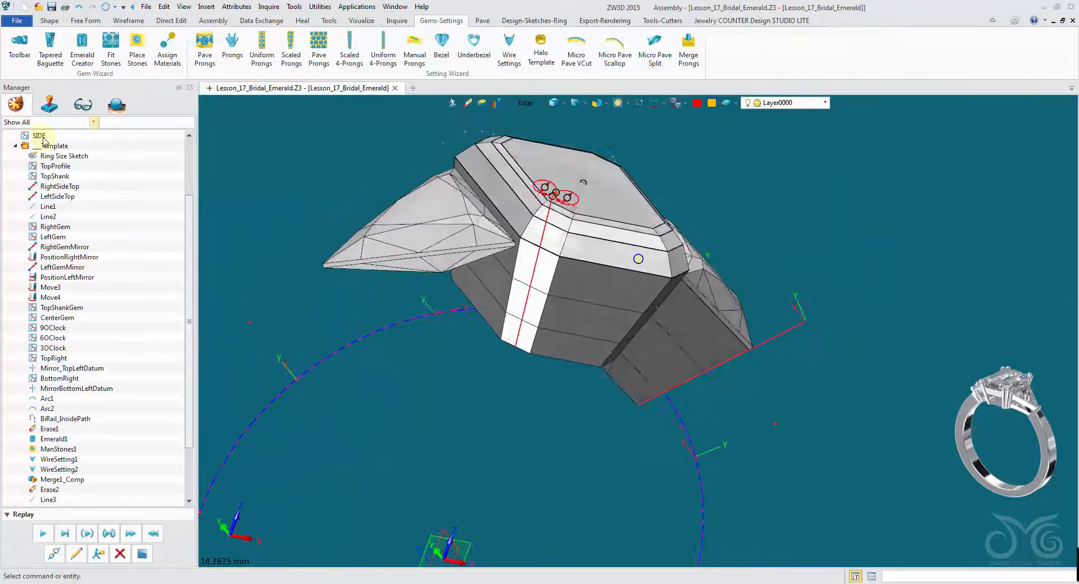
- Switch the pick filter to sketches, open the prong sketch for editing, and set the left circle's diameter to 1 mm
click(523, 104)
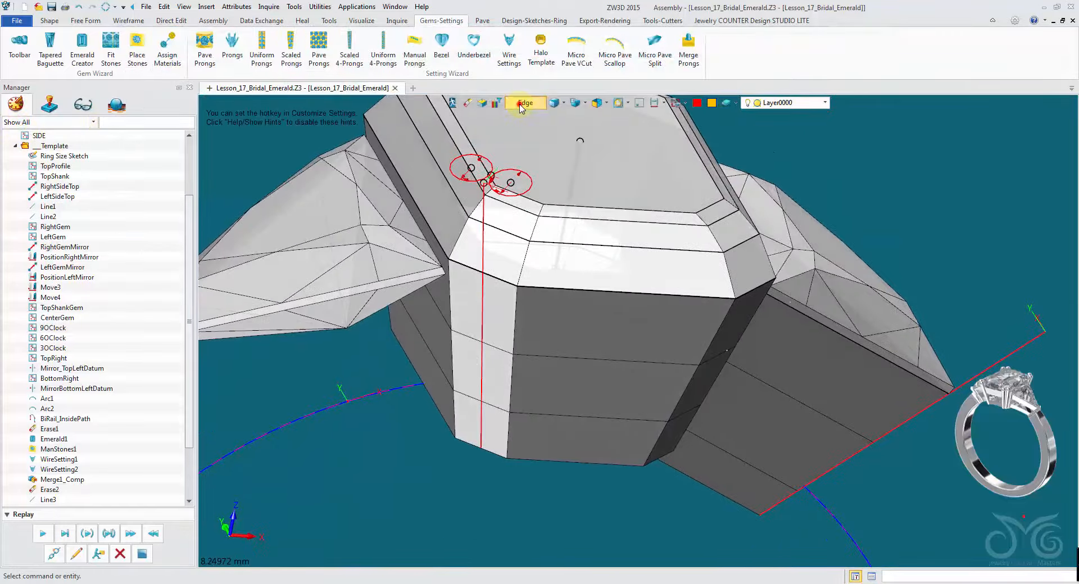
click(548, 173)
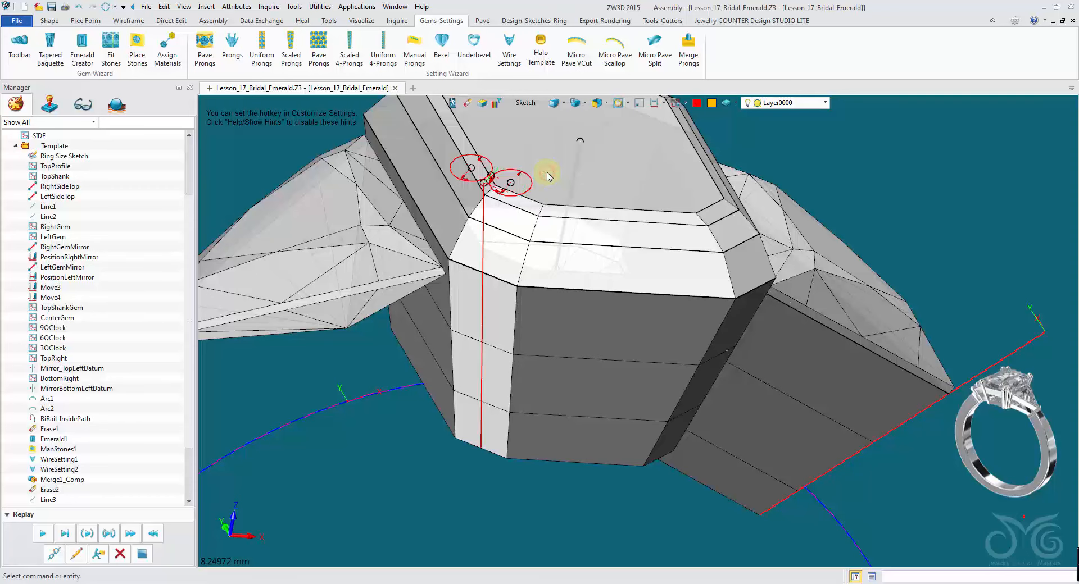
double_click(528, 187)
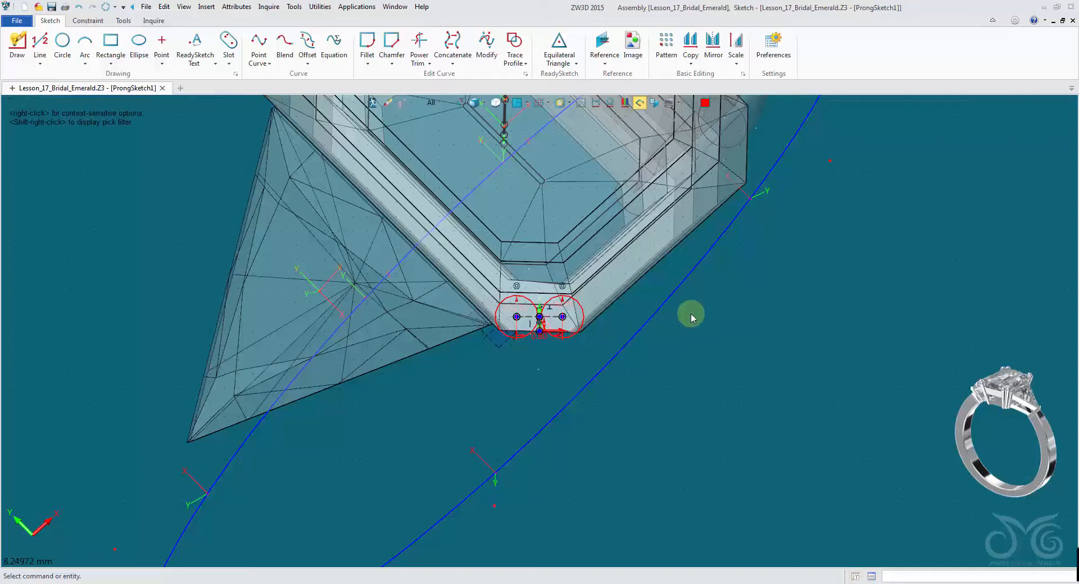
scroll(606, 331, up, 6)
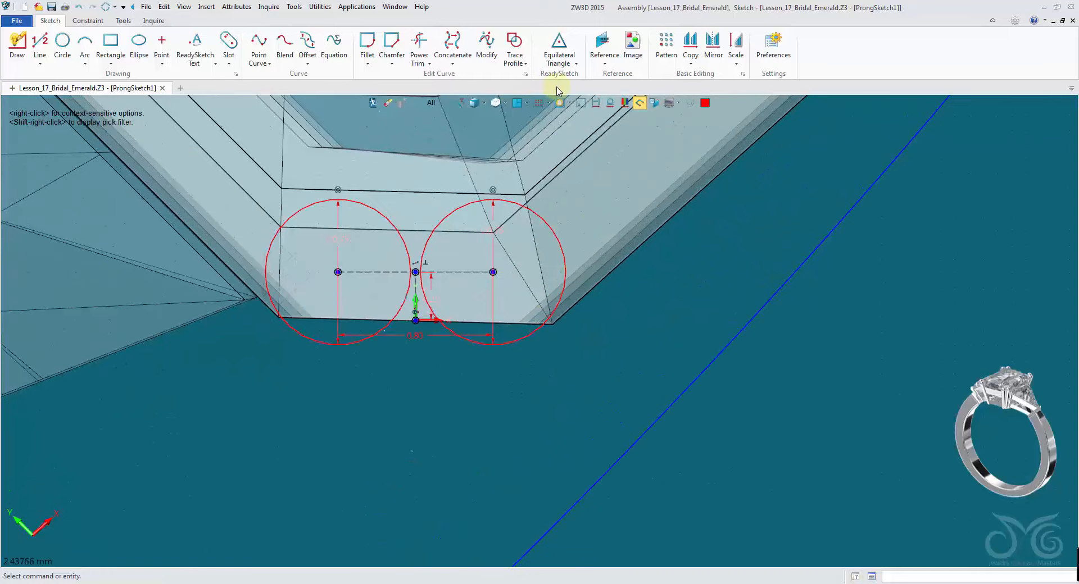
click(580, 103)
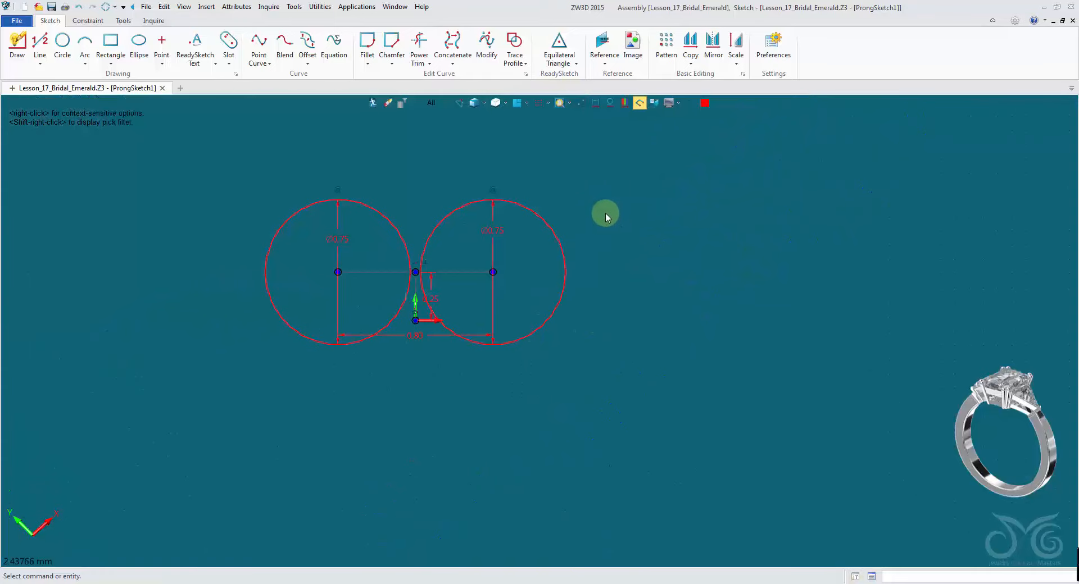
click(355, 240)
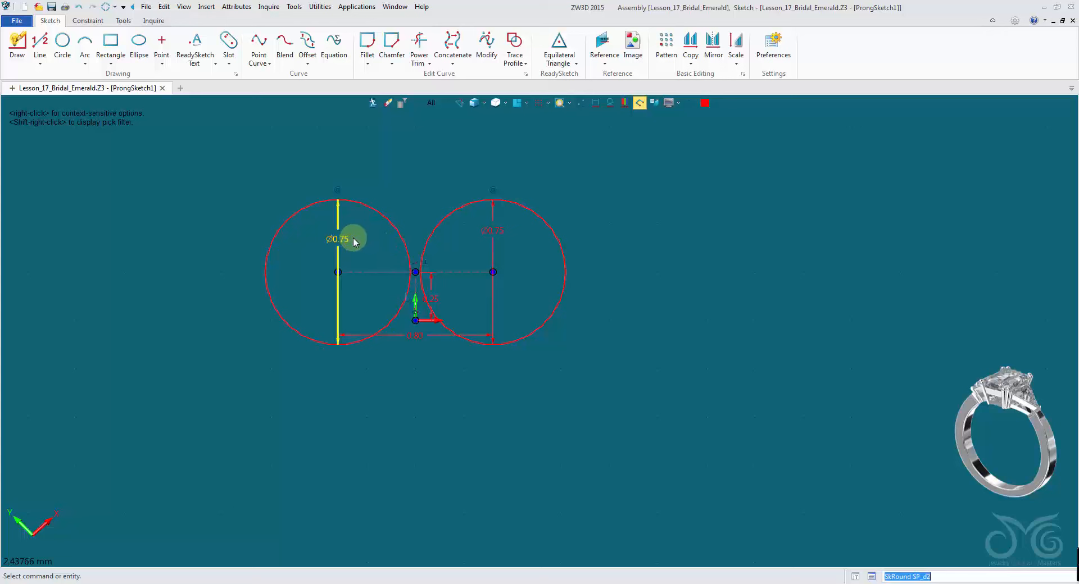
double_click(355, 240)
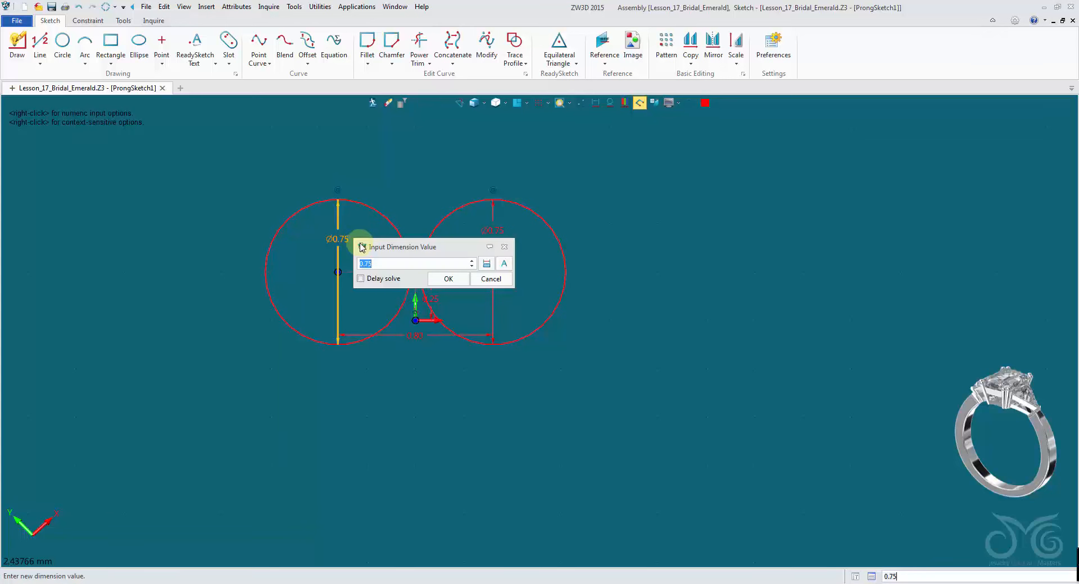
click(448, 279)
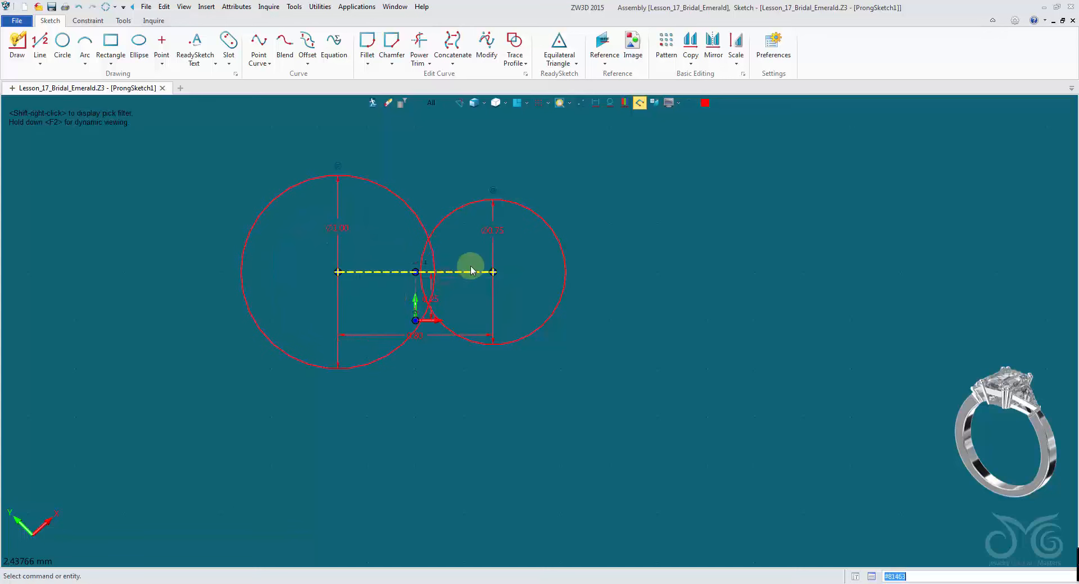
- Set the right prong circle's diameter to 1 mm
click(498, 231)
double_click(498, 231)
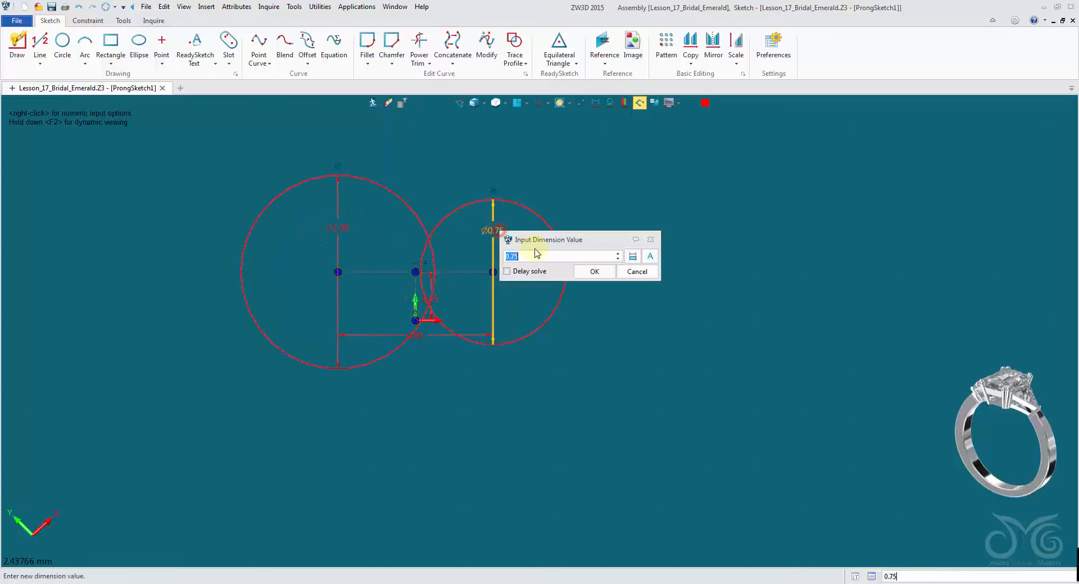
click(595, 274)
click(582, 103)
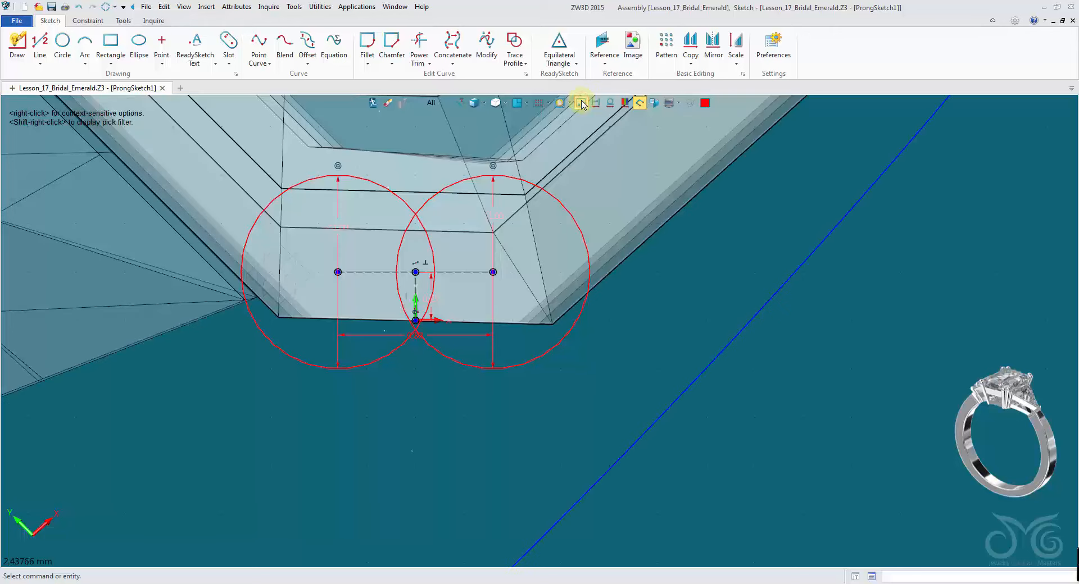
click(582, 103)
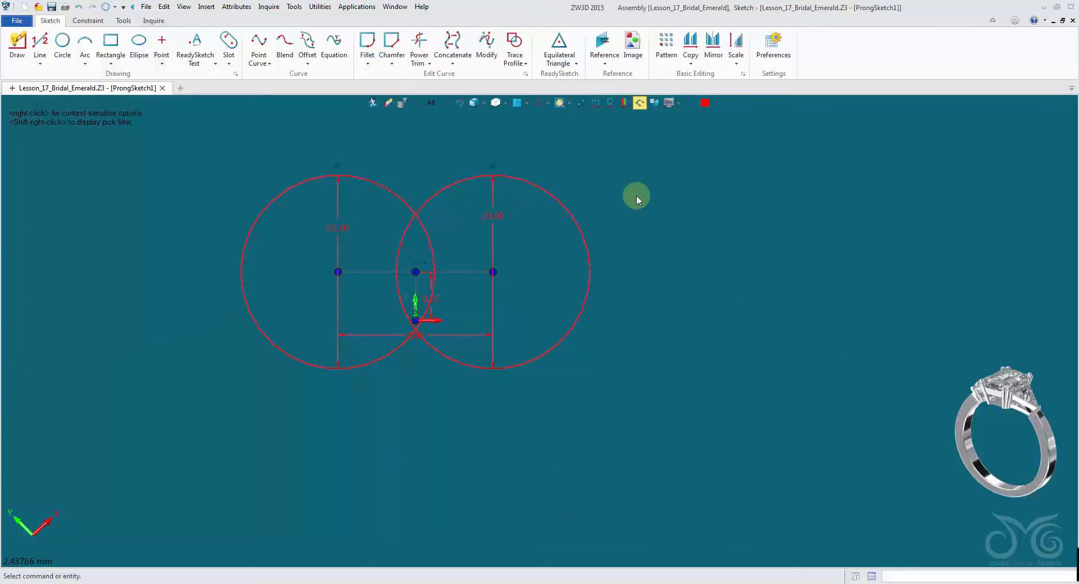
- Set the distance between the two circle centres to 0.9 mm, using a linear step size of 0.1
double_click(461, 336)
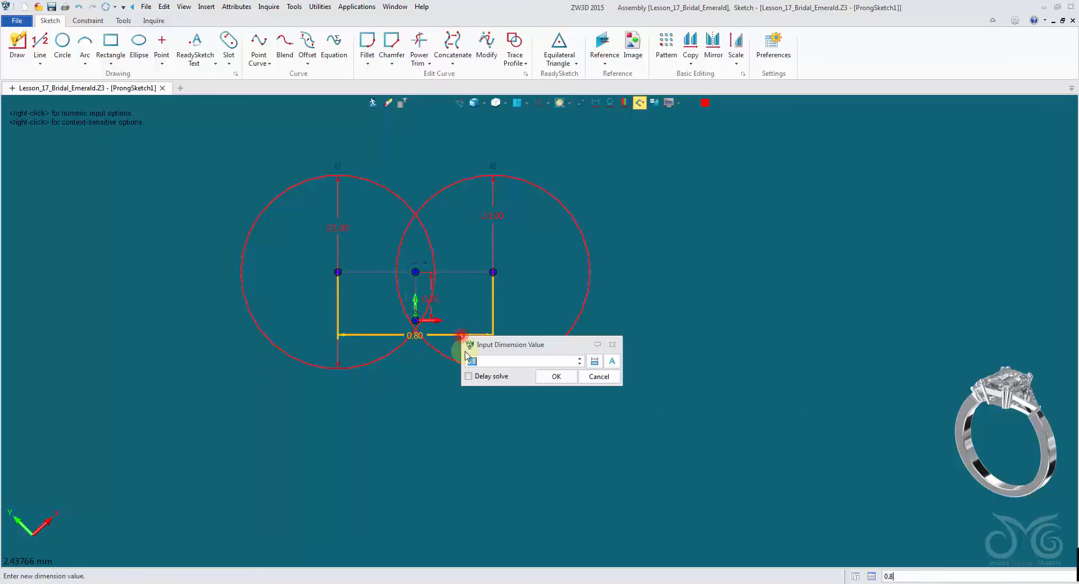
right_click(778, 250)
click(800, 295)
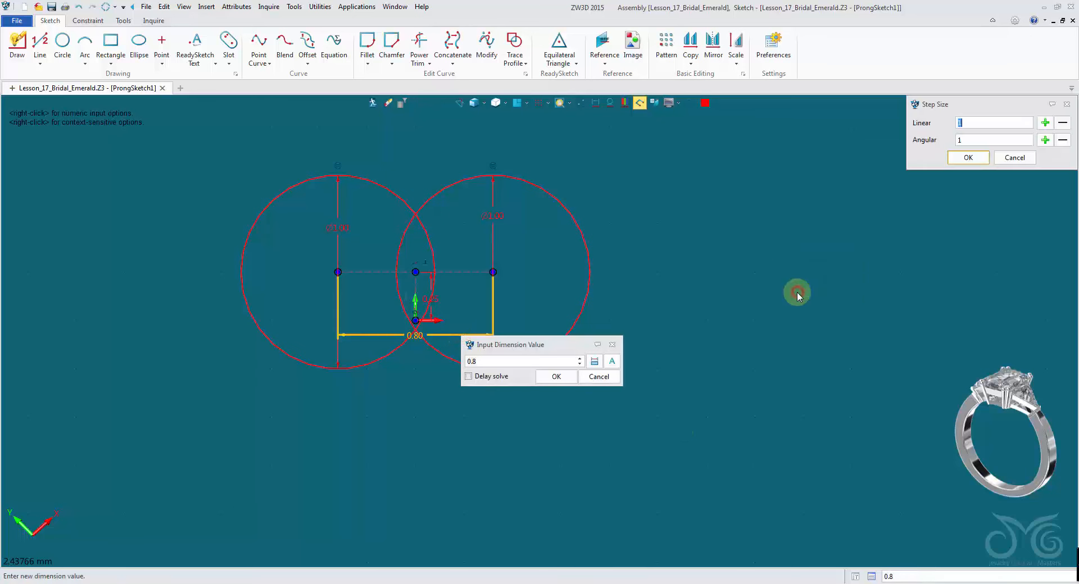
text(0.)
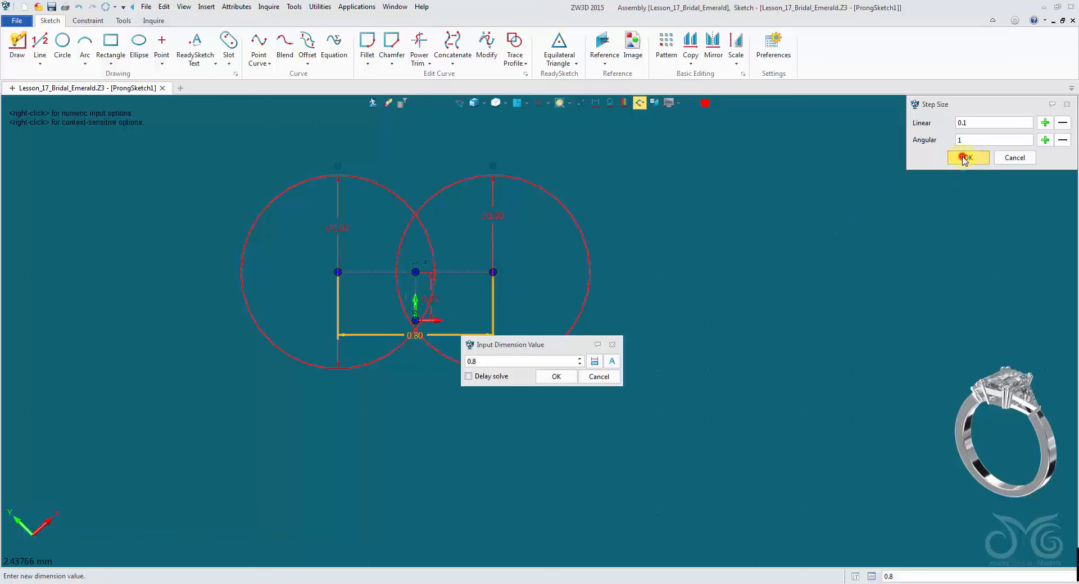
click(964, 158)
scroll(524, 364, up, 1)
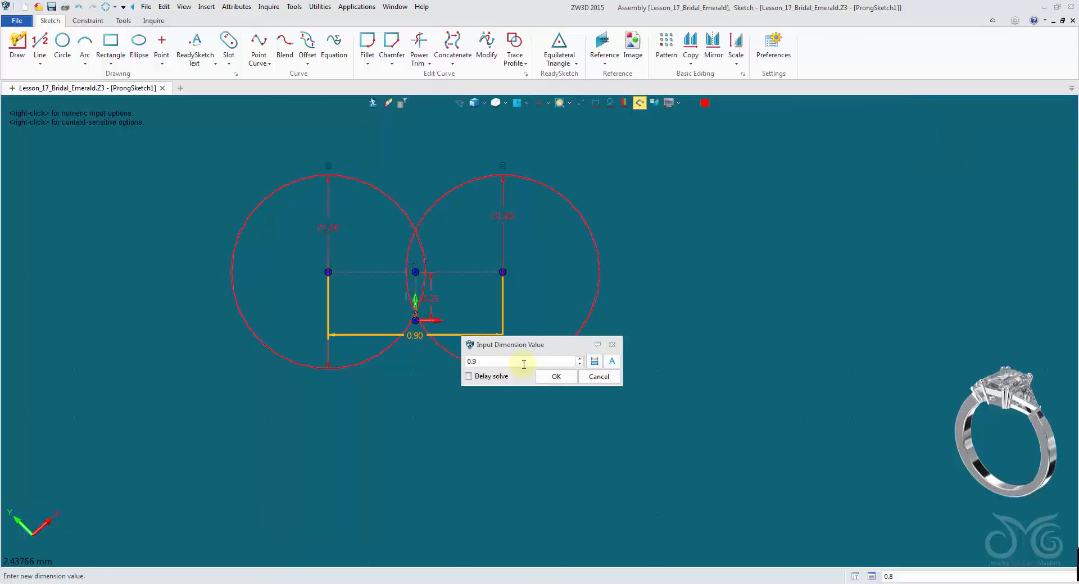
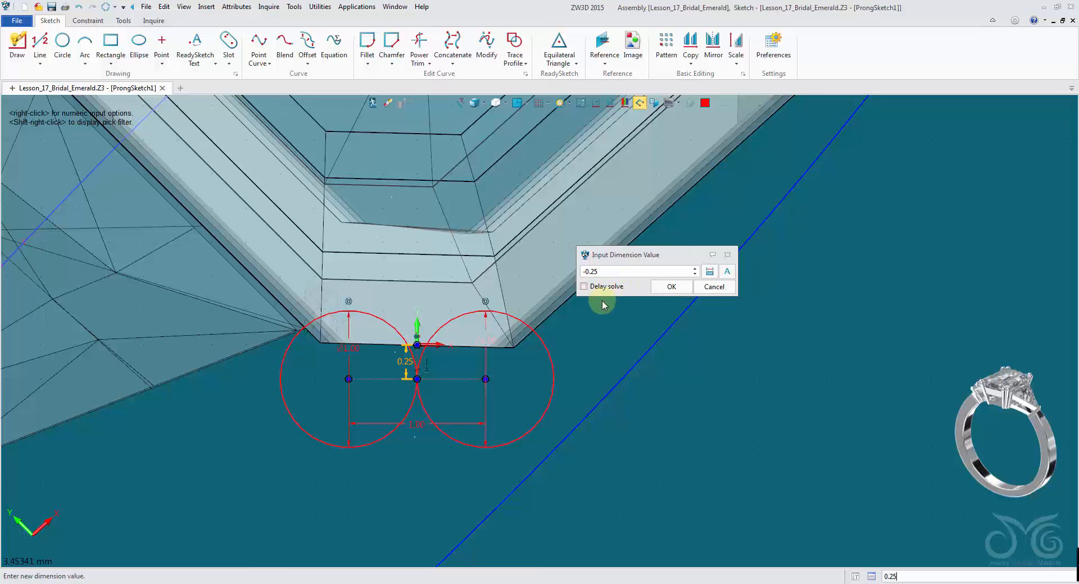
- Set the vertical offset of the prong circles from the datum to -0.25 mm and finish the prong sketch
click(669, 288)
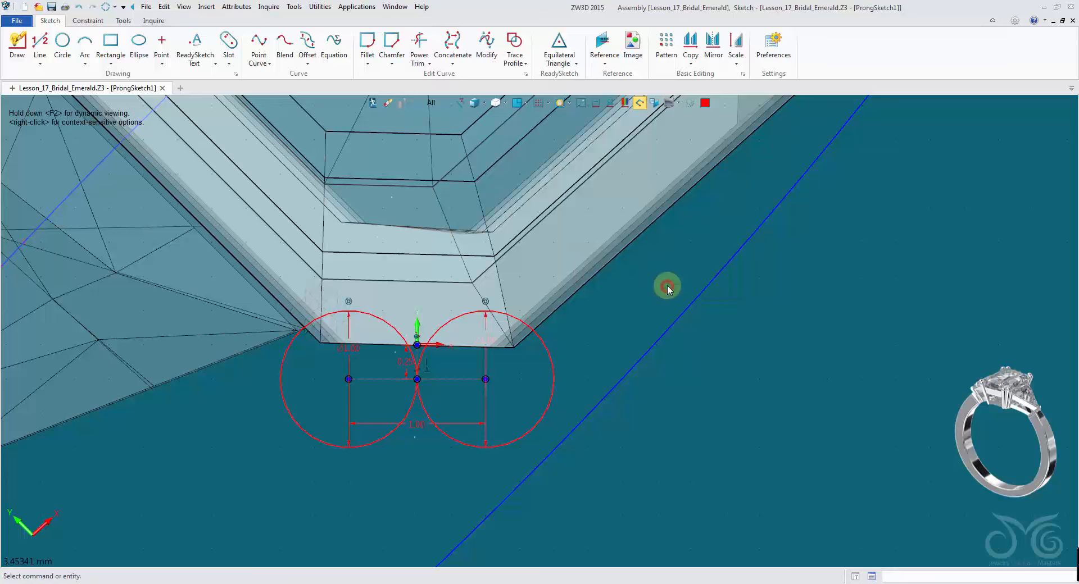
click(371, 104)
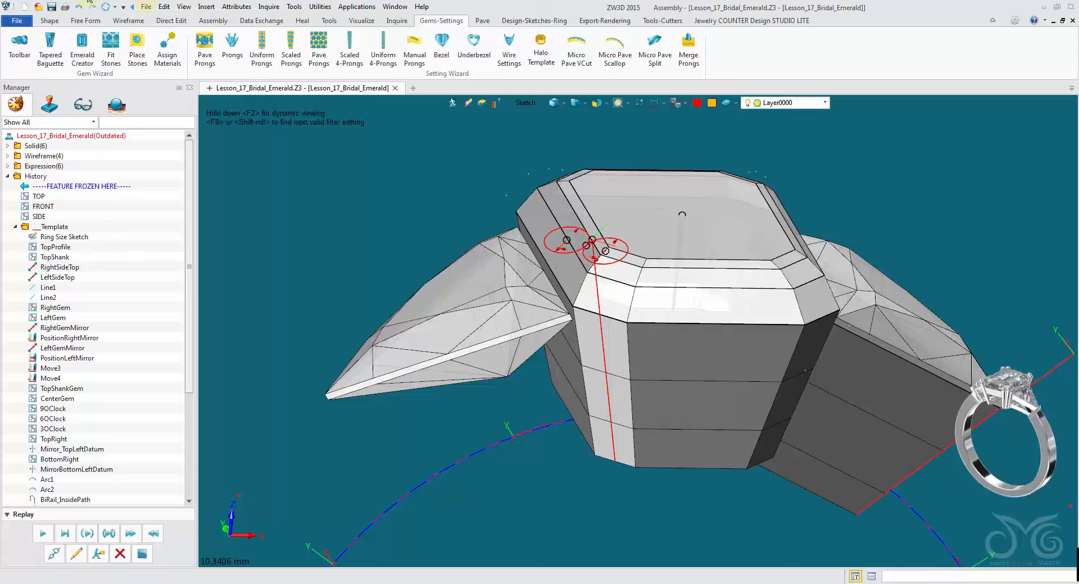
- Start a Sweep using the twin-round prong sketch as profile and the vertical line through the centre stone as path
click(50, 23)
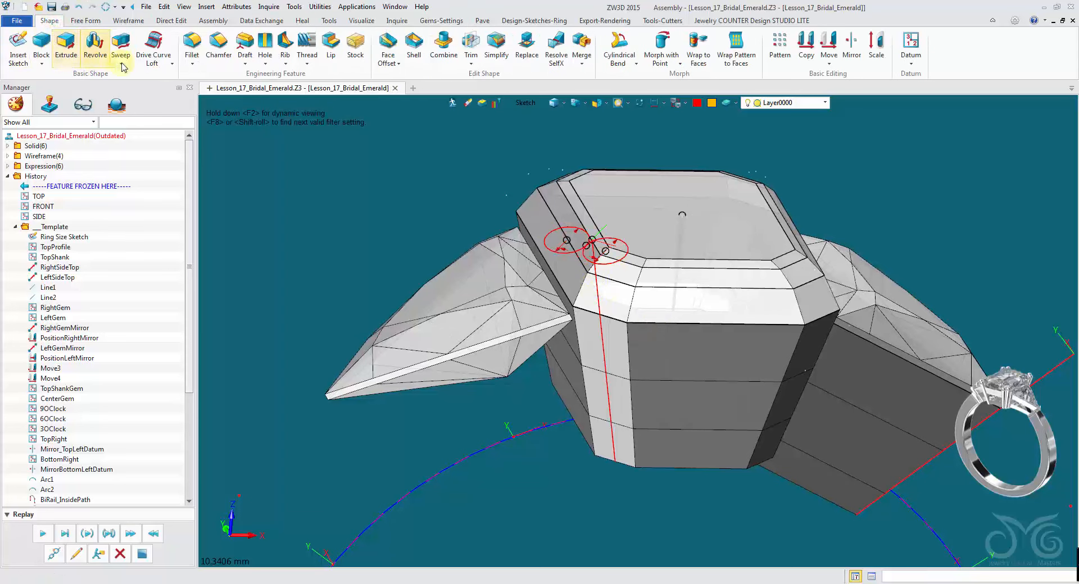
click(121, 42)
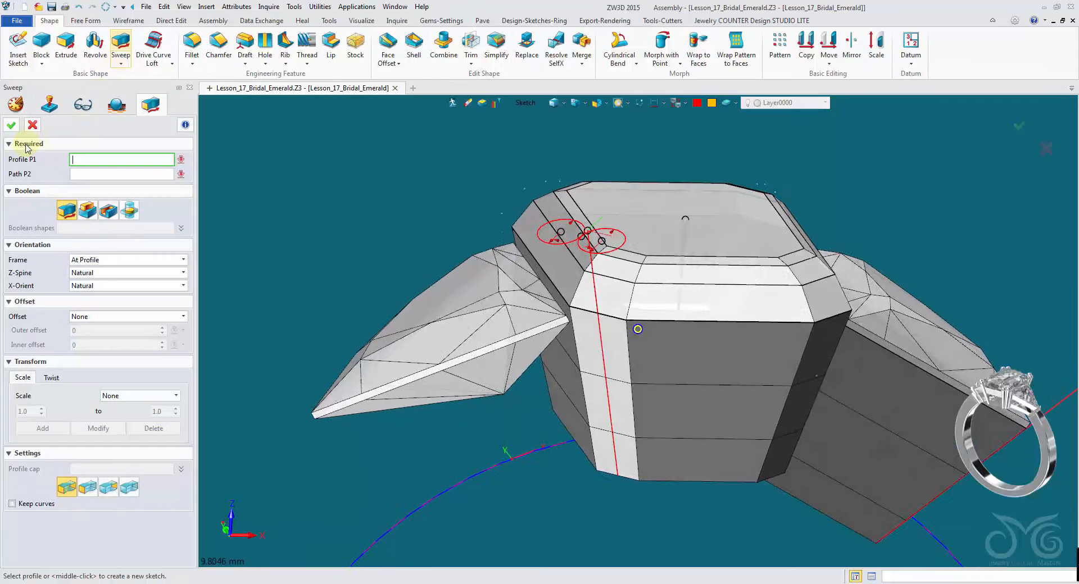
click(552, 236)
middle_drag(267, 207, 471, 209)
click(541, 200)
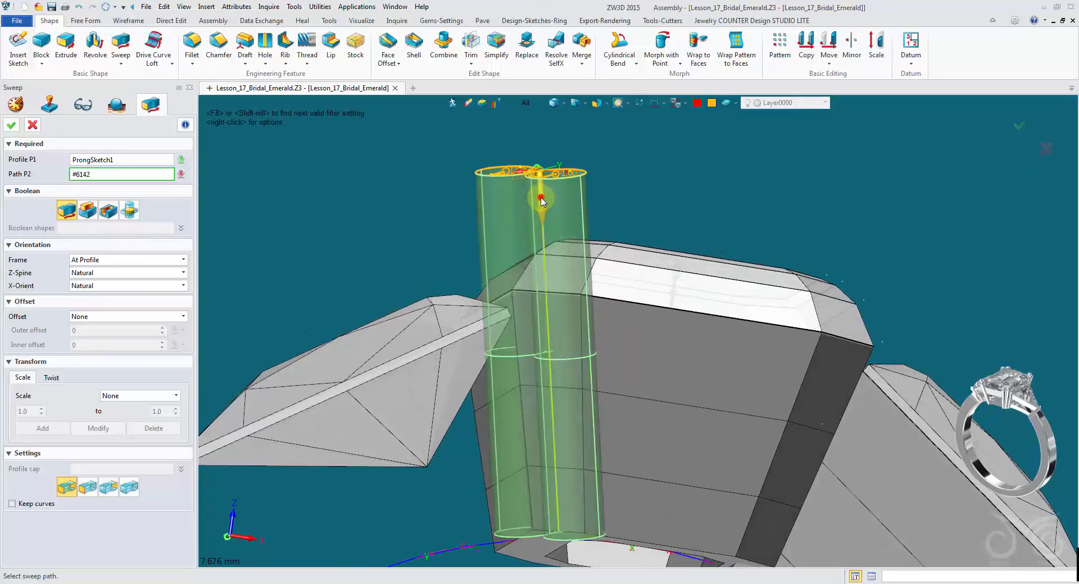
middle_drag(541, 200, 188, 174)
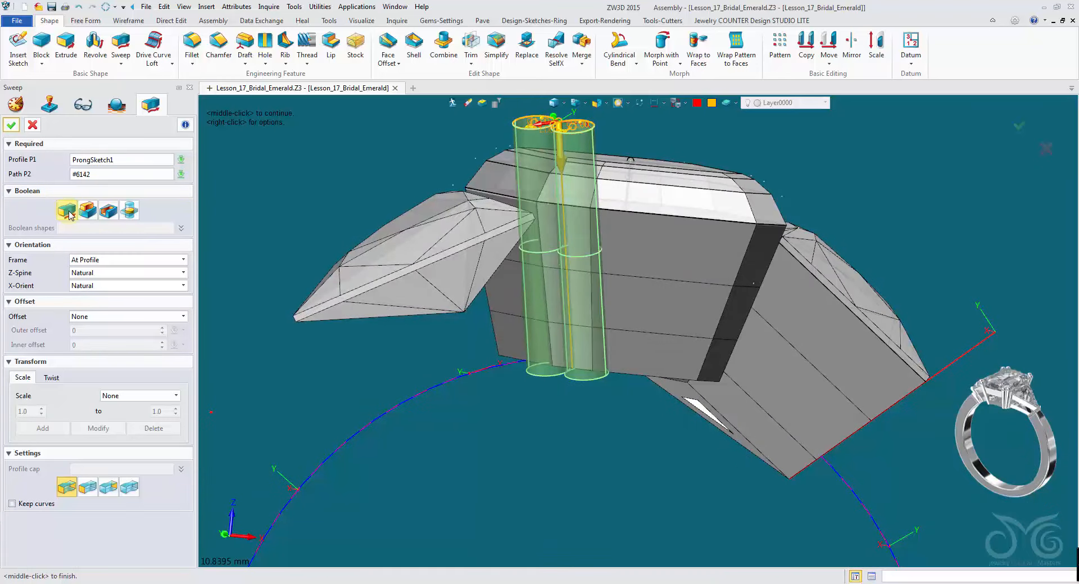
- Taper the sweep with a linear scale from 1.0 to 0.5 and accept it
click(10, 246)
click(10, 259)
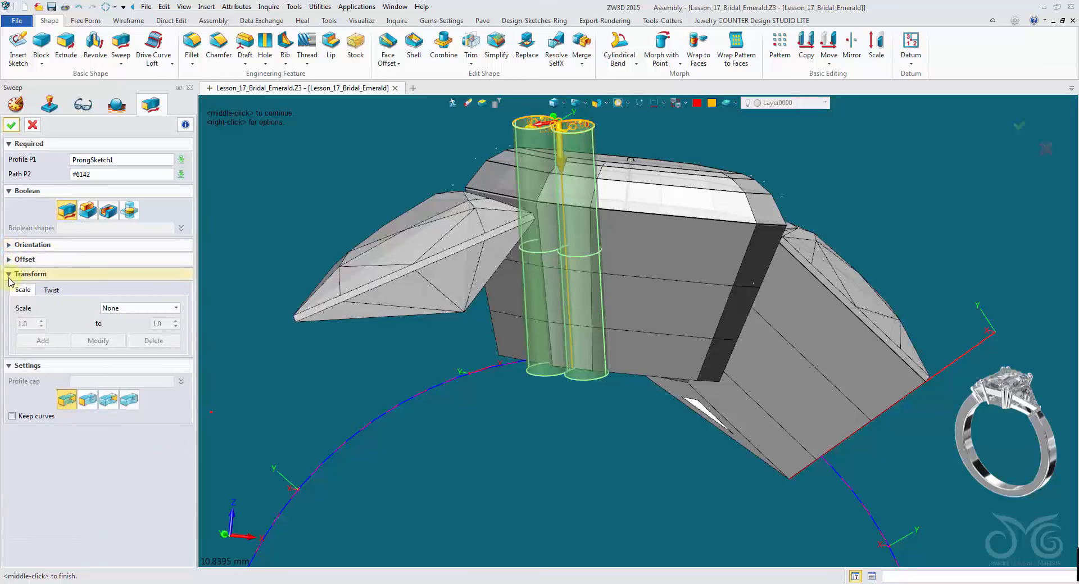
click(142, 311)
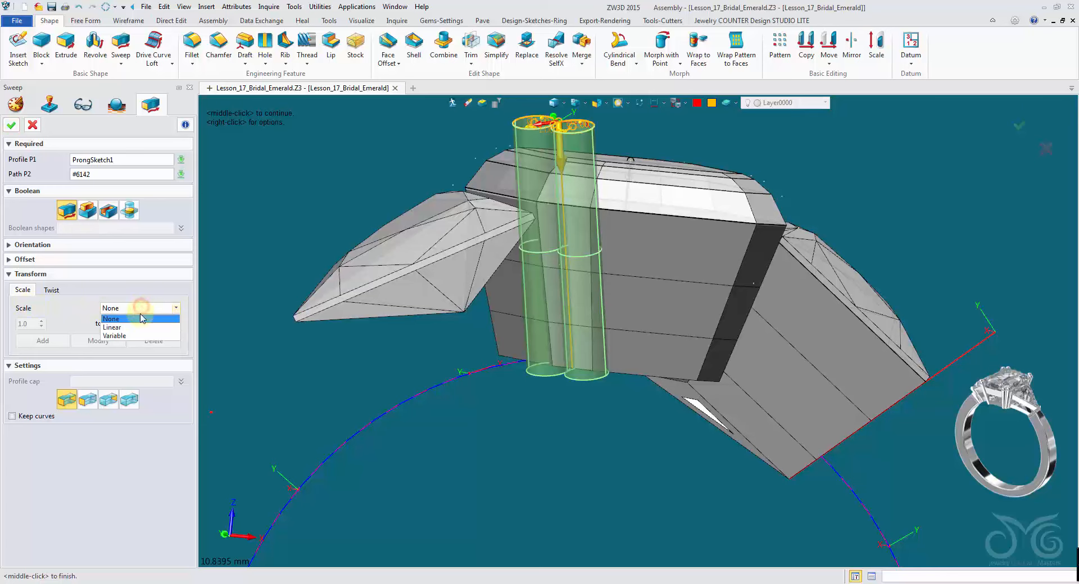
click(140, 323)
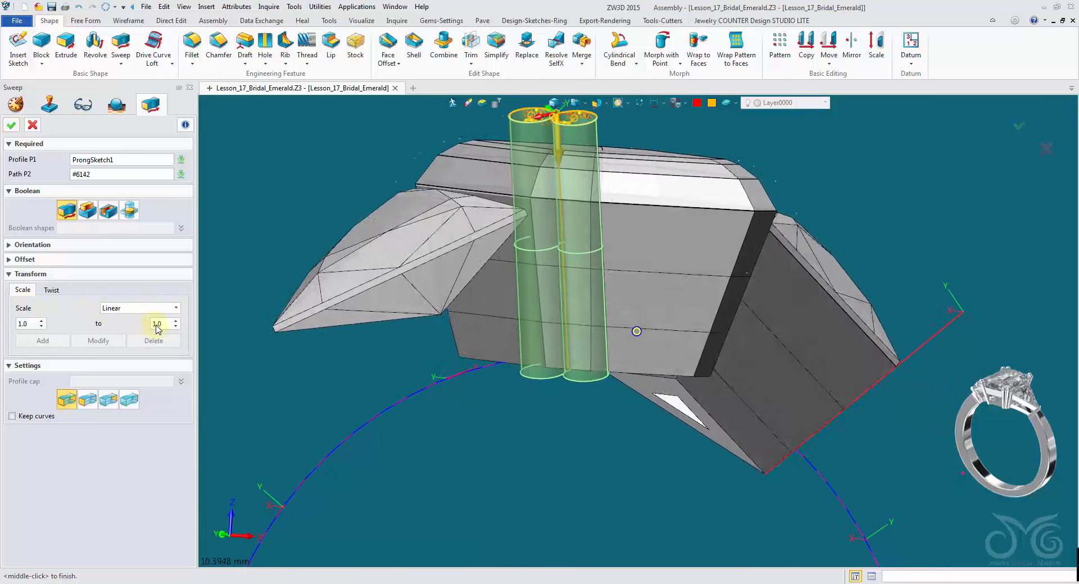
text(0.75)
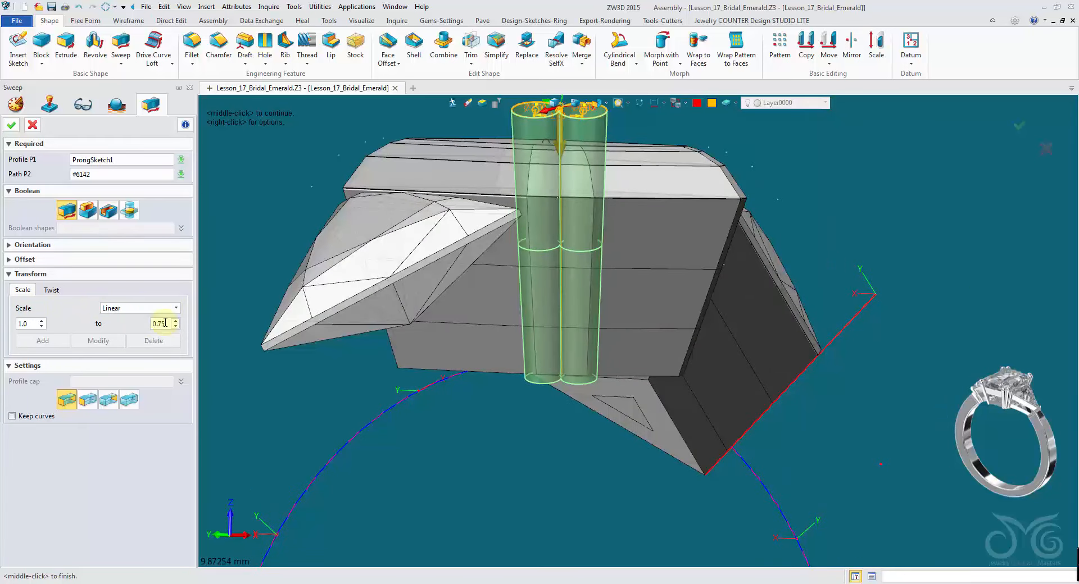
scroll(165, 324, down, 1)
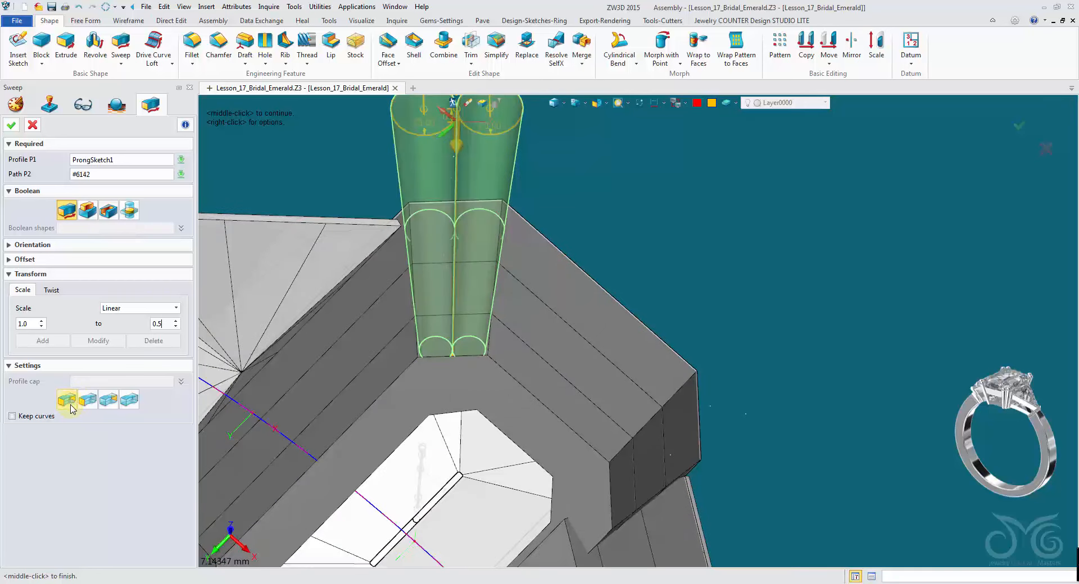
click(12, 125)
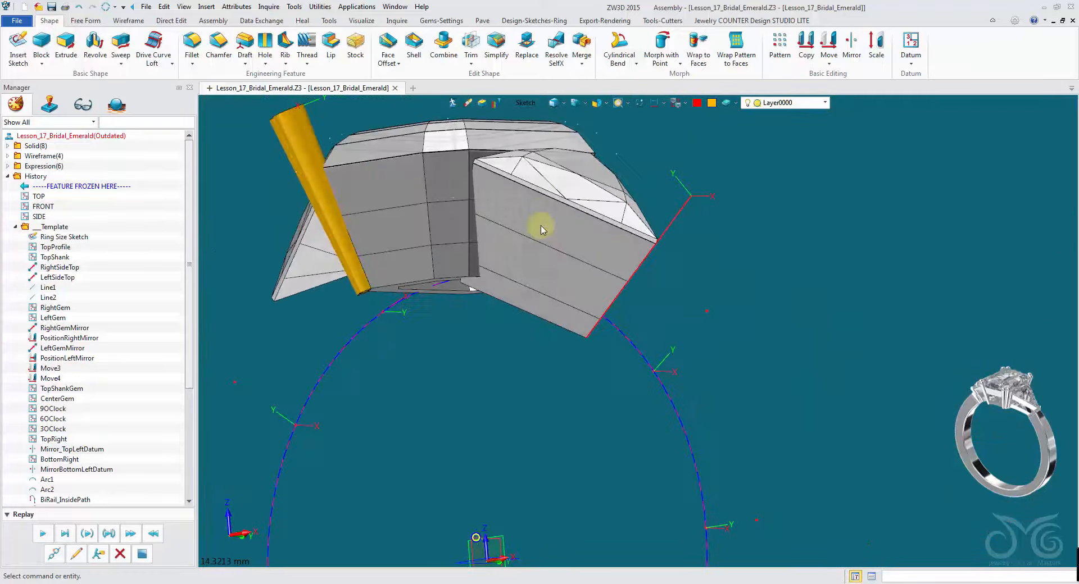
- Add a V Straight prong with the Prongs tool at the datum on the side trillion stone's tip
click(434, 21)
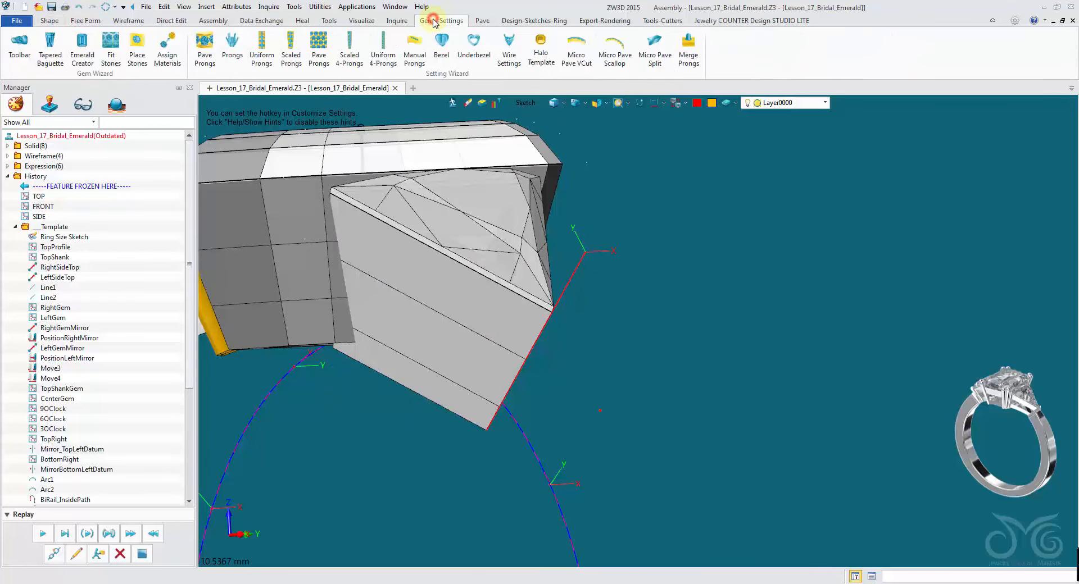
click(230, 49)
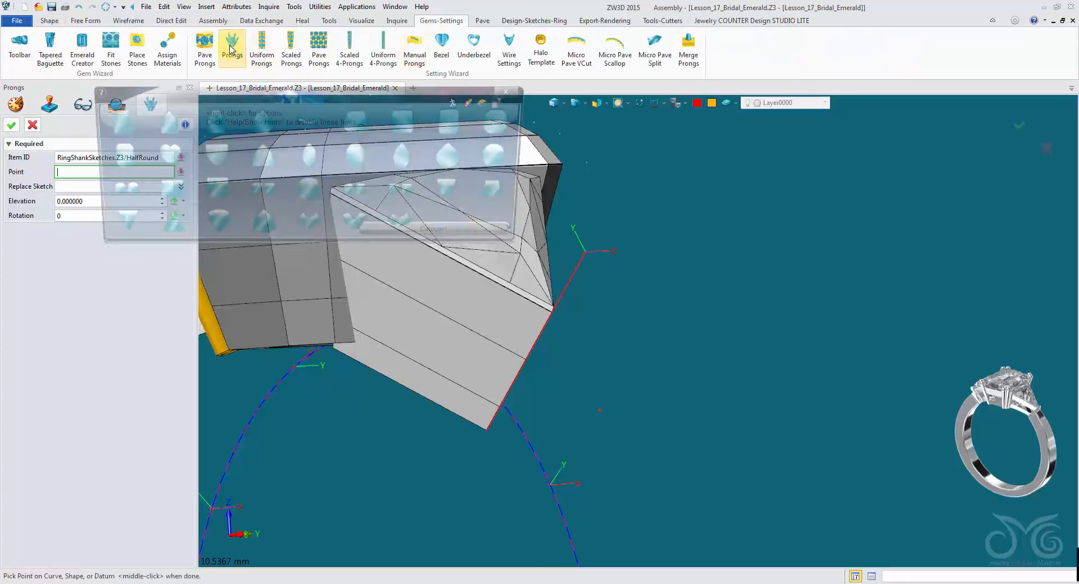
drag(296, 97, 246, 33)
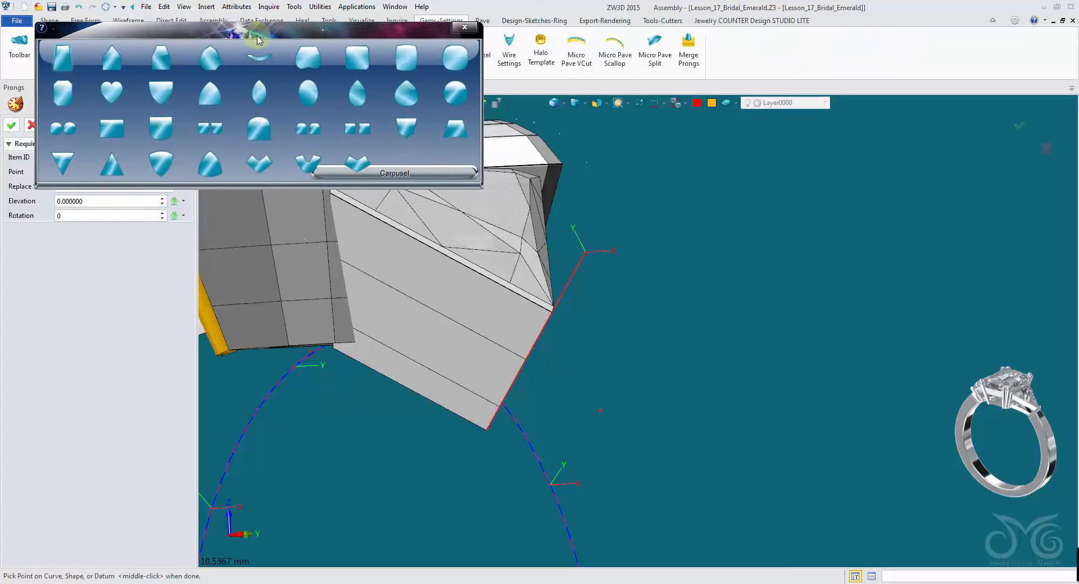
click(362, 167)
drag(396, 35, 567, 17)
click(547, 271)
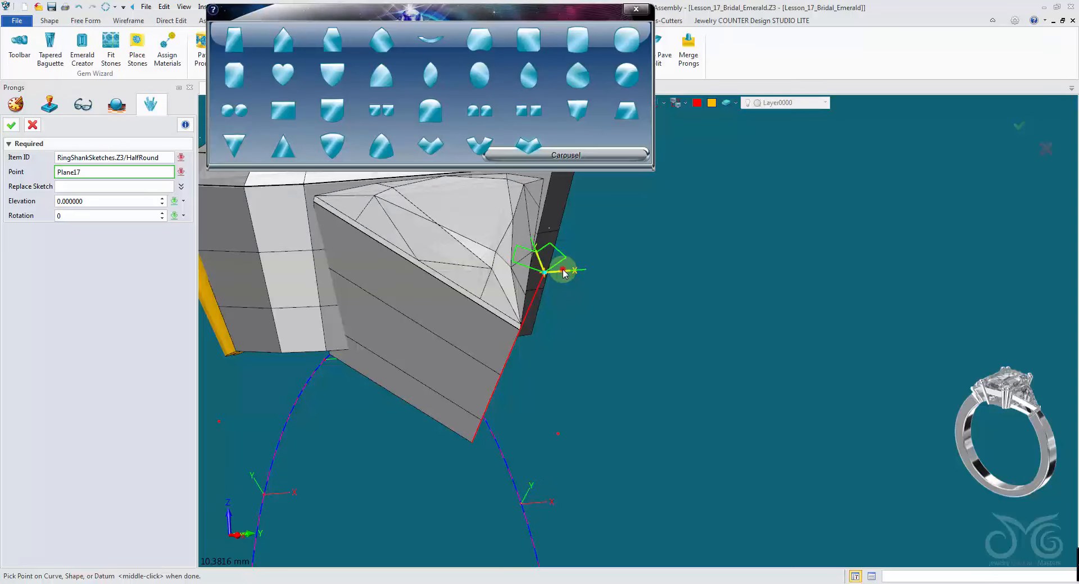
click(11, 125)
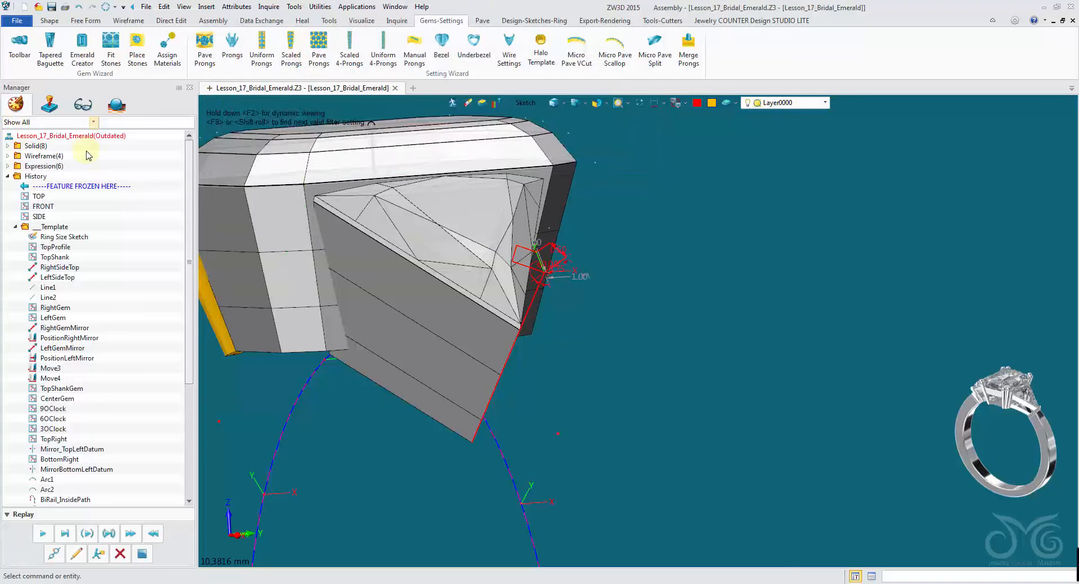
- Open the V prong sketch for editing and set its opening angle to 38°
double_click(557, 265)
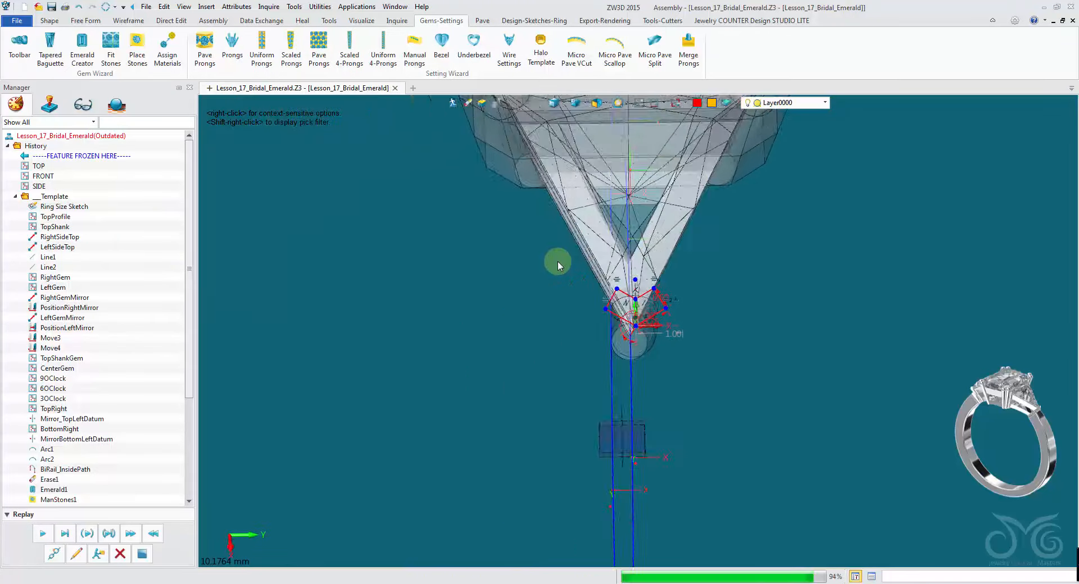
scroll(562, 338, up, 4)
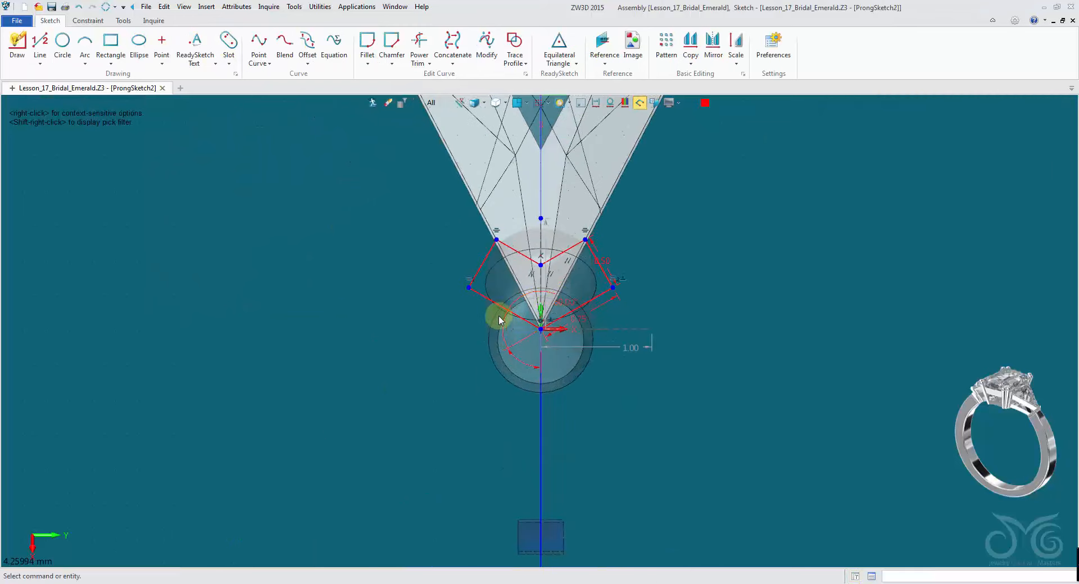
scroll(403, 265, up, 2)
scroll(403, 265, up, 1)
middle_drag(436, 242, 306, 253)
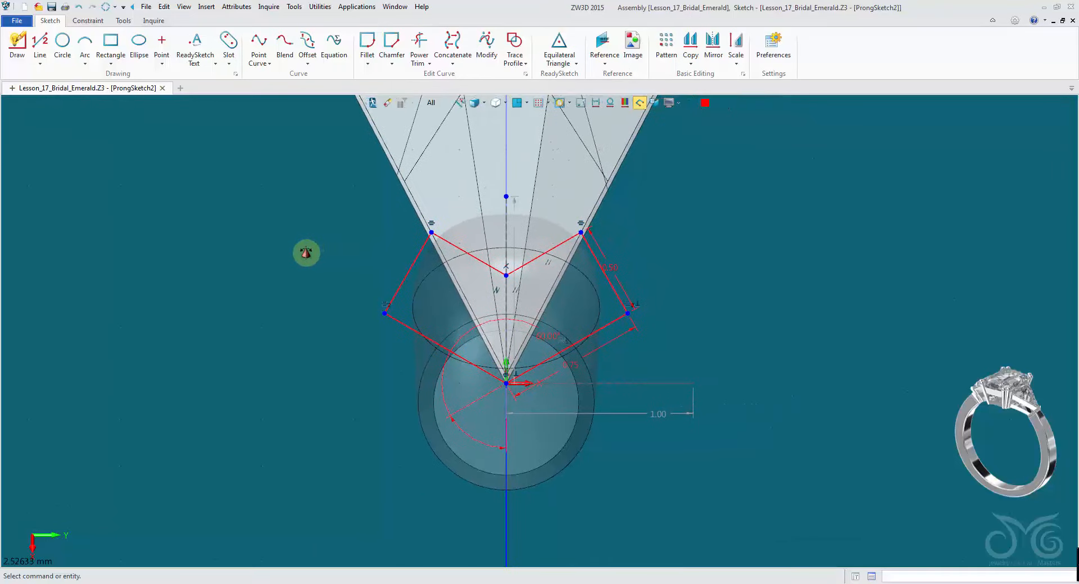
click(581, 107)
click(580, 104)
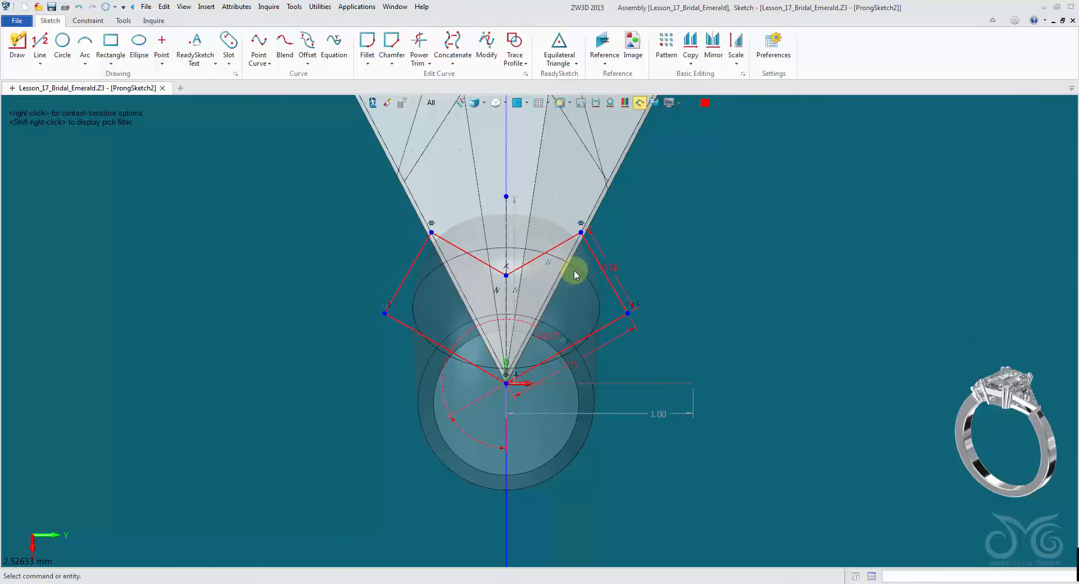
double_click(542, 333)
drag(589, 344, 755, 291)
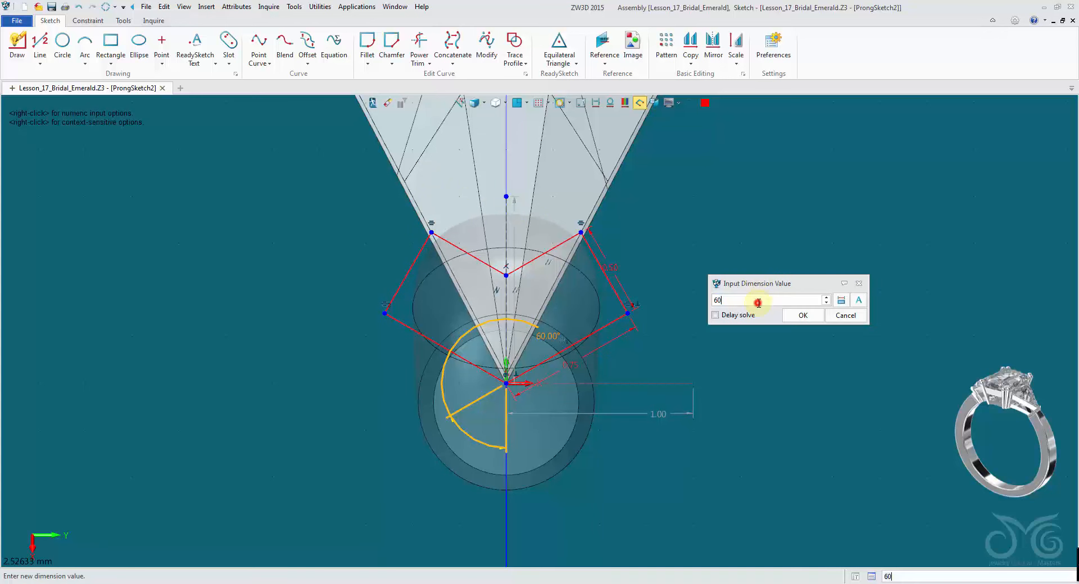
scroll(757, 304, down, 12)
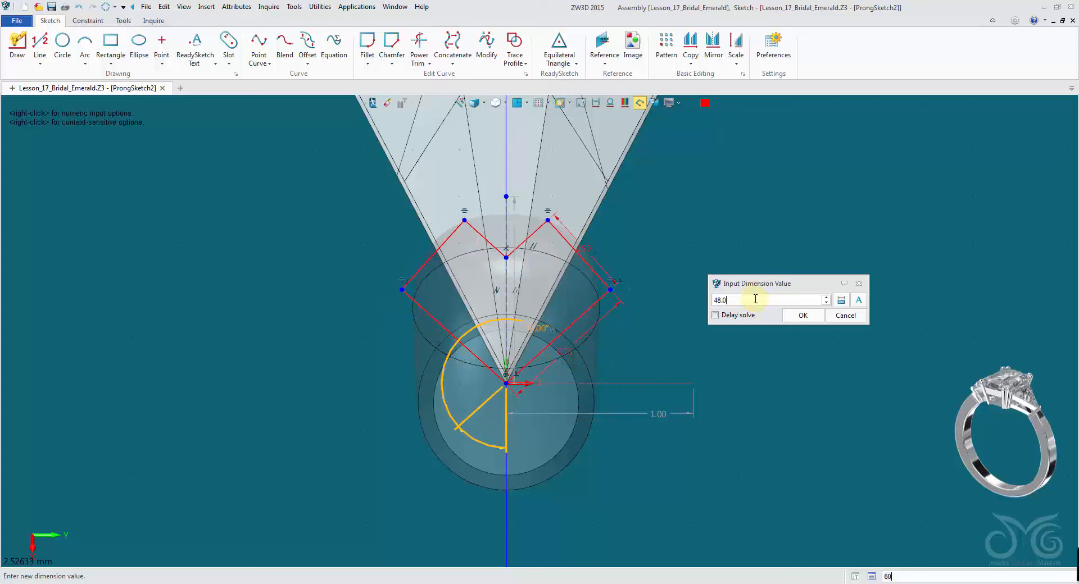
scroll(755, 299, down, 2)
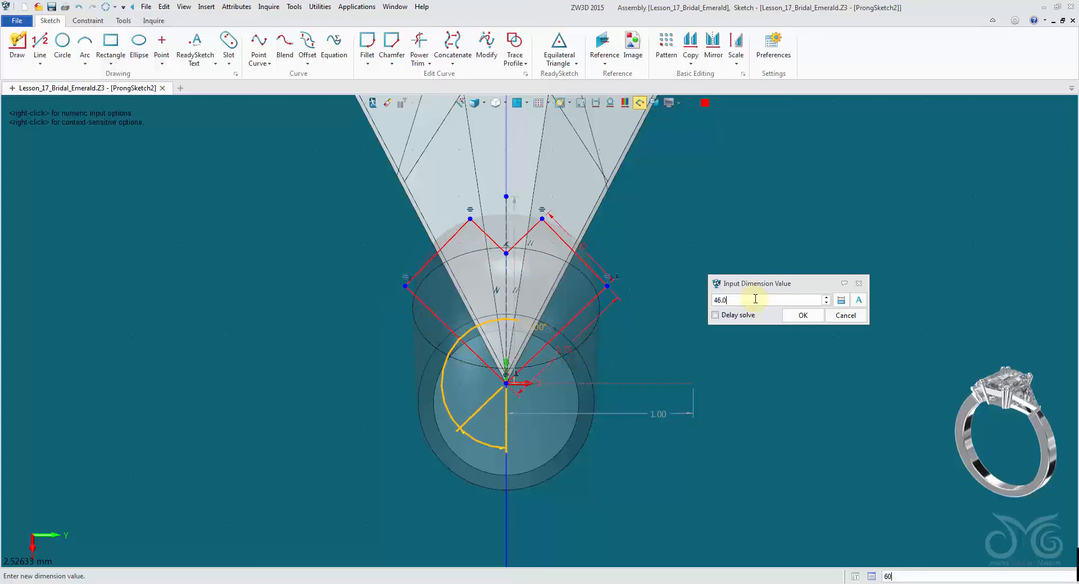
scroll(756, 298, down, 6)
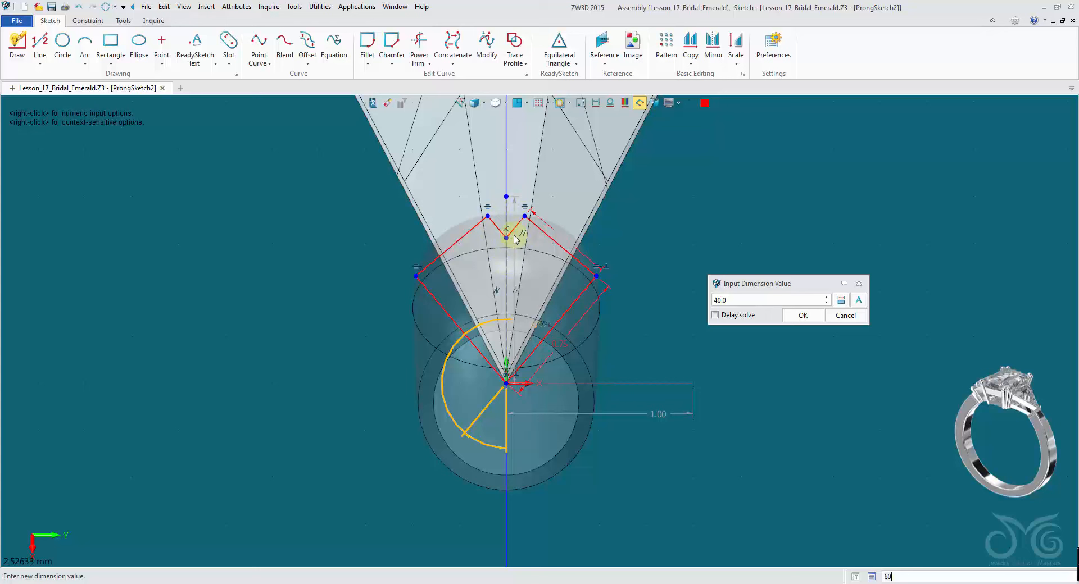
scroll(770, 297, down, 4)
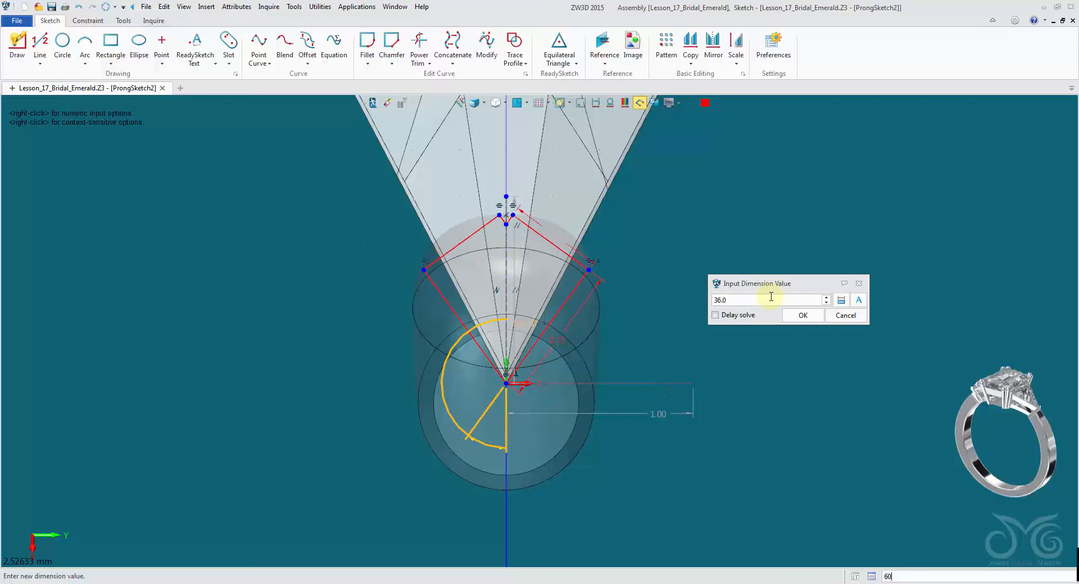
scroll(771, 298, up, 4)
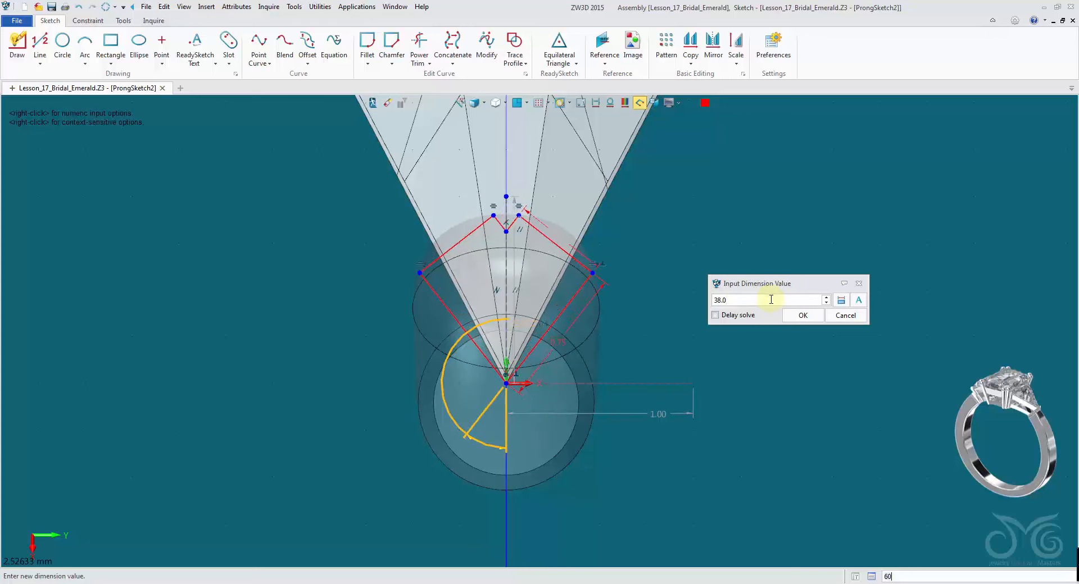
click(786, 319)
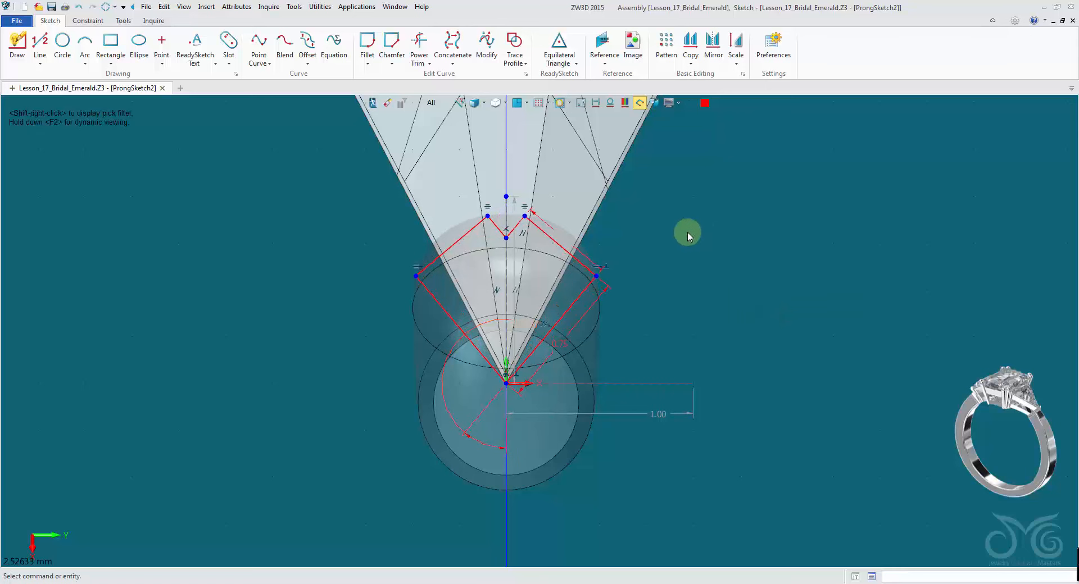
- Set the short edge at the V prong's tip to 0.4 mm and finish the sketch
double_click(586, 256)
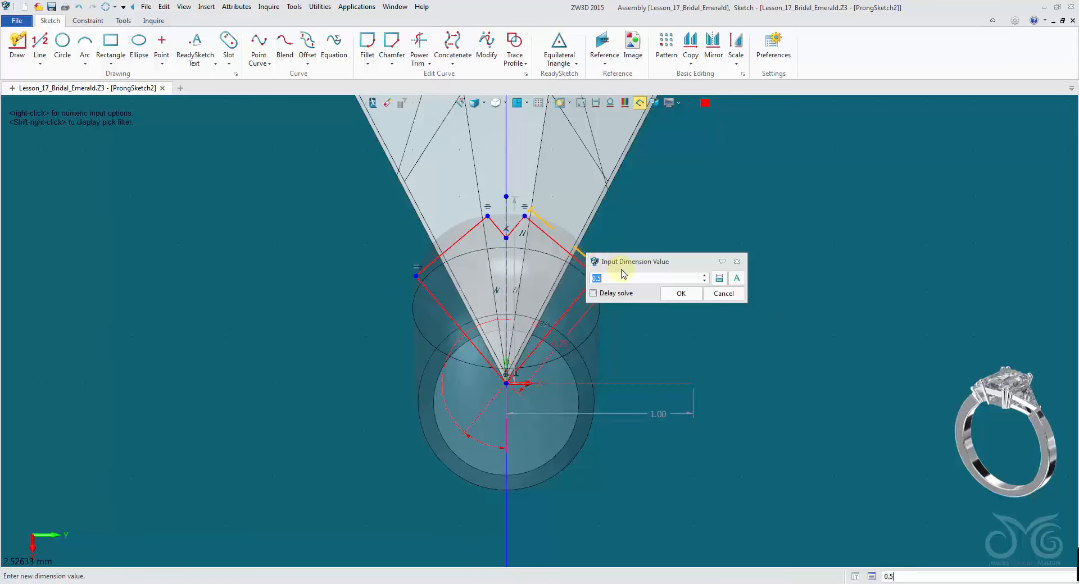
click(682, 294)
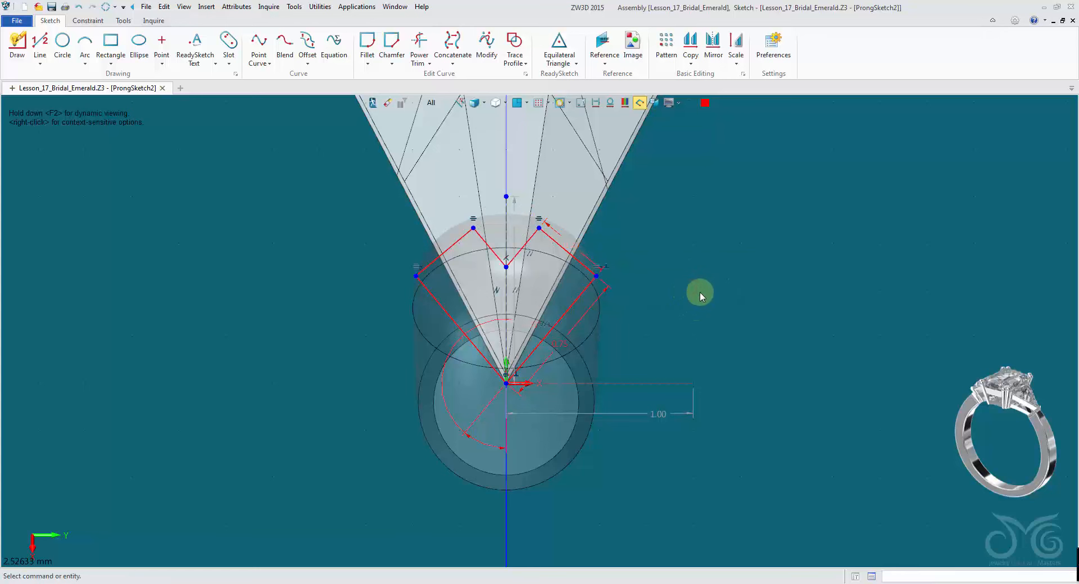
click(578, 103)
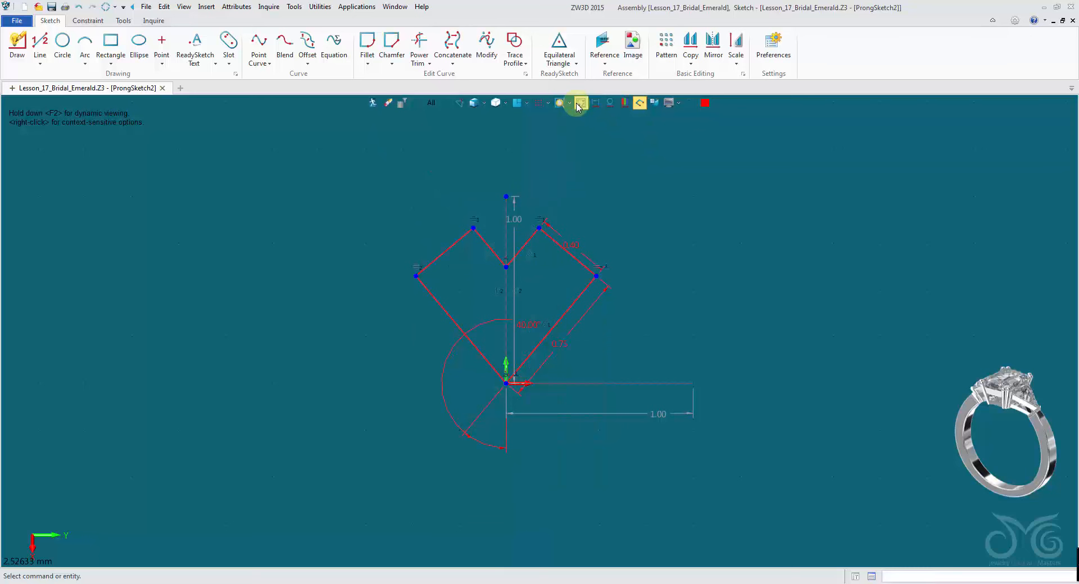
click(579, 105)
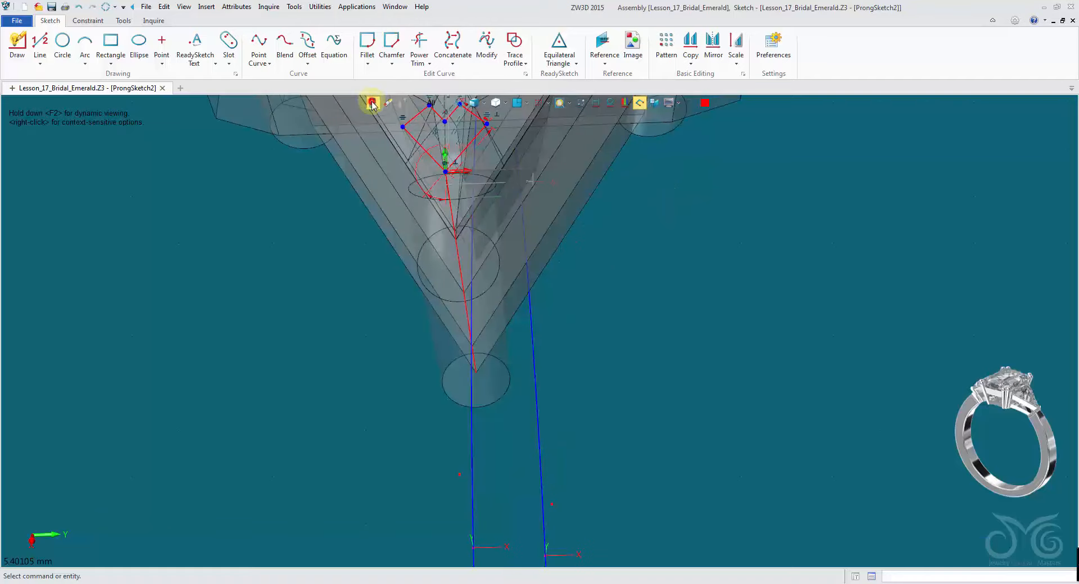
click(372, 103)
- Move the V prong sketch along its sketch's vertical direction by a distance of -0.25 mm
scroll(385, 336, up, 10)
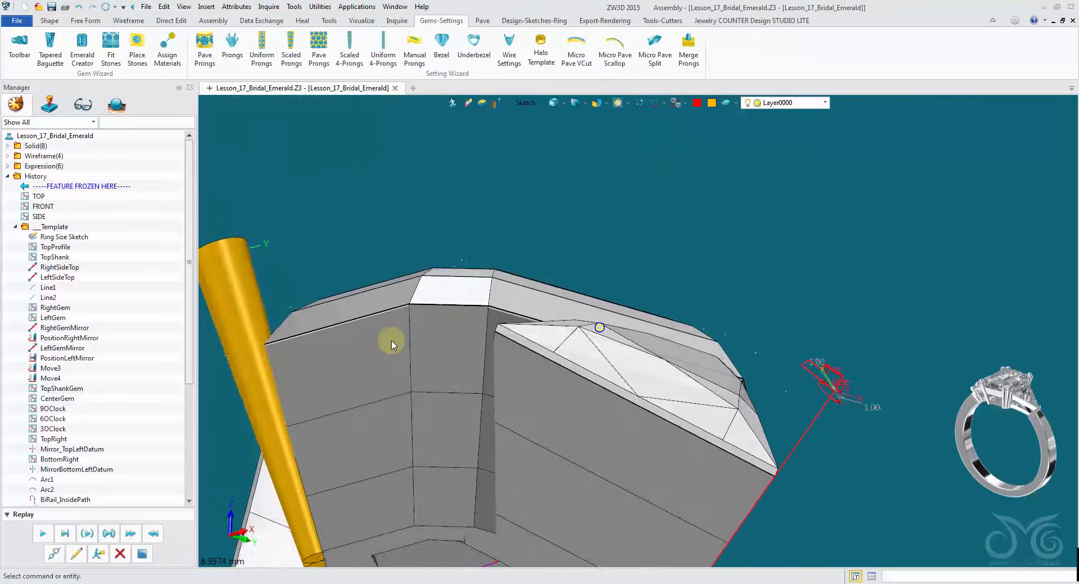
scroll(401, 331, up, 2)
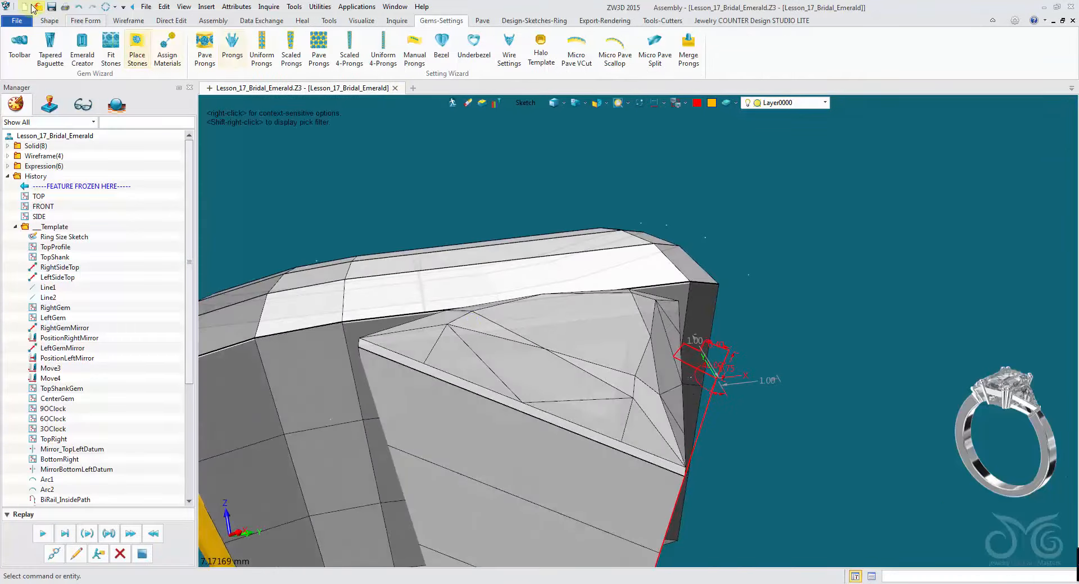
click(48, 20)
click(829, 45)
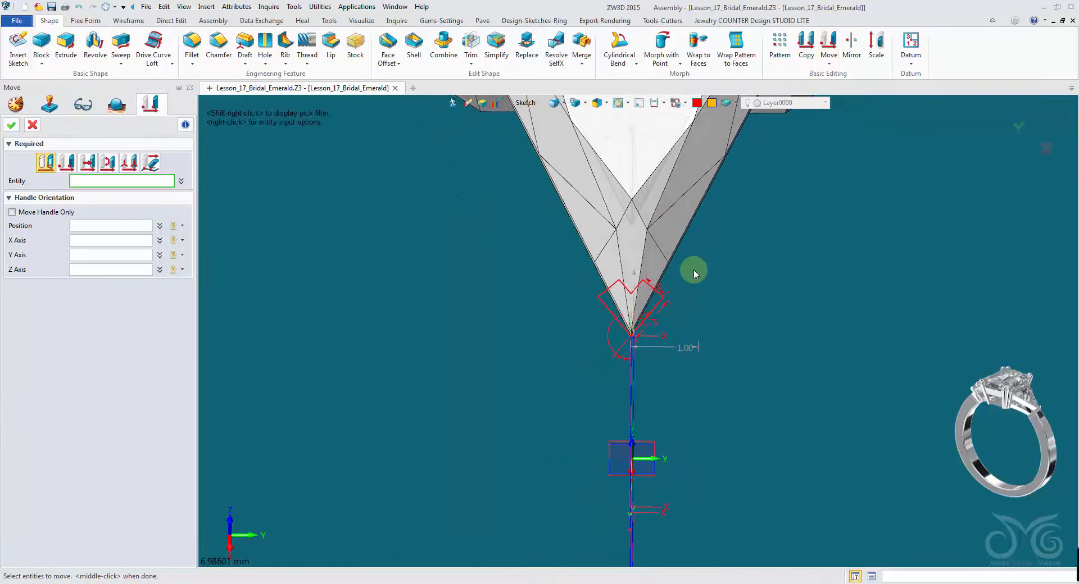
click(656, 296)
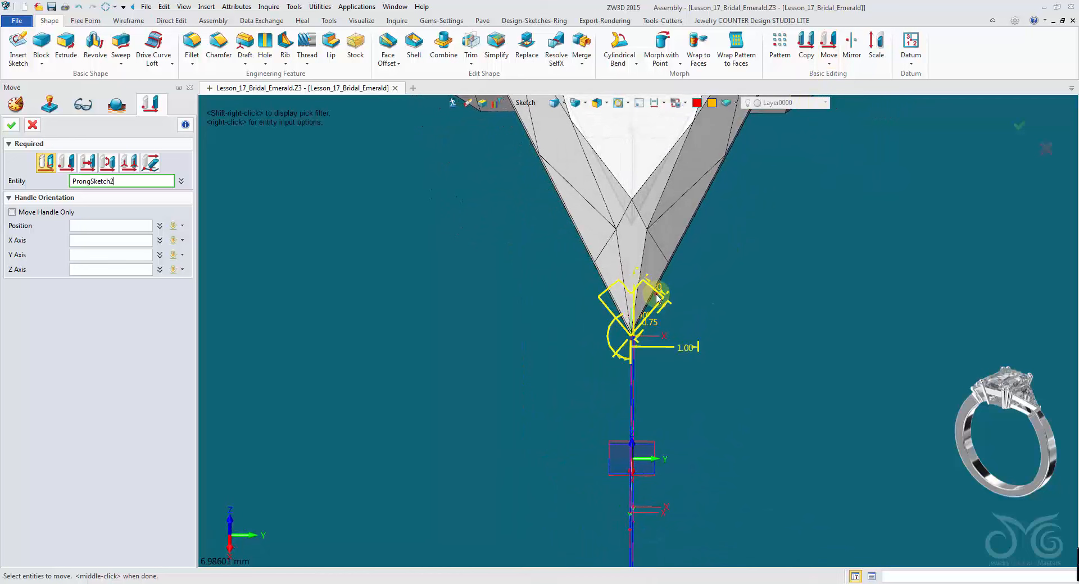
click(88, 163)
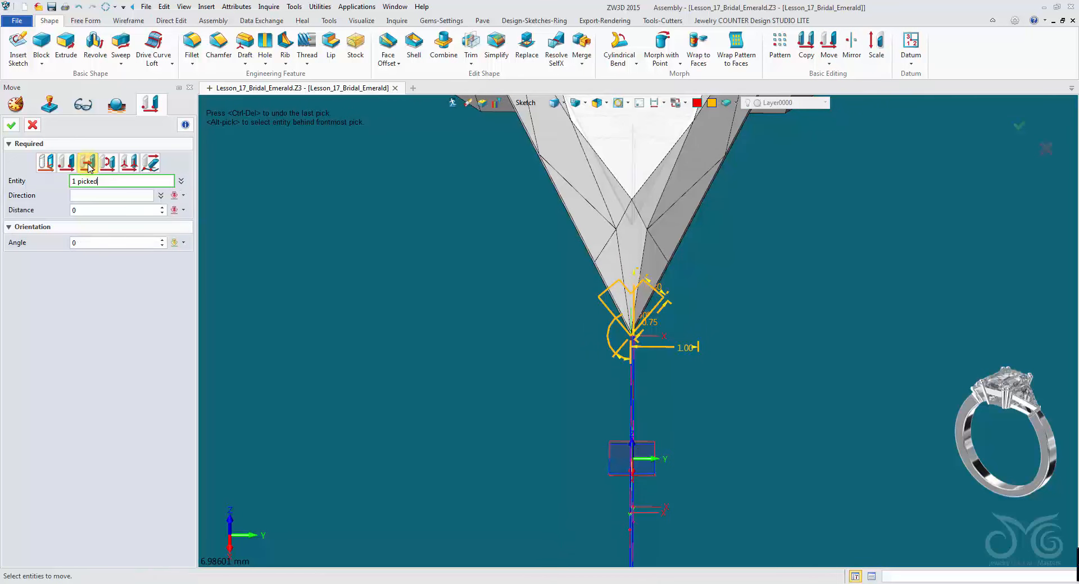
click(94, 194)
scroll(631, 272, up, 4)
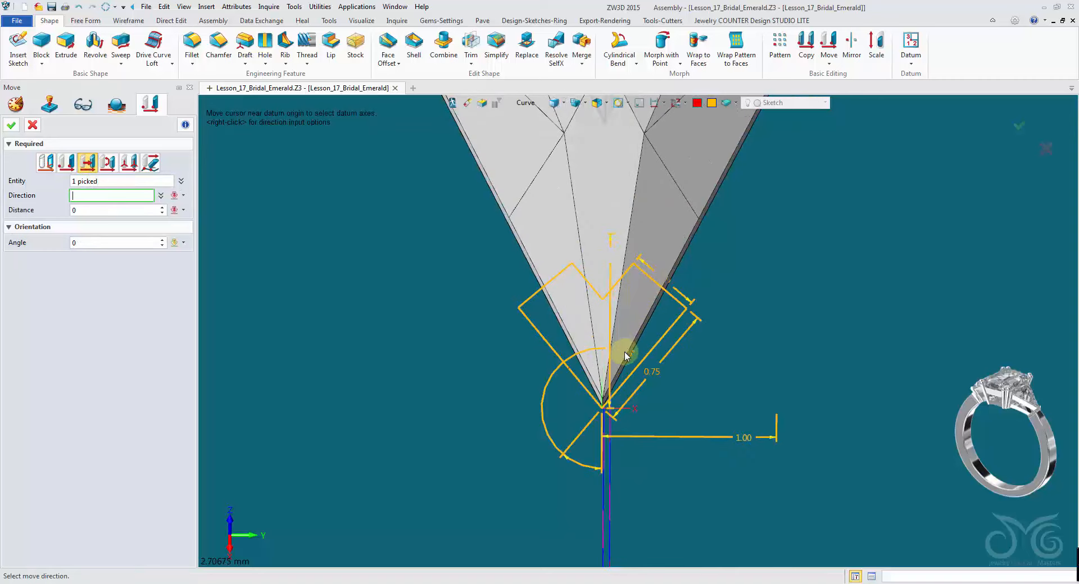
click(605, 388)
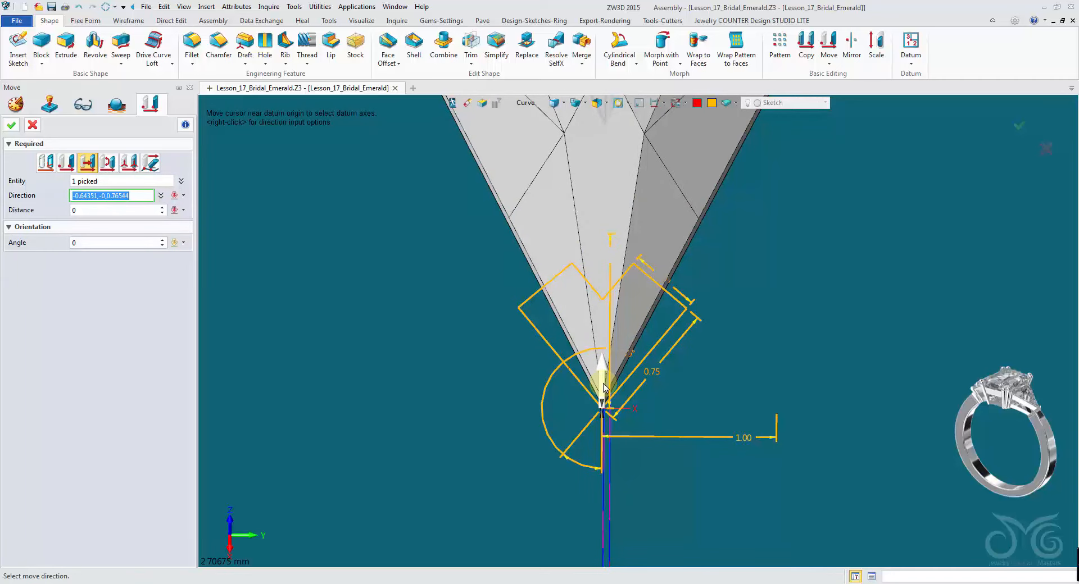
click(605, 388)
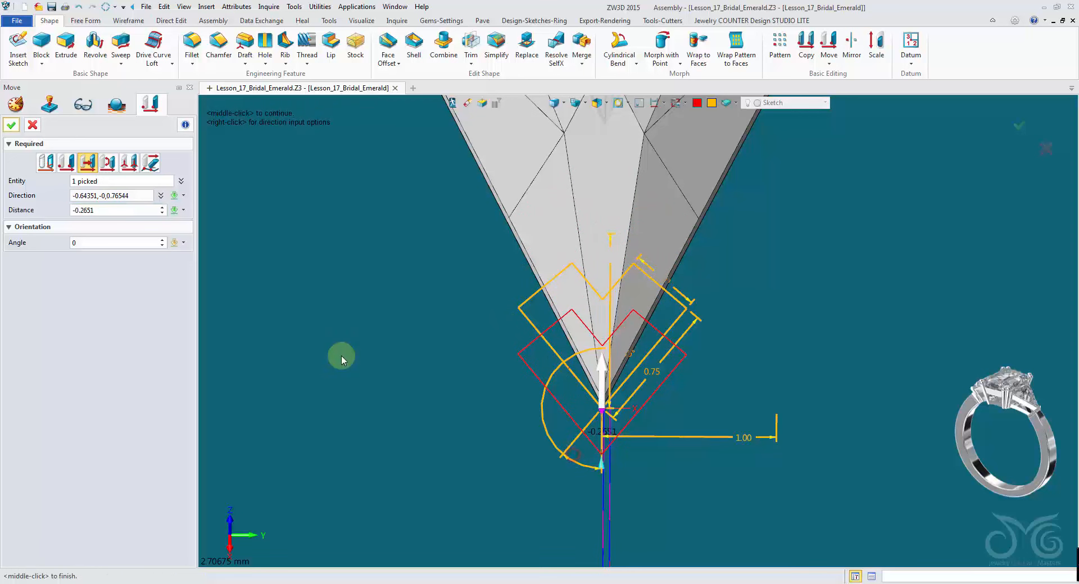
click(92, 210)
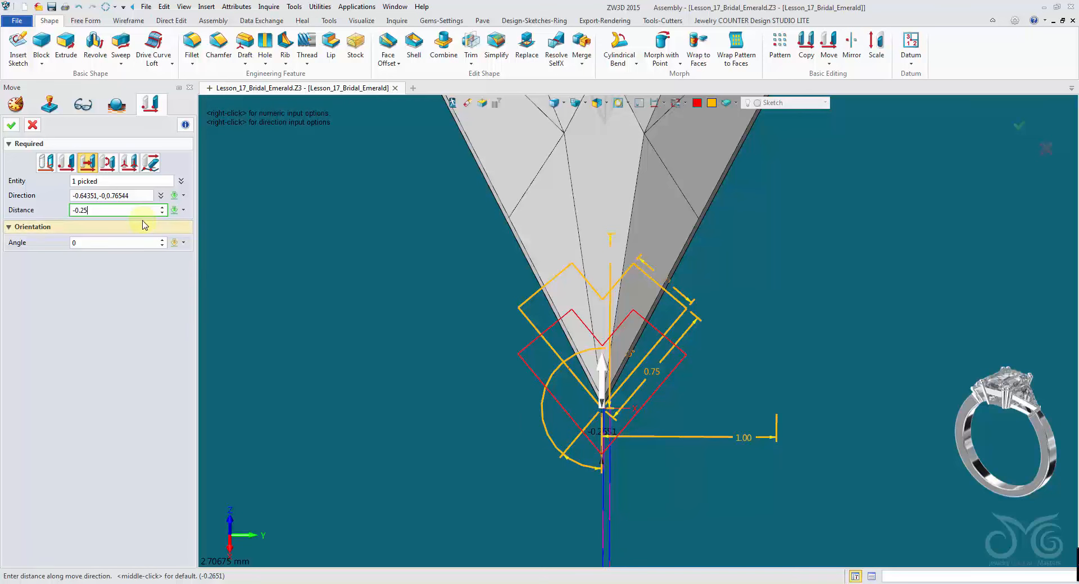
key(Return)
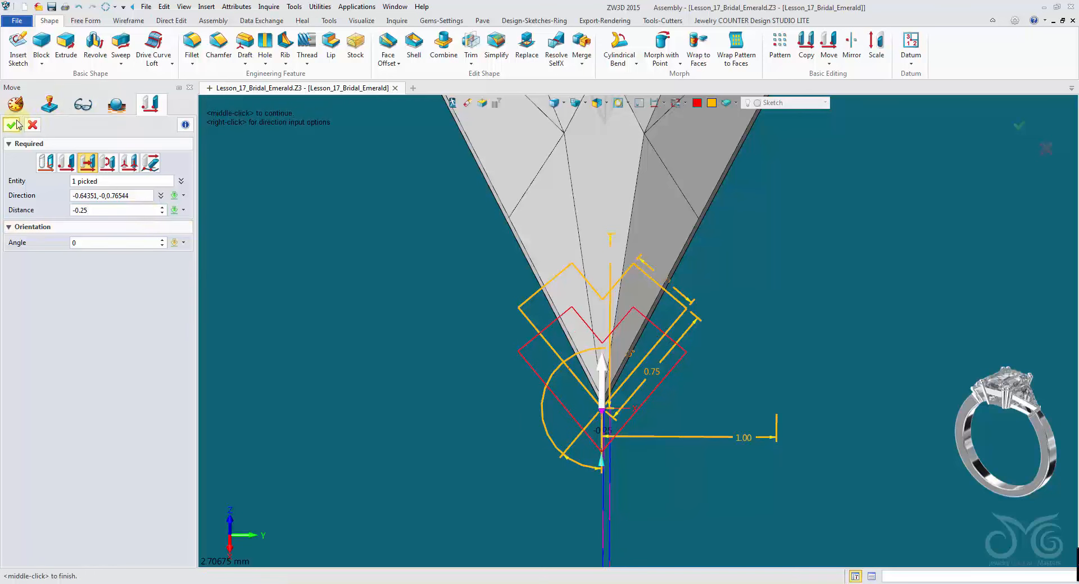
click(16, 124)
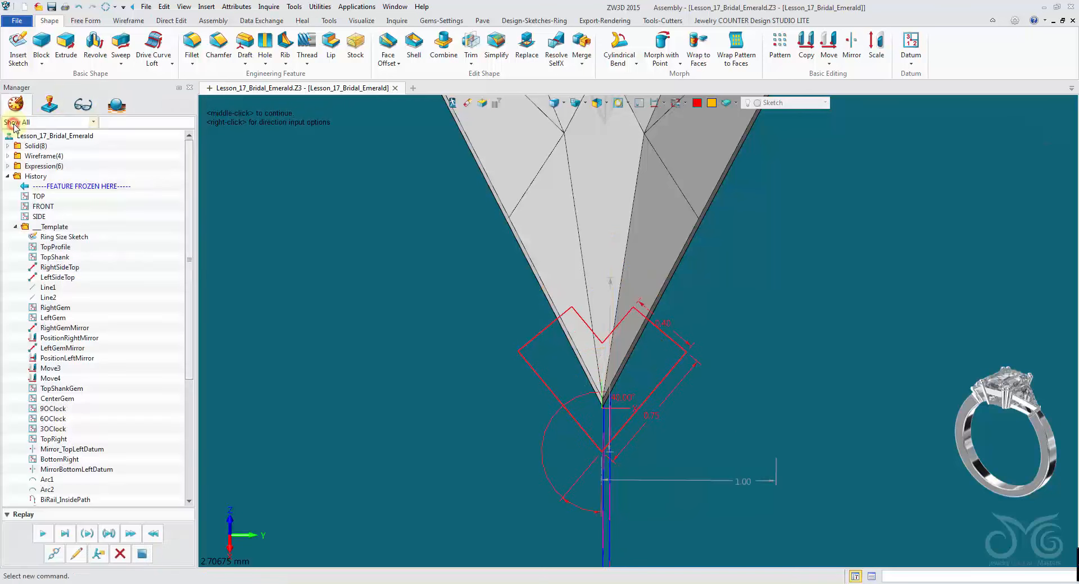
- Sweep the V prong sketch along its path with a linear scale from 1.0 to 0.5
click(121, 45)
right_drag(899, 348, 723, 231)
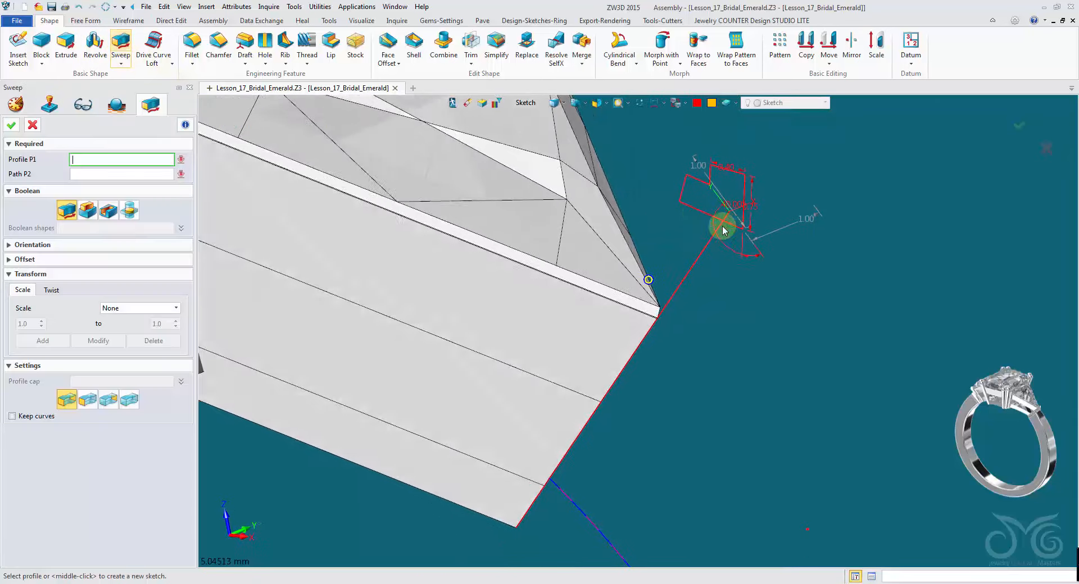
click(724, 230)
click(702, 250)
mouse_move(412, 319)
right_down()
mouse_move(193, 349)
mouse_move(146, 343)
mouse_move(138, 316)
right_up()
click(138, 312)
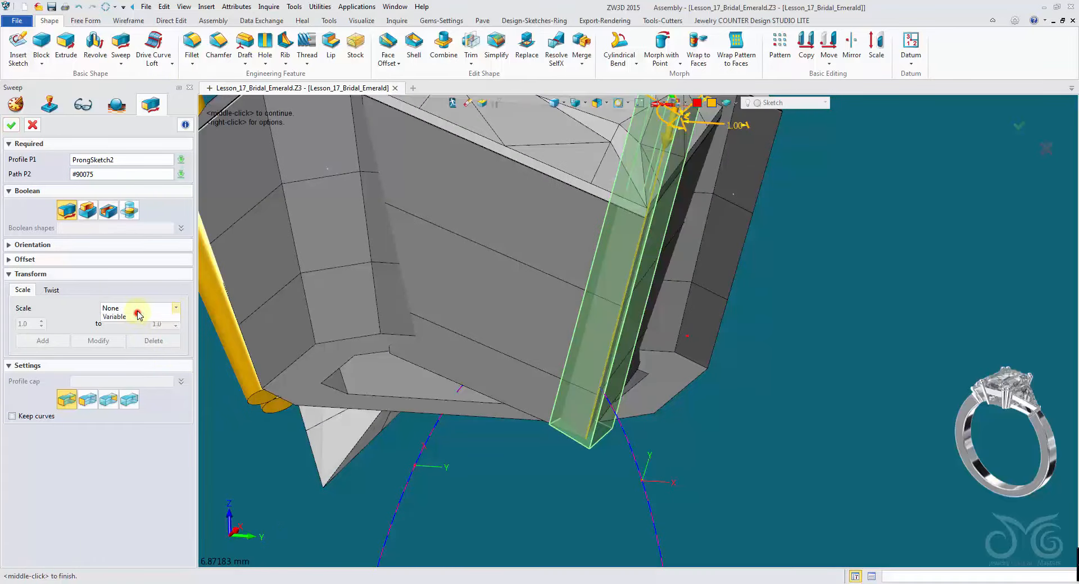
click(134, 325)
click(161, 324)
text(0.75)
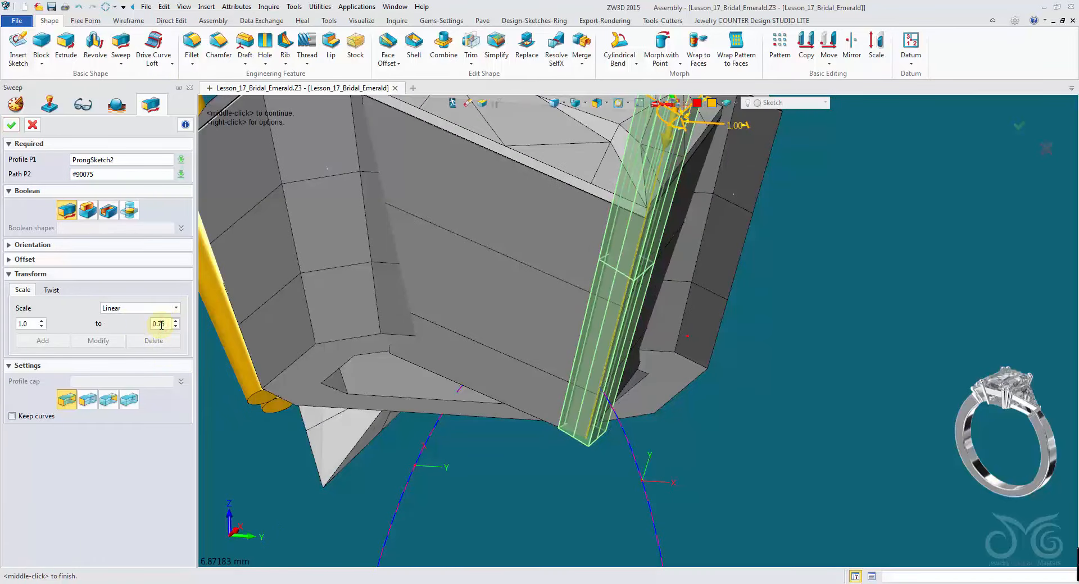
key(BackSpace)
key(BackSpace)
text(5)
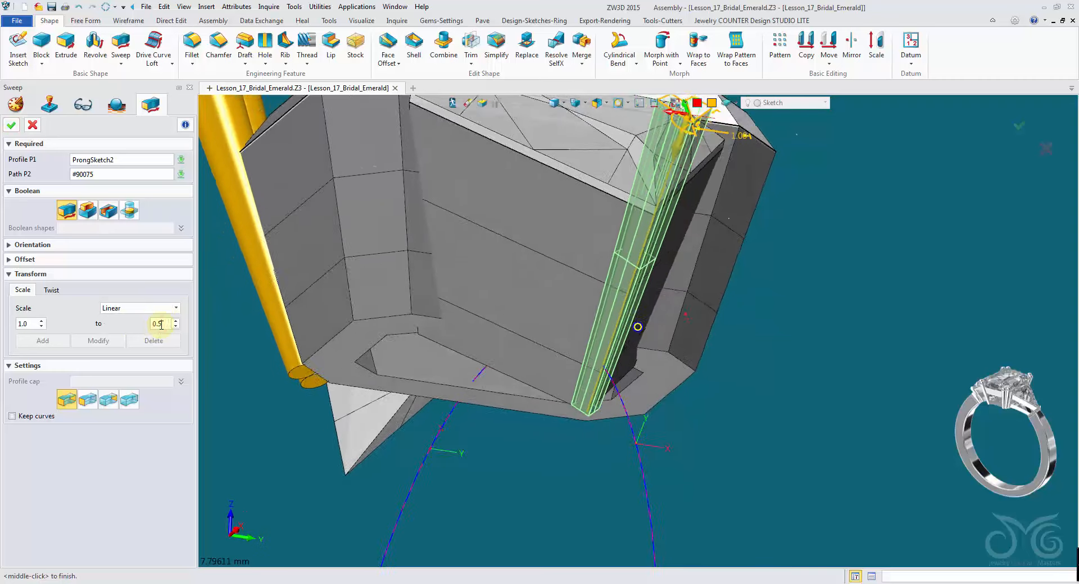
click(11, 125)
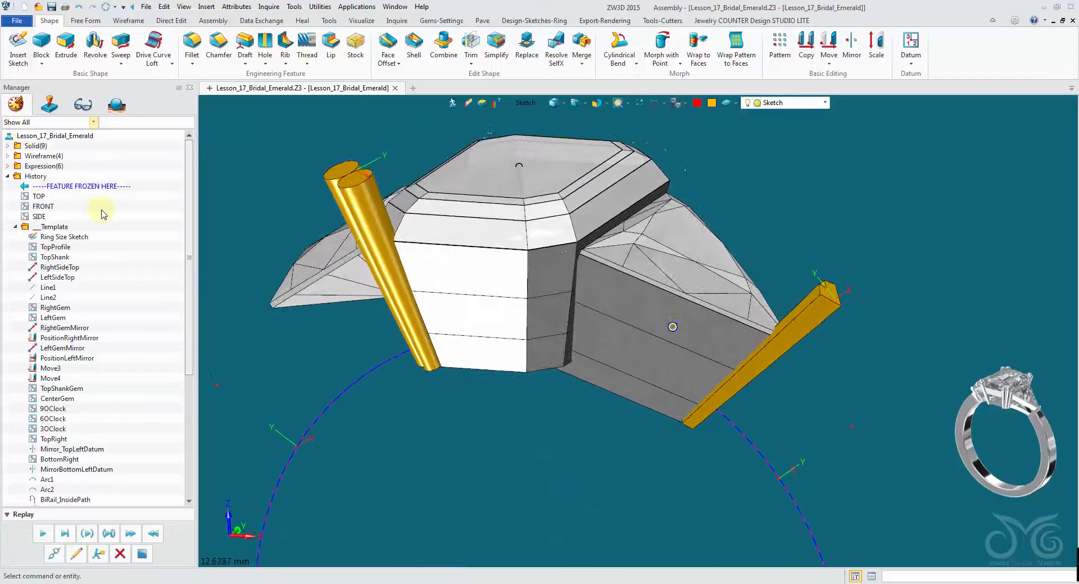
- Mirror the two round prongs at the centre stone's corner across the SIDE plane as copies
click(847, 40)
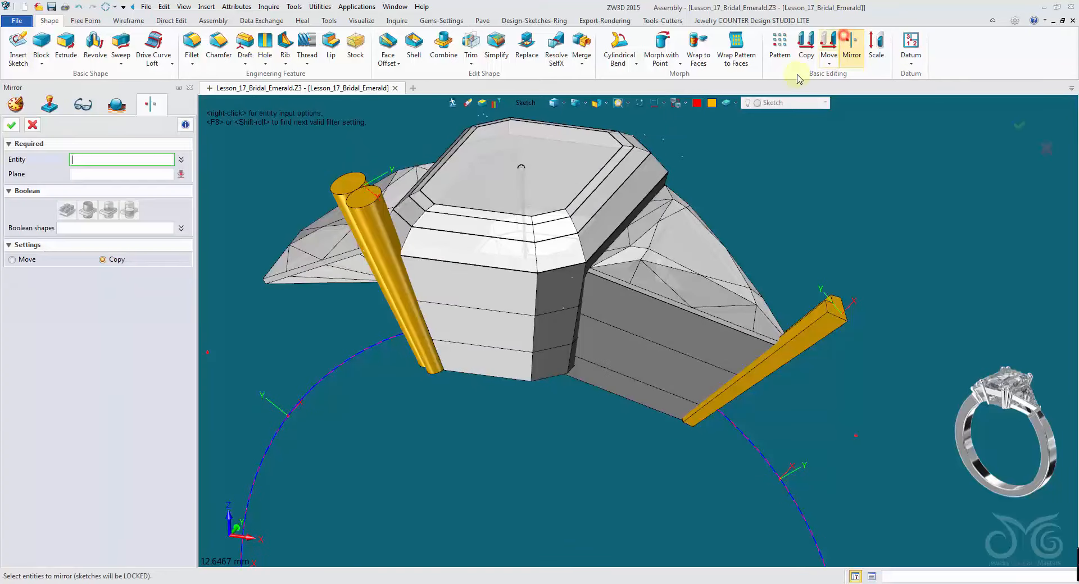
click(535, 102)
click(554, 157)
click(392, 245)
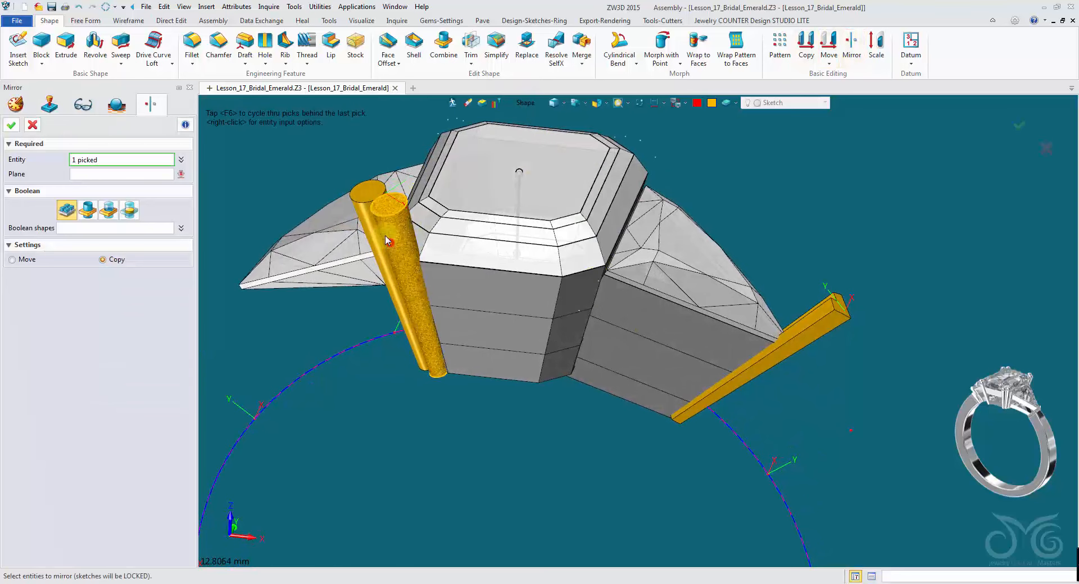
click(370, 227)
click(161, 175)
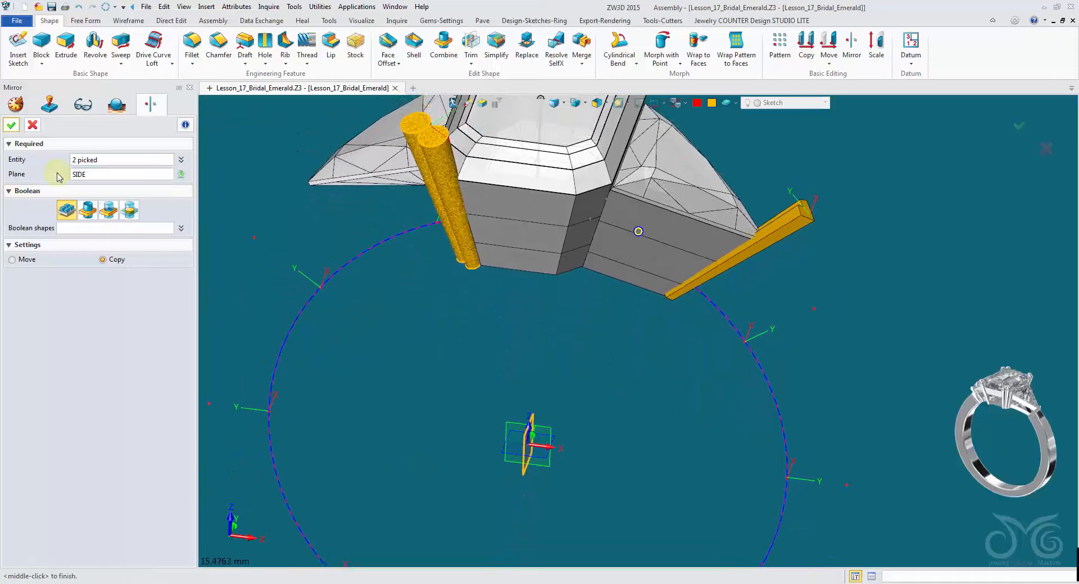
middle_click(426, 395)
middle_click(433, 378)
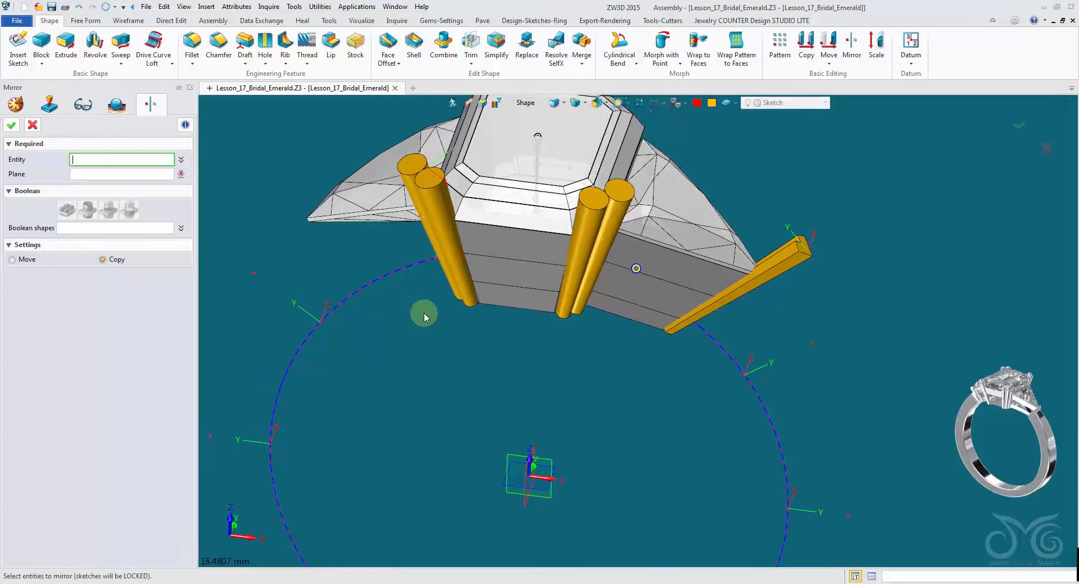
- Mirror all four round centre-stone prongs across the perpendicular datum plane as copies
click(423, 277)
click(423, 276)
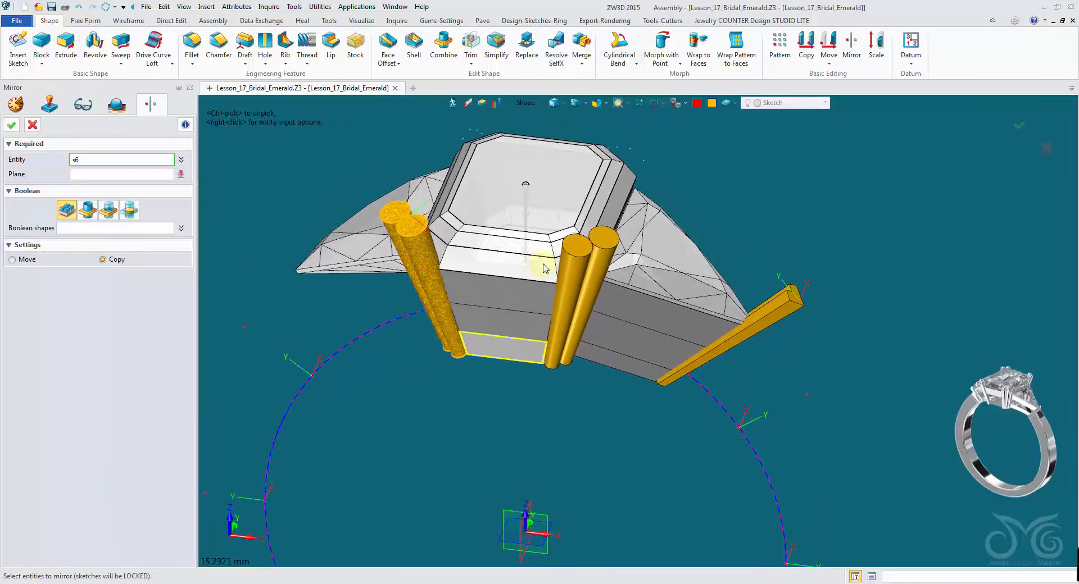
click(572, 303)
click(597, 286)
middle_click(571, 399)
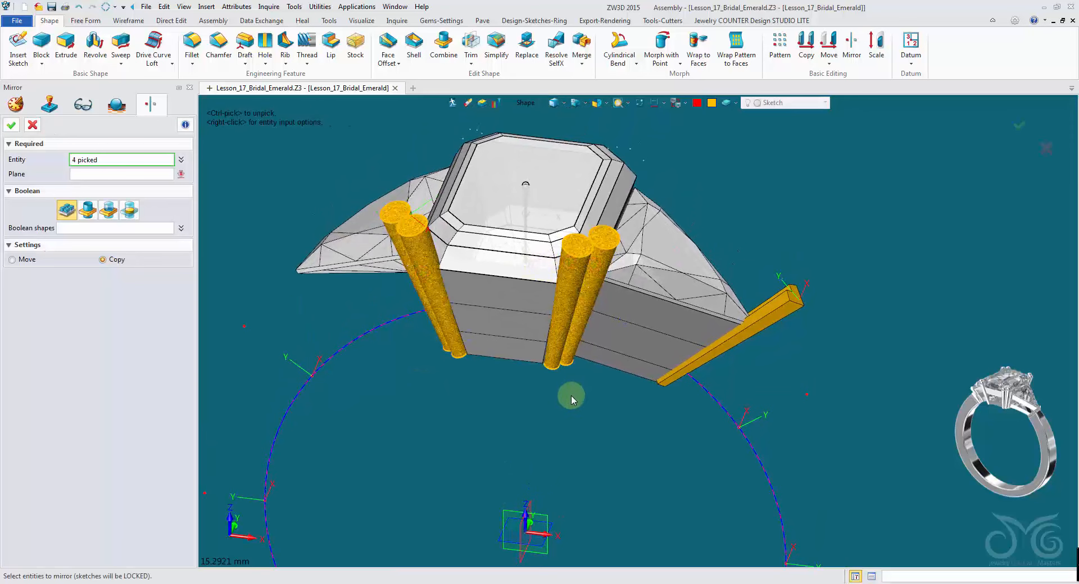
click(540, 514)
click(13, 125)
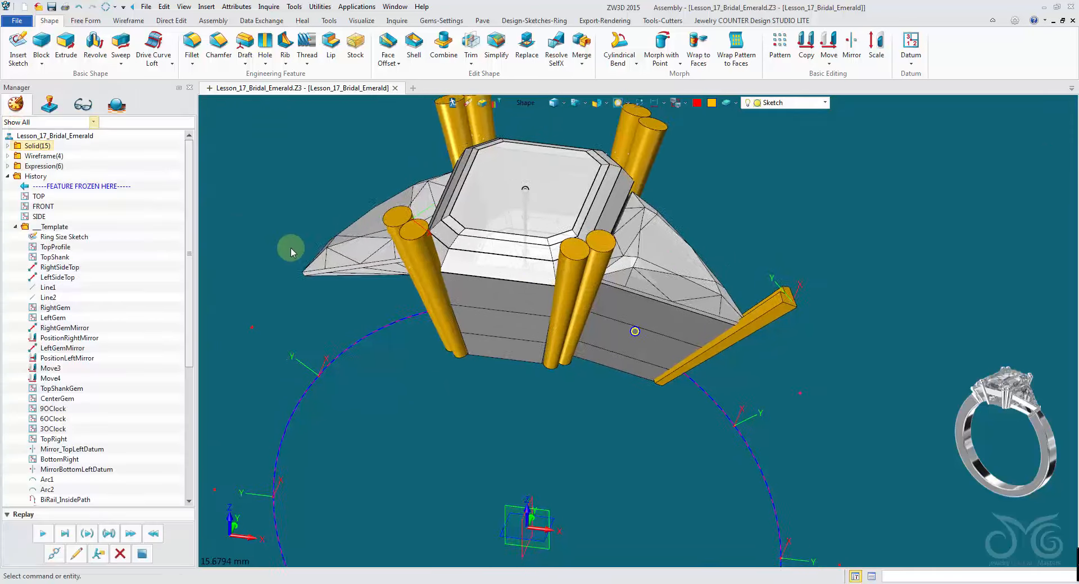
- Rotate-copy the V prong 120° about the trillion's centre axis to add a prong at another trillion corner
mouse_move(292, 247)
middle_down()
mouse_move(570, 423)
mouse_move(588, 272)
mouse_move(487, 192)
middle_up()
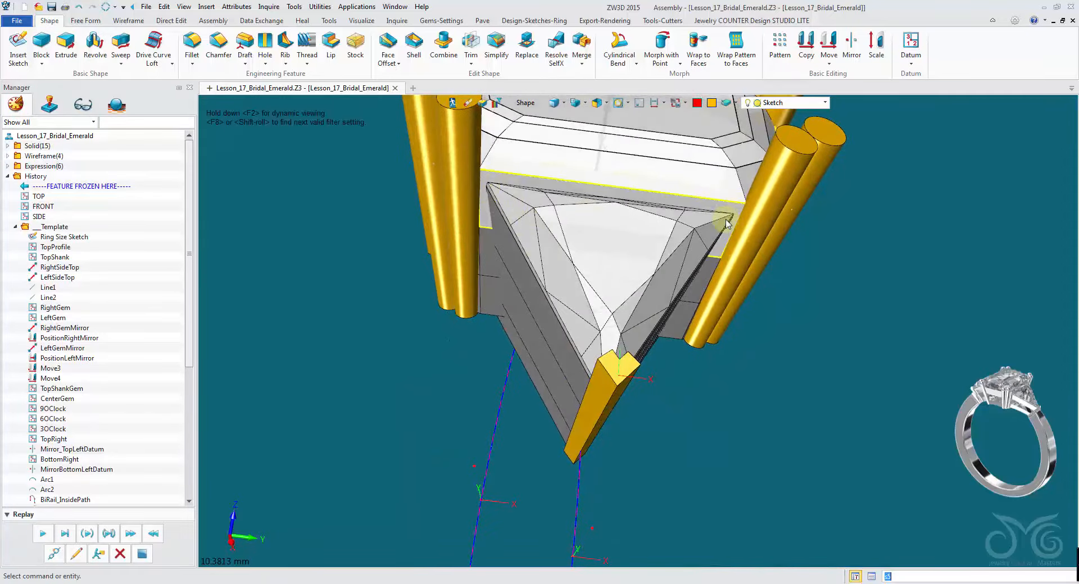
middle_drag(615, 265, 415, 477)
middle_drag(425, 469, 341, 236)
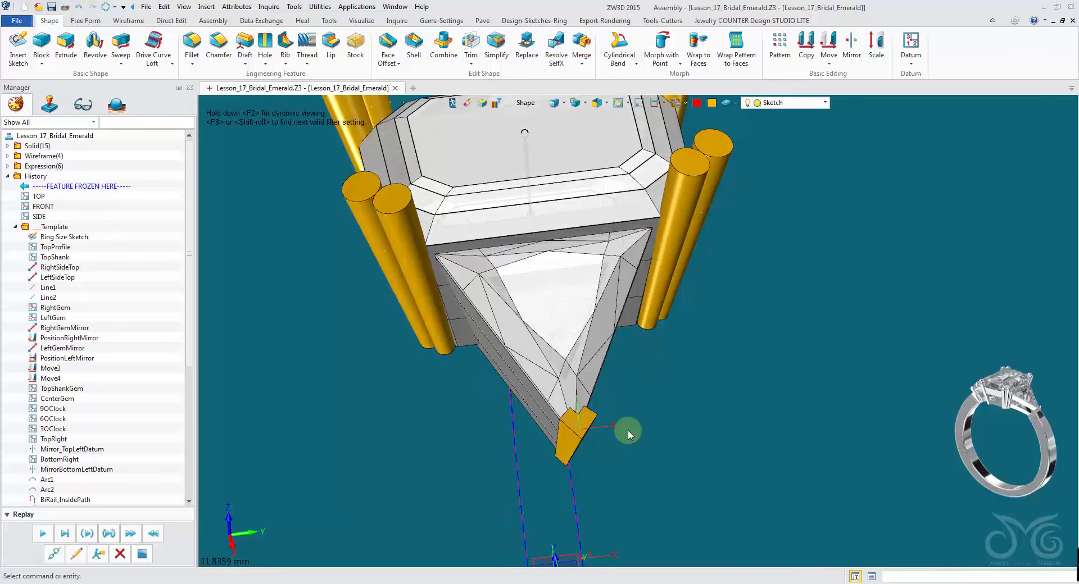
right_drag(628, 432, 569, 429)
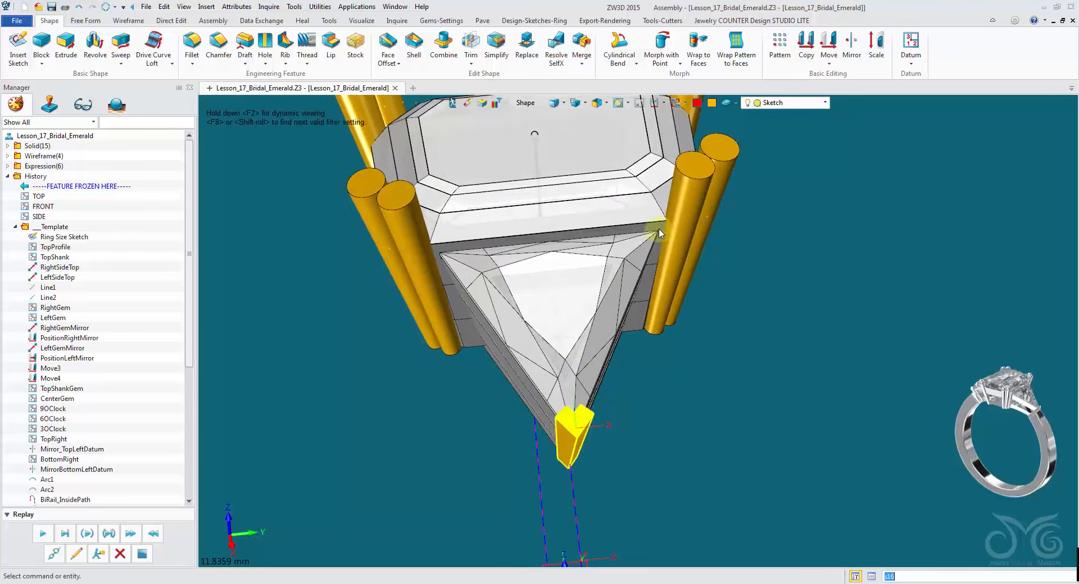
right_drag(554, 388, 616, 433)
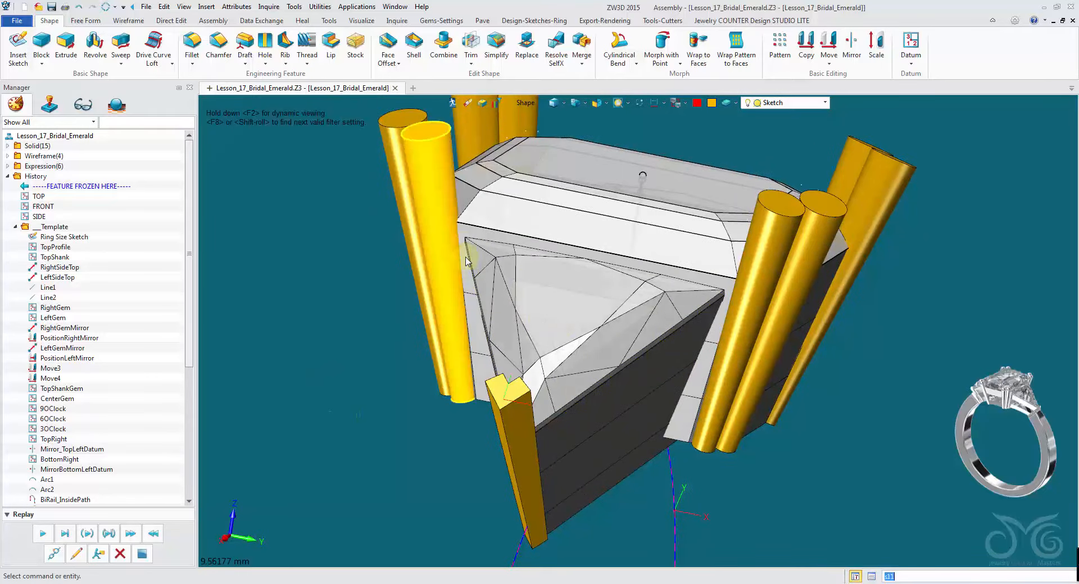
right_drag(614, 469, 877, 64)
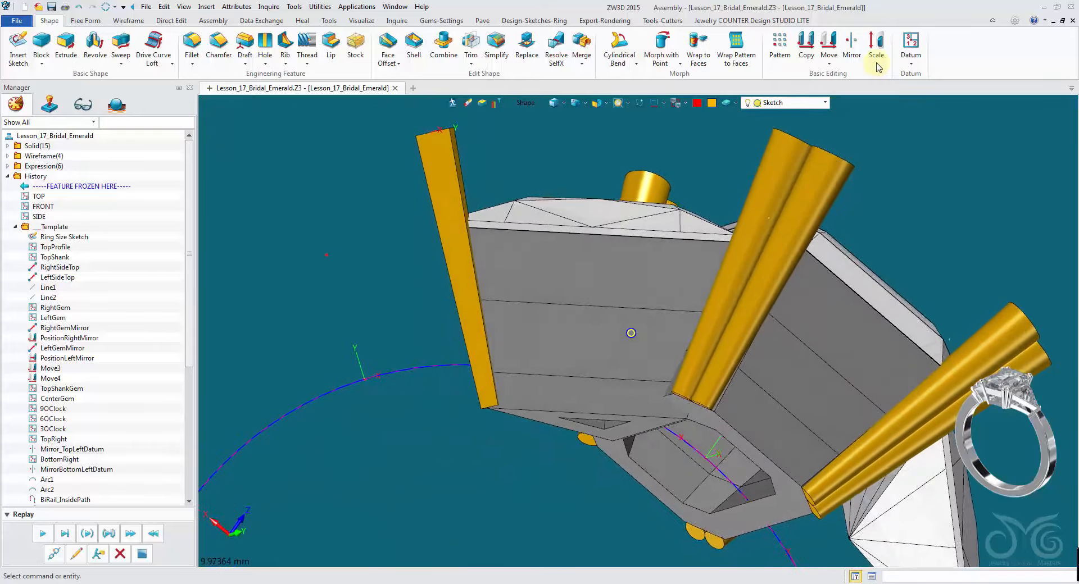
click(806, 44)
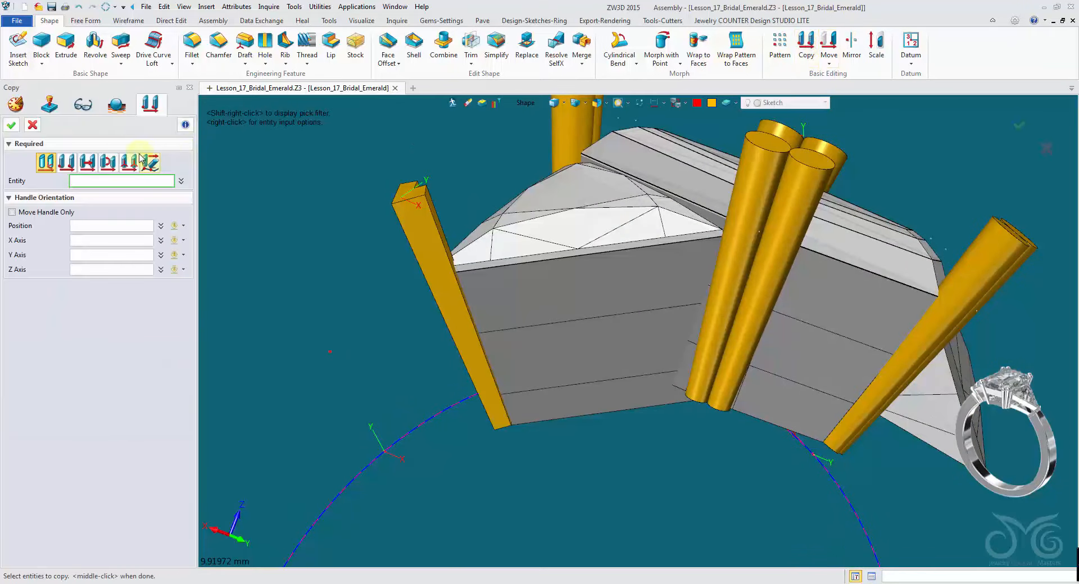
click(110, 163)
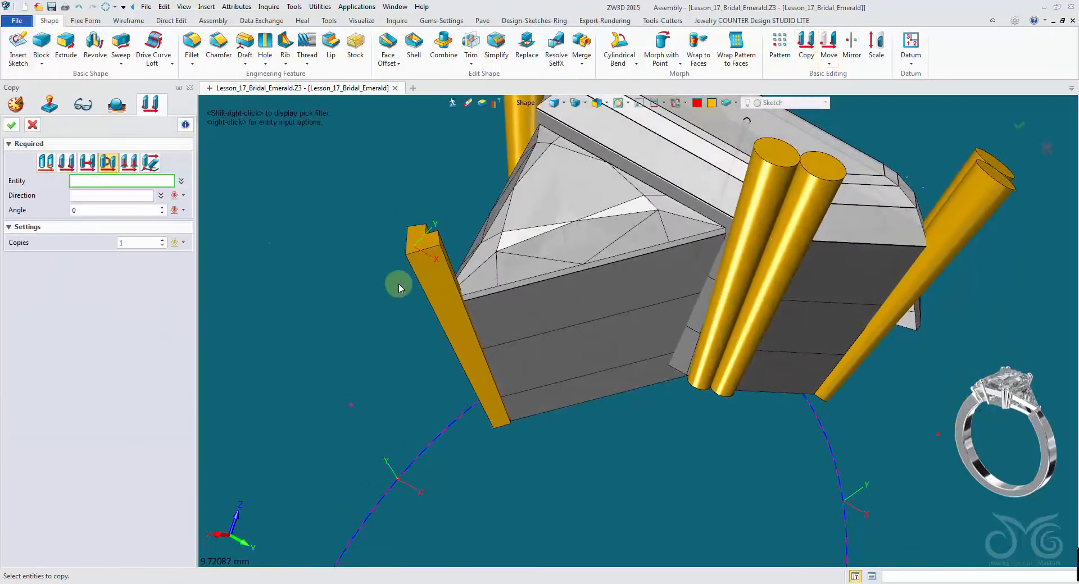
click(423, 283)
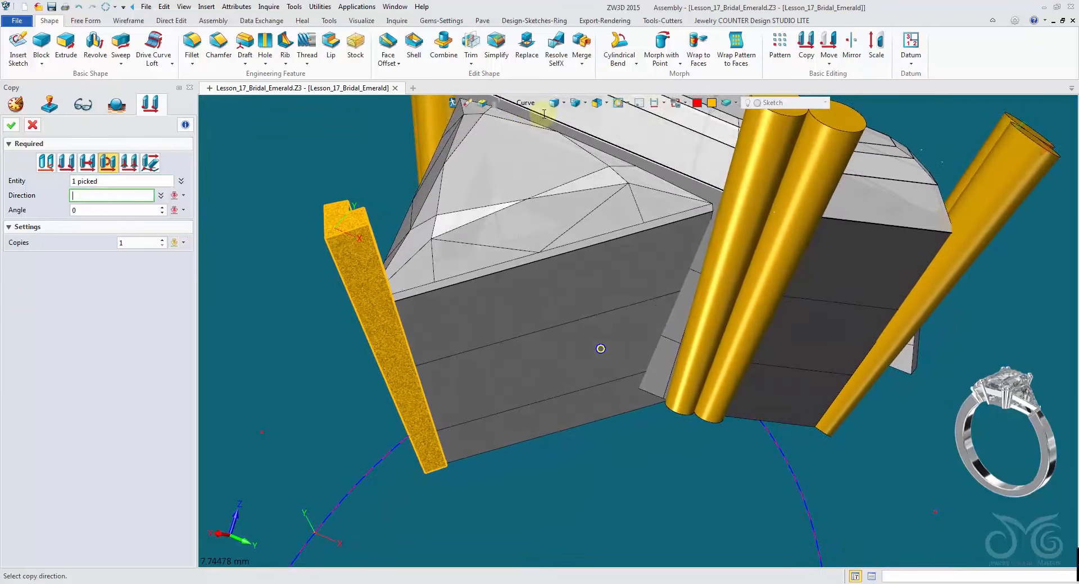
click(554, 105)
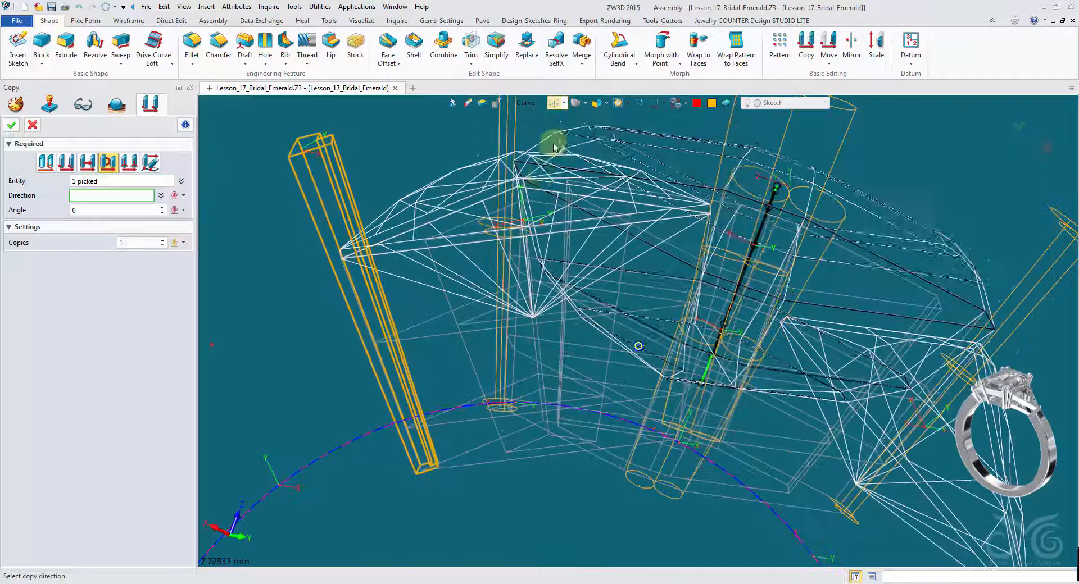
click(526, 197)
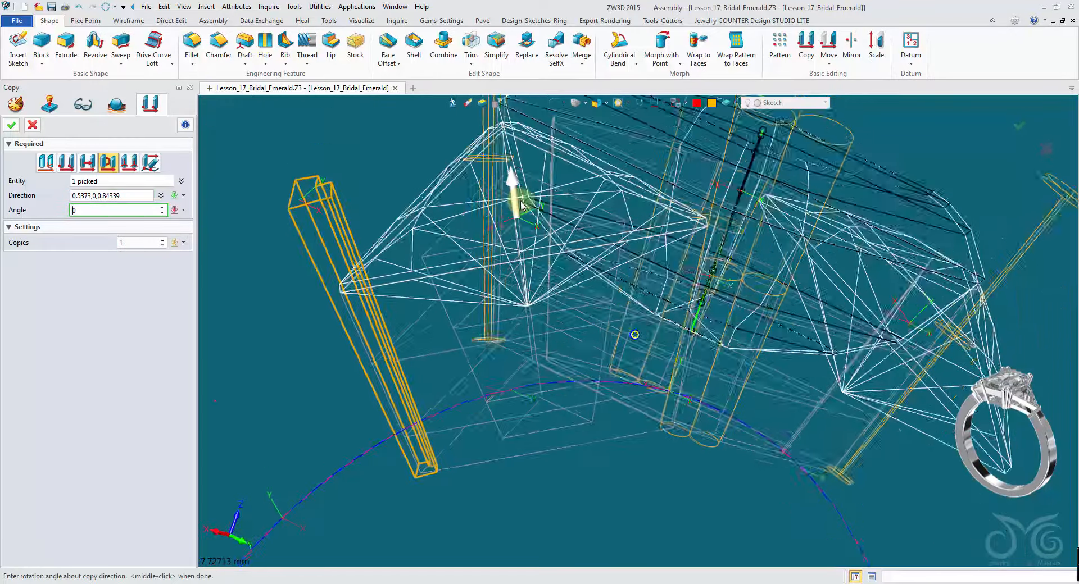
click(555, 103)
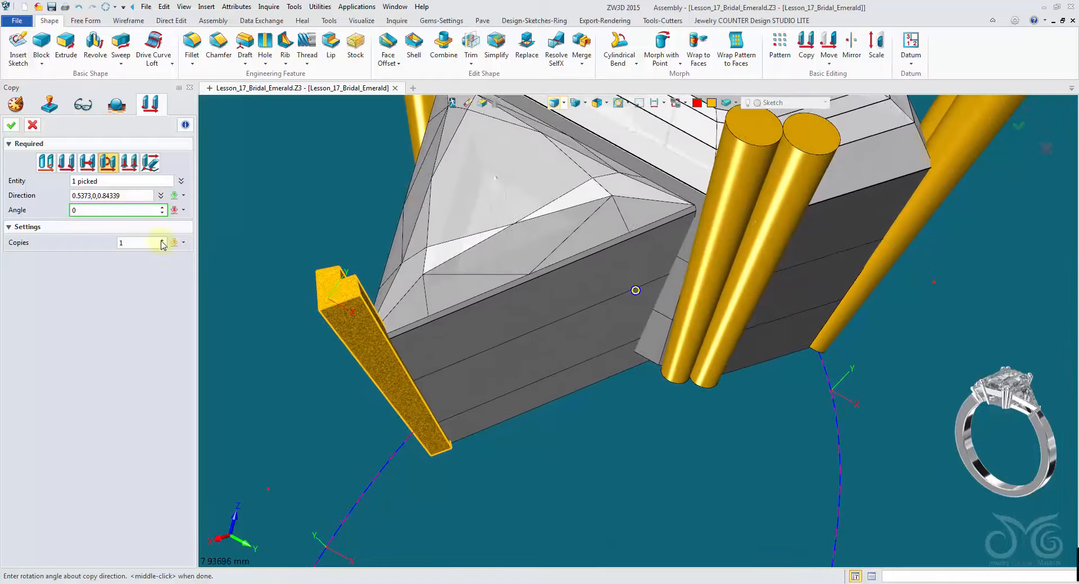
scroll(122, 214, up, 6)
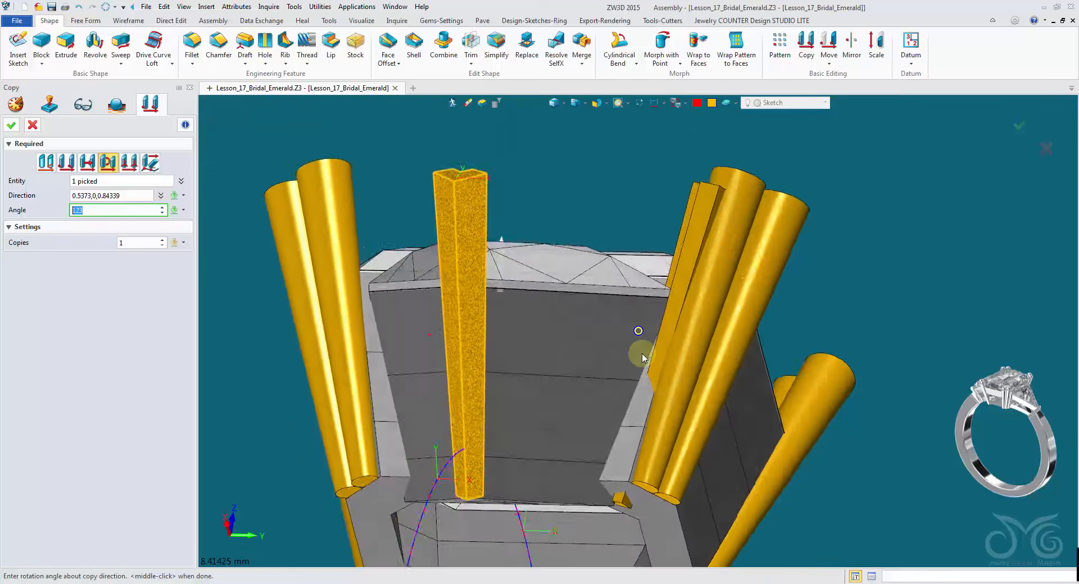
right_drag(644, 336, 664, 237)
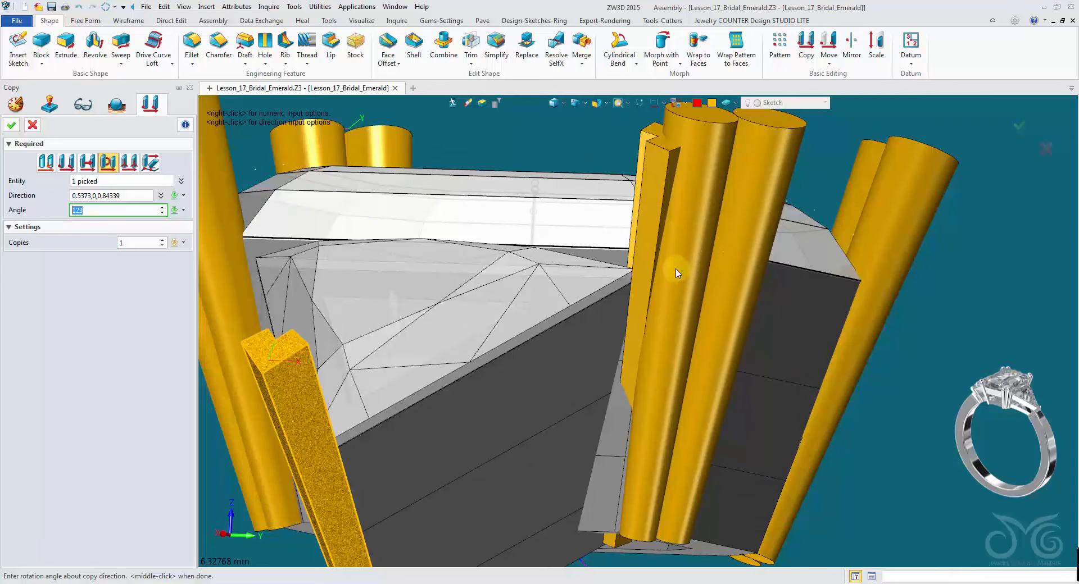
scroll(274, 345, down, 4)
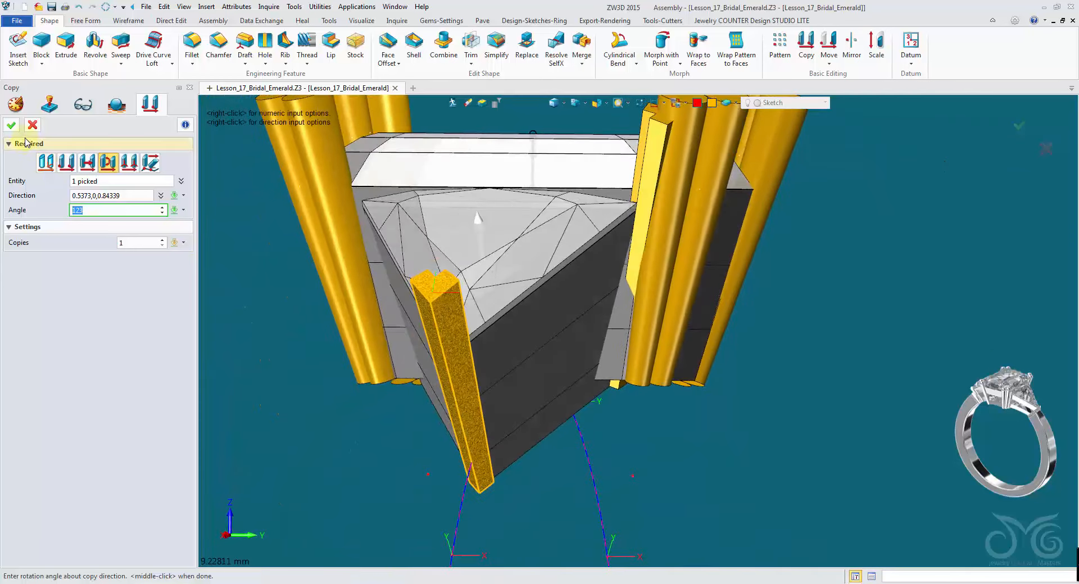
click(32, 126)
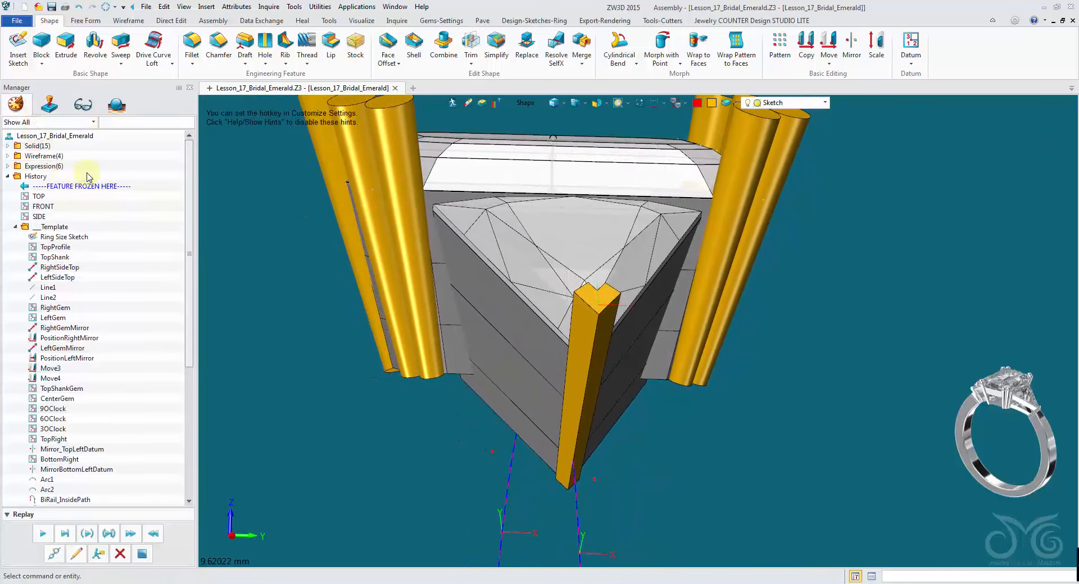
- Create an intersection curve between the round centre-stone prong and the adjacent trillion girdle face
scroll(415, 239, up, 3)
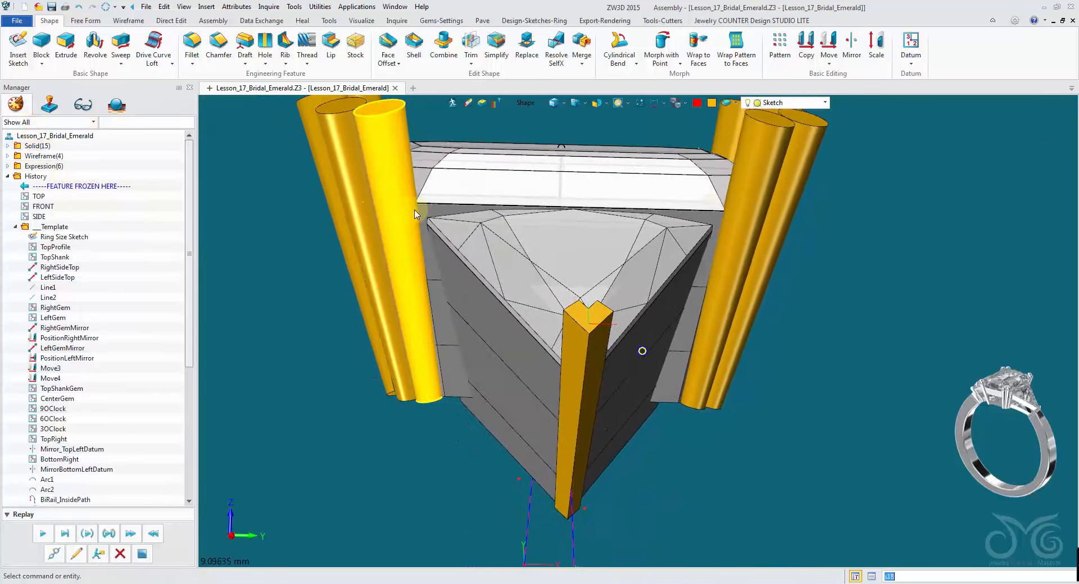
scroll(412, 252, up, 3)
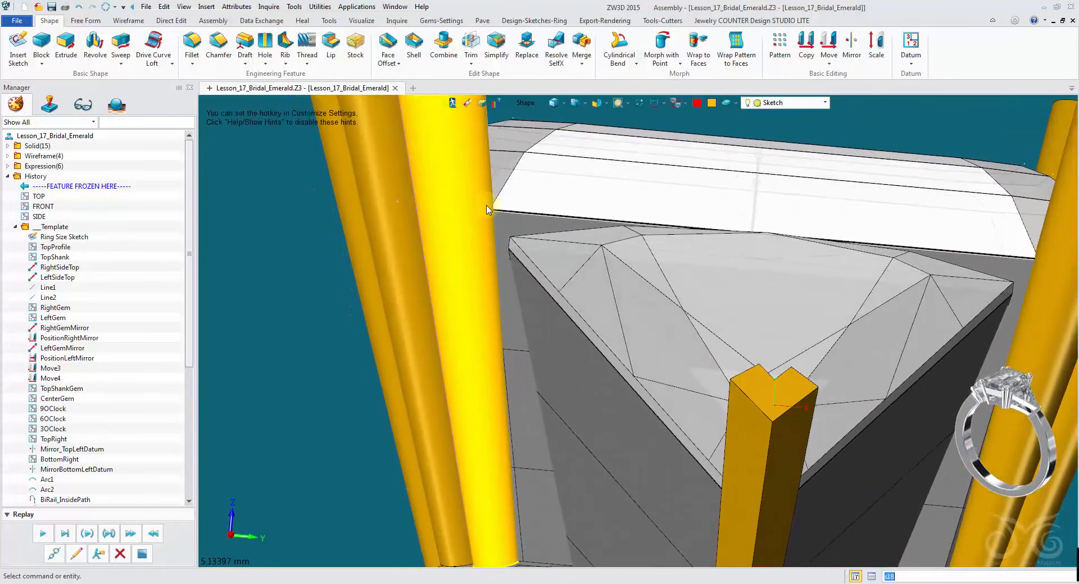
click(130, 22)
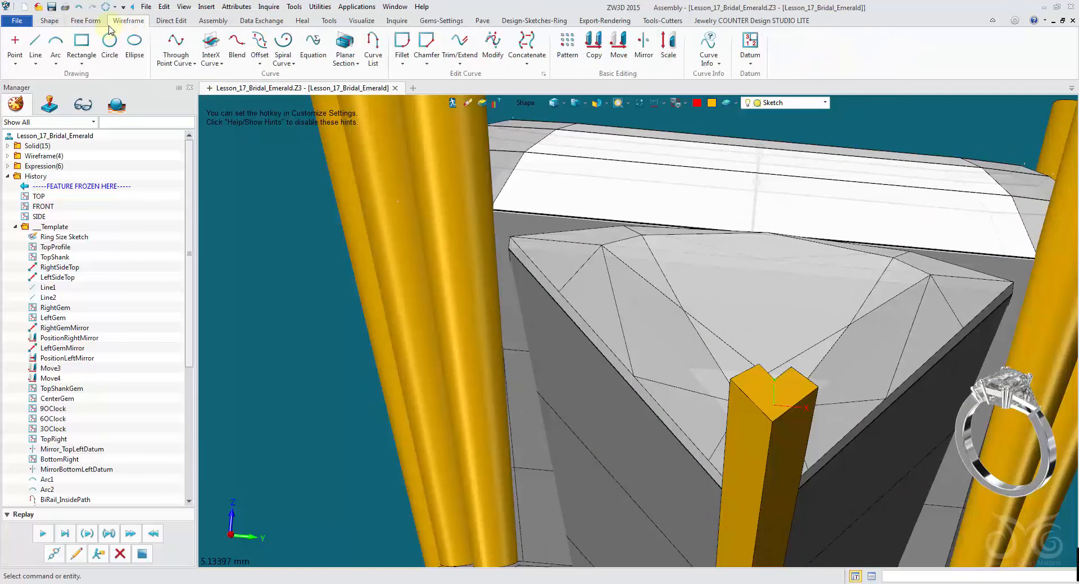
click(211, 60)
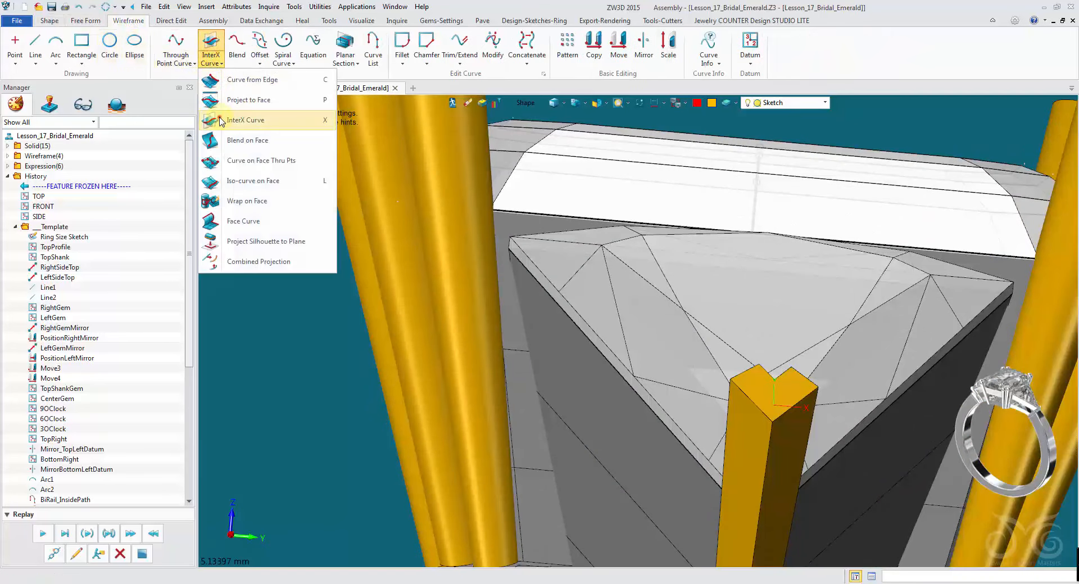
click(246, 120)
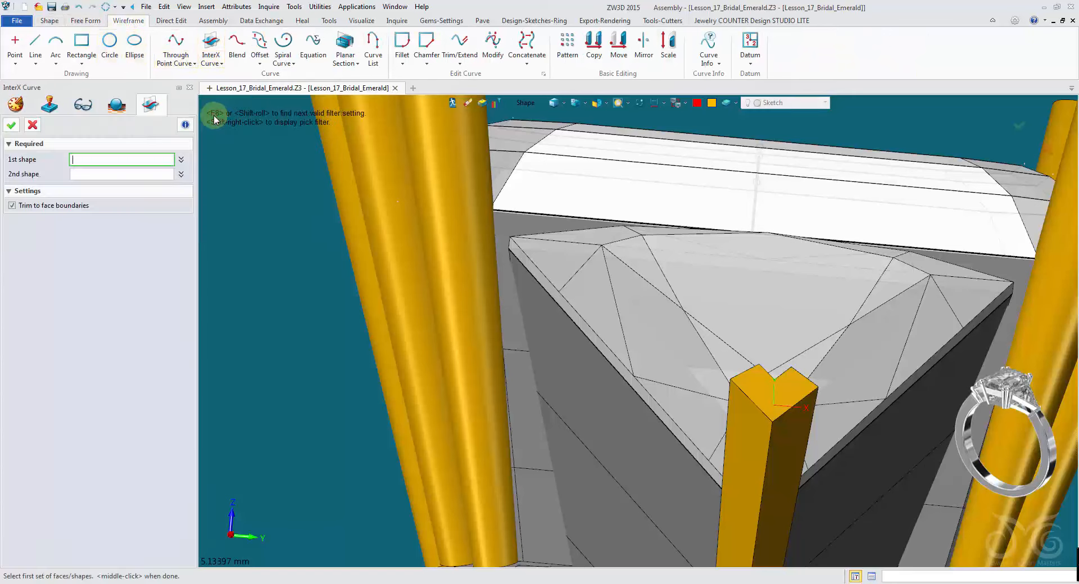
click(525, 104)
click(550, 170)
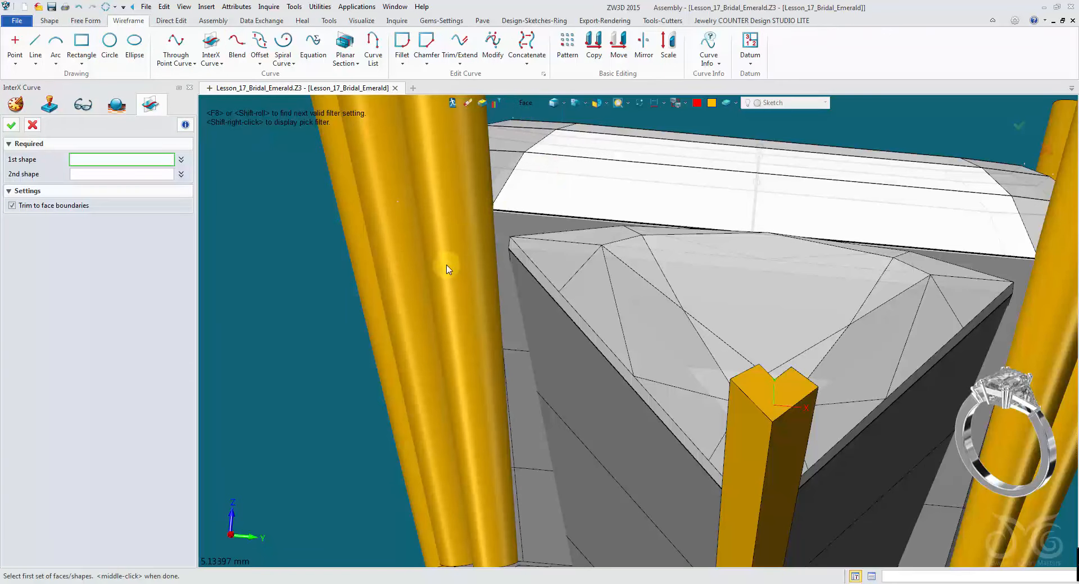
click(446, 267)
click(109, 175)
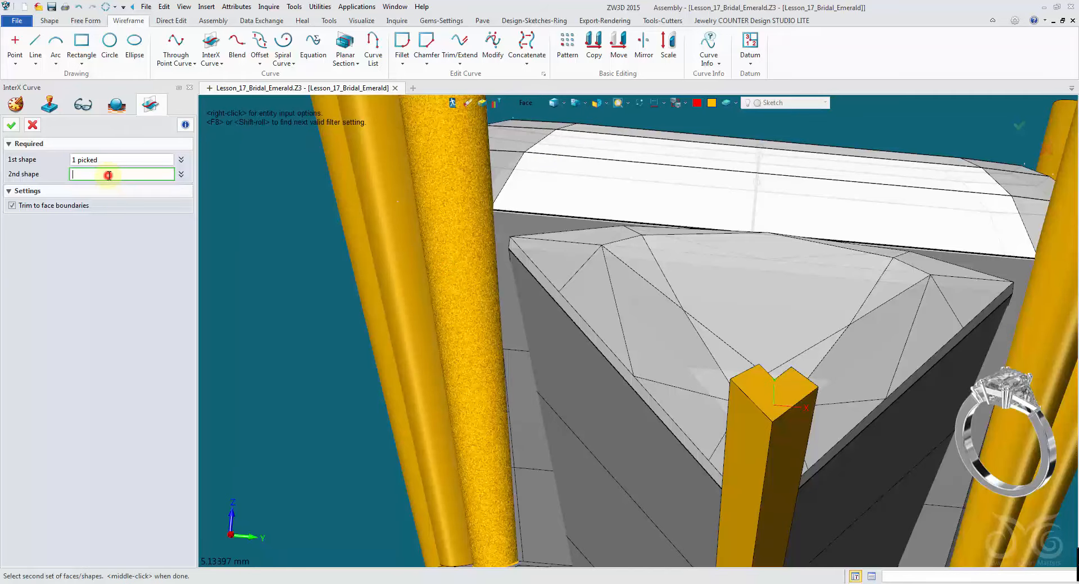
right_drag(289, 247, 450, 241)
click(480, 231)
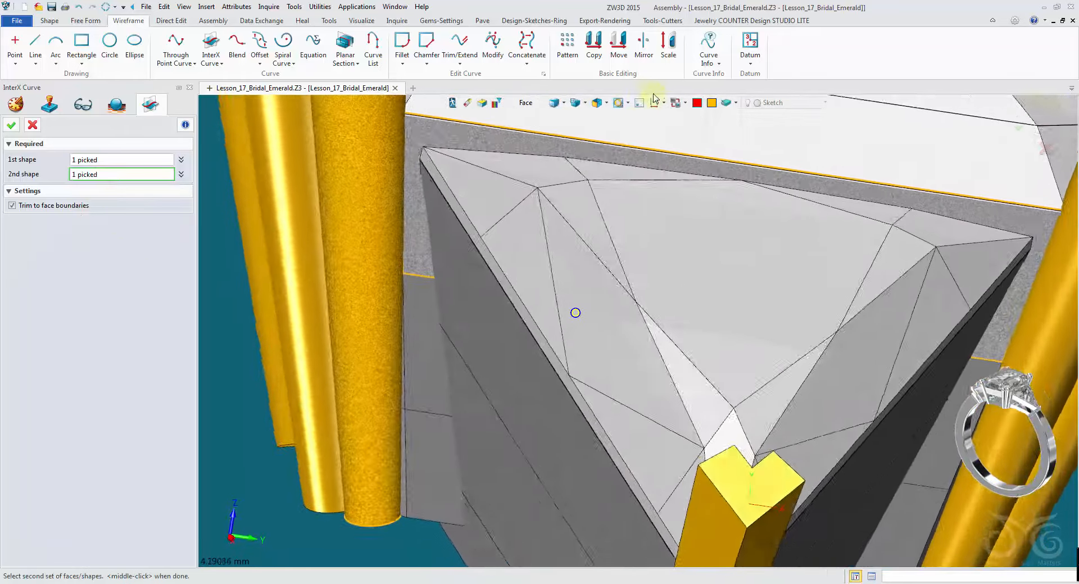
click(698, 105)
click(704, 119)
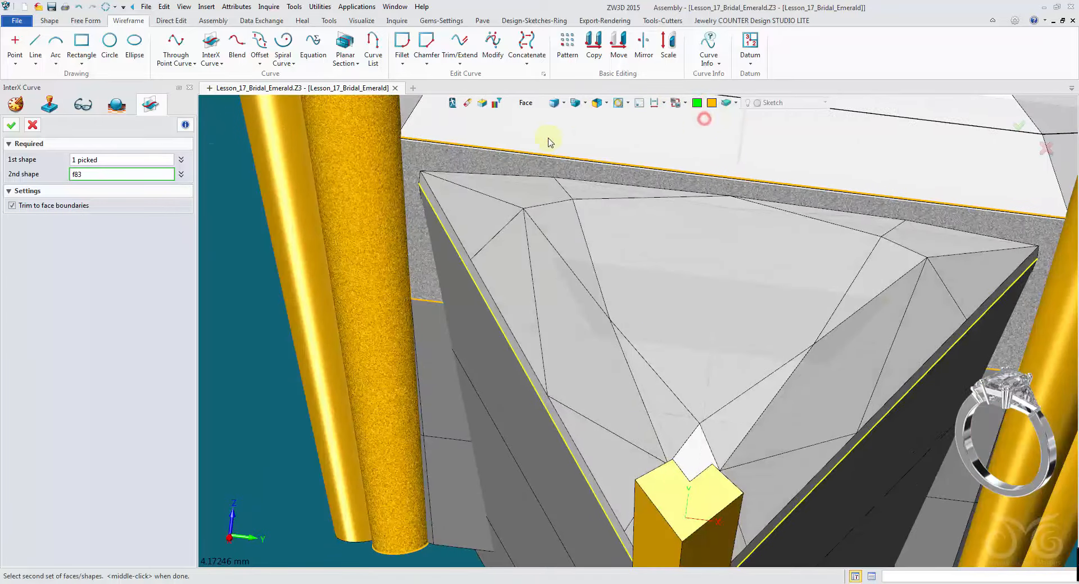
click(11, 126)
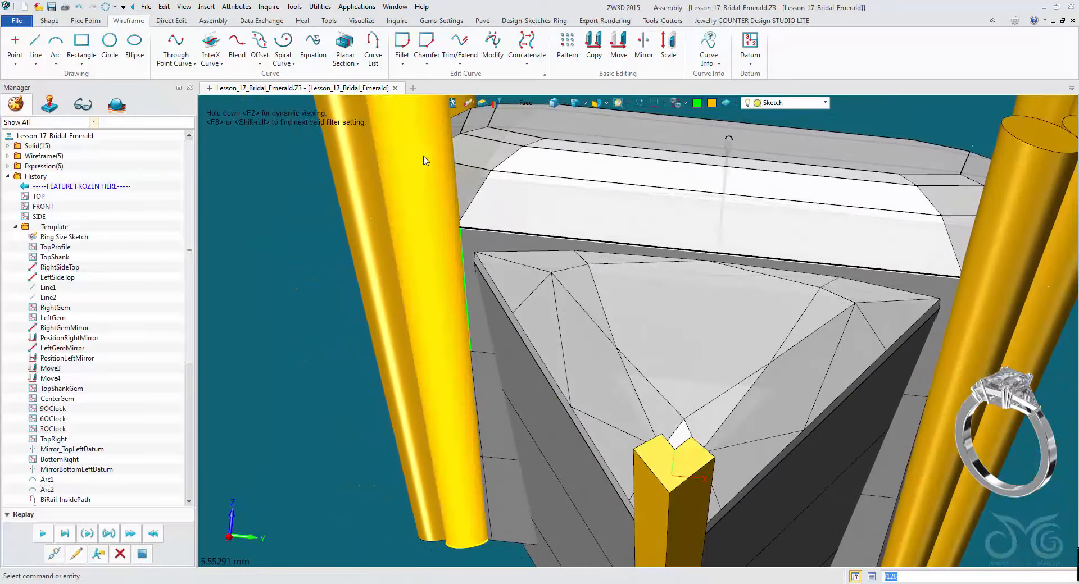
- Hide the round prong beside the trillion to expose the new intersection curve
click(526, 103)
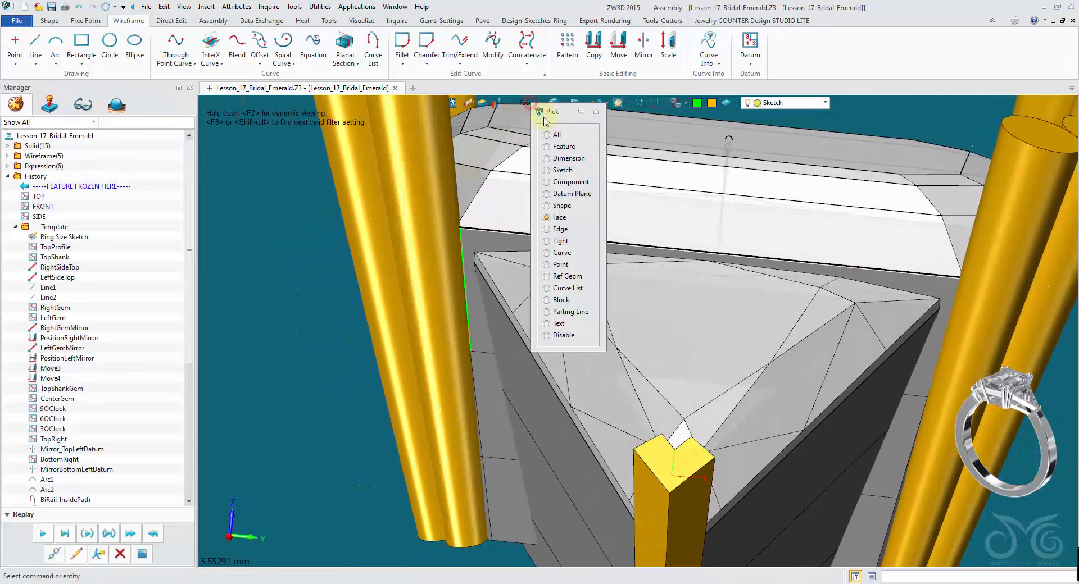
click(564, 205)
right_click(425, 174)
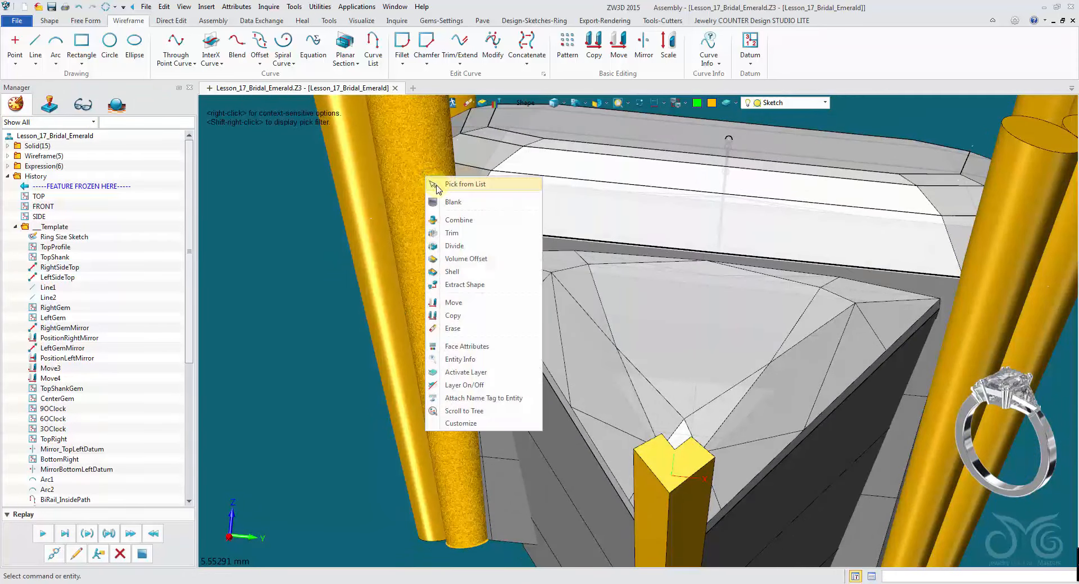
click(440, 199)
right_drag(440, 199, 445, 243)
scroll(432, 239, up, 3)
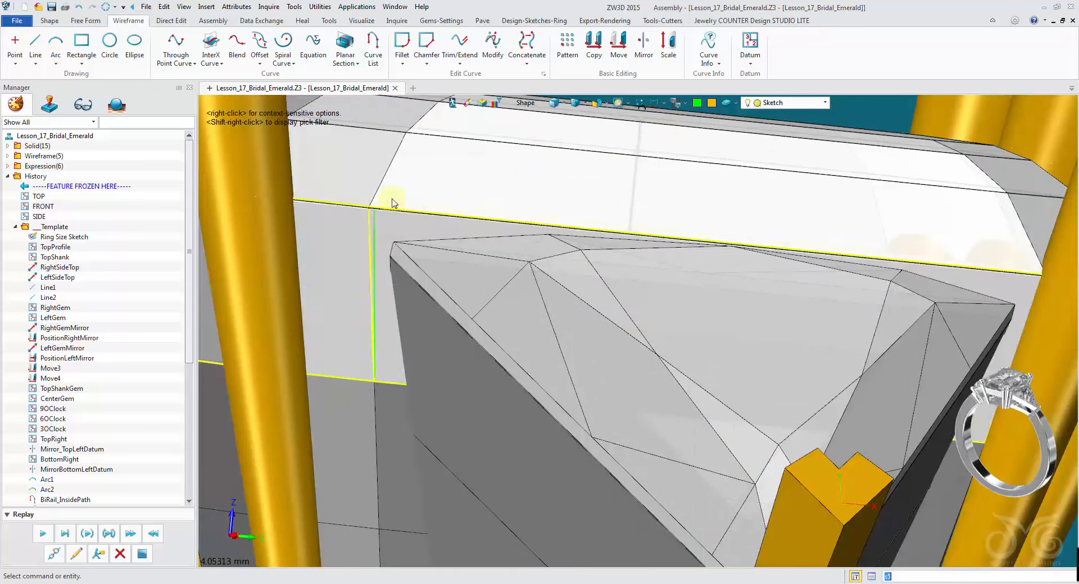
scroll(368, 202, down, 4)
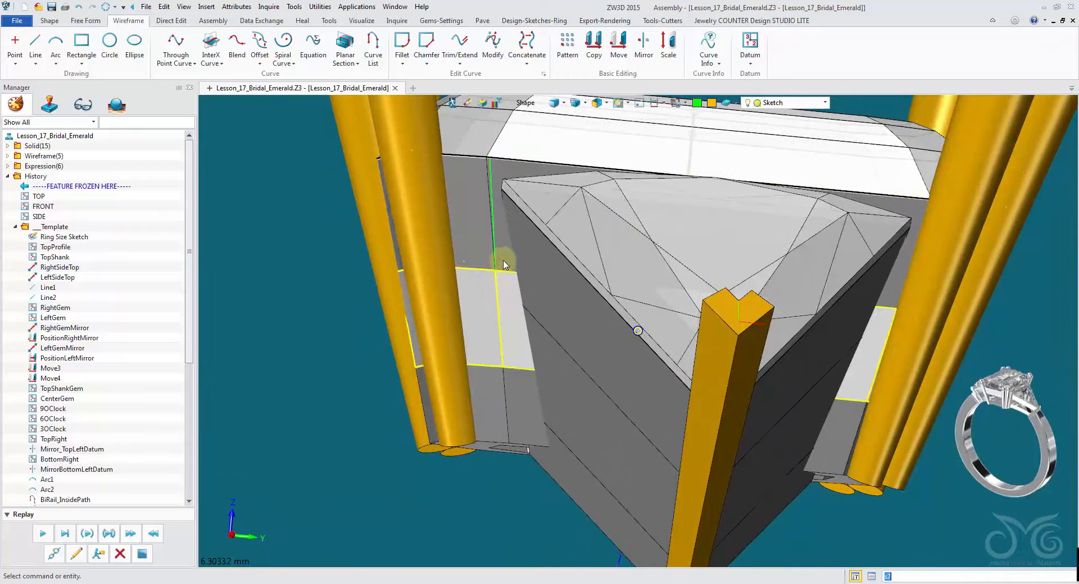
right_drag(501, 258, 436, 270)
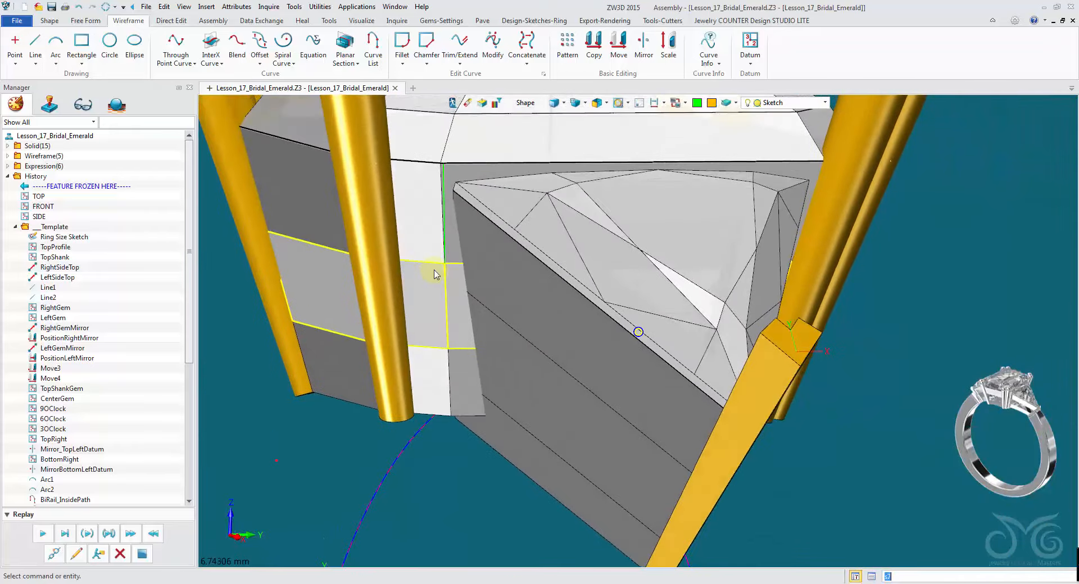
scroll(434, 264, up, 3)
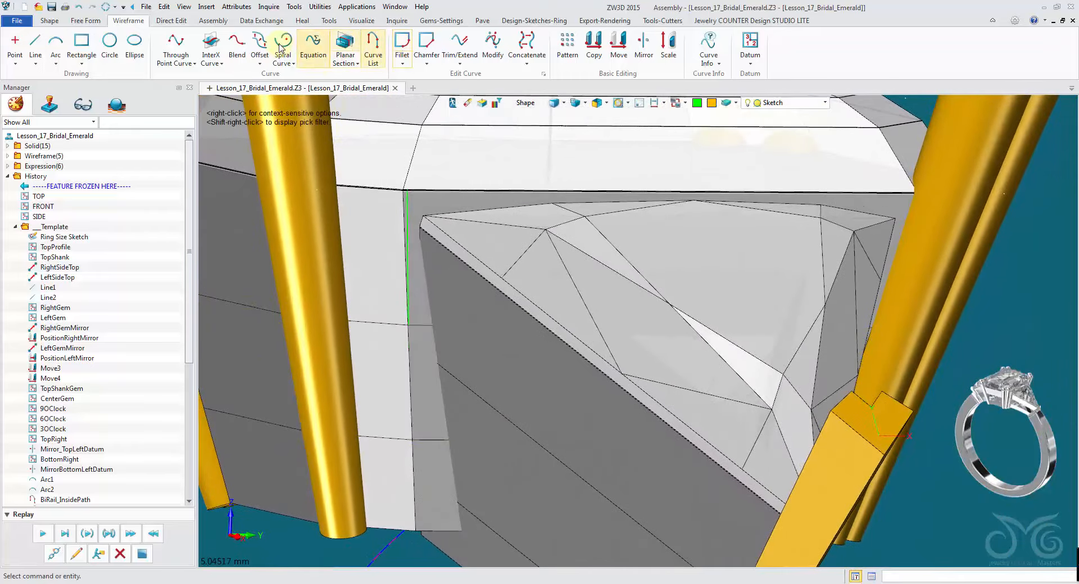
- Extend the intersection curve upward by about 1.5 mm with Trim/Extend, linear extension
click(471, 45)
scroll(448, 217, up, 2)
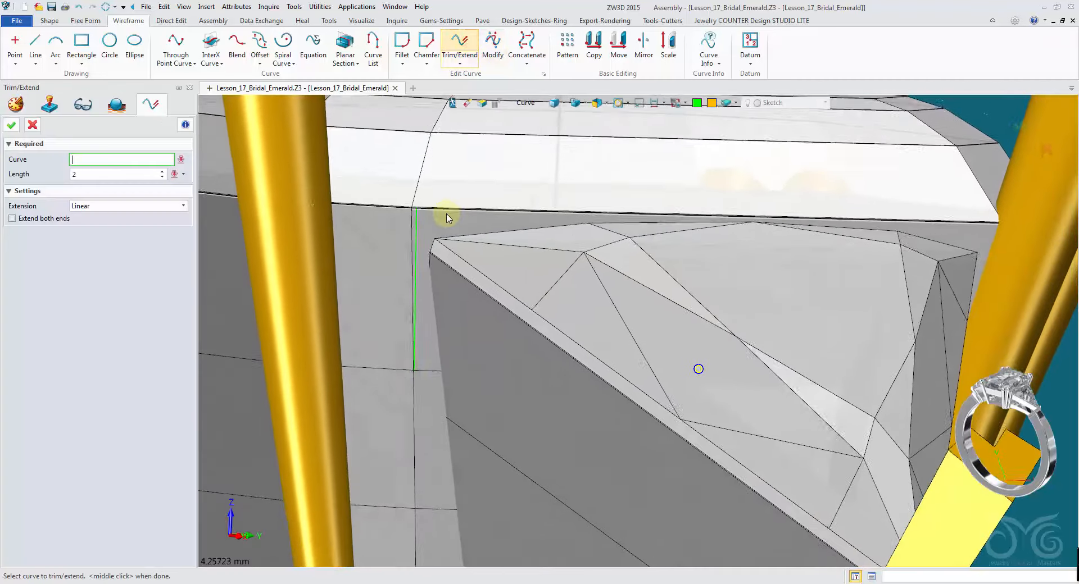
click(423, 221)
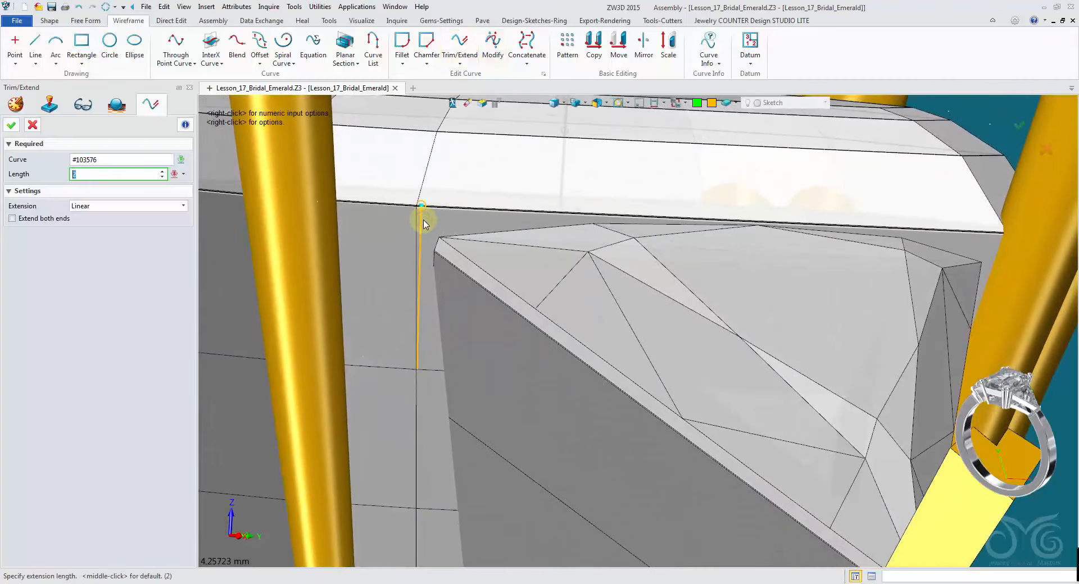
scroll(639, 330, down, 3)
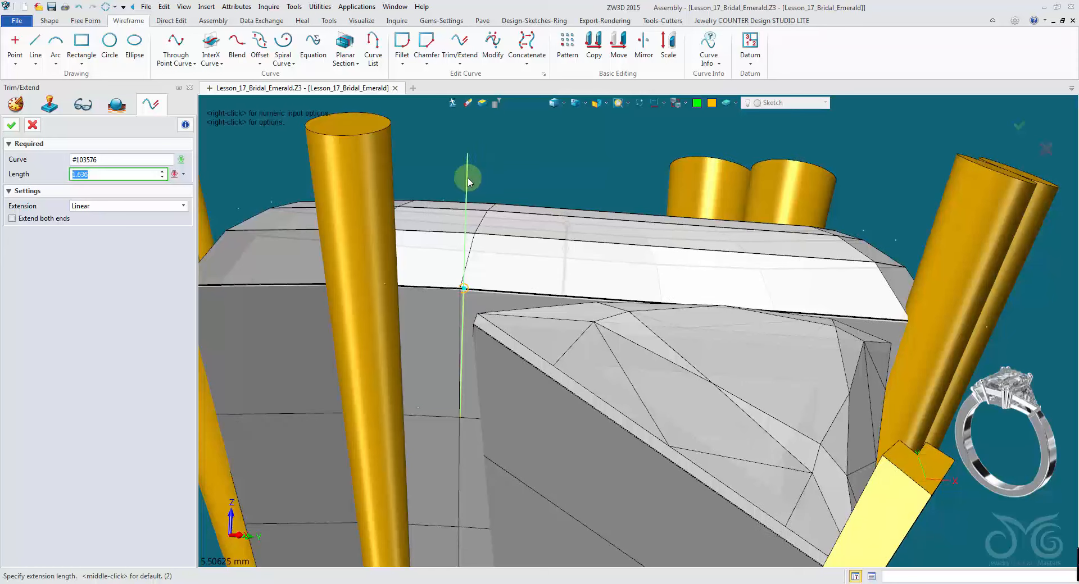
click(470, 165)
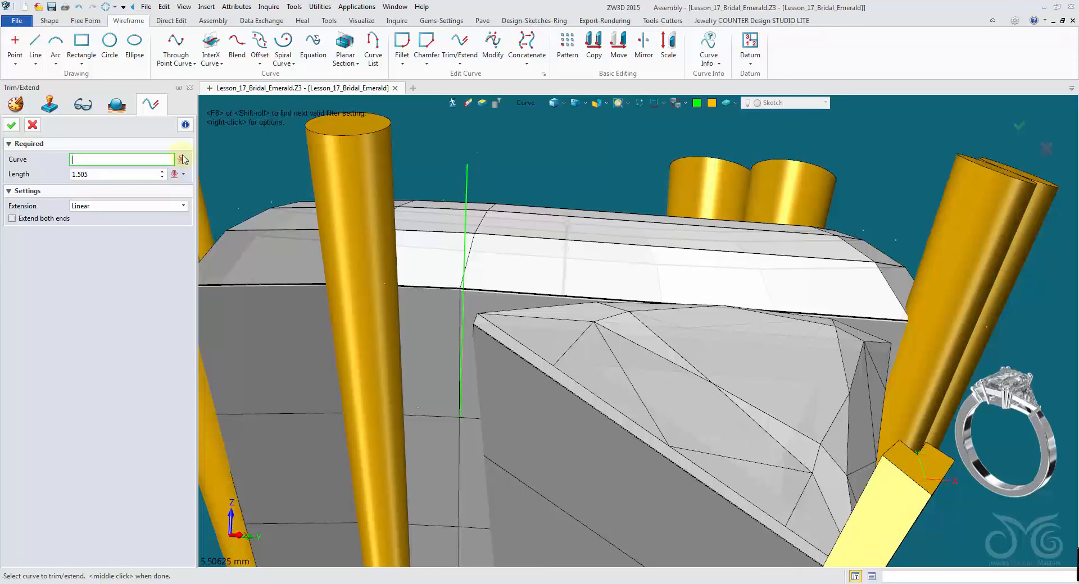
- Extend the other end of the intersection curve downward by about 2.7 mm with linear Trim/Extend
right_drag(381, 203, 467, 274)
scroll(467, 274, up, 1)
scroll(445, 307, up, 1)
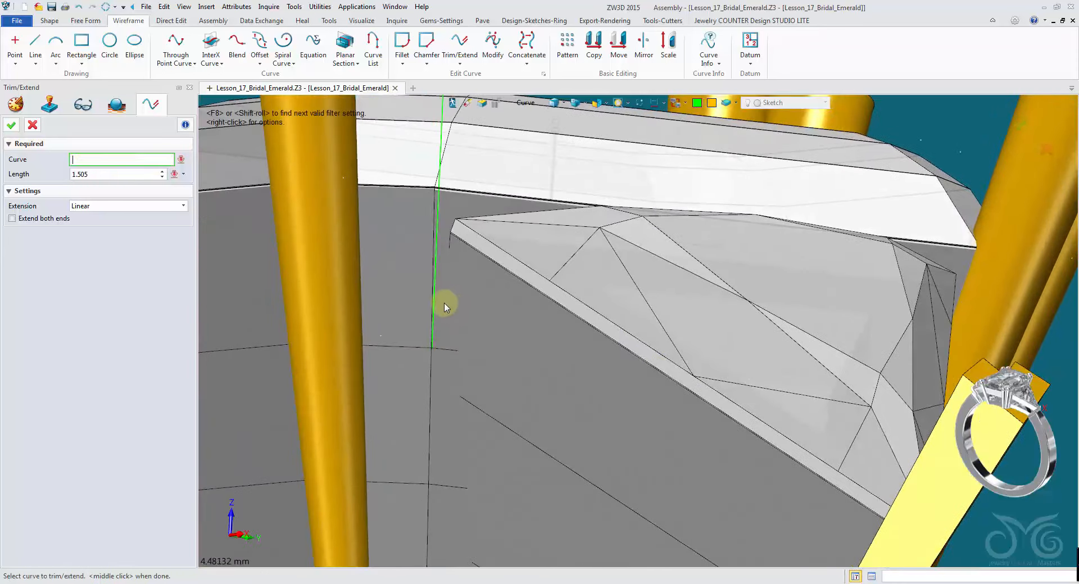
click(437, 312)
right_drag(437, 309, 448, 259)
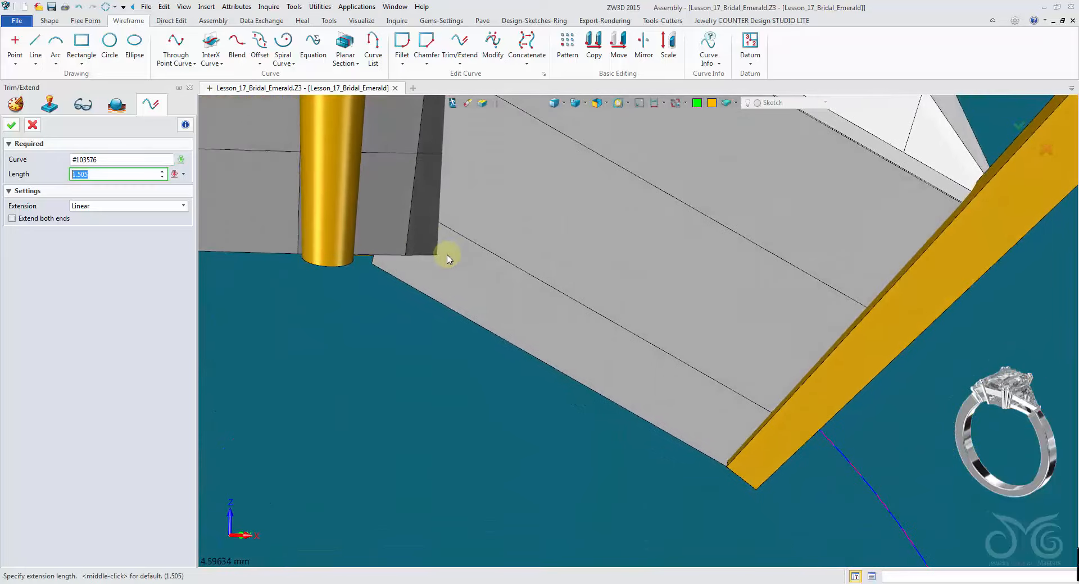
click(415, 289)
right_drag(365, 303, 65, 149)
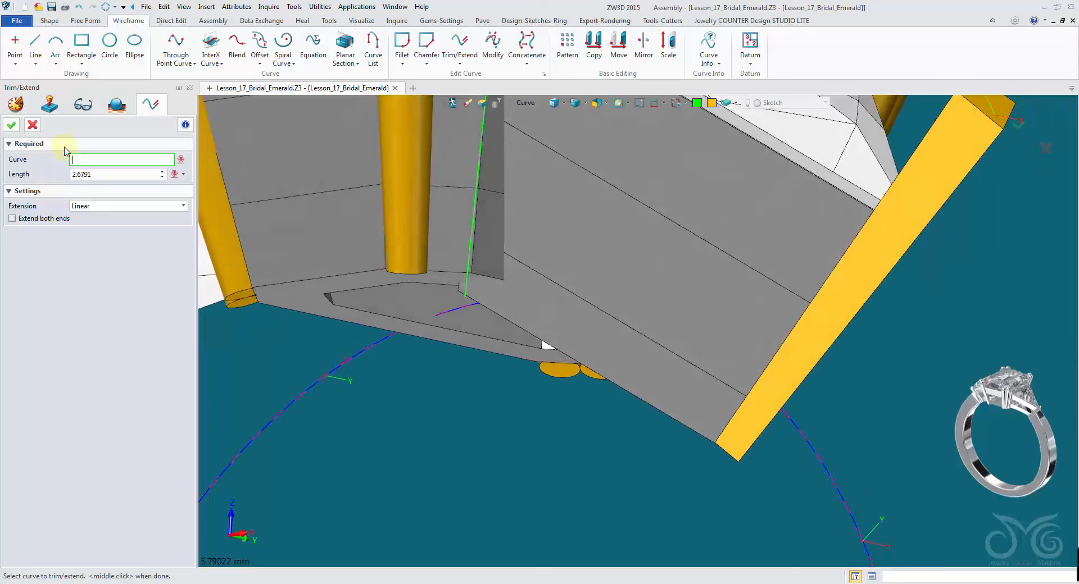
click(32, 127)
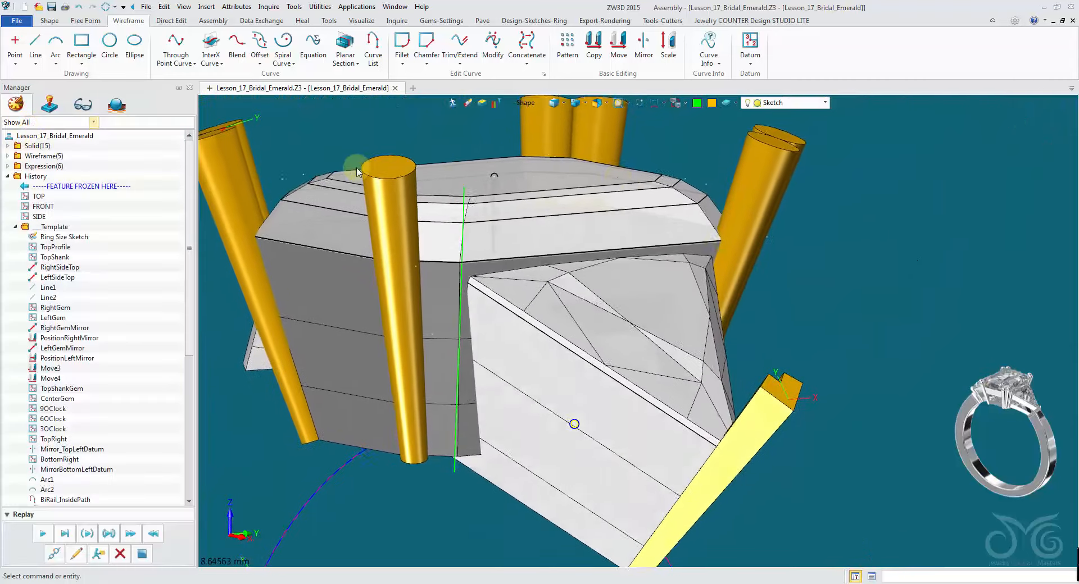
- Insert a datum on the intersection curve at the trillion corner, rotated 180° about Y and -30° about Z
right_click(921, 231)
click(961, 281)
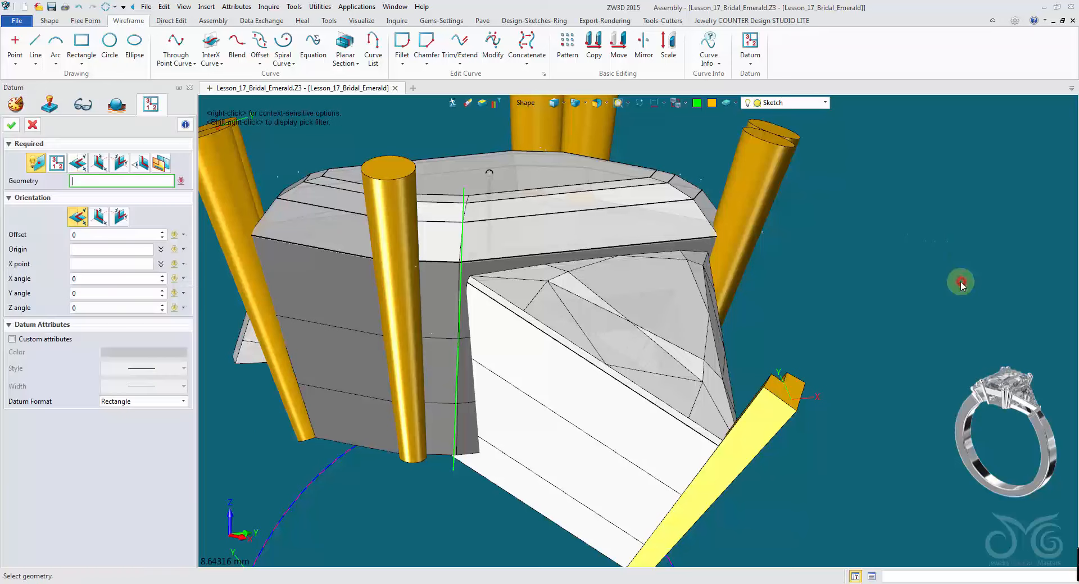
click(478, 207)
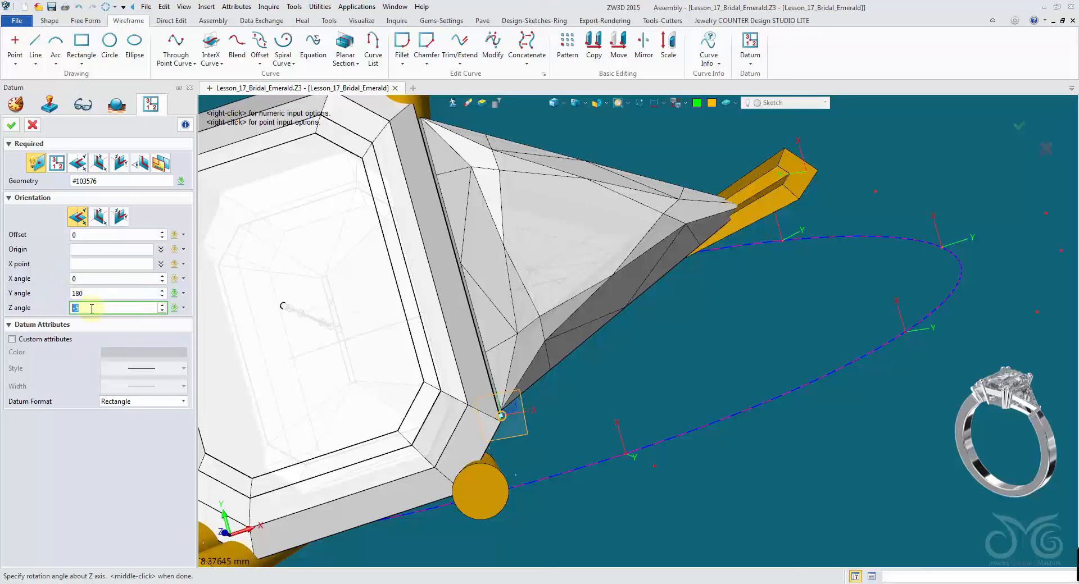
scroll(92, 308, down, 1)
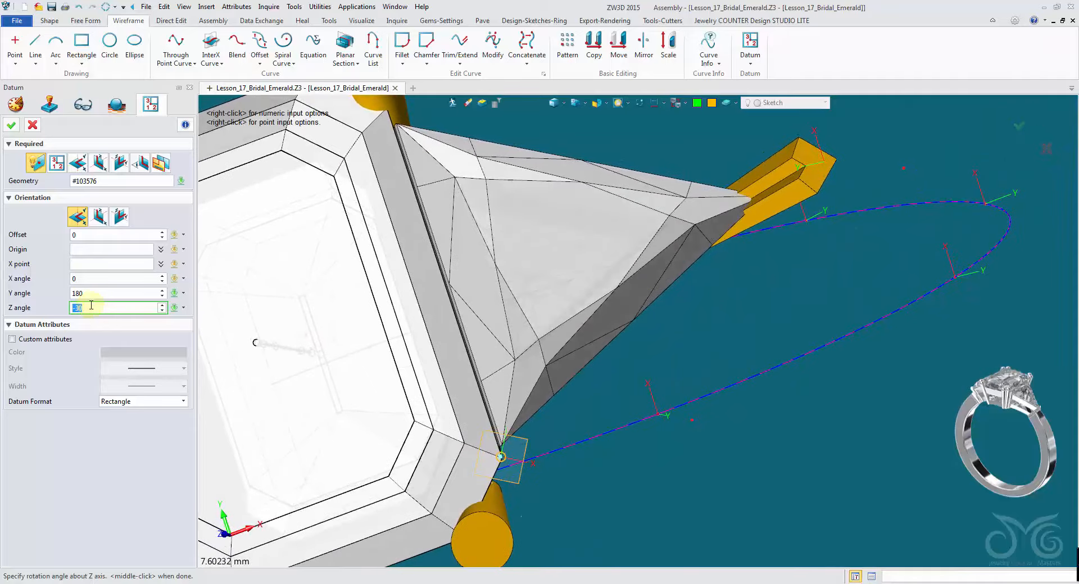
click(12, 125)
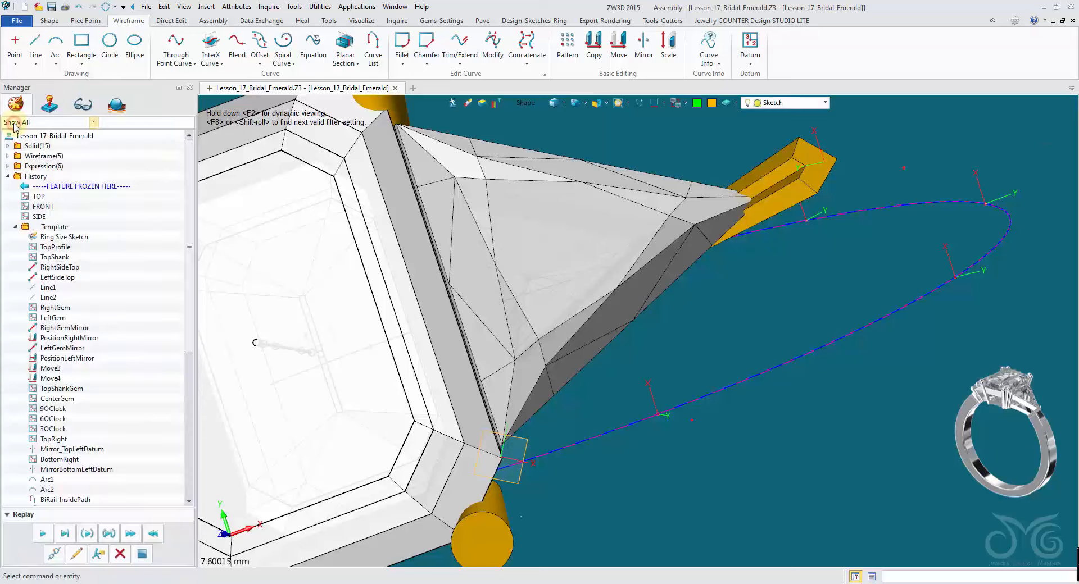
- Insert a datum on the extended curve with Y angle 180 and Z angle -30, formatted as X-Y axes
right_click(648, 372)
click(646, 368)
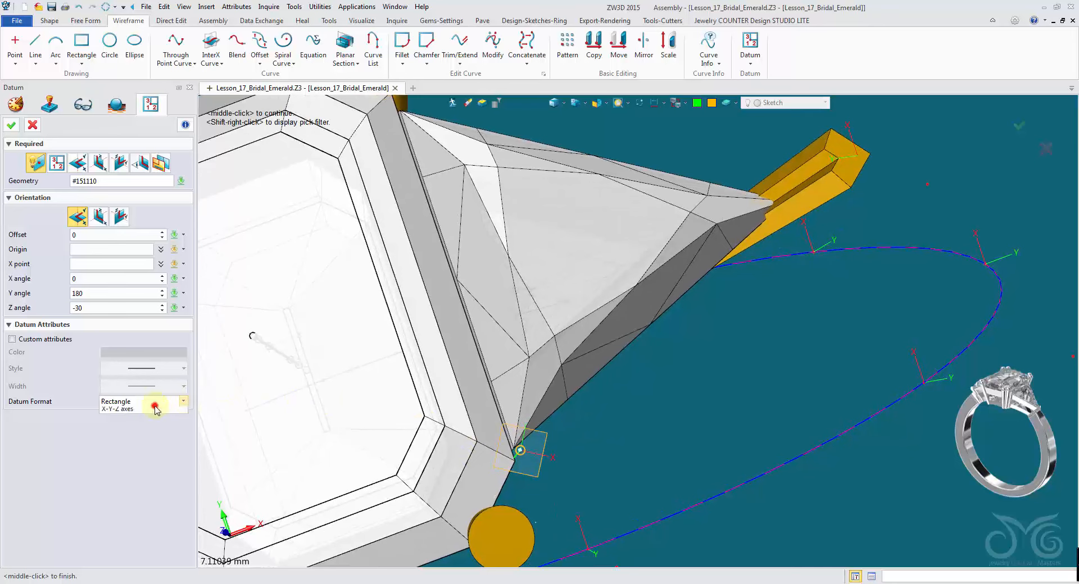
click(167, 413)
right_drag(646, 475, 605, 421)
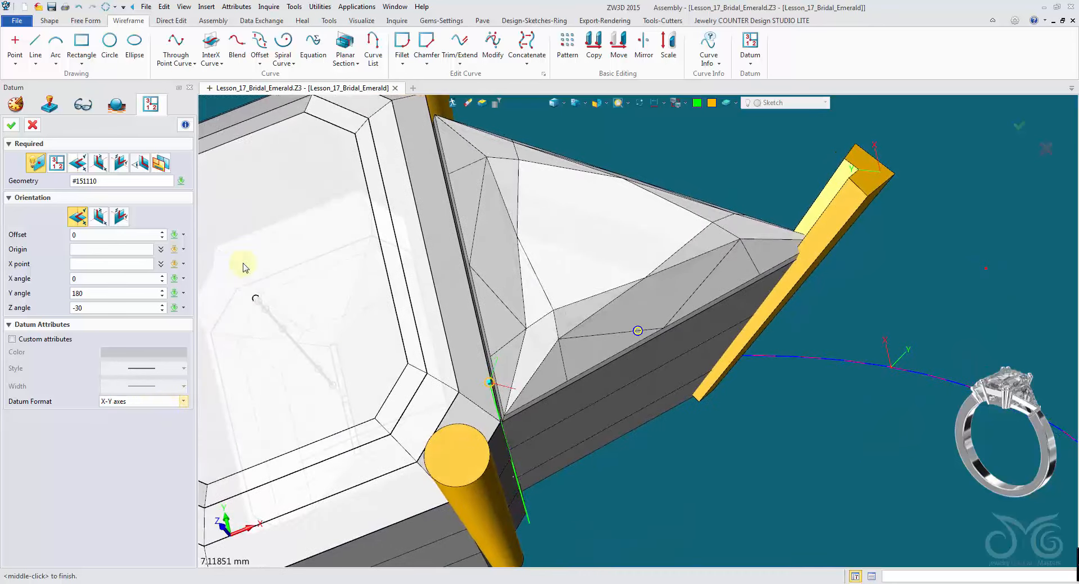
click(18, 124)
- Place a rounded-triangle prong profile on the new datum with the Prongs tool
right_drag(606, 342, 609, 312)
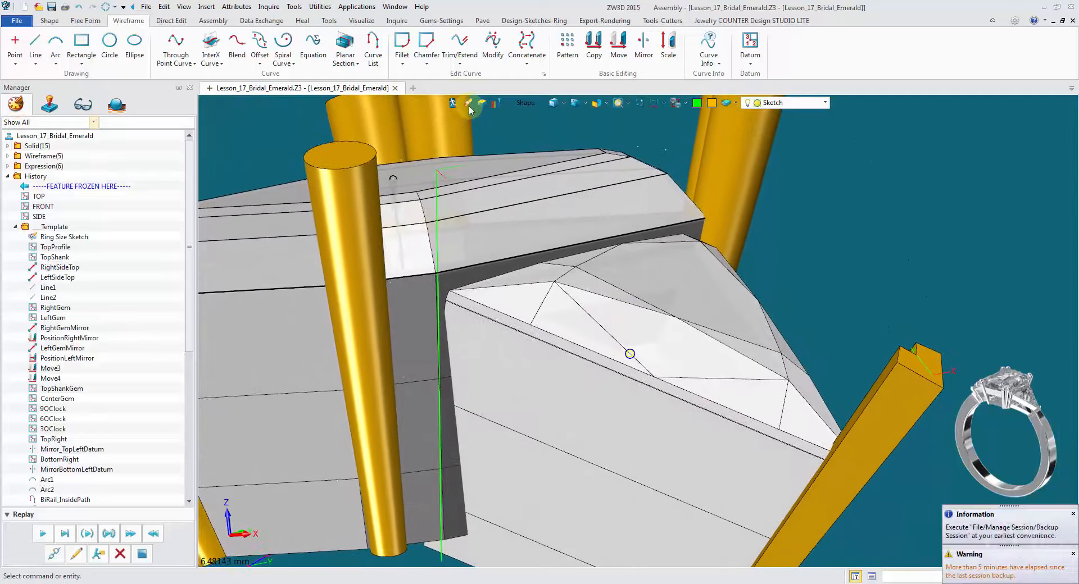
click(469, 106)
click(448, 23)
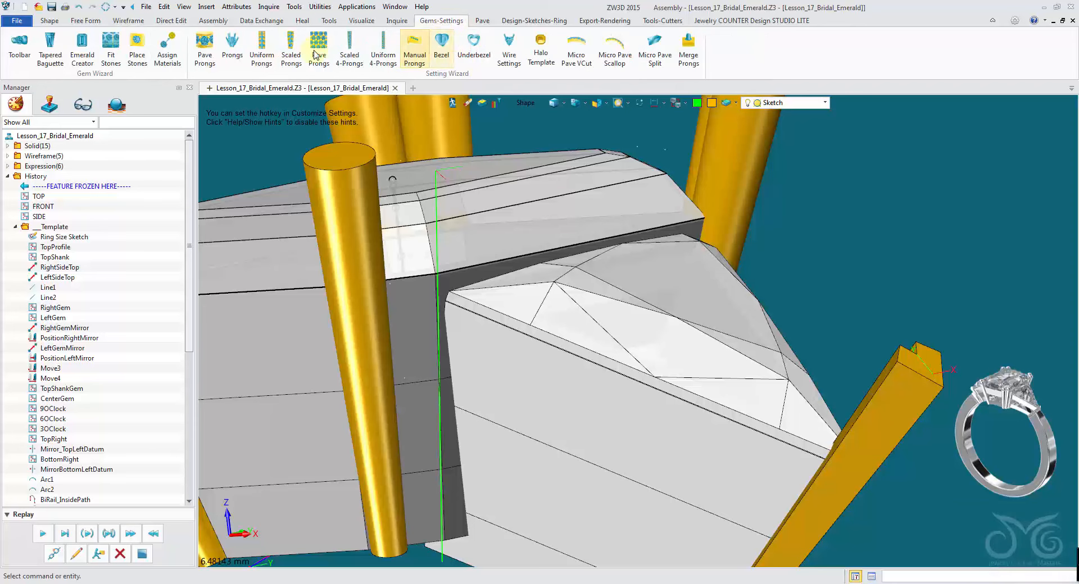
click(241, 52)
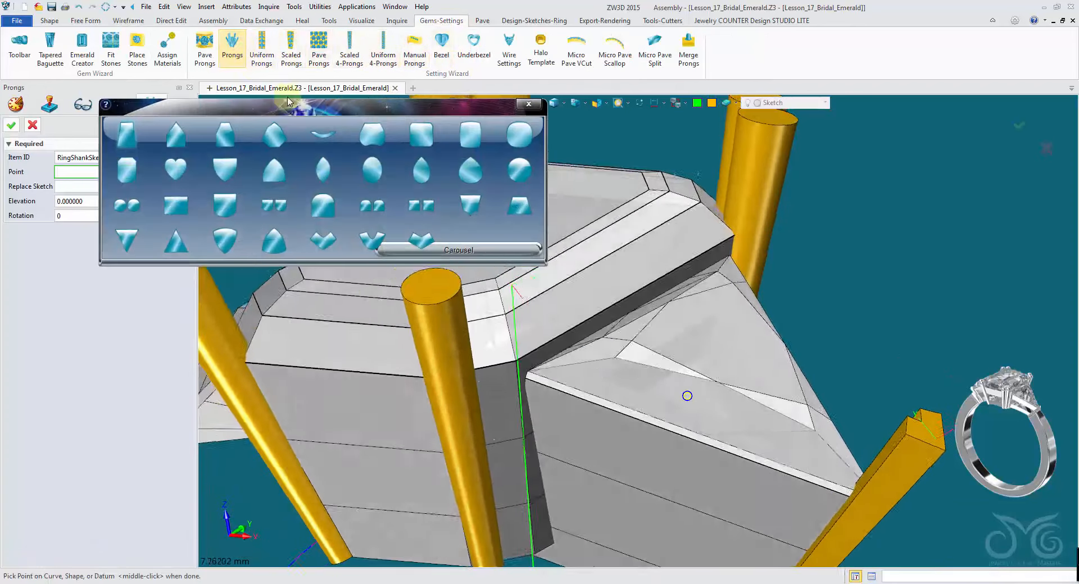
drag(322, 109, 297, 57)
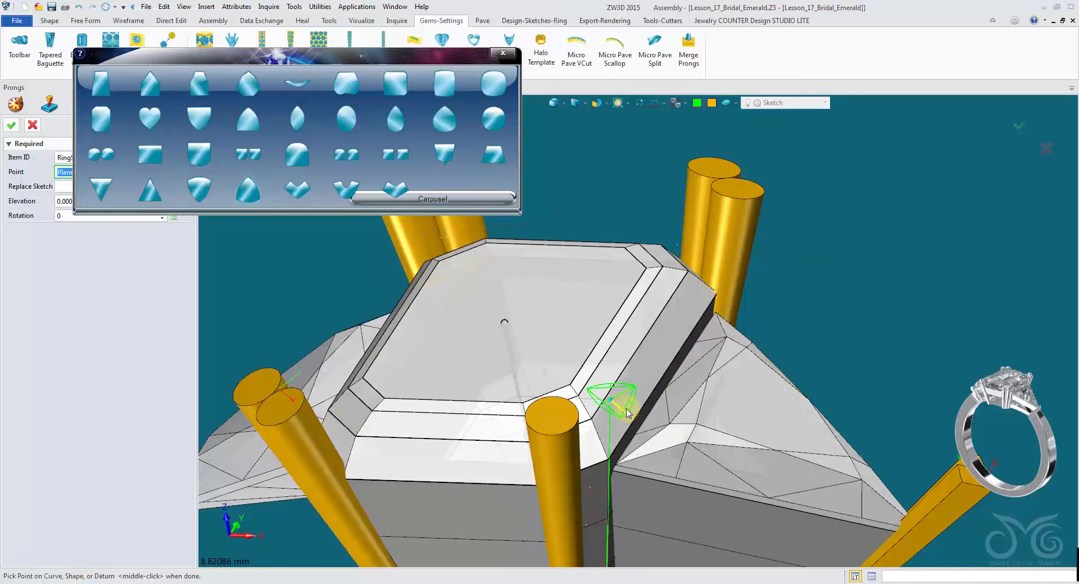
click(12, 125)
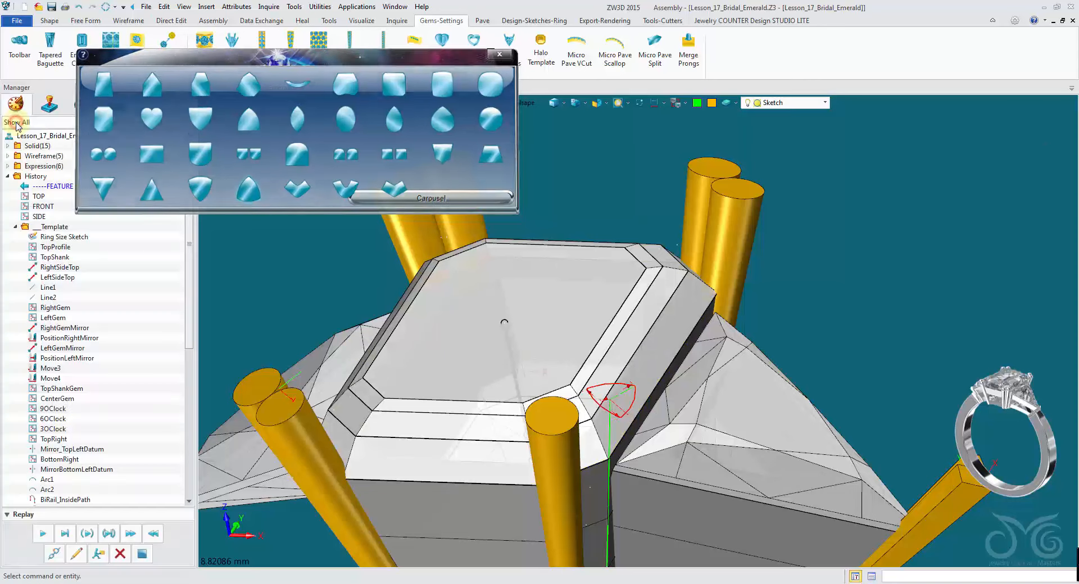
- Sweep the prong profile along the extended curve with linear scaling from 1.0 to 0.5, keeping curves
click(57, 23)
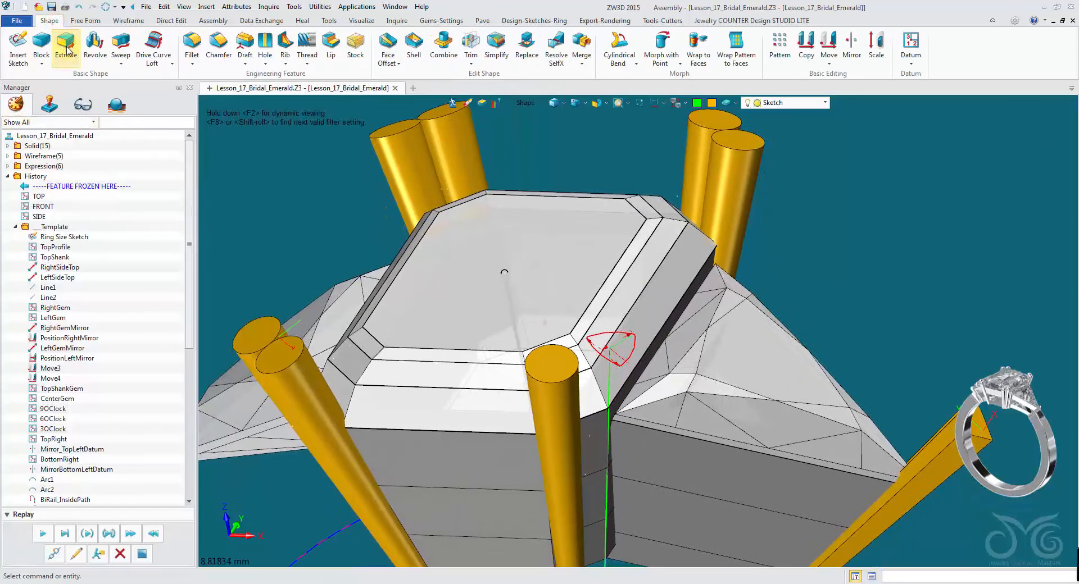
click(127, 45)
right_drag(416, 214, 449, 147)
click(620, 206)
click(612, 218)
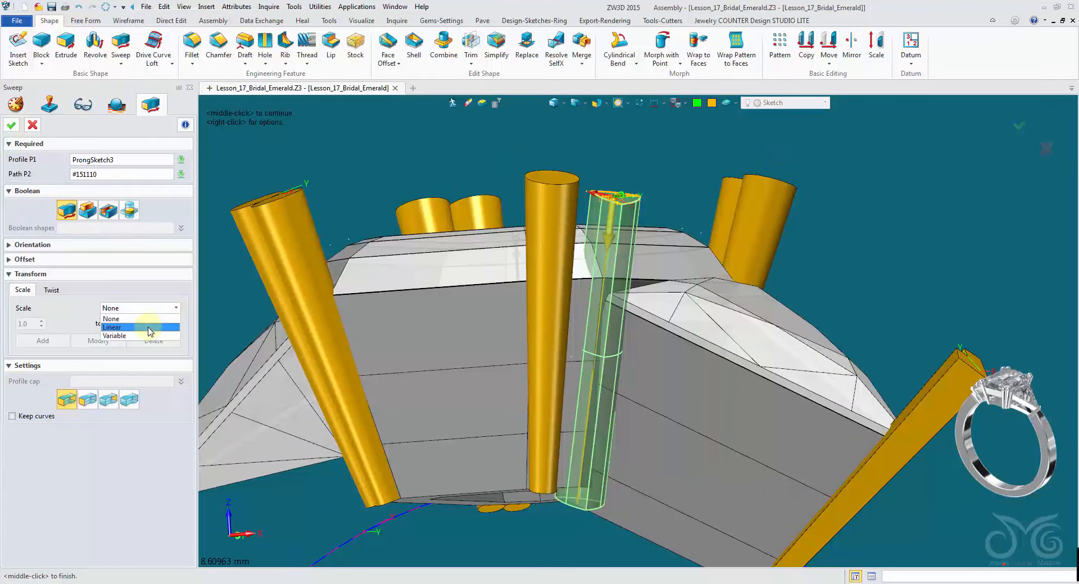
text(0.5)
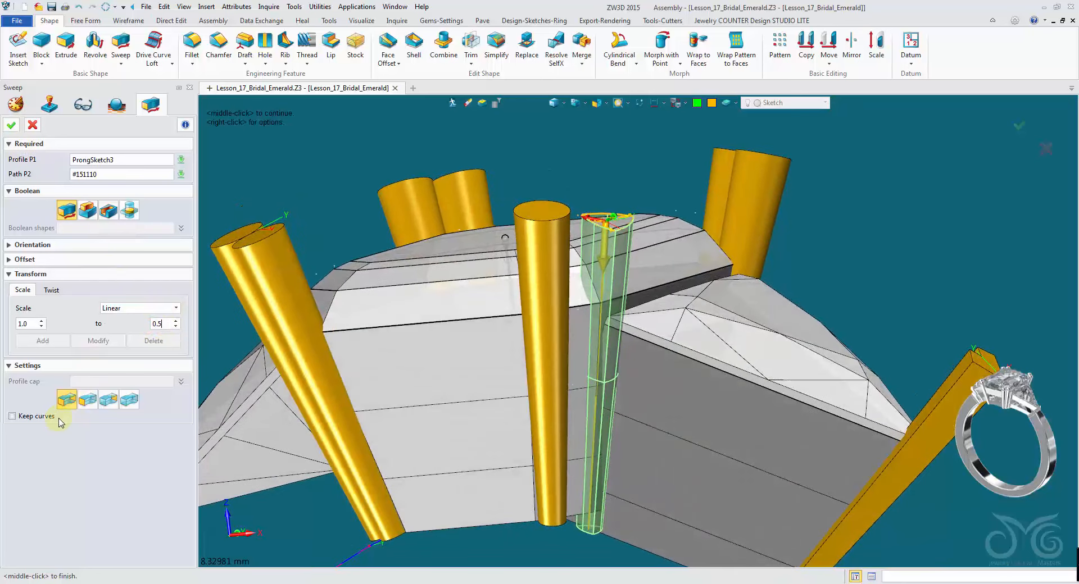
click(15, 129)
- Replace the swept prong's profile sketch with the round prong shape from the prong palette
right_drag(718, 197, 520, 250)
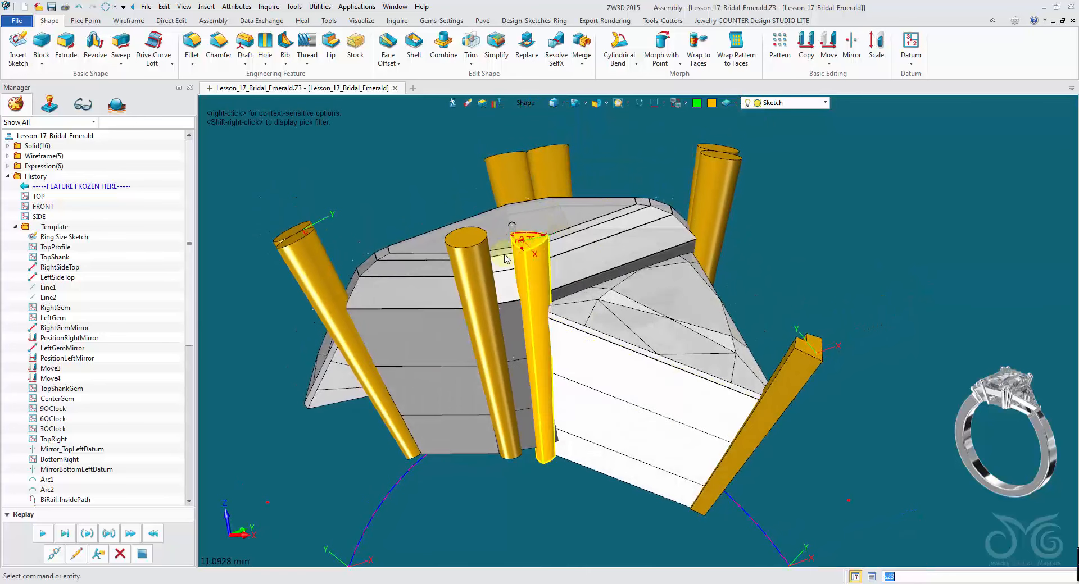
click(442, 20)
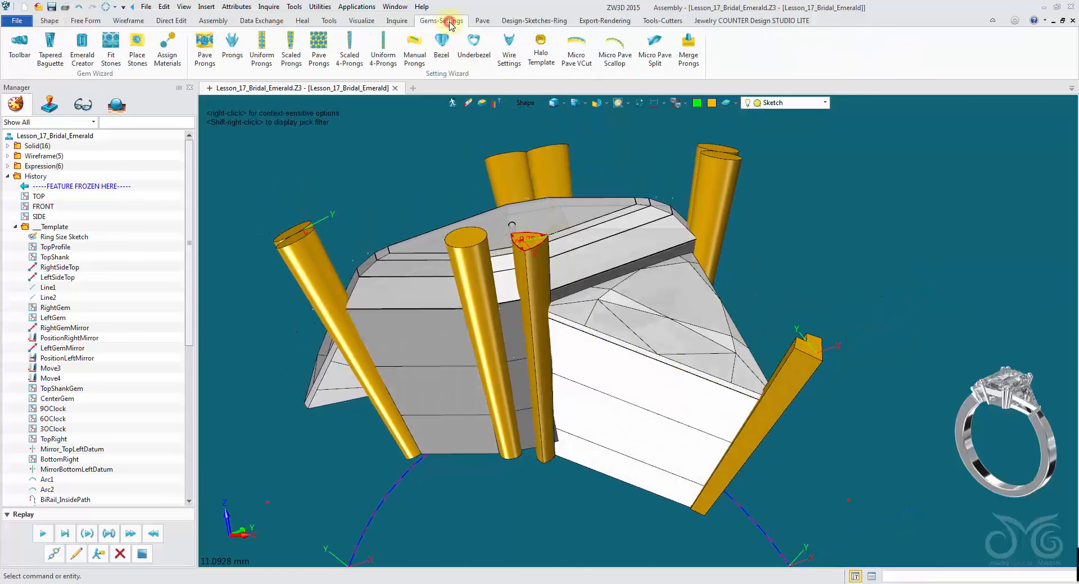
click(236, 60)
drag(281, 115, 203, 26)
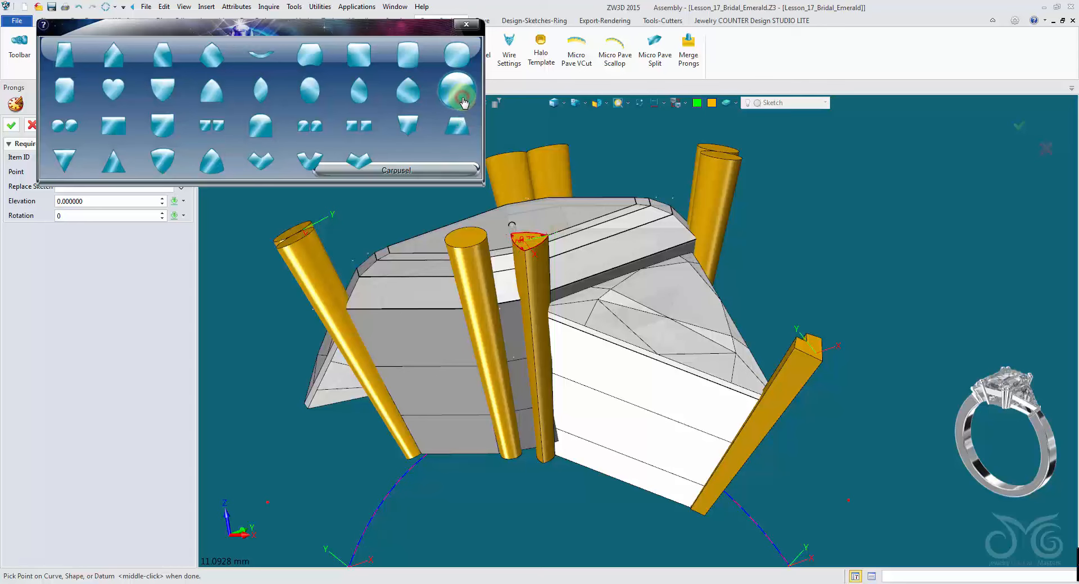
drag(239, 32, 319, 20)
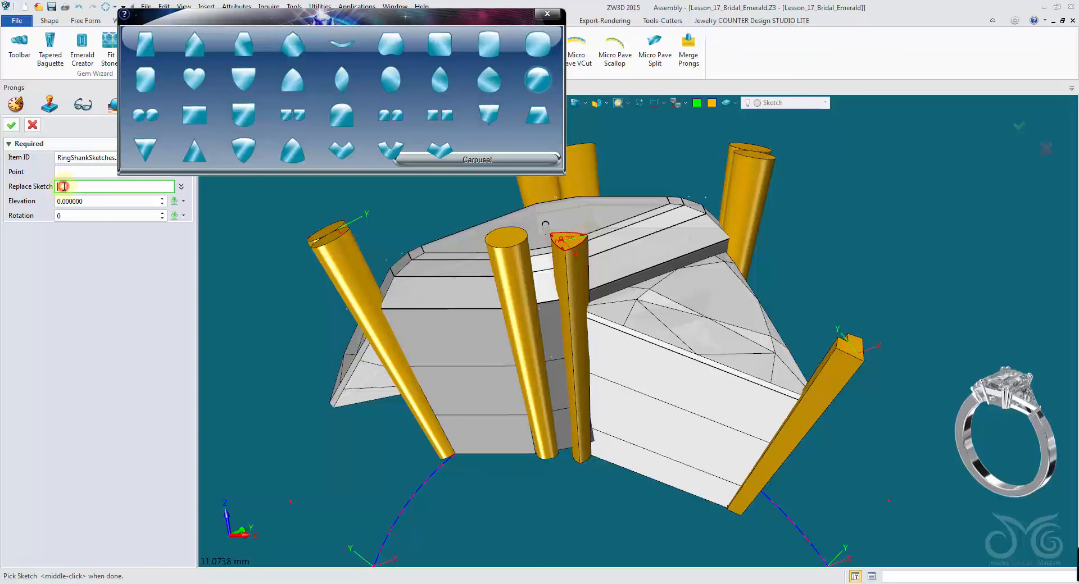
right_drag(568, 238, 590, 253)
scroll(592, 256, up, 1)
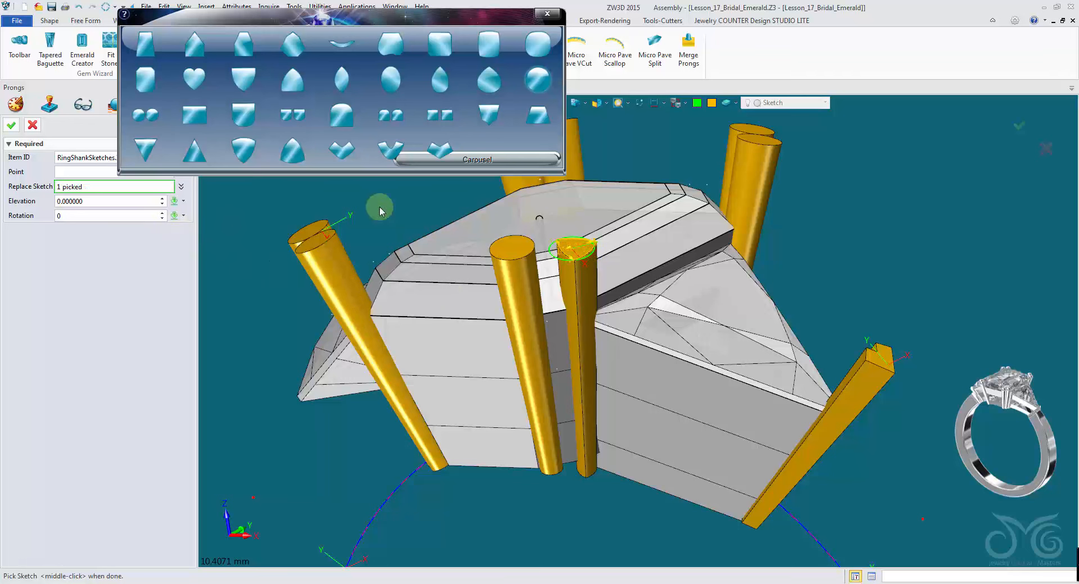
click(12, 125)
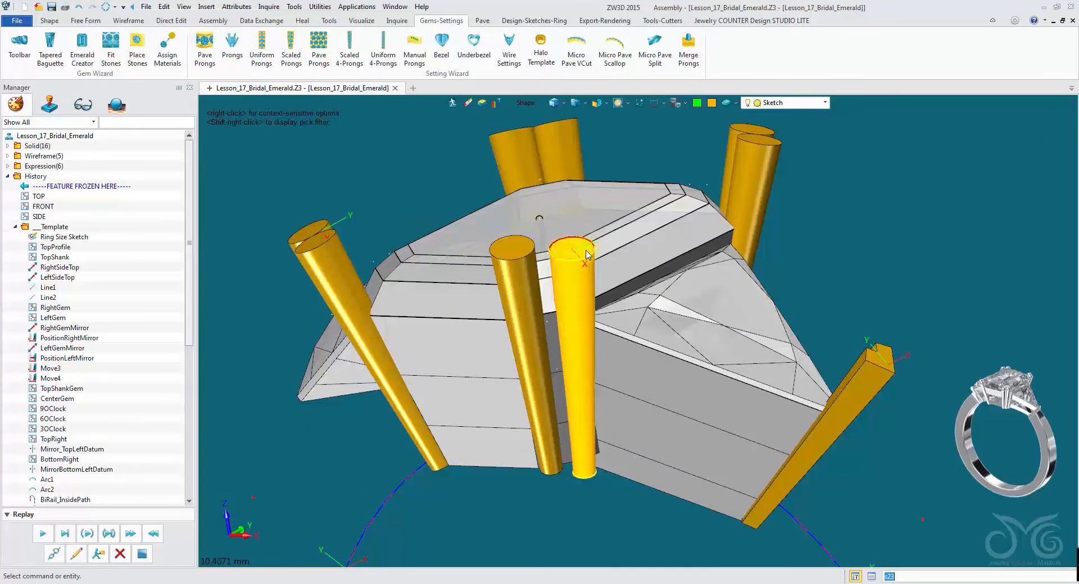
- Edit the diameter dimension of the new round prong's profile sketch
click(613, 221)
right_drag(596, 260, 831, 175)
scroll(716, 196, up, 5)
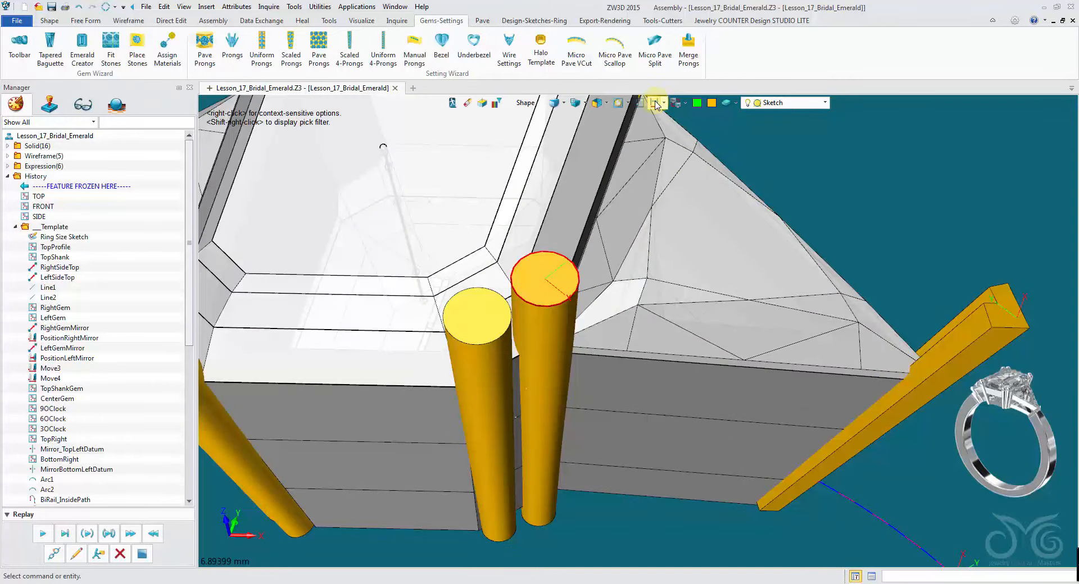
scroll(543, 287, up, 5)
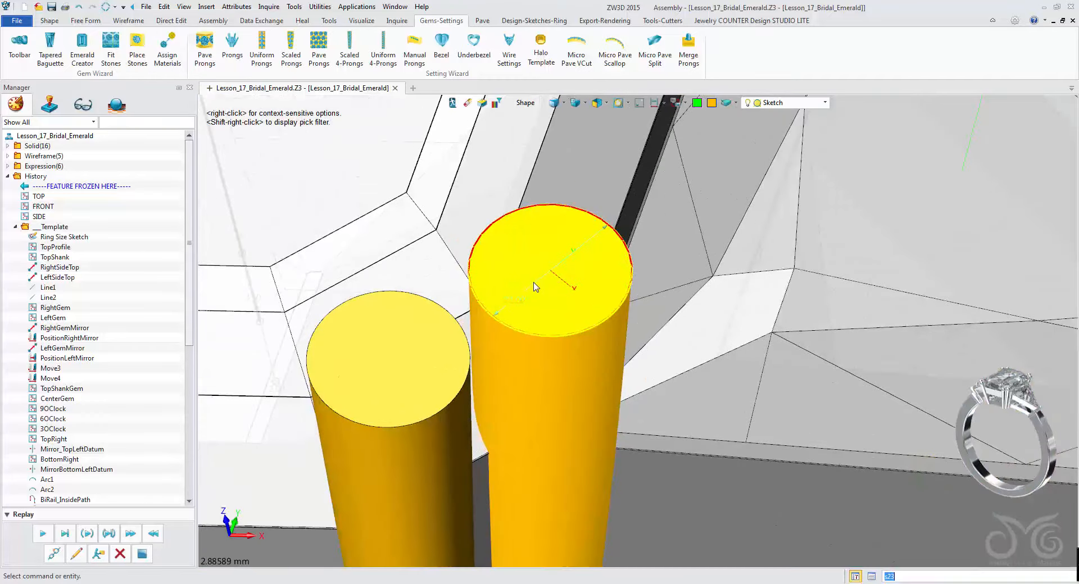
click(528, 104)
click(555, 159)
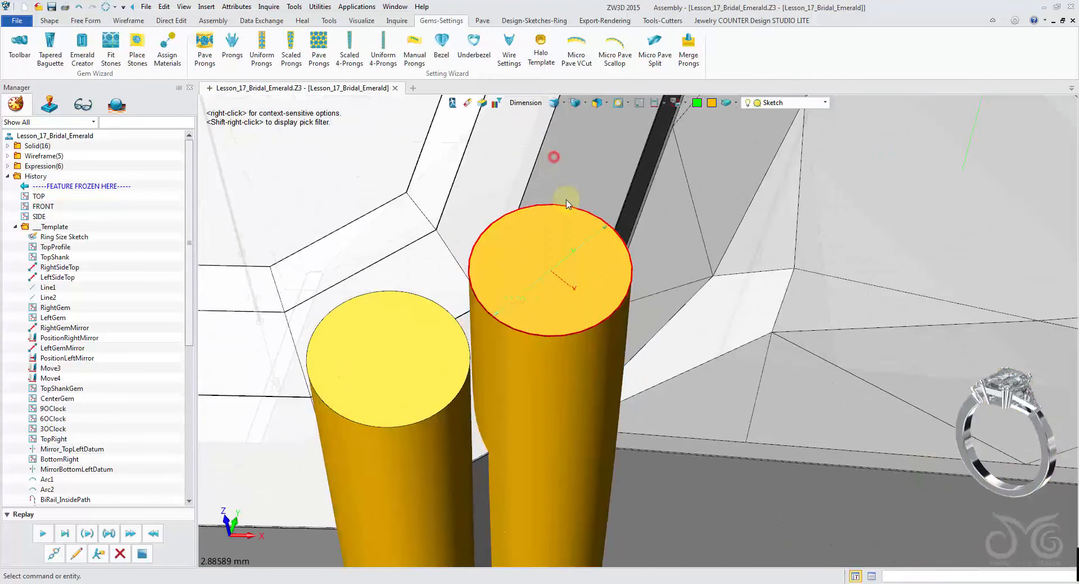
click(580, 246)
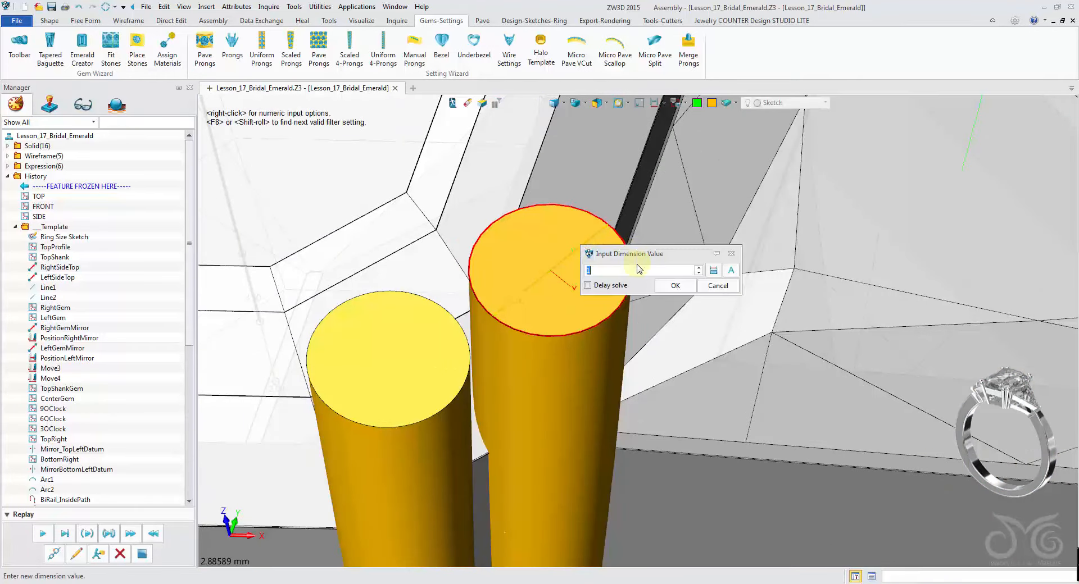
click(666, 284)
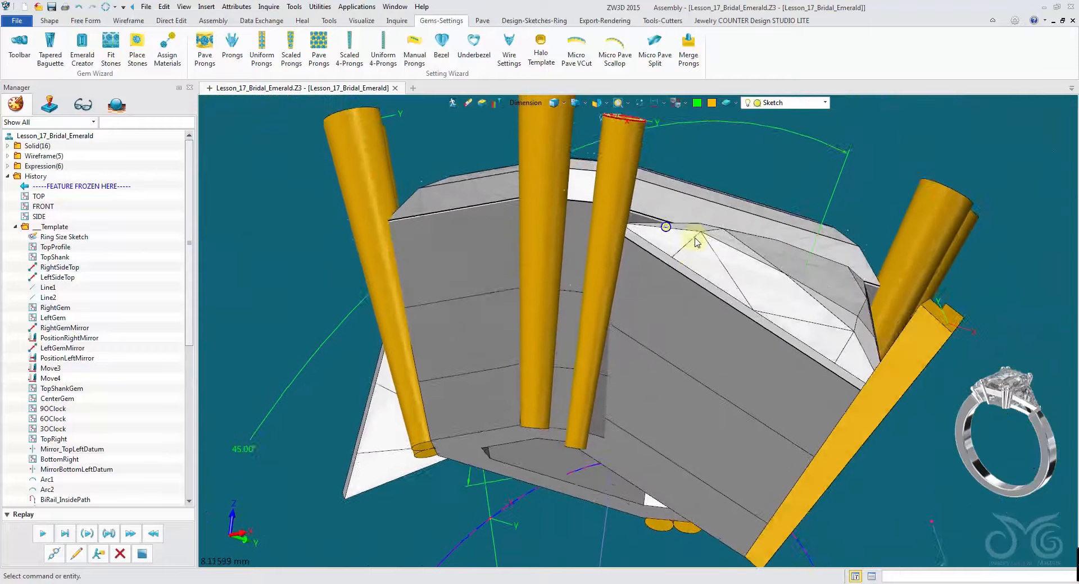
- Unblank all hidden entities in the model
click(871, 139)
right_click(871, 138)
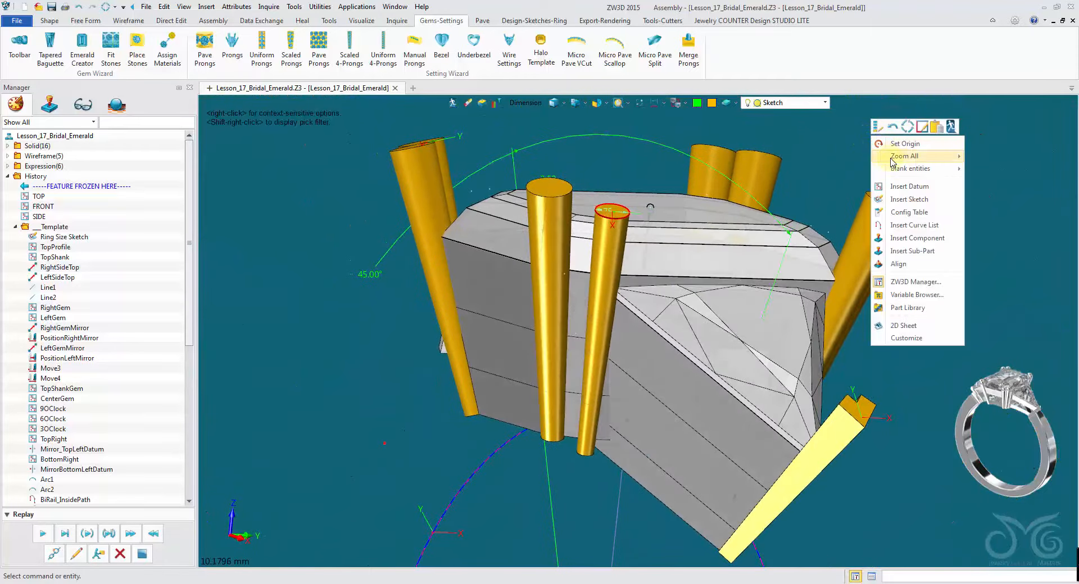
mouse_move(900, 173)
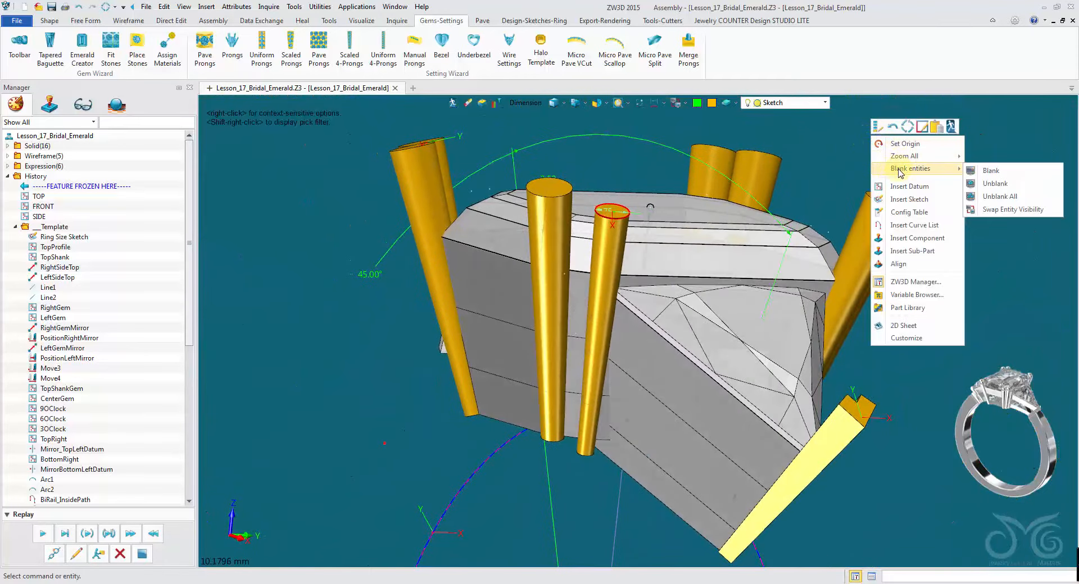
click(1003, 197)
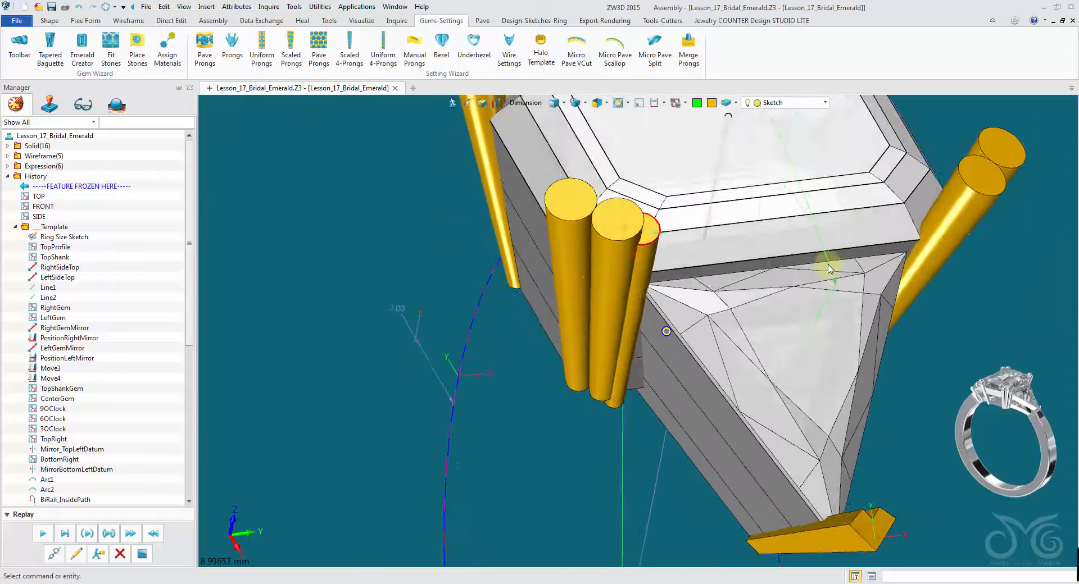
- Start moving the round prong beside the centre stone, with Move Handle Only, placing the handle at the prong's top
mouse_move(831, 269)
right_down()
mouse_move(650, 130)
mouse_move(489, 109)
mouse_move(532, 269)
mouse_move(544, 266)
mouse_move(532, 223)
right_up()
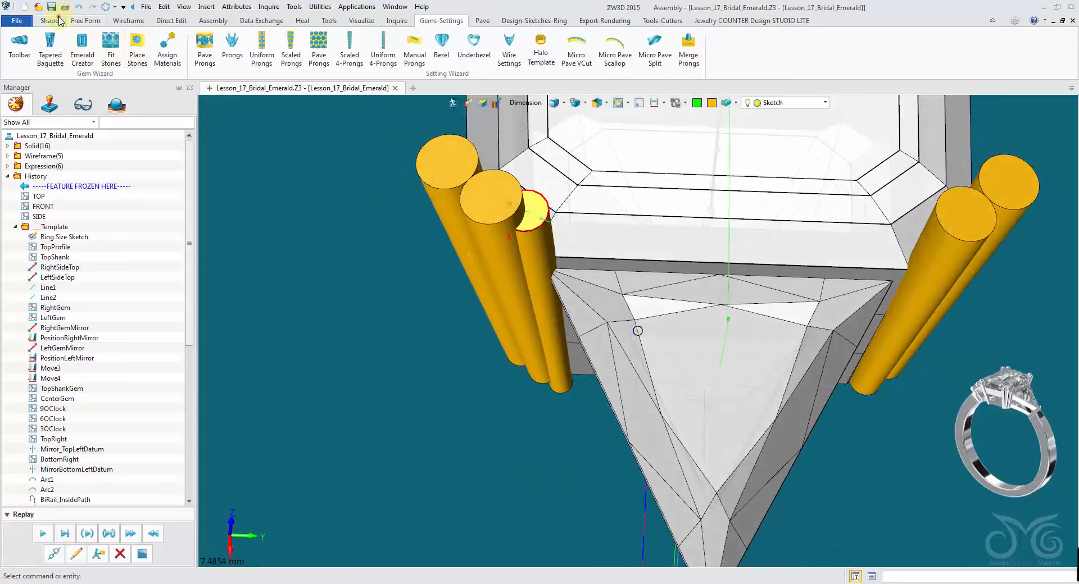
click(50, 21)
click(826, 53)
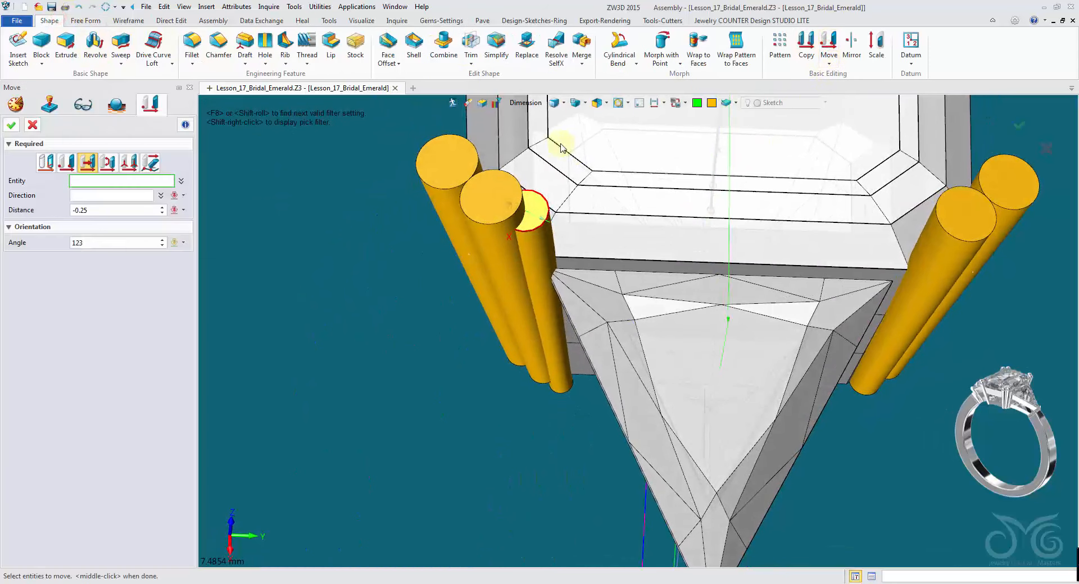
click(523, 105)
click(549, 149)
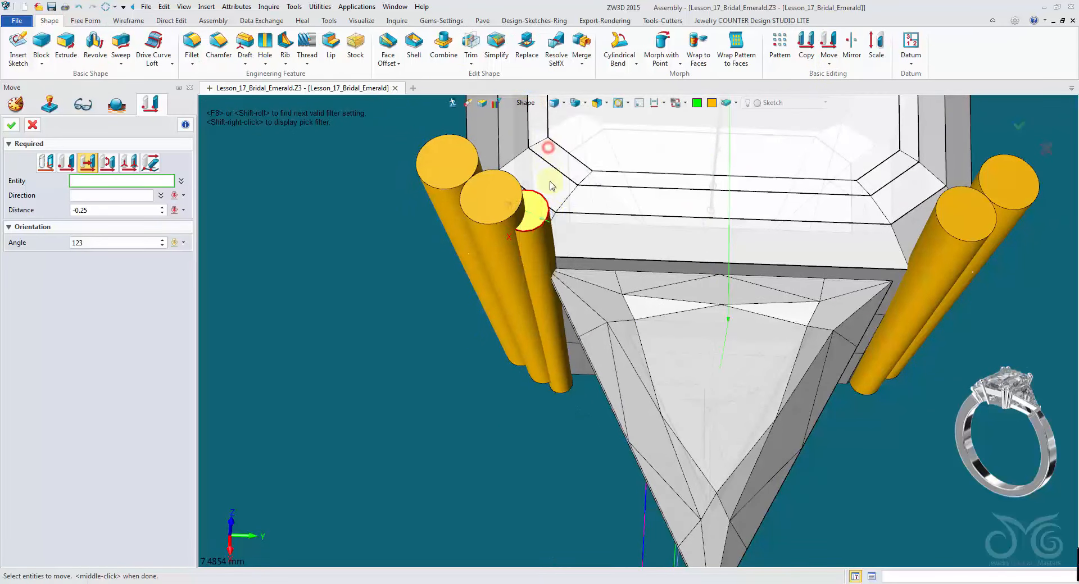
click(544, 262)
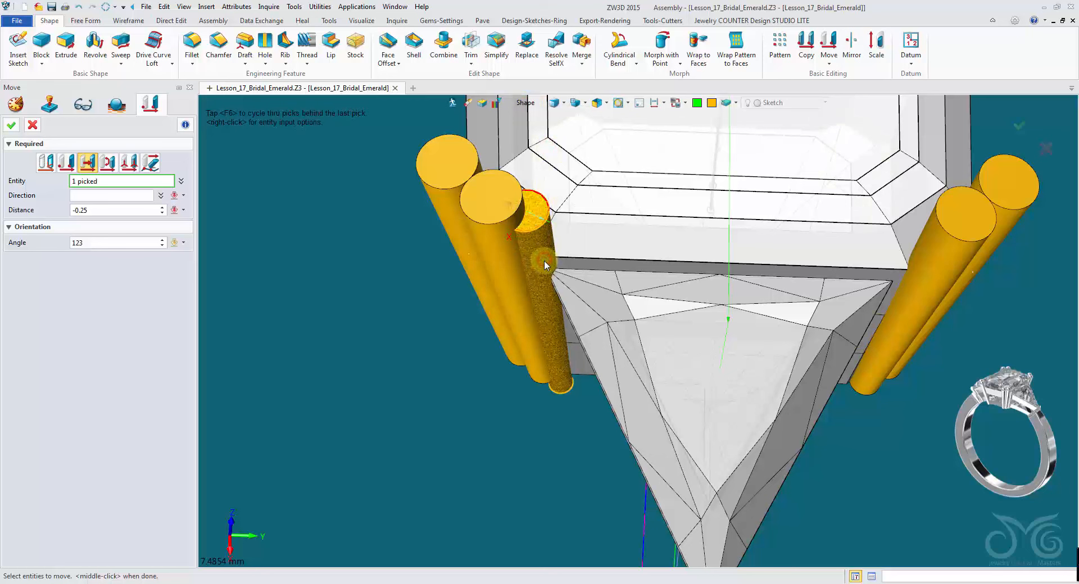
click(47, 163)
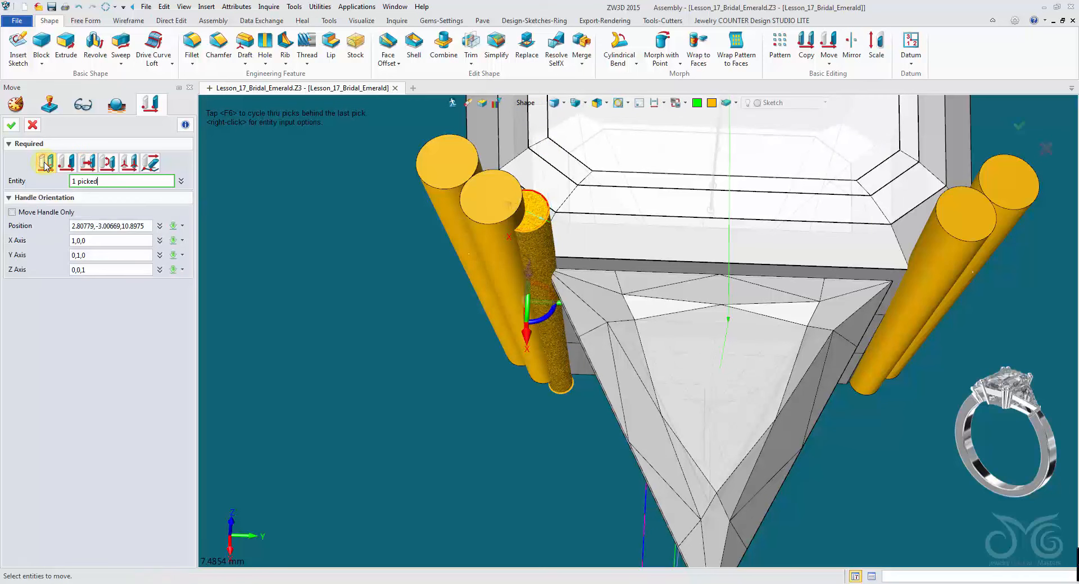
right_drag(362, 330, 424, 292)
right_drag(514, 353, 665, 373)
right_drag(618, 414, 641, 322)
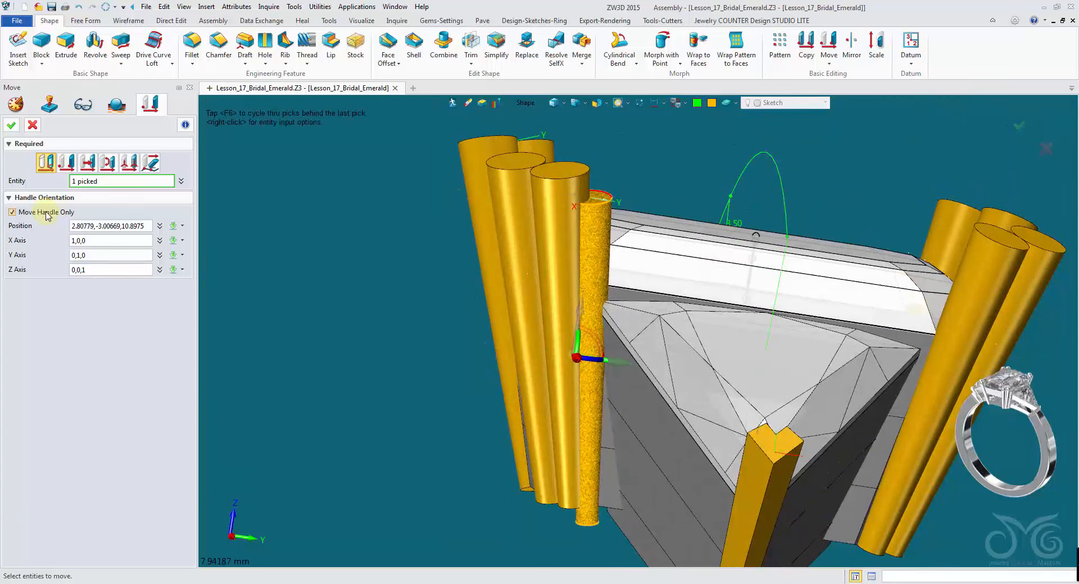
click(110, 226)
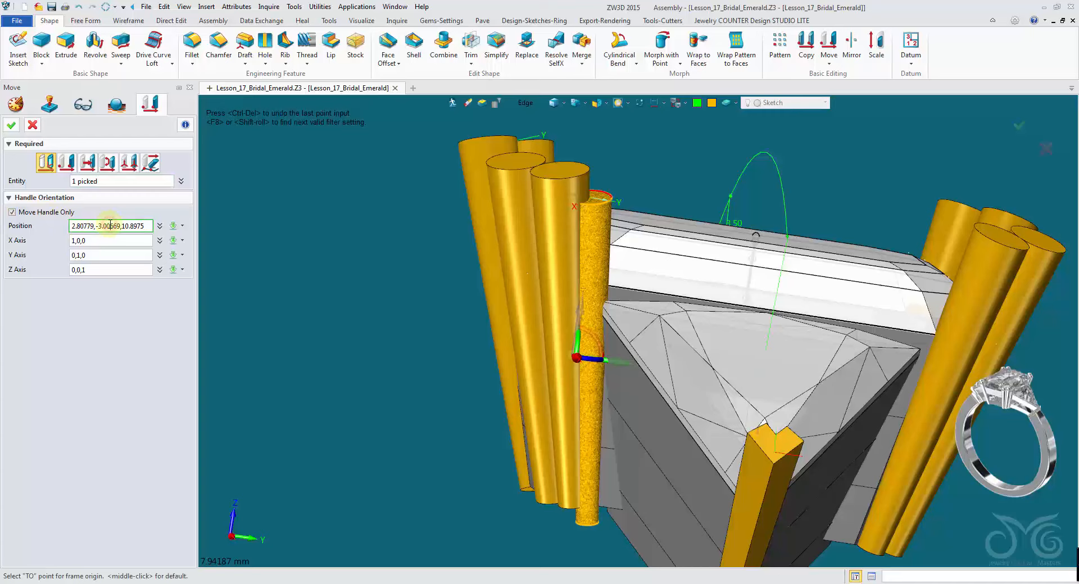
scroll(495, 242, up, 5)
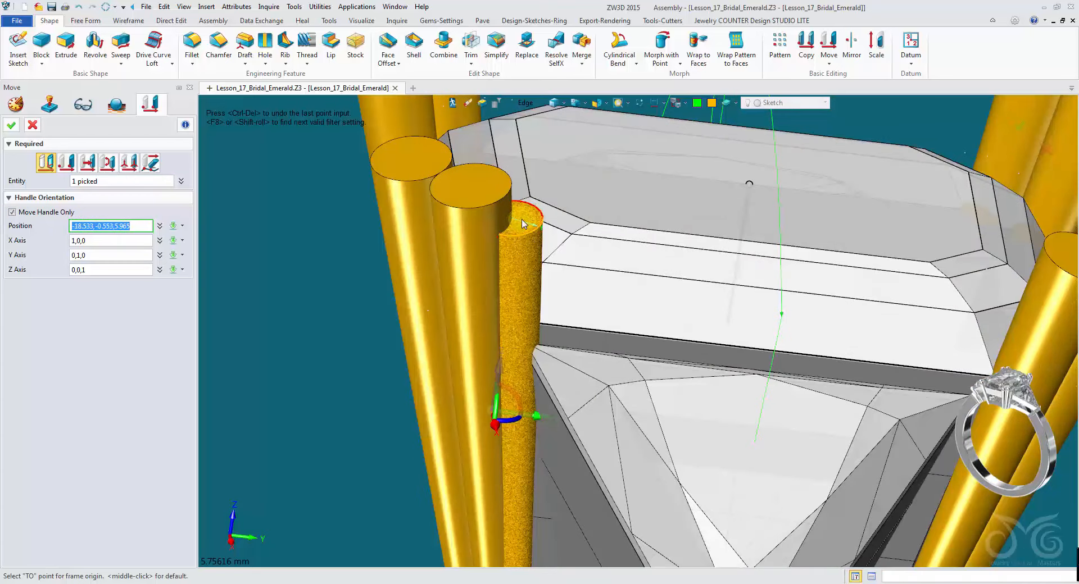
click(516, 224)
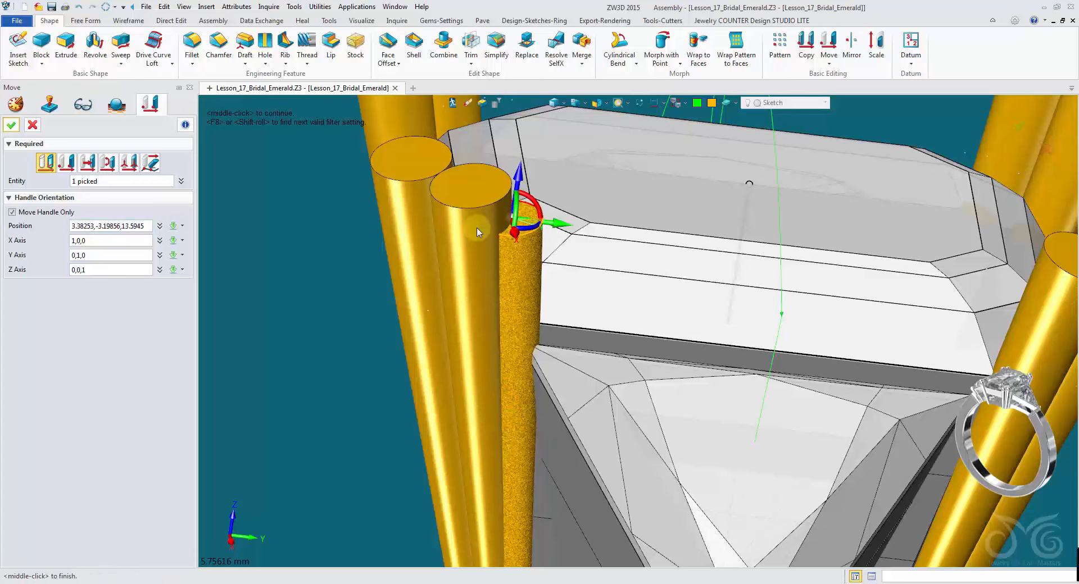
- Rotate the move handle about 15 degrees to tilt its axes along the prong
right_drag(251, 245, 472, 207)
scroll(493, 202, up, 3)
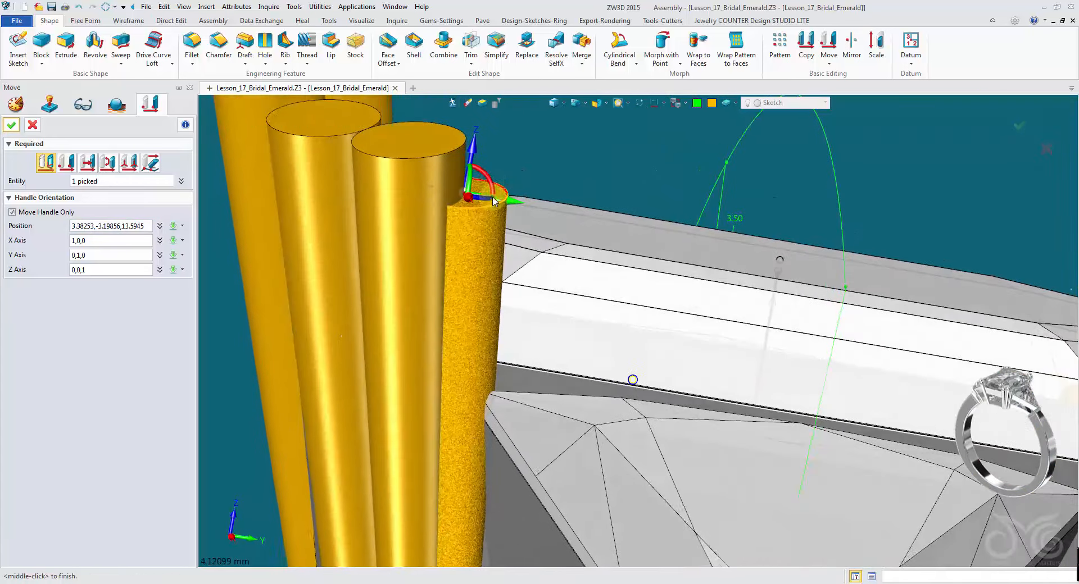
drag(492, 178, 490, 174)
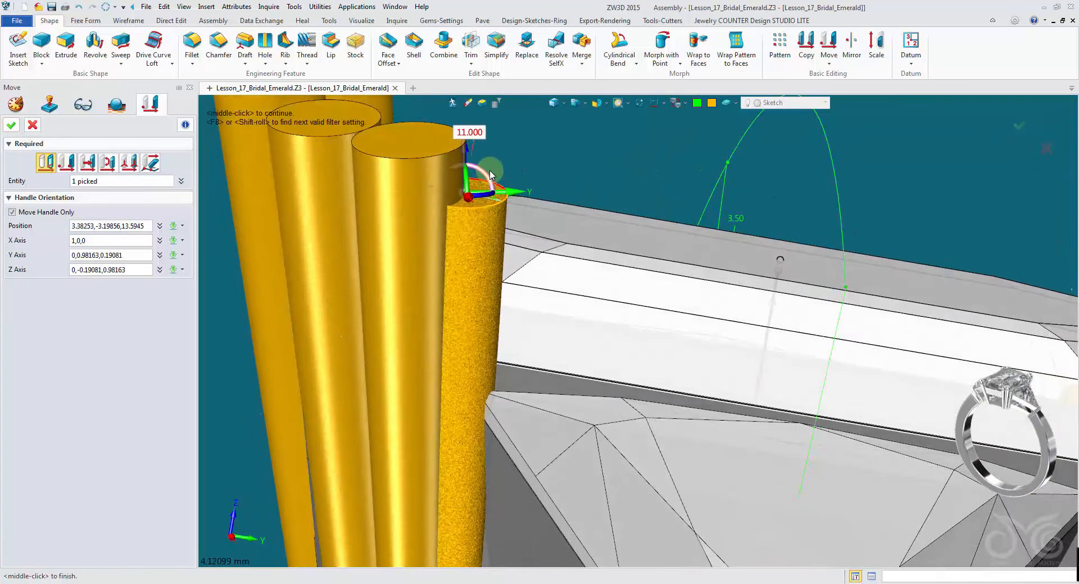
right_drag(490, 173, 572, 162)
drag(572, 162, 565, 163)
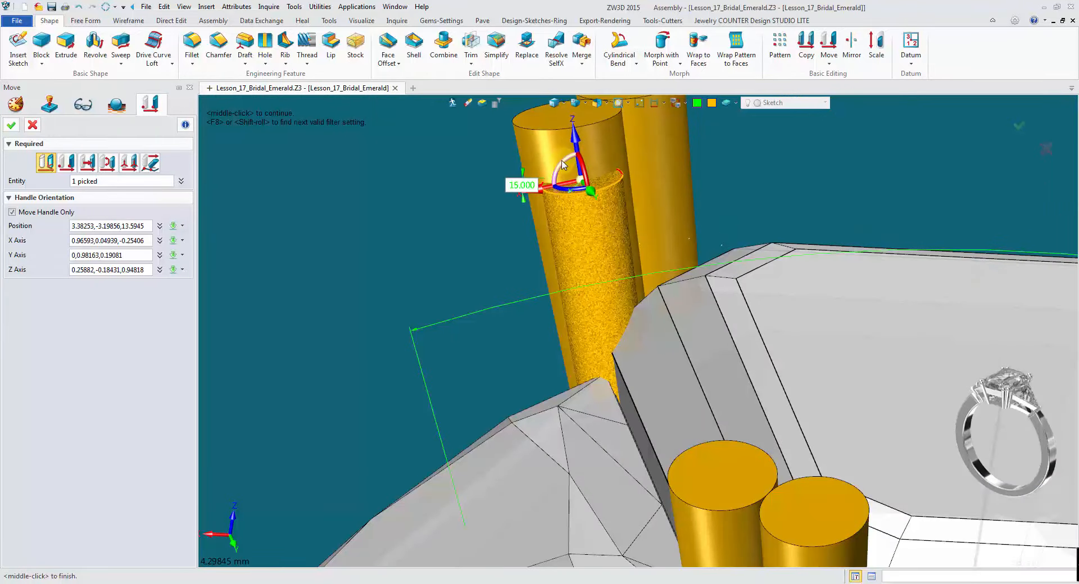
- Nudge the round prong slightly along the handle axes against the stones and confirm the move
right_drag(397, 281, 427, 231)
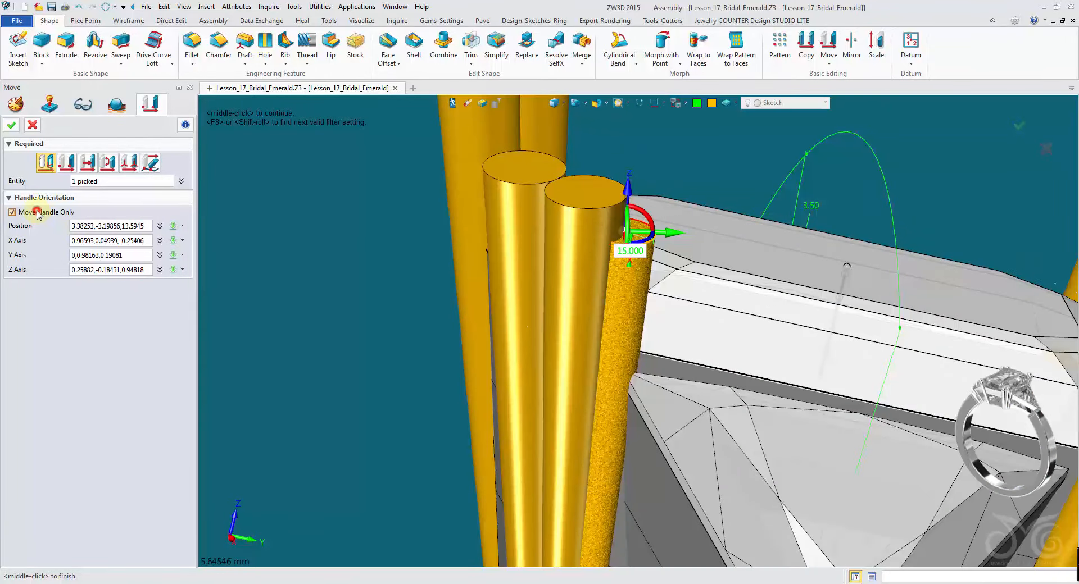
click(37, 213)
right_drag(677, 331, 591, 331)
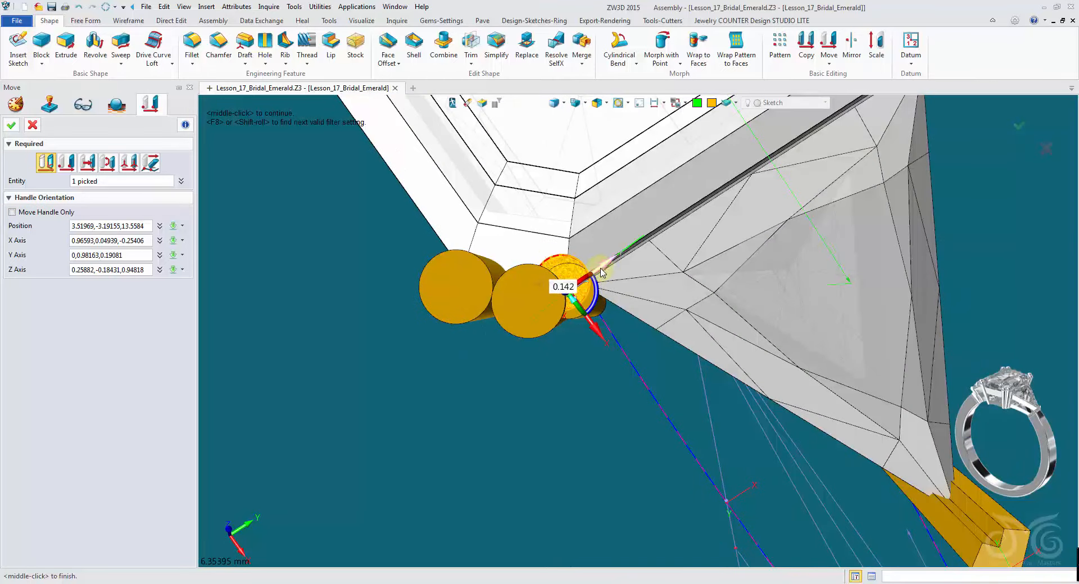
right_drag(613, 267, 611, 348)
drag(606, 349, 607, 353)
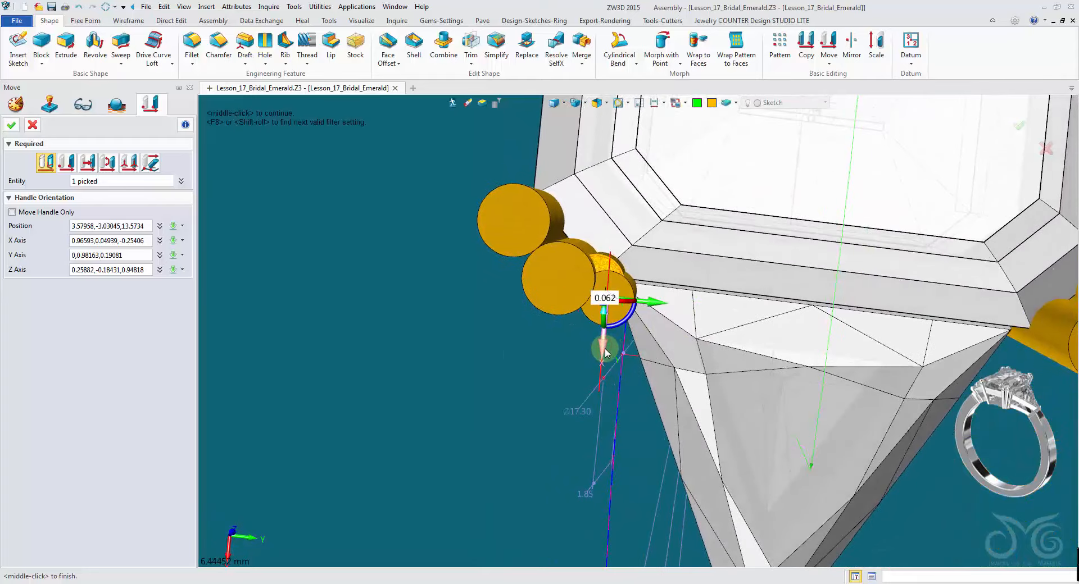
right_drag(606, 353, 669, 288)
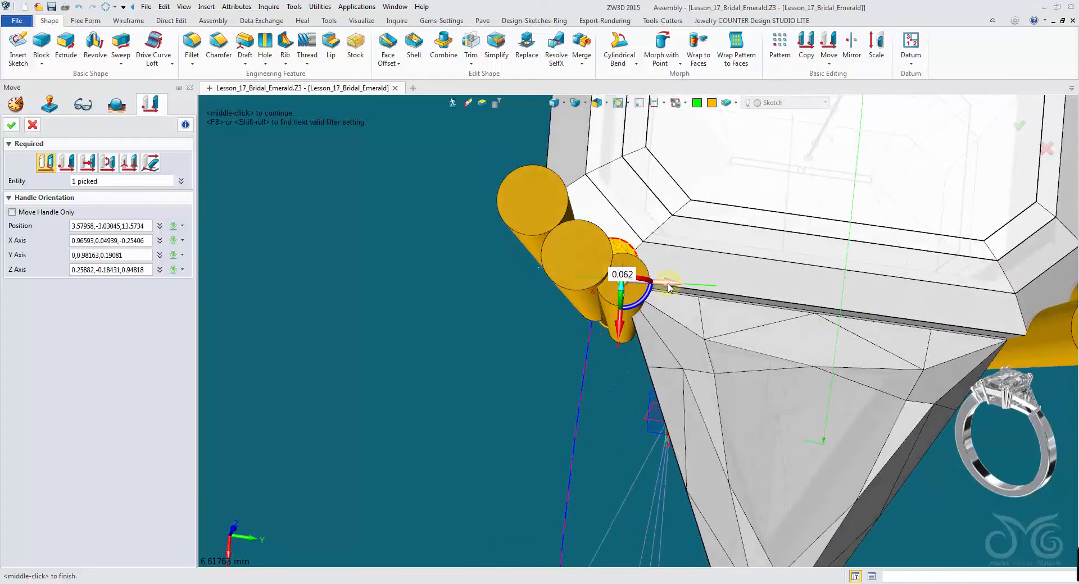
drag(671, 288, 673, 288)
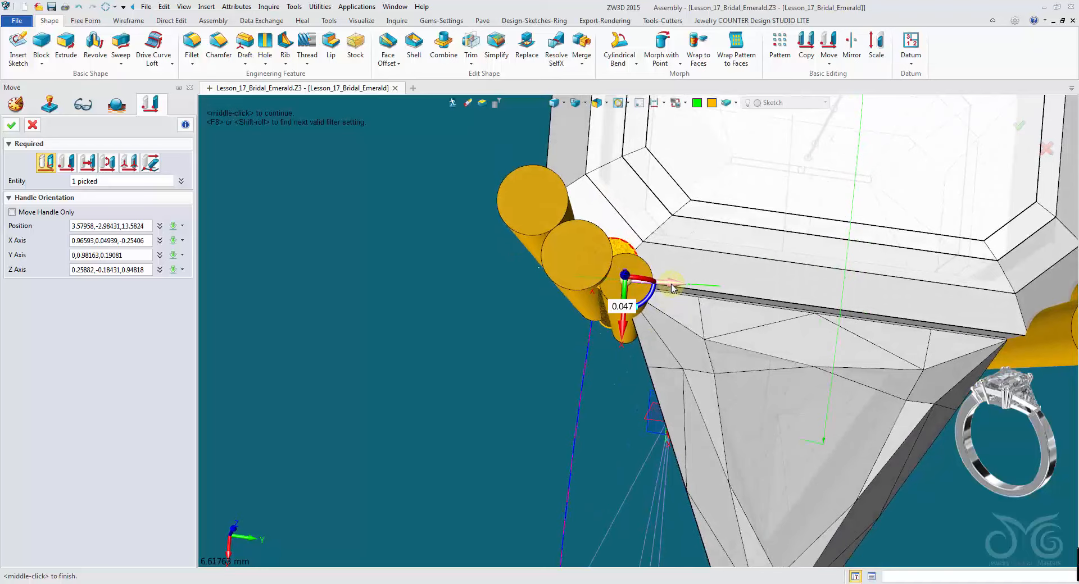
mouse_move(671, 350)
right_down()
mouse_move(671, 315)
mouse_move(667, 332)
right_up()
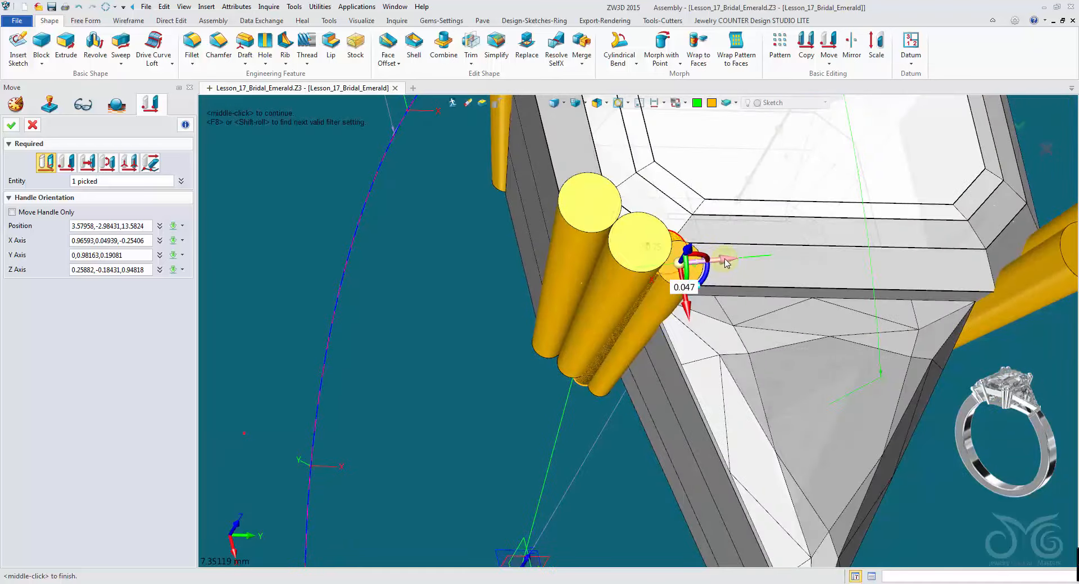
right_drag(722, 281, 702, 264)
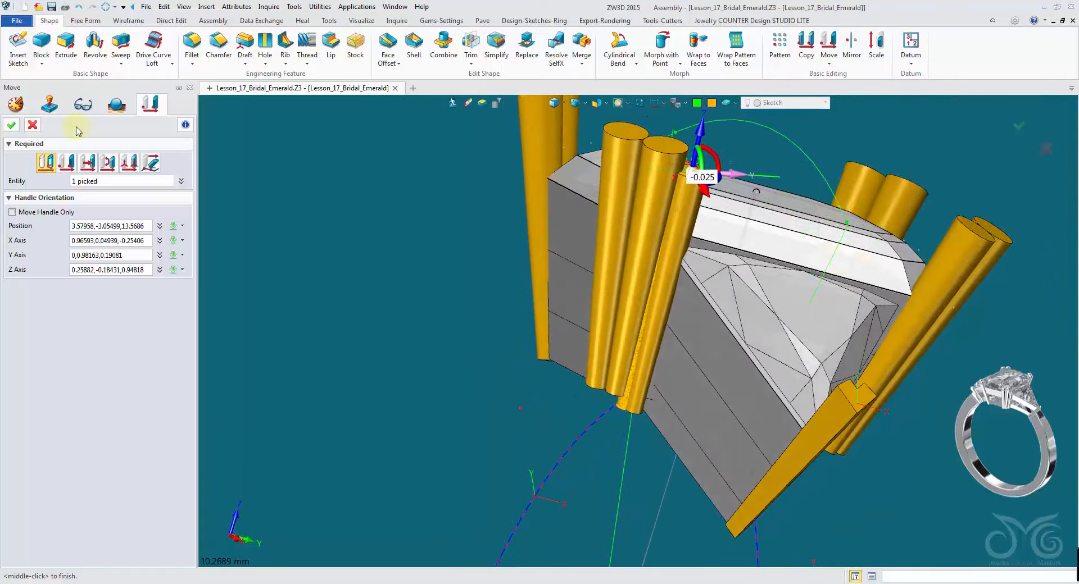
click(15, 130)
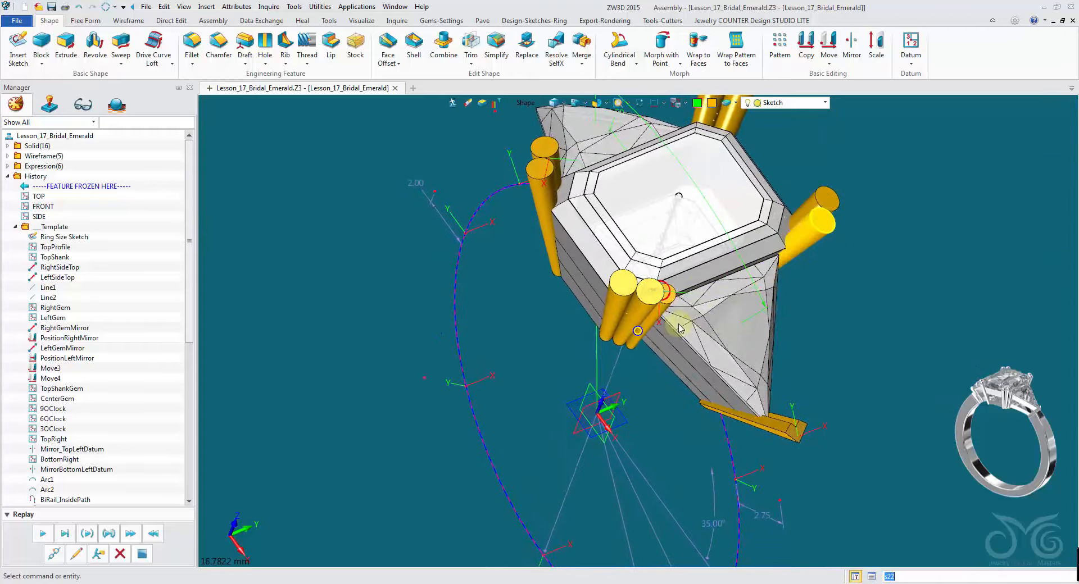
- Mirror a copy of the round prong about the FRONT plane
click(852, 45)
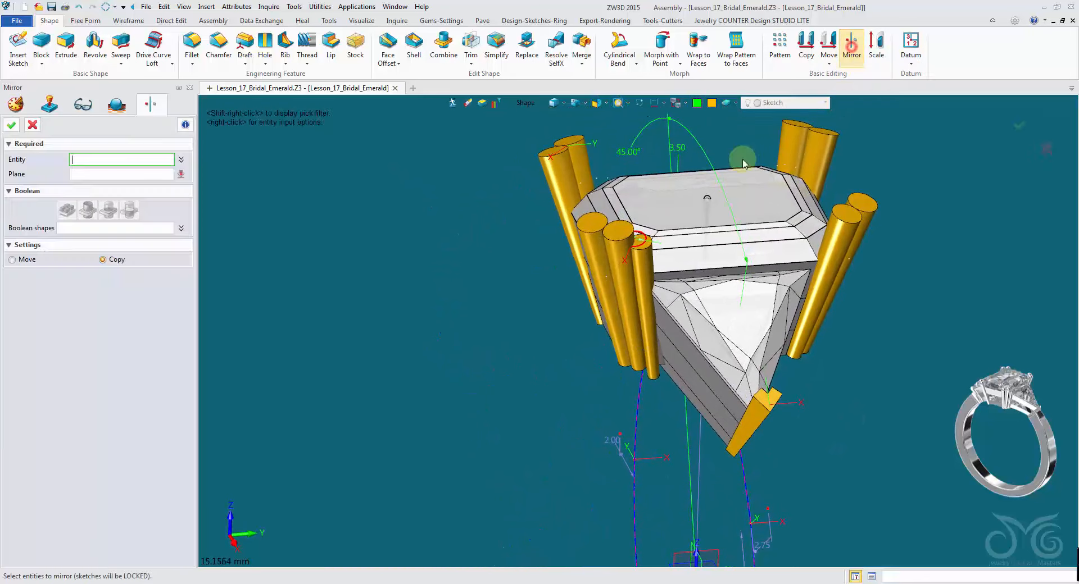
click(645, 270)
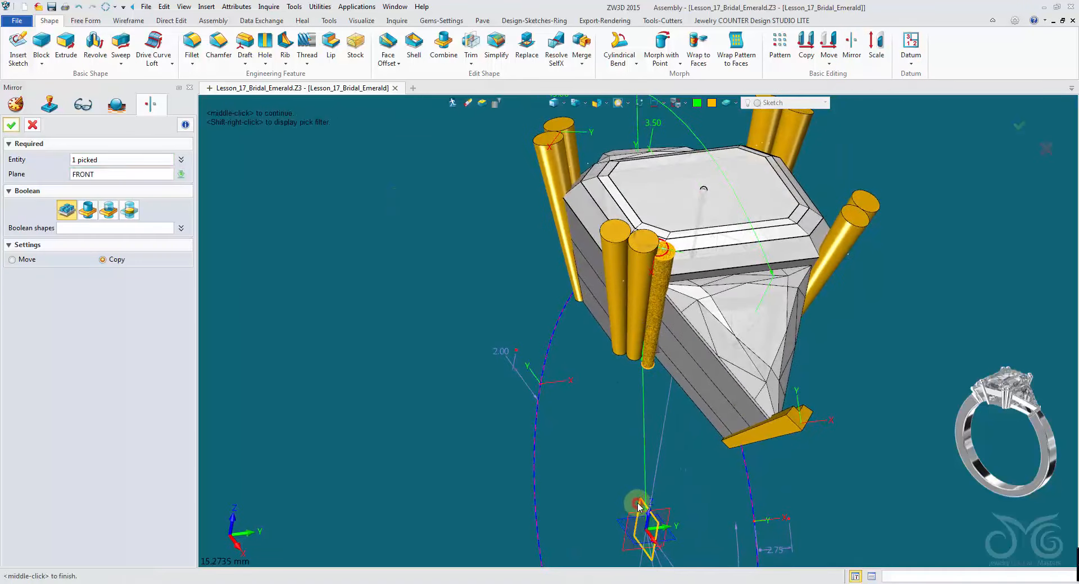
click(16, 127)
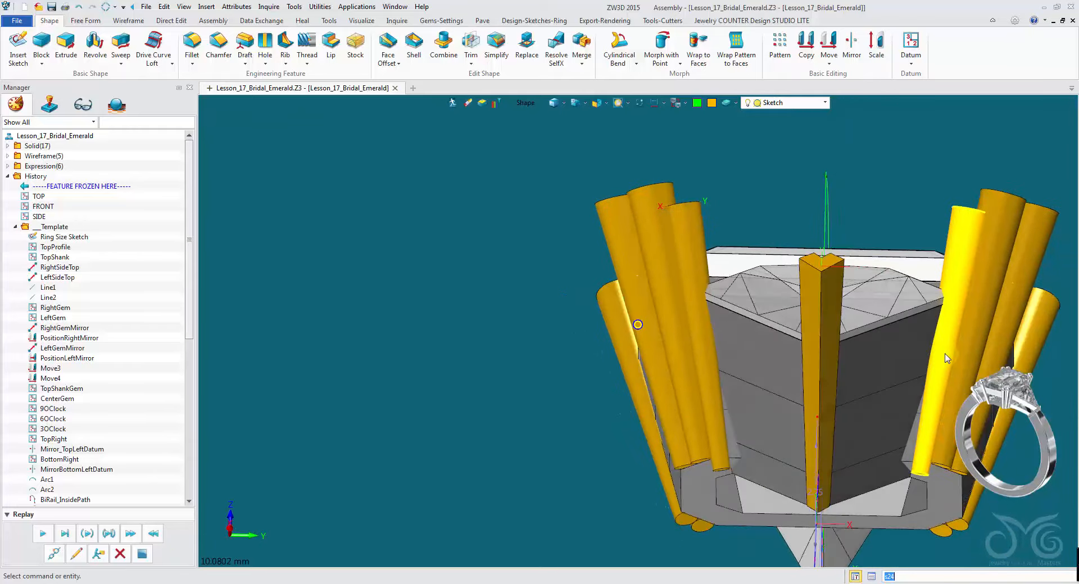
- Edit the second wire setting, setting its bezel angle to 6.00, and preview the change
scroll(105, 344, down, 4)
scroll(105, 347, down, 6)
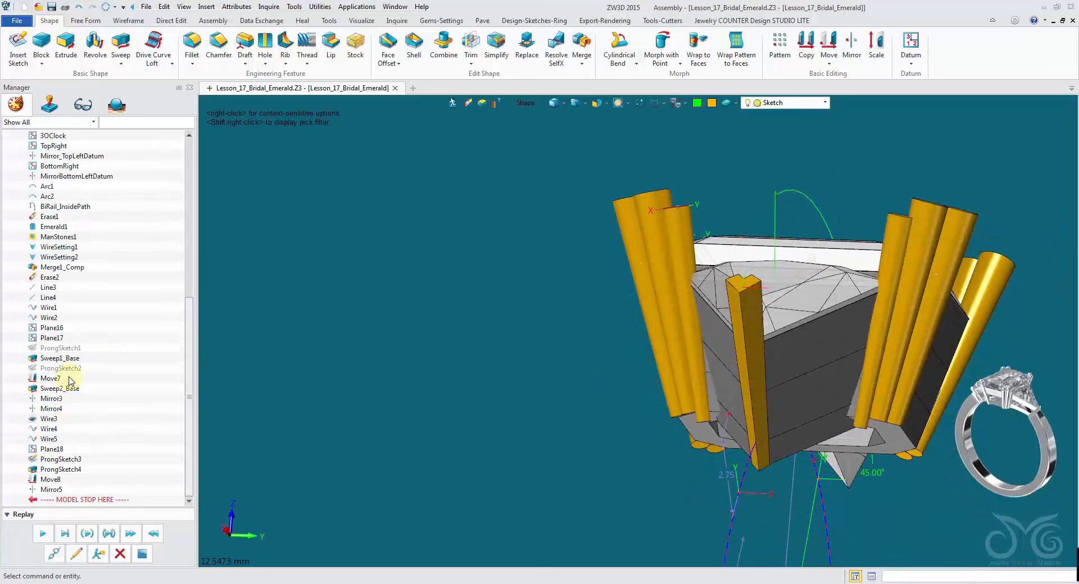
right_click(46, 262)
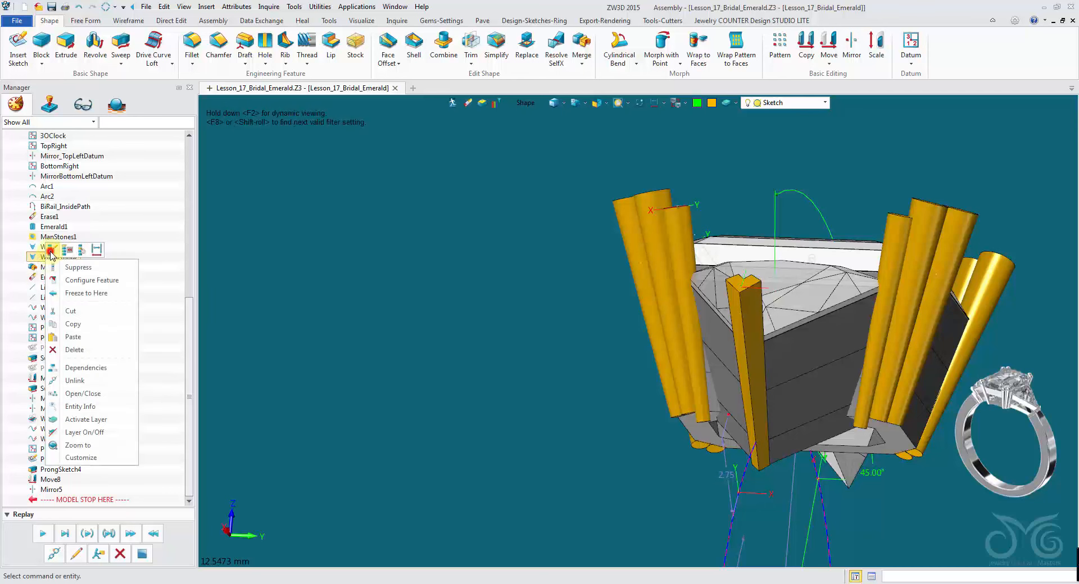
click(51, 251)
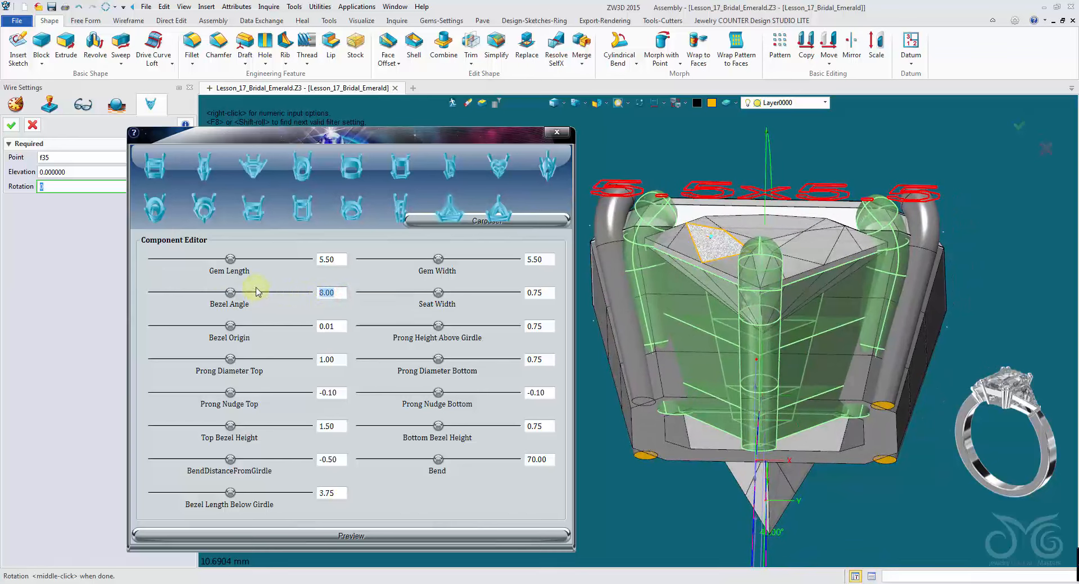
click(469, 537)
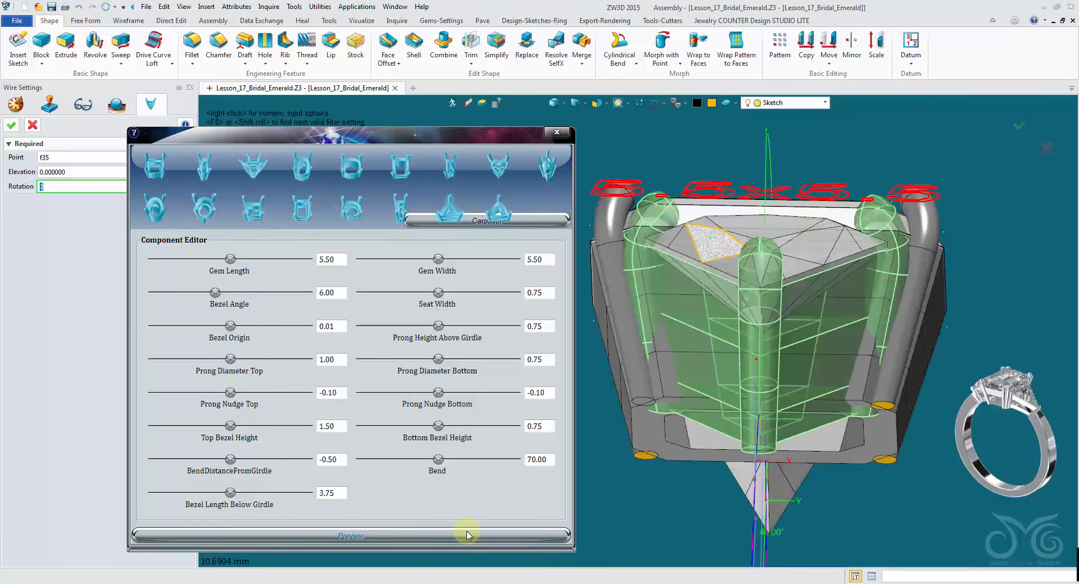
click(11, 125)
click(140, 538)
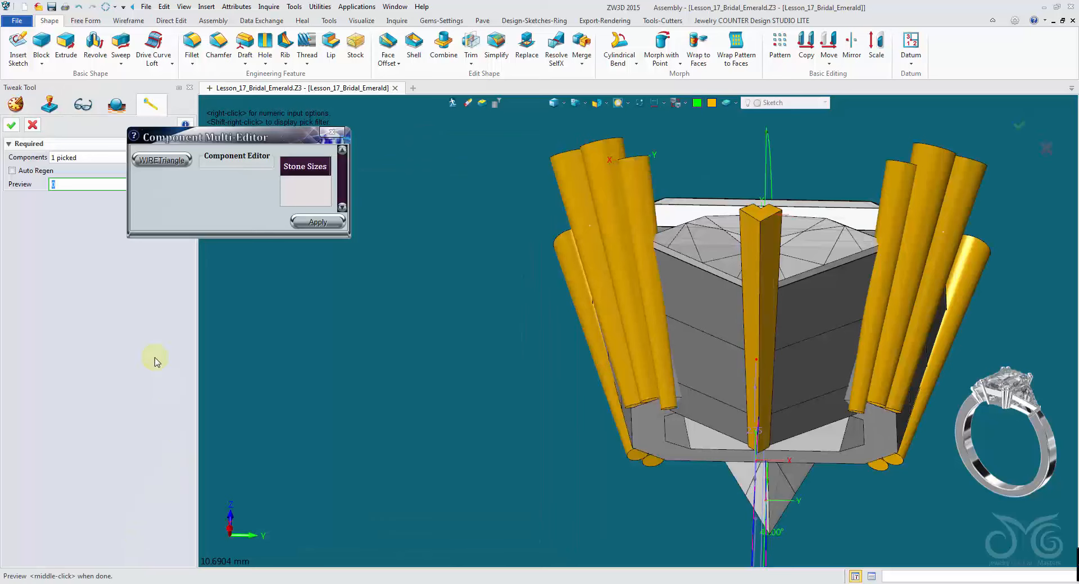
click(27, 129)
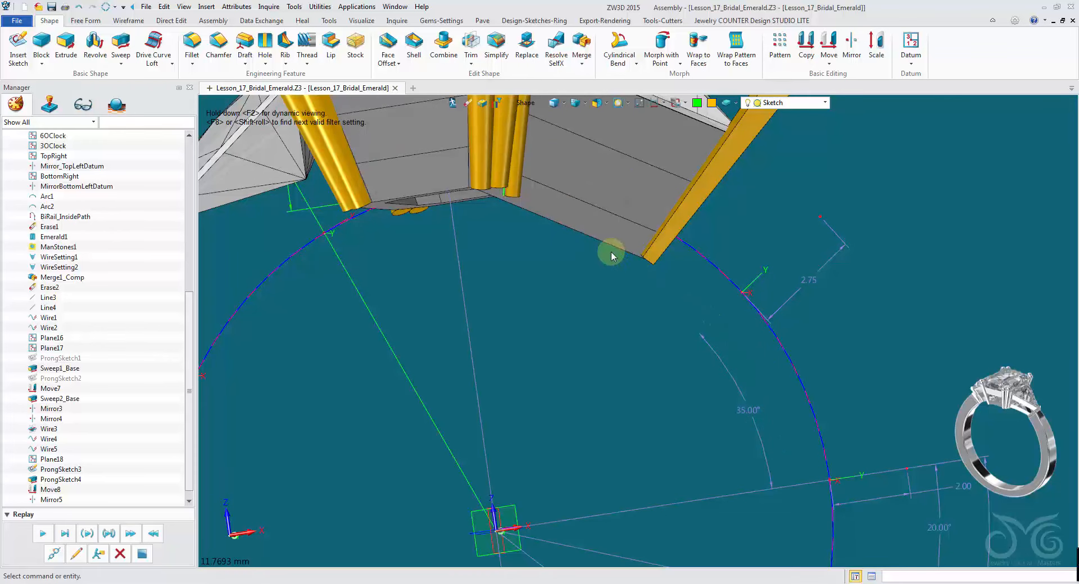
- Set the pick filter to Dimension and hide the Ring Size Sketch's dimensions
click(525, 103)
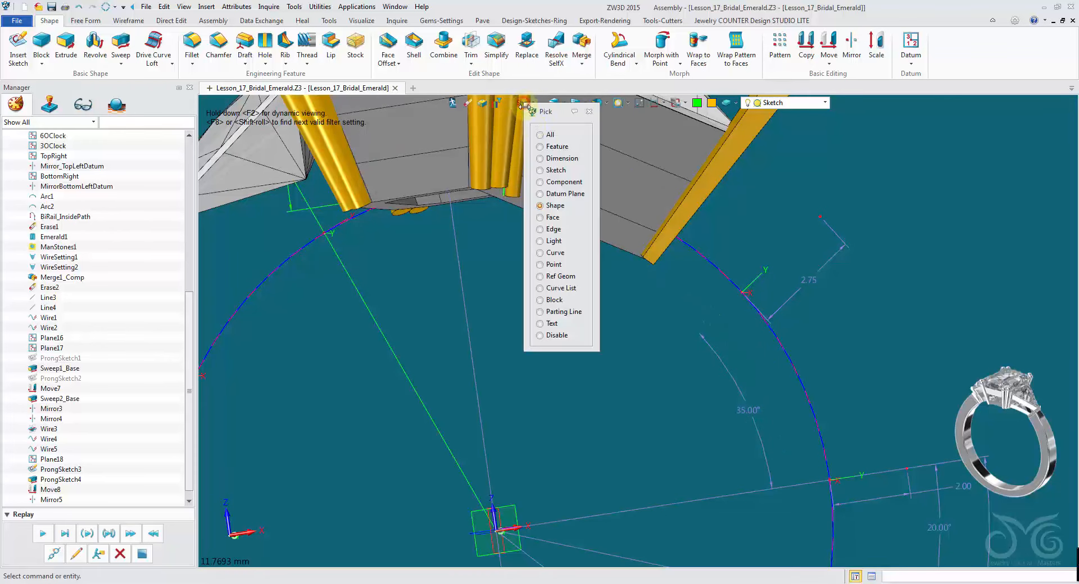
click(540, 159)
middle_drag(623, 407, 699, 374)
drag(189, 318, 193, 156)
right_click(82, 237)
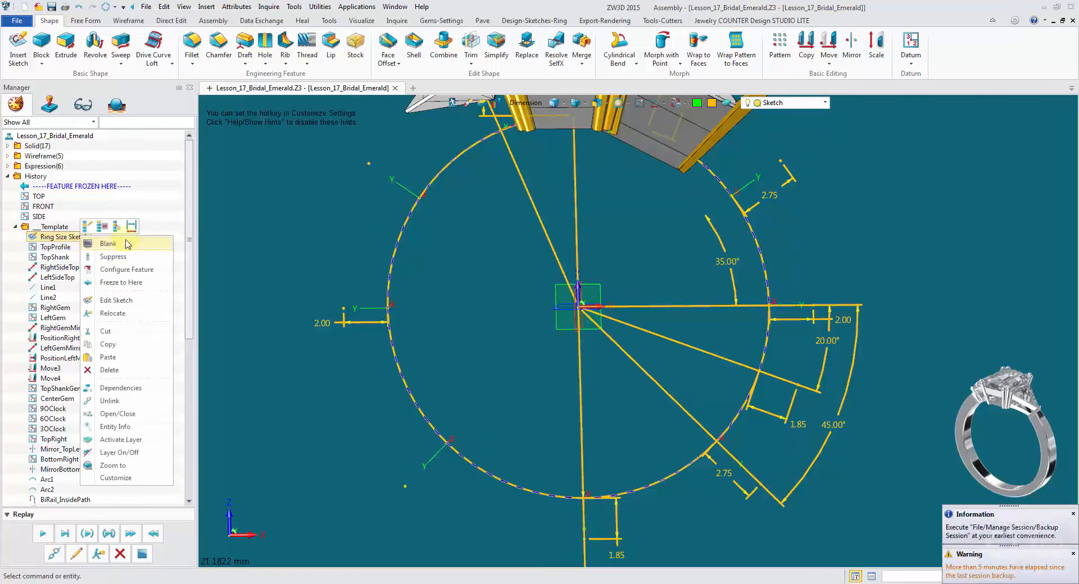
click(132, 226)
- Toggle the Ring Size Sketch's dimension display off and on again, leaving the dimensions shown
right_click(83, 239)
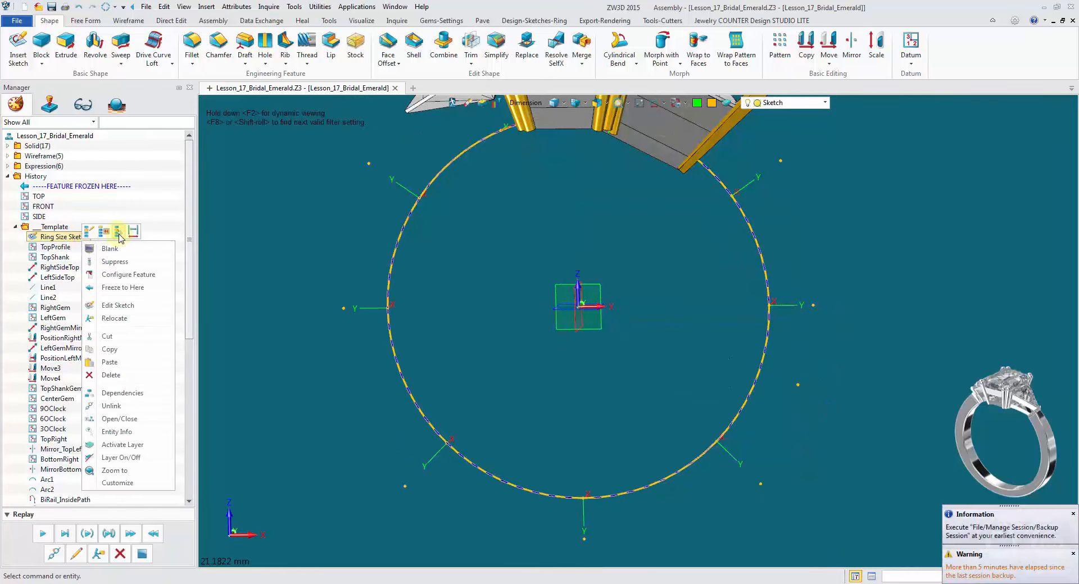
click(131, 232)
click(690, 255)
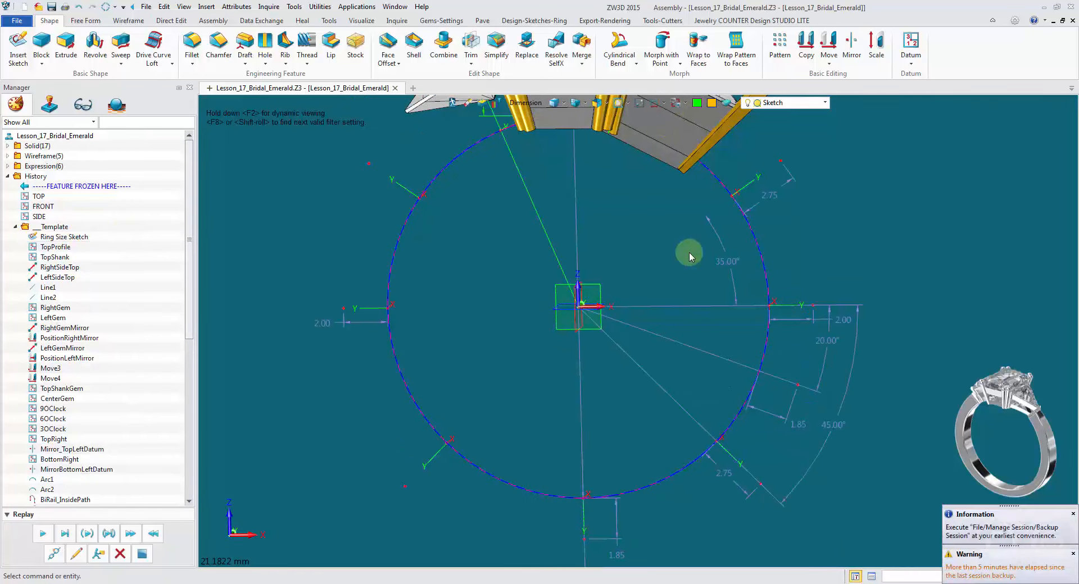
click(653, 103)
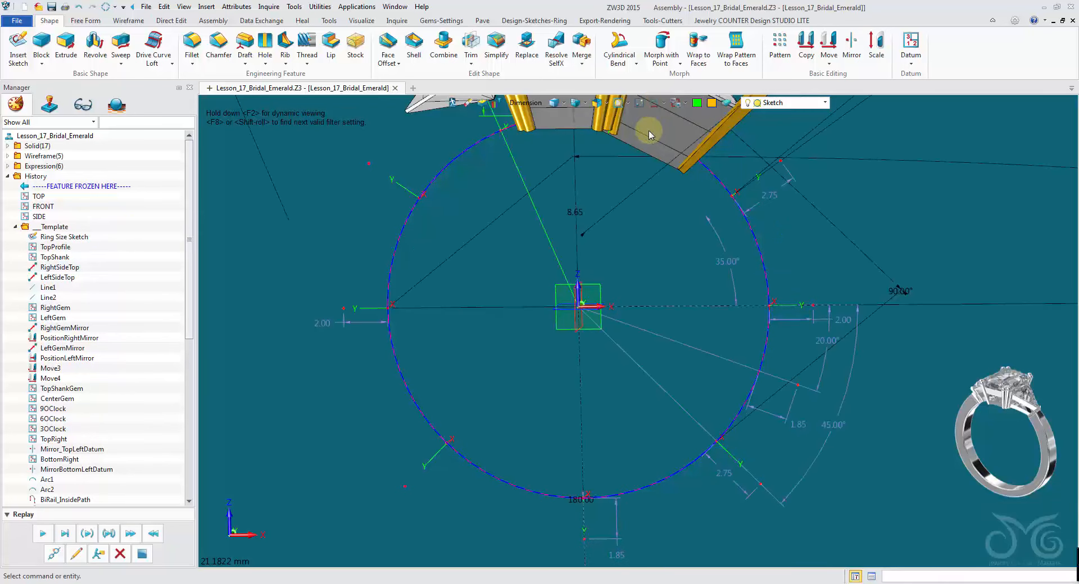
click(654, 104)
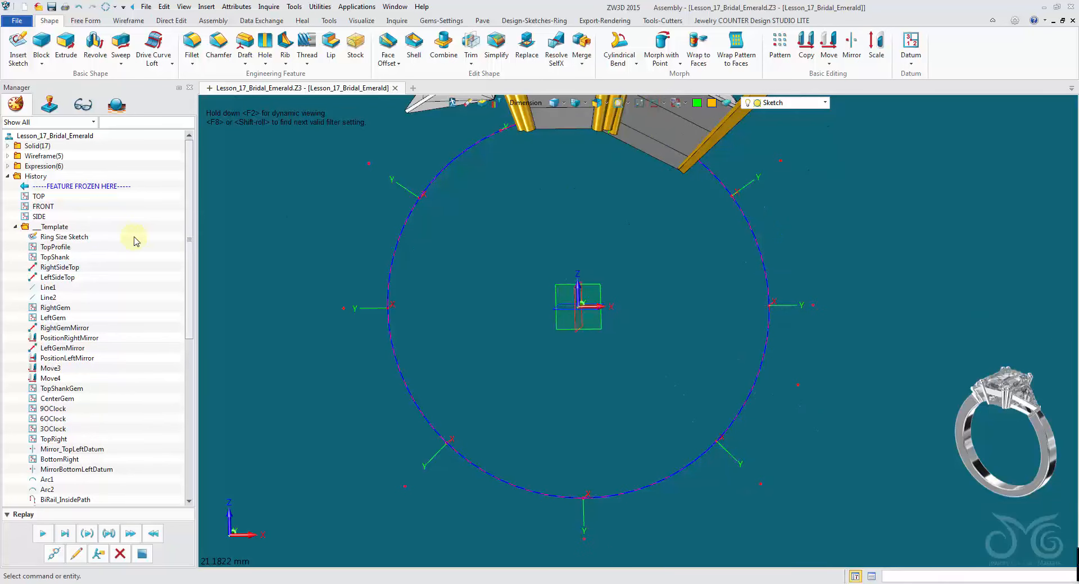
right_click(75, 239)
click(120, 227)
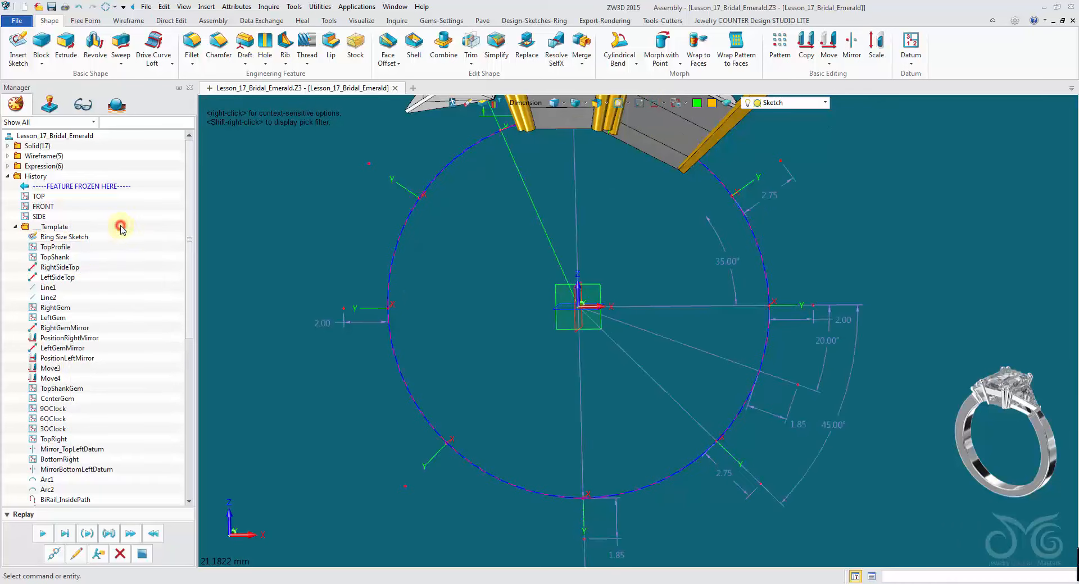
- Set the trillion's position angle dimension on the Ring Size Sketch to 53°
scroll(679, 494, up, 3)
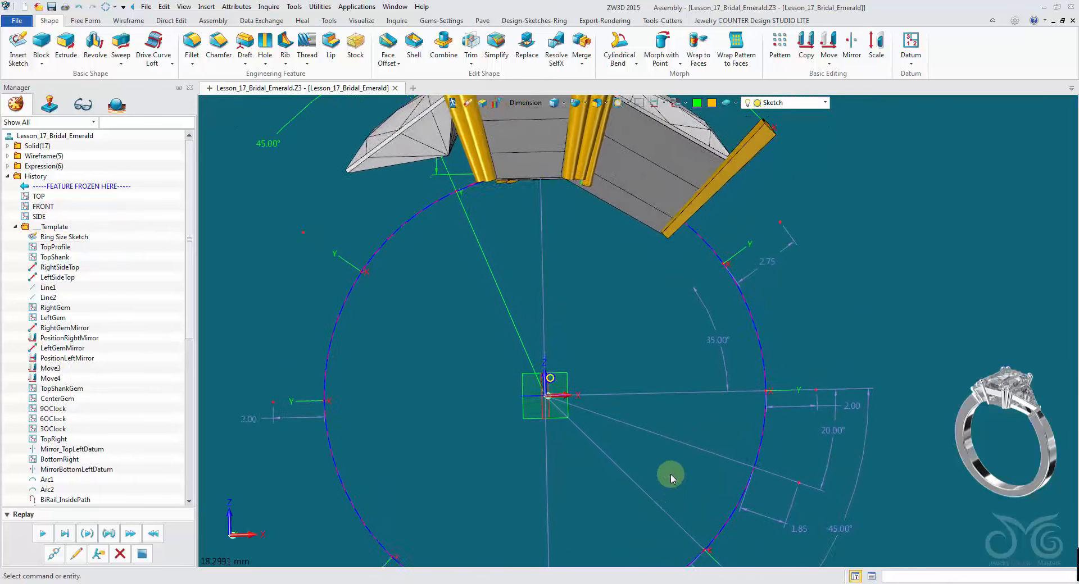
double_click(712, 410)
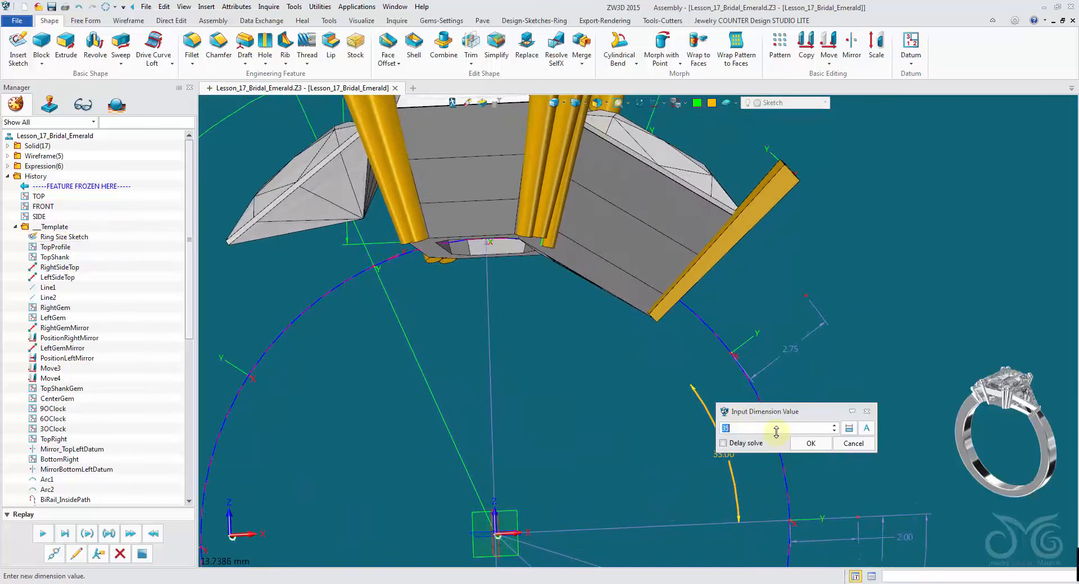
scroll(777, 433, up, 4)
scroll(776, 431, up, 5)
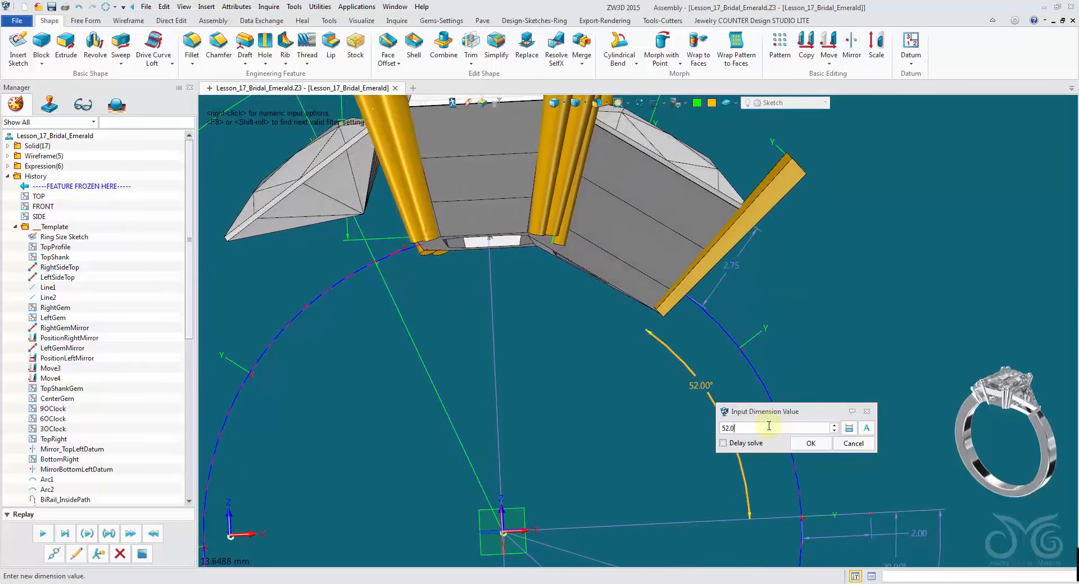
click(812, 444)
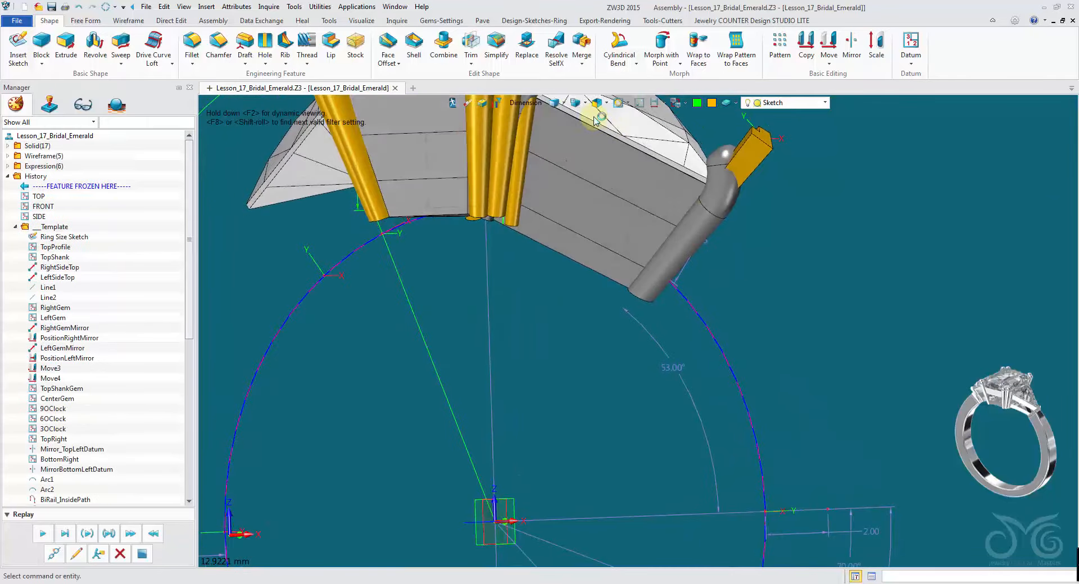
- Insert Ring Shanks profile sketches at the TopRight, 3OClock and 6OClock points
click(555, 103)
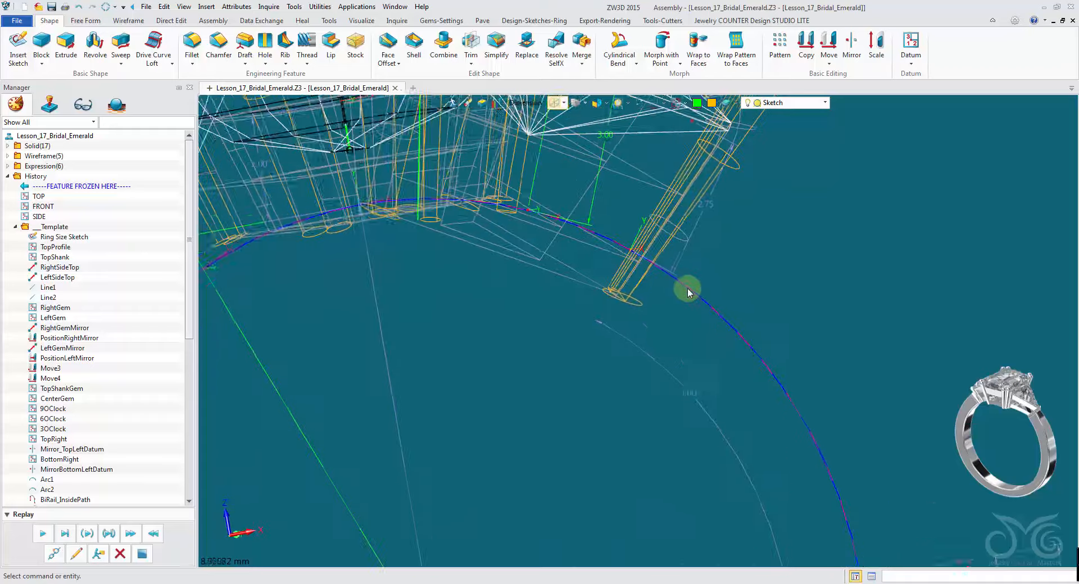
middle_drag(695, 294, 626, 247)
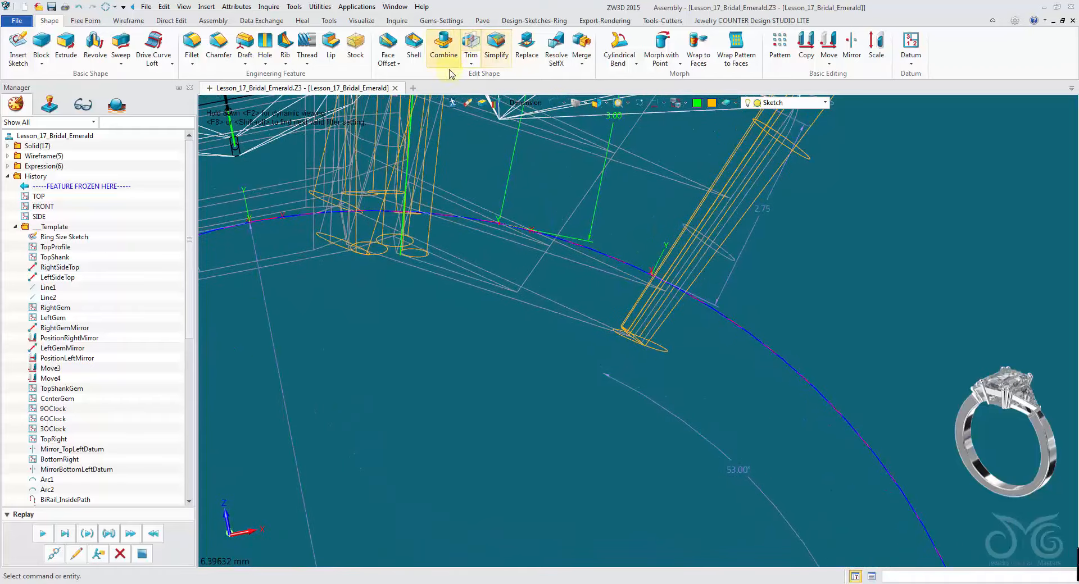
click(441, 23)
click(521, 164)
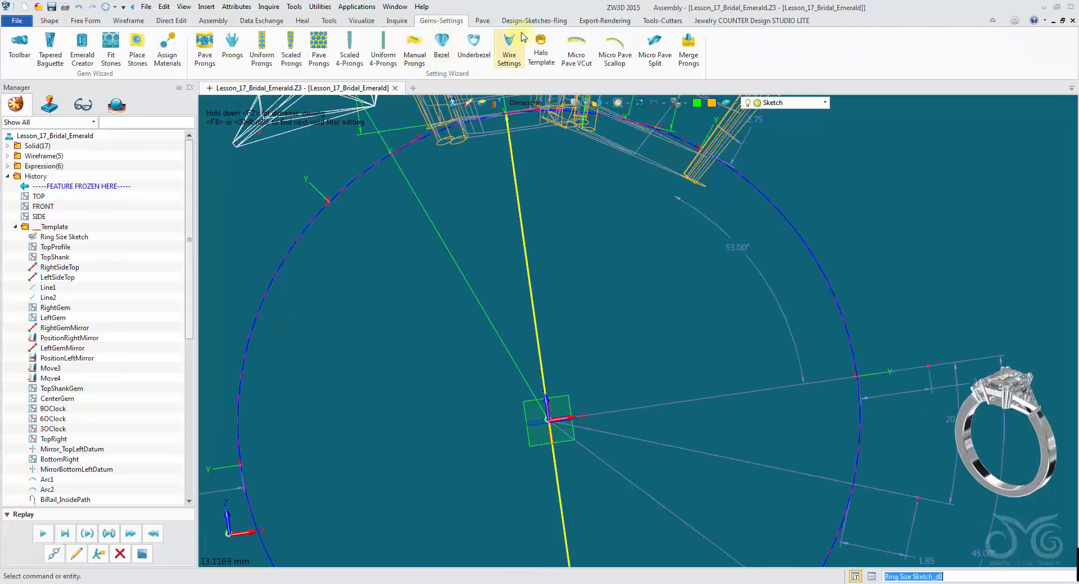
click(528, 20)
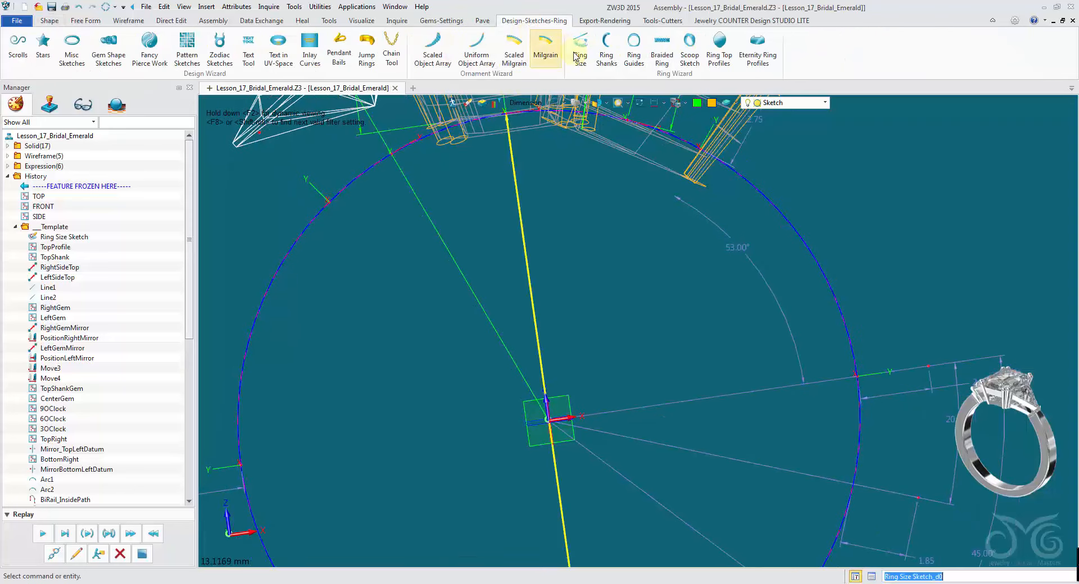
click(610, 50)
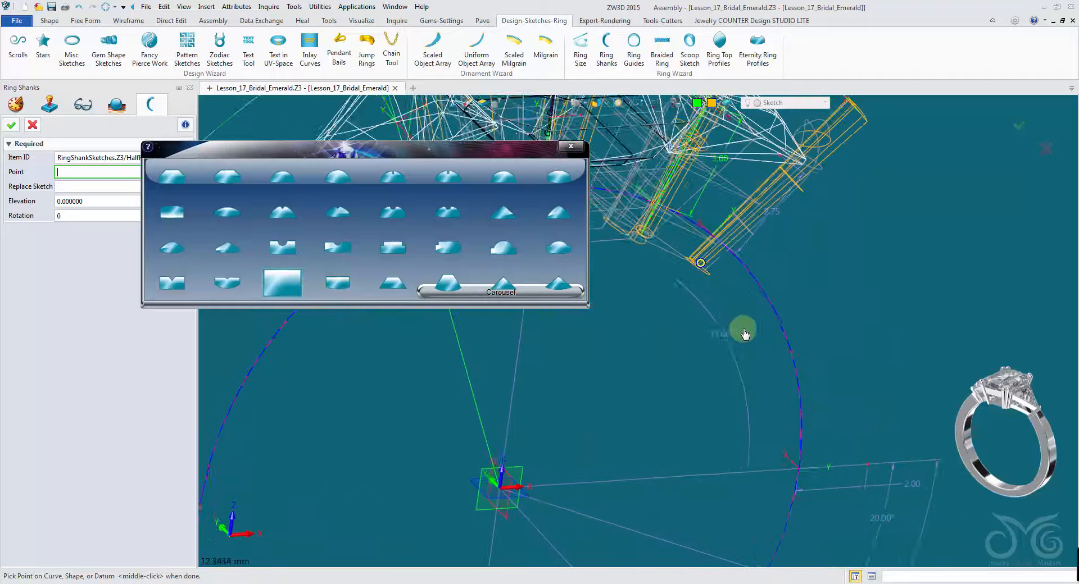
click(712, 239)
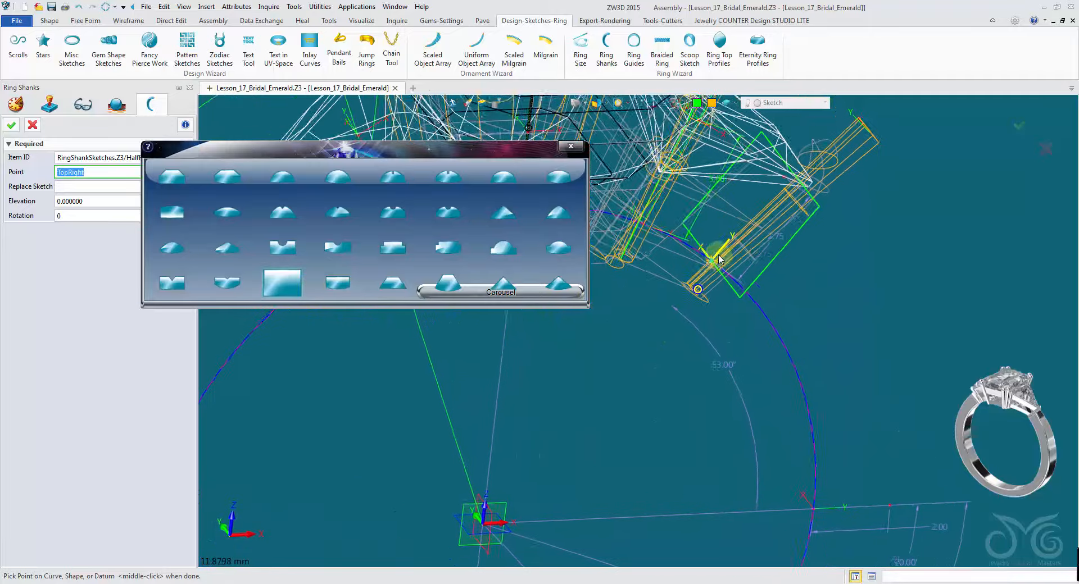
click(725, 292)
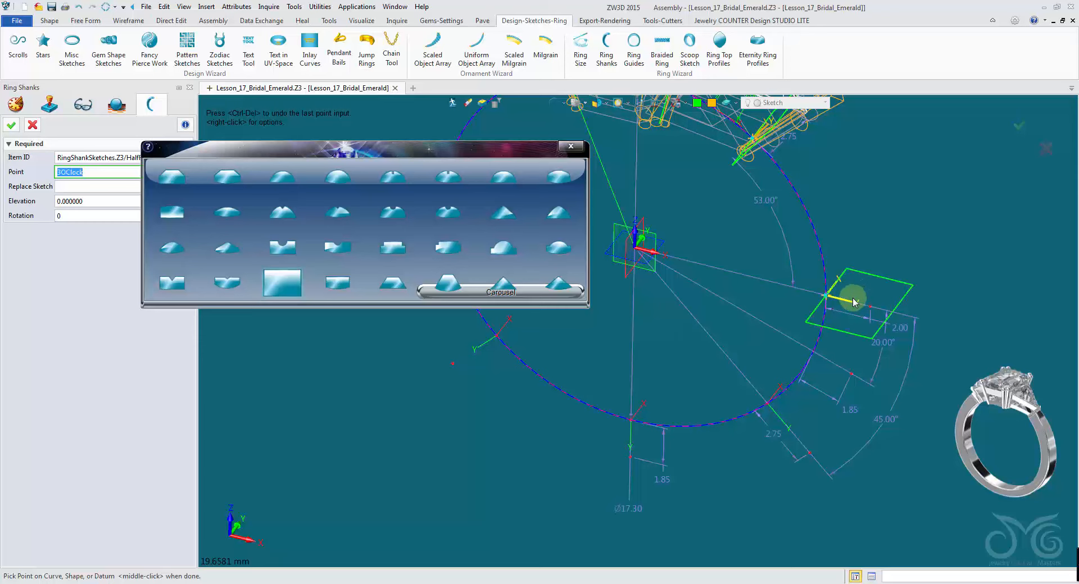
click(854, 302)
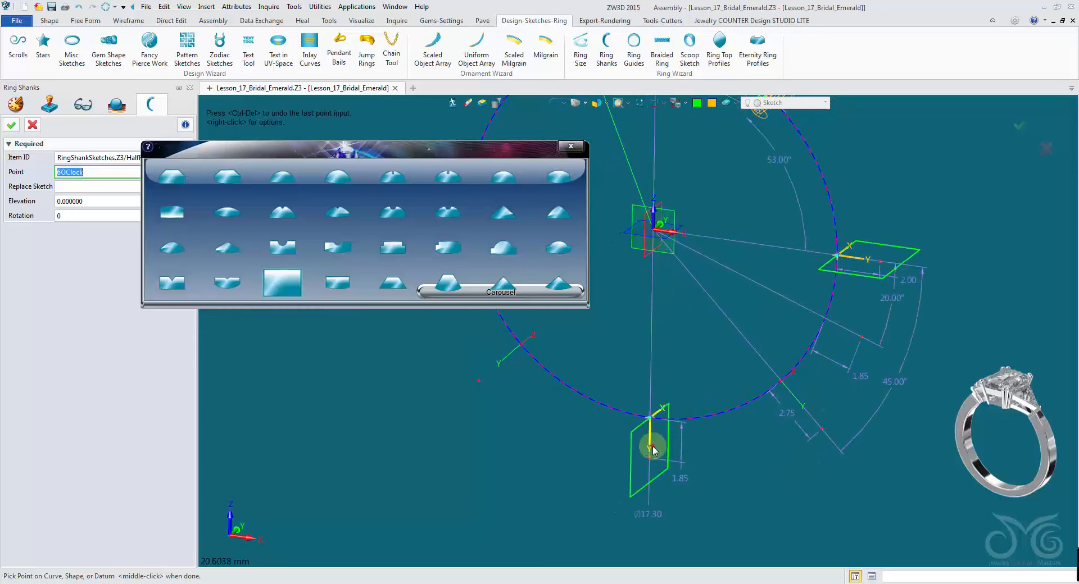
click(644, 436)
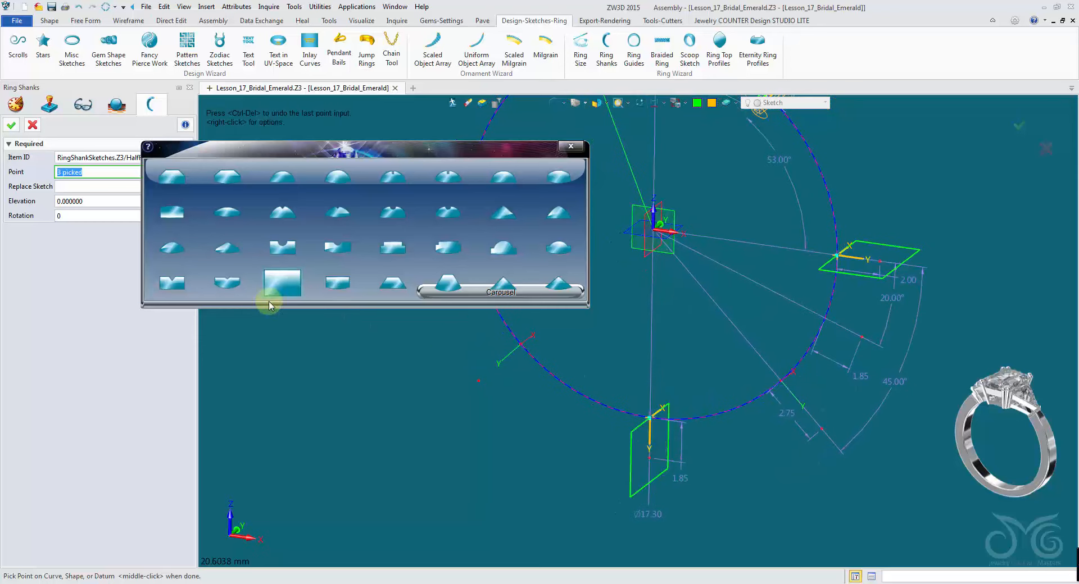
click(11, 127)
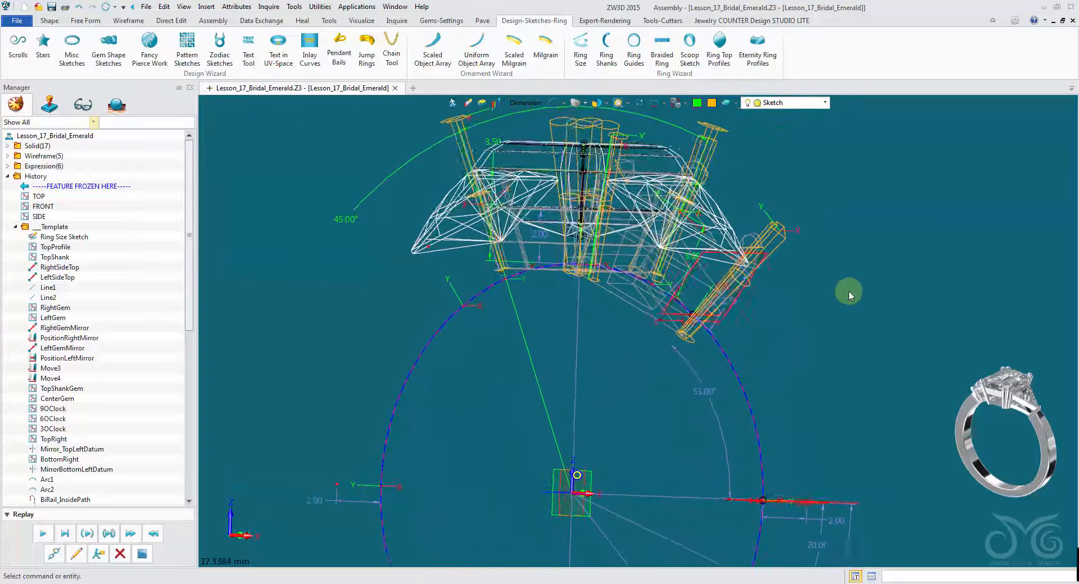
- Set the TopRight shank profile's height dimension to 2.5 with delayed solving
right_drag(847, 297, 567, 98)
click(558, 103)
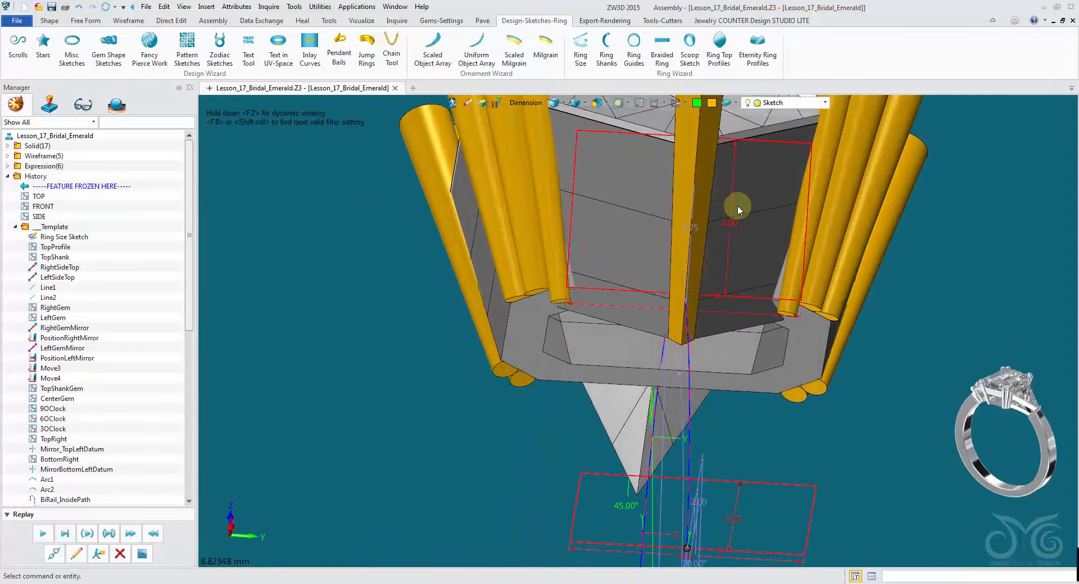
double_click(736, 207)
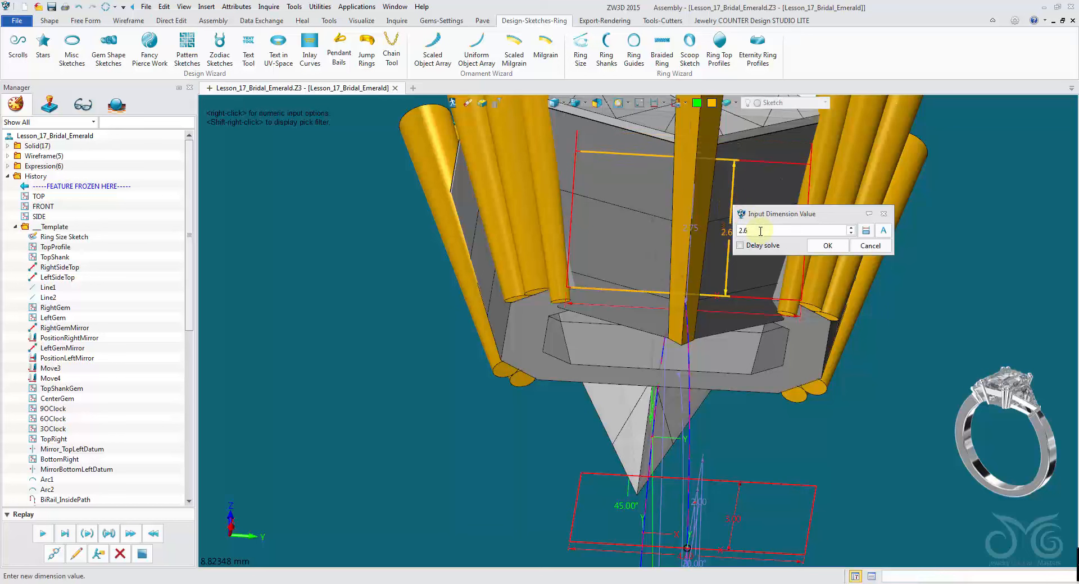
click(828, 247)
- Set the TopRight shank profile's width dimension to 1
middle_drag(756, 294, 775, 374)
double_click(732, 346)
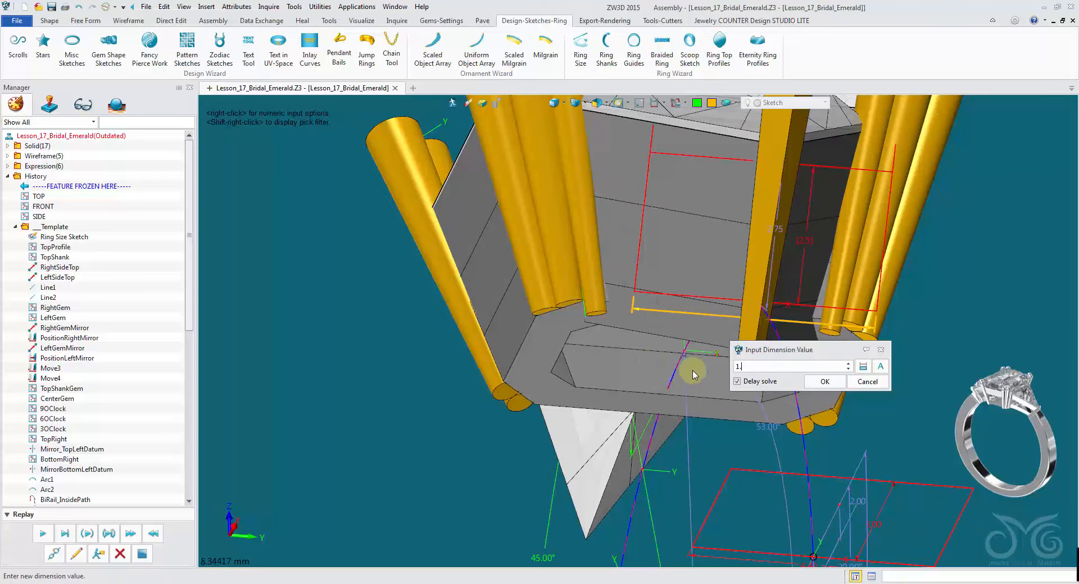
click(826, 383)
- Set both the width and height dimensions of the 3OClock shank profile to 2
middle_drag(829, 390, 686, 313)
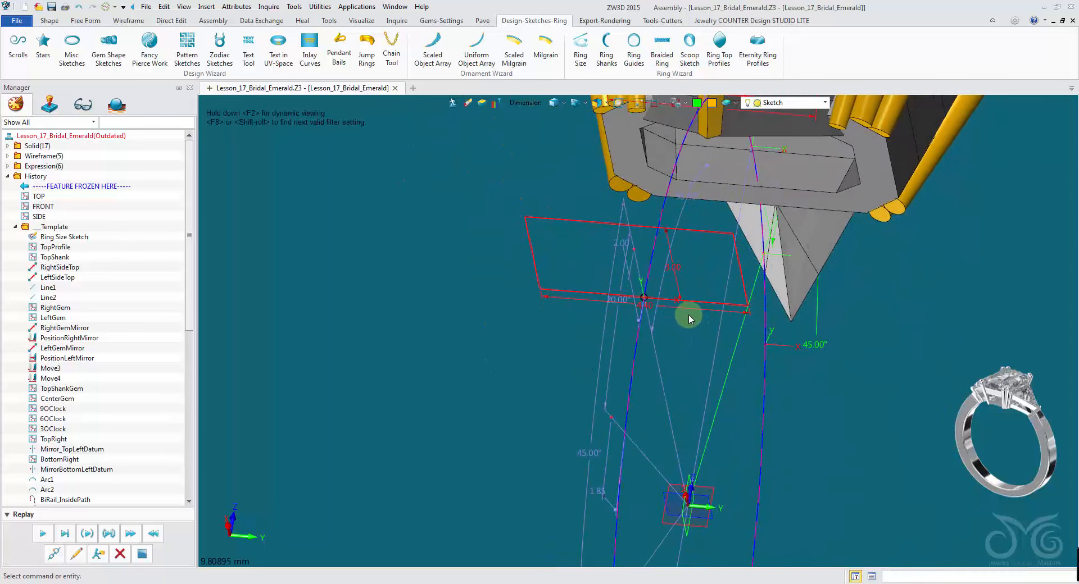
double_click(690, 309)
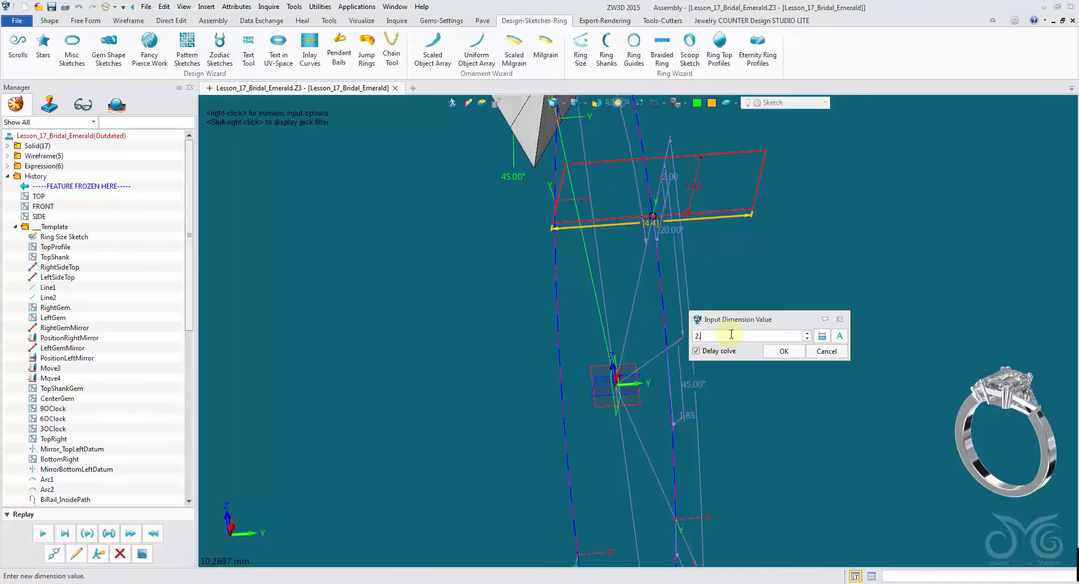
click(774, 354)
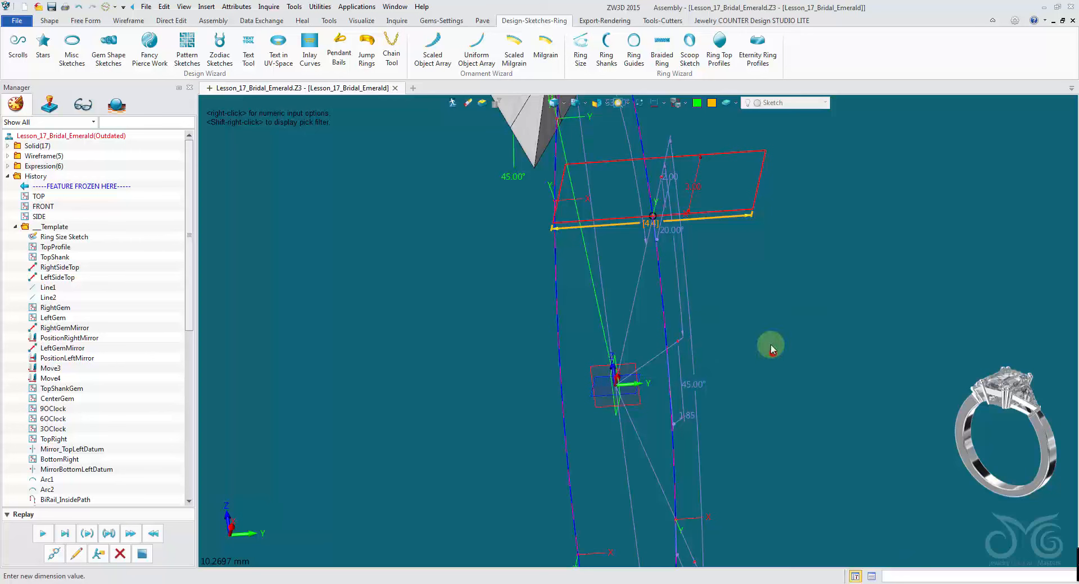
double_click(699, 188)
text(2)
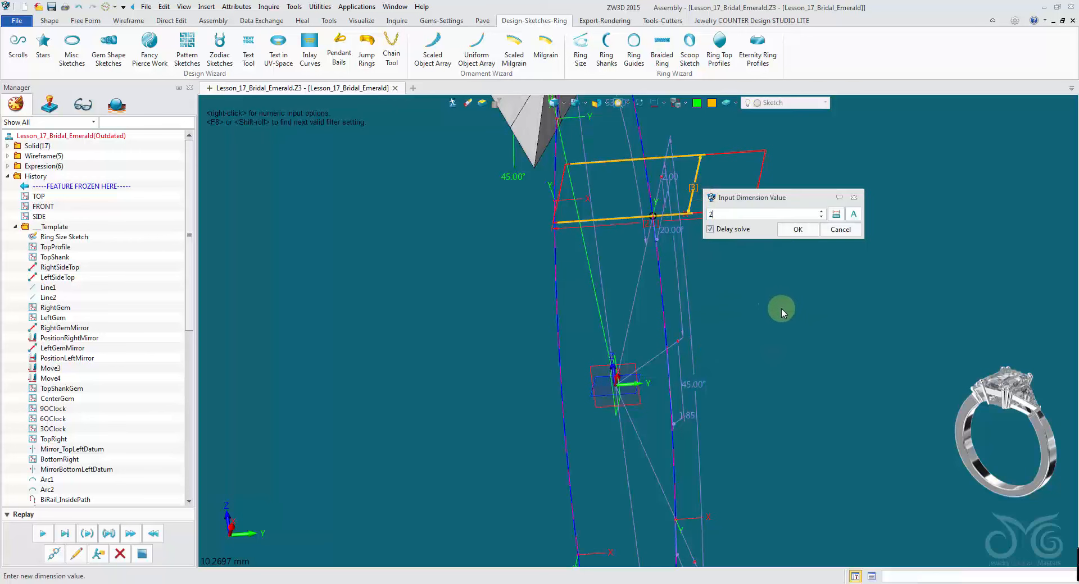
click(797, 231)
- Set the 6OClock shank profile's height to 1.5 and its width to 2.5
mouse_move(793, 230)
right_down()
mouse_move(785, 183)
mouse_move(808, 261)
mouse_move(893, 413)
mouse_move(674, 470)
mouse_move(607, 369)
right_up()
double_click(598, 375)
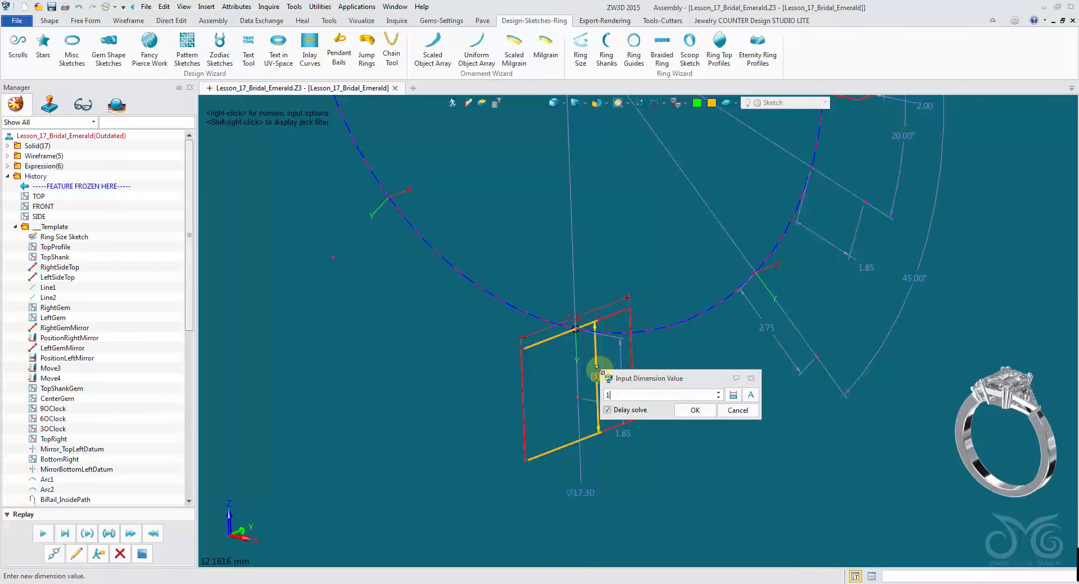
text(1.5)
click(693, 412)
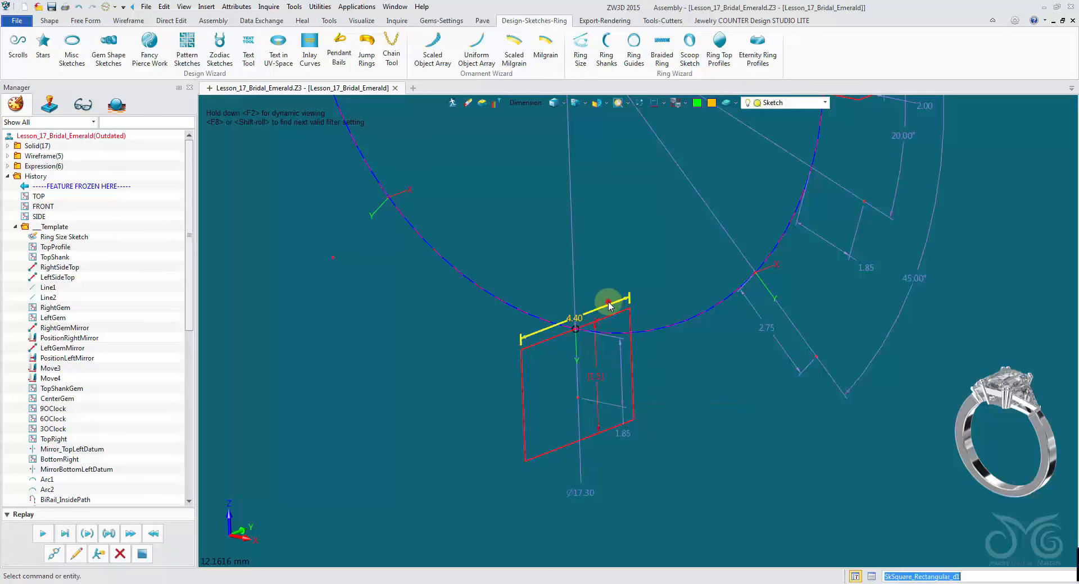
double_click(609, 304)
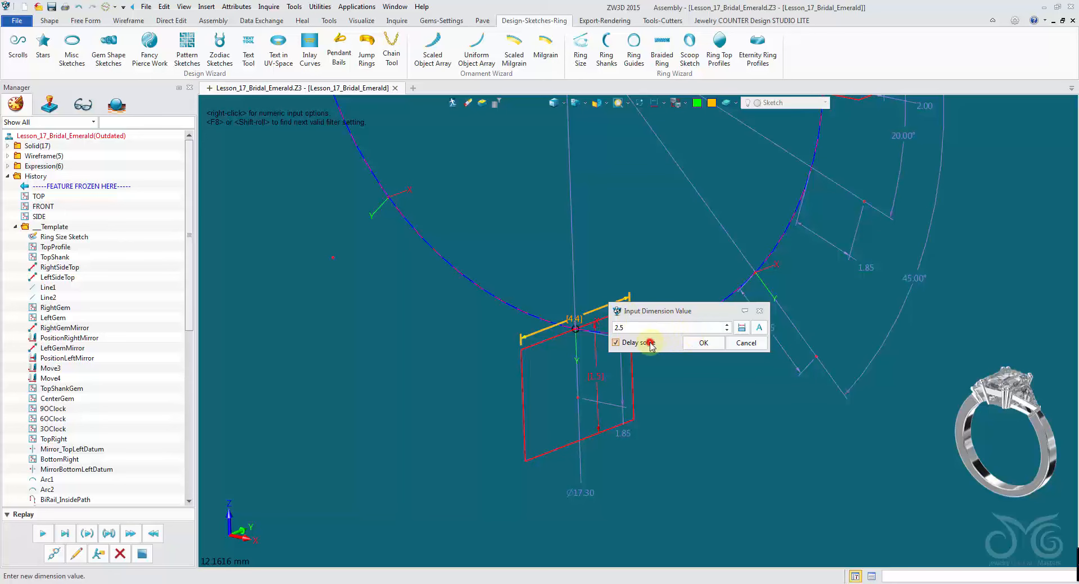
click(704, 343)
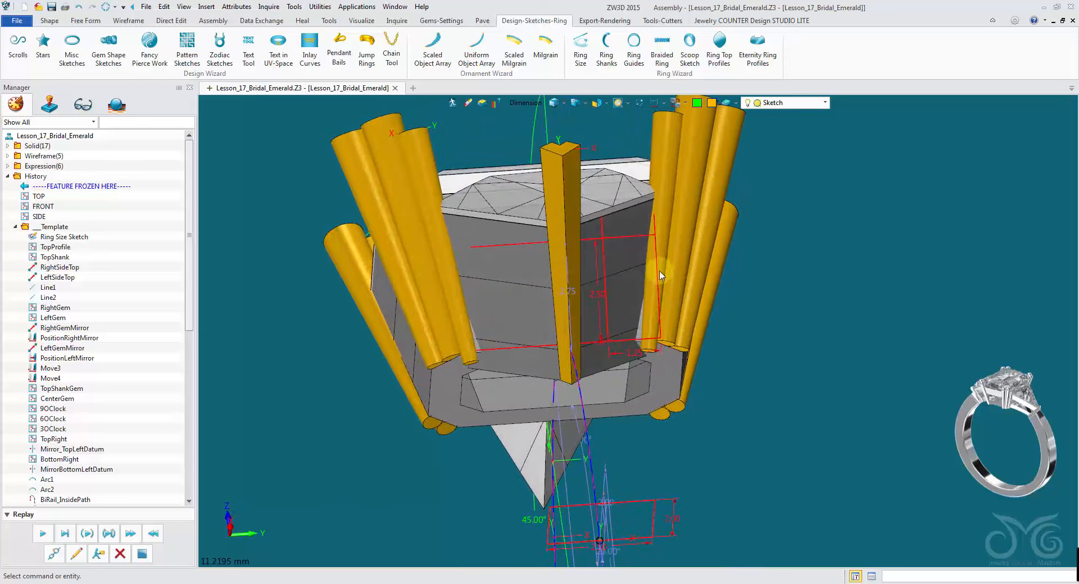
- Switch the pick filter to Sketch and open the TopRight shank profile sketch for editing
click(522, 104)
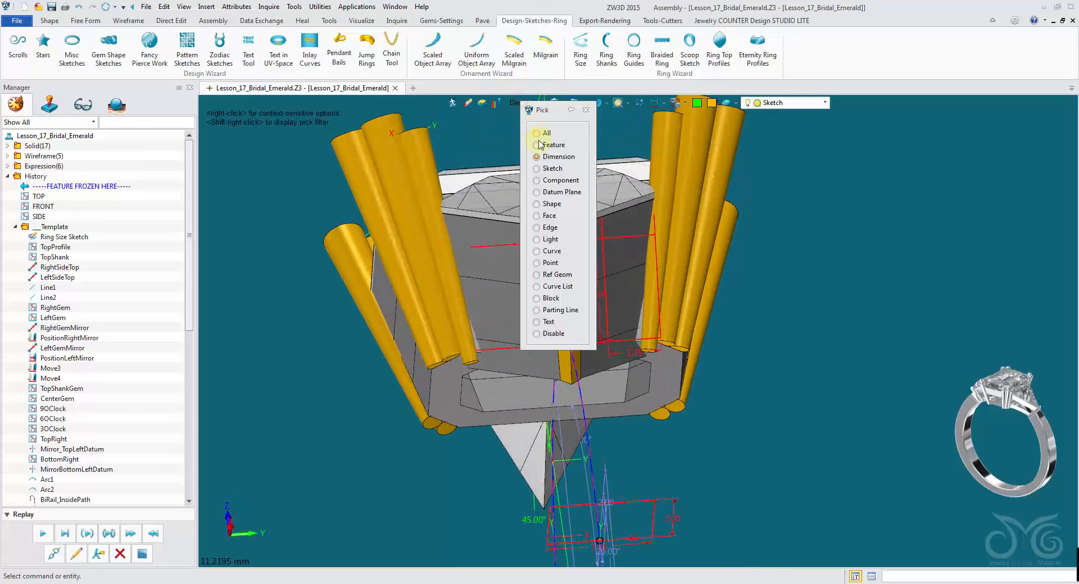
click(551, 169)
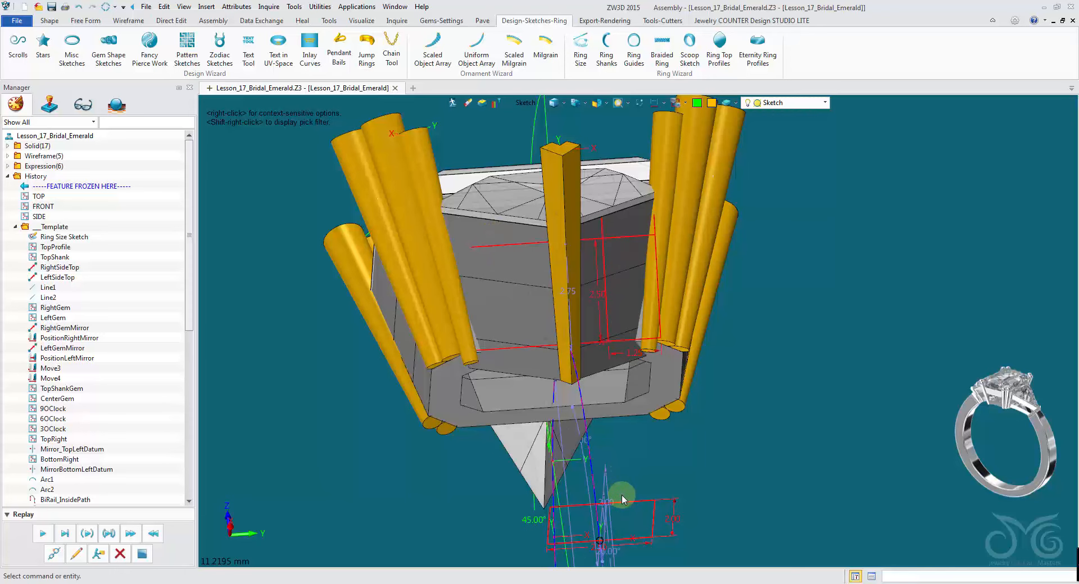
double_click(613, 291)
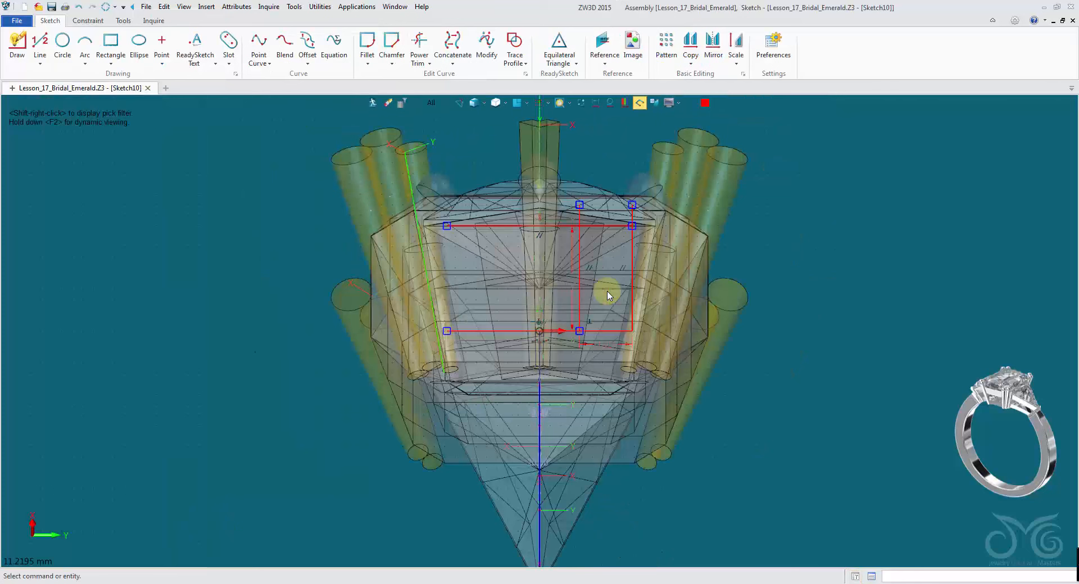
click(583, 104)
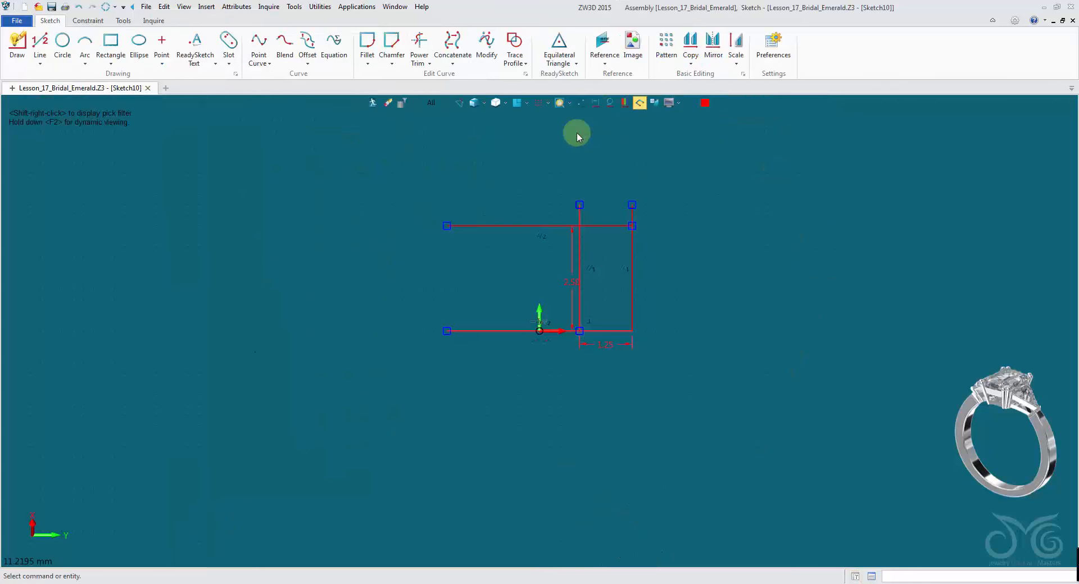
scroll(577, 132, up, 3)
middle_drag(550, 224, 503, 171)
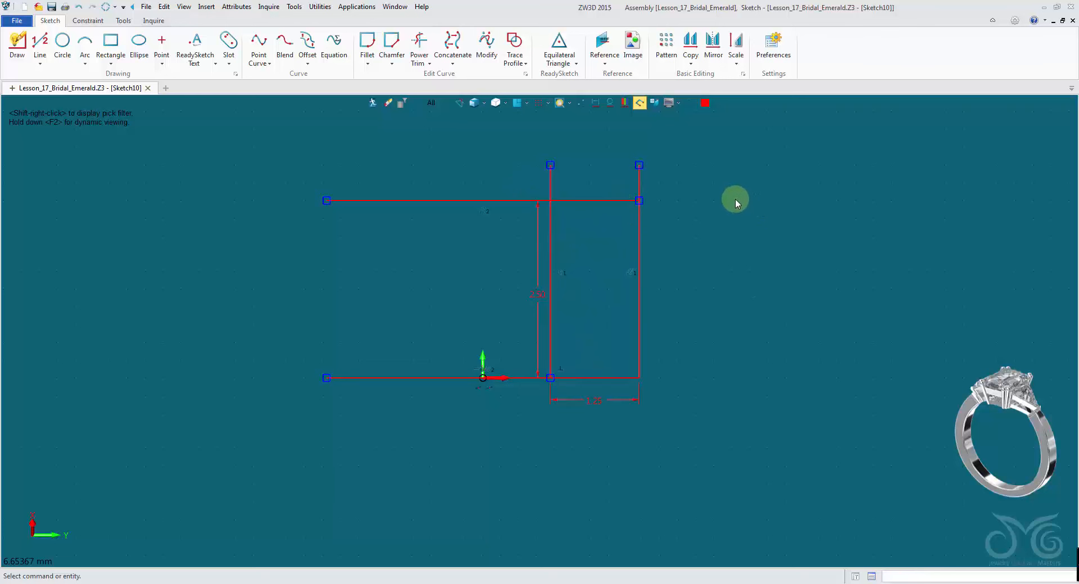
- Move the two upper line endpoints down onto the profile's top edge
click(640, 166)
click(639, 199)
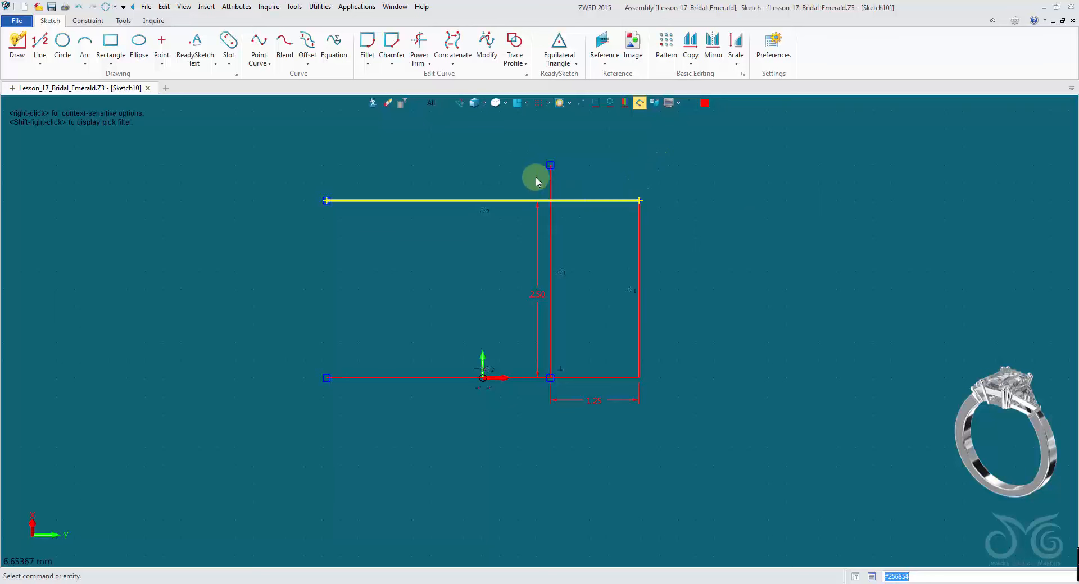
click(550, 166)
click(550, 201)
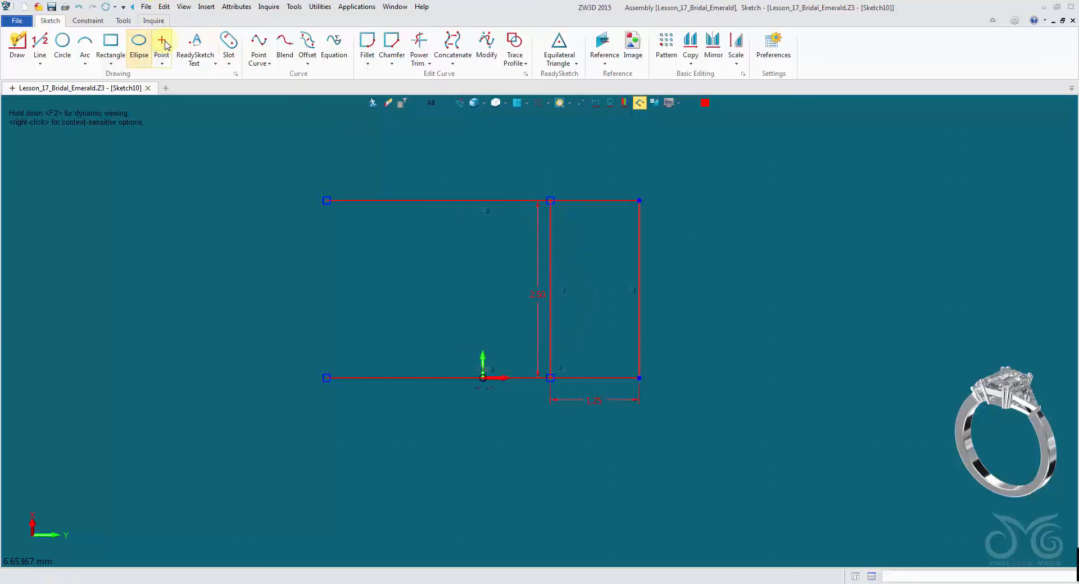
- Constrain the upper middle line endpoint to be coincident with the profile's top-left corner
click(100, 22)
click(78, 64)
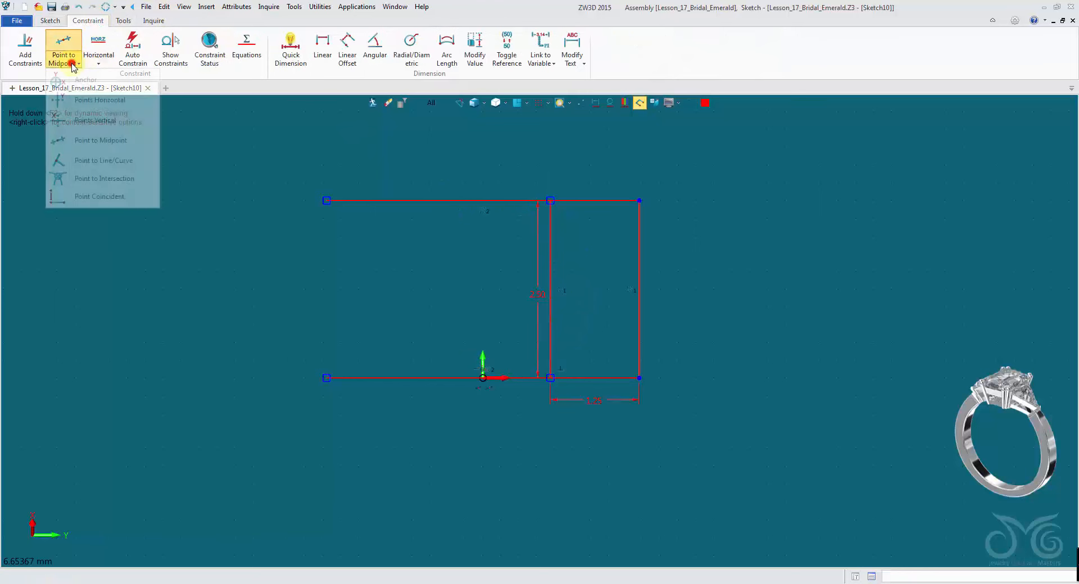
click(131, 197)
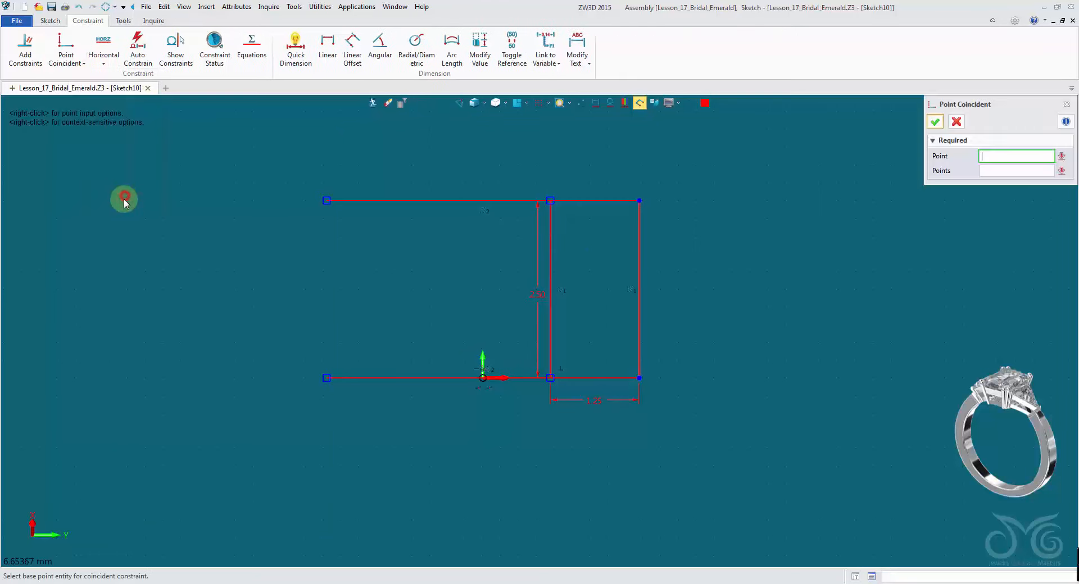
click(553, 204)
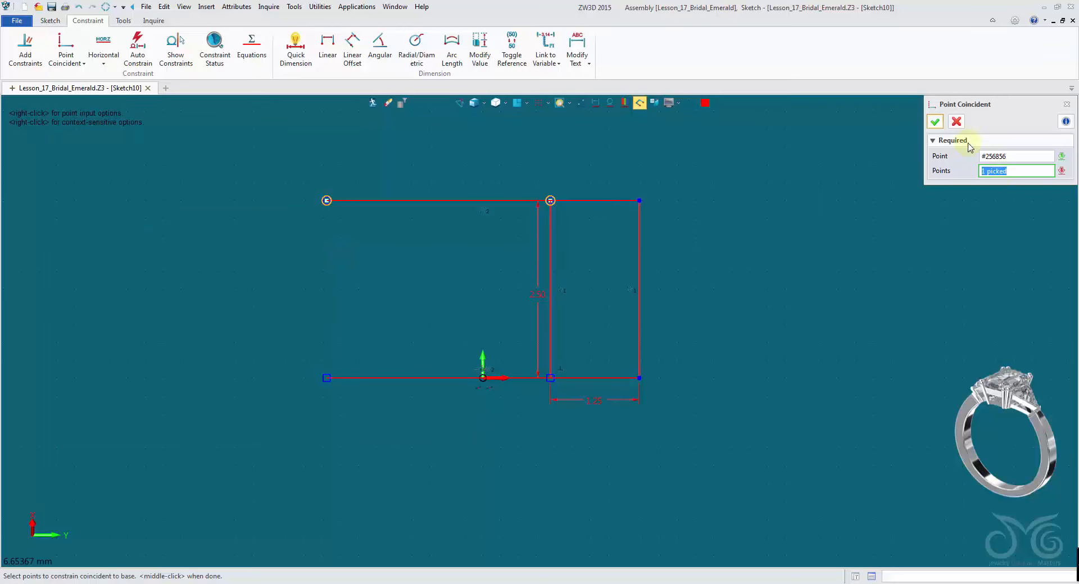
click(934, 122)
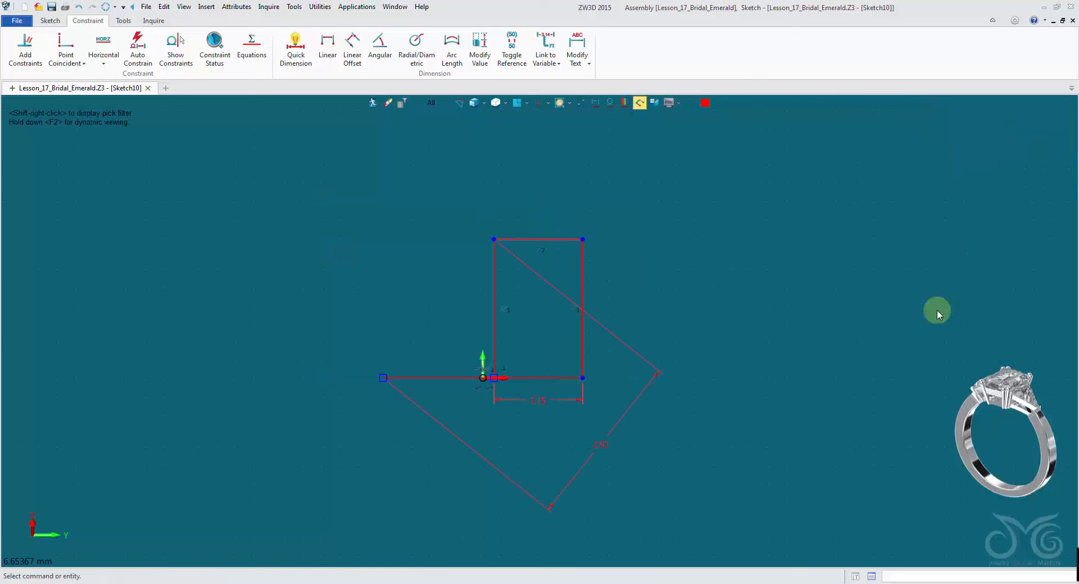
- Constrain the profile's lower-left point to be coincident with the lower line endpoint, and exit the sketch
middle_click(323, 190)
click(379, 378)
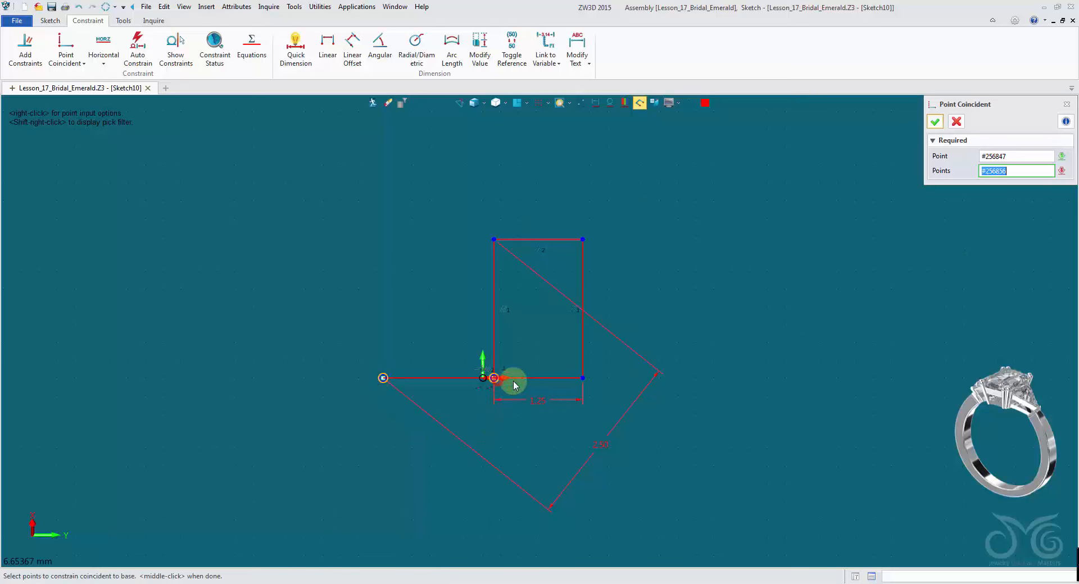
click(935, 122)
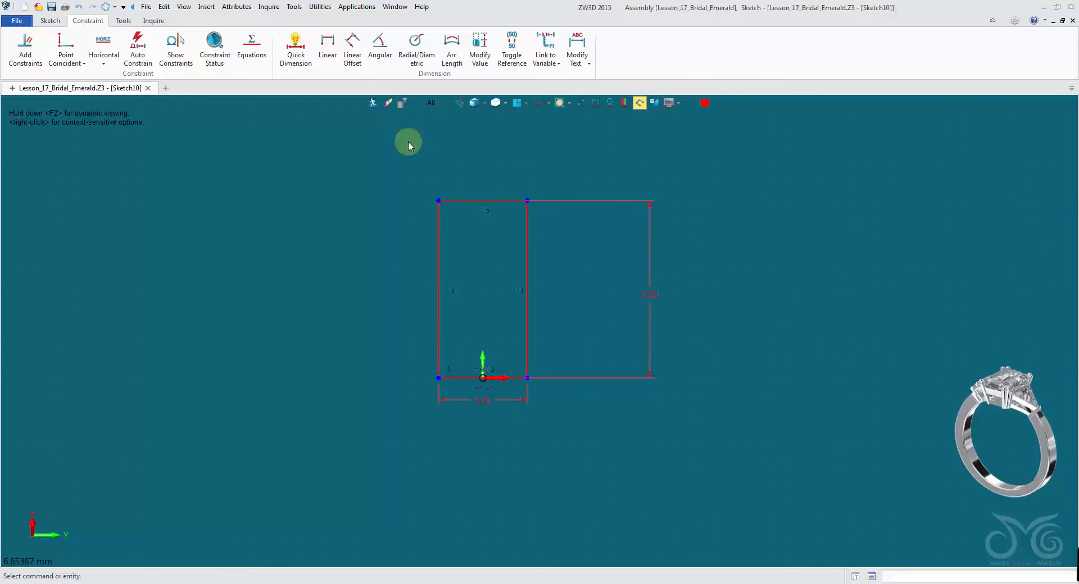
click(369, 105)
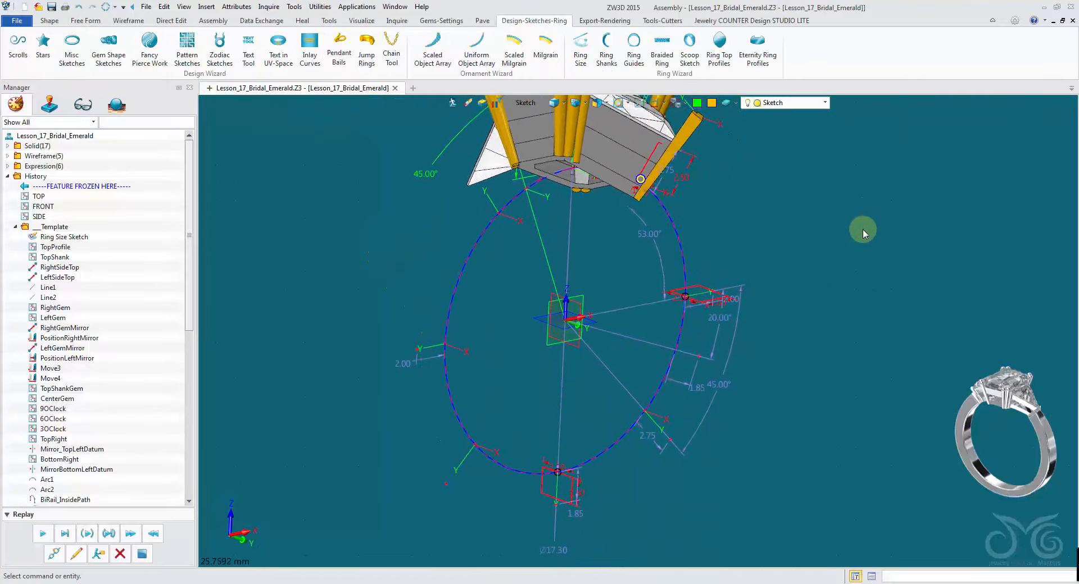
- Hide the dimension annotations of the Ring Size Sketch
right_click(79, 242)
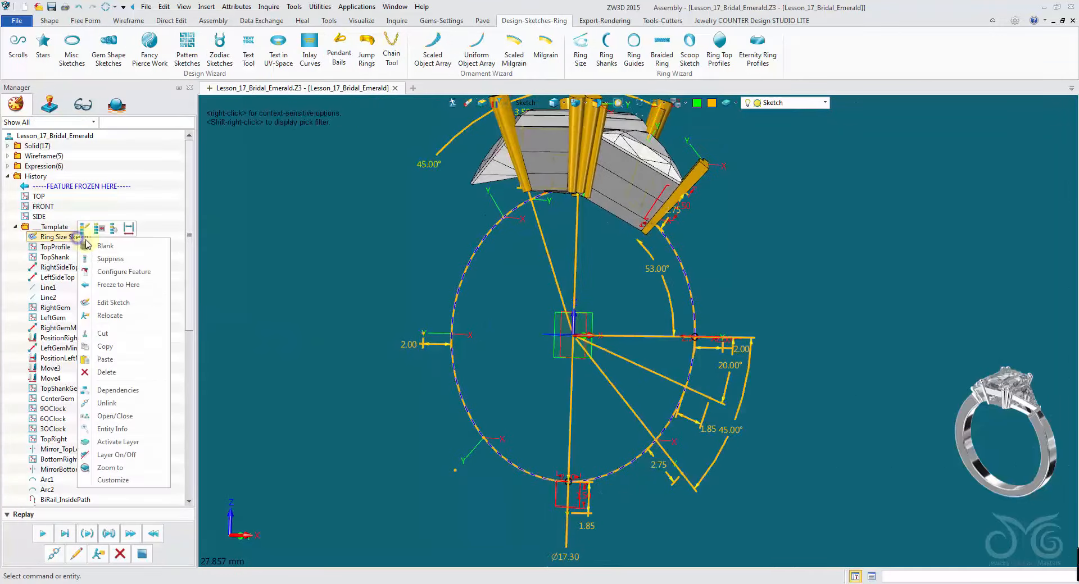
click(128, 229)
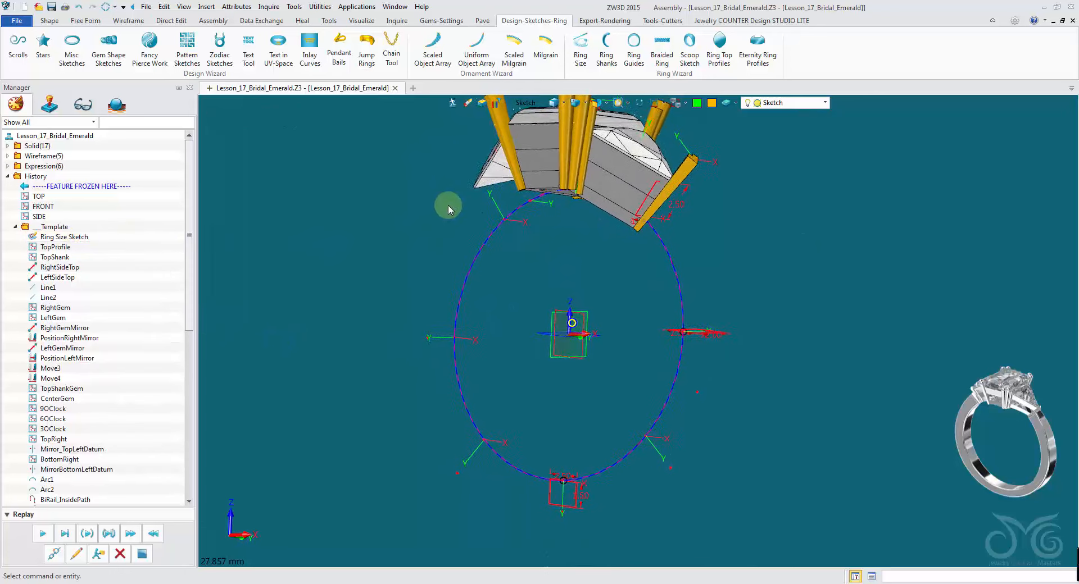
- Mirror the top-right shank profile sketches as a copy across the centre datum plane
click(42, 21)
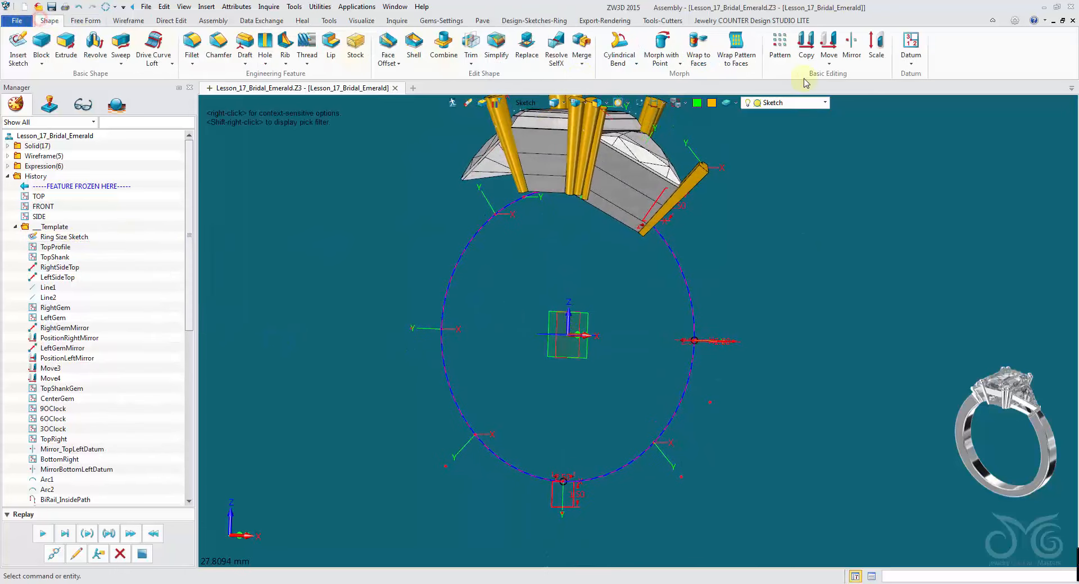
click(852, 48)
click(659, 204)
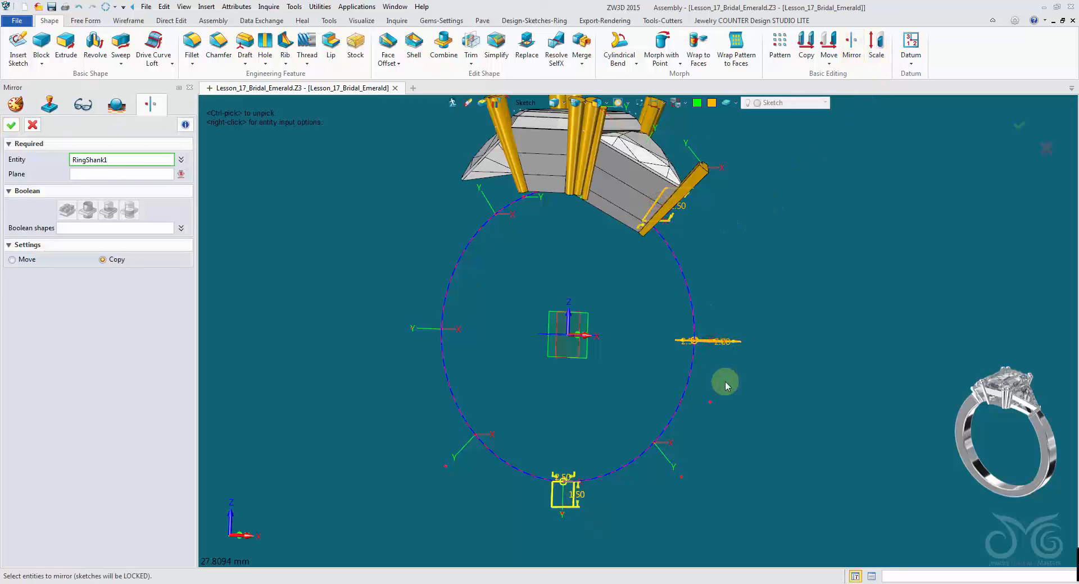
click(91, 175)
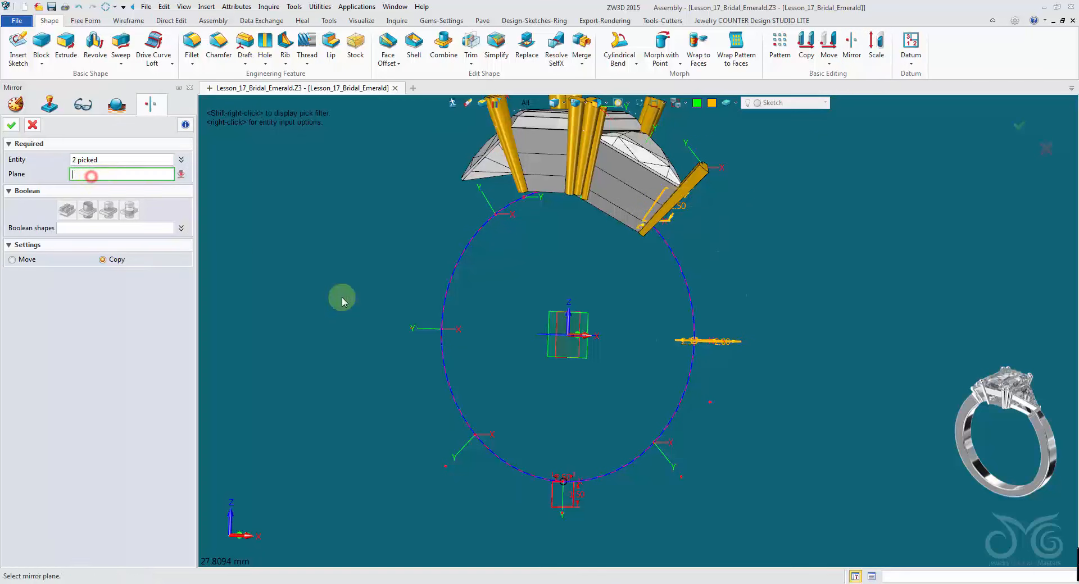
middle_drag(520, 396, 554, 377)
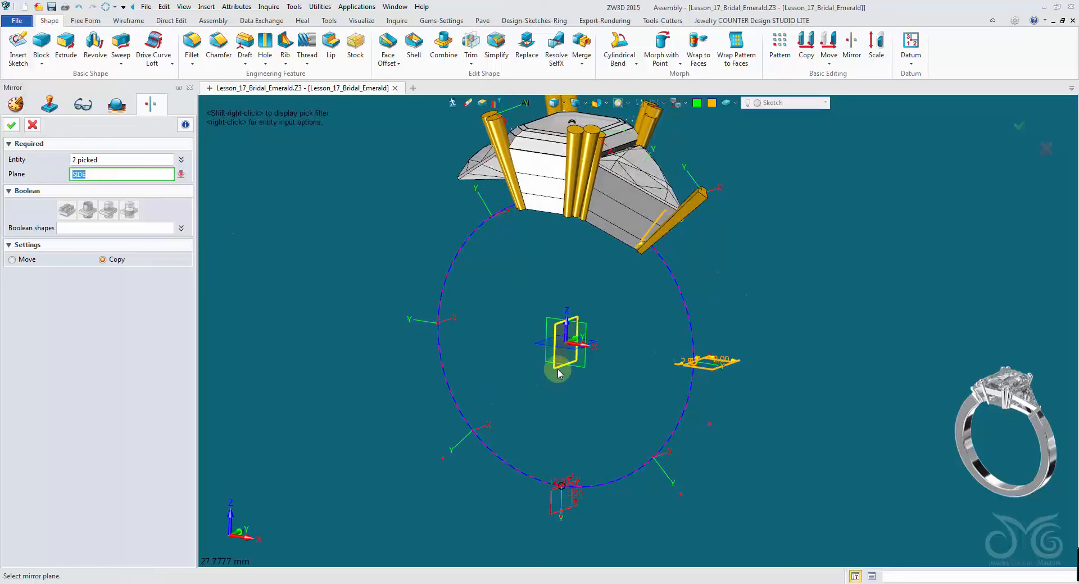
click(11, 125)
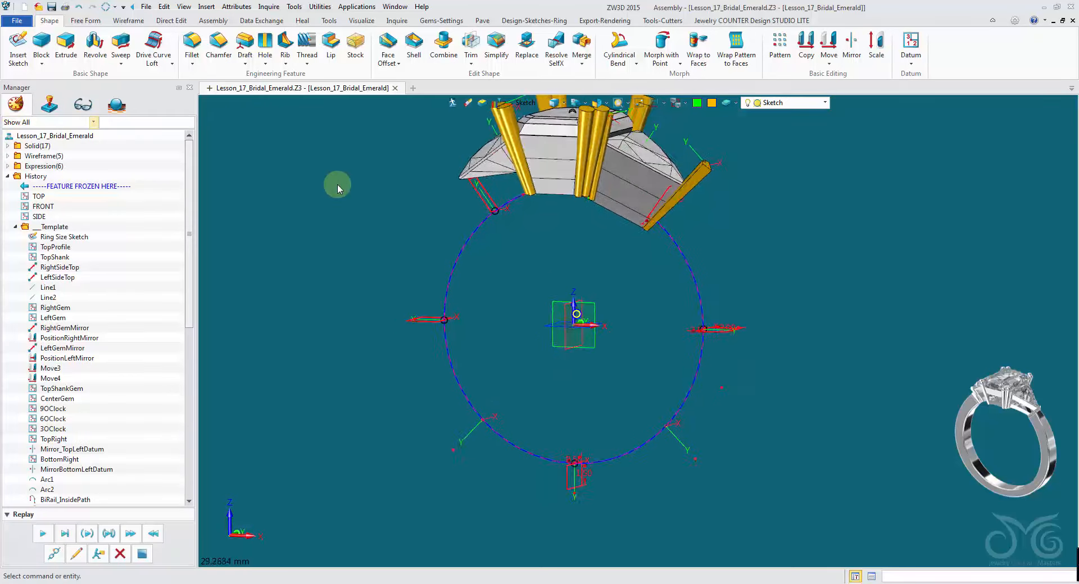
- Draw a magenta three-point arc from -5.2057,0,6.9082 to 5.2057,0,6.9082 through 0,0,-8.65 along the ring
middle_drag(337, 188, 472, 214)
middle_drag(549, 250, 570, 204)
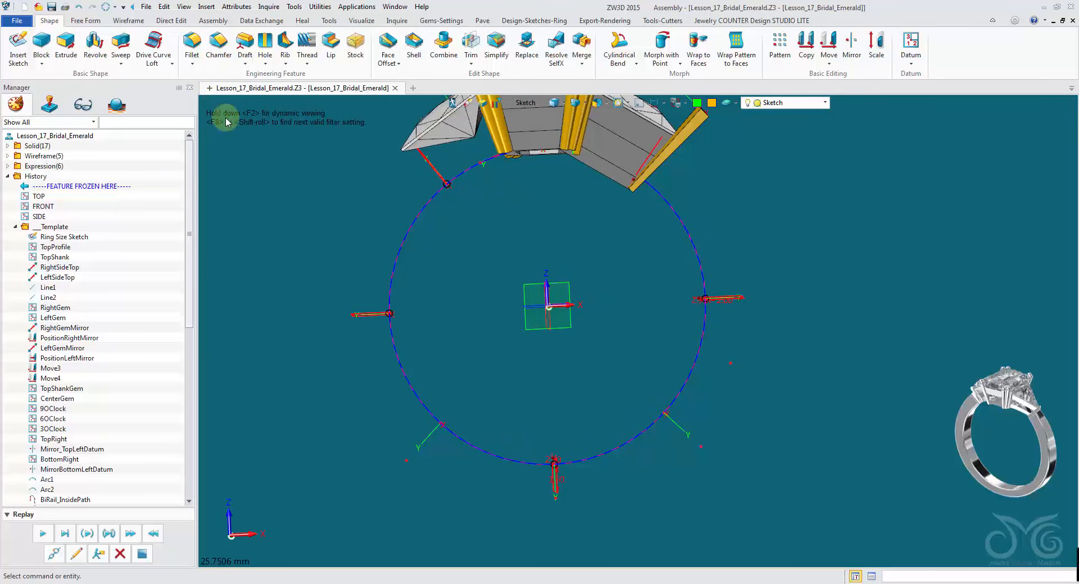
click(130, 20)
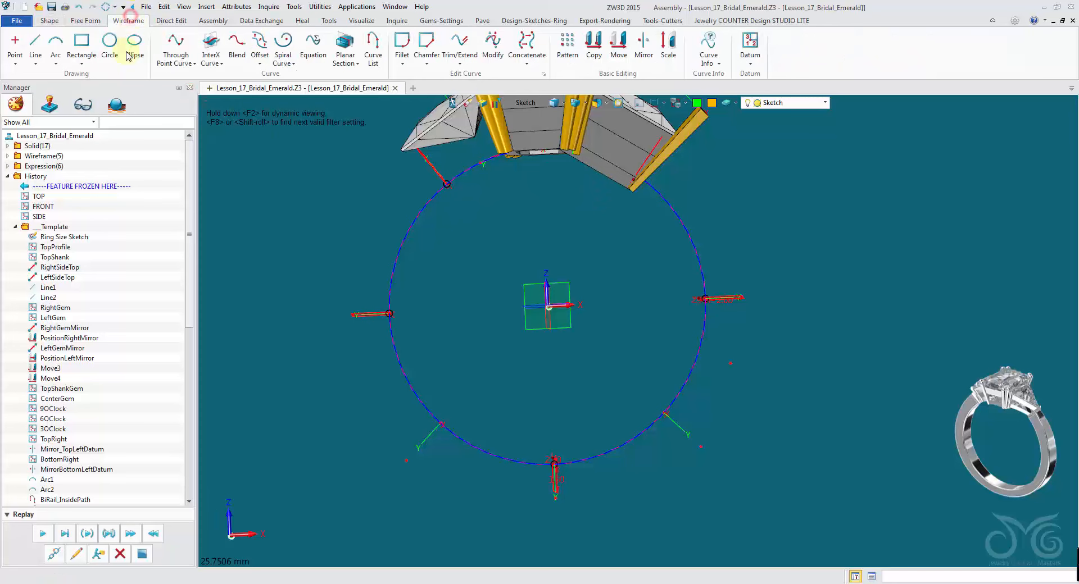
click(55, 41)
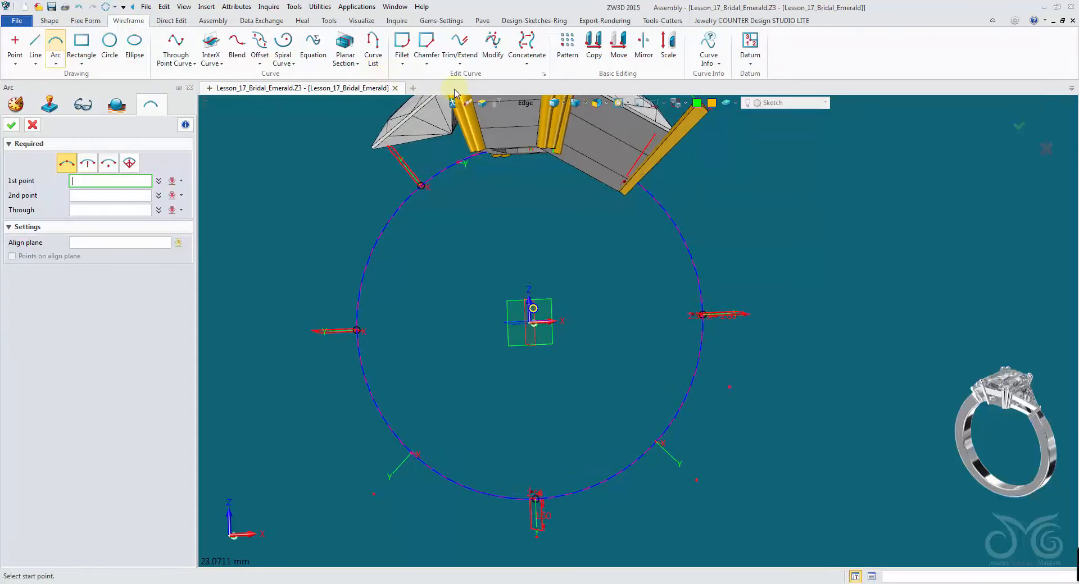
click(526, 104)
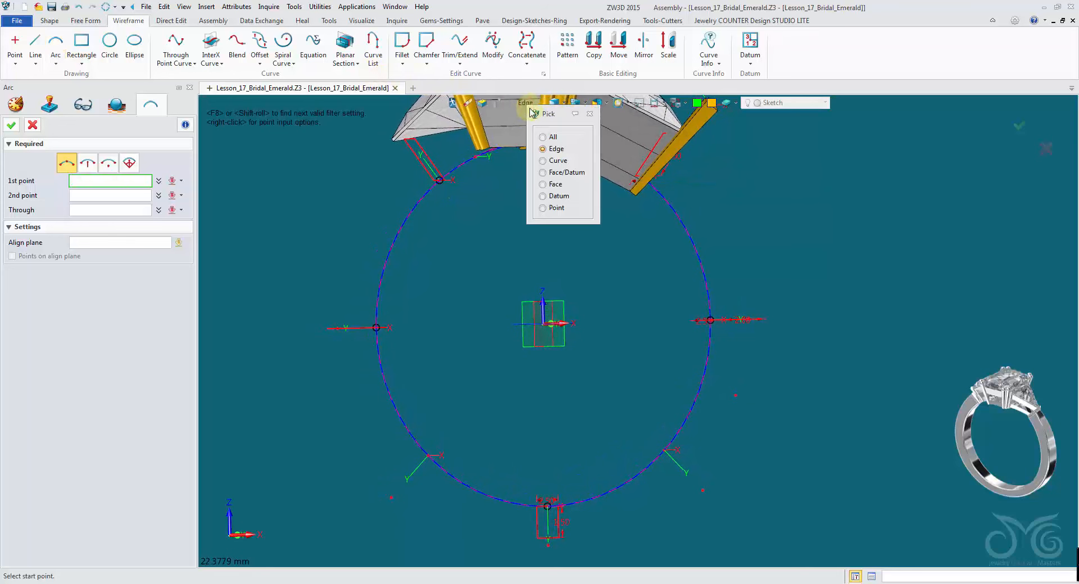
click(559, 196)
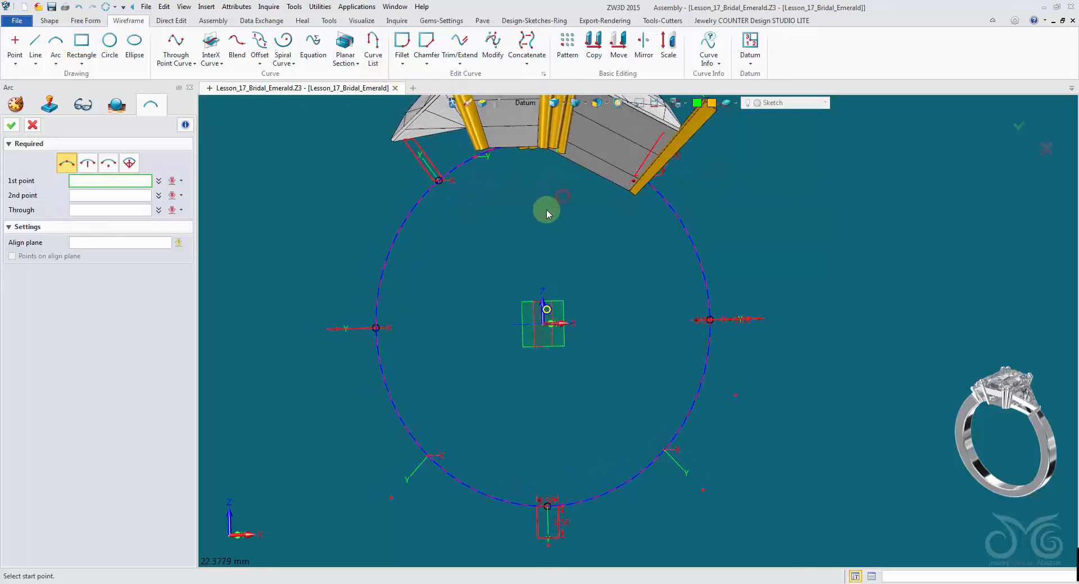
click(438, 184)
right_drag(585, 273, 624, 192)
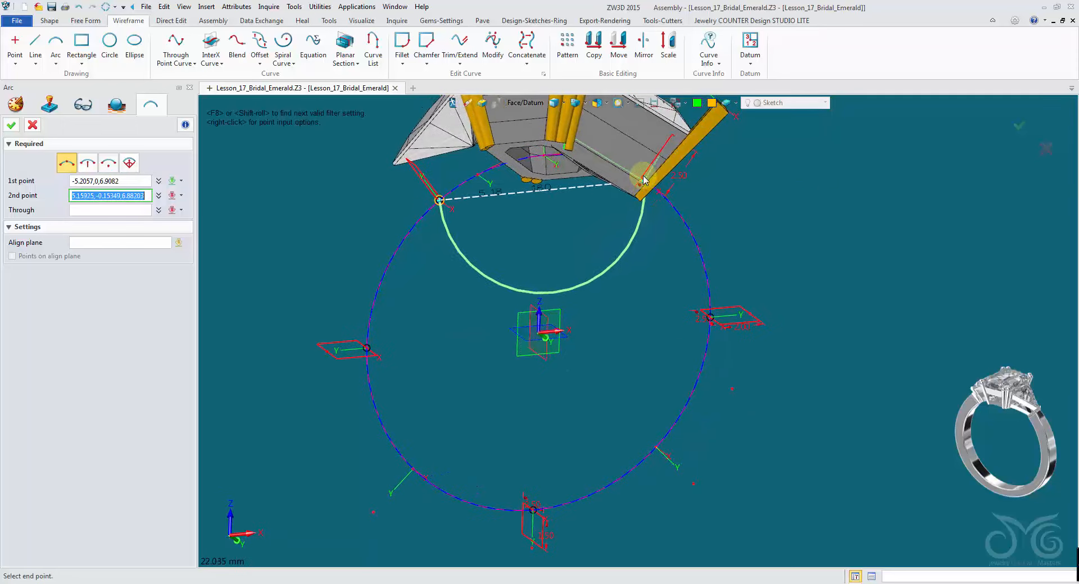
click(555, 103)
right_drag(646, 189, 665, 194)
scroll(665, 191, up, 4)
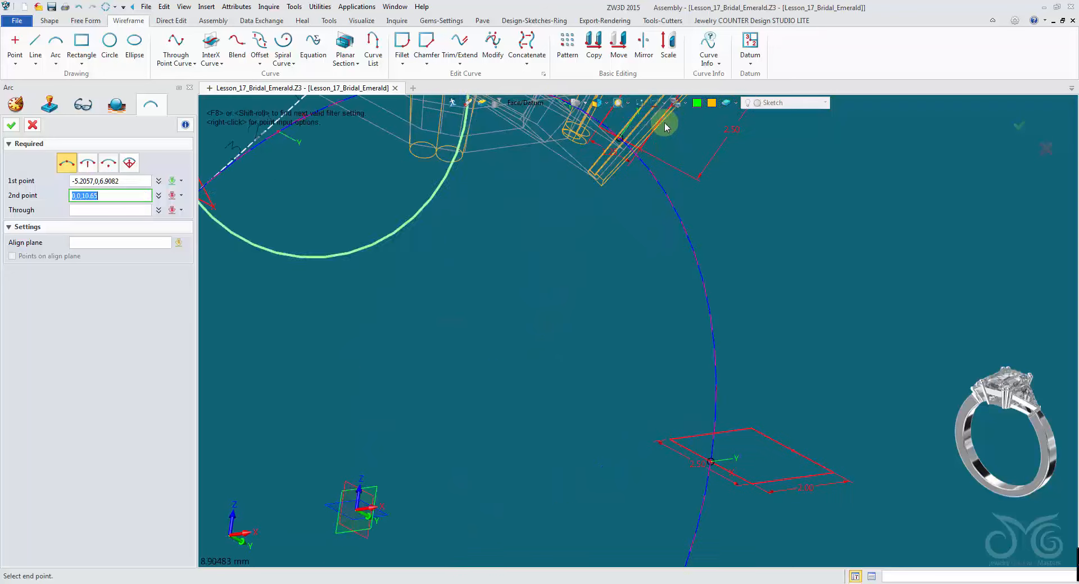
scroll(630, 146, up, 5)
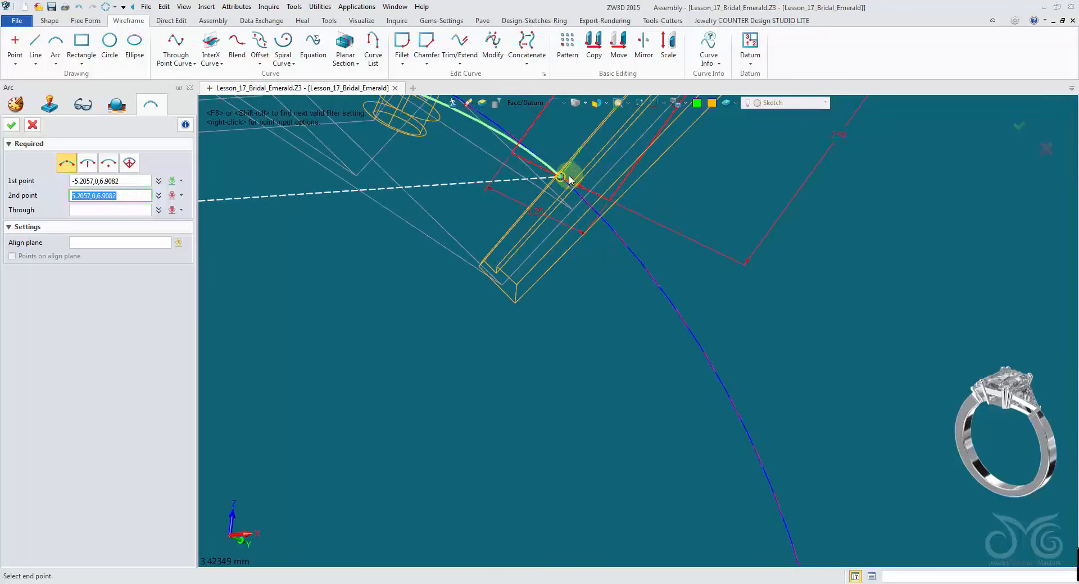
click(568, 177)
click(555, 103)
right_drag(568, 147, 597, 289)
scroll(597, 289, down, 1)
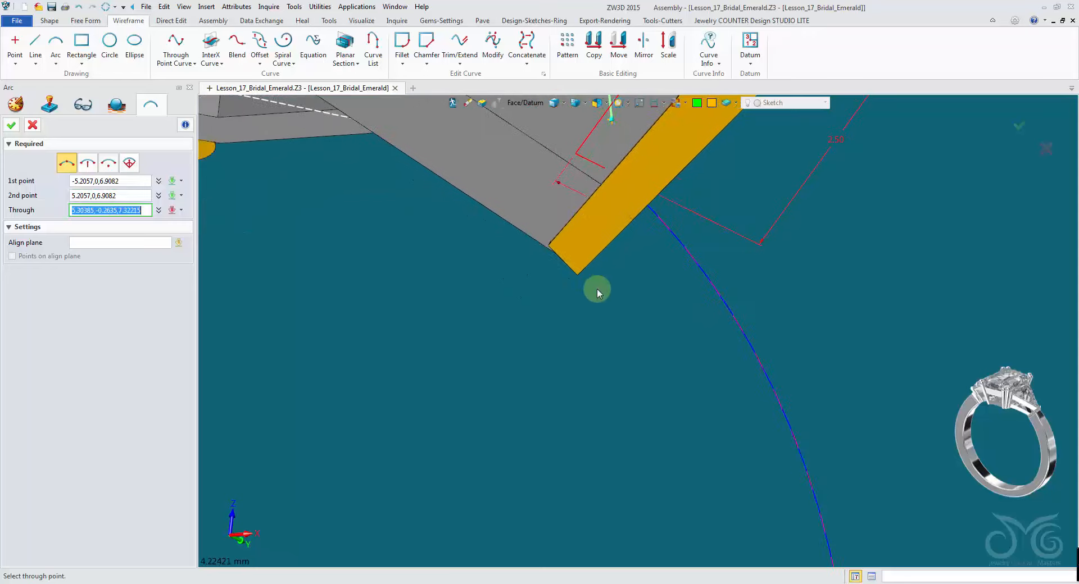
scroll(597, 288, down, 5)
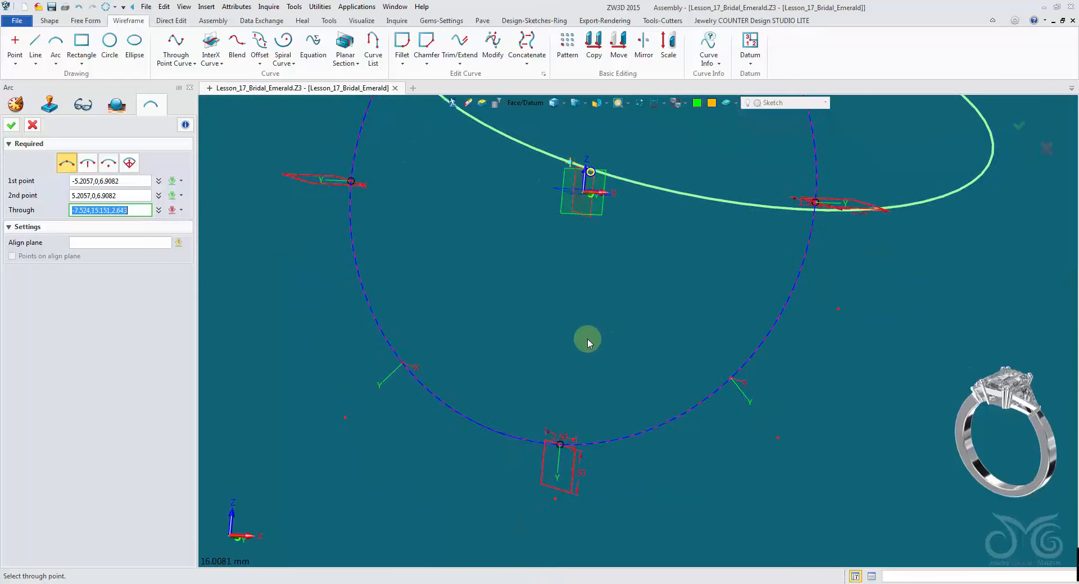
click(561, 444)
scroll(628, 309, down, 3)
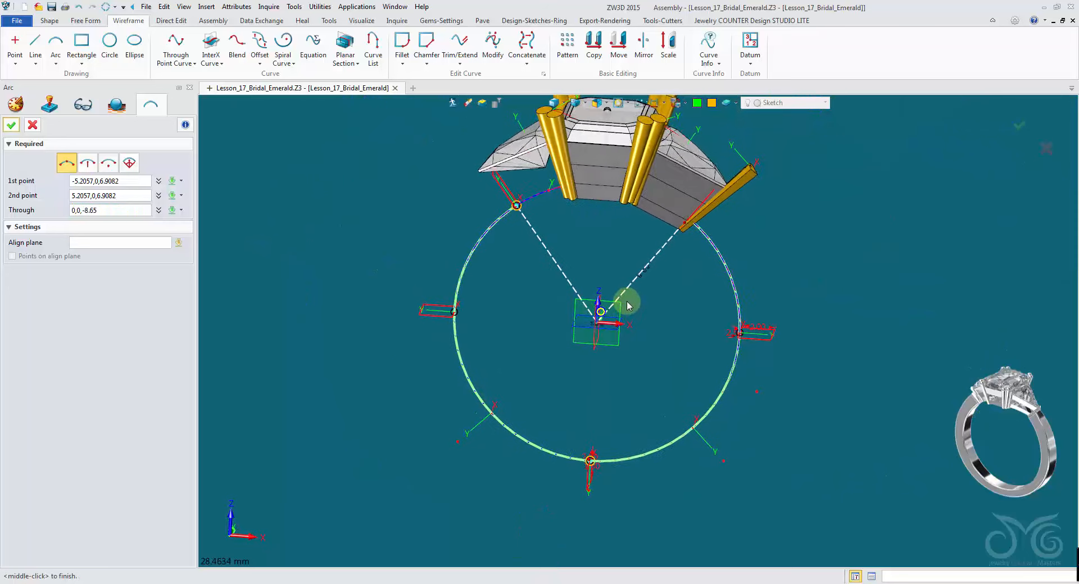
click(696, 105)
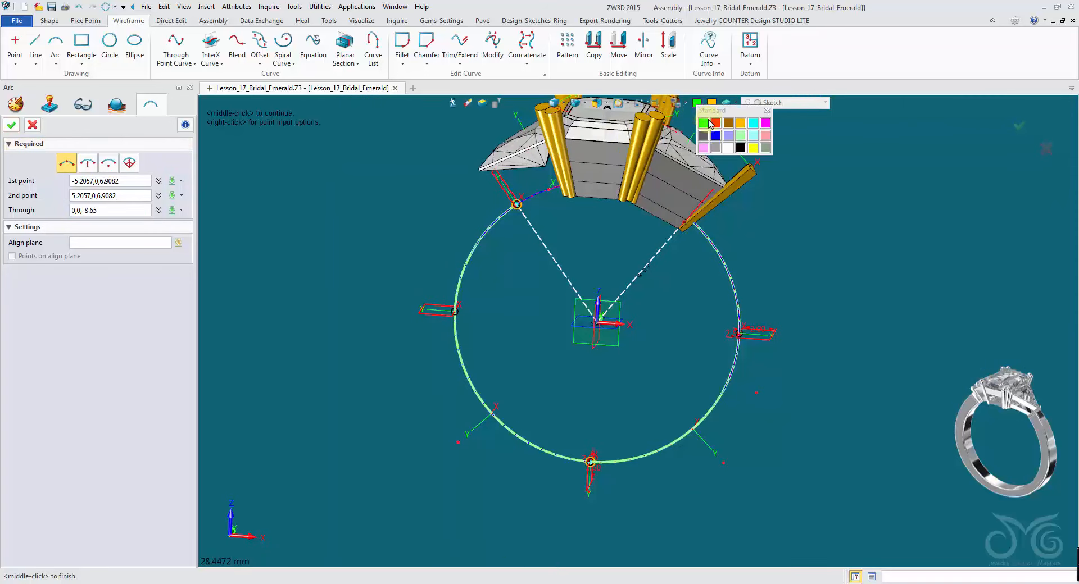
click(765, 123)
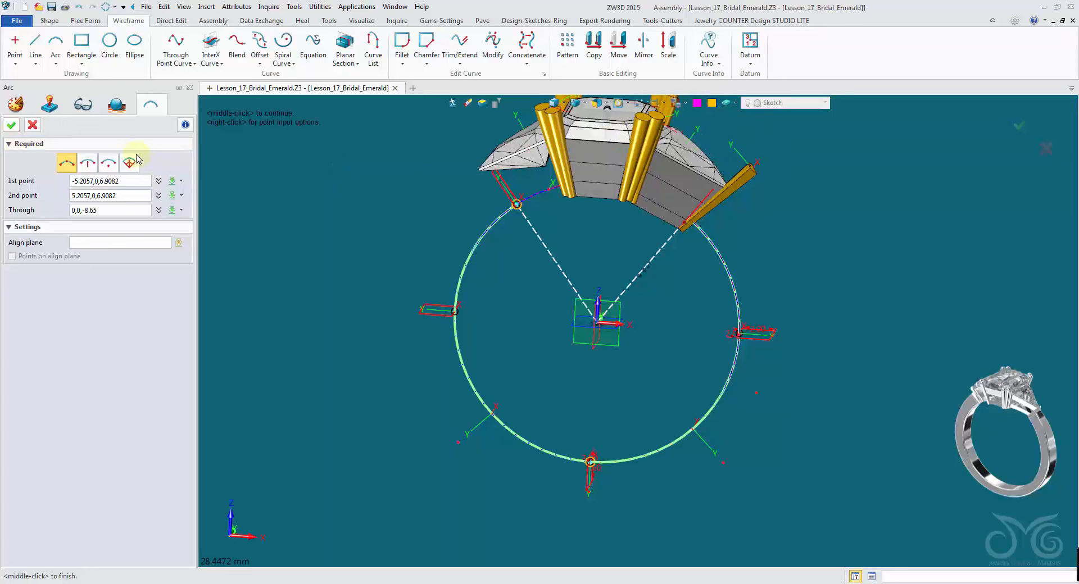
click(22, 127)
- Hide the JCD_Template layer
middle_drag(354, 207, 405, 227)
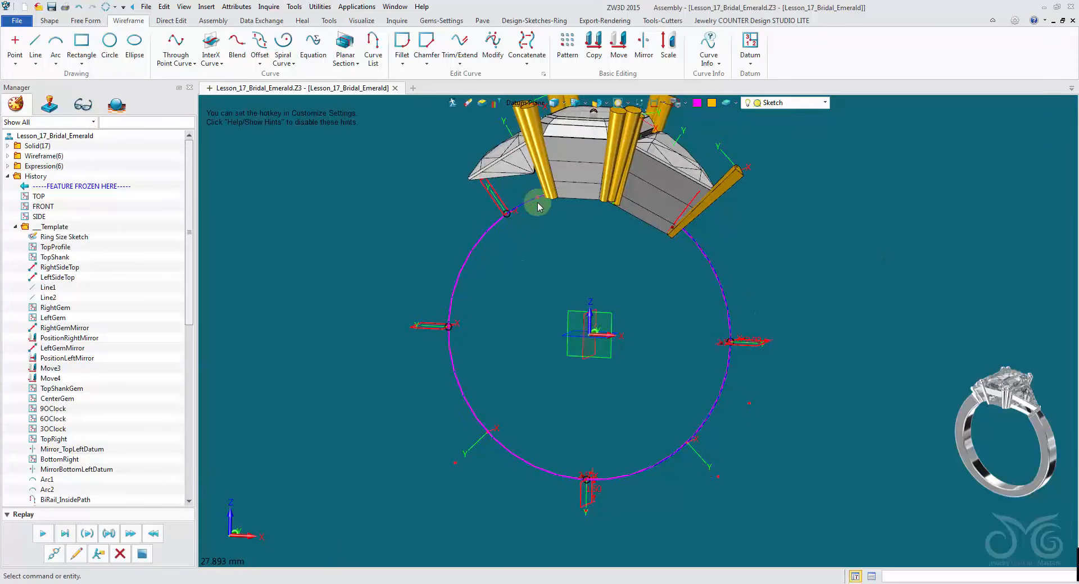
click(792, 104)
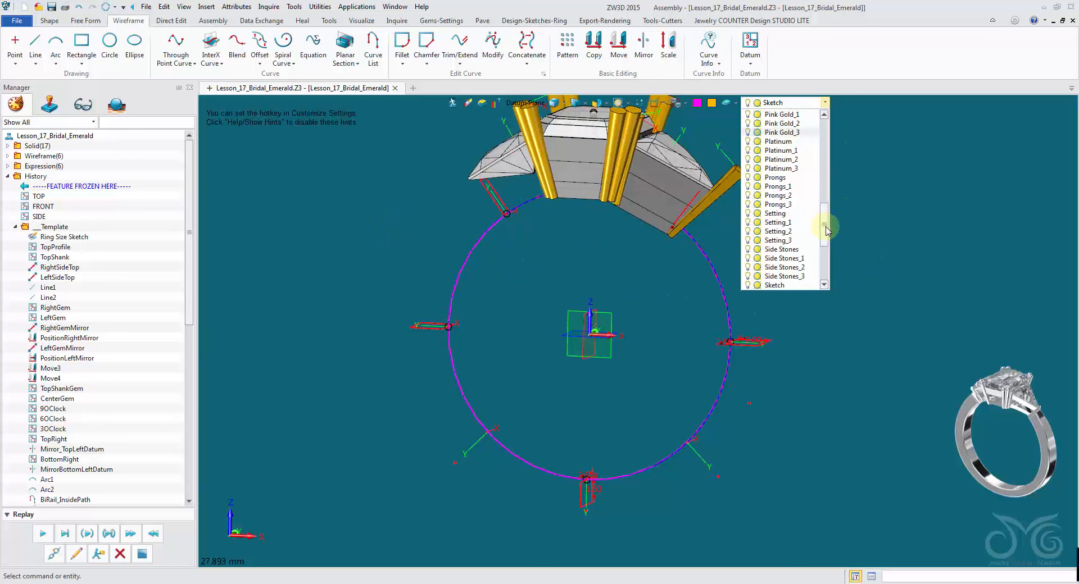
drag(826, 229, 832, 173)
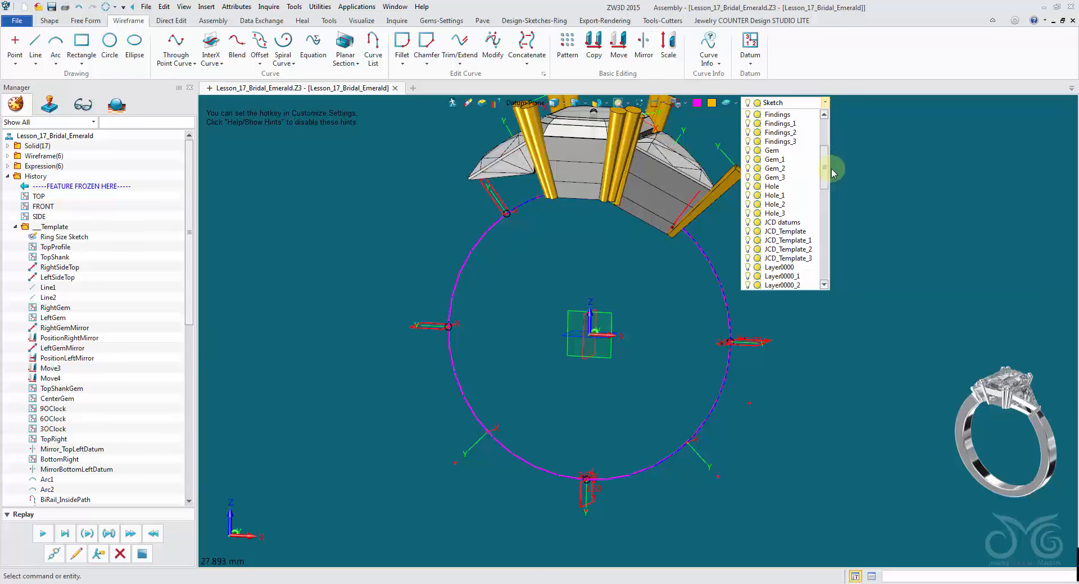
click(750, 233)
click(883, 212)
mouse_move(854, 269)
right_down()
mouse_move(838, 278)
mouse_move(792, 264)
right_up()
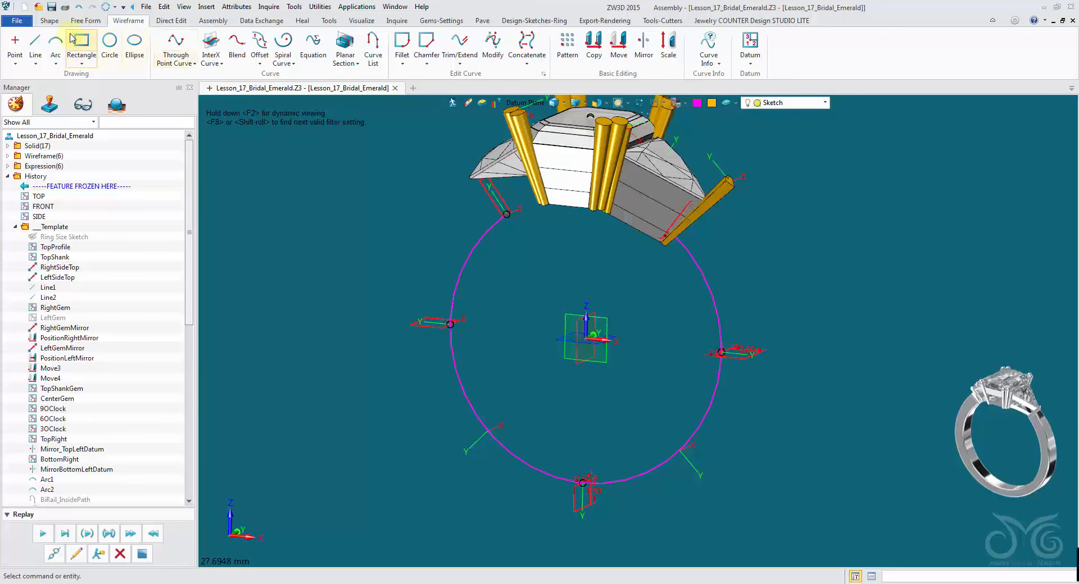
- Start a Drive Curve Loft with the ring arc as the drive curve and restrict picking to sketches
click(50, 21)
click(169, 49)
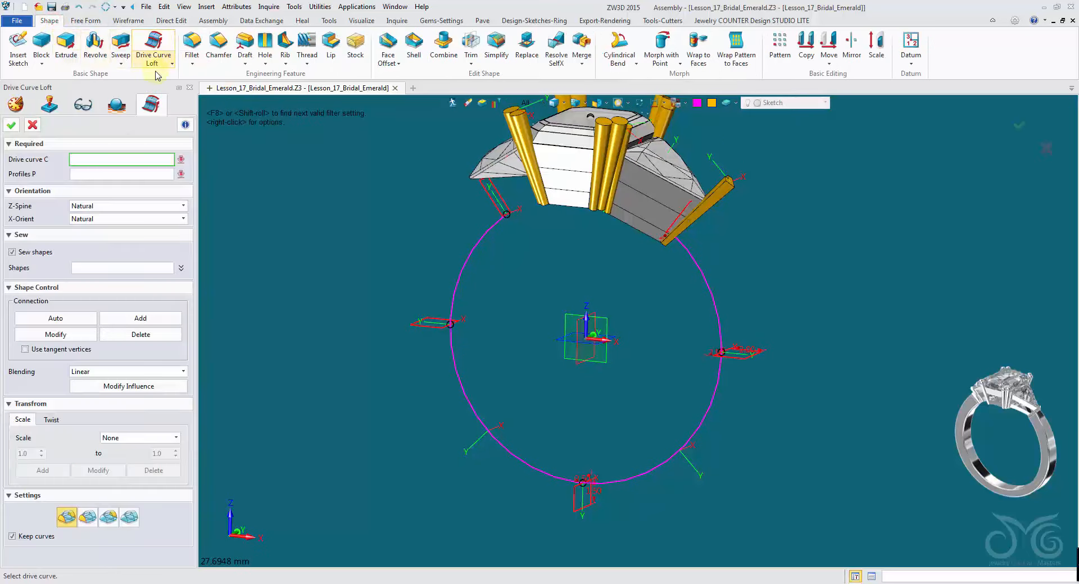
click(478, 239)
click(213, 189)
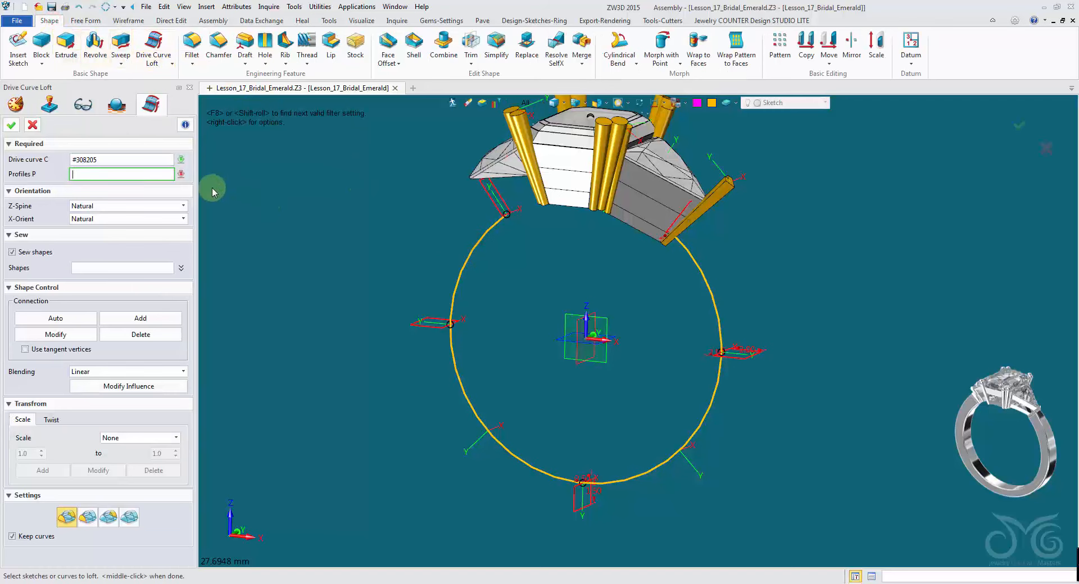
click(522, 102)
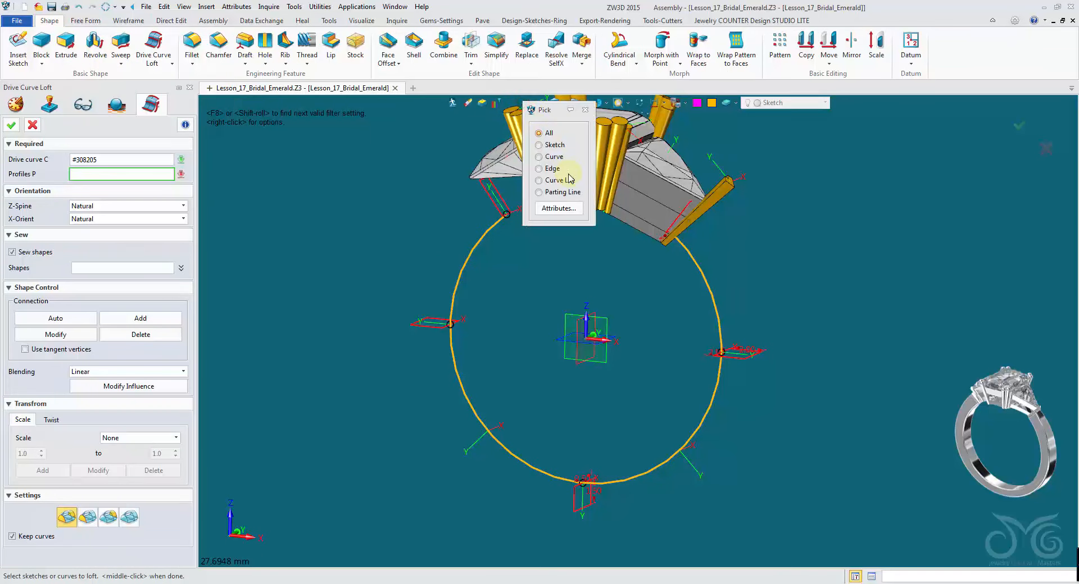
click(555, 145)
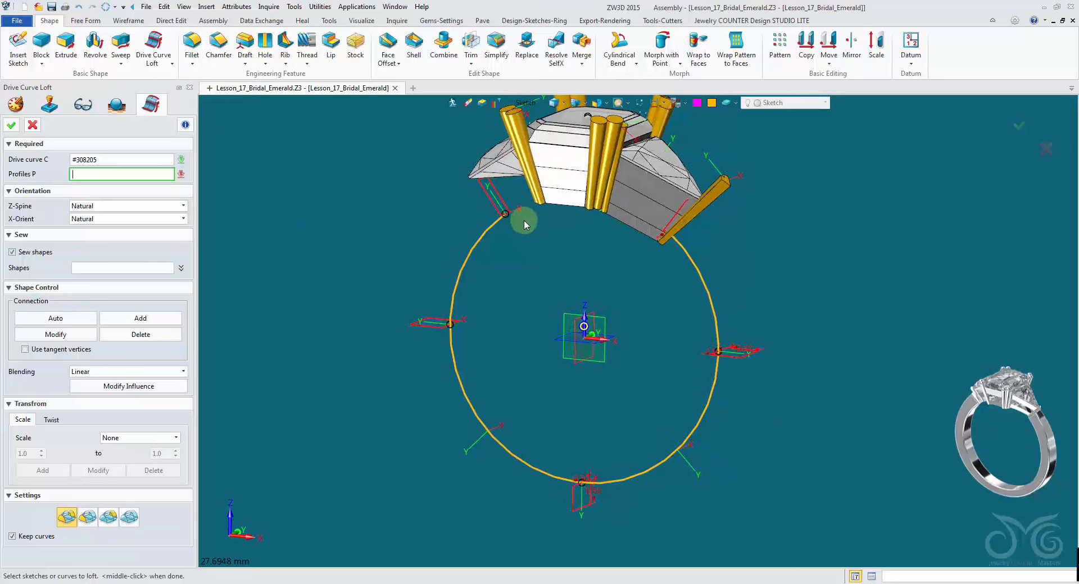
- Pick the four shank profile sketches around the arc as loft profiles and complete the loft
scroll(495, 216, up, 5)
click(493, 217)
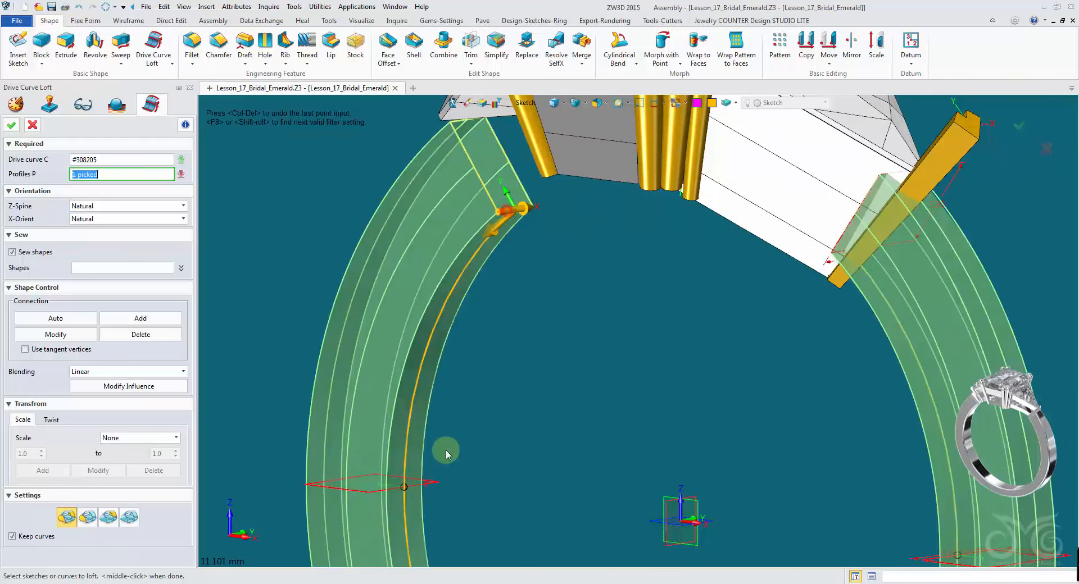
click(397, 487)
right_drag(396, 487, 356, 405)
scroll(356, 406, down, 2)
middle_drag(444, 550, 485, 383)
click(575, 423)
mouse_move(649, 344)
right_down()
mouse_move(802, 281)
mouse_move(786, 236)
right_up()
click(811, 287)
scroll(785, 236, down, 1)
middle_drag(785, 236, 778, 281)
click(735, 231)
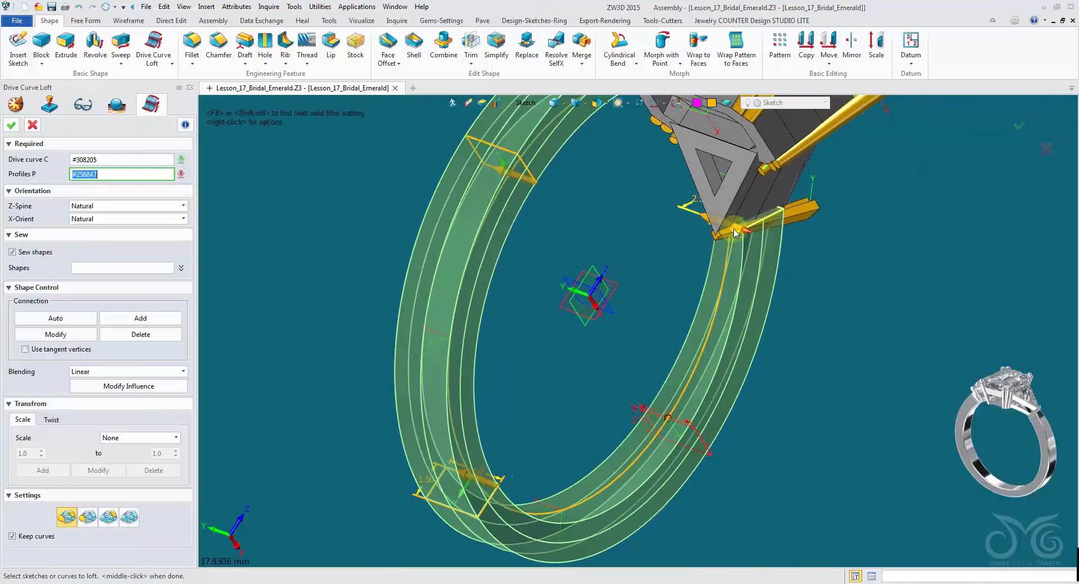
right_drag(734, 232, 635, 256)
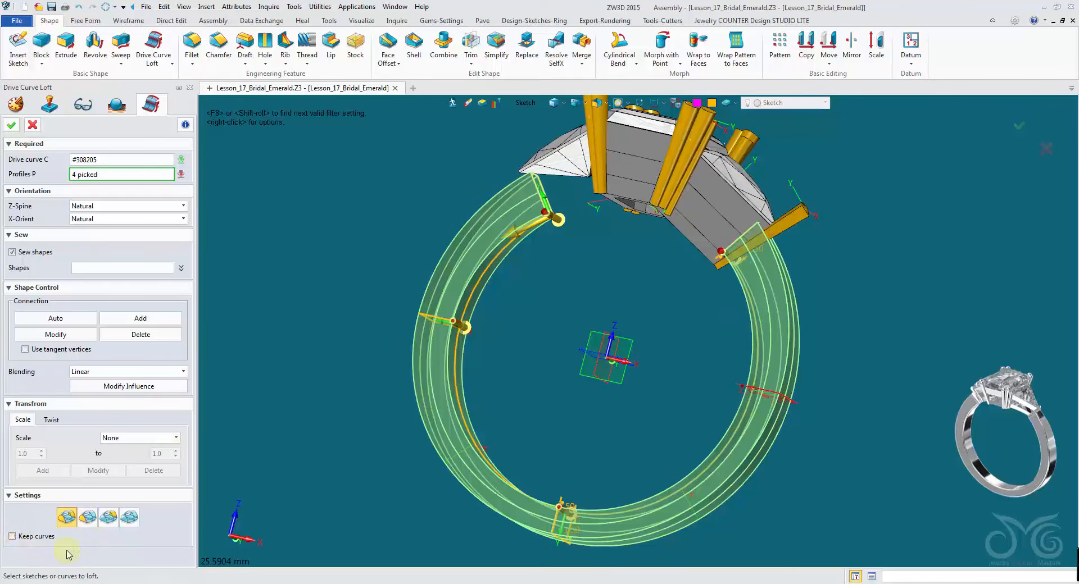
click(12, 125)
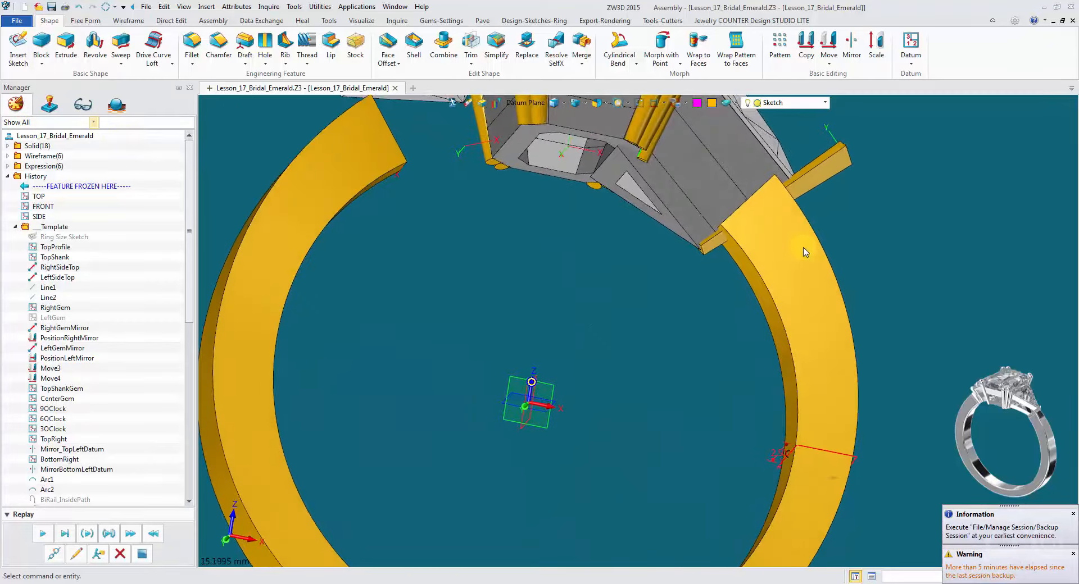
- Extrude the sketch line at the shank top symmetrically along direction 0,1,0 with end -3.47 into a trimming surface
scroll(803, 253, up, 5)
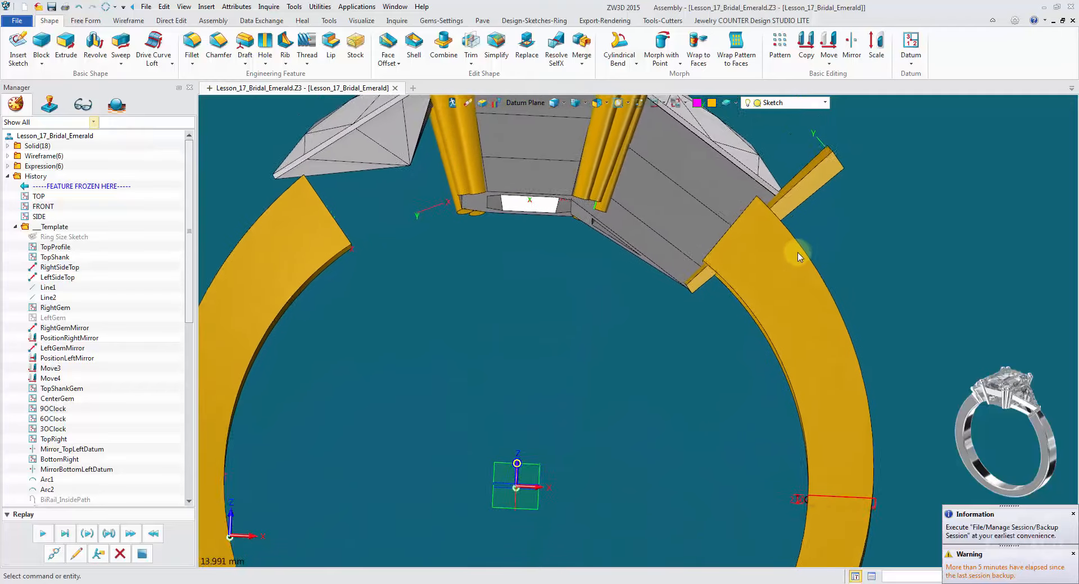
right_drag(824, 259, 727, 273)
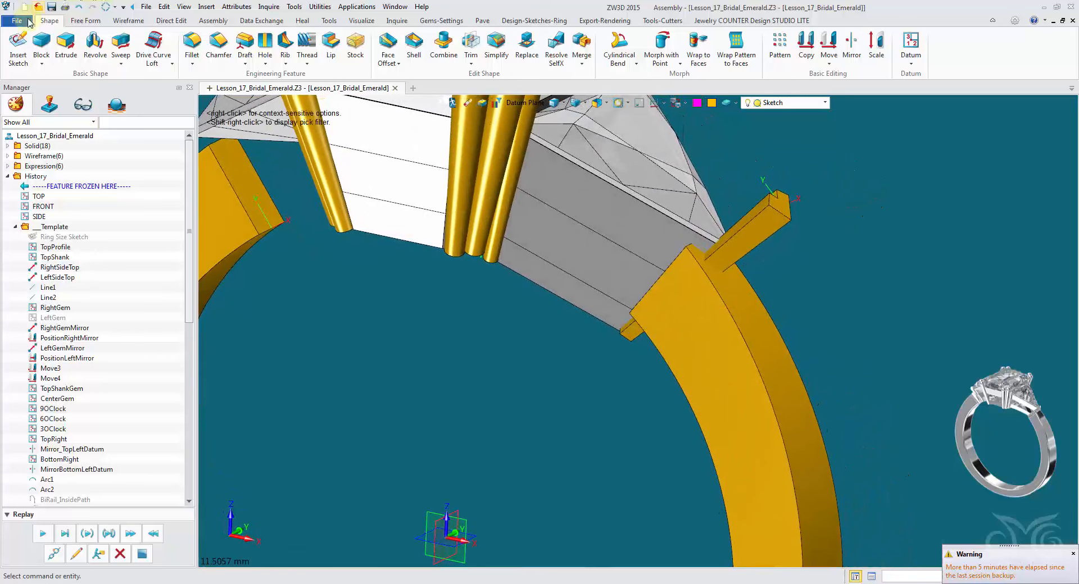
click(60, 48)
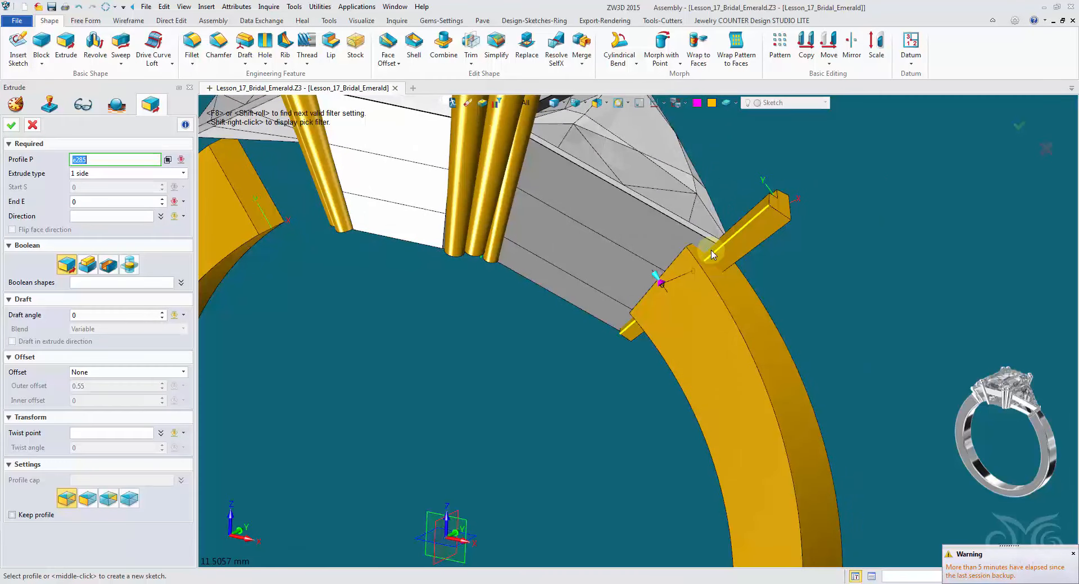
middle_drag(691, 399, 691, 242)
scroll(674, 242, down, 3)
right_drag(650, 242, 612, 246)
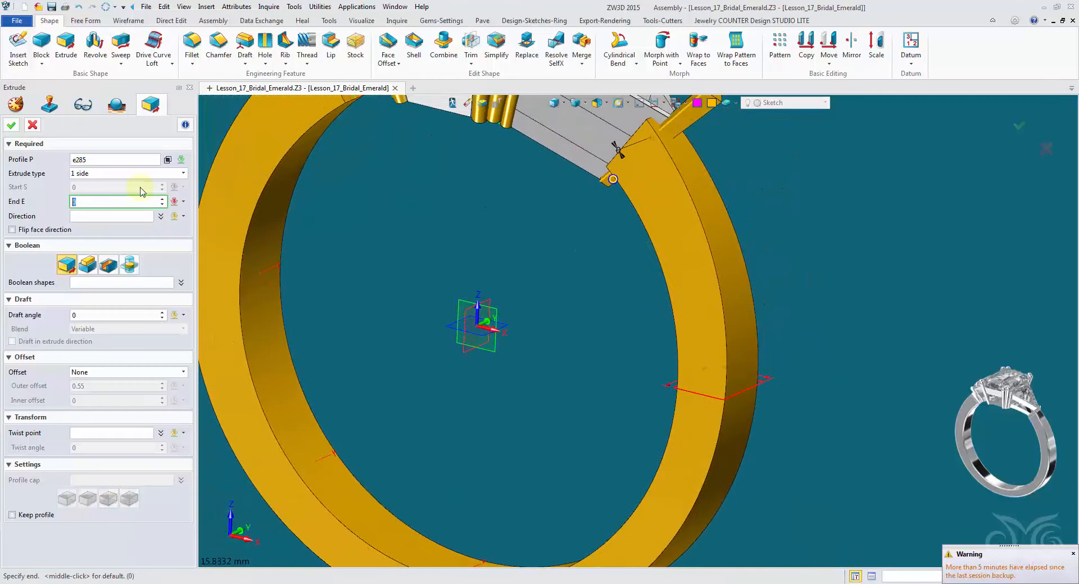
click(112, 219)
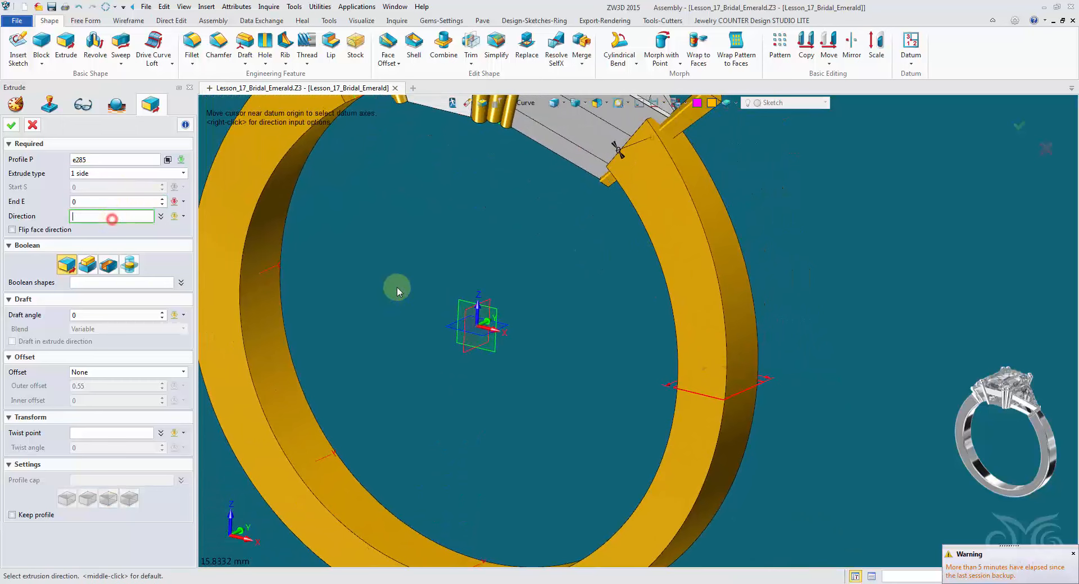
click(488, 321)
right_drag(571, 224, 543, 253)
click(138, 178)
click(134, 195)
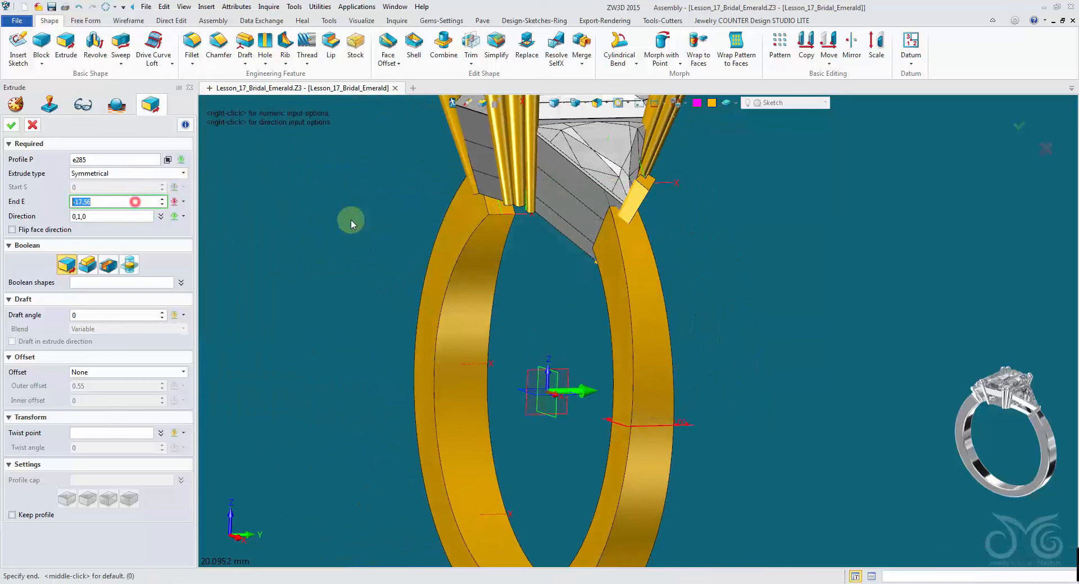
click(533, 248)
mouse_move(523, 253)
right_down()
mouse_move(426, 253)
mouse_move(523, 243)
right_up()
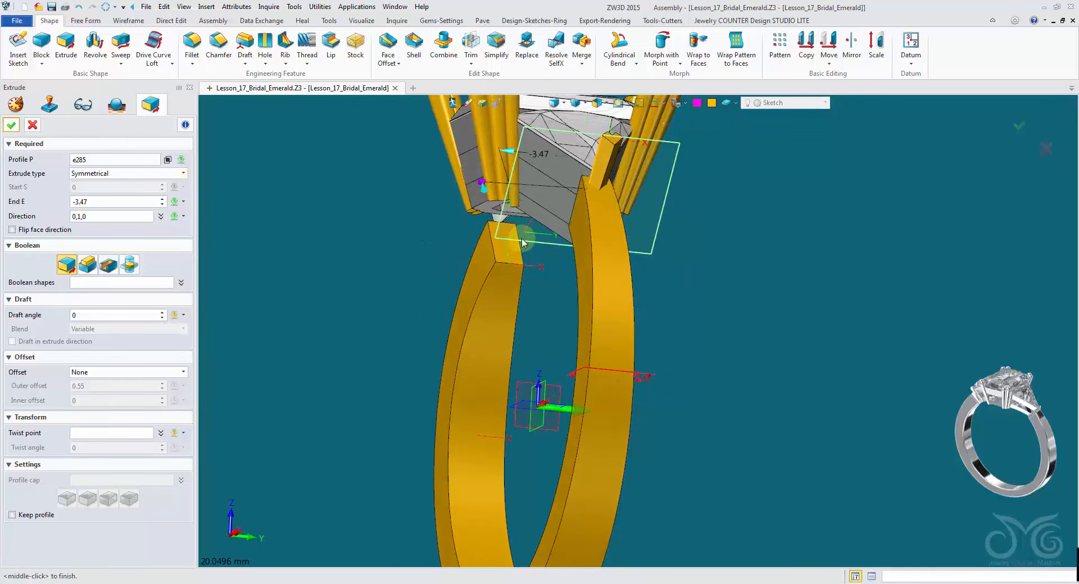
middle_click(357, 176)
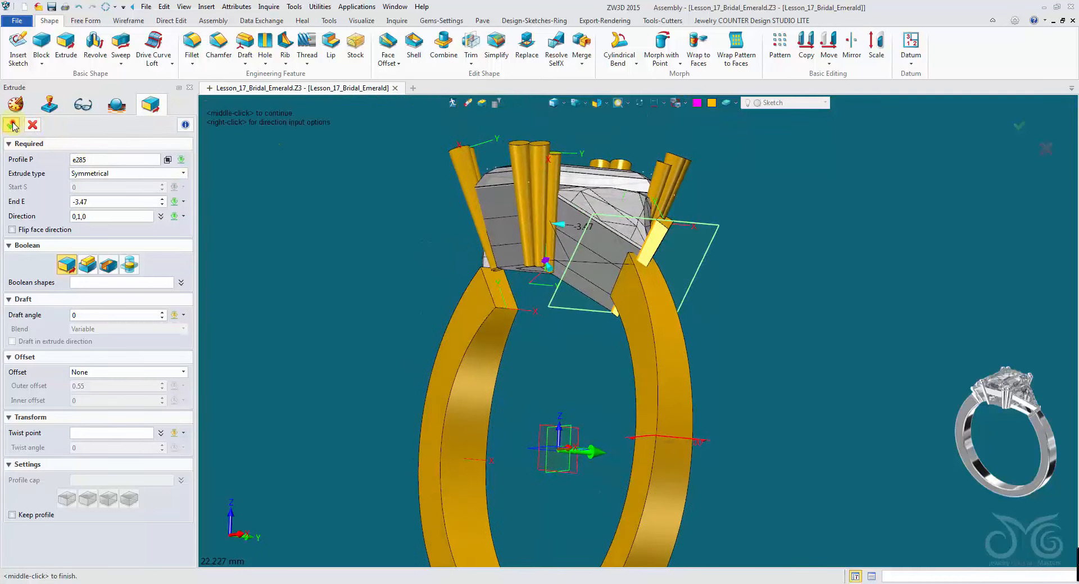
right_drag(14, 127, 220, 152)
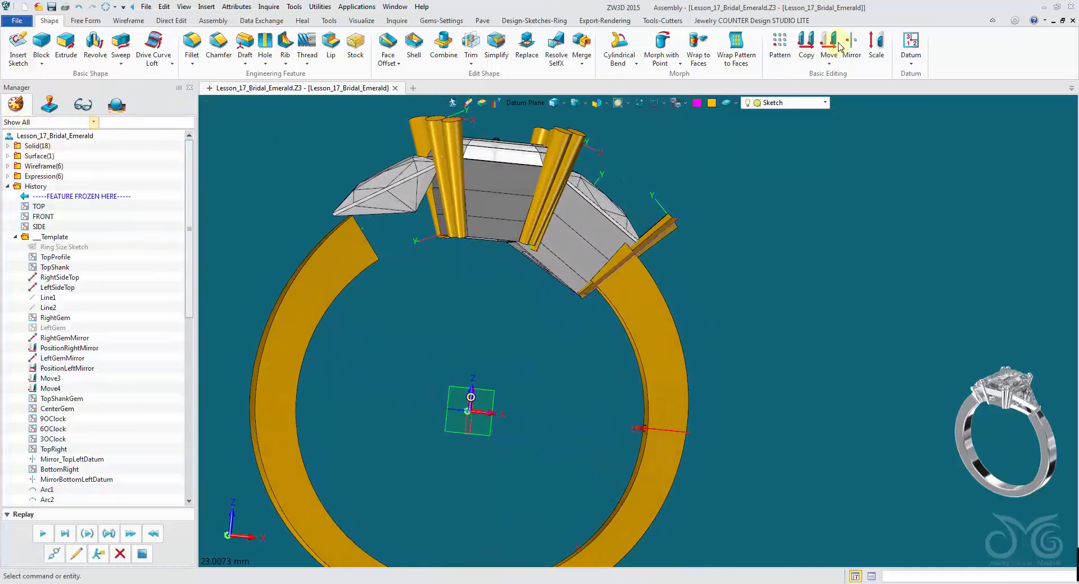
- Mirror a copy of the extruded trimming surface across the centre datum plane
click(851, 45)
right_drag(824, 125, 616, 218)
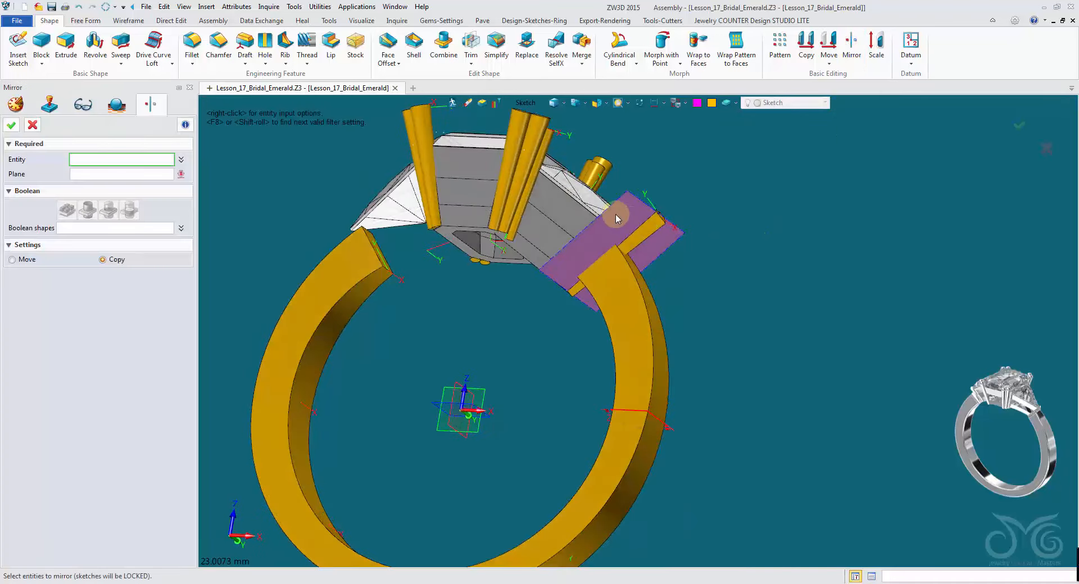
click(525, 104)
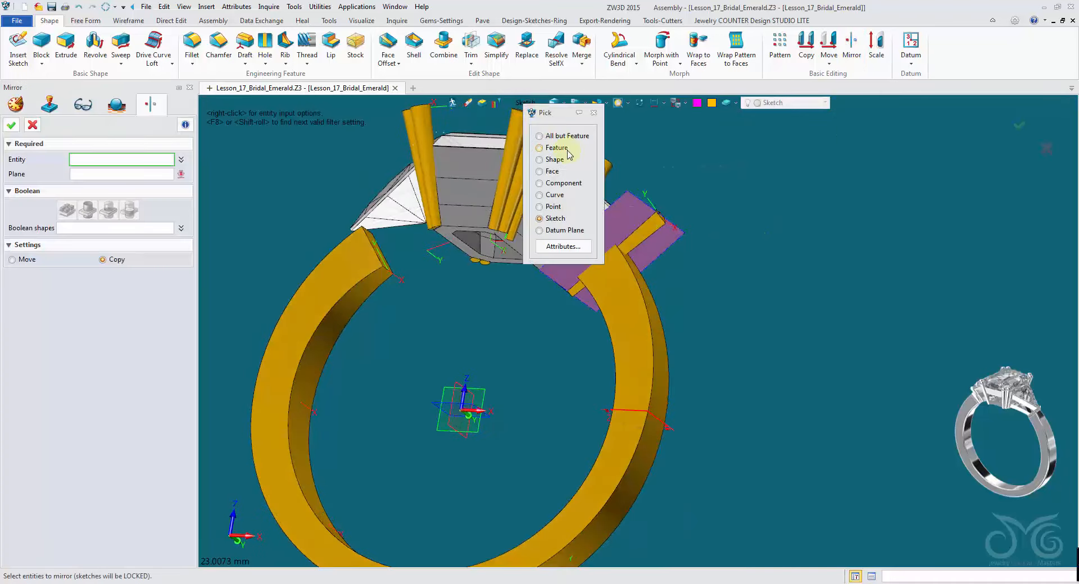
click(554, 161)
click(613, 220)
right_drag(489, 305, 499, 310)
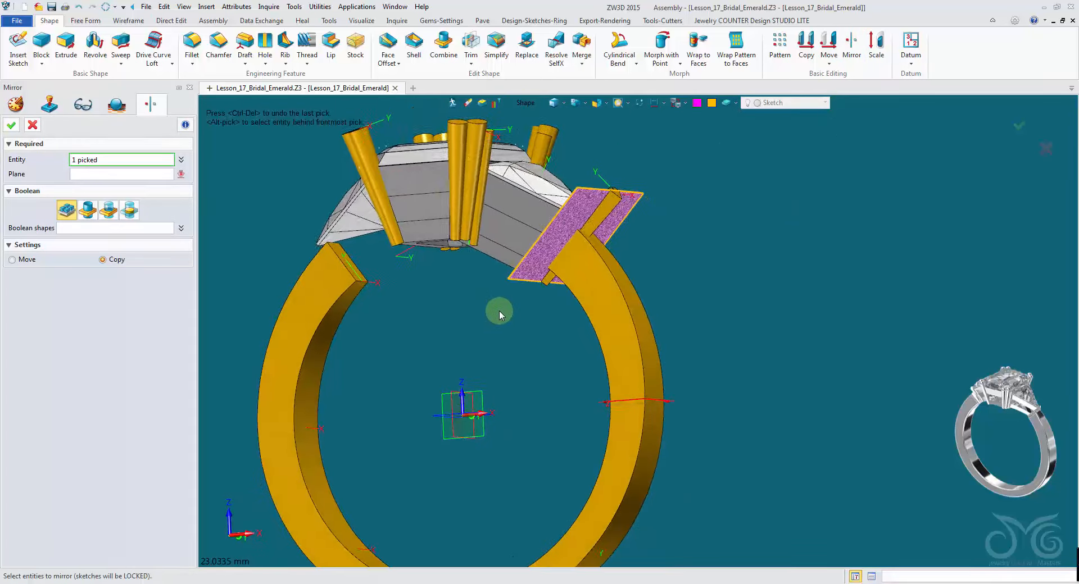
scroll(501, 311, up, 1)
middle_click(514, 385)
right_drag(514, 385, 469, 432)
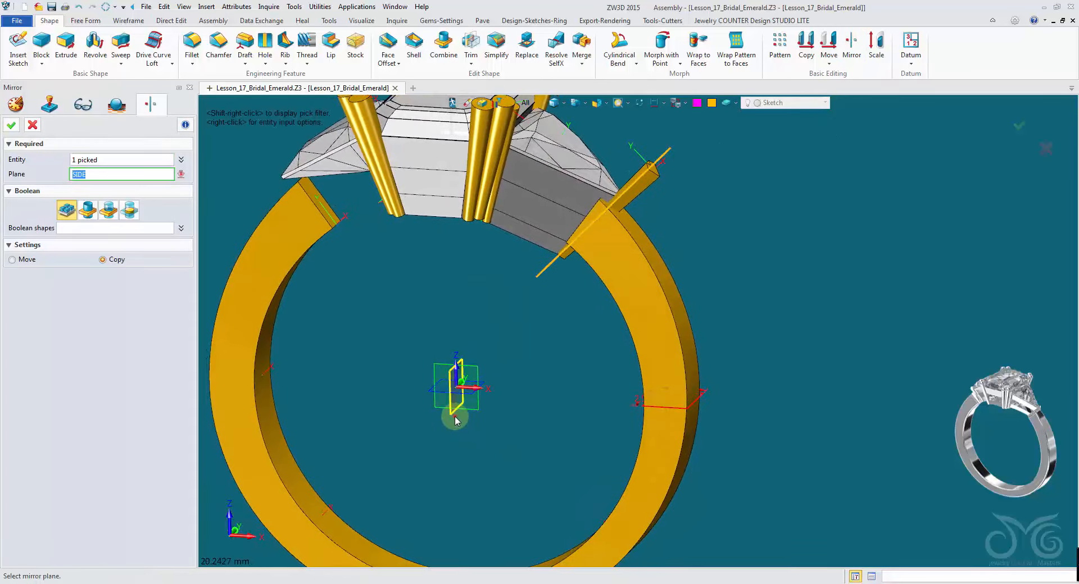
click(455, 417)
click(12, 127)
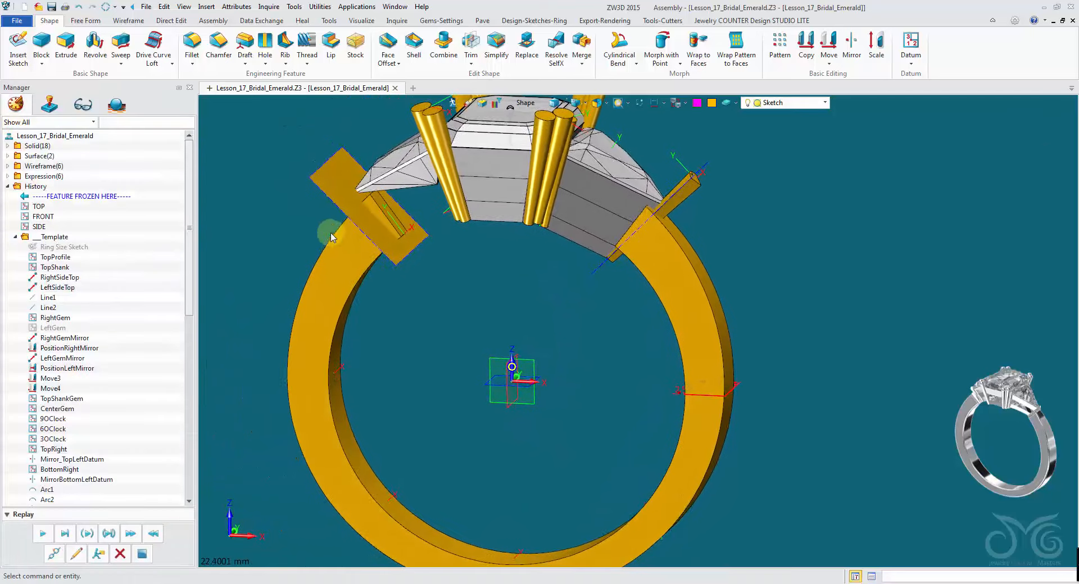
- Trim the lofted shank with both trimming surfaces, flipping the side to keep
click(471, 45)
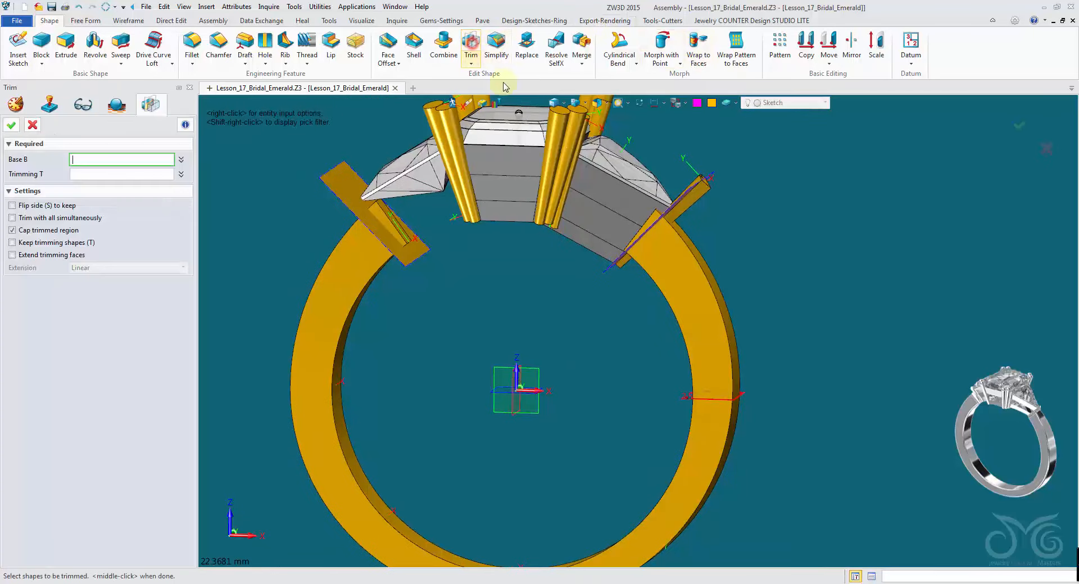
click(698, 333)
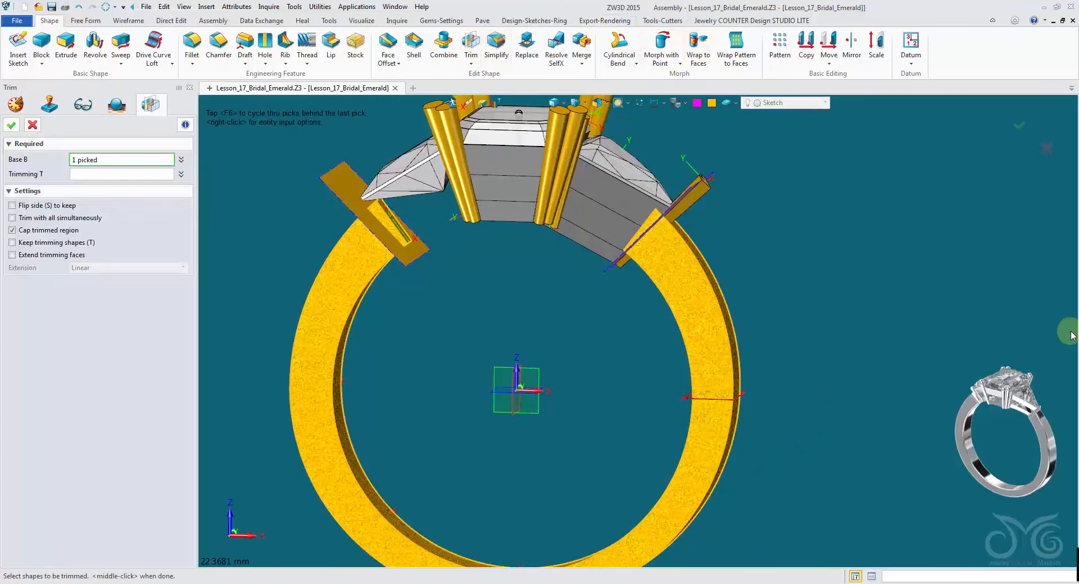
click(115, 175)
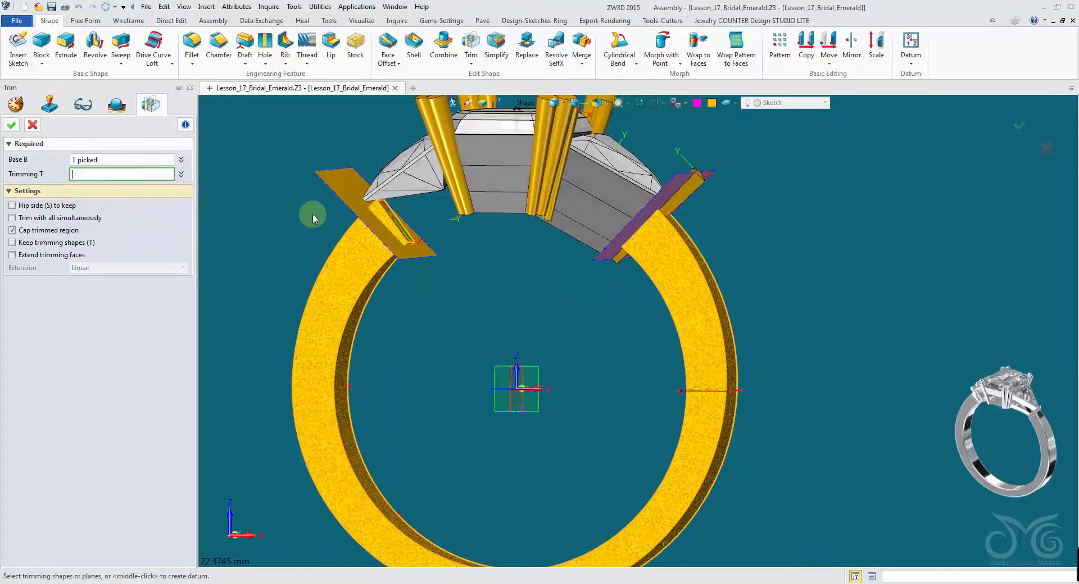
click(336, 189)
right_drag(447, 221, 506, 225)
click(722, 218)
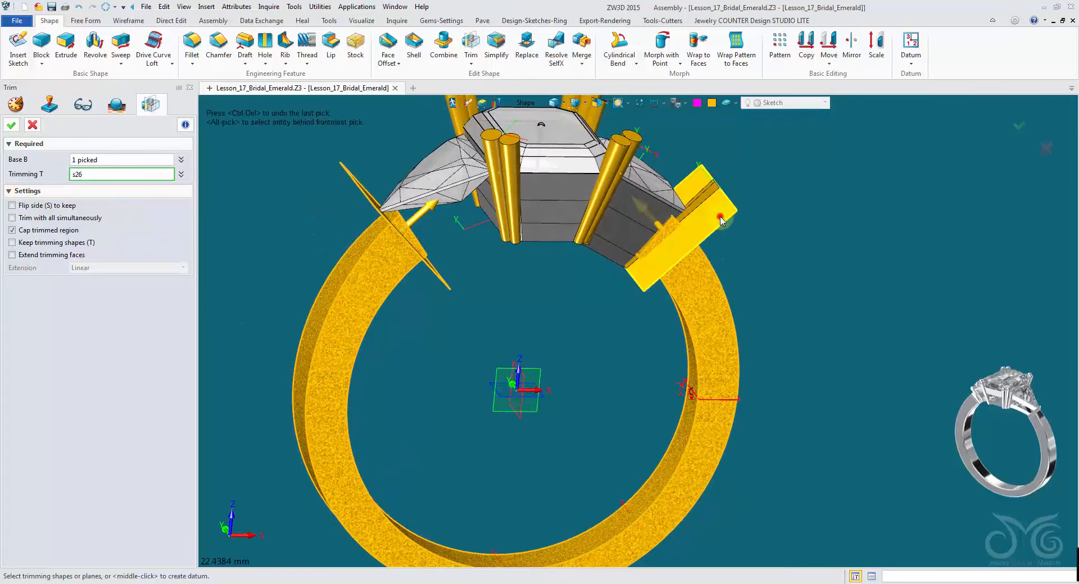
right_drag(568, 256, 364, 182)
scroll(471, 252, up, 1)
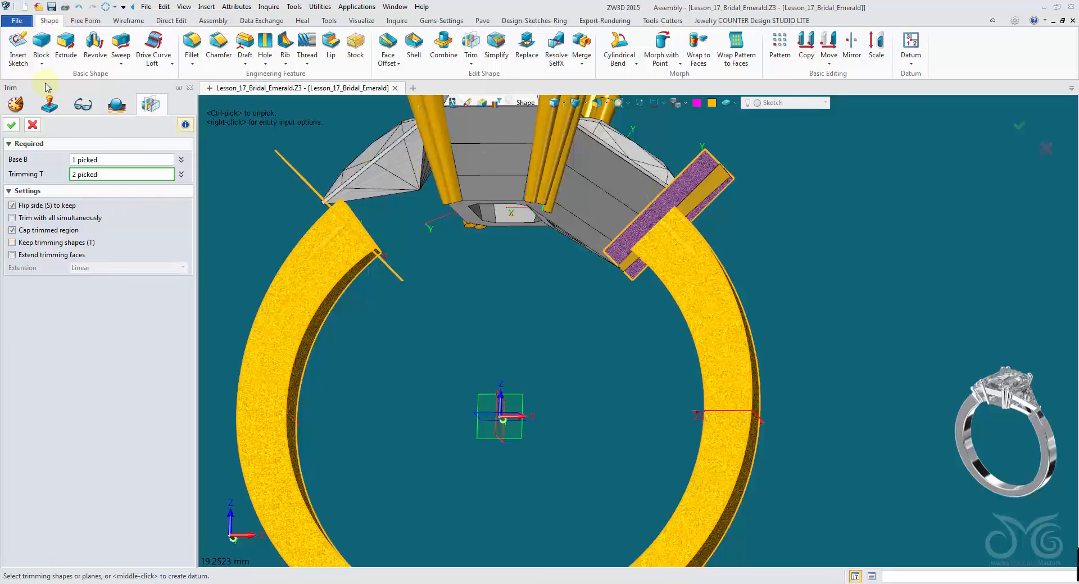
click(12, 125)
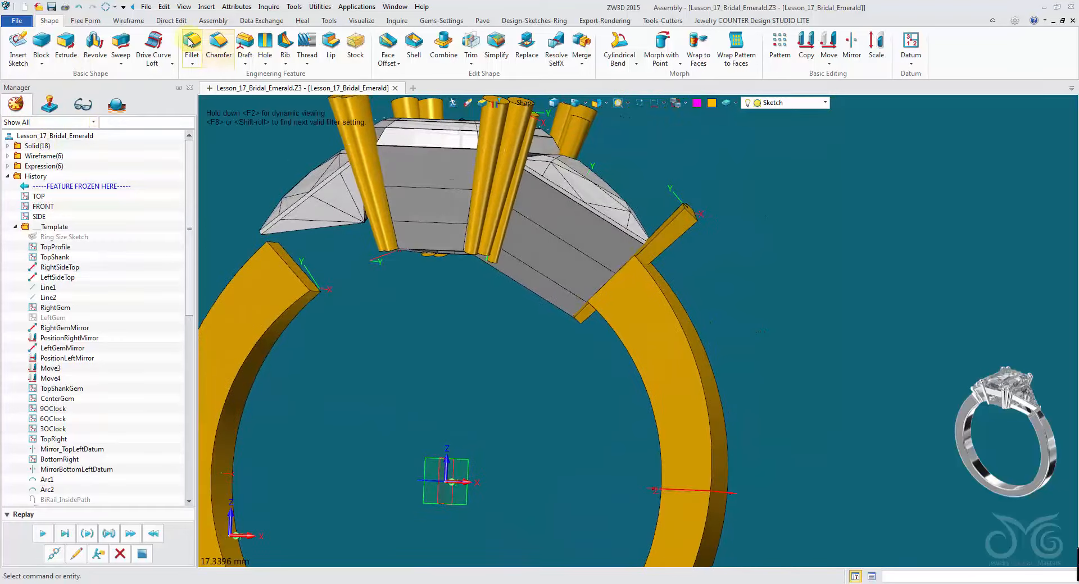
- Fillet the four edges at the trimmed shank ends under the head with a radius of 0.684 mm
click(191, 40)
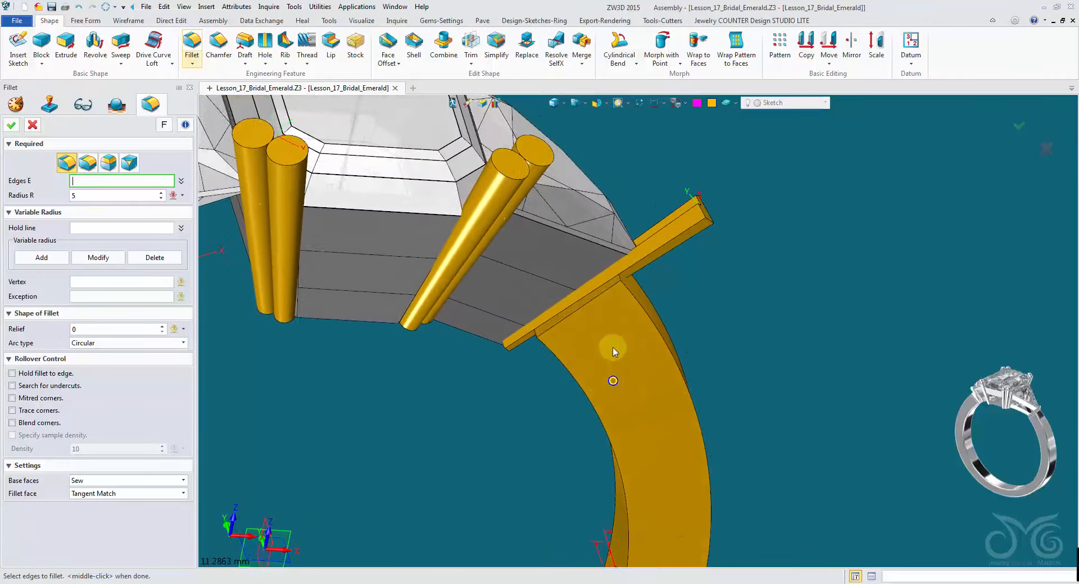
click(84, 196)
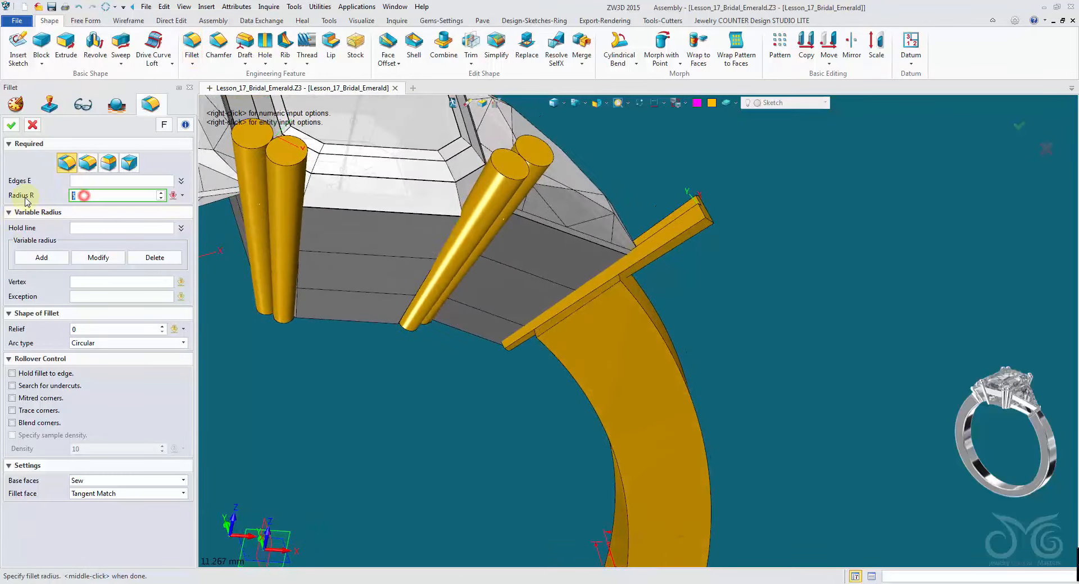
middle_click(601, 506)
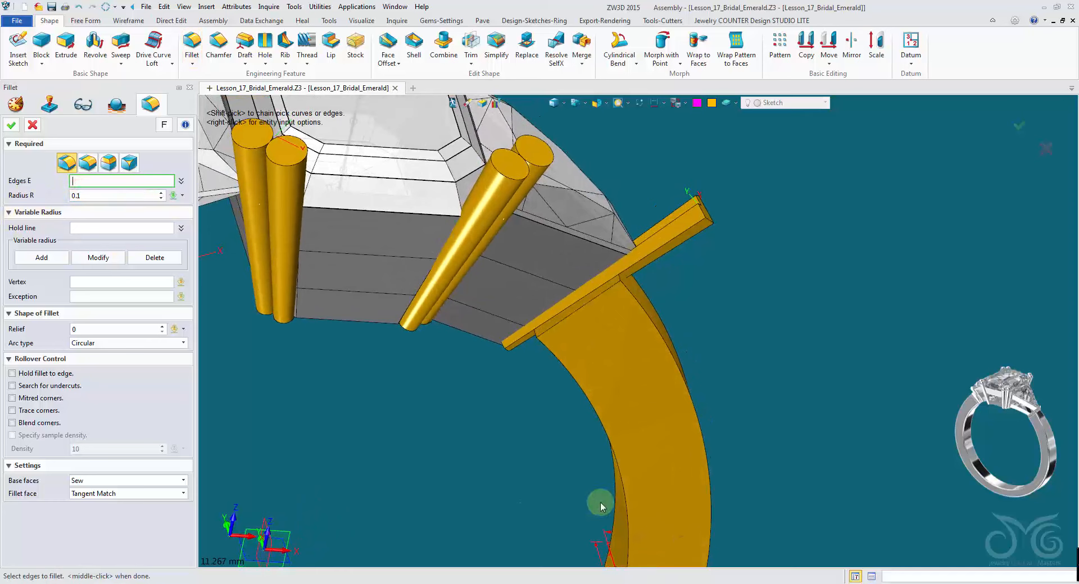
click(569, 325)
right_drag(569, 325, 703, 376)
click(696, 379)
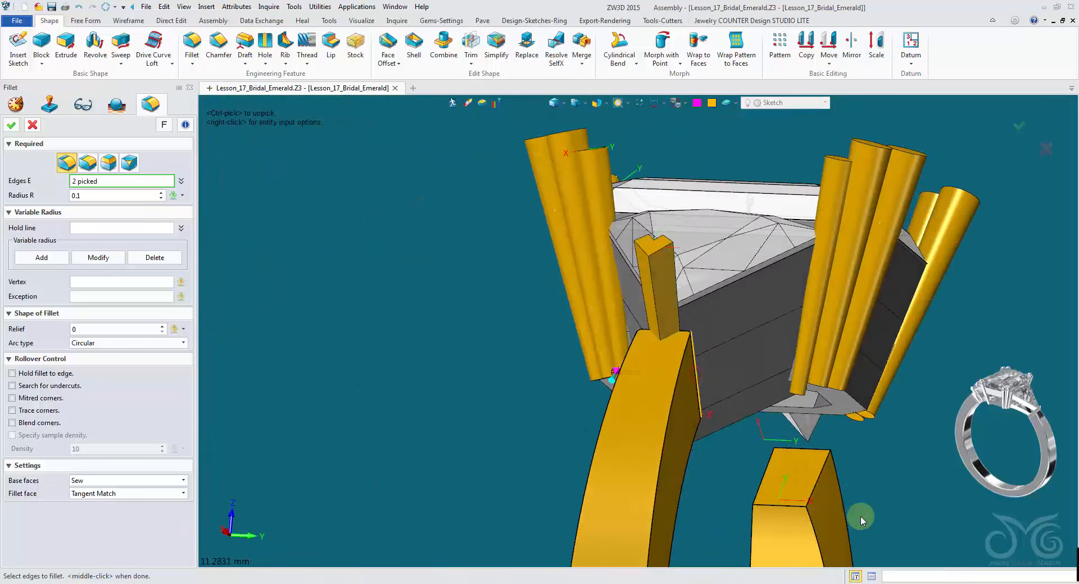
click(821, 486)
click(768, 483)
right_drag(769, 483, 812, 355)
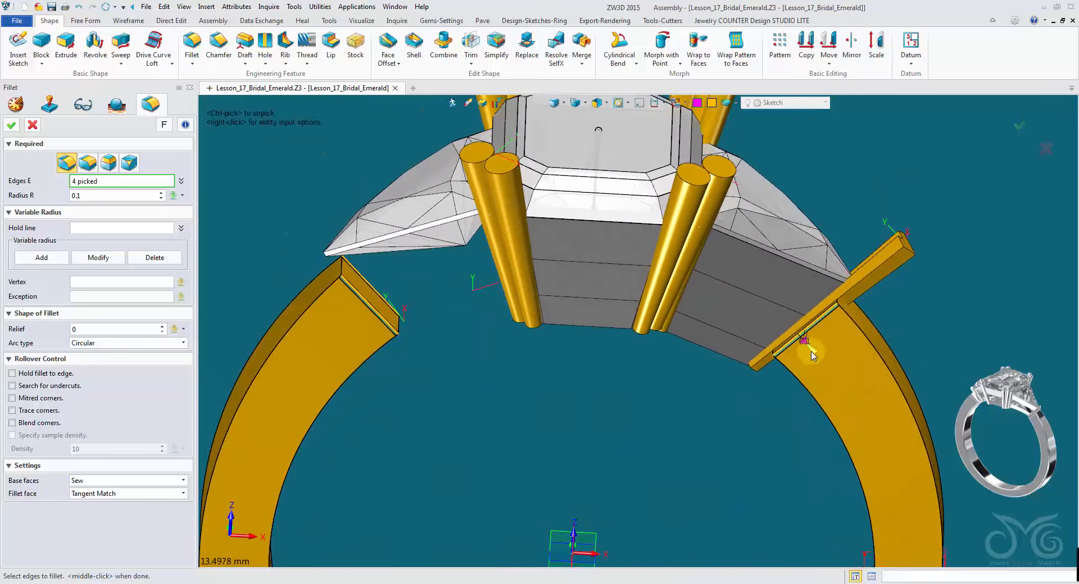
drag(815, 356, 825, 368)
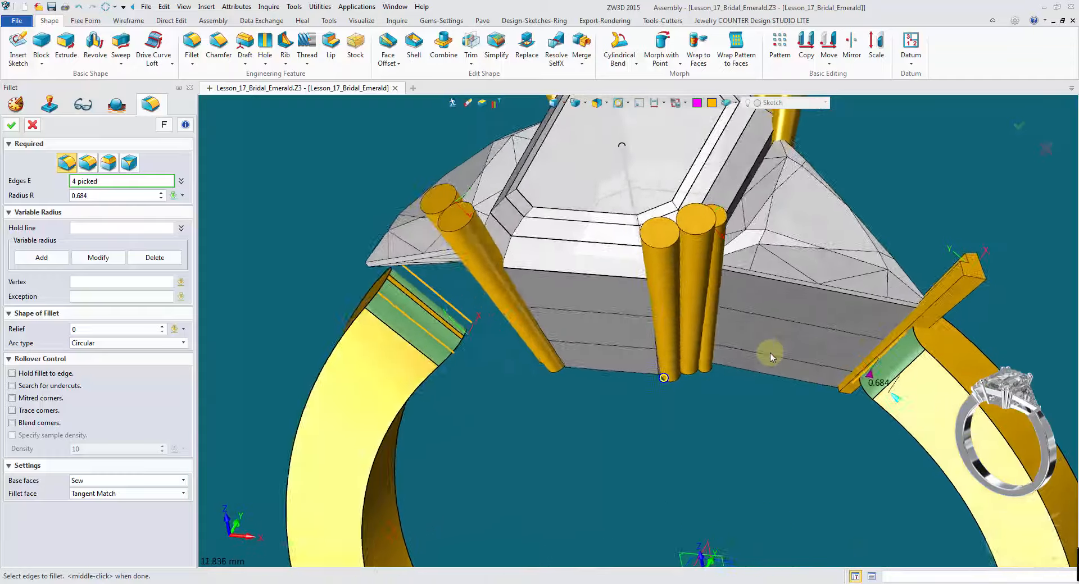
right_drag(773, 354, 665, 353)
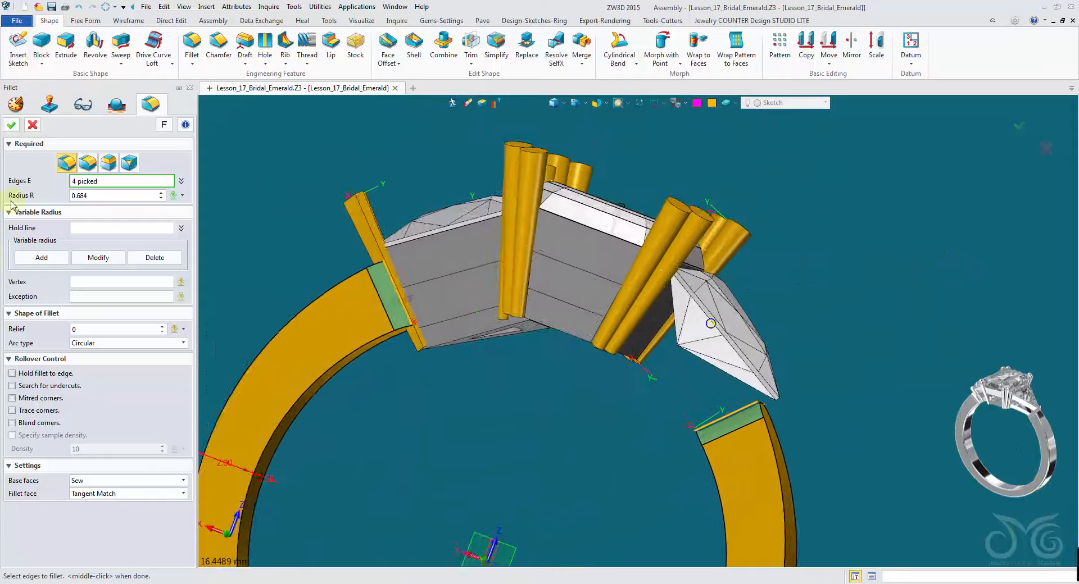
click(13, 126)
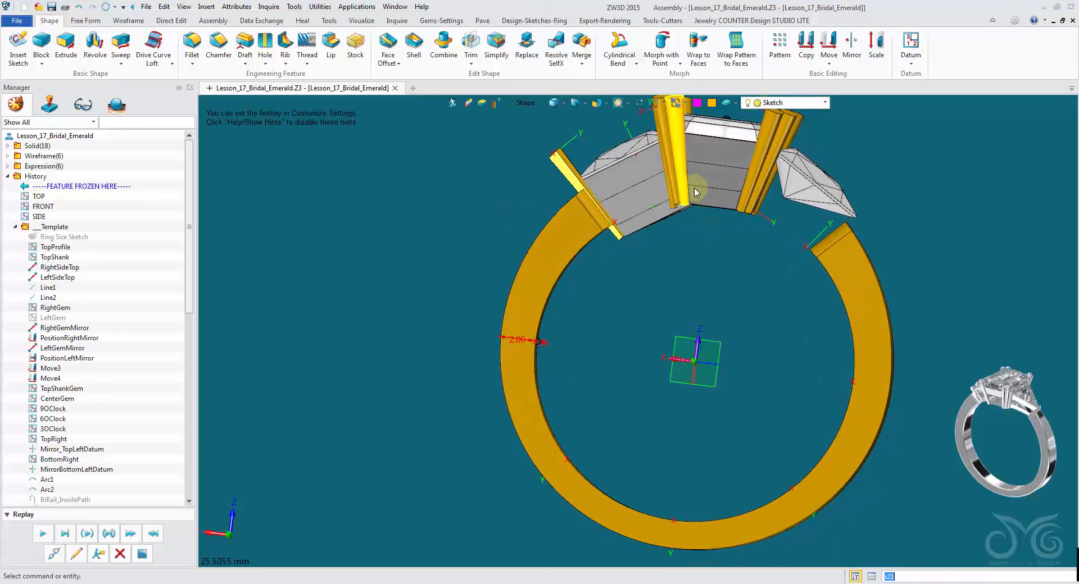
- Extrude the BiRail_InsidePath arc symmetrically with end -8.45 as a cut through the underside of the head
click(822, 103)
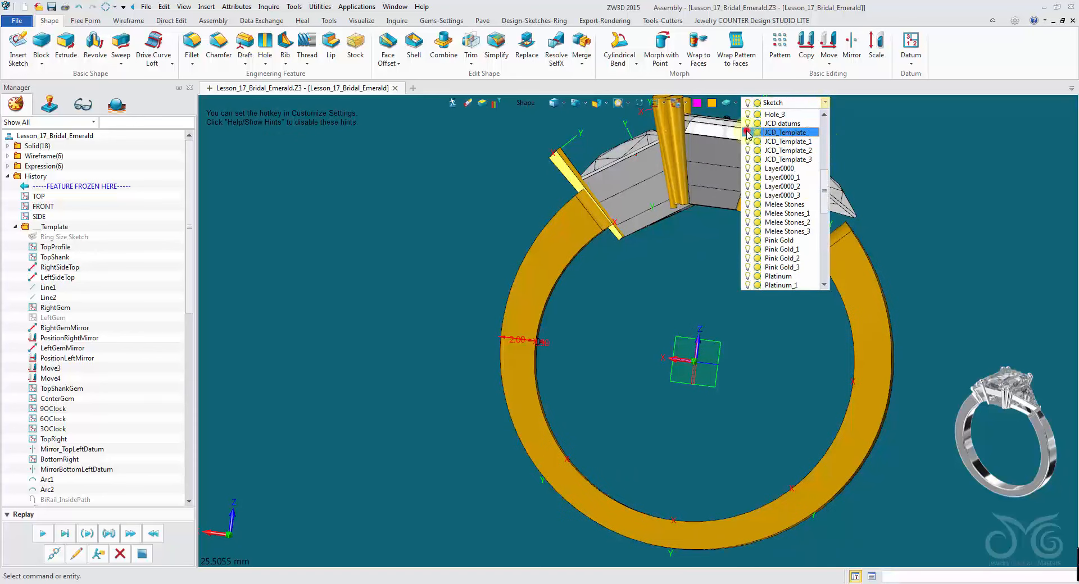
click(690, 276)
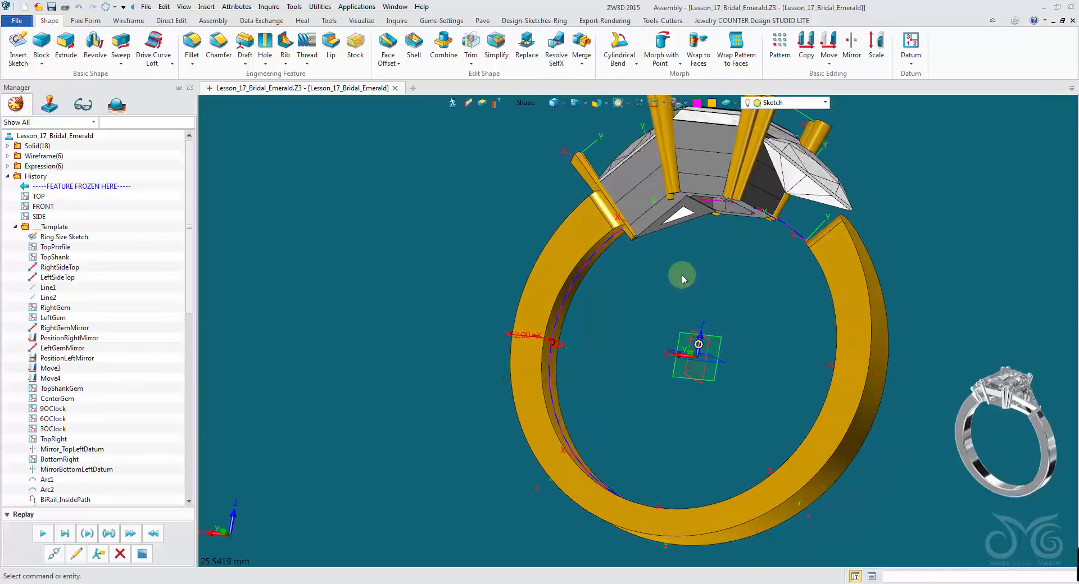
click(65, 50)
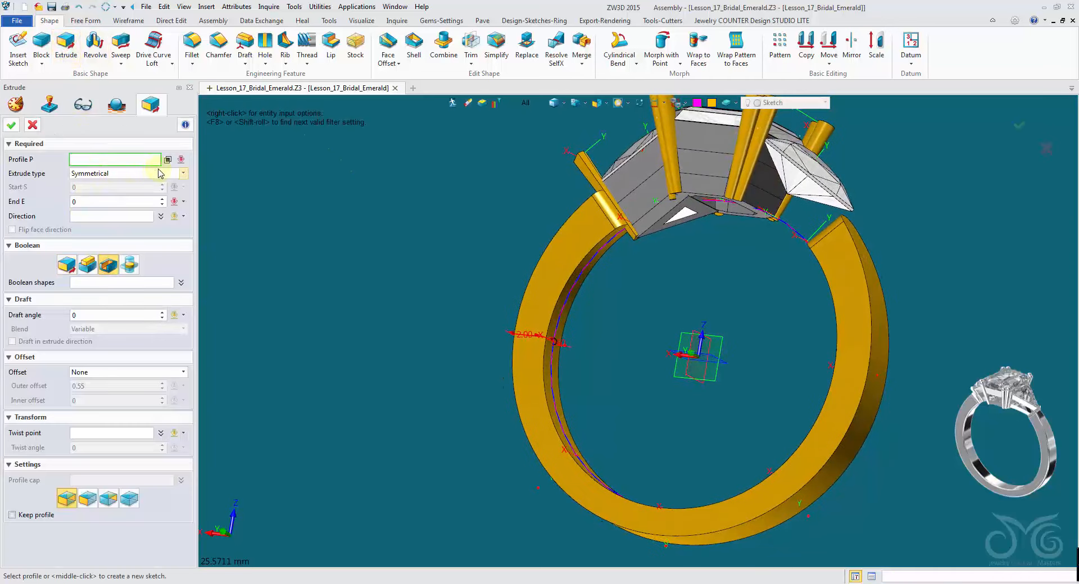
click(525, 103)
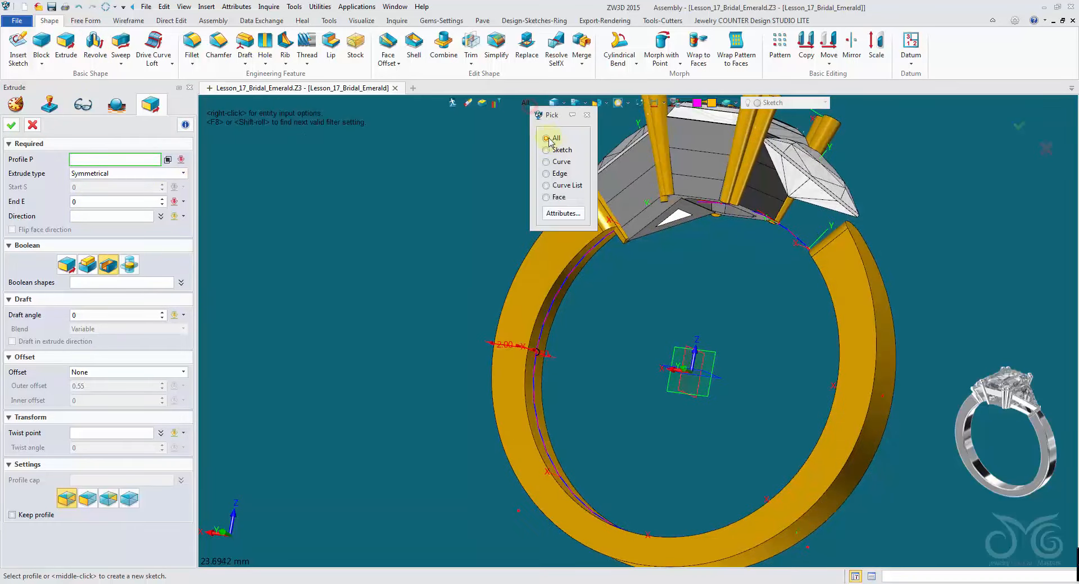
click(548, 186)
click(785, 238)
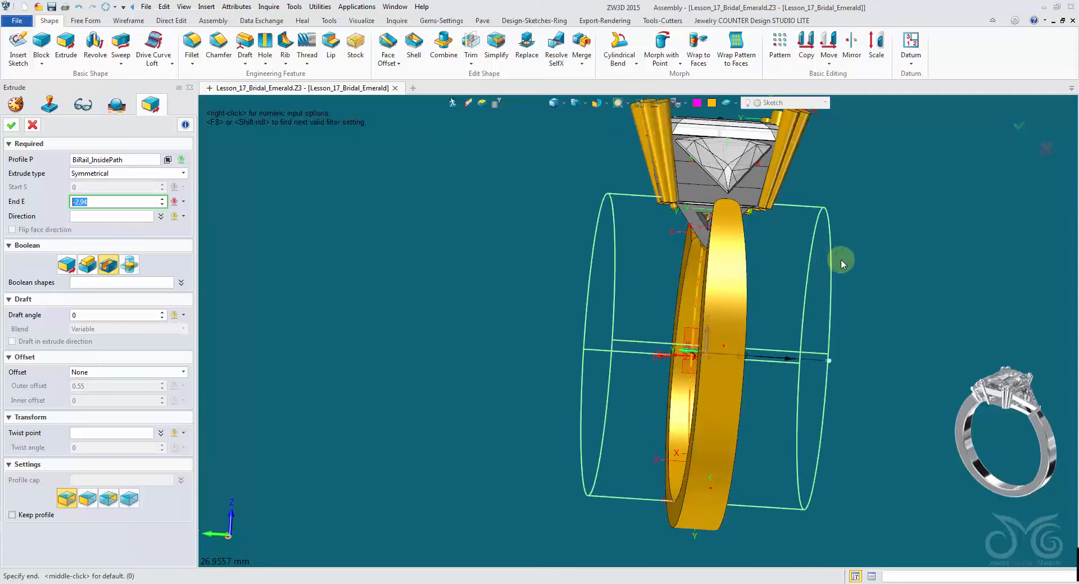
click(846, 260)
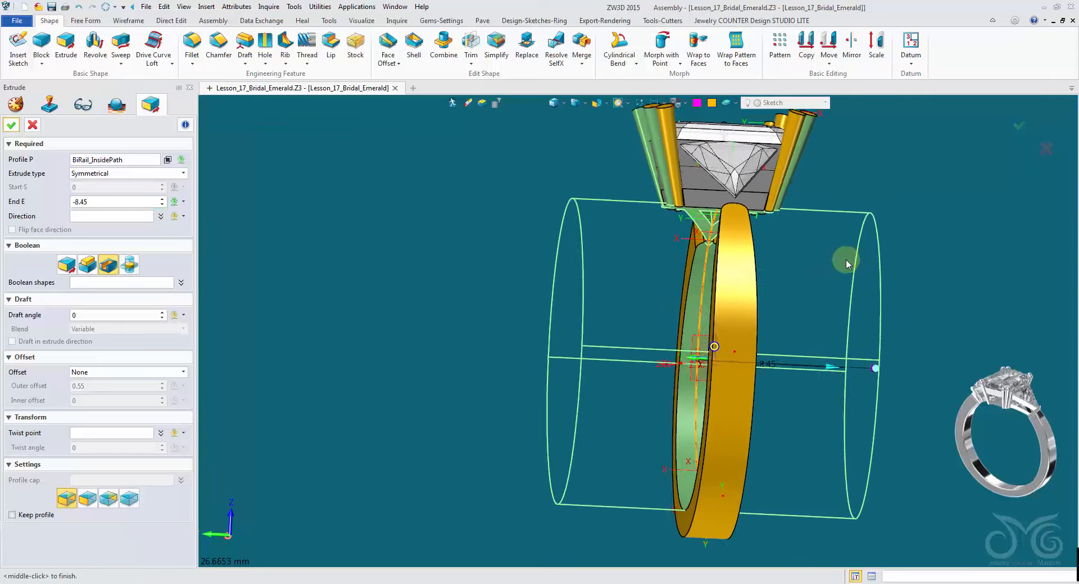
right_drag(829, 264, 601, 267)
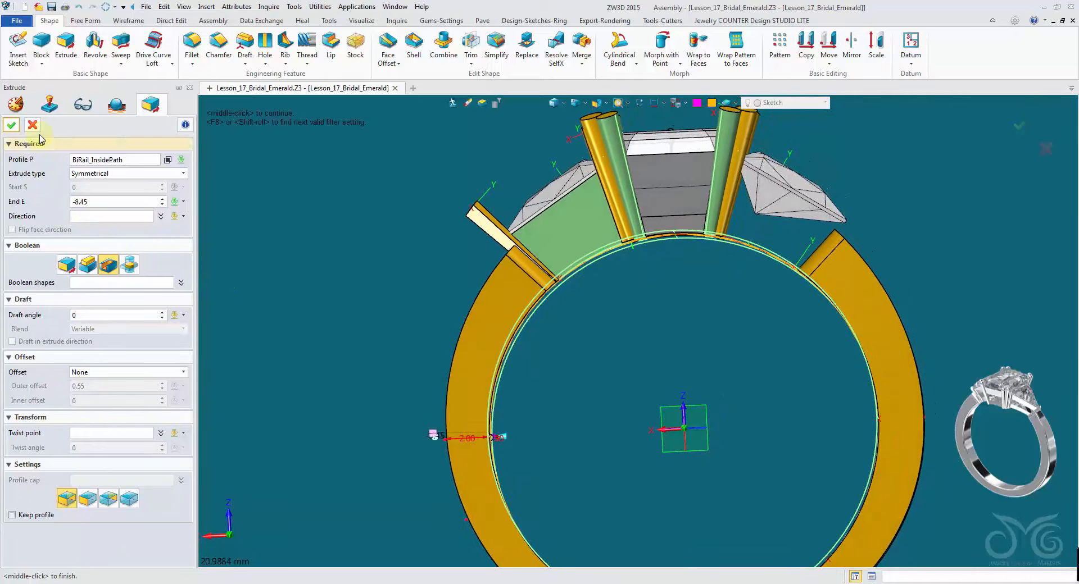
click(12, 126)
right_drag(826, 359, 757, 394)
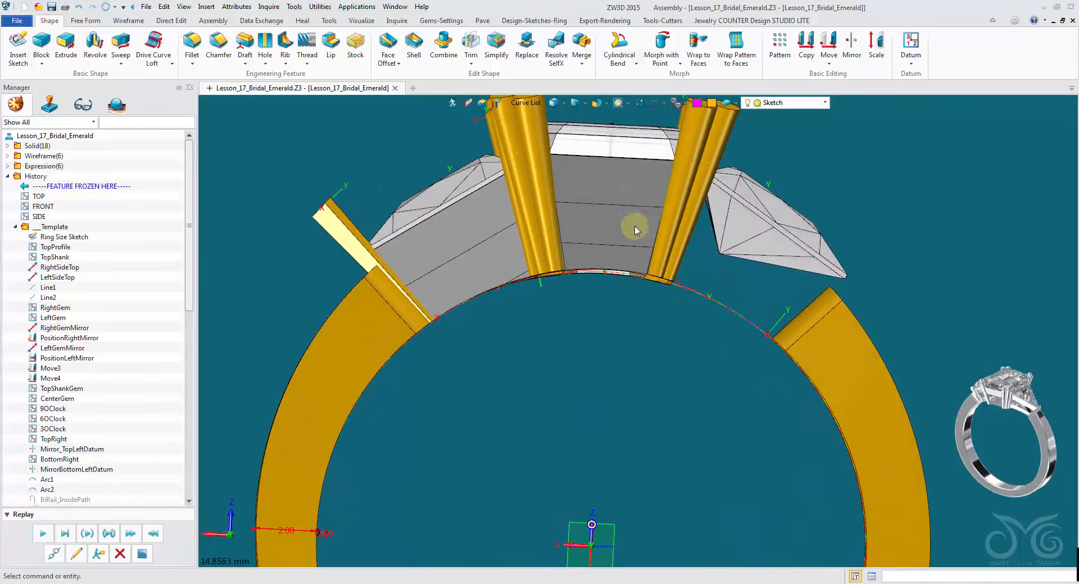
- Erase two shapes left under the centre head by the cut
click(515, 103)
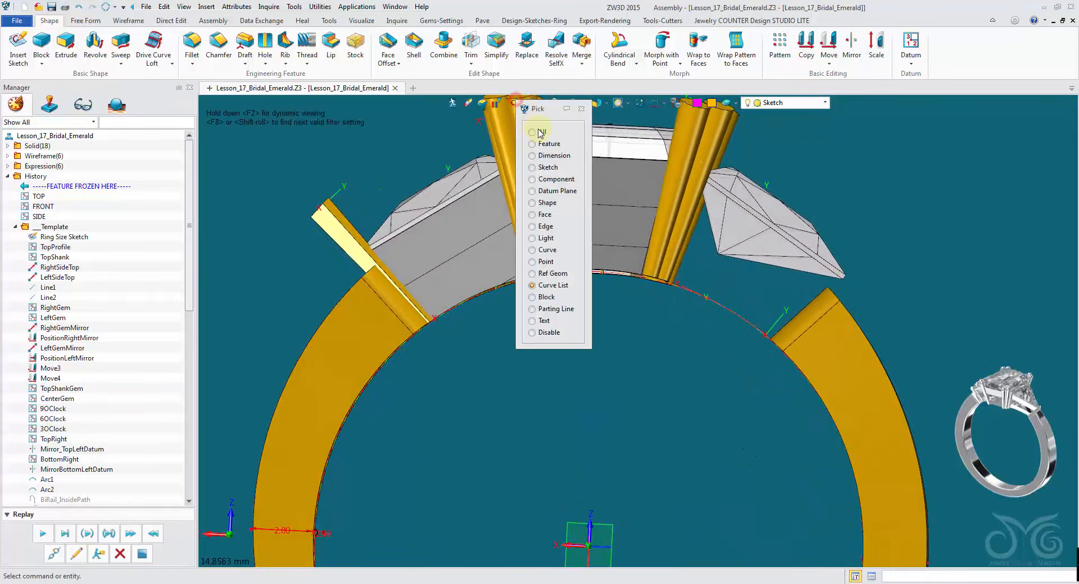
click(535, 204)
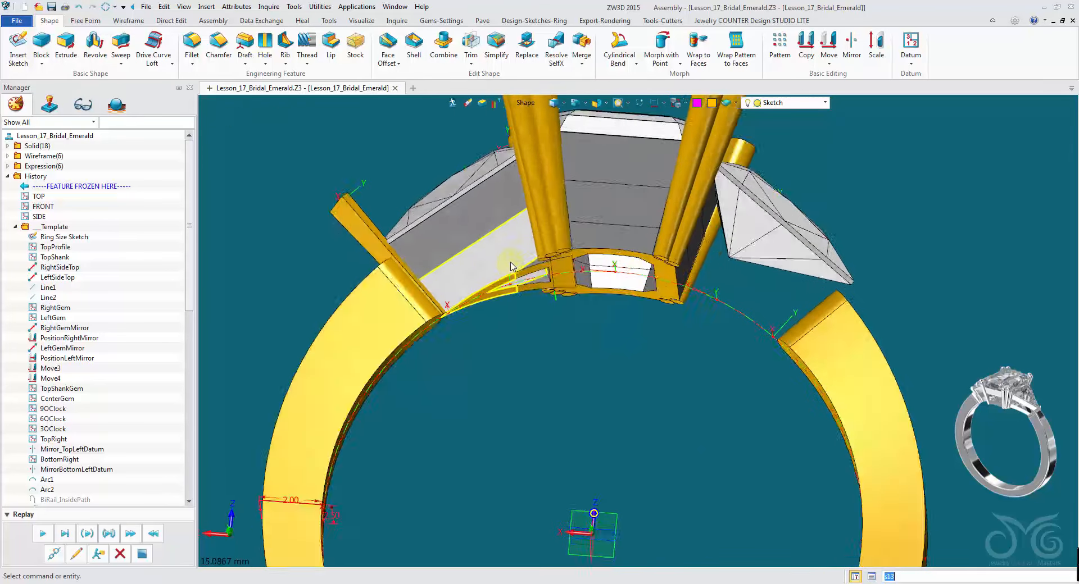
click(510, 263)
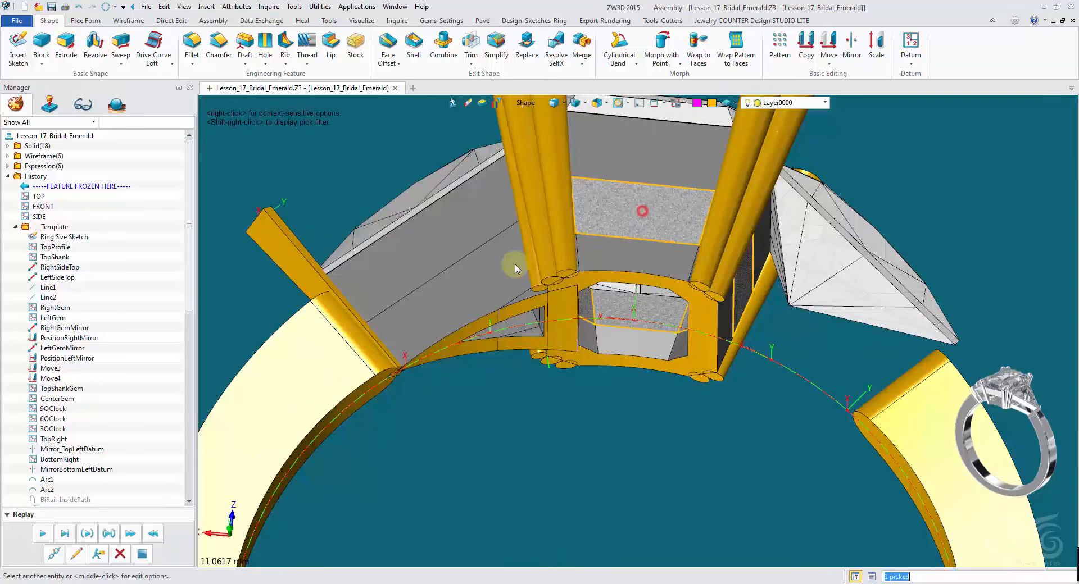
click(501, 275)
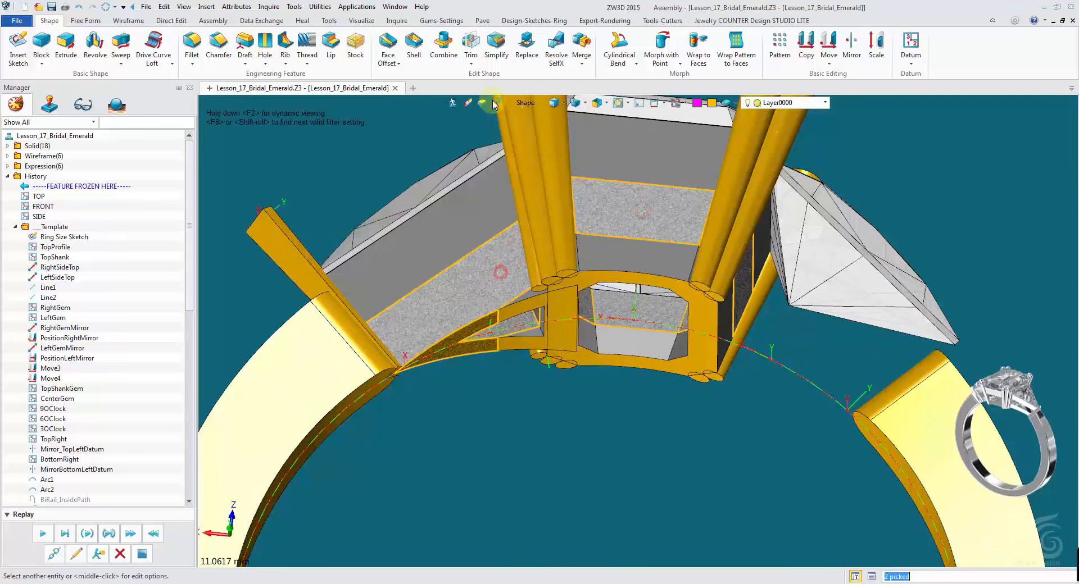
click(470, 104)
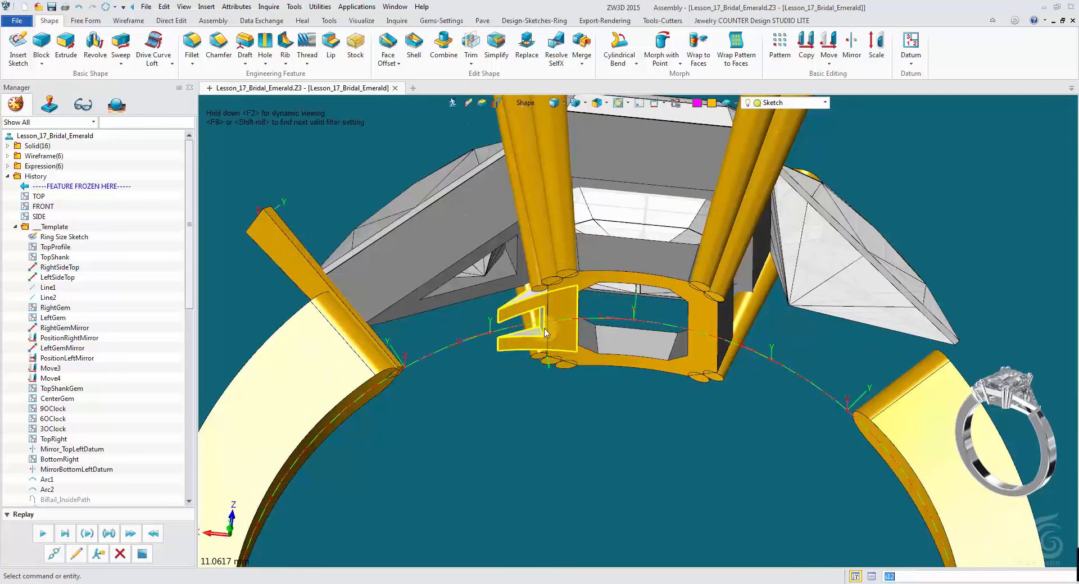
mouse_move(517, 322)
right_down()
mouse_move(551, 385)
mouse_move(605, 407)
mouse_move(622, 378)
mouse_move(622, 306)
mouse_move(608, 273)
right_up()
scroll(554, 386, up, 3)
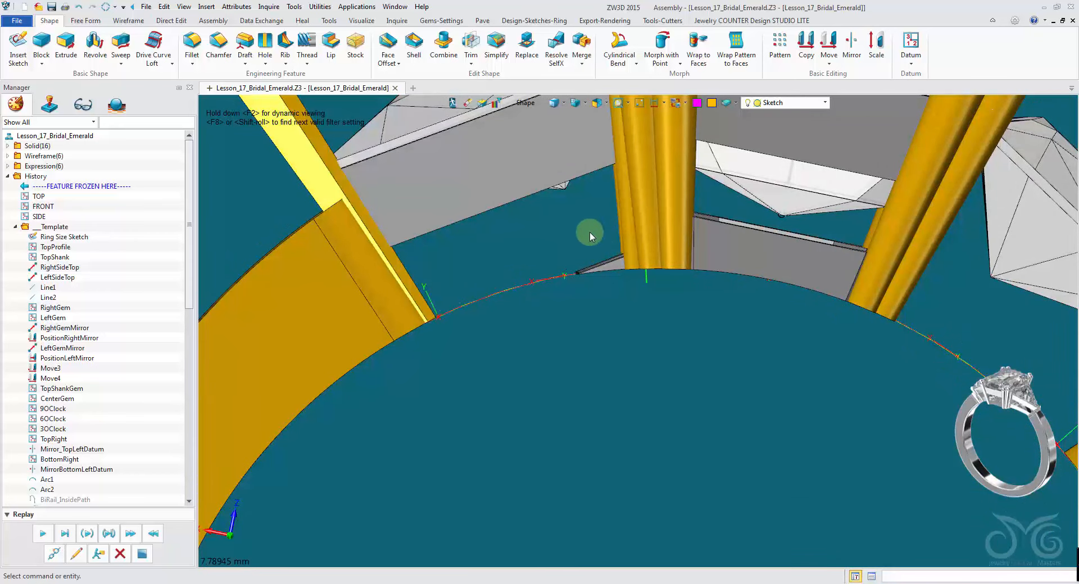
right_drag(602, 268, 659, 256)
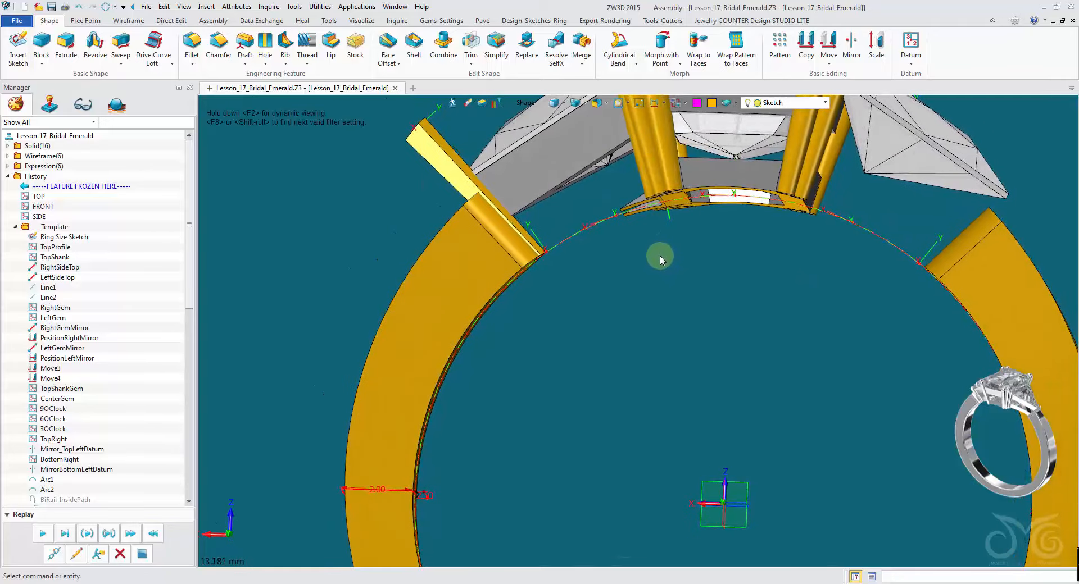
right_drag(652, 259, 650, 260)
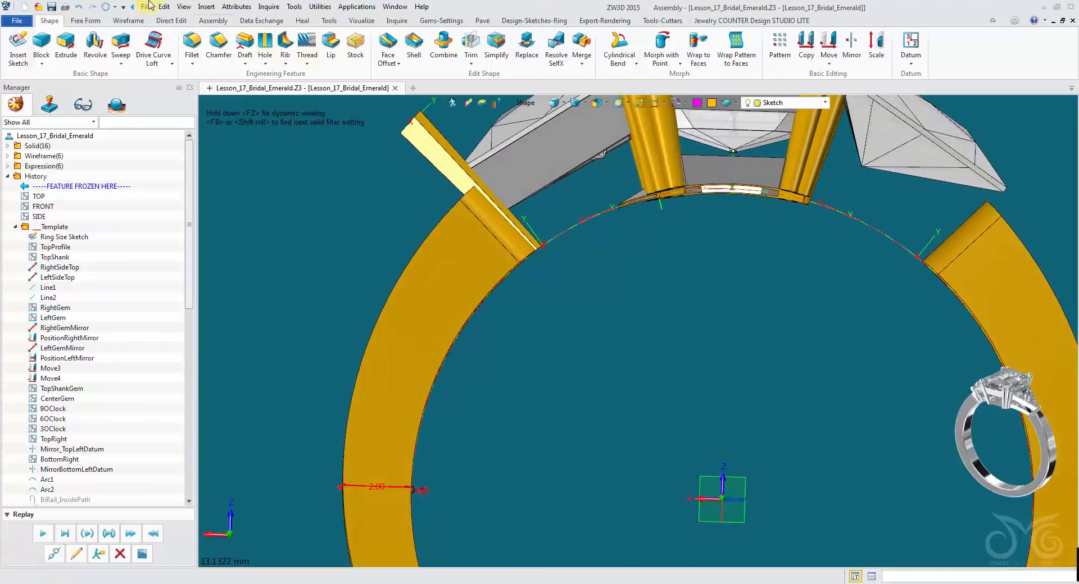
- Undo the erase of the two shapes
scroll(129, 315, down, 10)
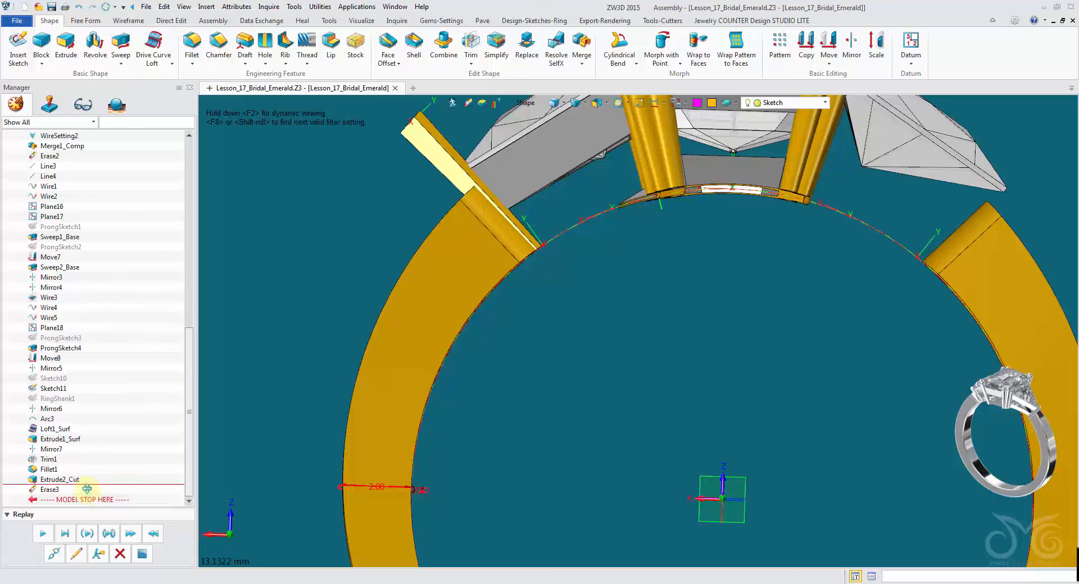
click(79, 7)
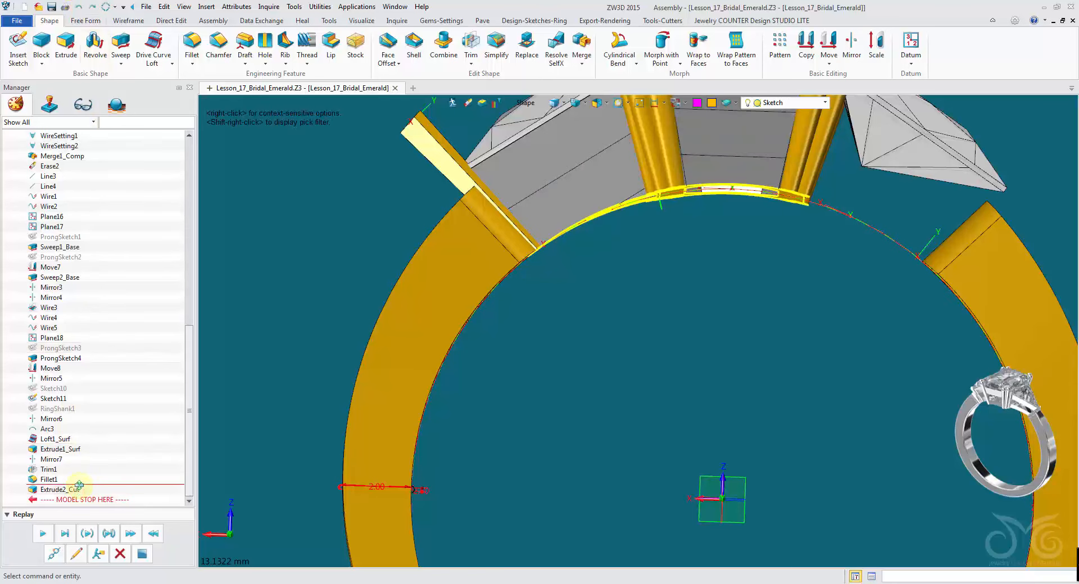
- Roll the history back above the cut and erase two shapes under the centre head
drag(78, 485, 81, 490)
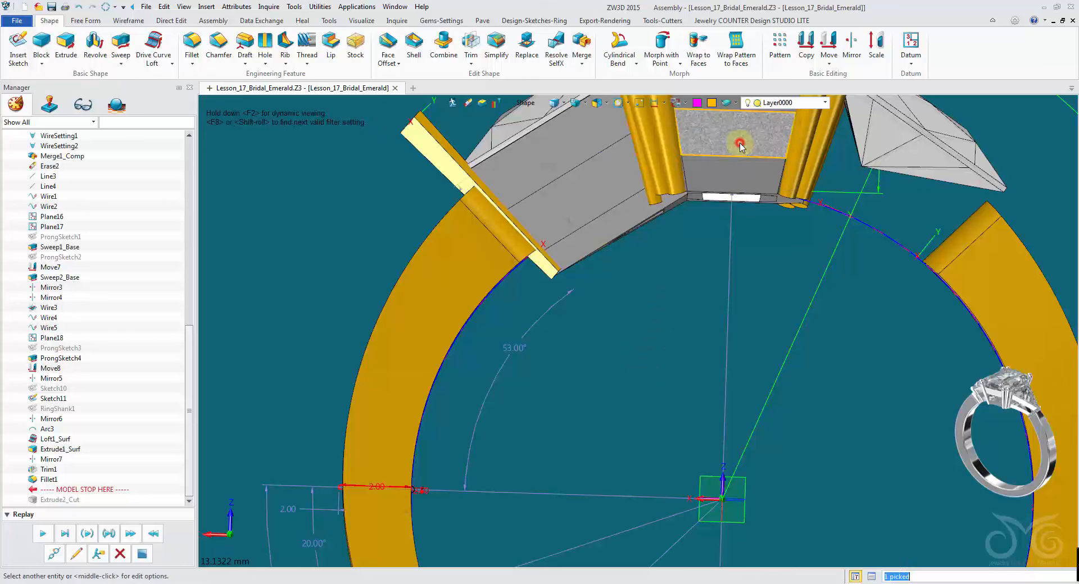
click(628, 185)
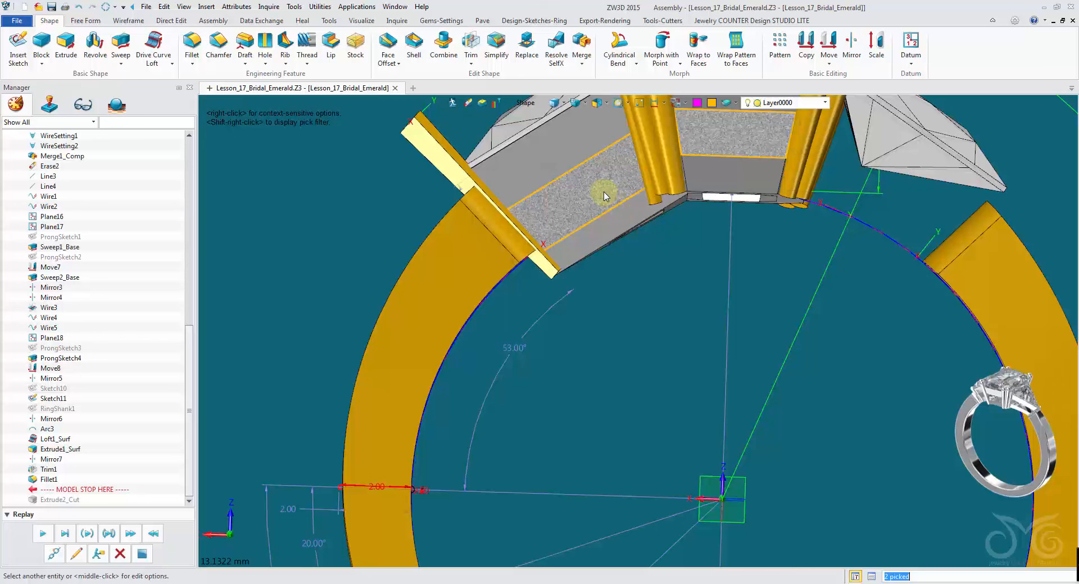
click(469, 103)
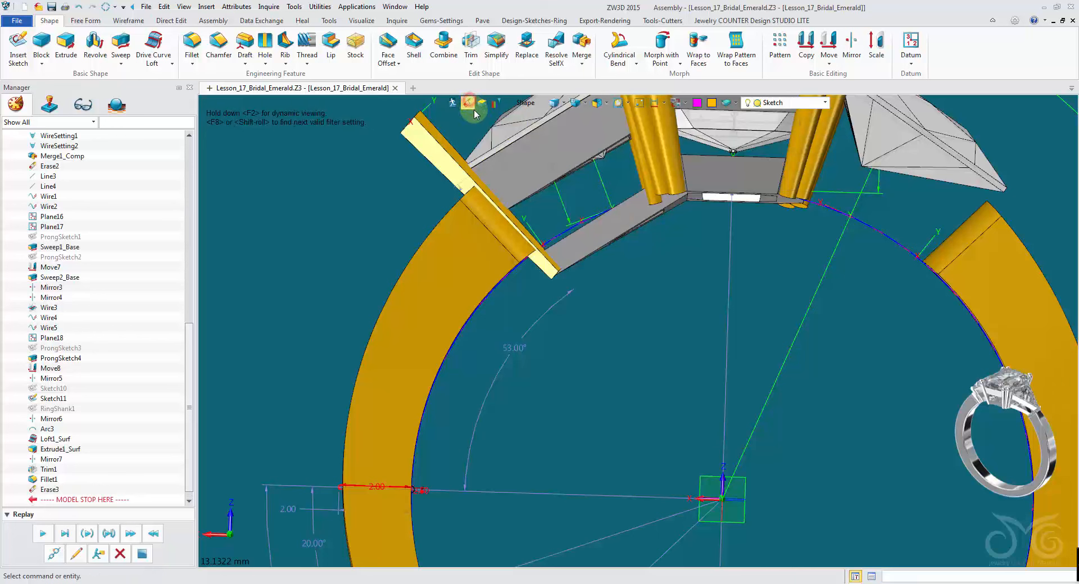
- Offset the lower face of the head's side plate by 0.6 mm with Face Offset
click(389, 54)
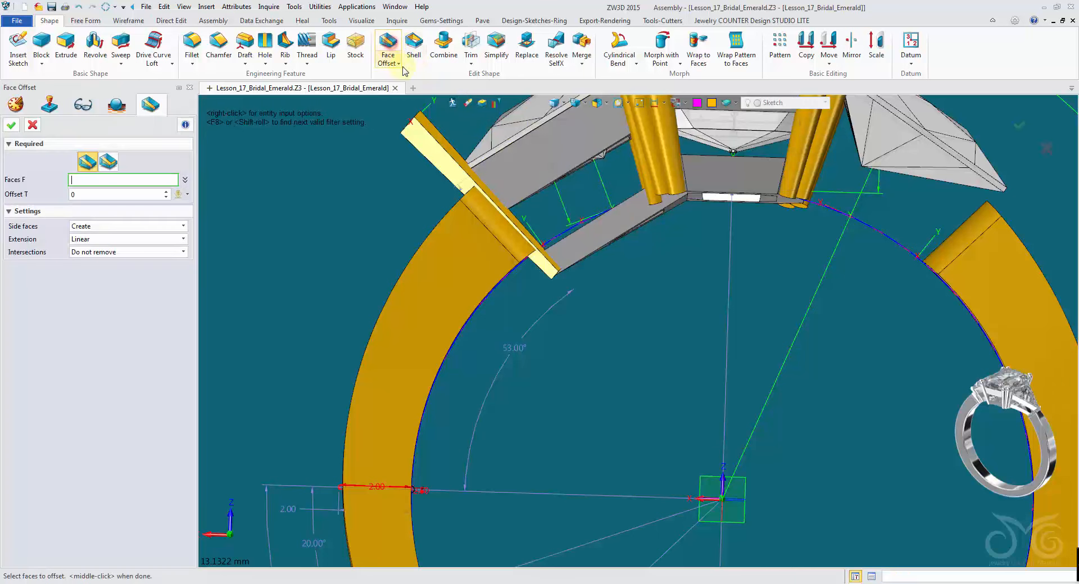
scroll(554, 249, up, 5)
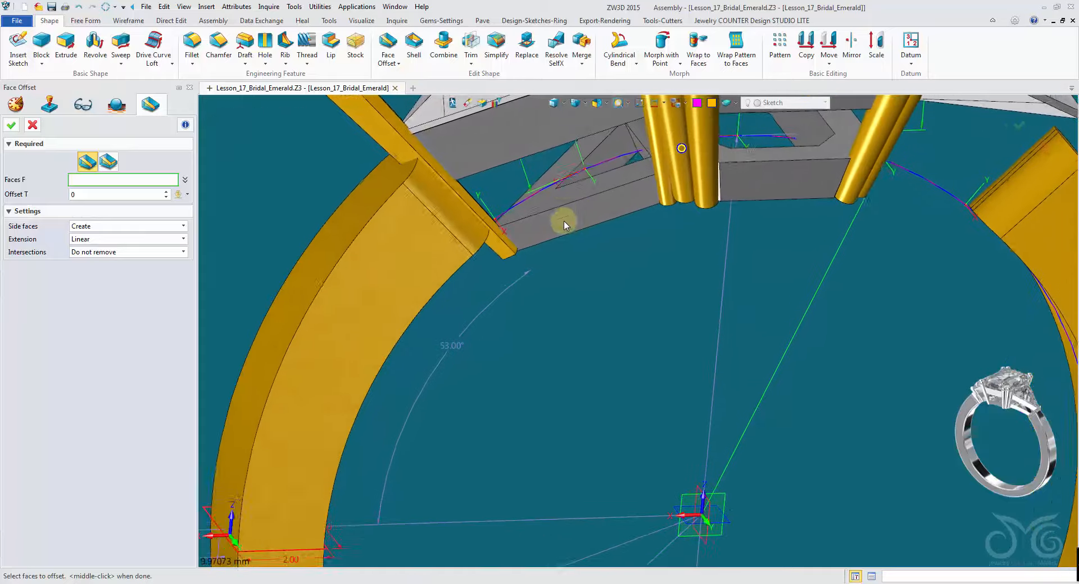
click(553, 206)
right_drag(552, 201, 602, 262)
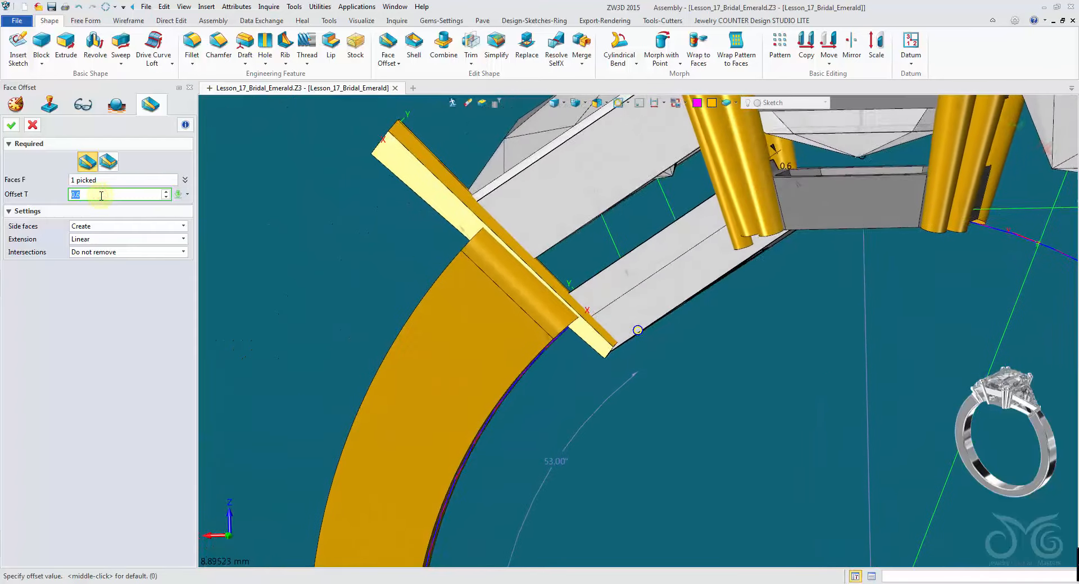
click(10, 126)
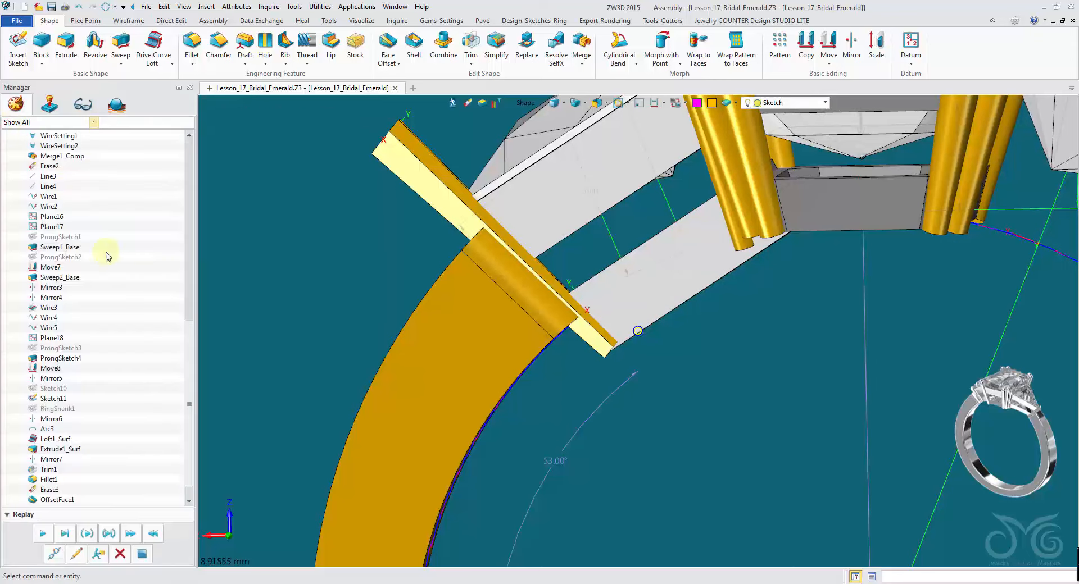
- Replay the history forward so the cut is rebuilt after the offset
scroll(134, 374, down, 1)
click(44, 537)
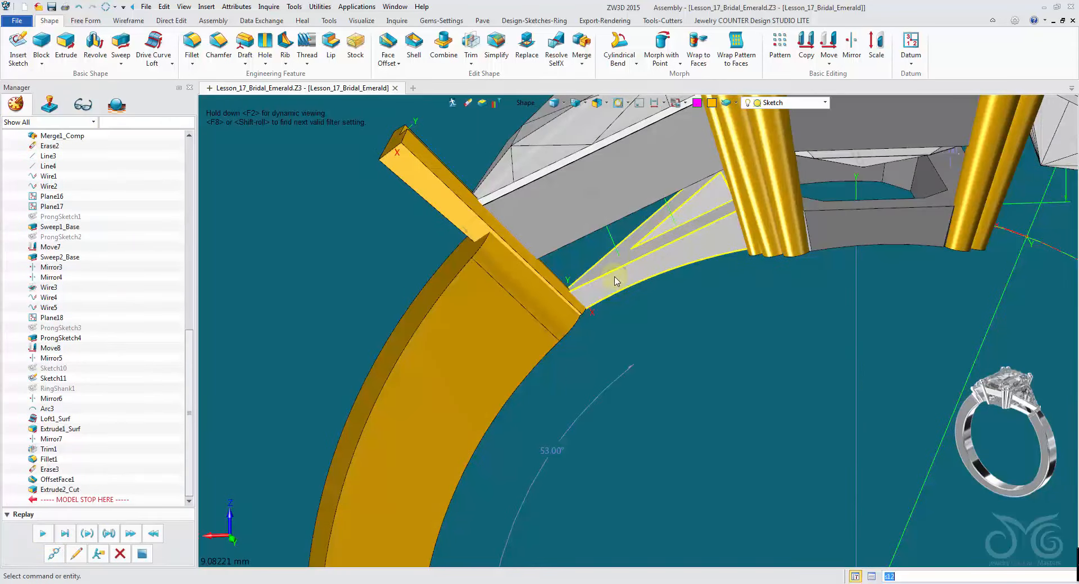
middle_drag(615, 281, 730, 318)
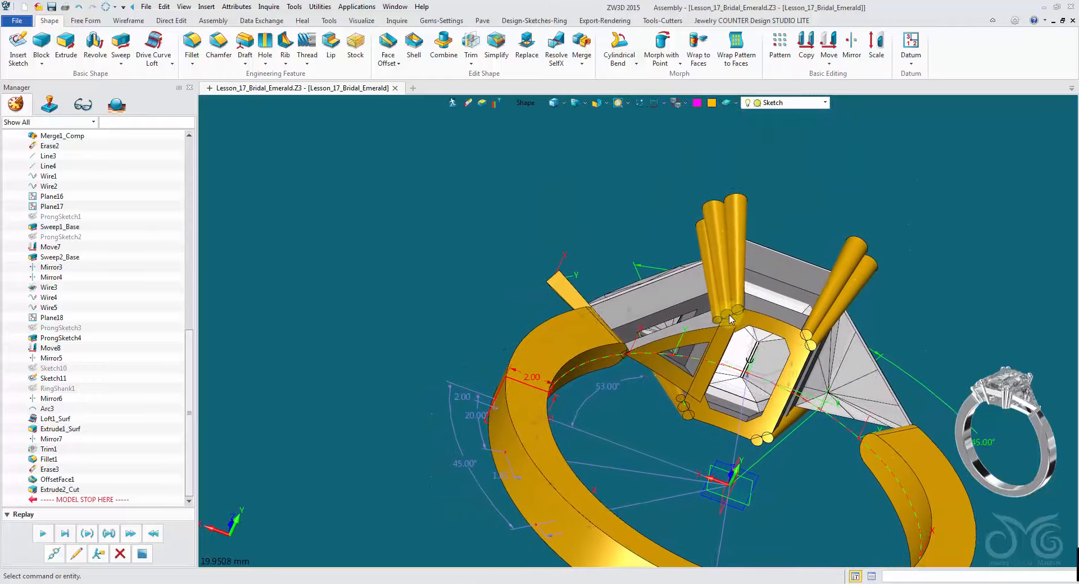
- Offset the upper face of the side plate next to the shank by -0.25 mm with Face Offset
right_drag(729, 319, 730, 319)
right_drag(695, 284, 695, 284)
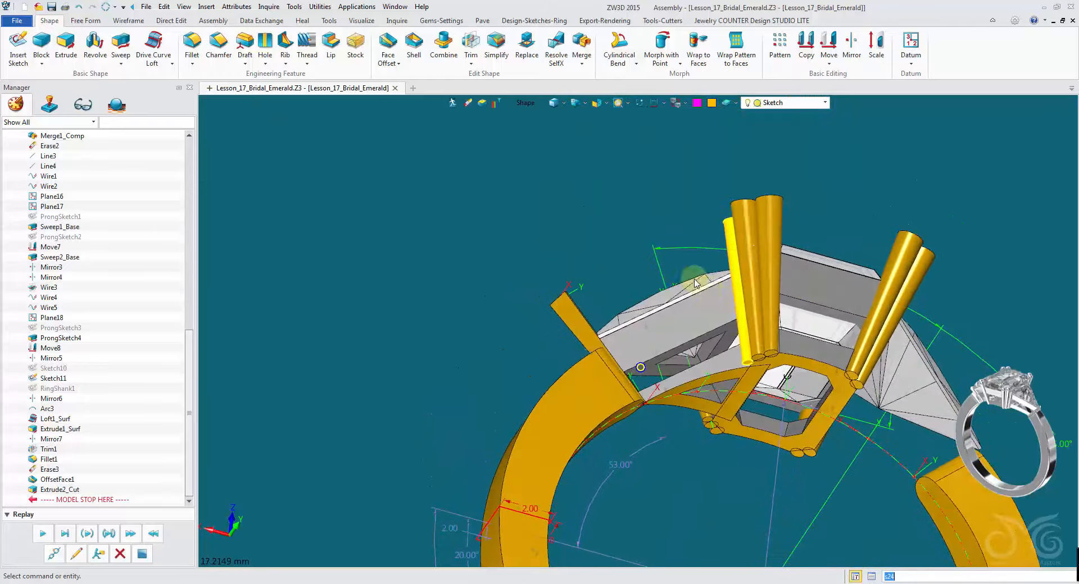
scroll(696, 284, up, 3)
click(388, 47)
right_drag(709, 317, 711, 323)
click(711, 323)
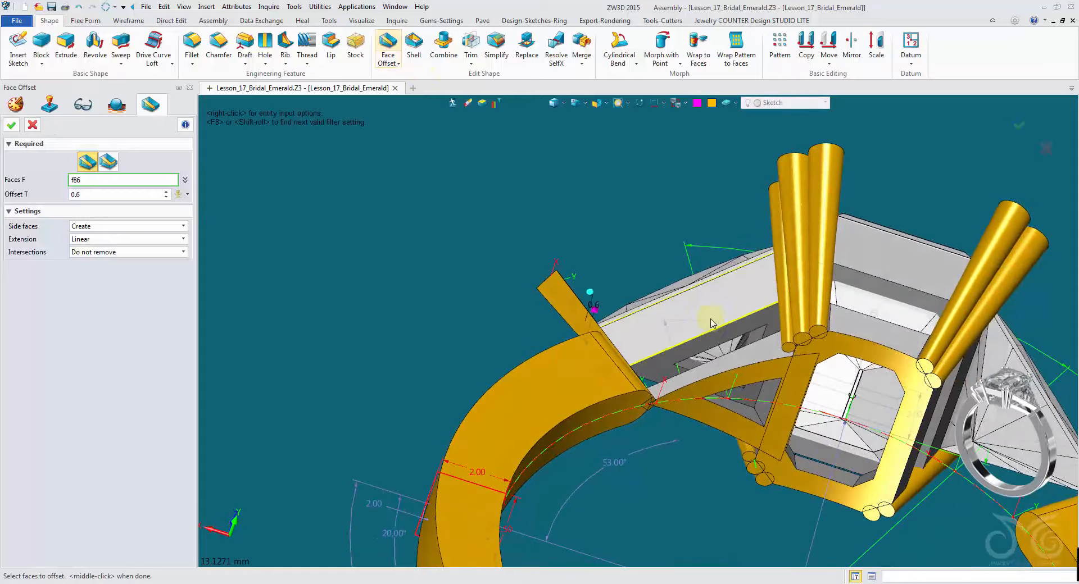
click(714, 332)
right_drag(836, 315, 809, 255)
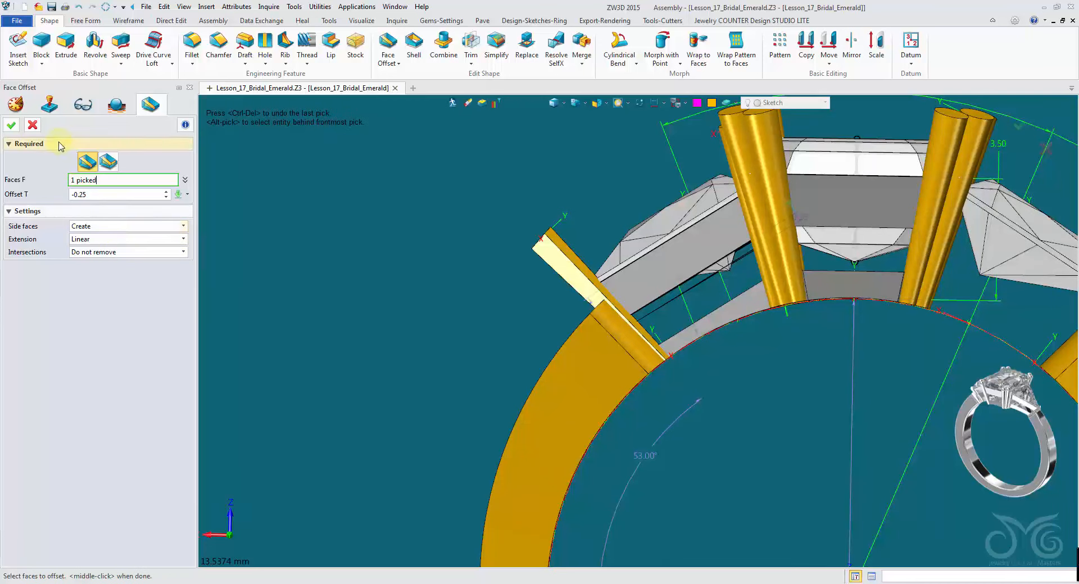
click(10, 127)
- Start another Face Offset, picking two faces around the triangular opening of the side plate under the head
right_drag(427, 274, 420, 277)
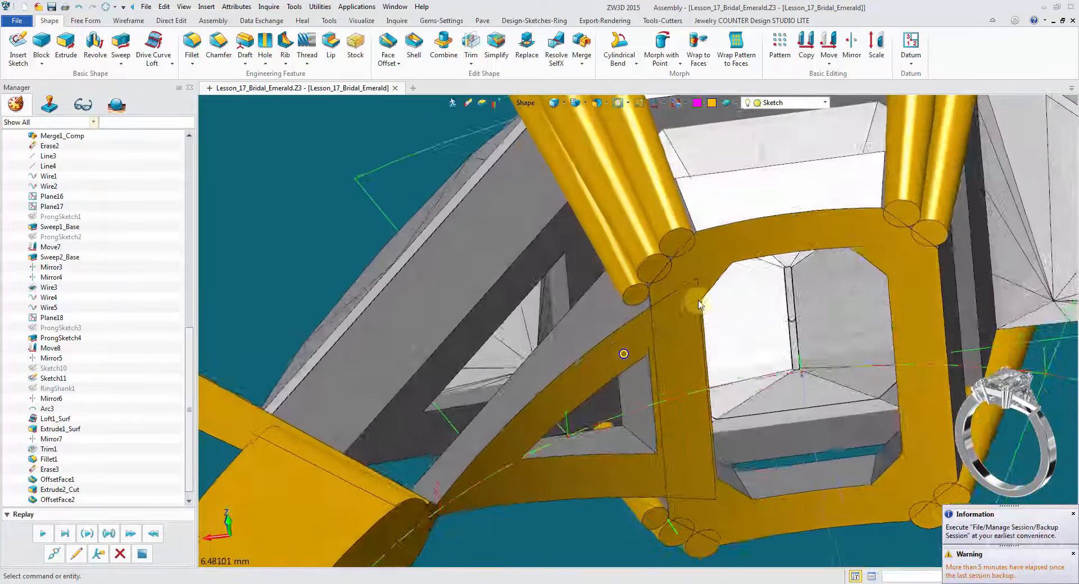
click(761, 260)
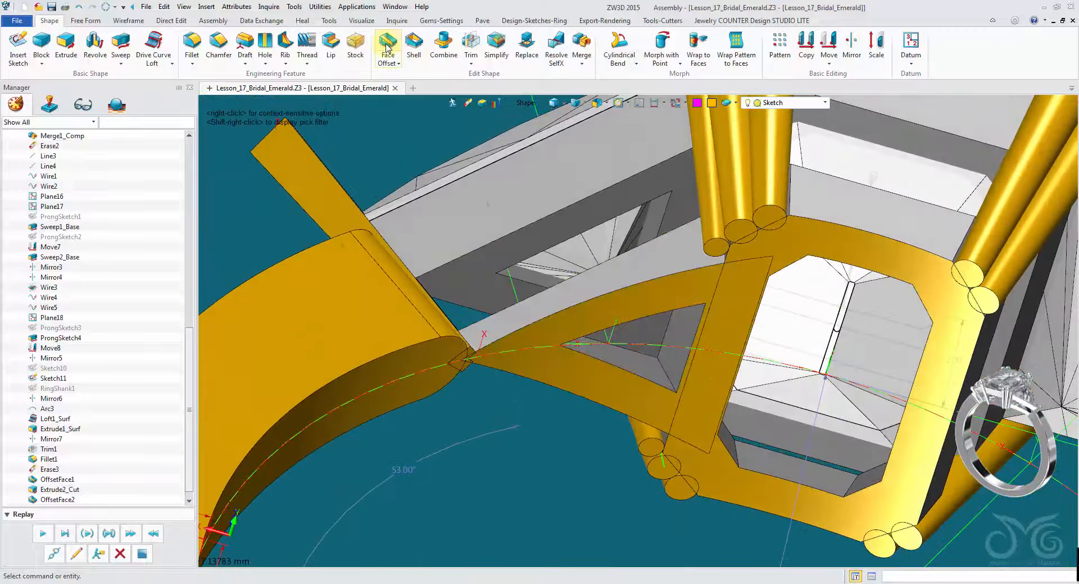
click(387, 45)
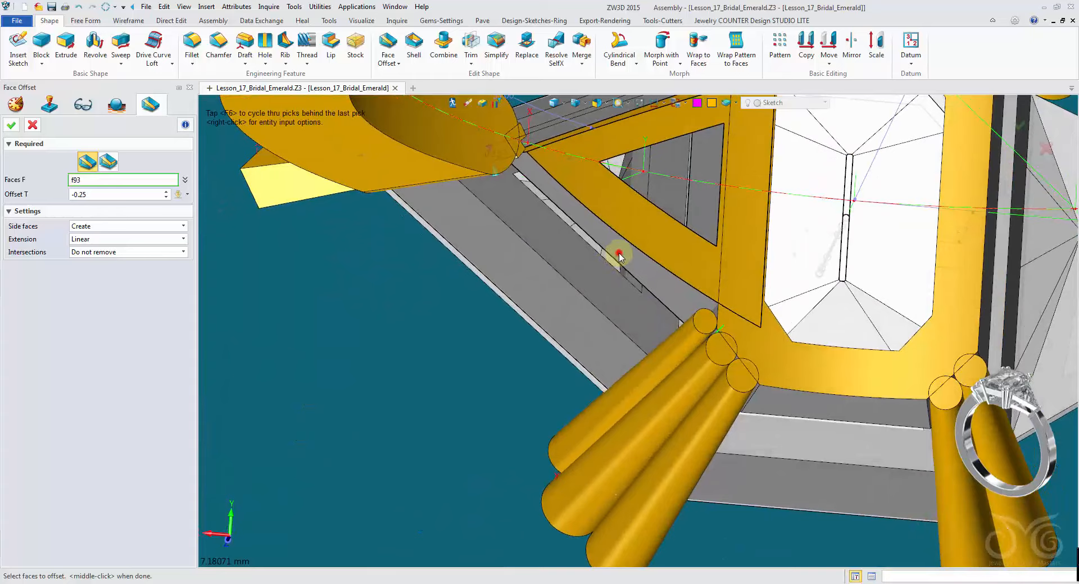
click(619, 256)
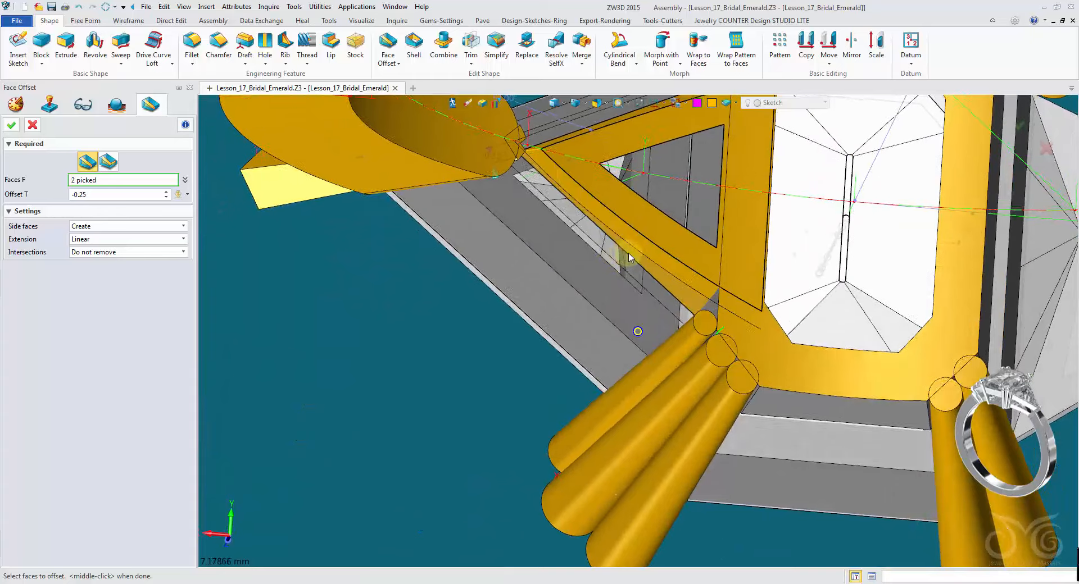
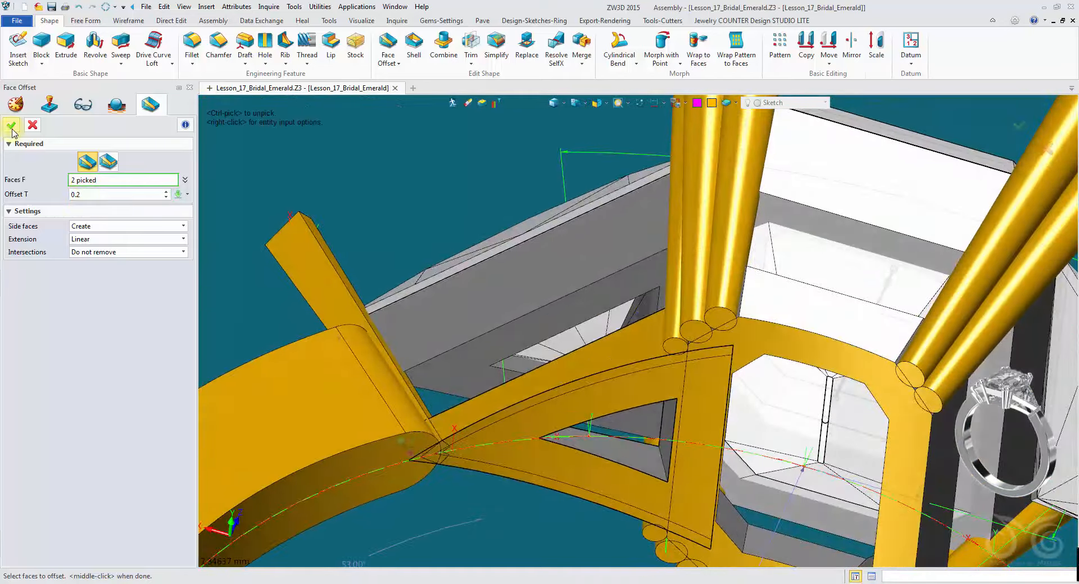
- Apply the Face Offset of 0.2 mm to the two faces around the triangular opening
click(12, 129)
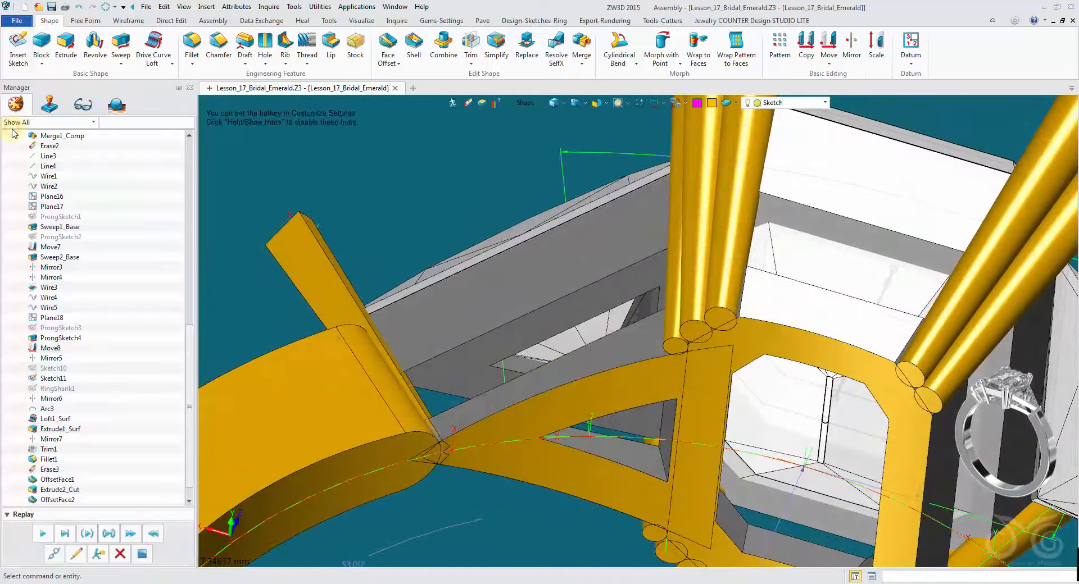
- Mirror the five selected side-plate bodies across the SIDE plane as copies
click(852, 48)
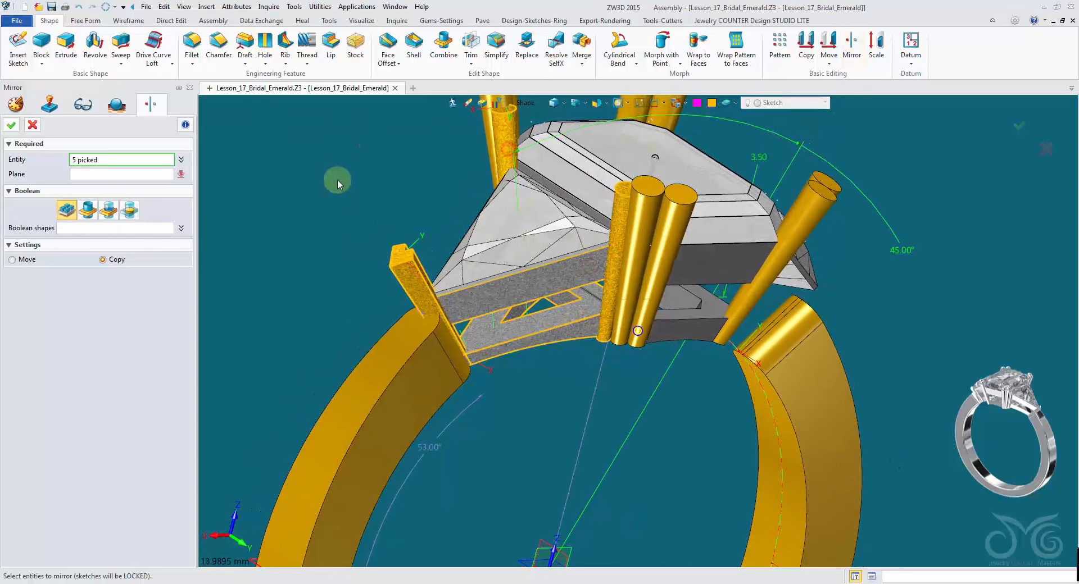
scroll(656, 491, down, 2)
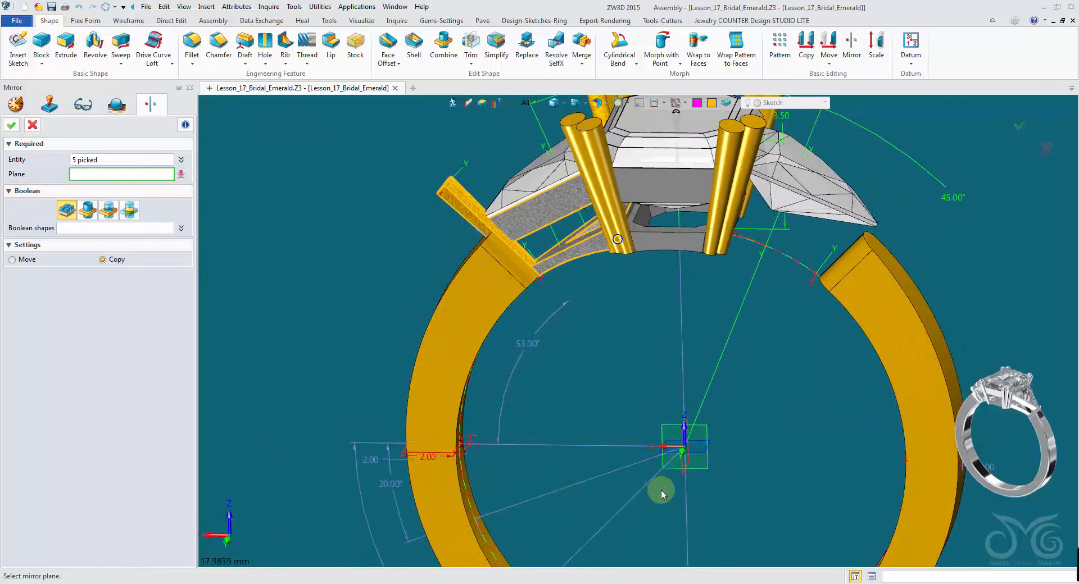
click(695, 477)
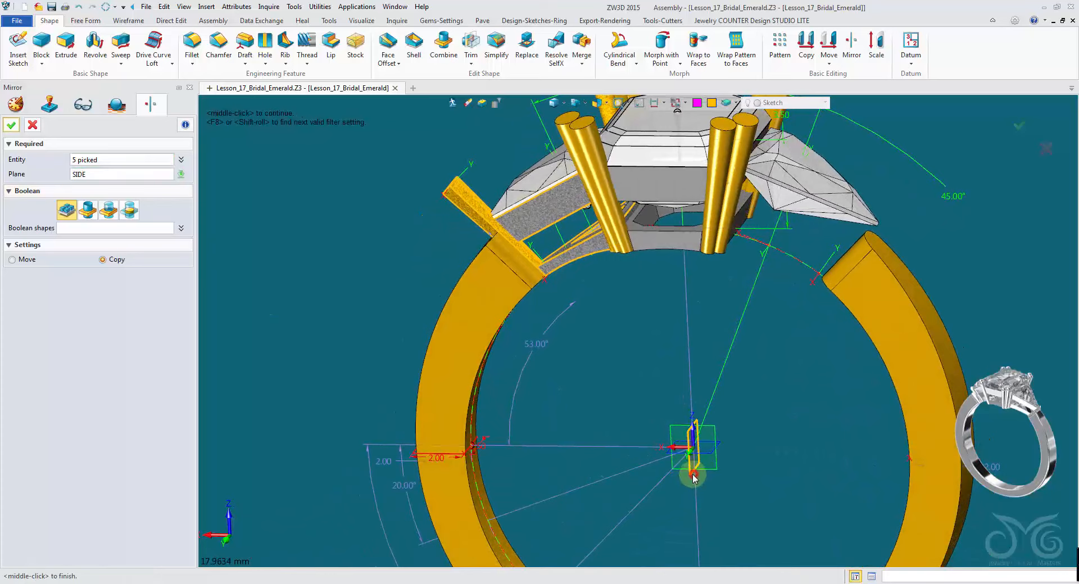
click(12, 126)
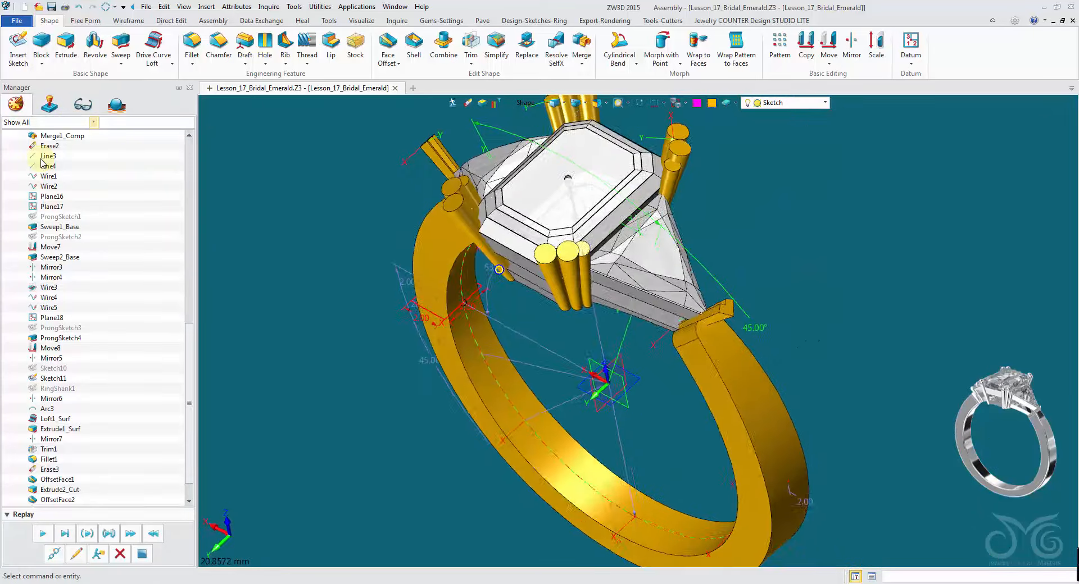
- Inspect the history tree and the underside of the head from several angles
scroll(62, 224, up, 10)
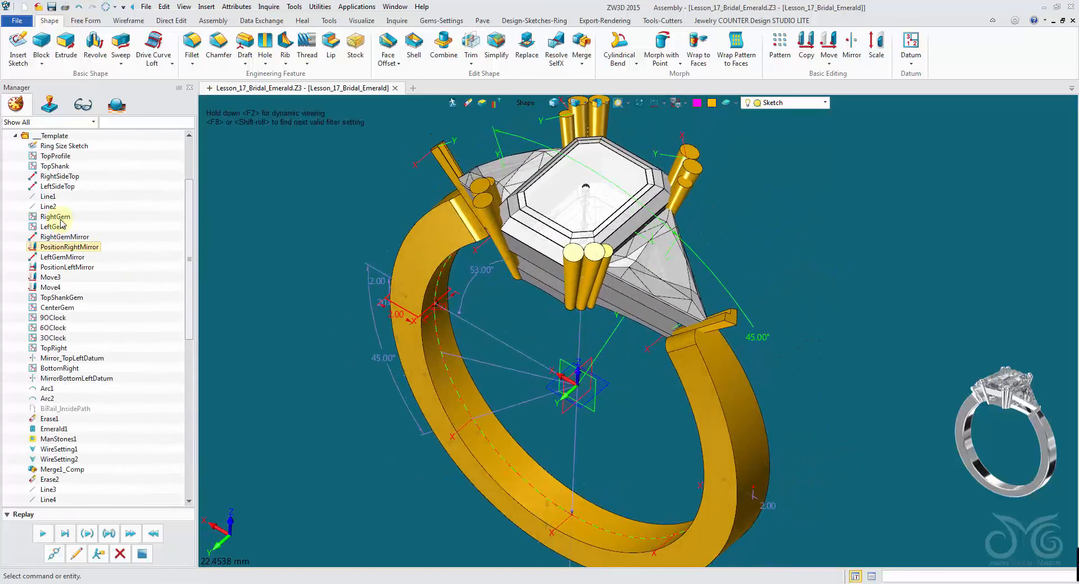
scroll(61, 220, up, 1)
right_click(56, 177)
click(109, 172)
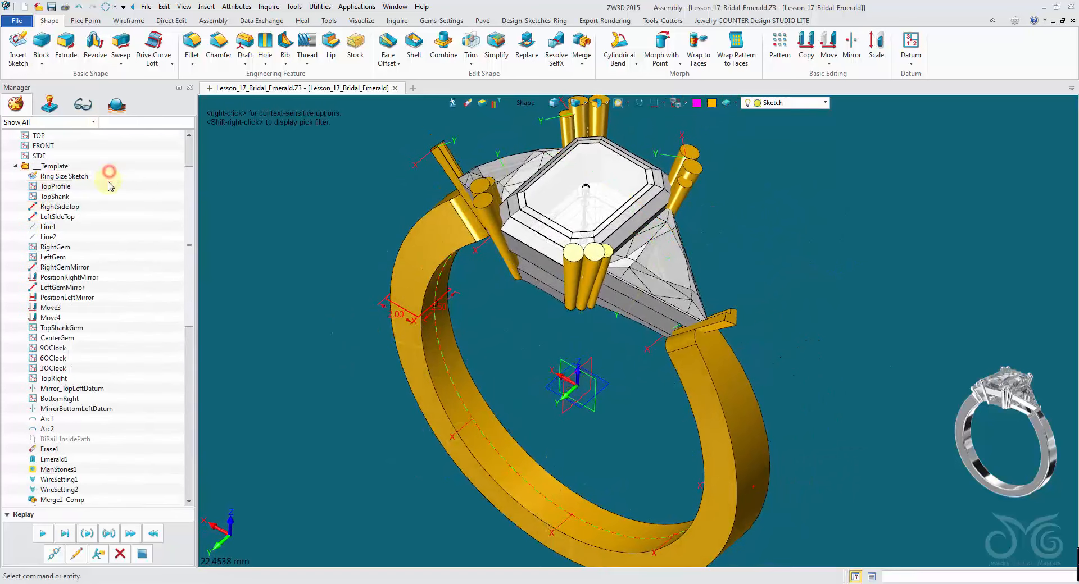
scroll(107, 214, down, 15)
middle_drag(334, 314, 325, 314)
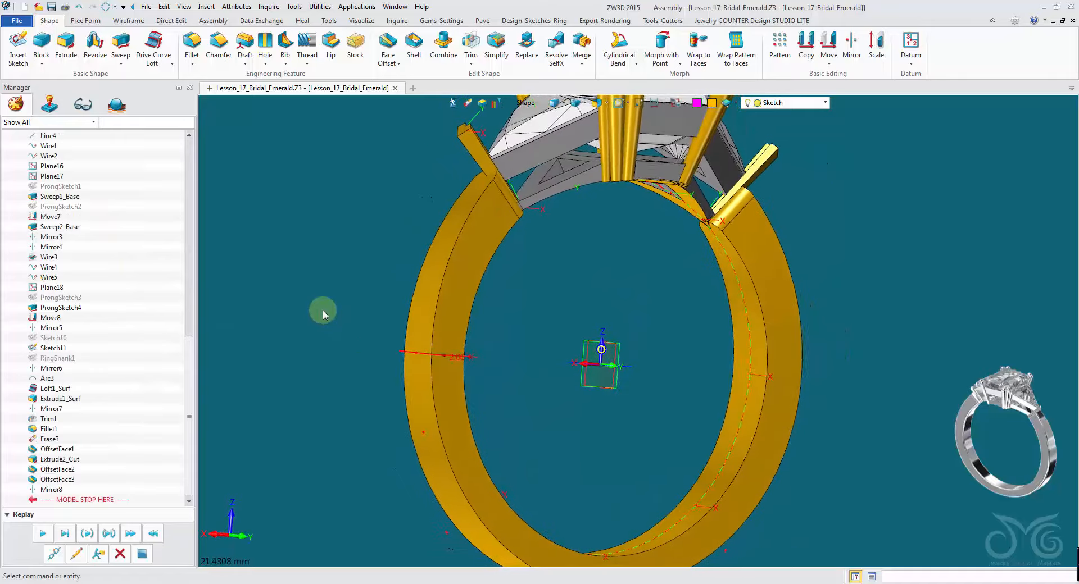
click(55, 6)
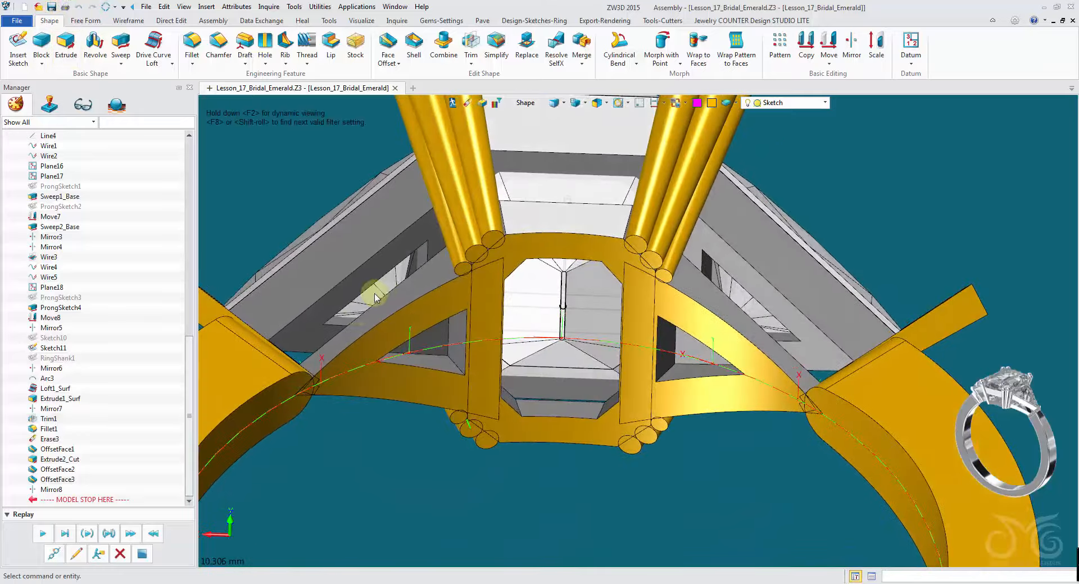
right_drag(679, 291, 638, 315)
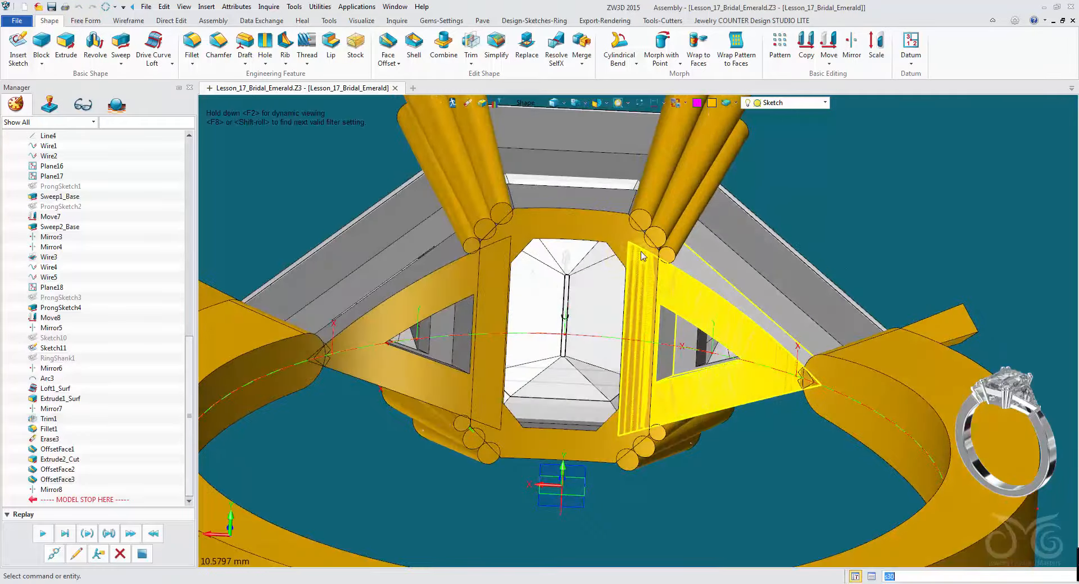
- Combine the central head frame with both triangular side plates into one body
click(444, 45)
click(528, 222)
middle_click(293, 160)
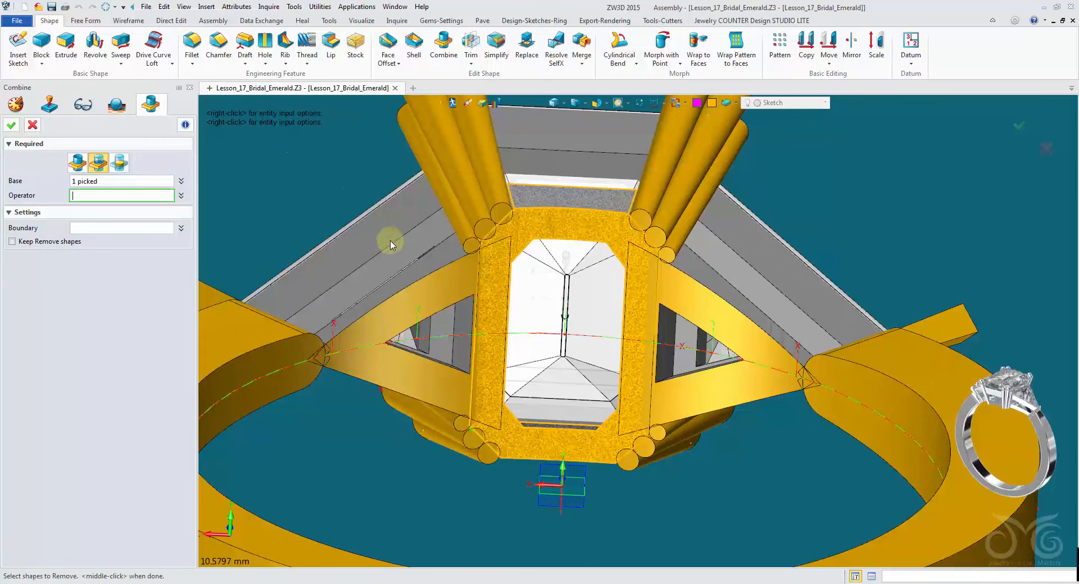
click(424, 281)
click(682, 289)
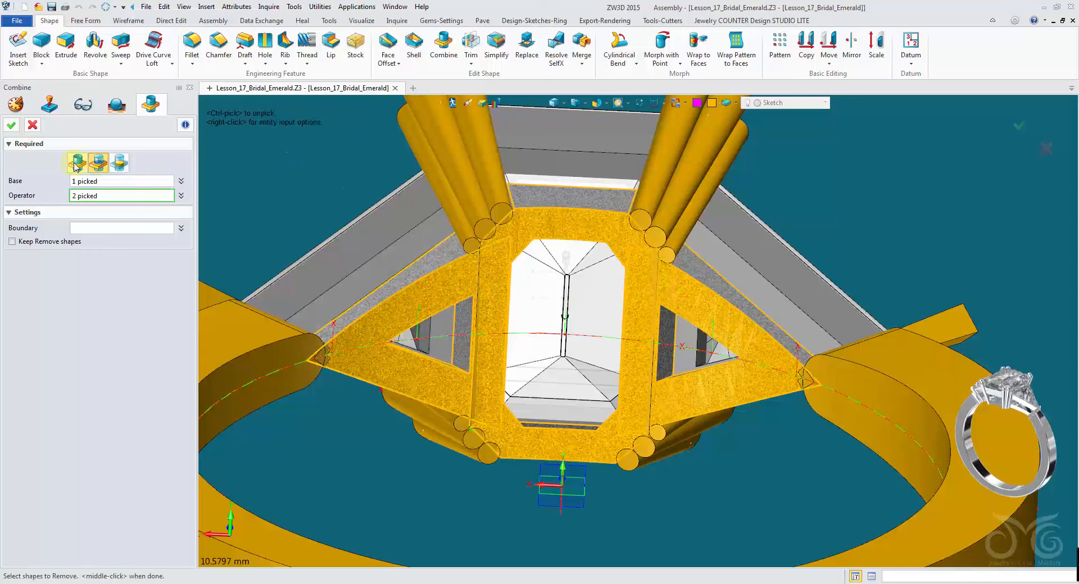
click(10, 127)
- Hide the ring shank so only the head assembly remains visible
right_drag(388, 540, 497, 452)
scroll(496, 450, up, 3)
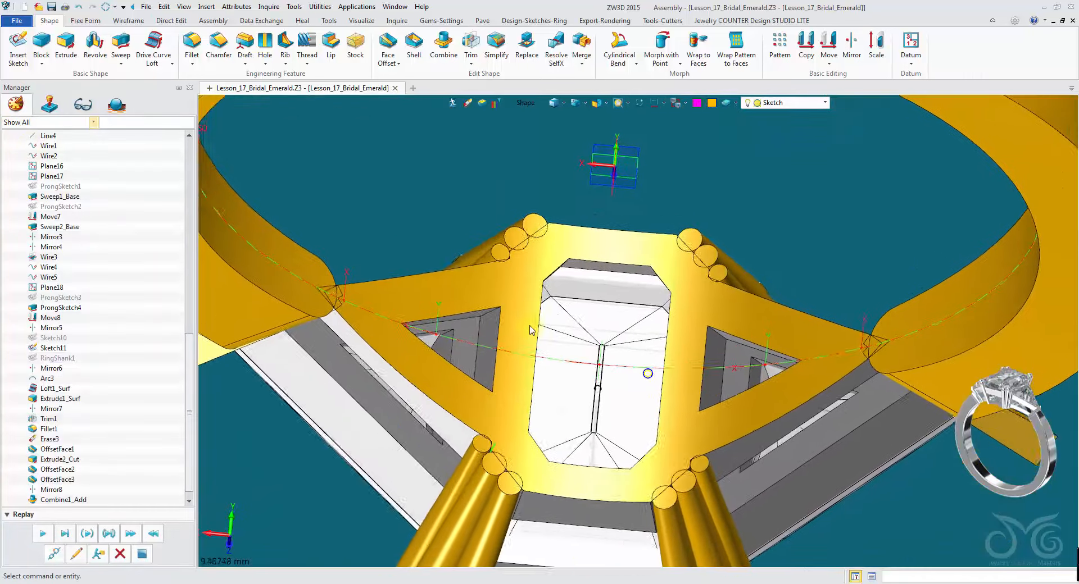
right_drag(792, 409, 646, 225)
click(882, 314)
right_click(882, 315)
click(908, 336)
- Extrude the Ring Size Sketch symmetrically by -9.56 mm as a new base shape
click(66, 44)
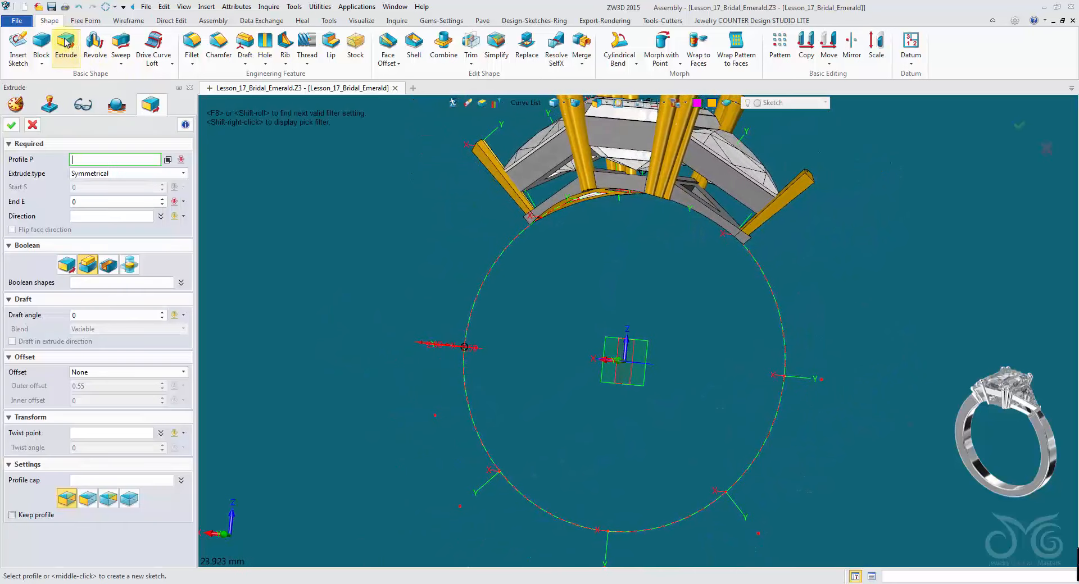
right_drag(497, 281, 487, 200)
click(525, 103)
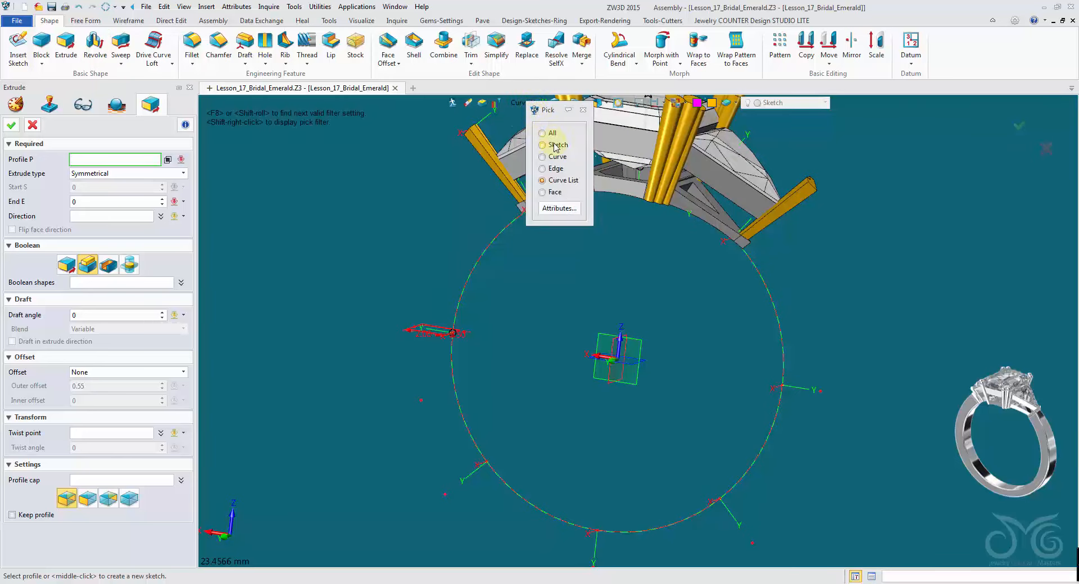
click(556, 146)
click(497, 245)
middle_click(495, 243)
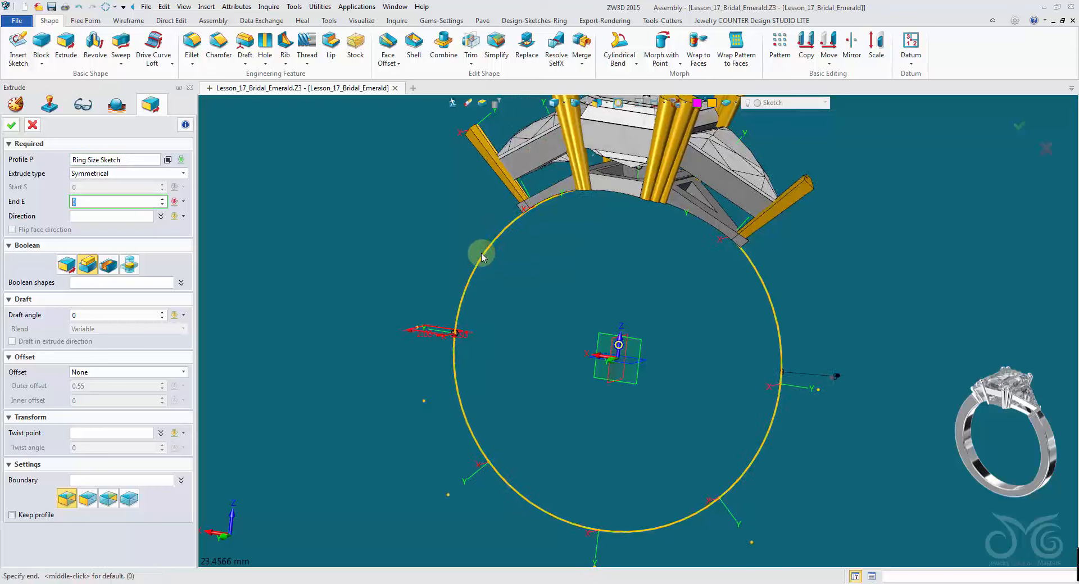
right_drag(483, 250, 453, 262)
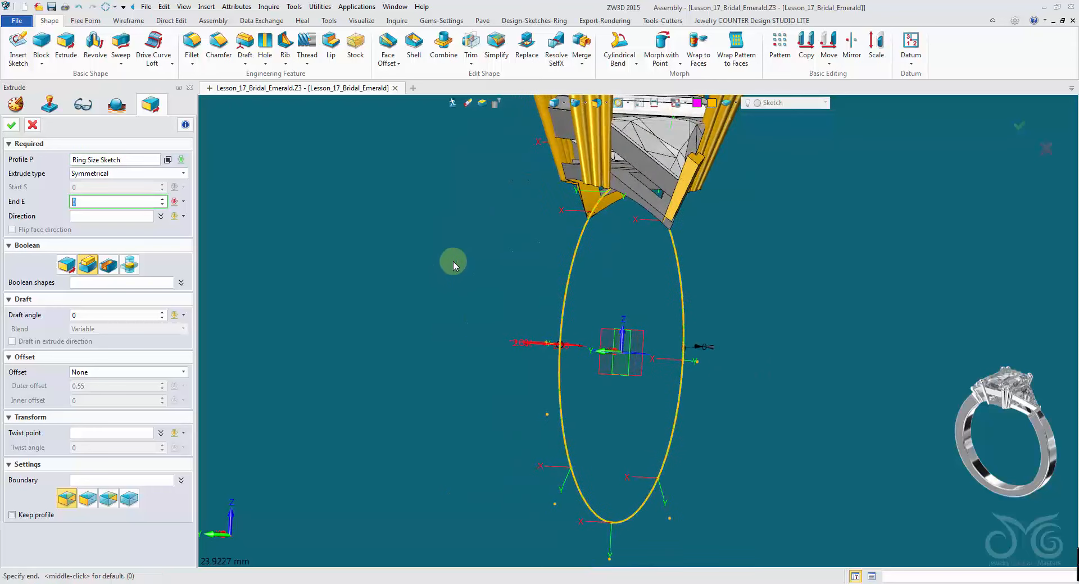
click(511, 271)
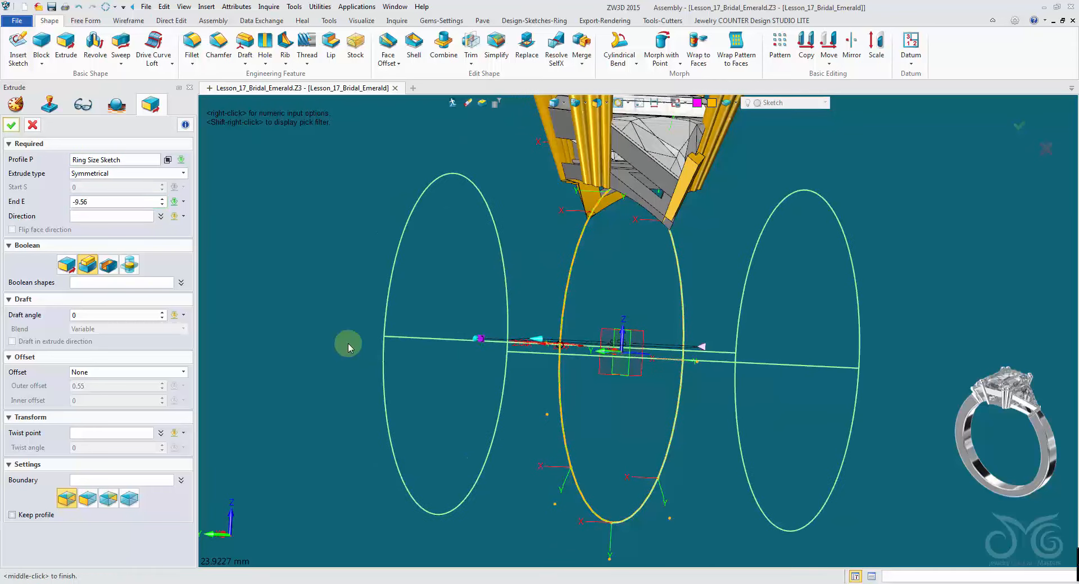
click(68, 265)
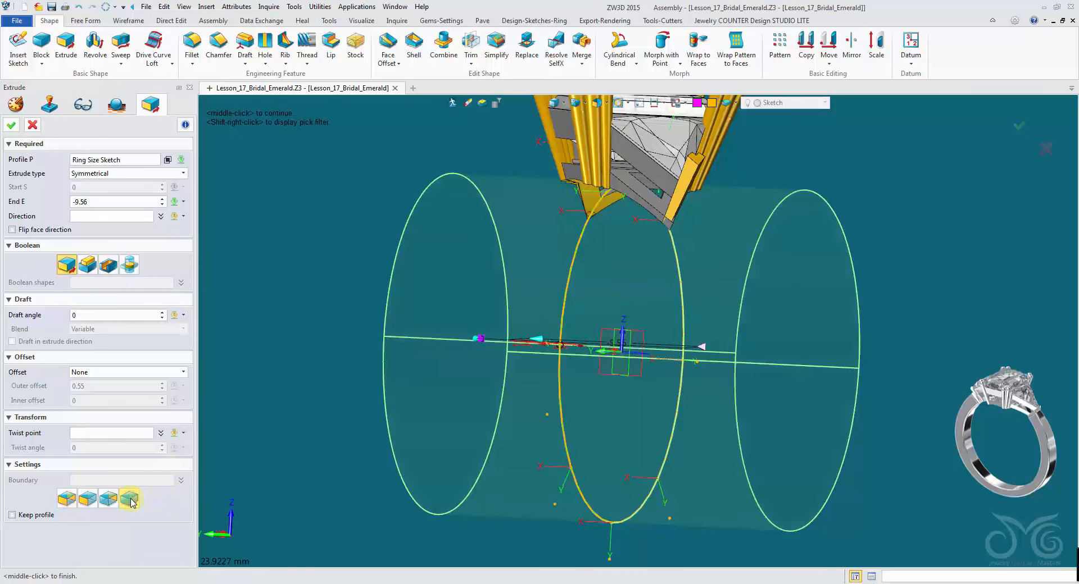
click(10, 126)
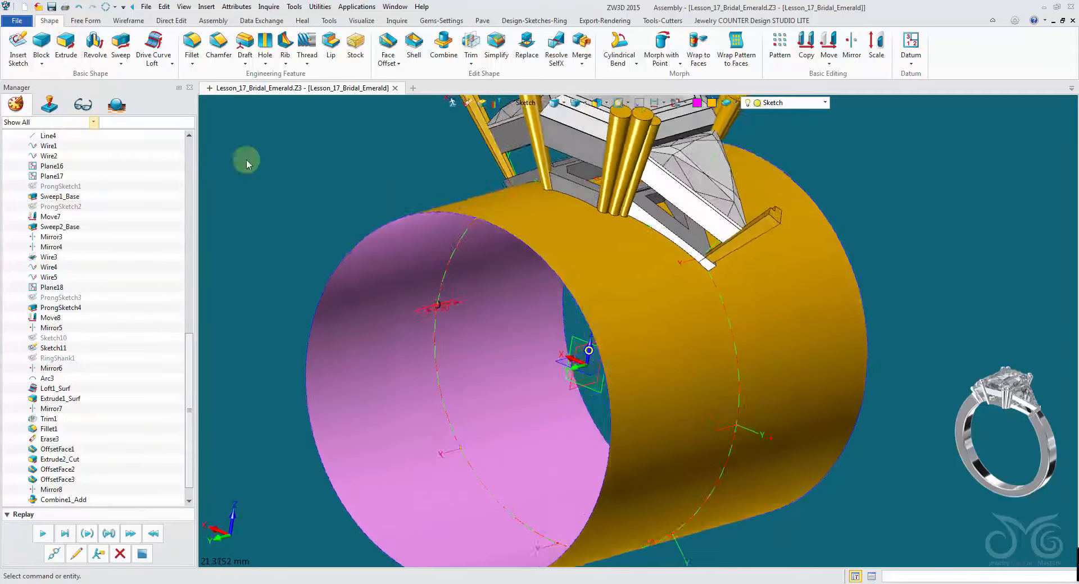
- Start Trim to Curves and pick the extruded cylinder's face as the face to trim
right_drag(425, 210, 527, 247)
scroll(484, 302, up, 4)
scroll(528, 251, up, 1)
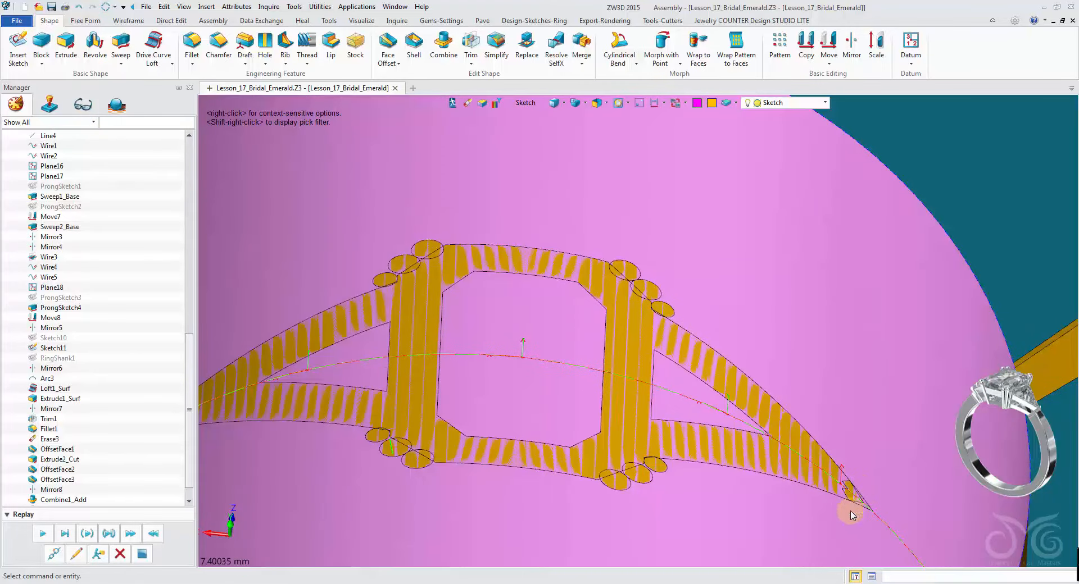
scroll(837, 213, down, 2)
right_drag(838, 203, 735, 222)
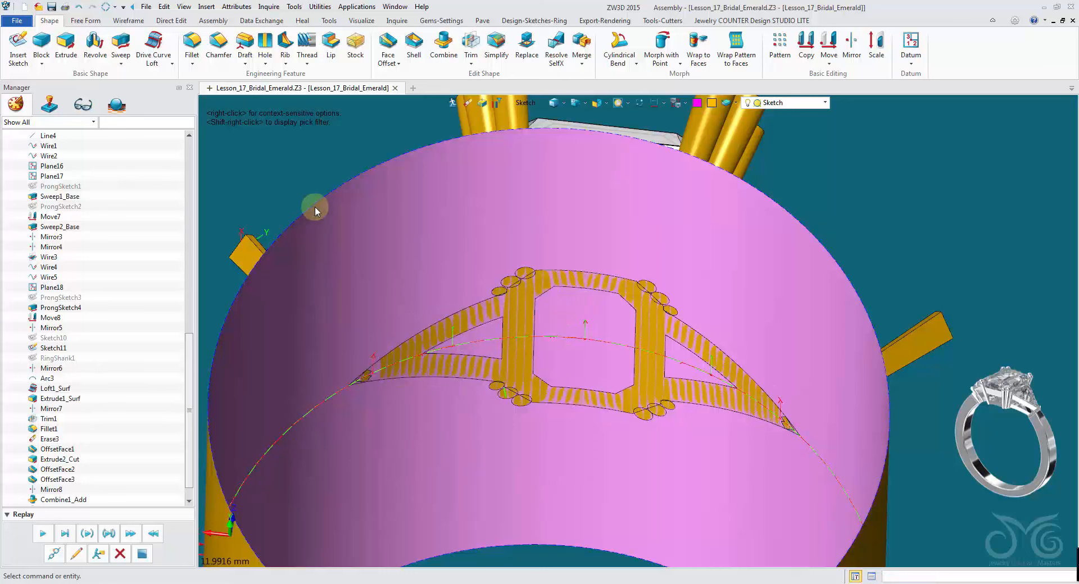
click(100, 23)
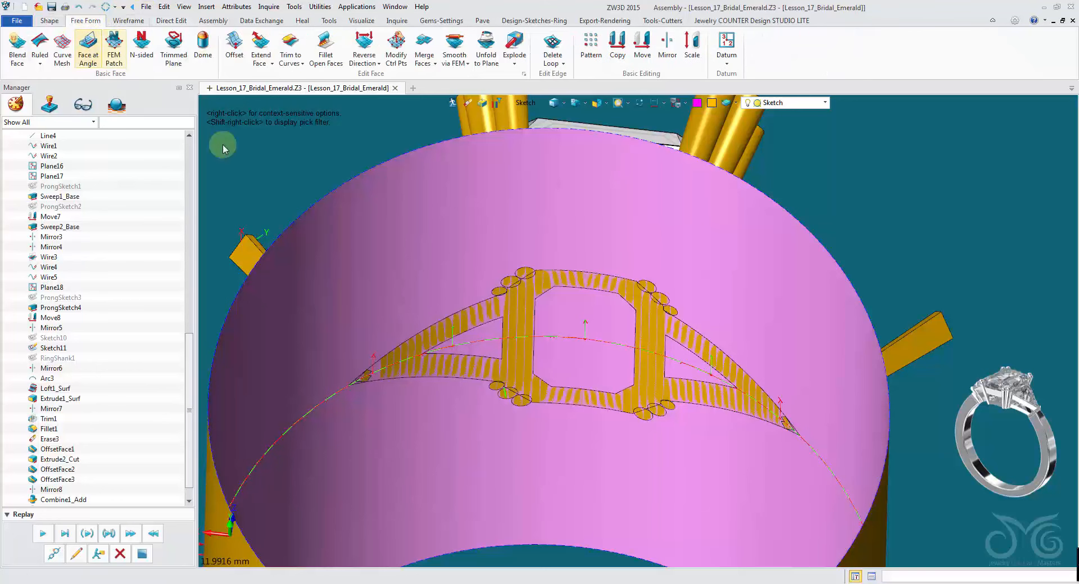
click(301, 64)
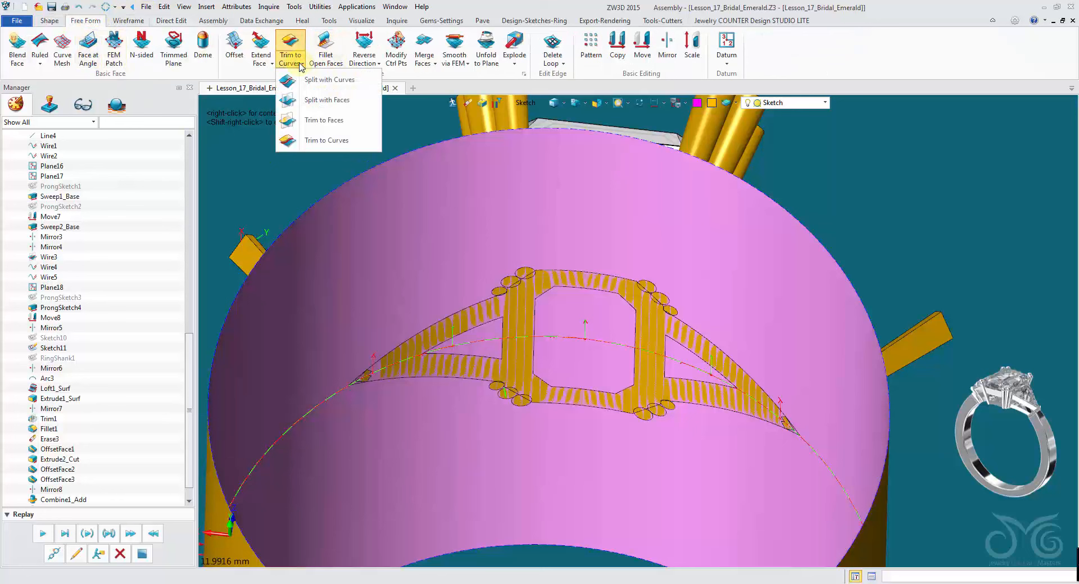
click(303, 142)
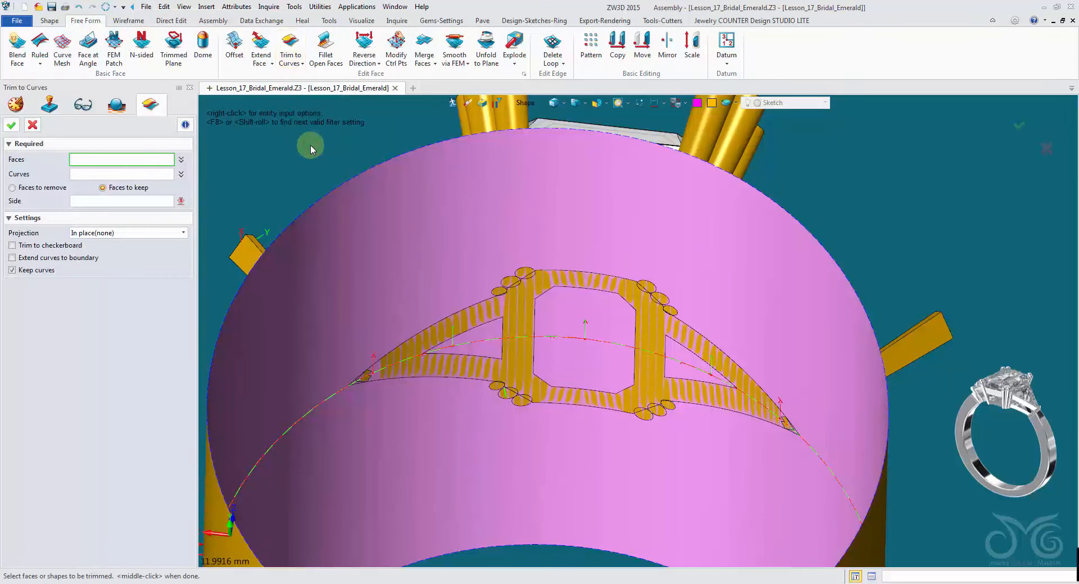
click(523, 103)
click(539, 147)
click(545, 161)
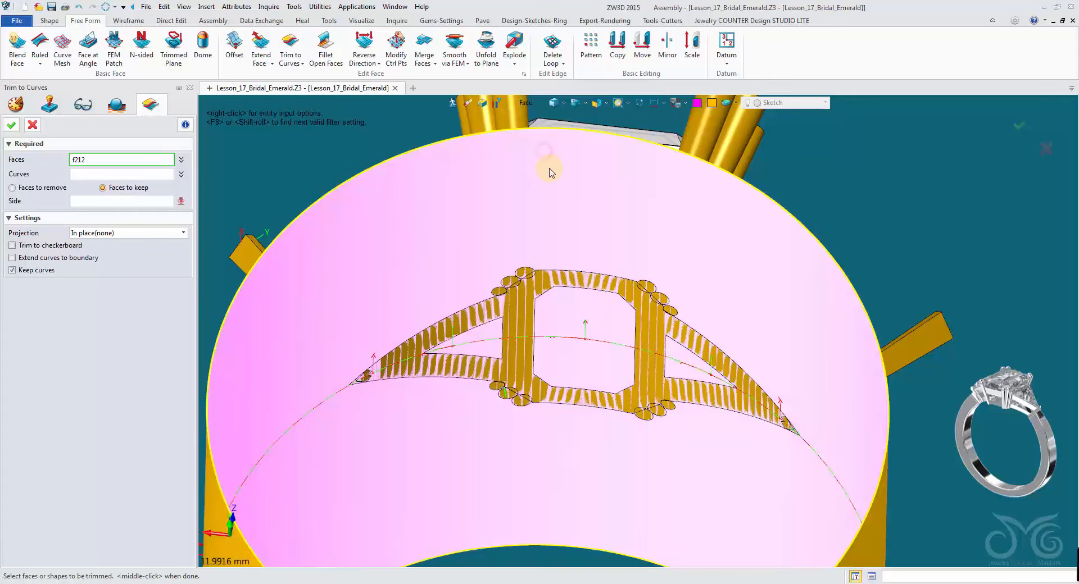
- Switch the pick filter to edges and pick the upper outline edges of the head frame as trimming curves
click(127, 174)
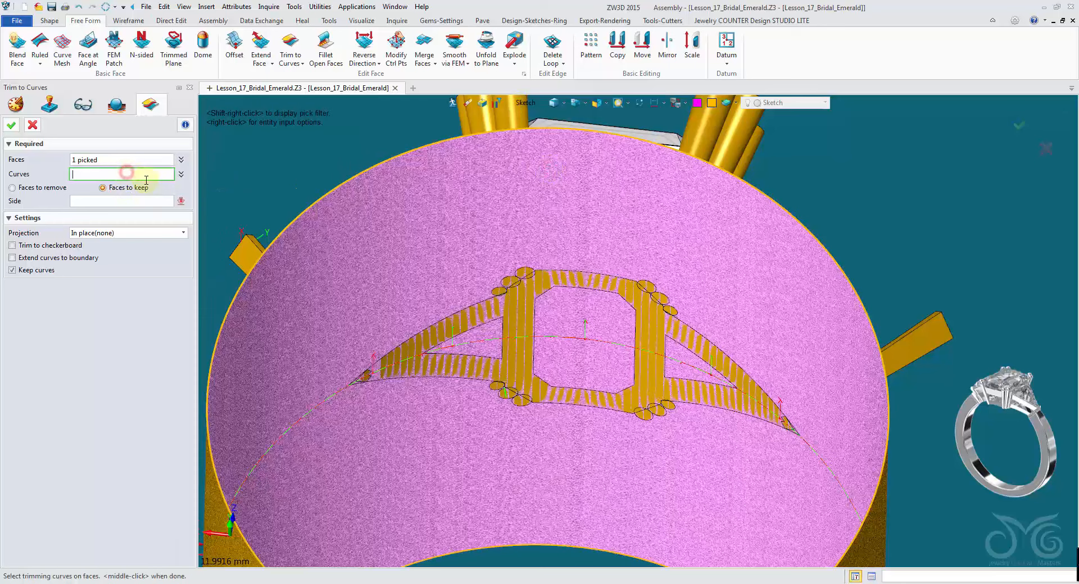
click(524, 104)
click(553, 169)
scroll(595, 351, up, 5)
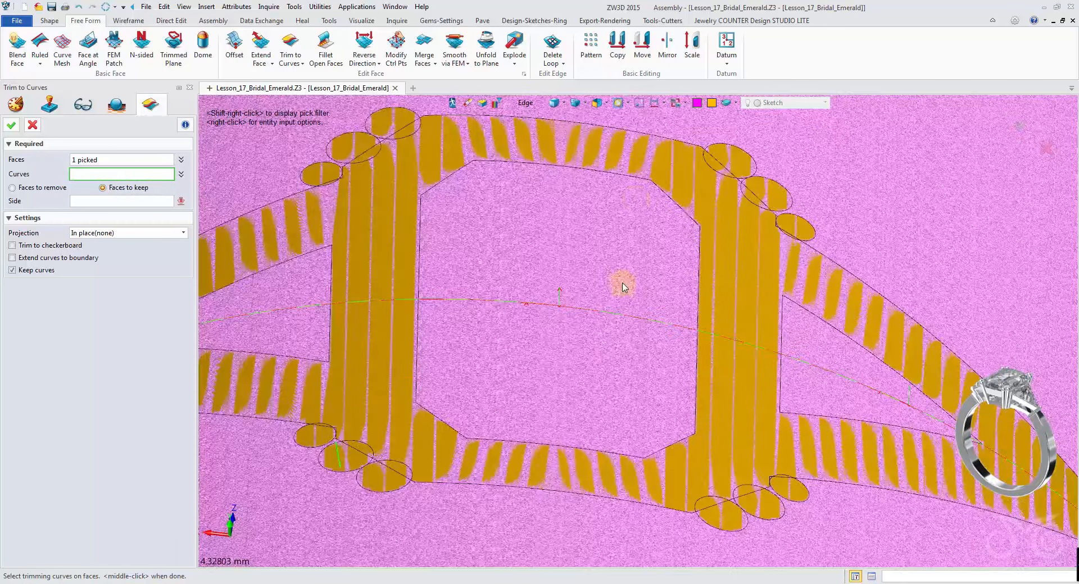
click(651, 141)
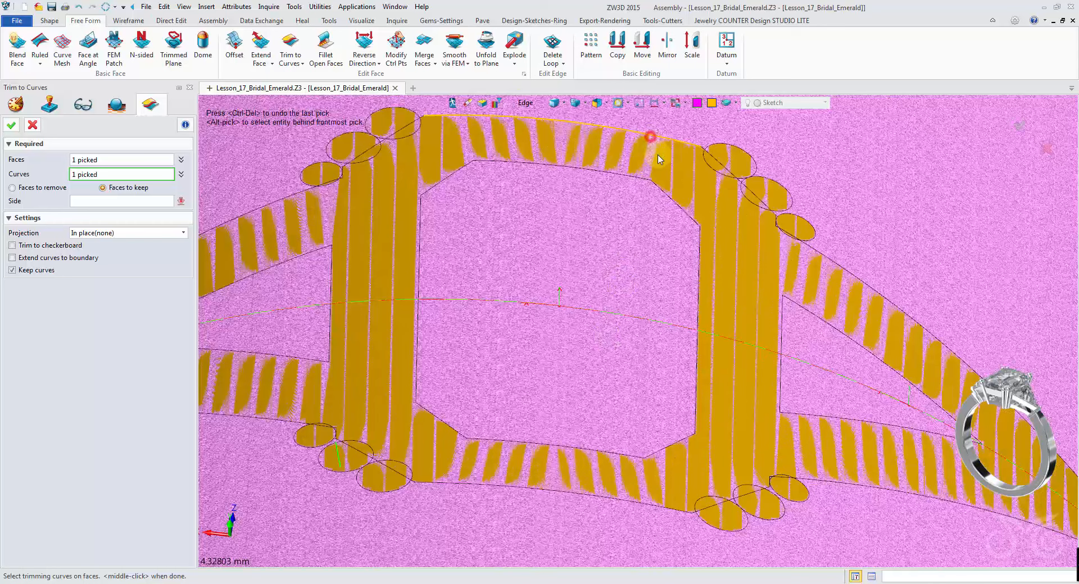
click(736, 183)
scroll(756, 230, up, 8)
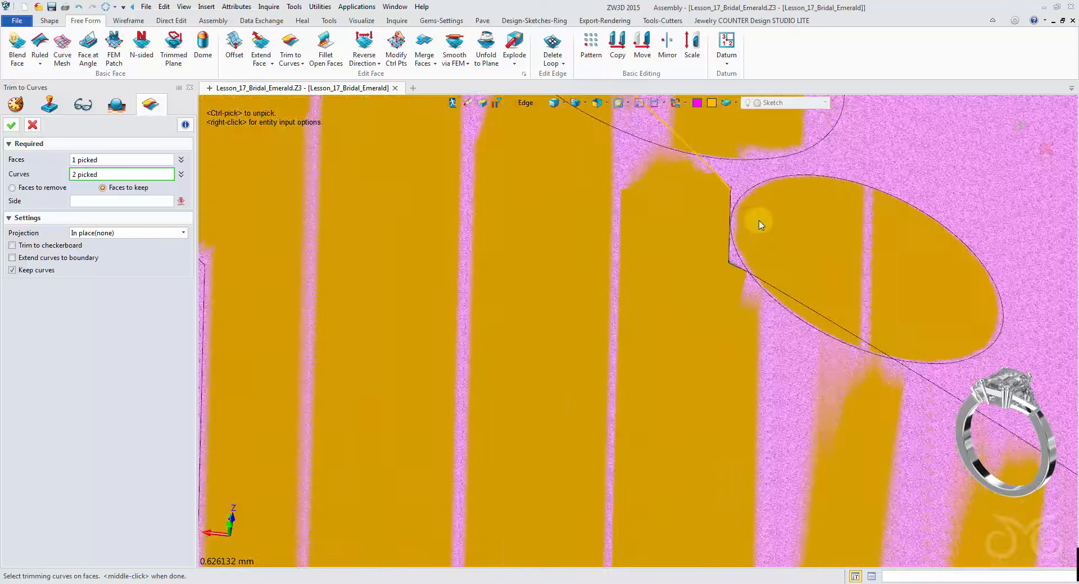
click(732, 223)
scroll(734, 259, down, 8)
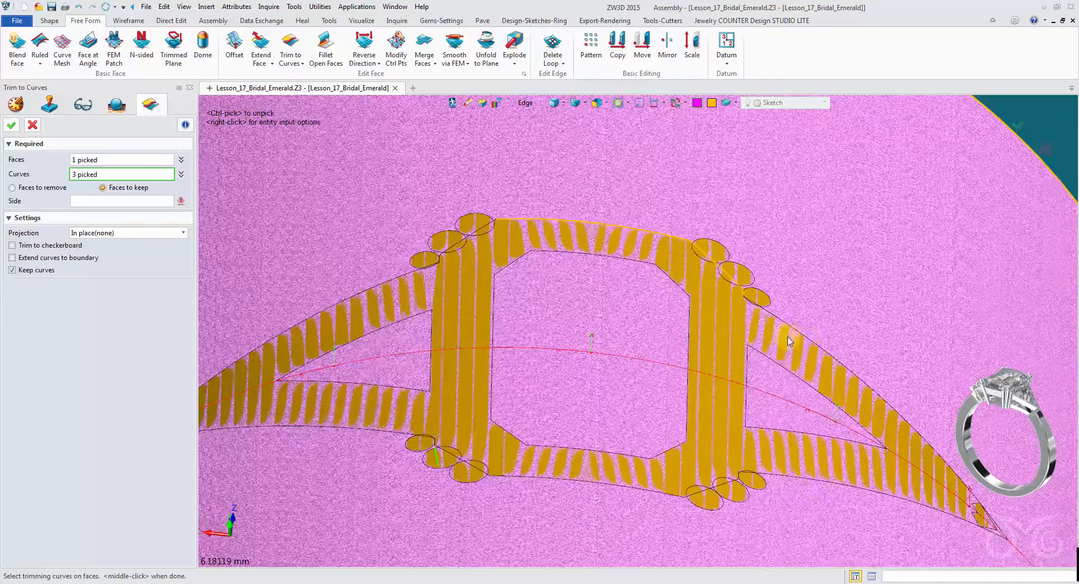
click(796, 364)
scroll(812, 471, up, 3)
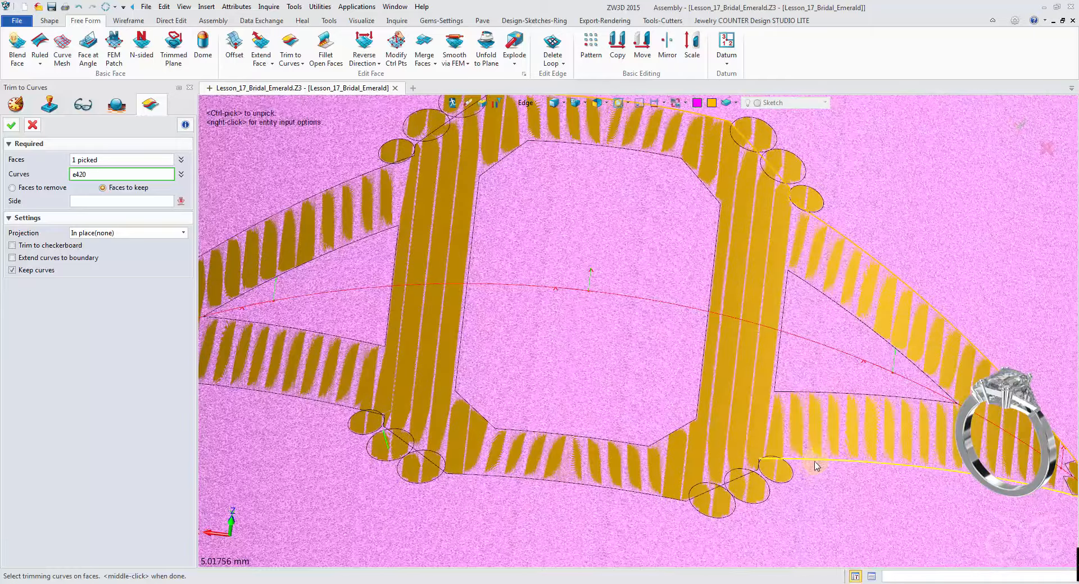
scroll(814, 470, up, 3)
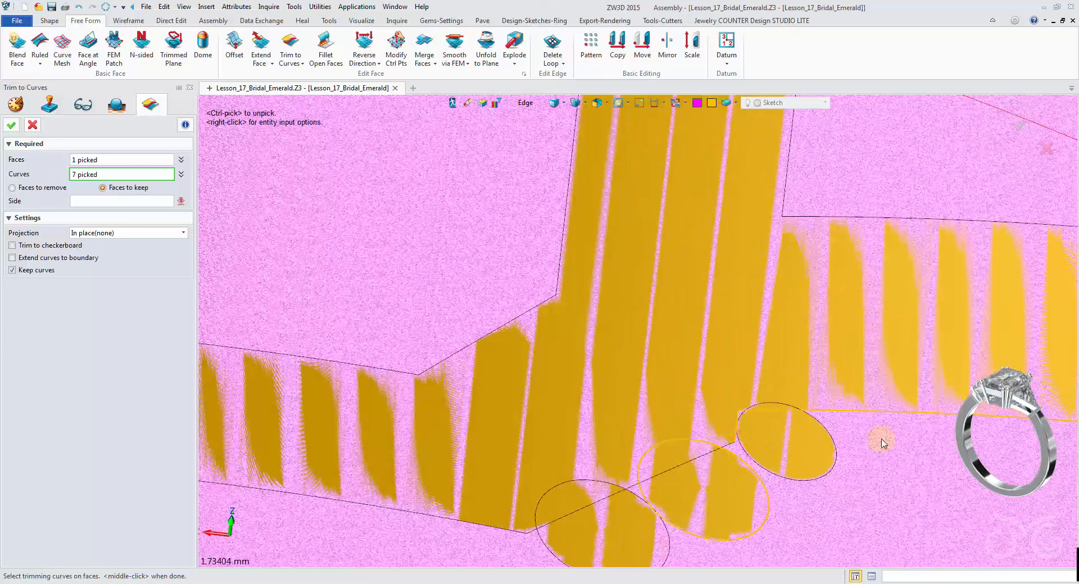
- Continue picking the remaining lower outline edges of the head frame and side plates in Pick Curves mode
right_click(858, 452)
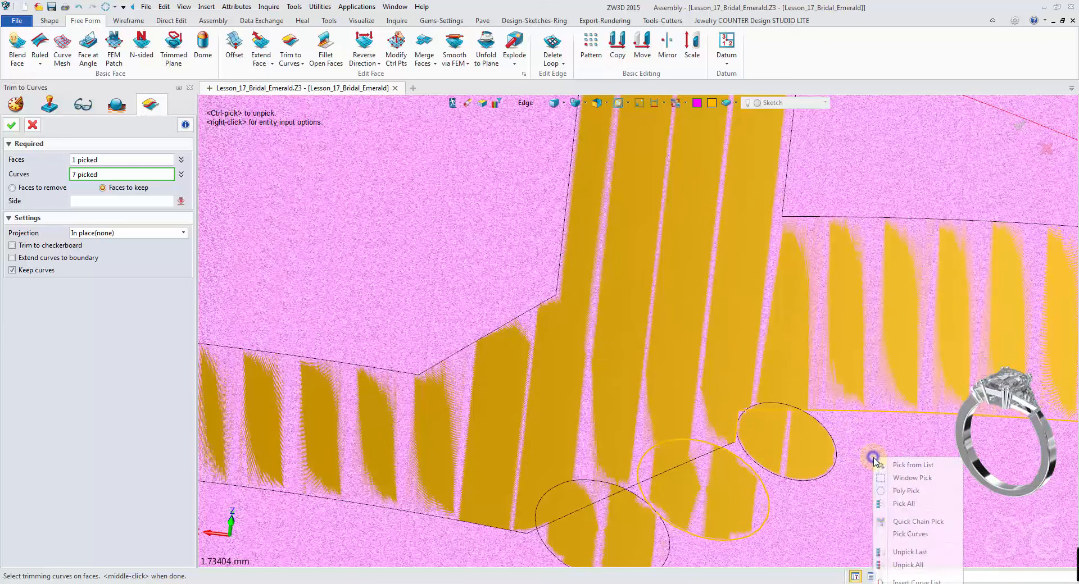
click(922, 549)
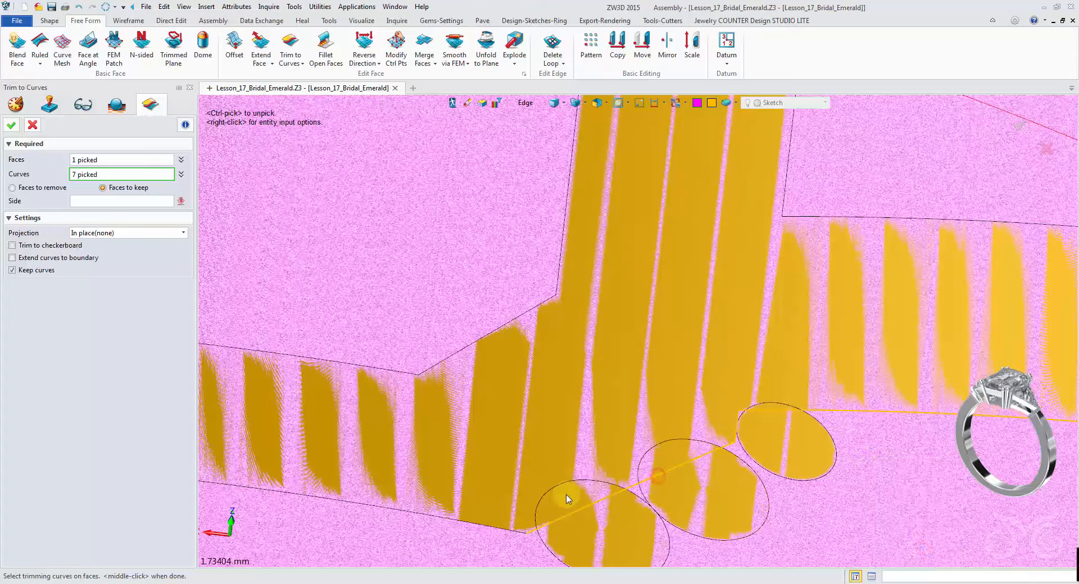
click(510, 531)
scroll(510, 495, down, 5)
middle_drag(433, 445, 465, 426)
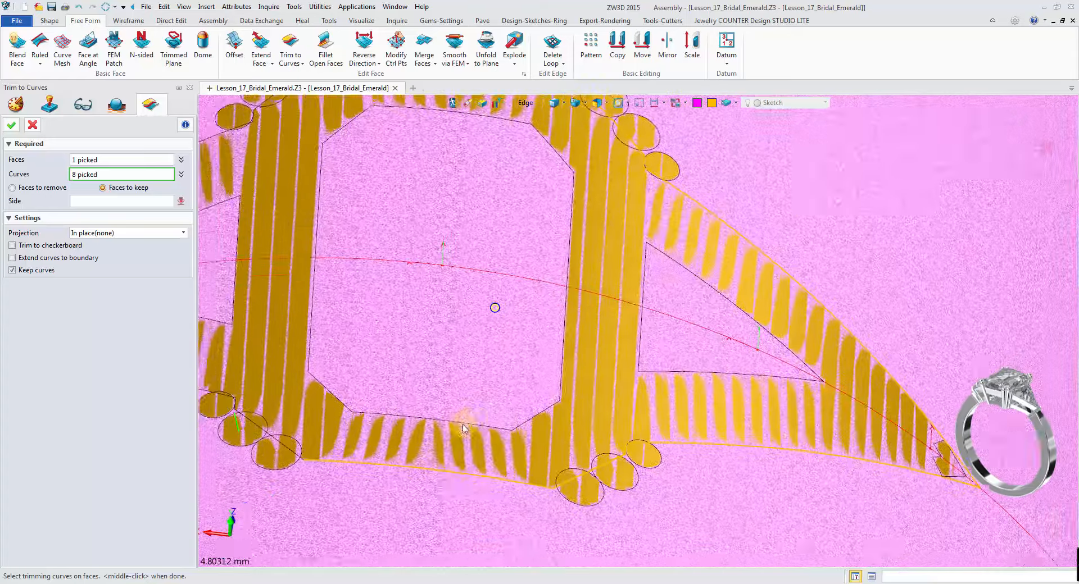
right_drag(465, 426, 445, 413)
scroll(427, 393, up, 2)
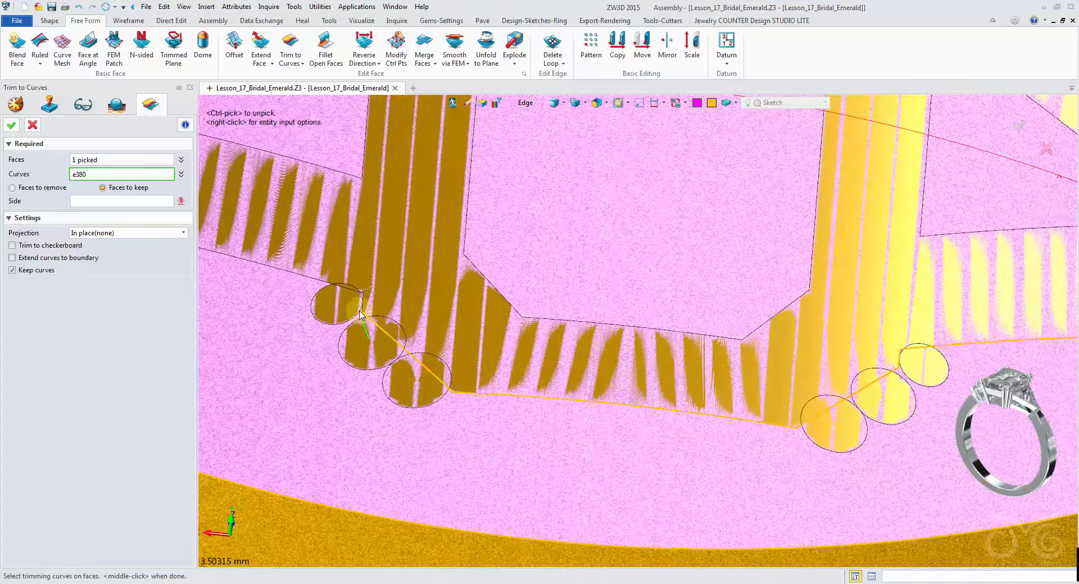
scroll(359, 315, up, 3)
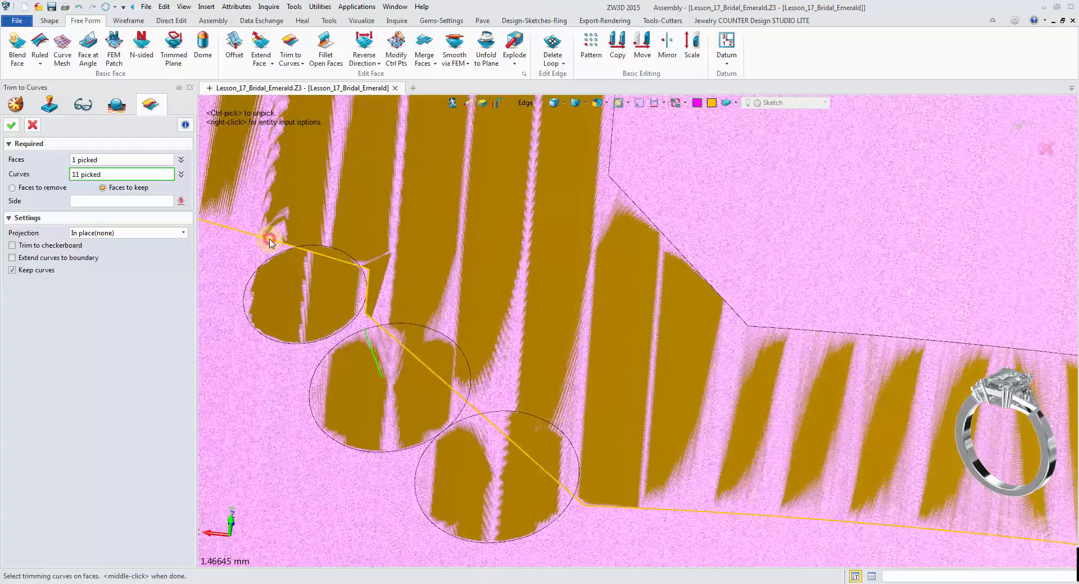
scroll(270, 242, down, 6)
right_drag(392, 269, 489, 289)
scroll(281, 189, up, 3)
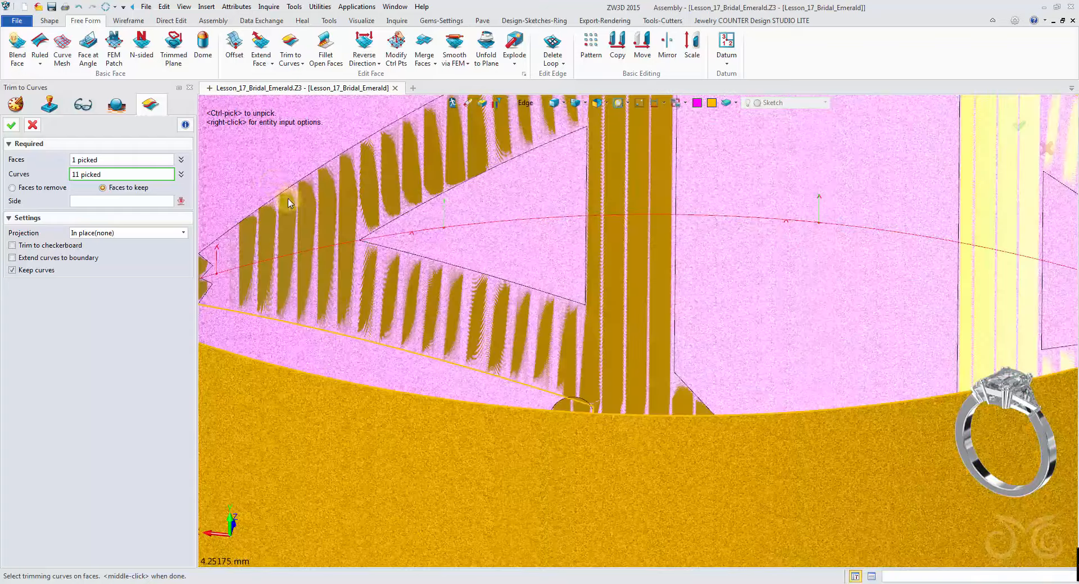
click(280, 191)
scroll(409, 174, down, 2)
right_drag(506, 135, 571, 245)
scroll(535, 184, up, 4)
scroll(488, 196, down, 2)
right_drag(635, 330, 113, 209)
scroll(113, 209, down, 5)
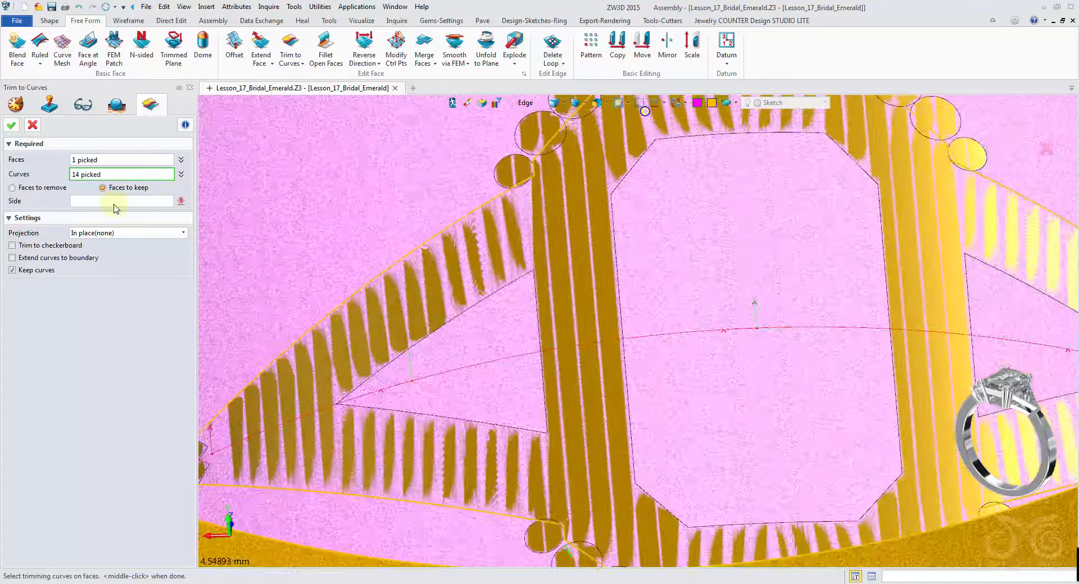
- Pick a point inside the head outline as the side to keep and complete the trim
click(142, 201)
right_drag(300, 304, 381, 303)
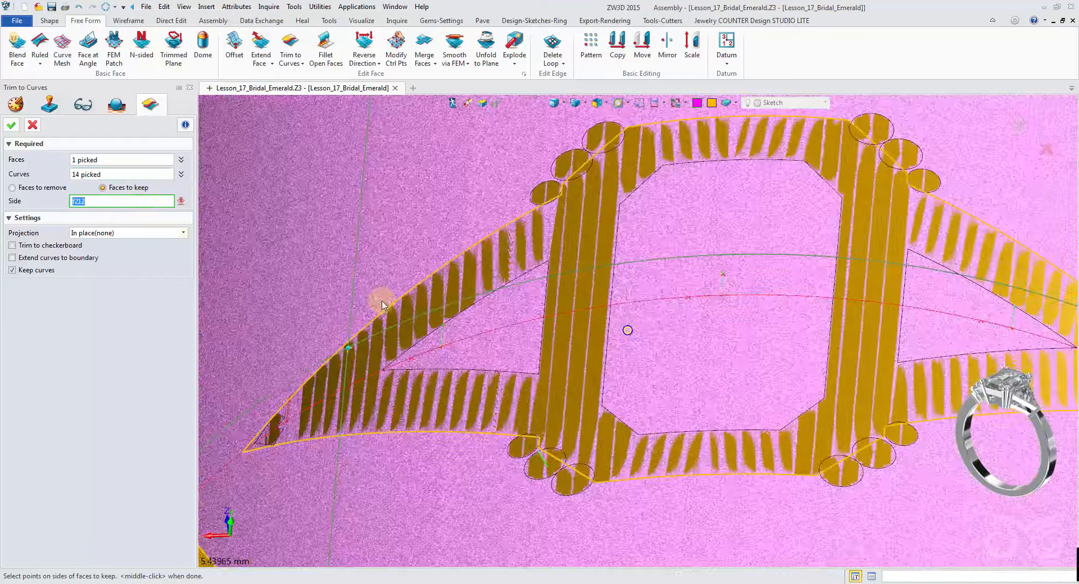
click(663, 243)
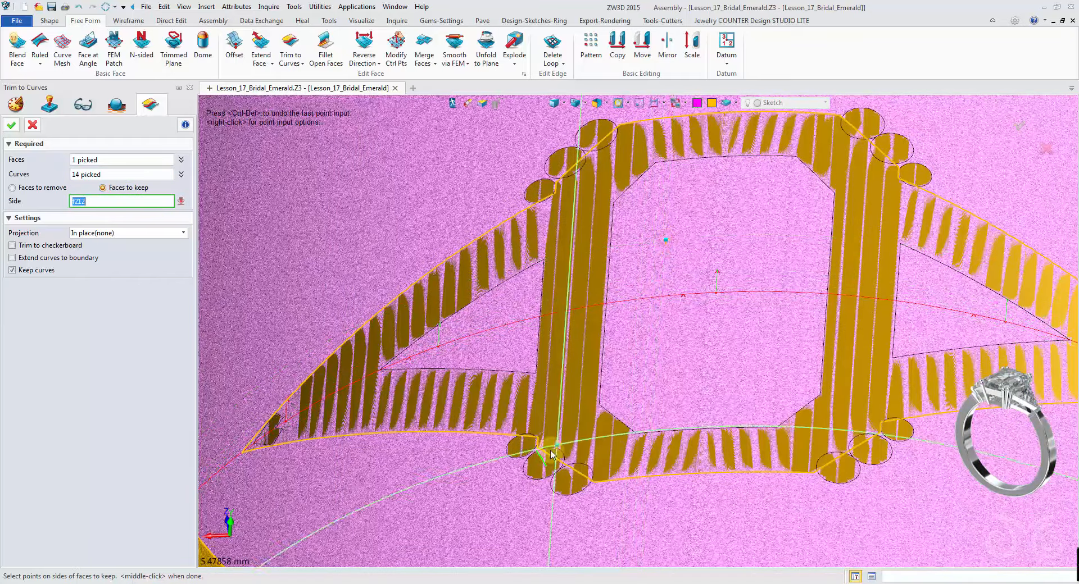
mouse_move(549, 450)
right_down()
mouse_move(465, 426)
mouse_move(422, 384)
mouse_move(188, 242)
right_up()
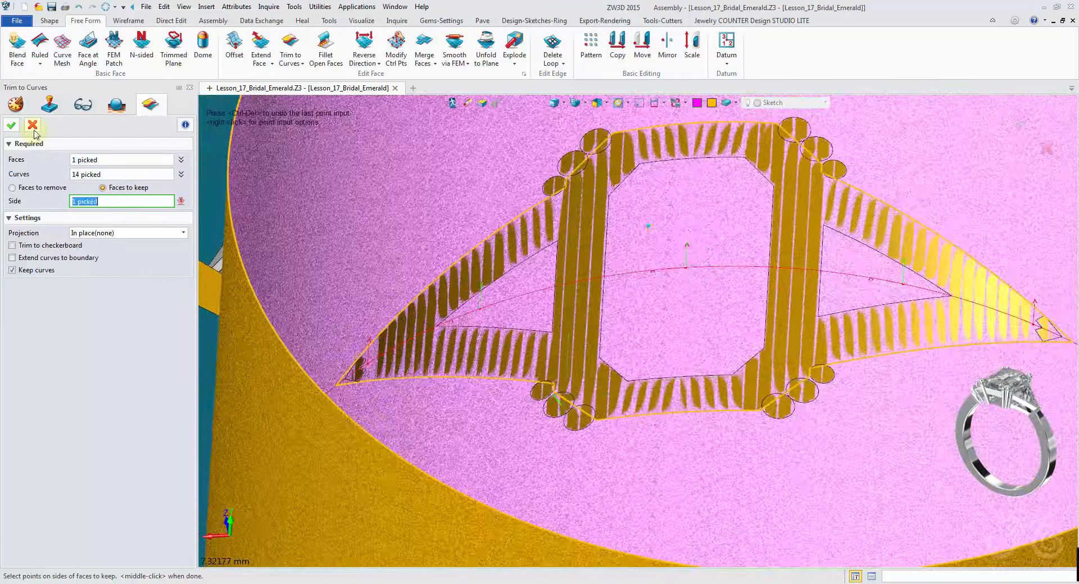
click(12, 124)
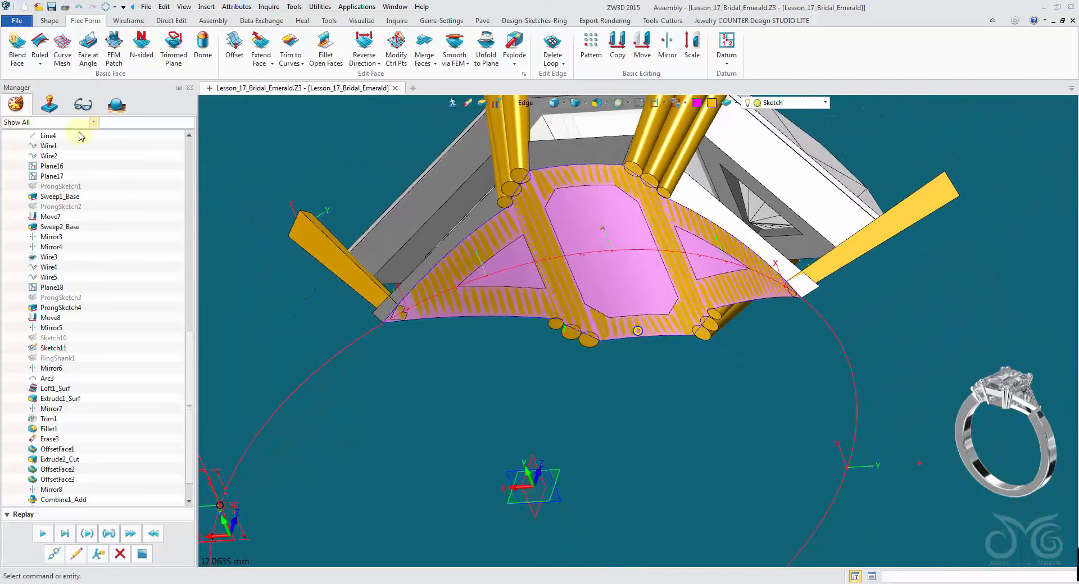
- Erase the combined head frame body, leaving the trimmed cylinder face under the head
click(556, 138)
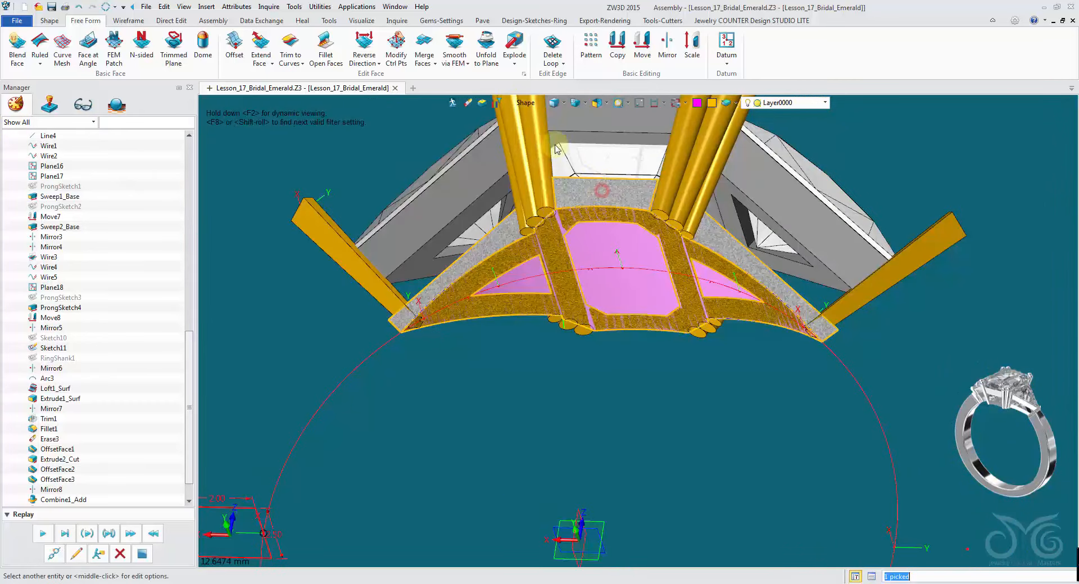
click(468, 107)
mouse_move(533, 247)
right_down()
mouse_move(620, 475)
mouse_move(622, 275)
mouse_move(674, 212)
right_up()
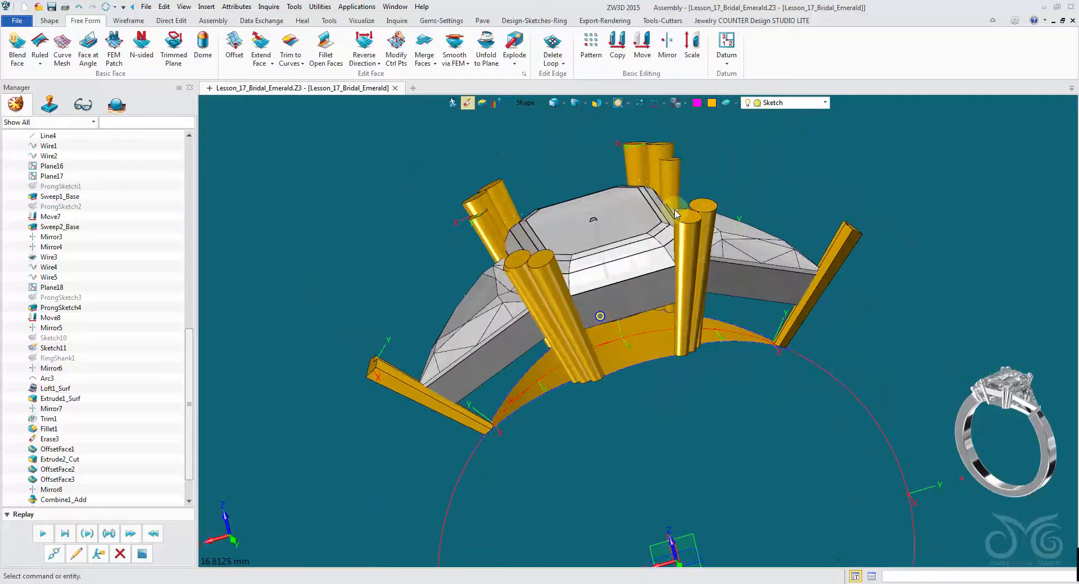
right_drag(685, 210, 677, 188)
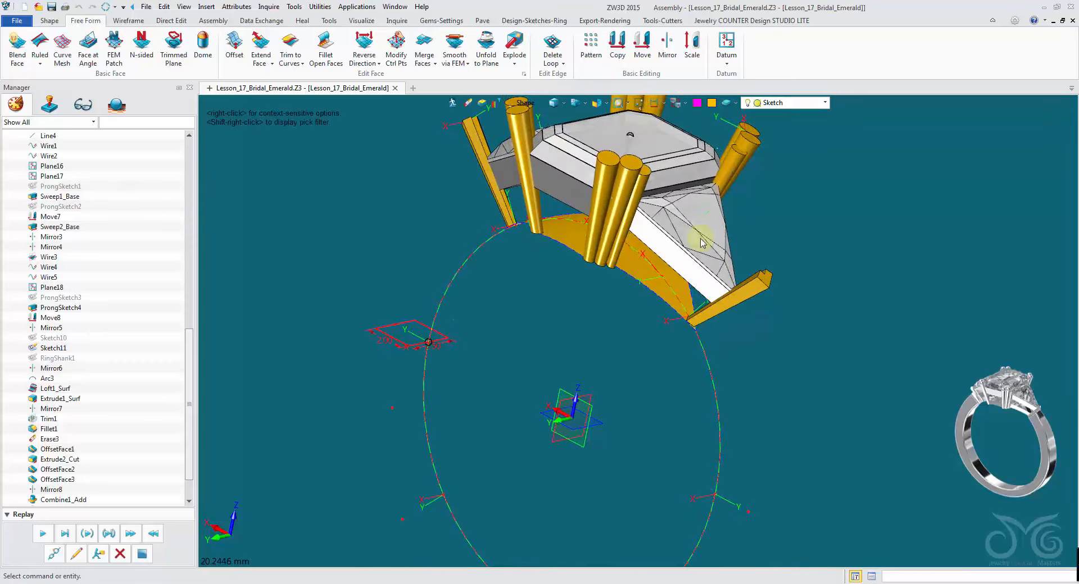
- Roll the model history back to just before Extrude2_Cut and set the pick filter to Curve List
scroll(109, 436, down, 2)
drag(76, 500, 75, 477)
drag(83, 357, 83, 356)
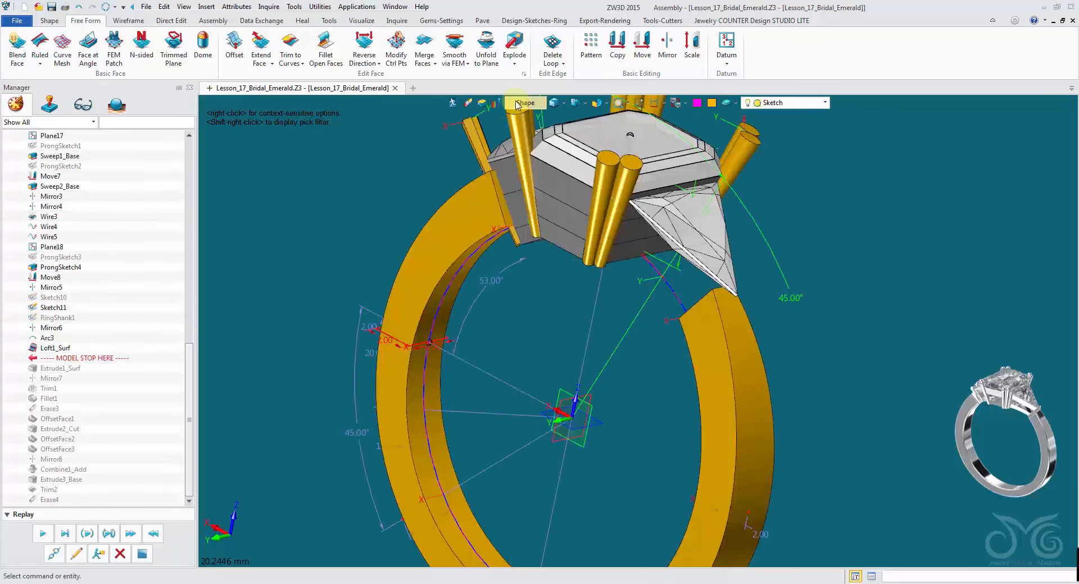
click(518, 103)
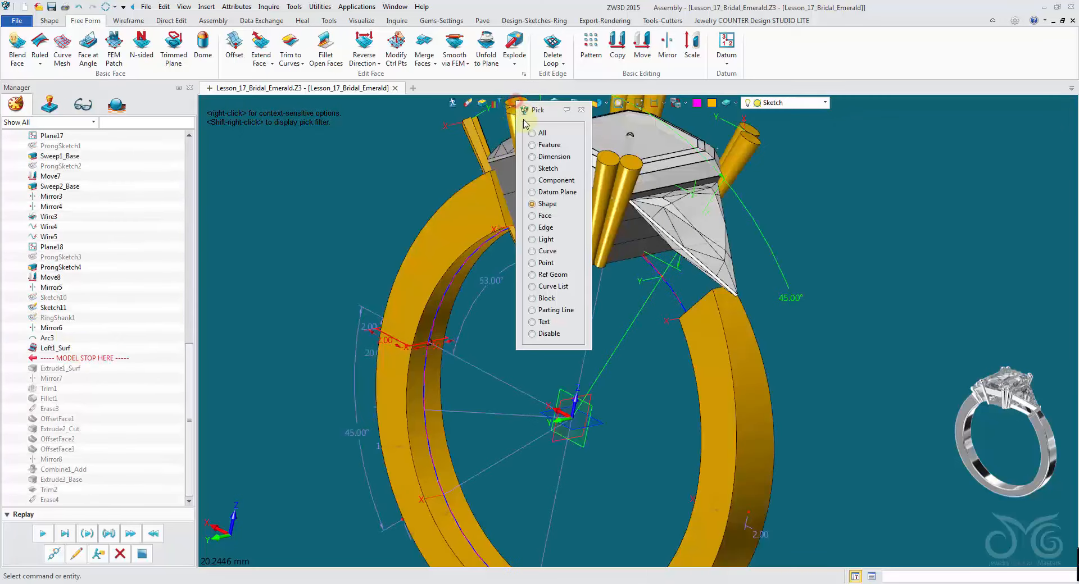
click(547, 287)
click(43, 534)
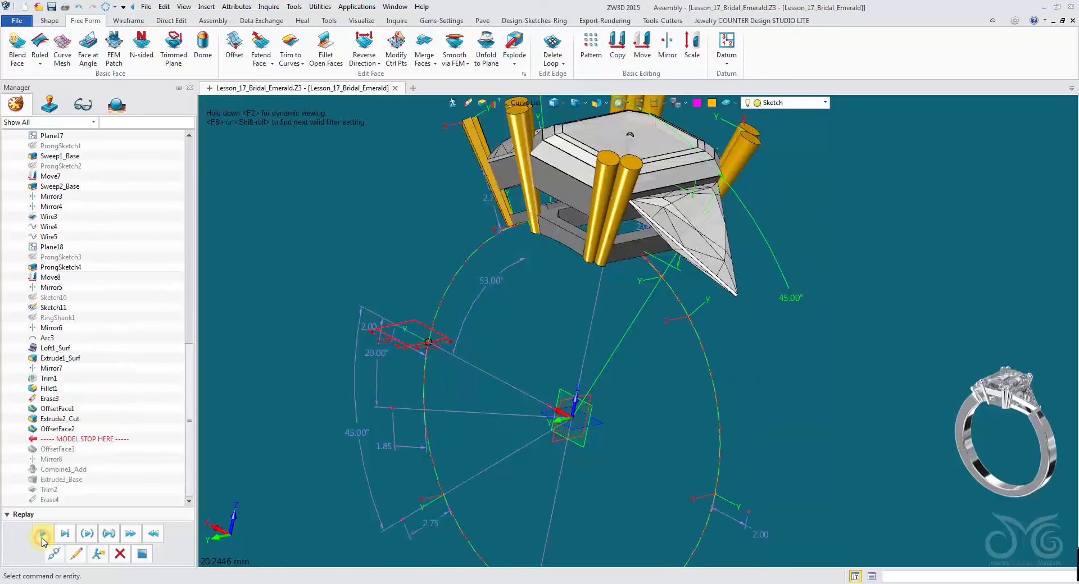
click(81, 8)
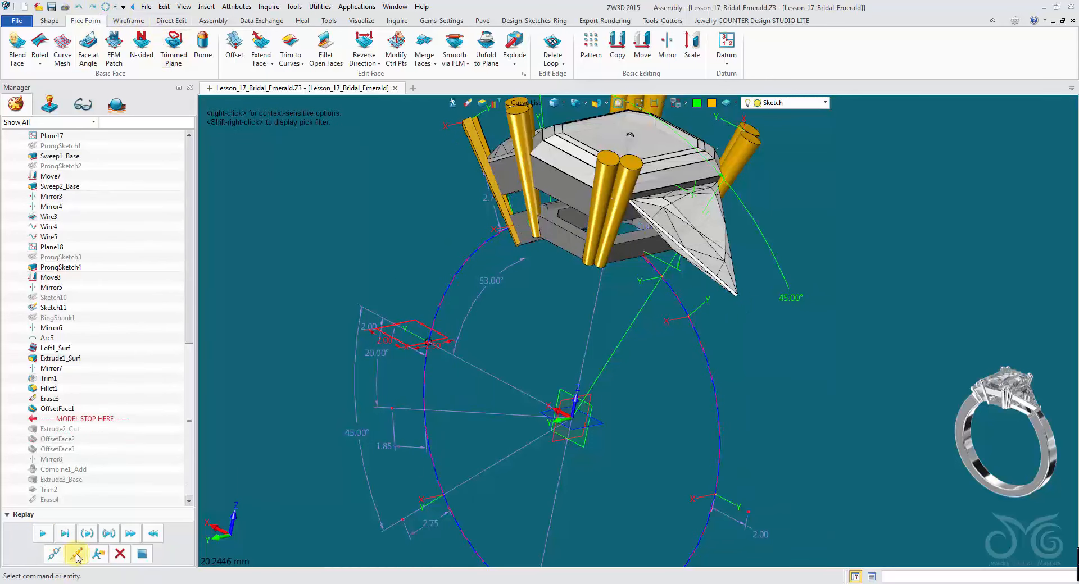
- Edit Extrude2_Cut to keep its profile curve
click(76, 555)
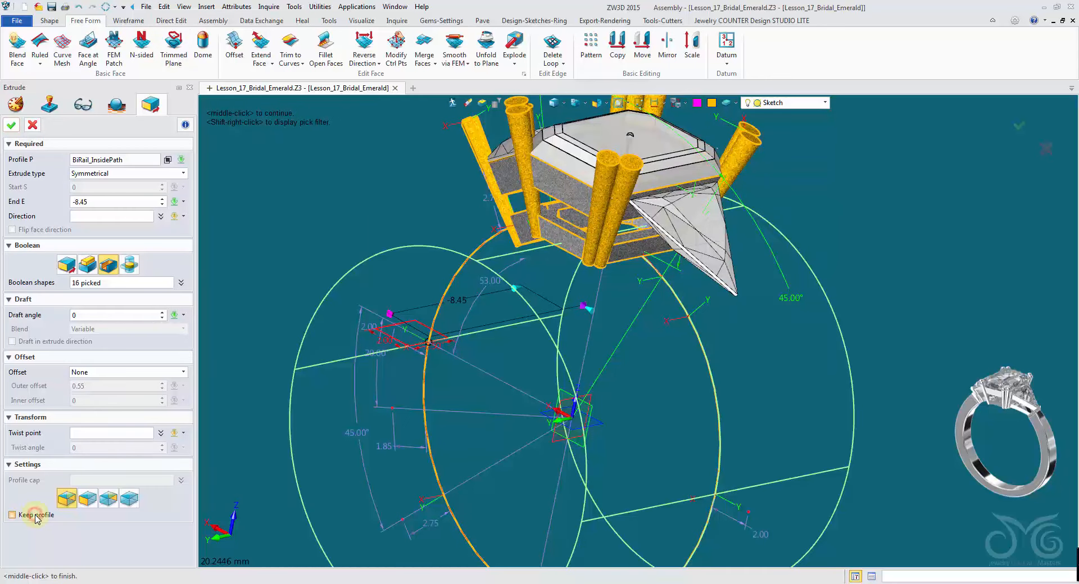
click(12, 515)
click(11, 125)
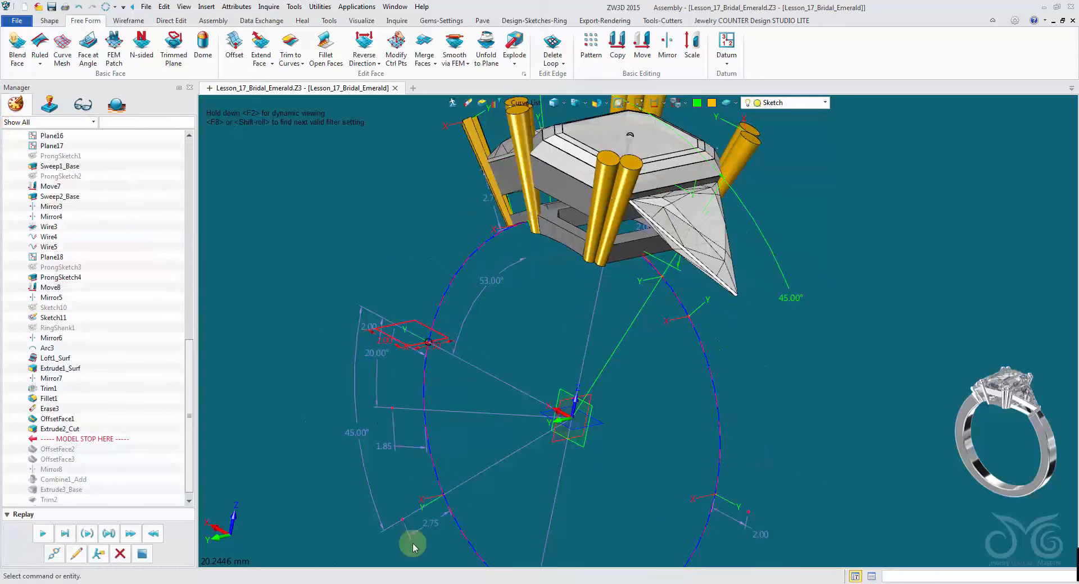
- Replay the history to Extrude3_Base and replace its profile with the BiRail_InsidePath curve
click(44, 534)
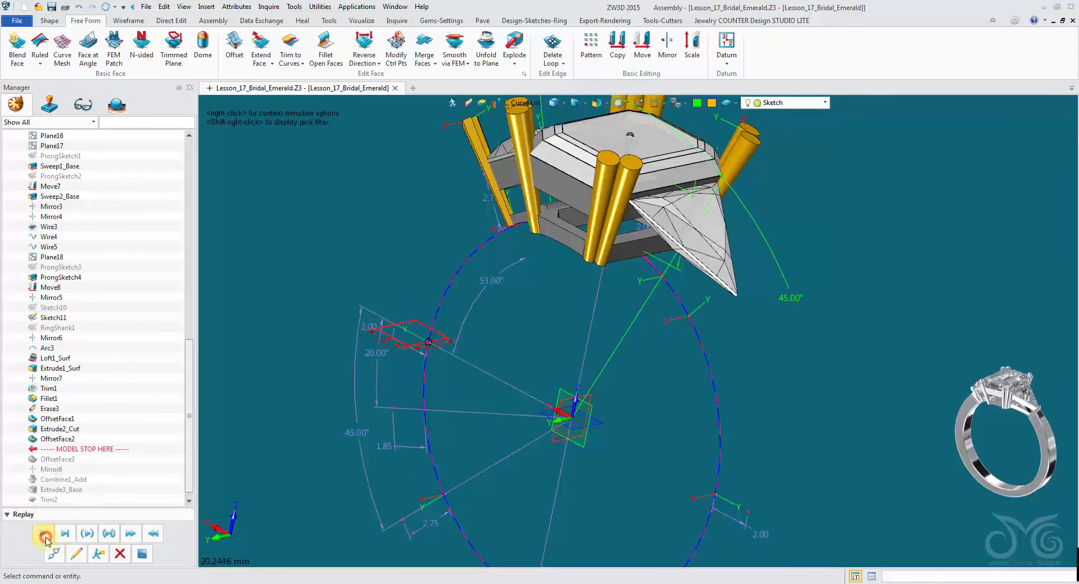
click(44, 536)
click(44, 536)
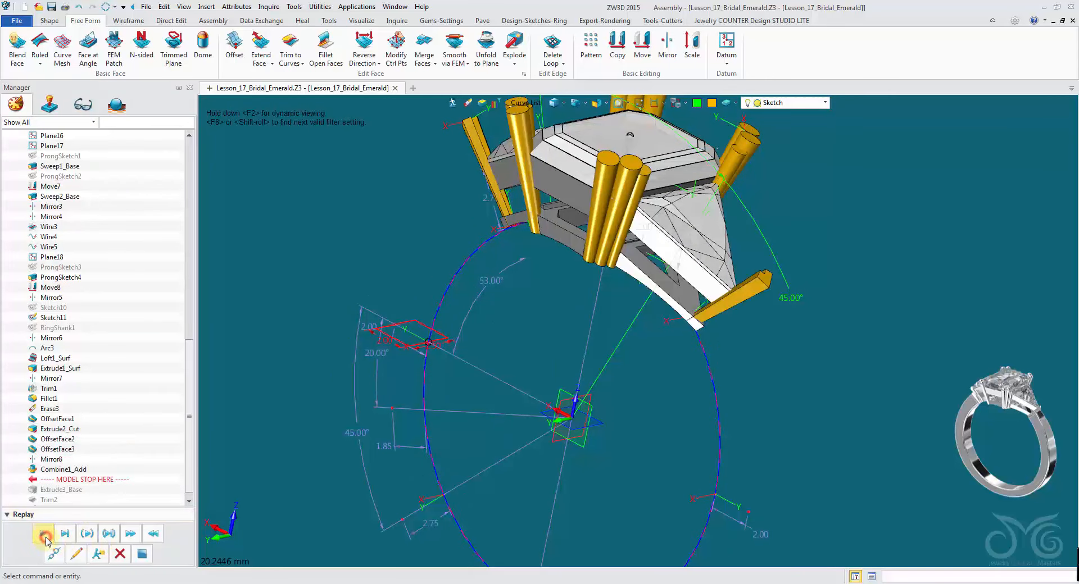
click(79, 554)
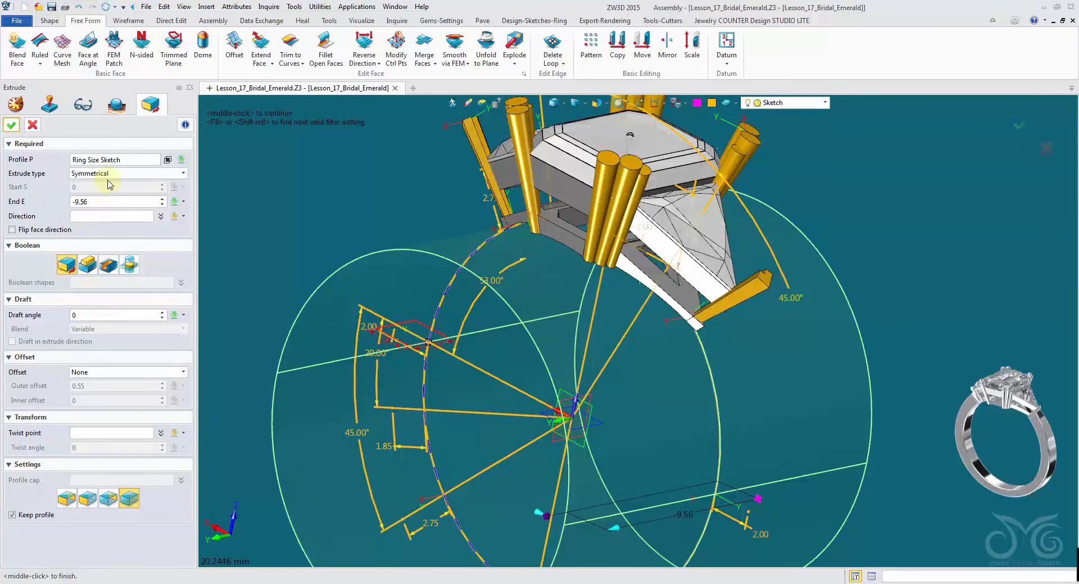
click(181, 161)
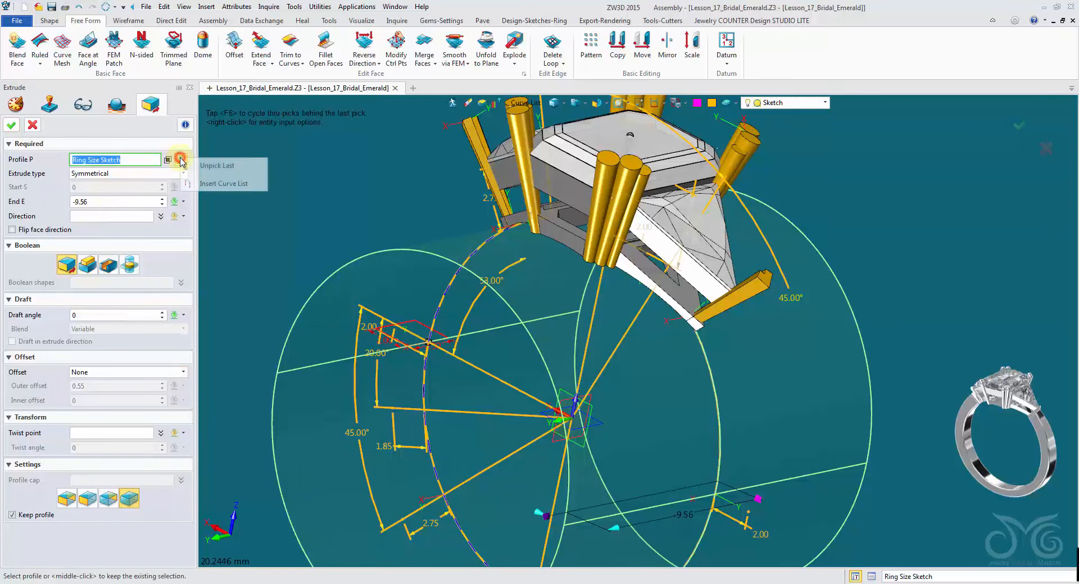
click(213, 166)
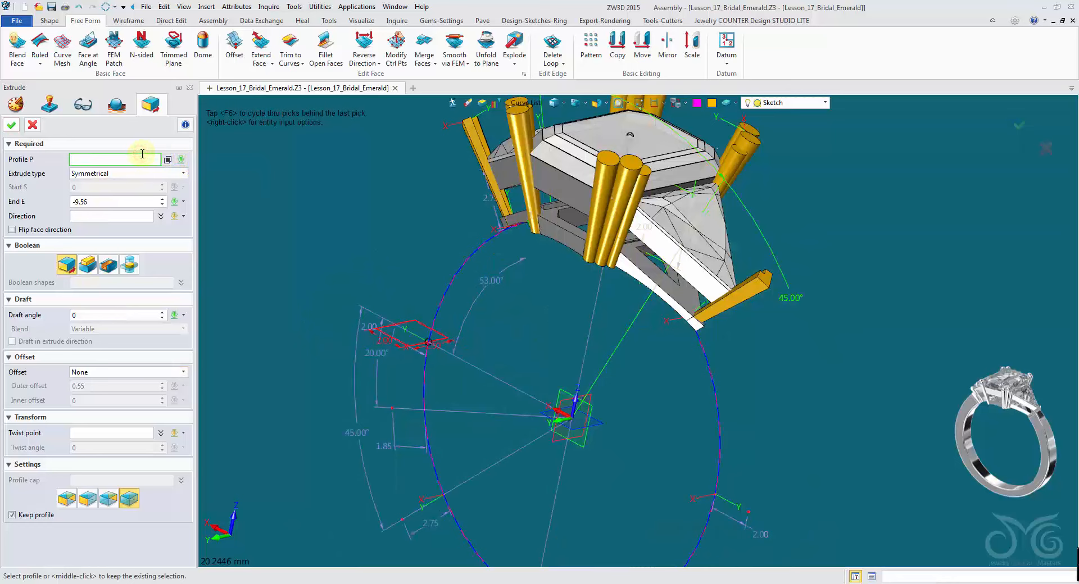
click(450, 278)
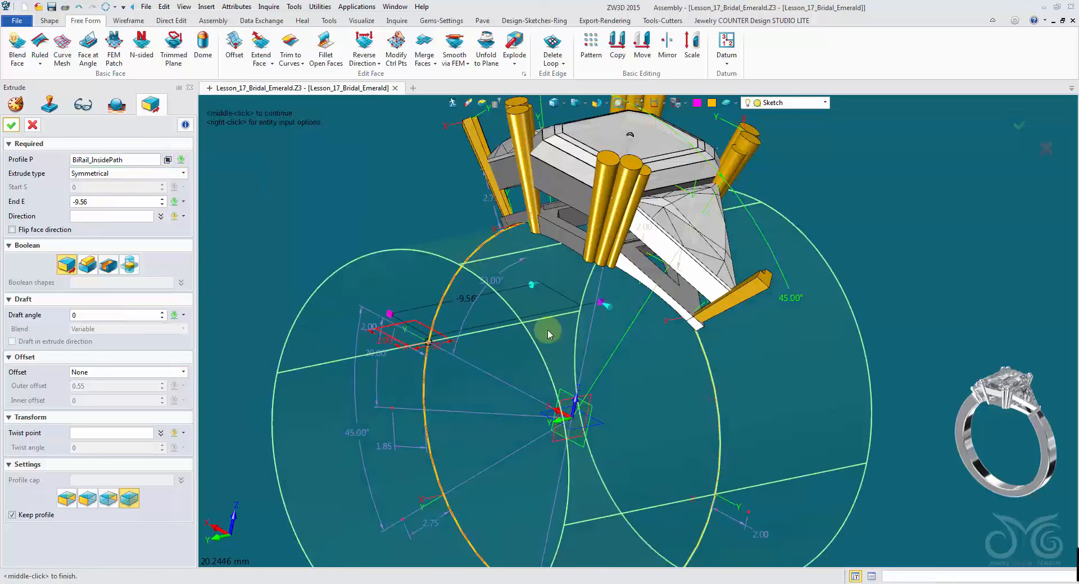
click(12, 125)
middle_drag(394, 270, 402, 305)
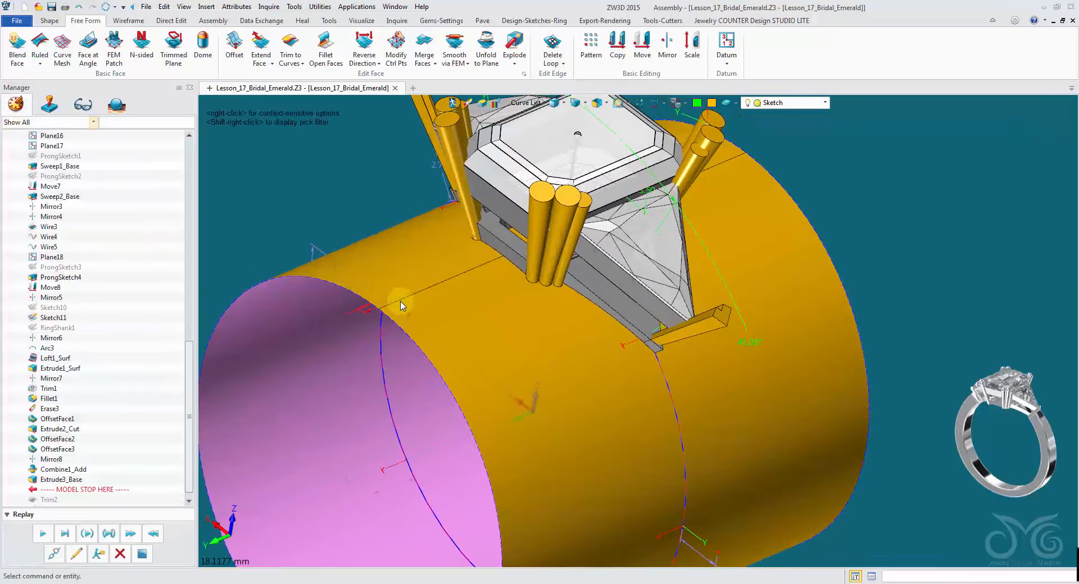
middle_drag(864, 208, 748, 264)
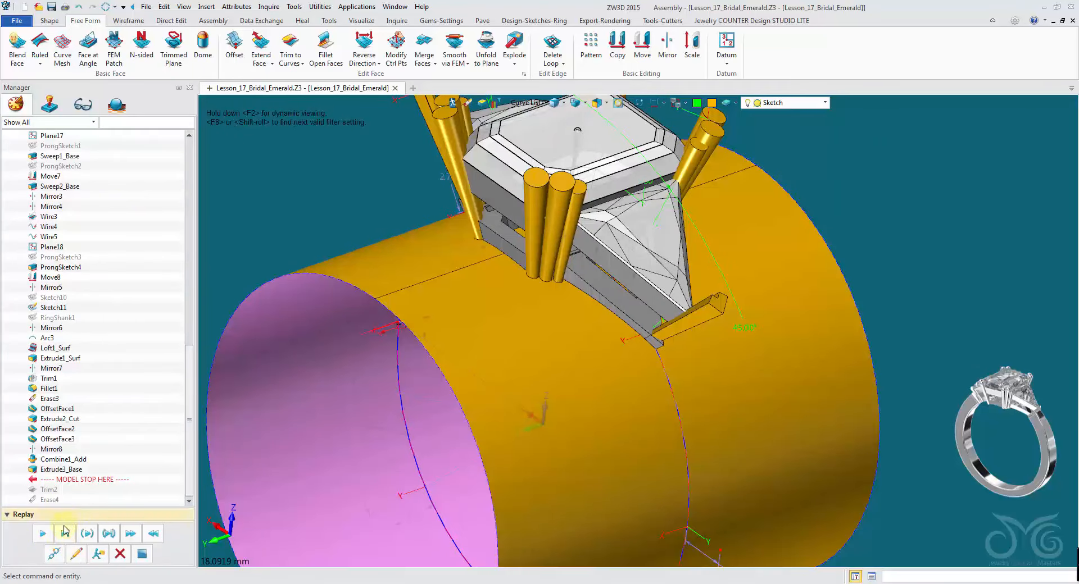
- Edit the Trim2 trim-to-curves feature and reselect the two faces to trim
click(77, 554)
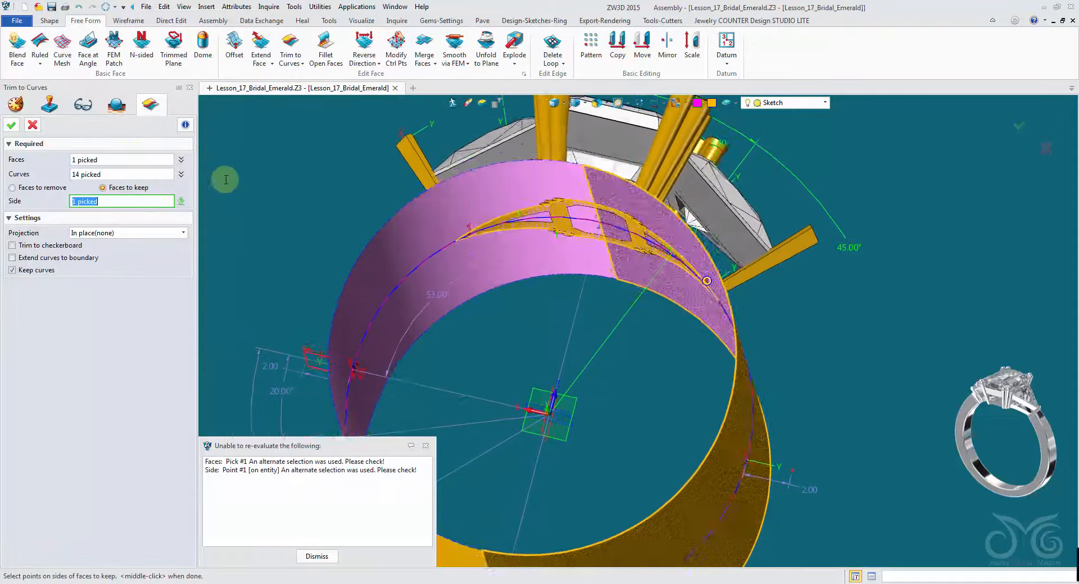
middle_drag(224, 179, 607, 245)
right_drag(607, 244, 615, 421)
click(116, 164)
click(581, 425)
right_drag(576, 416, 576, 349)
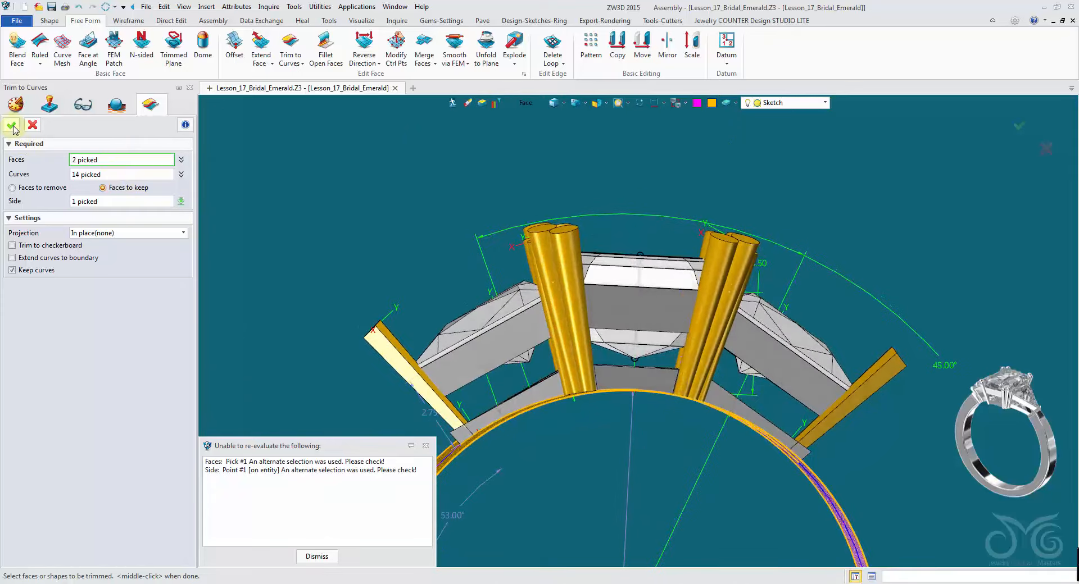
click(12, 126)
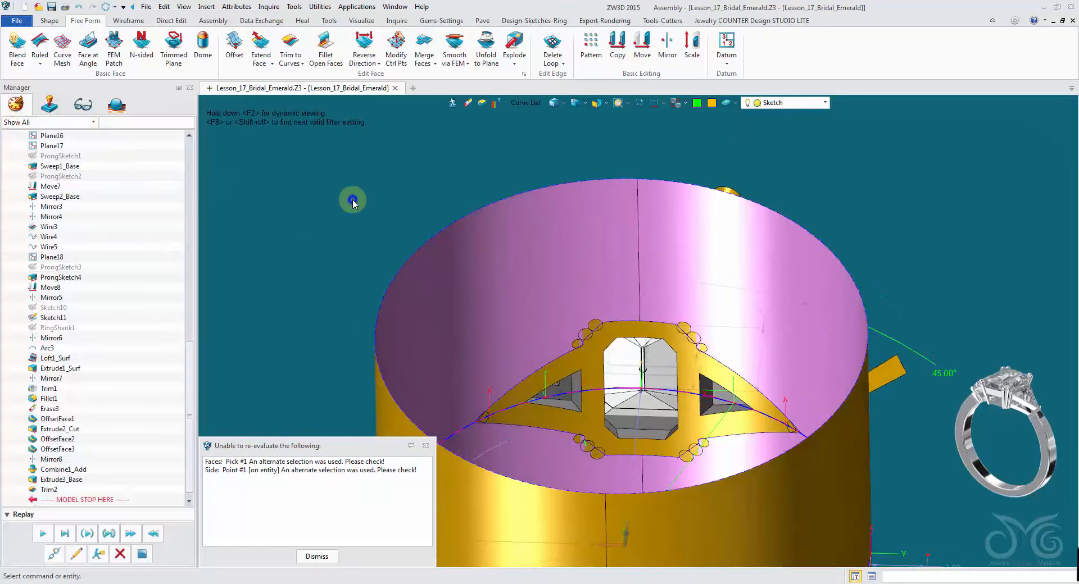
- Reopen Trim2, unpick its keep-side point and pick a new point on the face area to keep
right_click(353, 201)
click(356, 190)
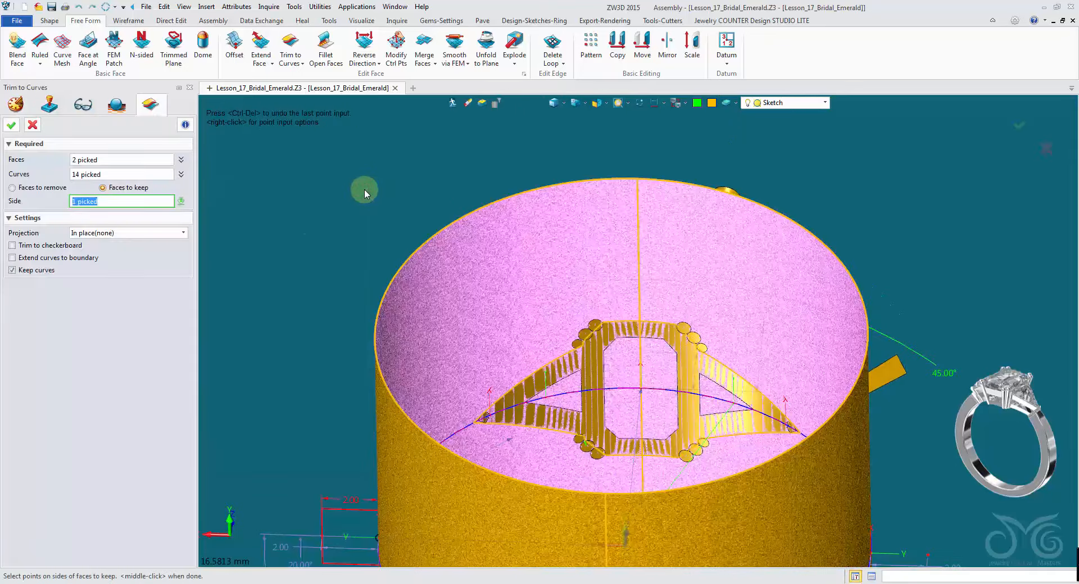
click(186, 201)
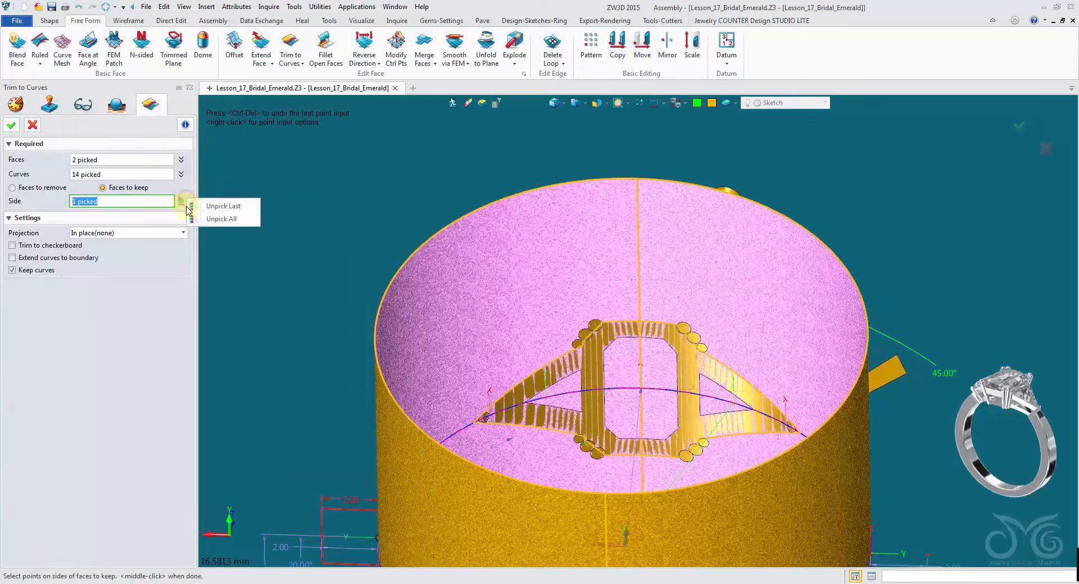
click(213, 206)
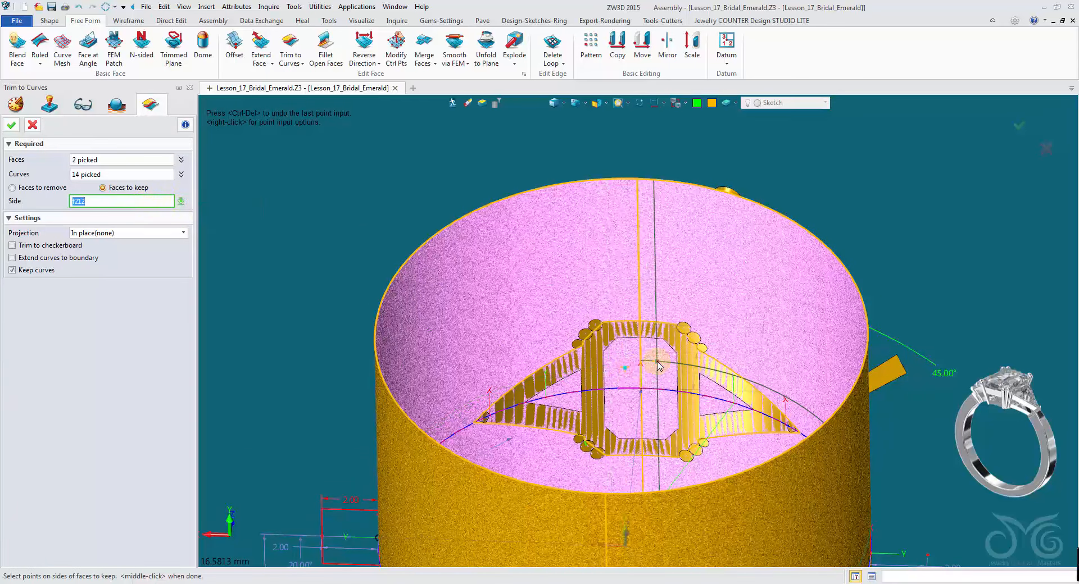
click(417, 273)
click(16, 125)
- Move the history stop marker back to just after Extrude3_Base
scroll(678, 418, up, 5)
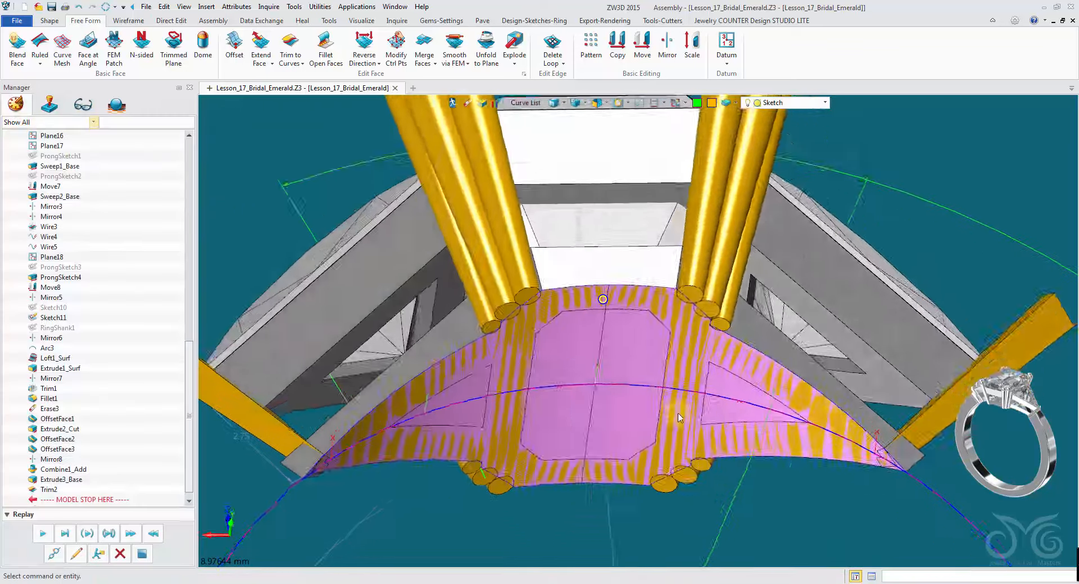
middle_drag(678, 418, 552, 237)
click(549, 299)
right_drag(593, 317, 600, 408)
scroll(600, 407, down, 2)
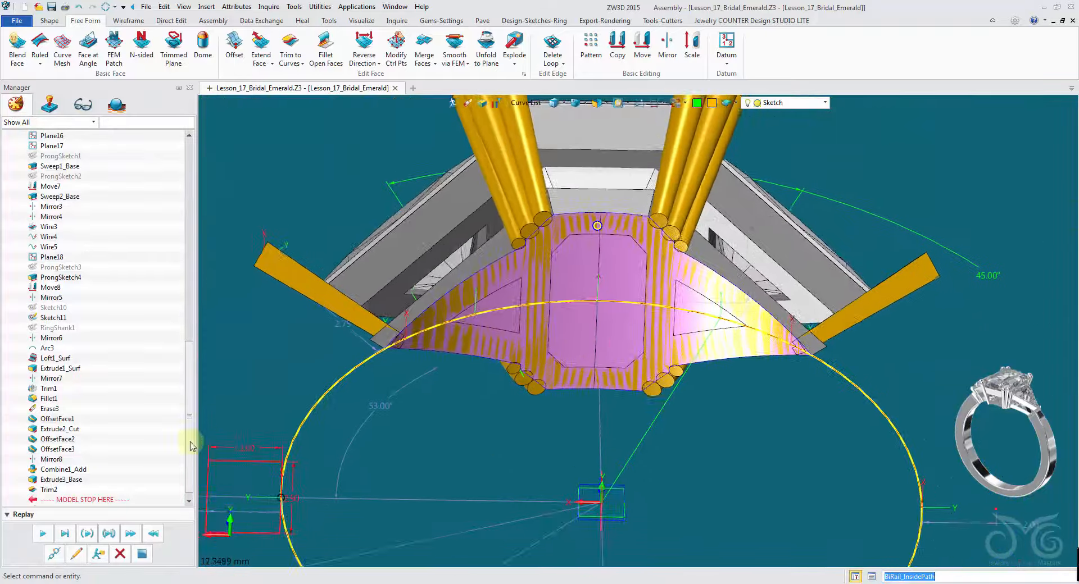
click(85, 481)
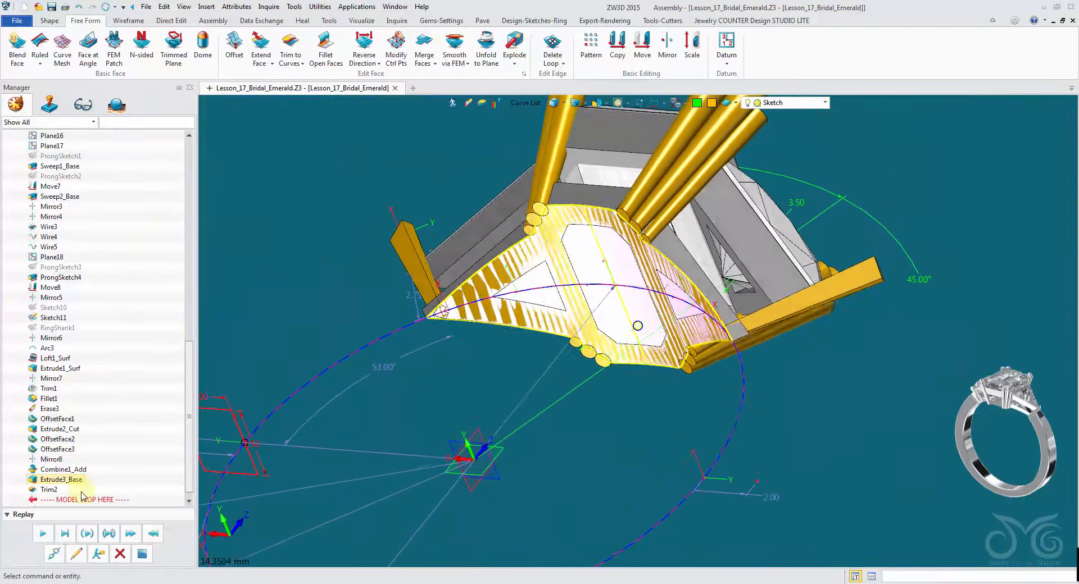
click(82, 499)
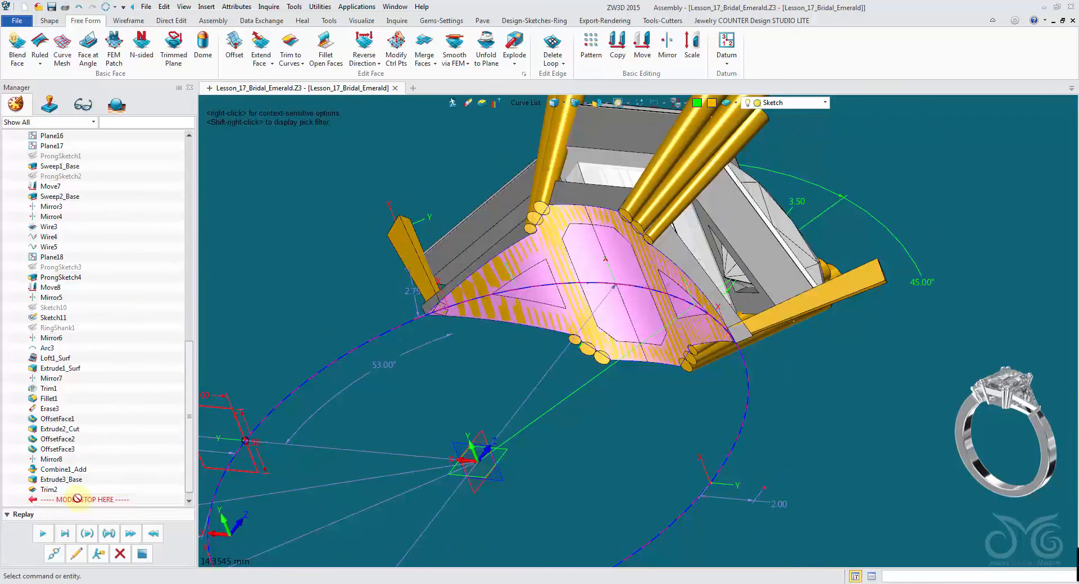
drag(79, 490, 78, 490)
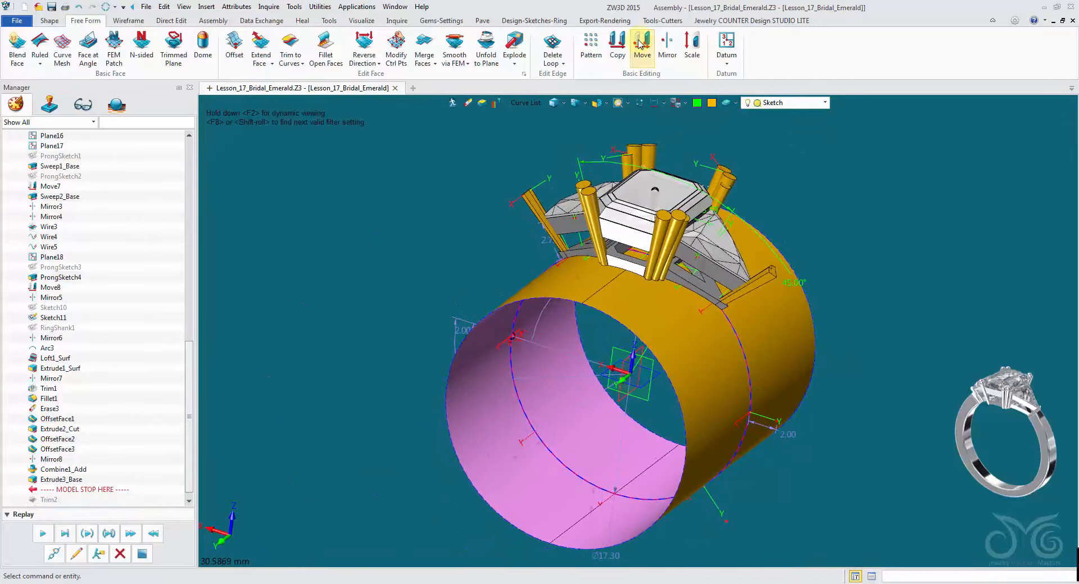
- Rotate the extruded cylinder about the 0,1,0 direction with the Move command
click(641, 45)
click(109, 168)
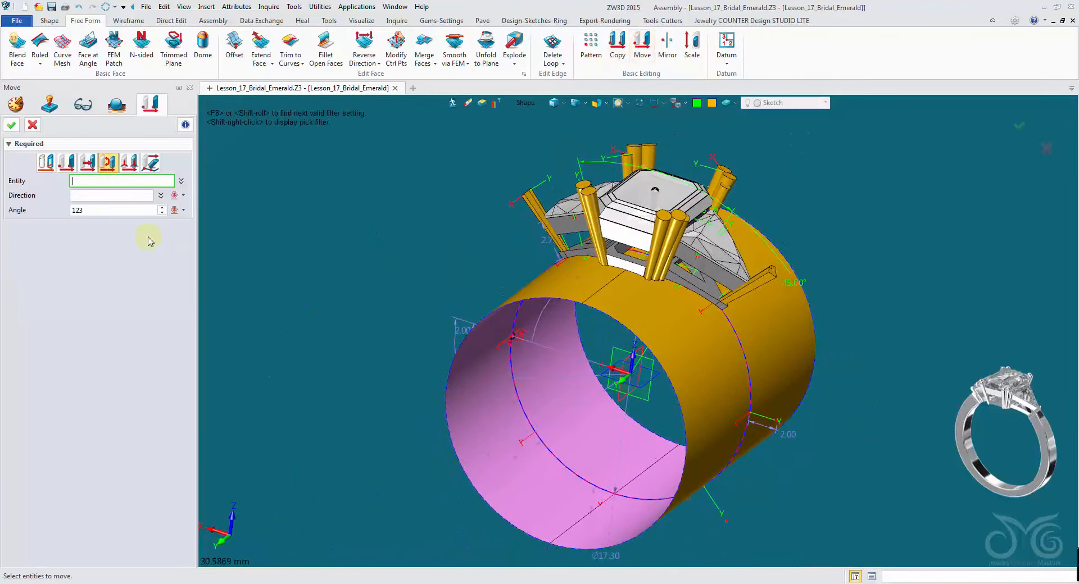
click(539, 280)
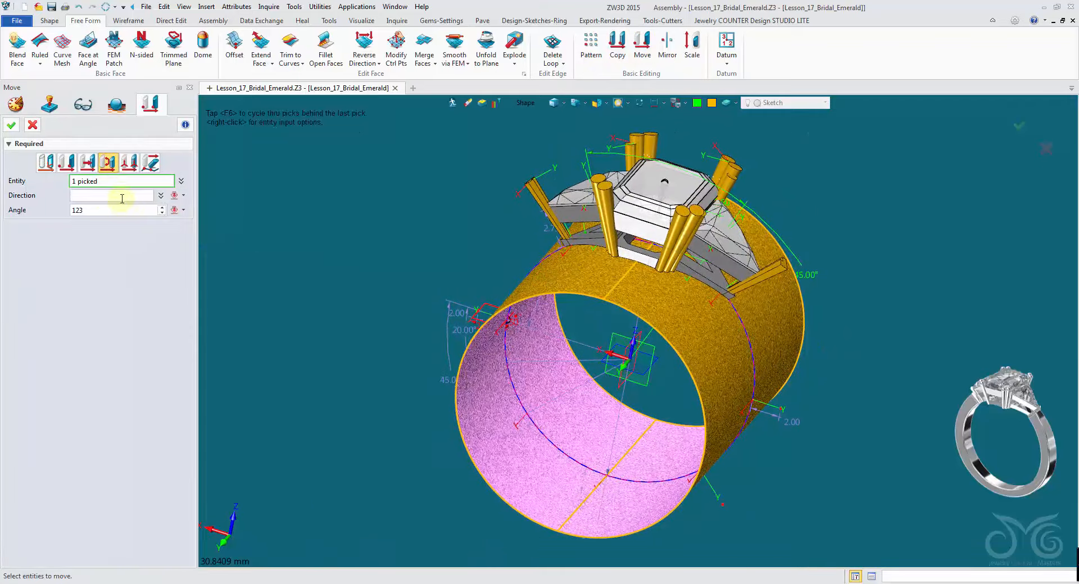
click(122, 197)
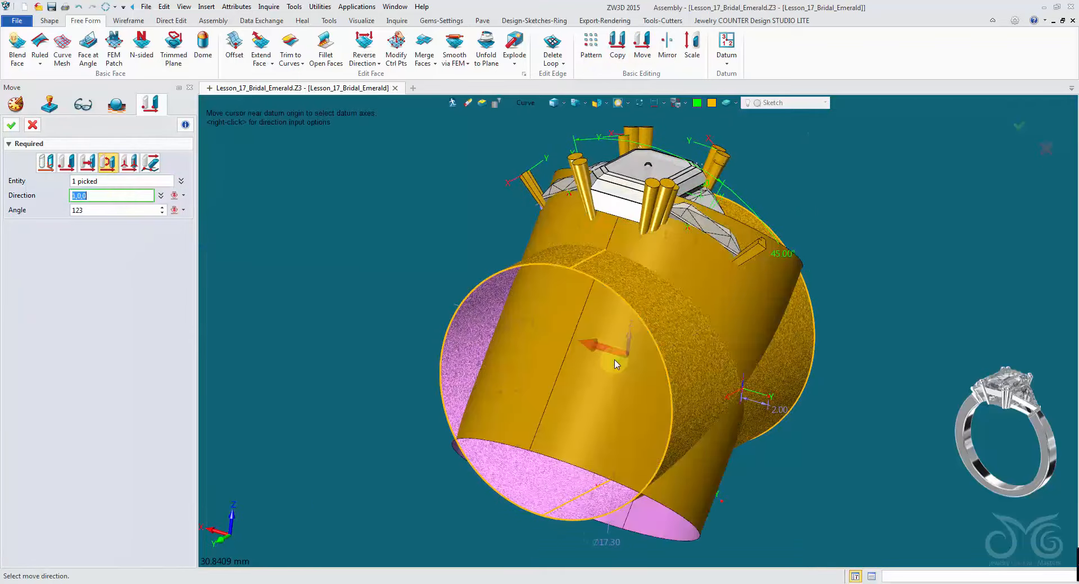
click(616, 365)
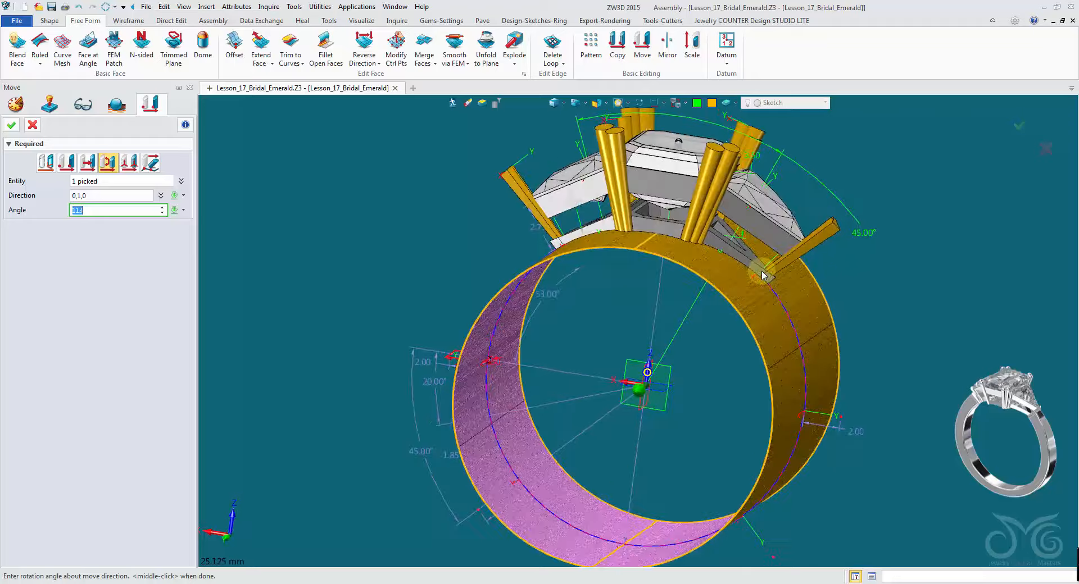
click(12, 125)
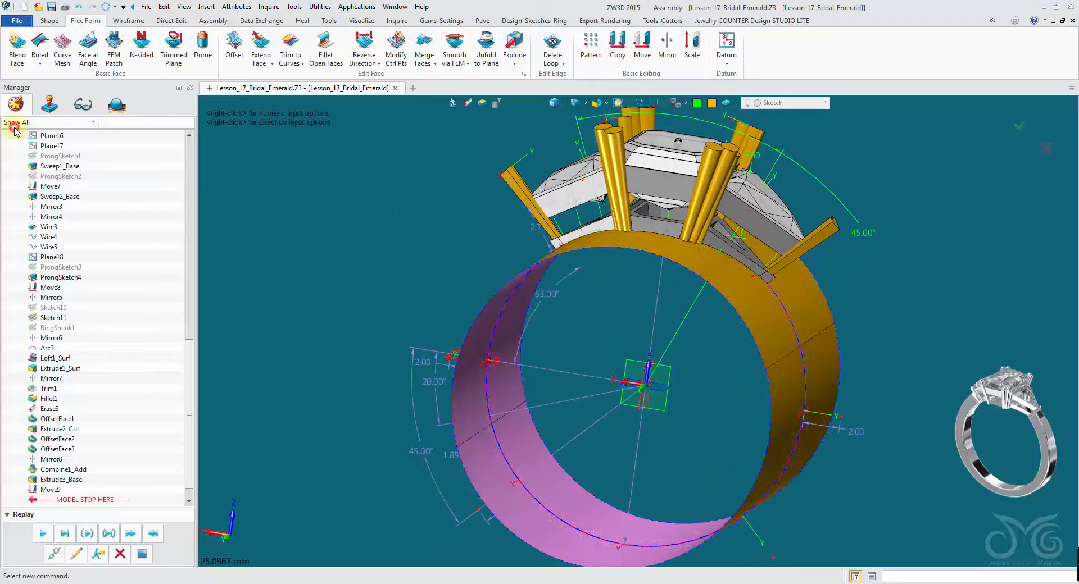
- Edit Trim2 again, clearing all keep-side picks and picking a new point on the face area to keep
click(70, 552)
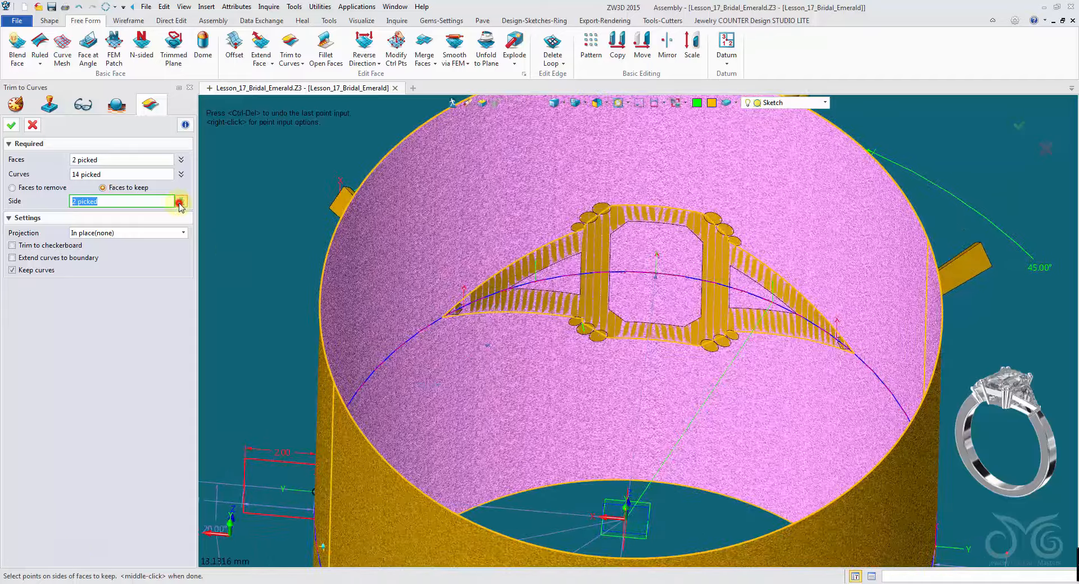
click(180, 201)
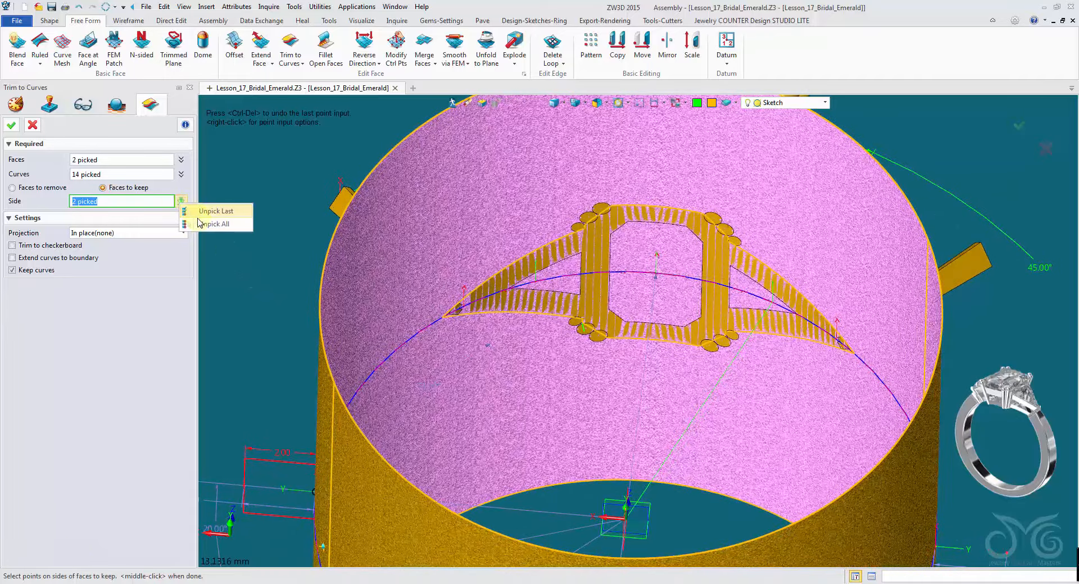
click(210, 211)
click(184, 202)
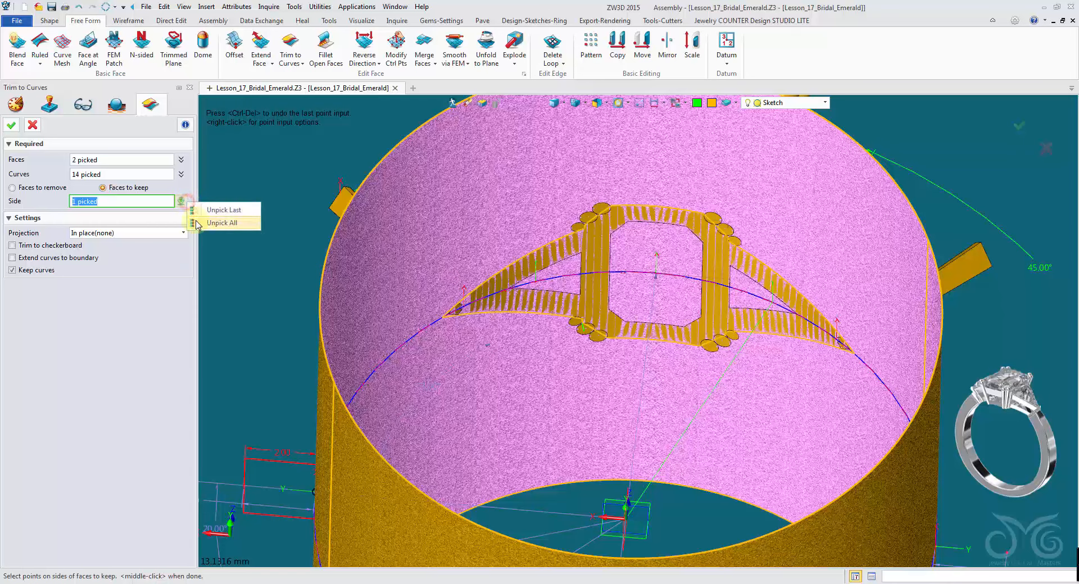
click(207, 212)
click(681, 252)
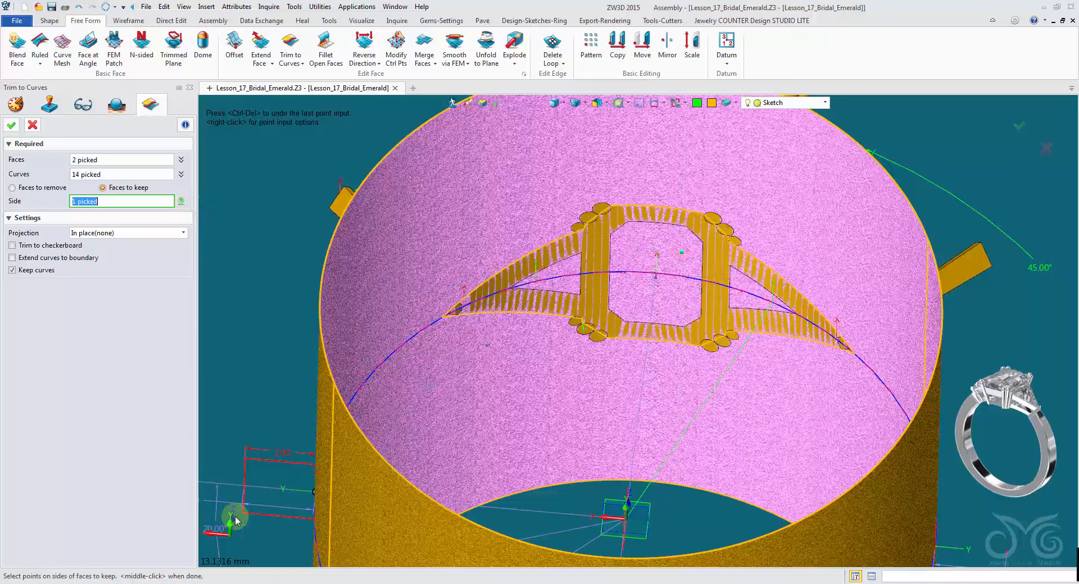
click(13, 124)
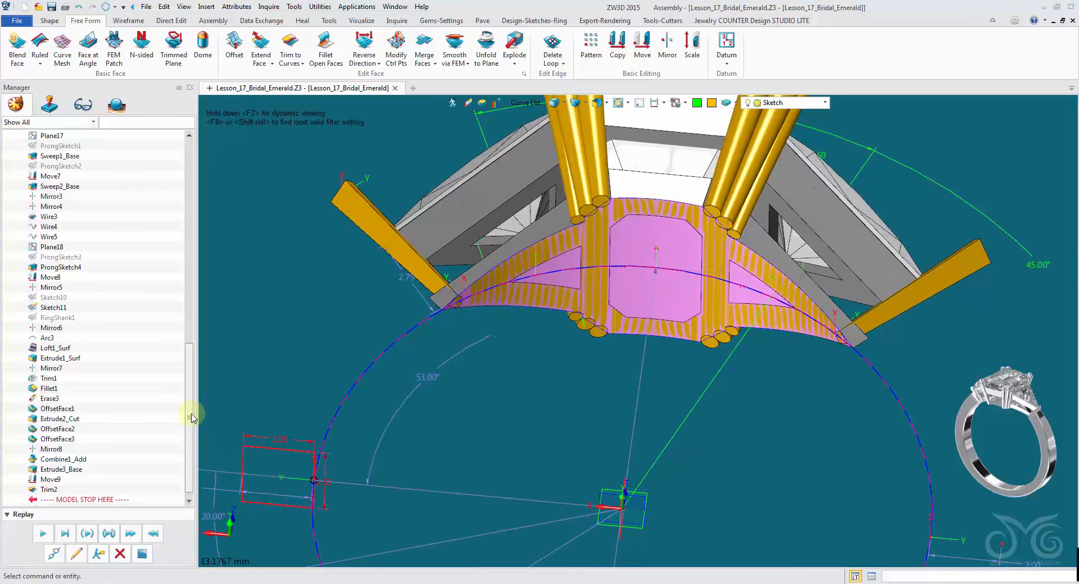
- Replay the remaining history through Trim2 and Erase4
scroll(151, 408, down, 1)
click(47, 537)
mouse_move(624, 455)
right_down()
mouse_move(622, 514)
mouse_move(606, 498)
right_up()
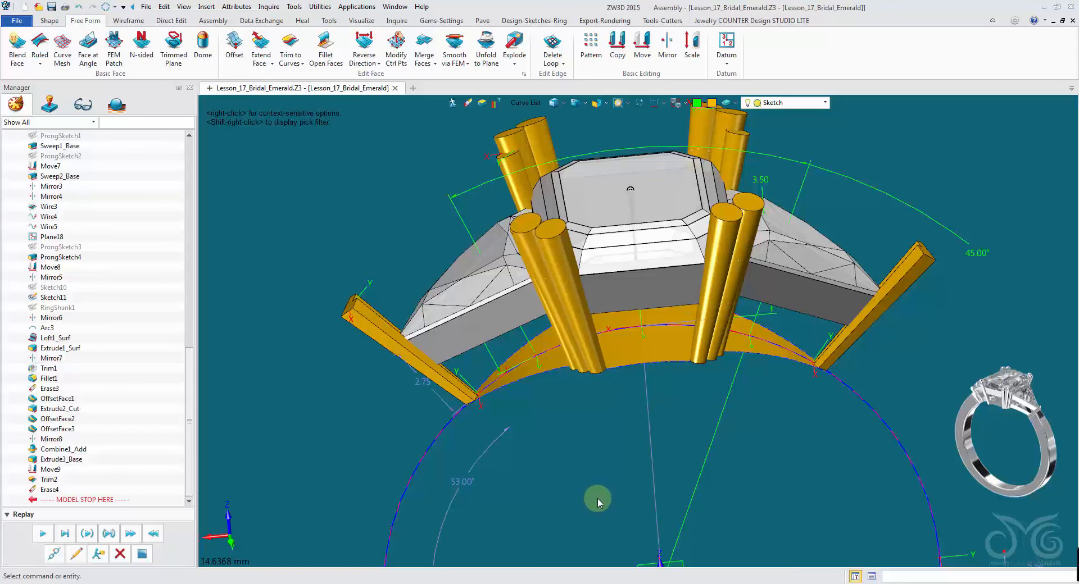
- Hide the template's Ring Size Sketch curves
mouse_move(598, 498)
right_down()
mouse_move(609, 475)
mouse_move(630, 485)
mouse_move(692, 466)
mouse_move(521, 386)
mouse_move(610, 241)
mouse_move(514, 216)
mouse_move(489, 228)
mouse_move(505, 209)
right_up()
mouse_move(604, 187)
right_down()
mouse_move(586, 225)
mouse_move(578, 200)
mouse_move(506, 281)
mouse_move(393, 337)
right_up()
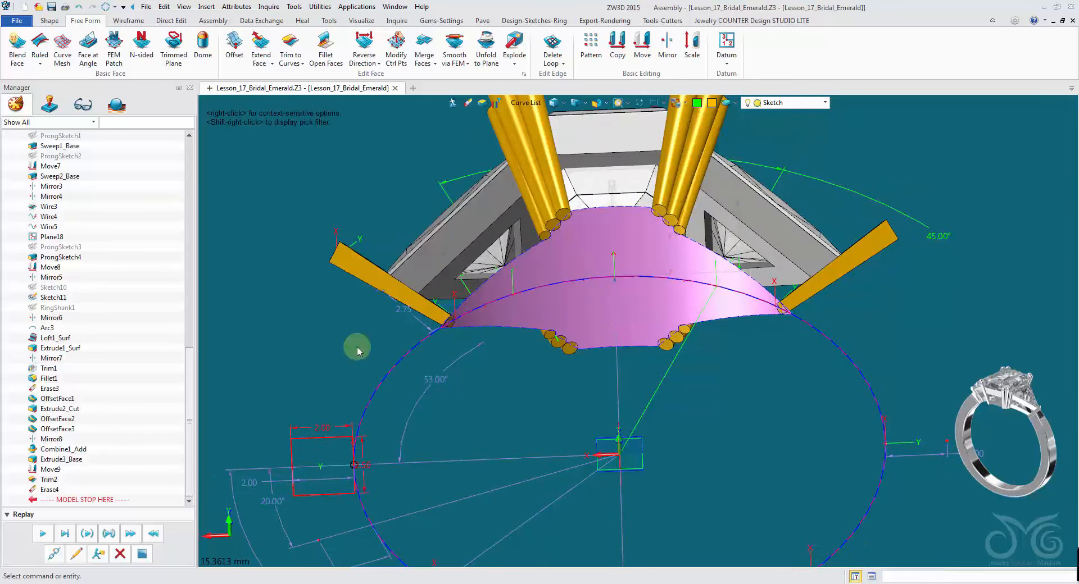
mouse_move(189, 408)
mouse_down()
mouse_move(205, 310)
mouse_move(205, 197)
mouse_up()
right_click(80, 238)
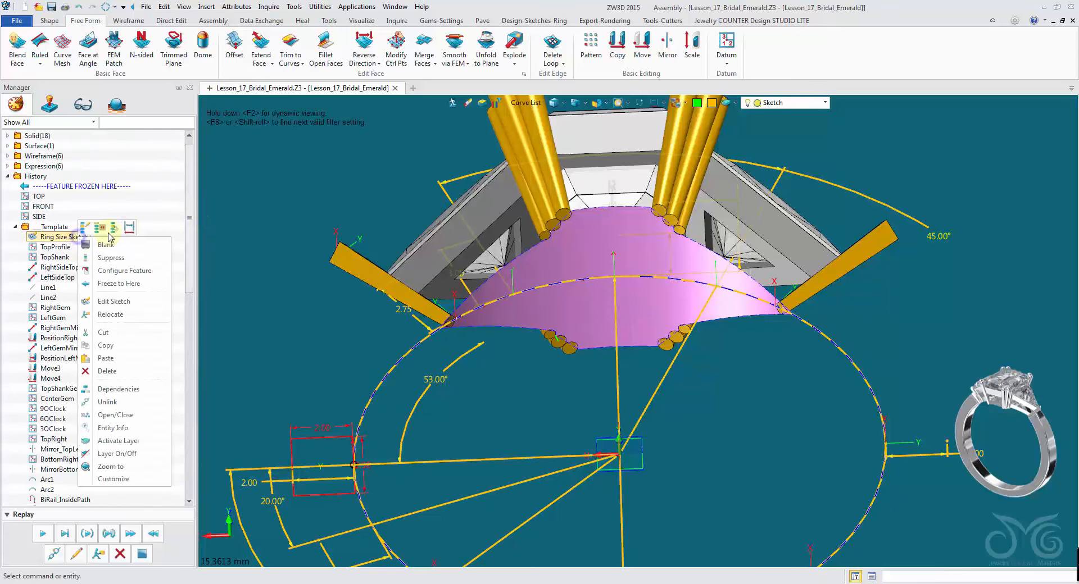
click(131, 227)
drag(189, 209, 192, 344)
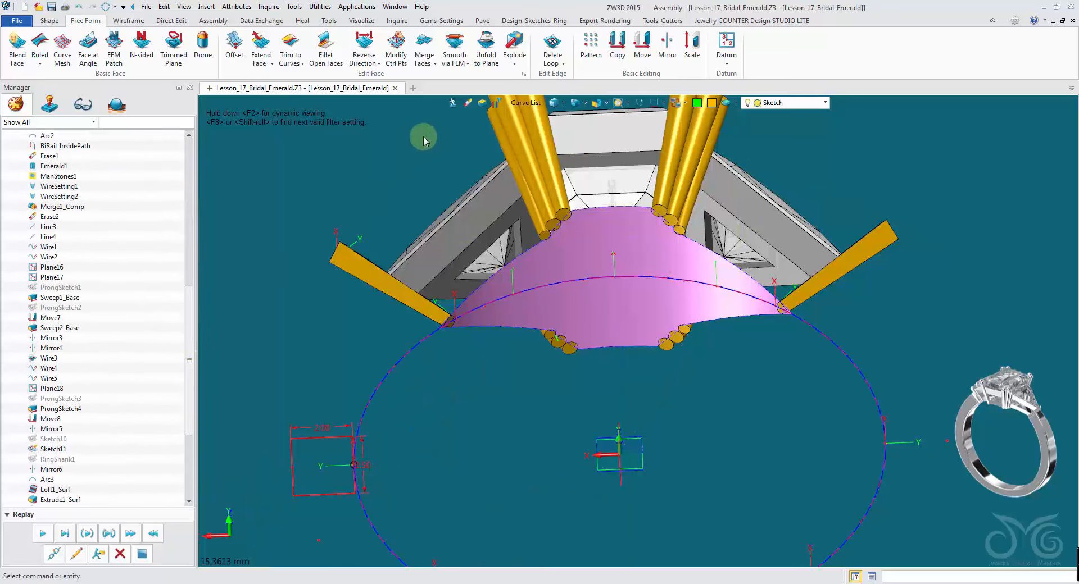
- Flatten the trimmed face under the head onto a plane with Unfold to Plane
click(487, 51)
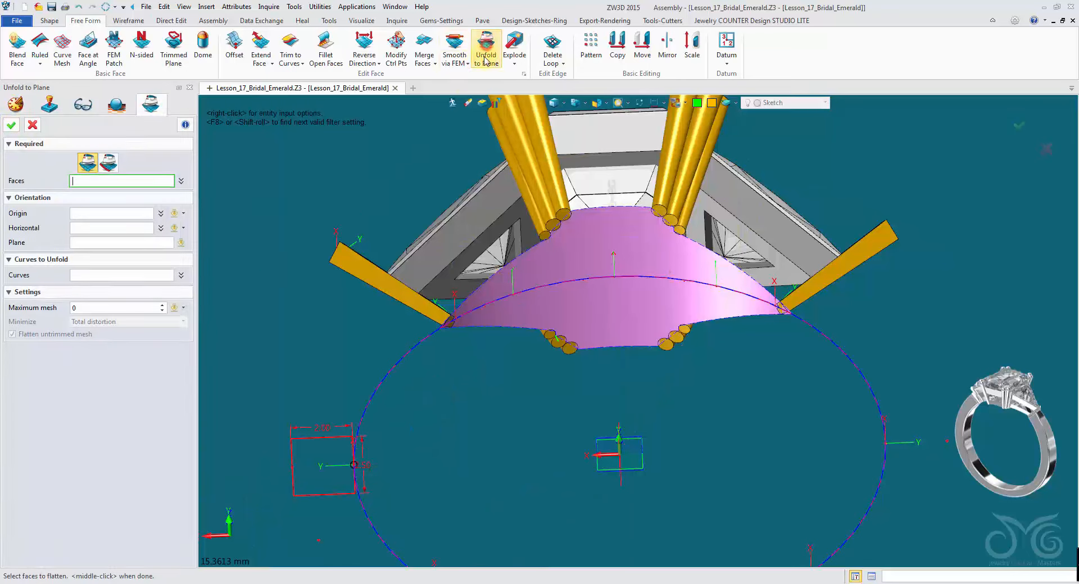
click(543, 274)
click(635, 247)
right_drag(284, 233, 565, 397)
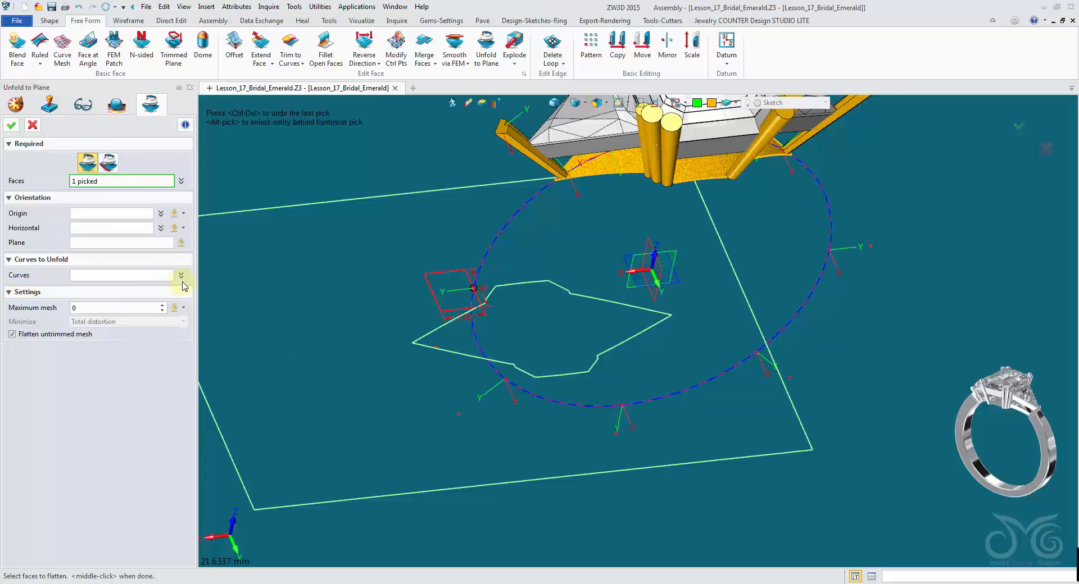
right_drag(182, 282, 115, 201)
click(13, 129)
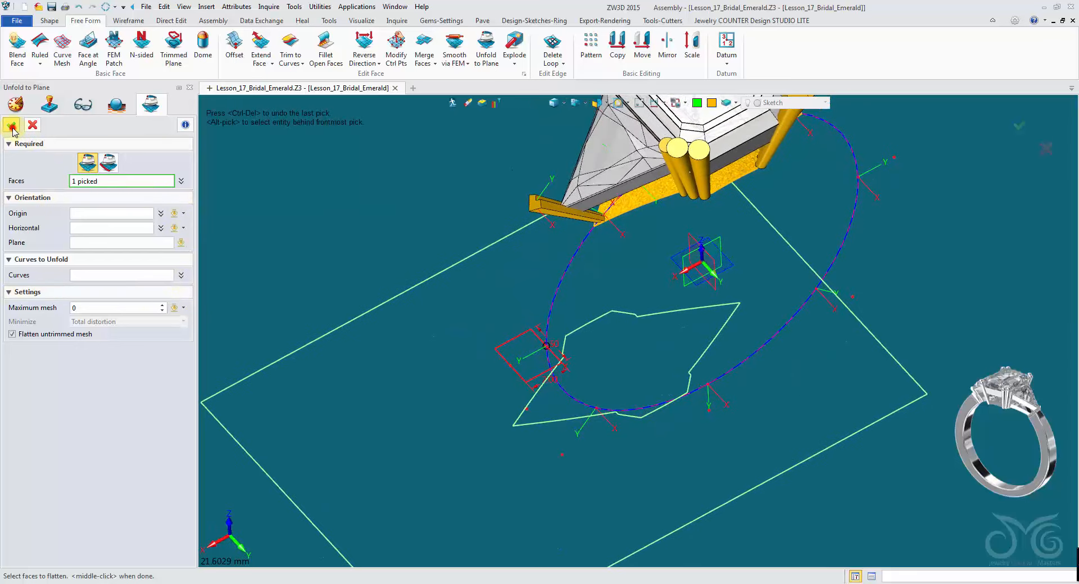
right_drag(585, 293, 564, 374)
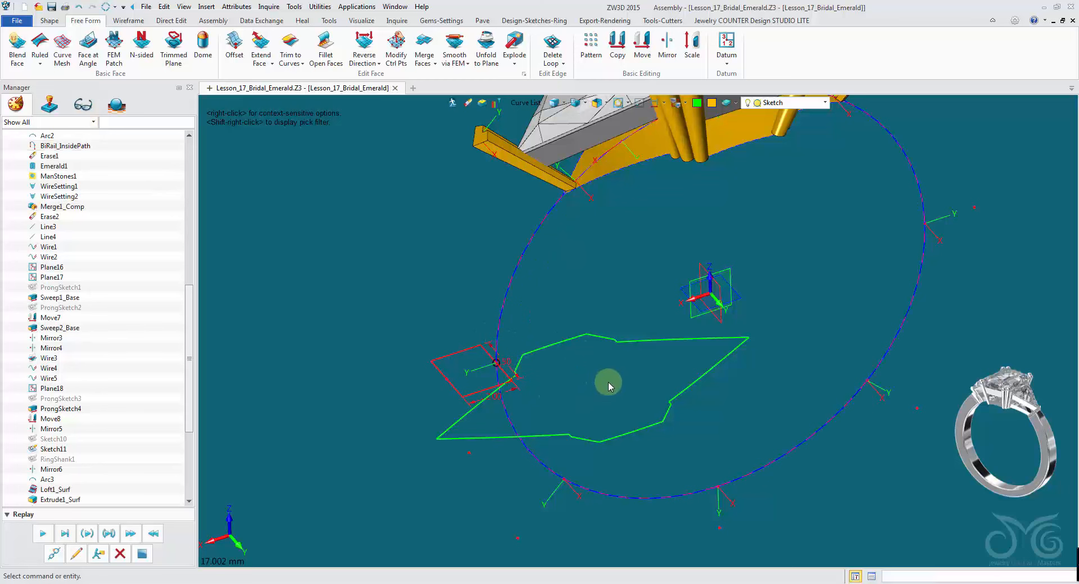
mouse_move(642, 365)
right_down()
mouse_move(689, 233)
mouse_move(653, 367)
mouse_move(662, 346)
mouse_move(623, 322)
right_up()
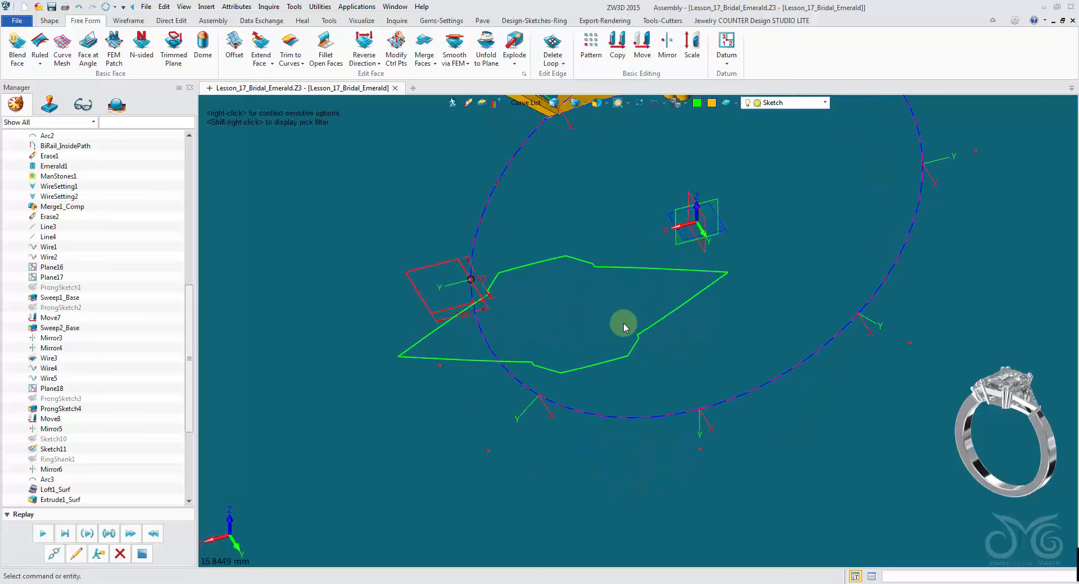
- Insert a new sketch on the TOP plane
right_click(573, 305)
click(620, 363)
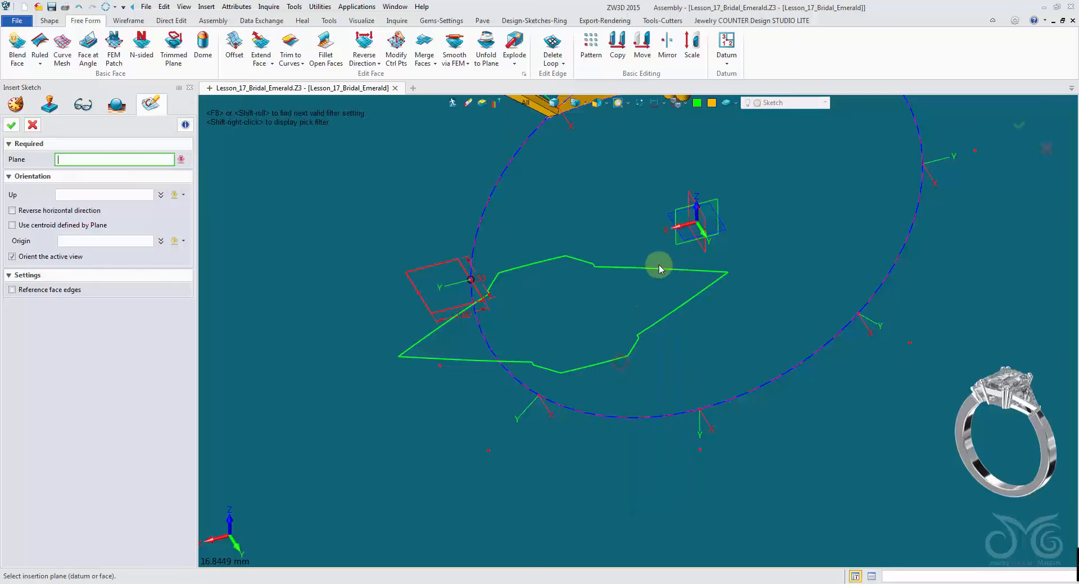
middle_click(578, 322)
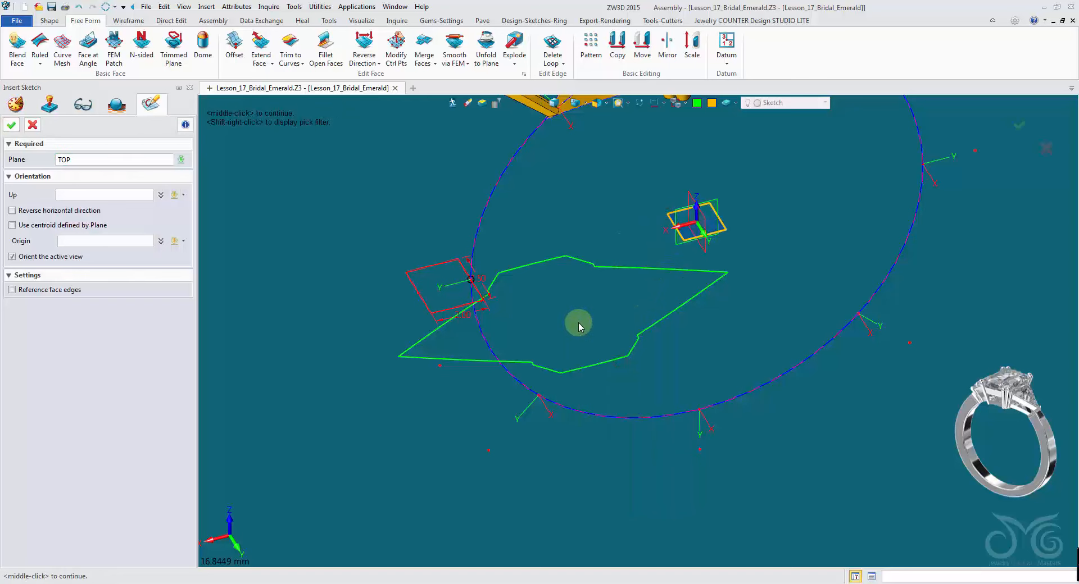
scroll(667, 249, up, 3)
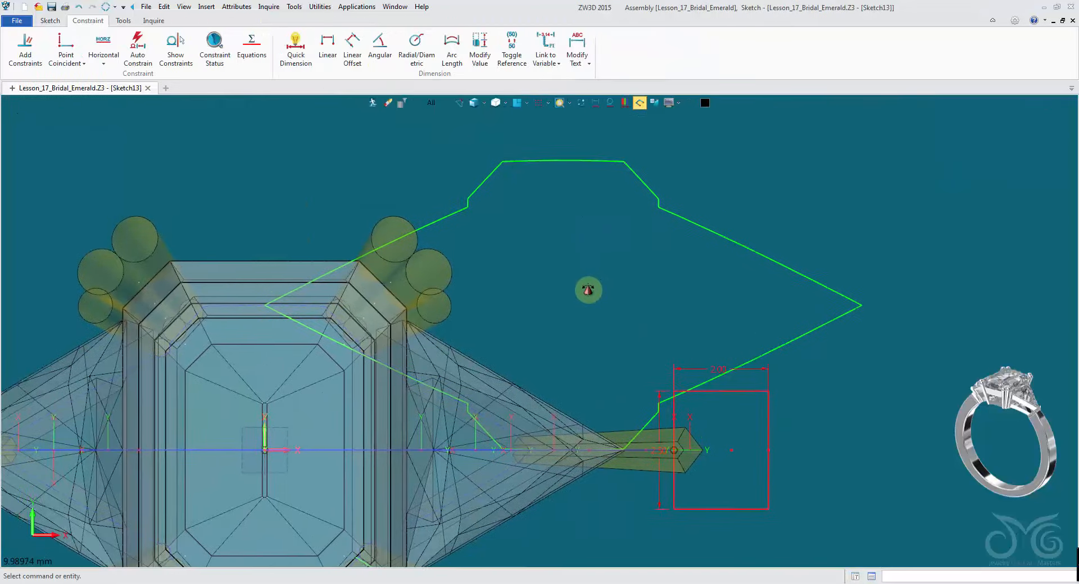
- Create reference curves from the upper outline edges of the flattened seat face in the new sketch
right_click(748, 185)
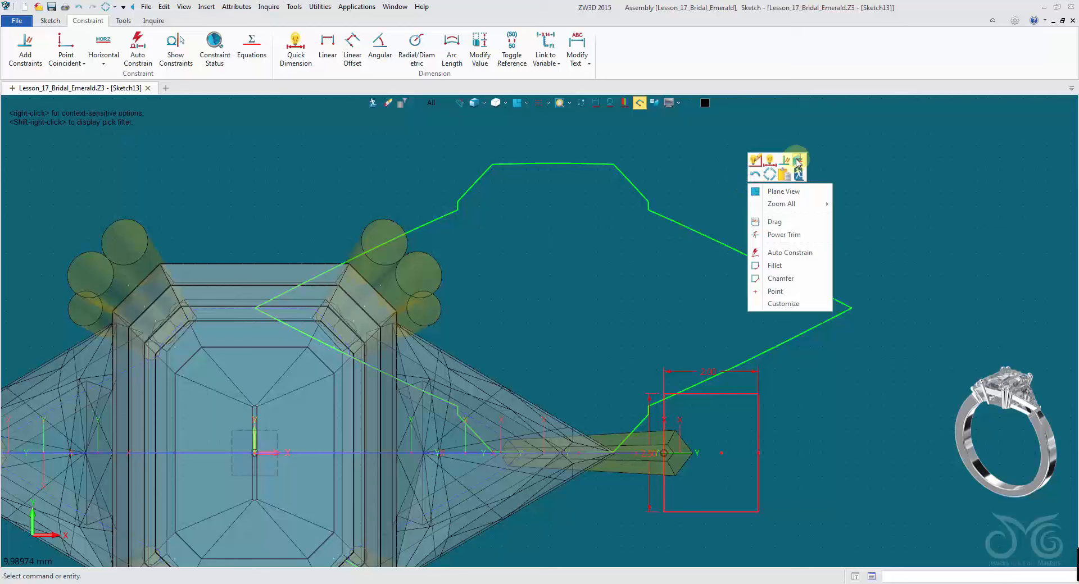
click(798, 162)
click(712, 242)
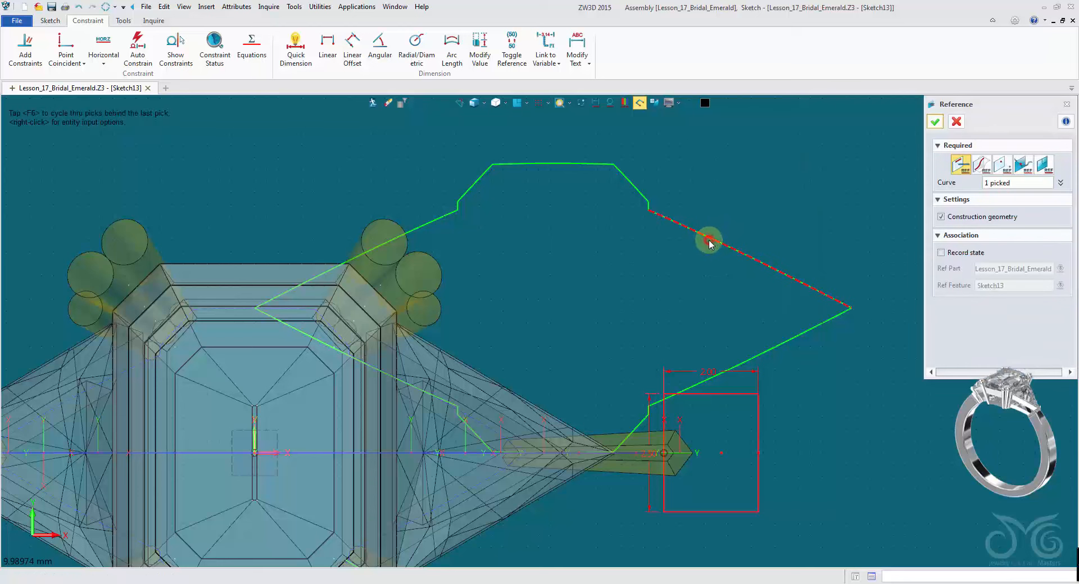
click(649, 206)
click(633, 185)
click(594, 164)
click(474, 185)
click(458, 206)
click(448, 216)
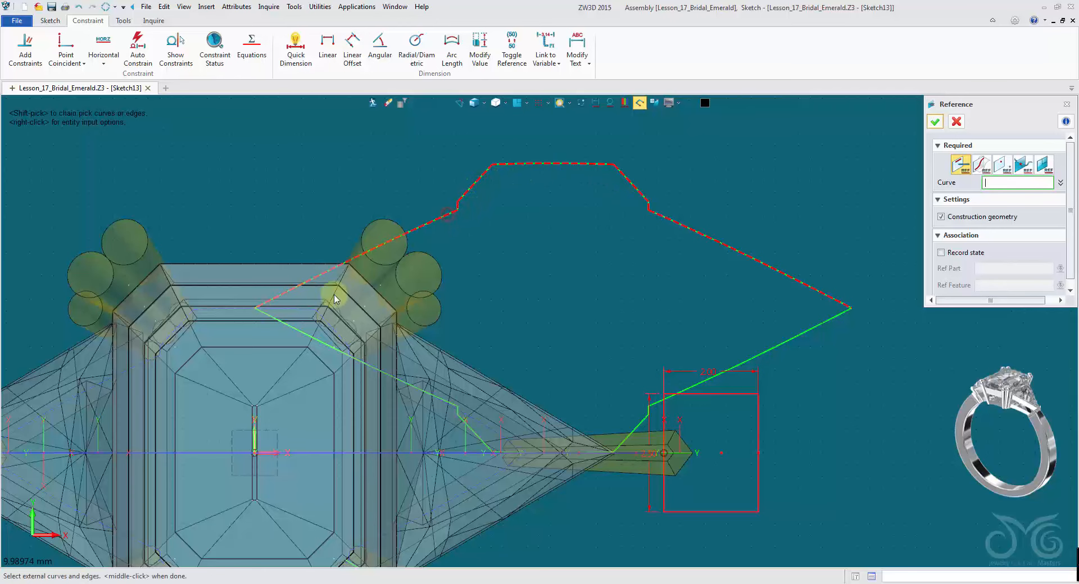
click(268, 320)
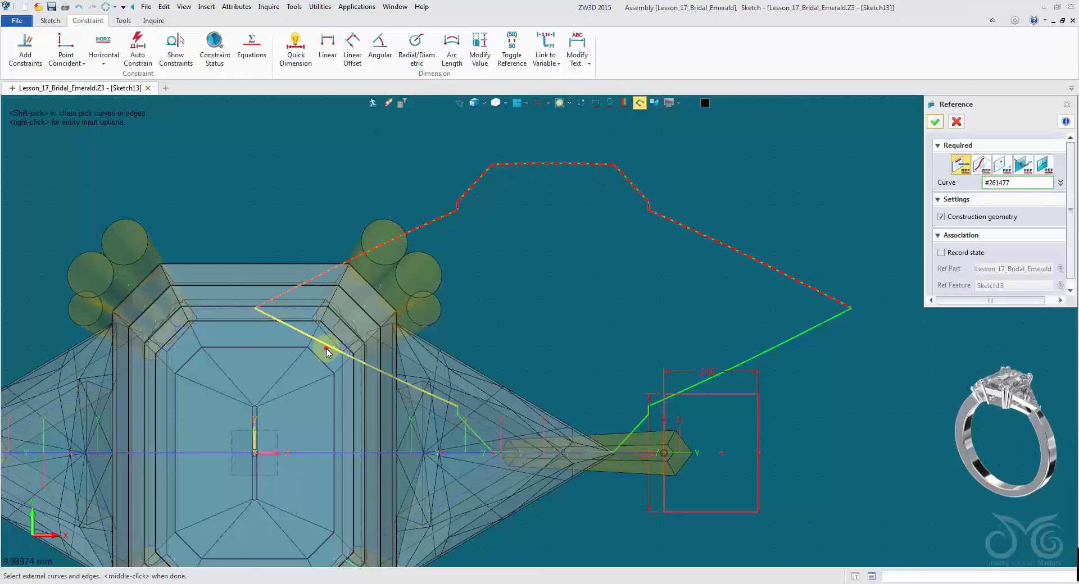
- Add reference curves for the remaining outline edges near the side stone and shank, then close the Reference command
click(481, 440)
scroll(482, 436, up, 4)
click(458, 419)
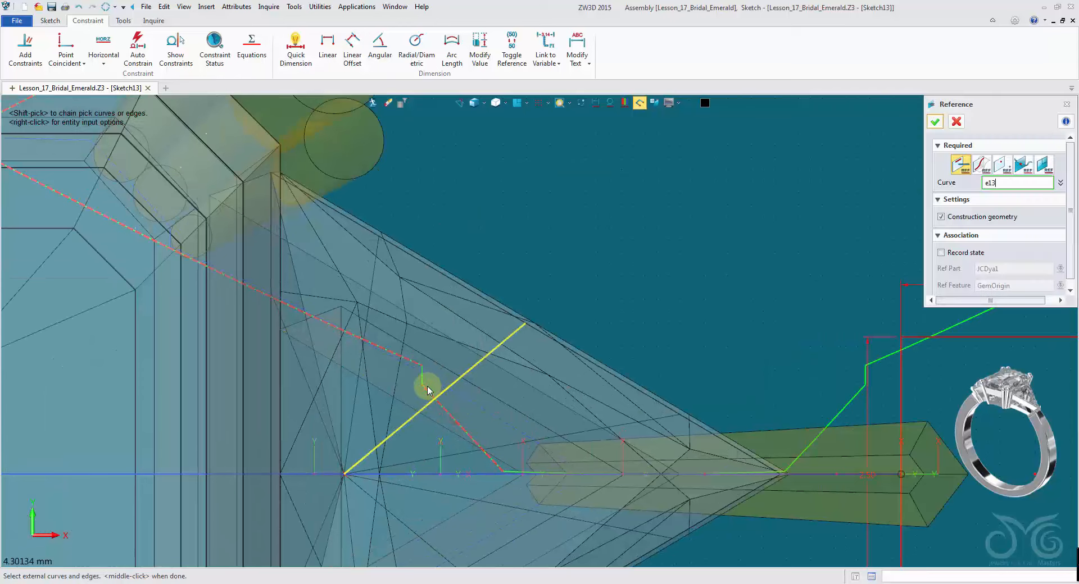
click(424, 381)
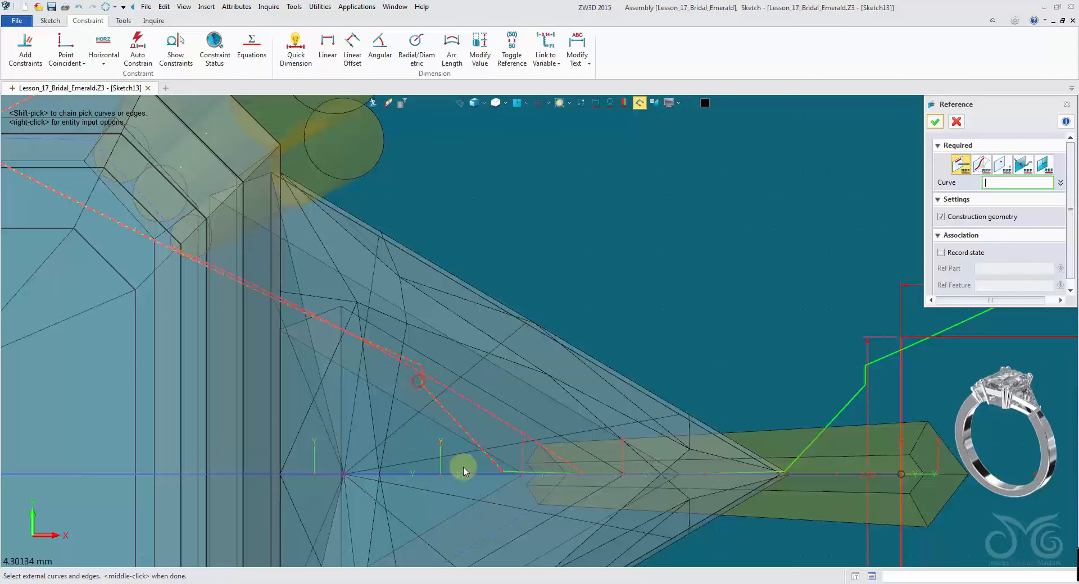
scroll(806, 478, up, 2)
scroll(806, 479, up, 1)
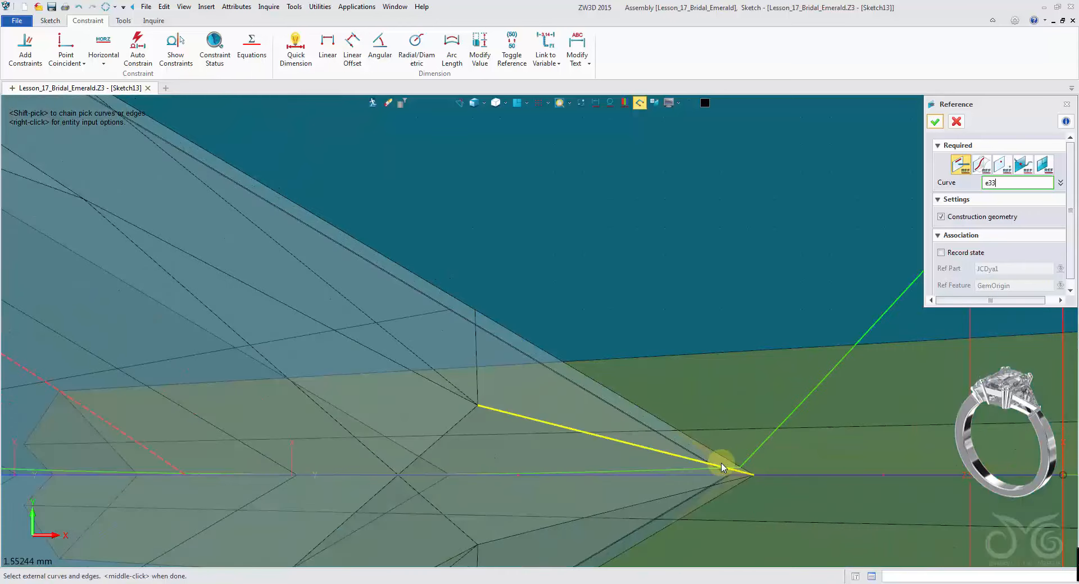
click(692, 470)
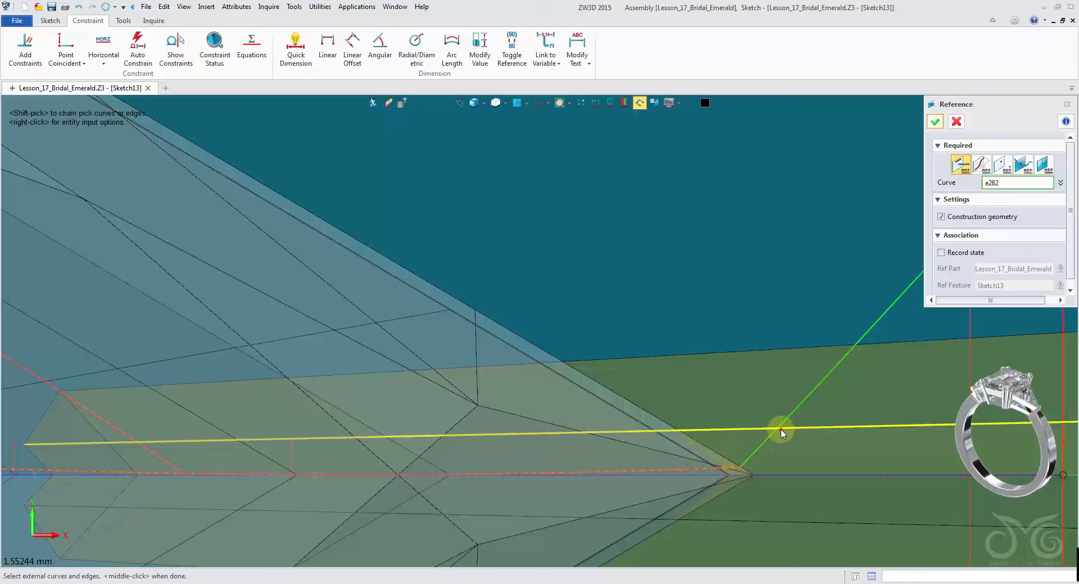
click(783, 431)
click(790, 416)
scroll(791, 415, down, 3)
middle_drag(778, 331, 383, 371)
scroll(401, 351, up, 2)
click(492, 474)
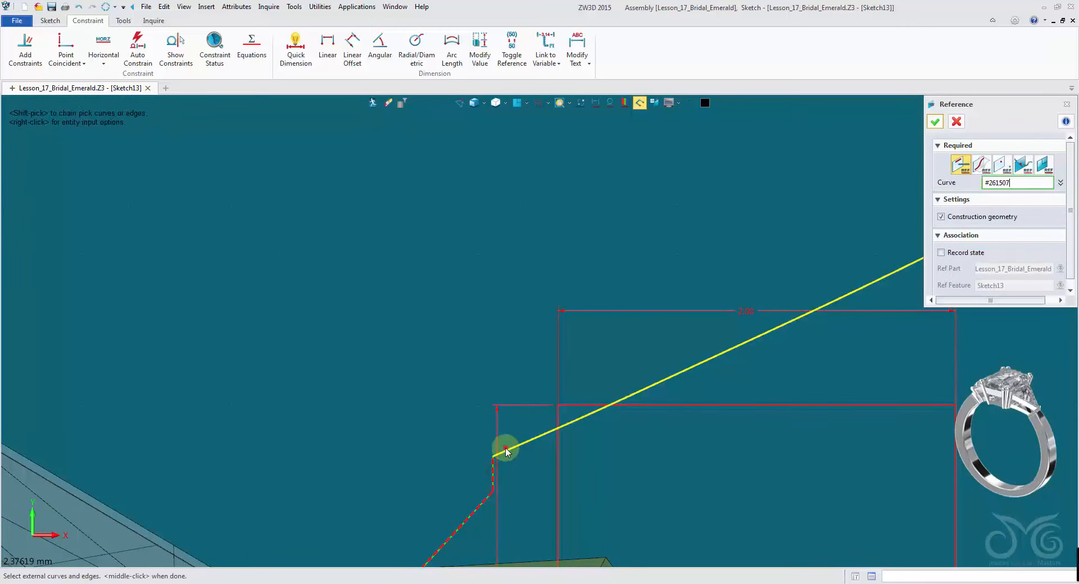
scroll(414, 448, down, 4)
click(956, 122)
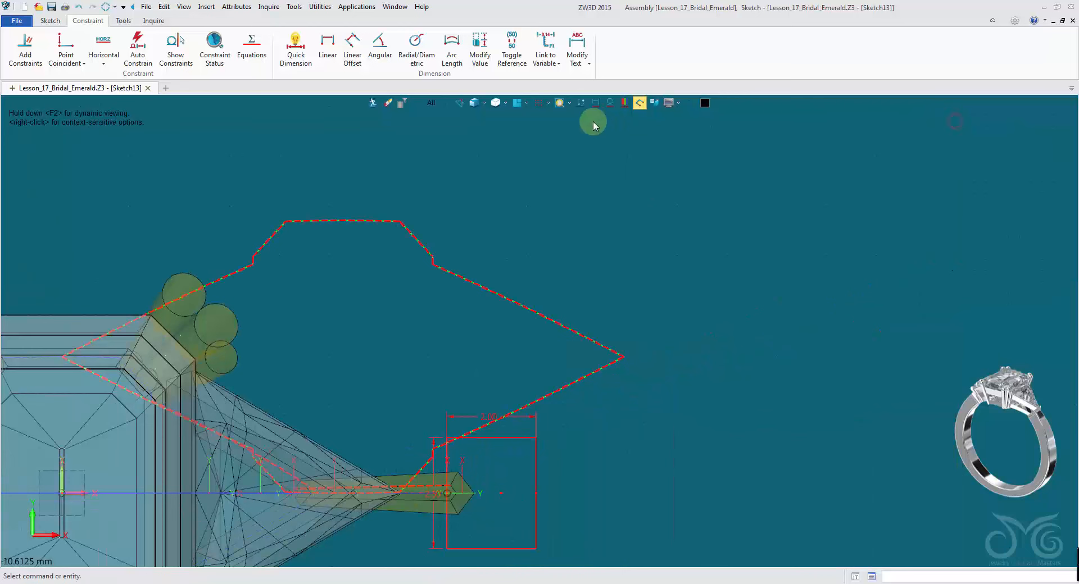
- Switch to the sketch plane view and delete the two stray reference curves along the bottom edge
click(558, 106)
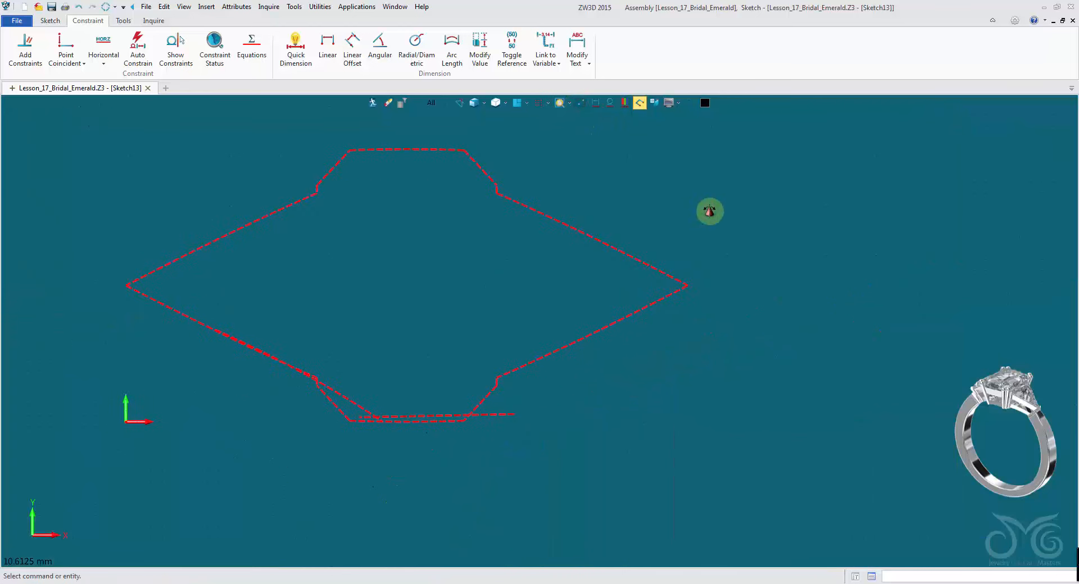
click(514, 428)
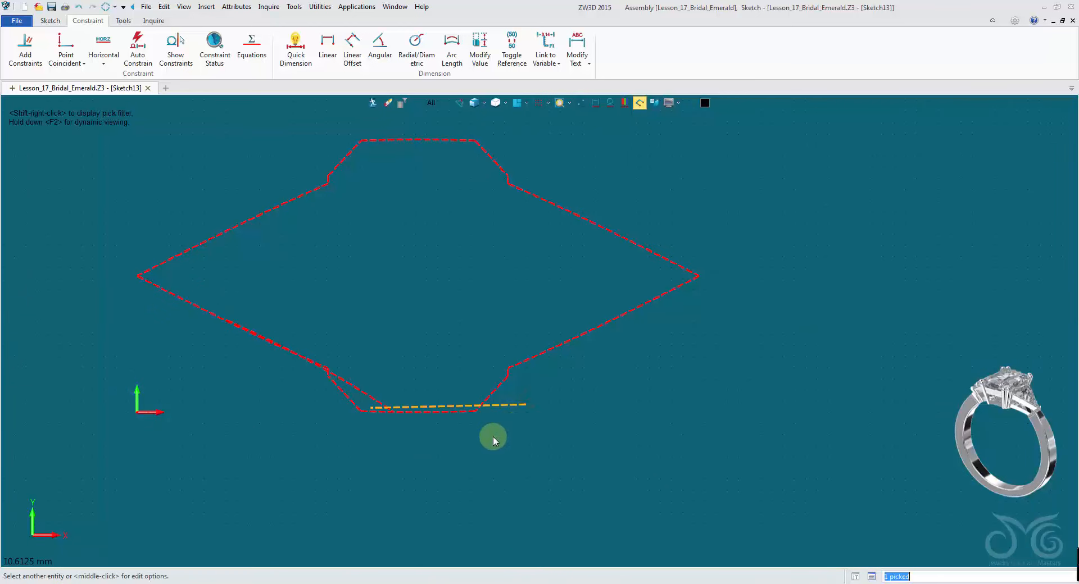
key(Delete)
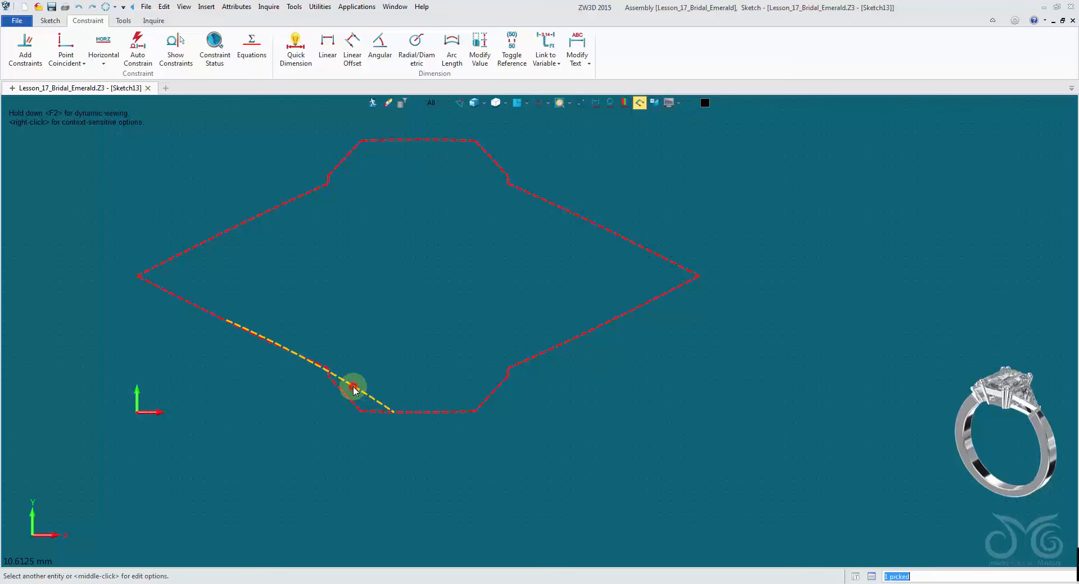
key(Delete)
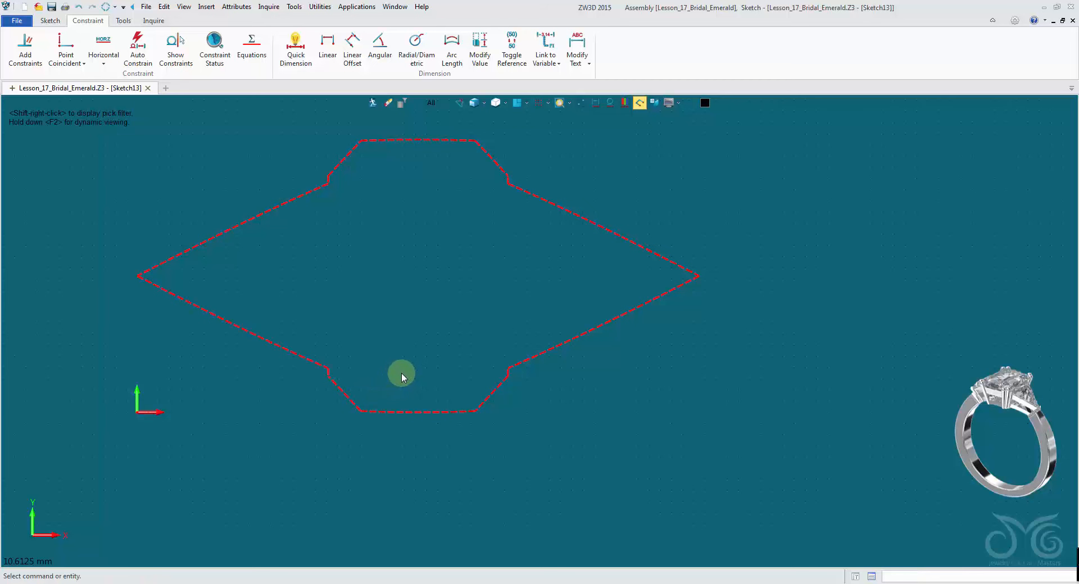
- Offset the closed reference outline chain a small distance inward with Offset, keeping arcs at convex corners
middle_drag(401, 368, 469, 404)
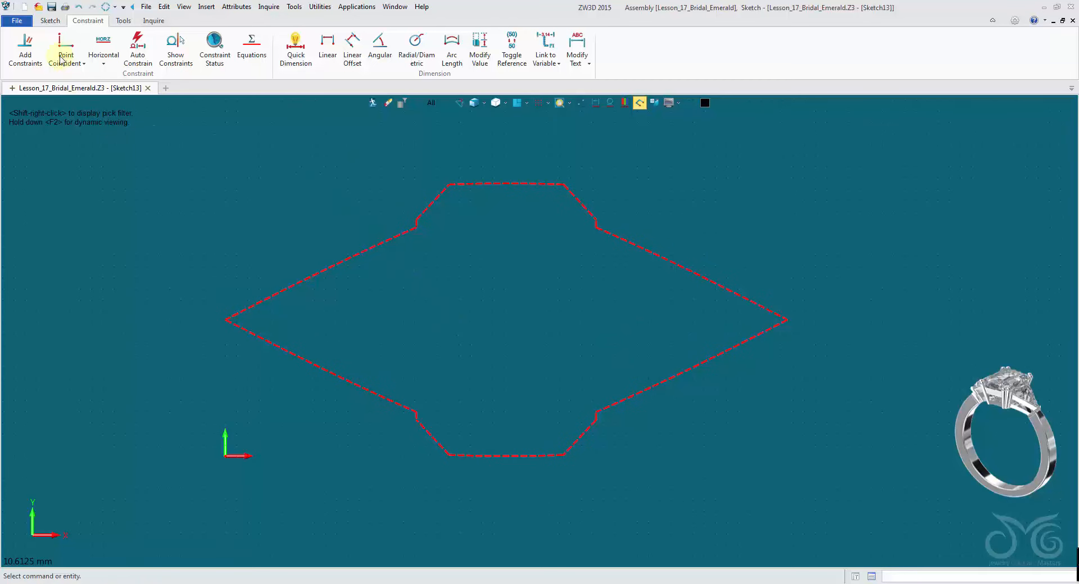
click(50, 21)
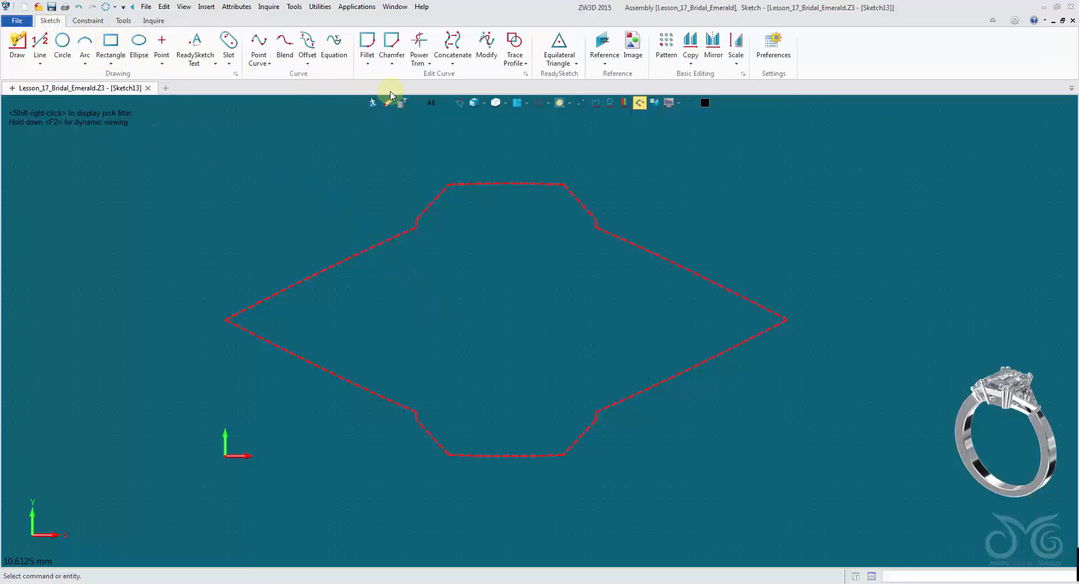
click(308, 42)
click(432, 205)
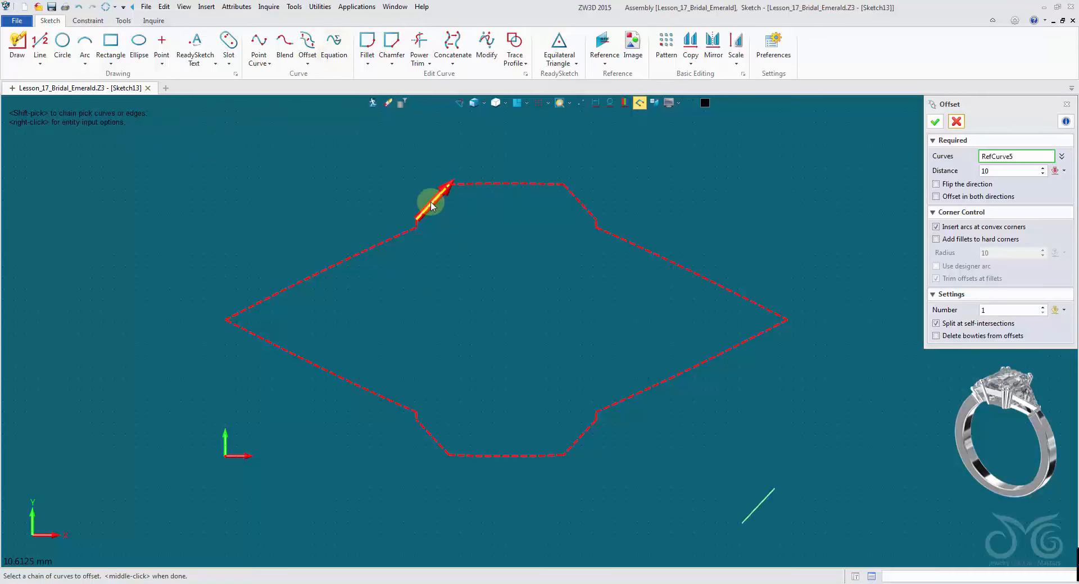
shift+click(432, 205)
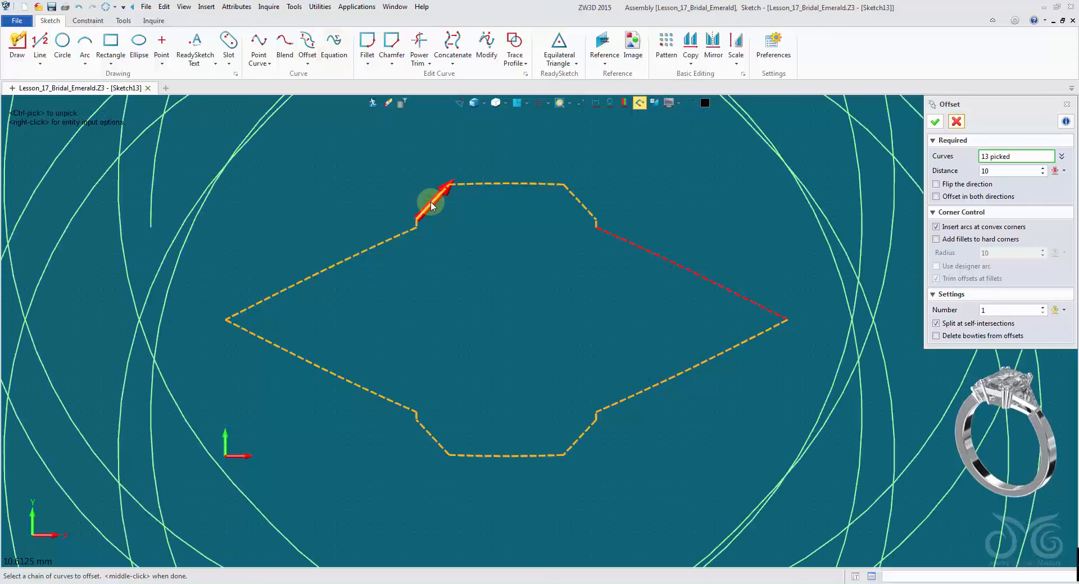
click(656, 253)
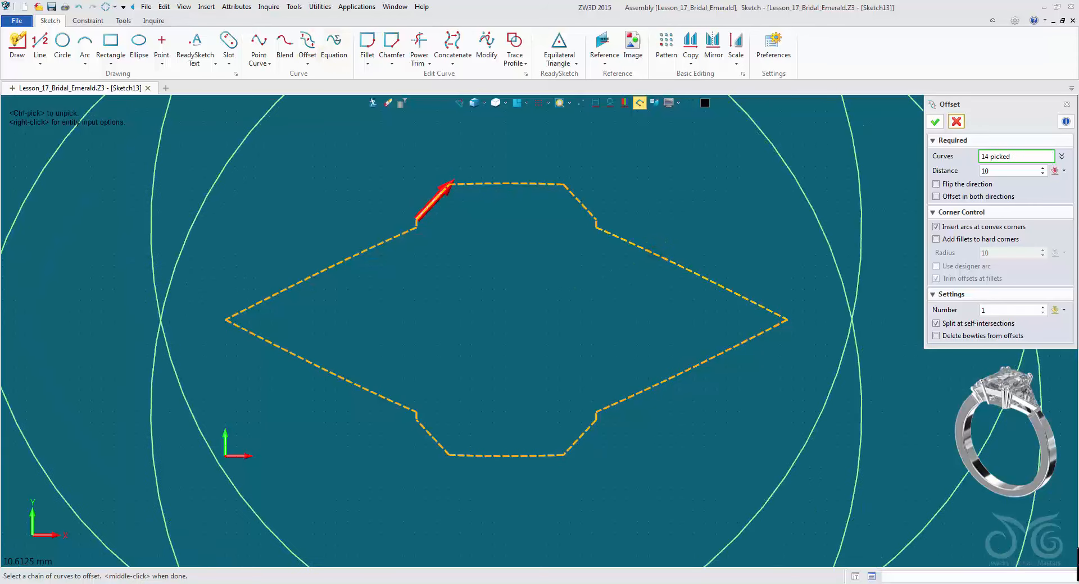
double_click(1030, 171)
text(3.4)
key(Return)
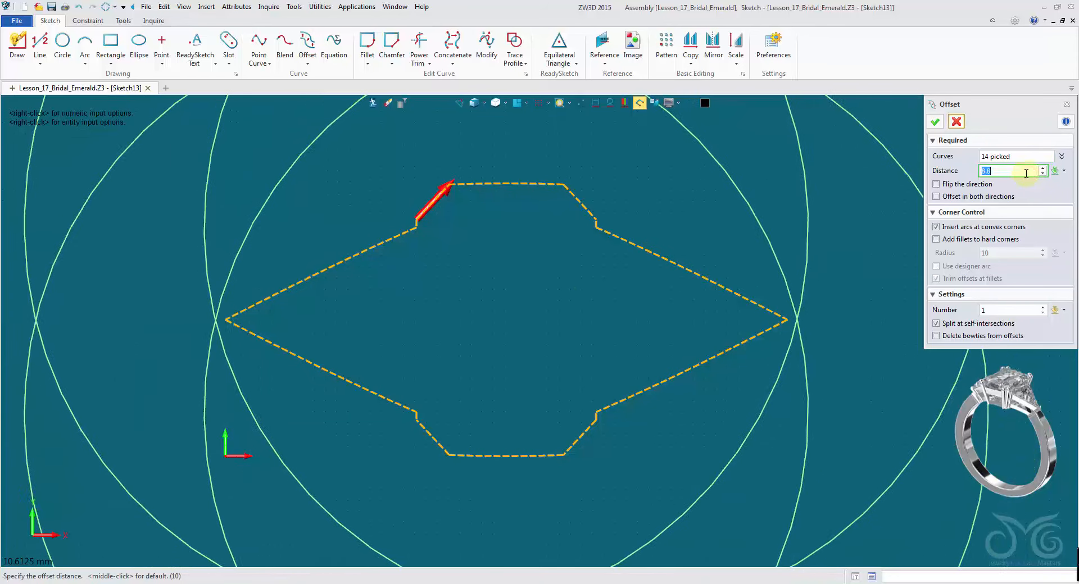
scroll(1024, 174, down, 20)
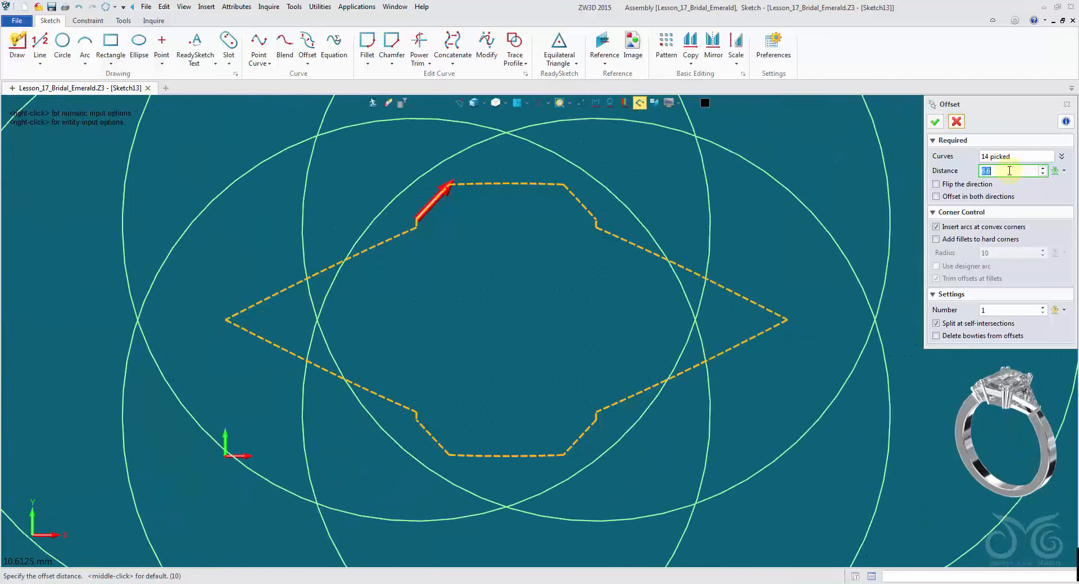
scroll(1009, 172, down, 19)
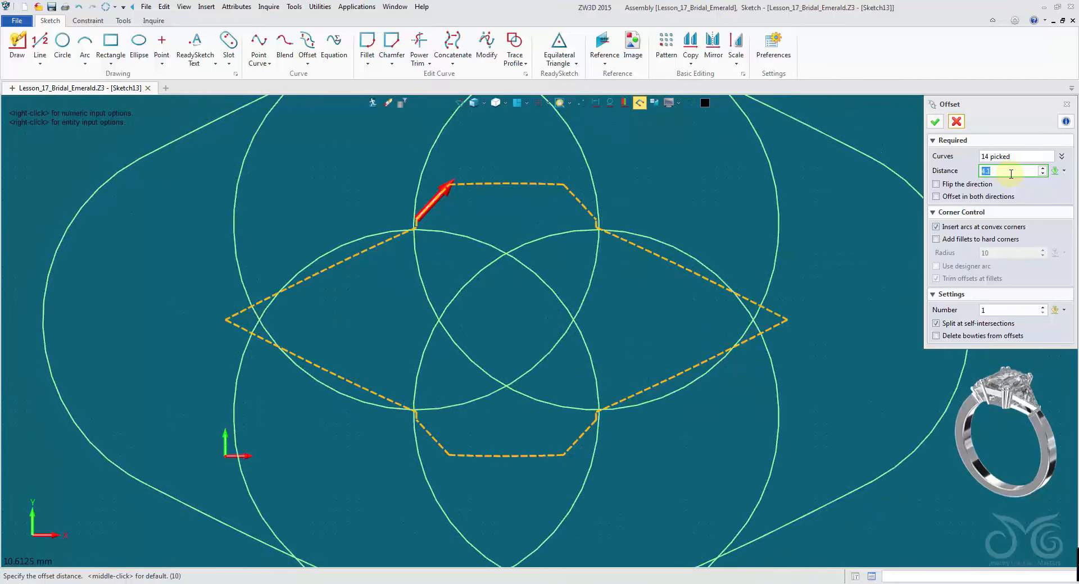
scroll(1007, 172, down, 20)
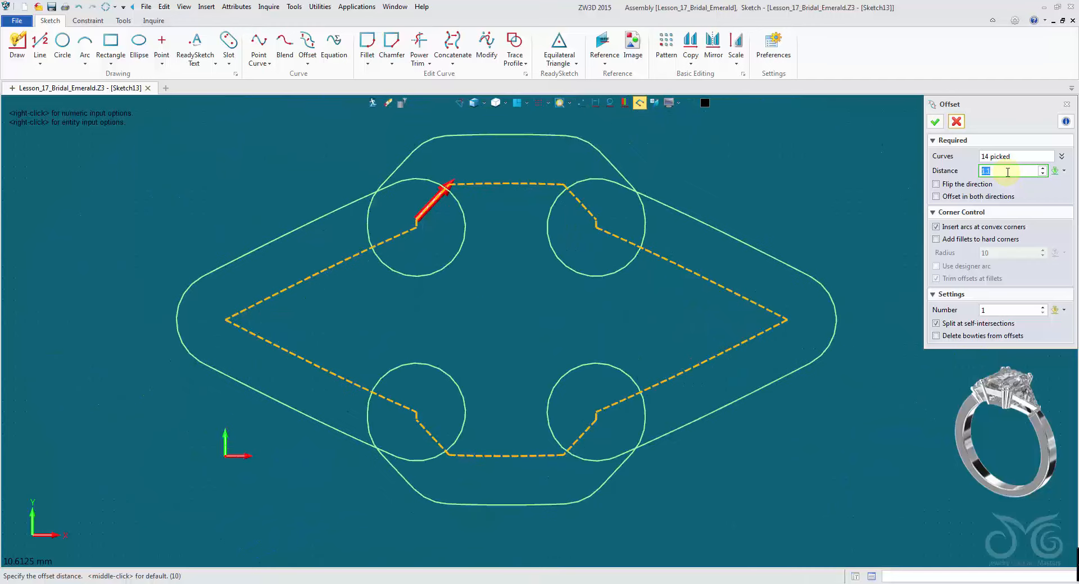
scroll(1008, 172, down, 9)
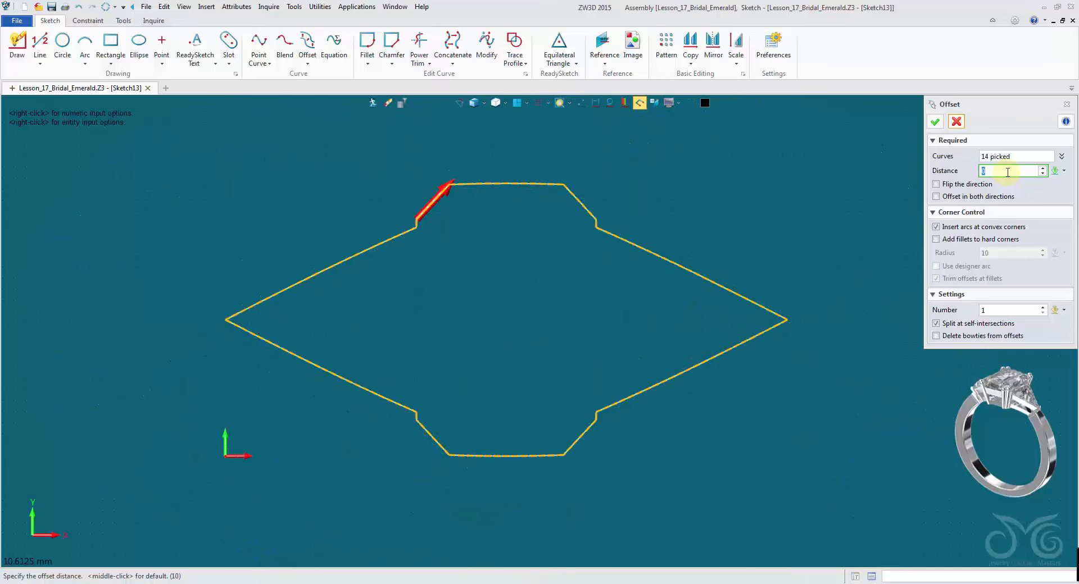
scroll(1008, 172, down, 1)
scroll(1008, 172, down, 1)
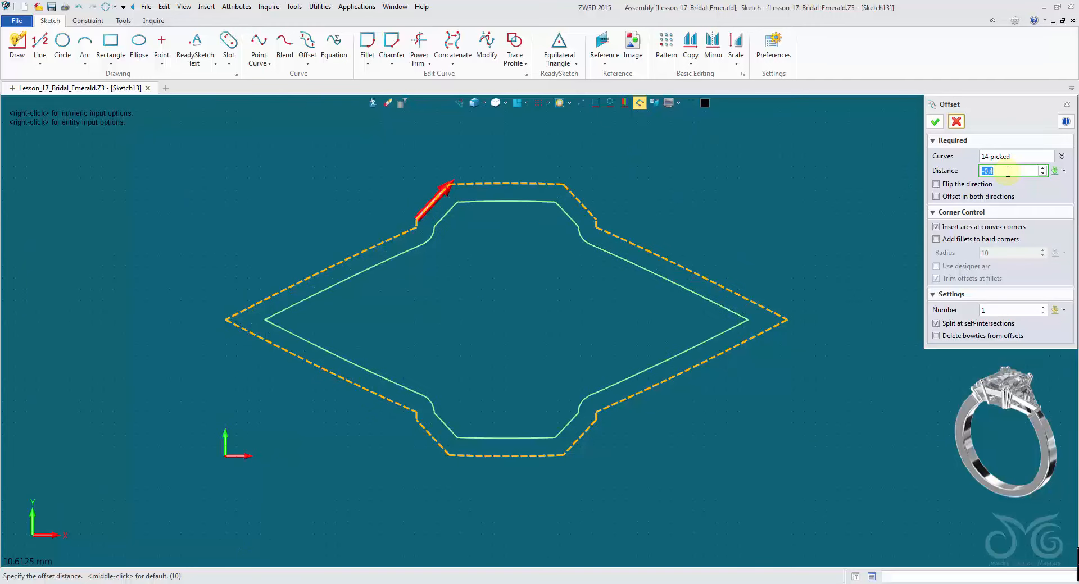
scroll(1008, 172, down, 1)
scroll(1008, 172, up, 1)
scroll(1008, 172, down, 1)
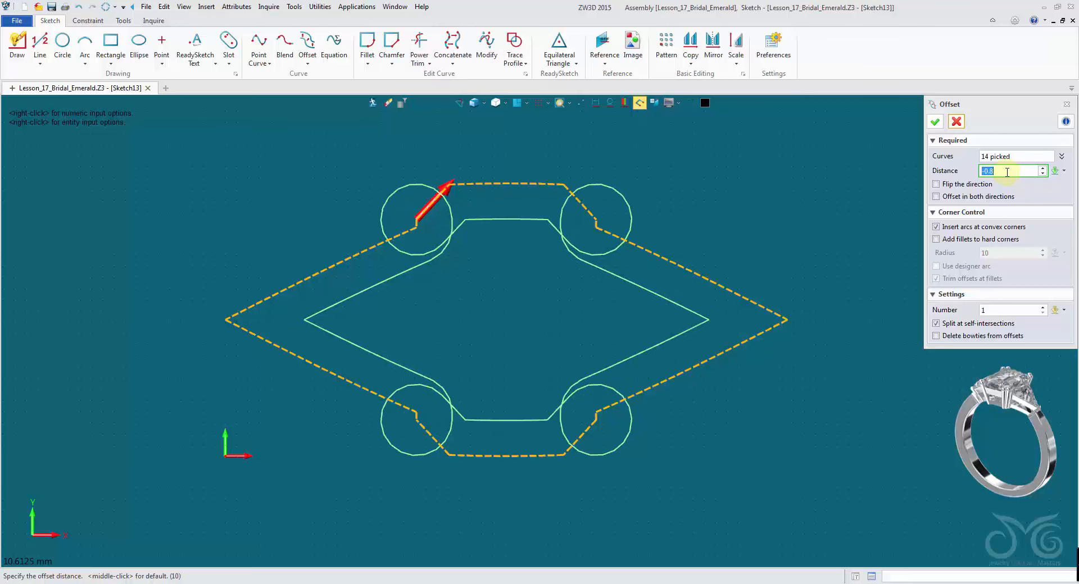
scroll(1008, 172, up, 1)
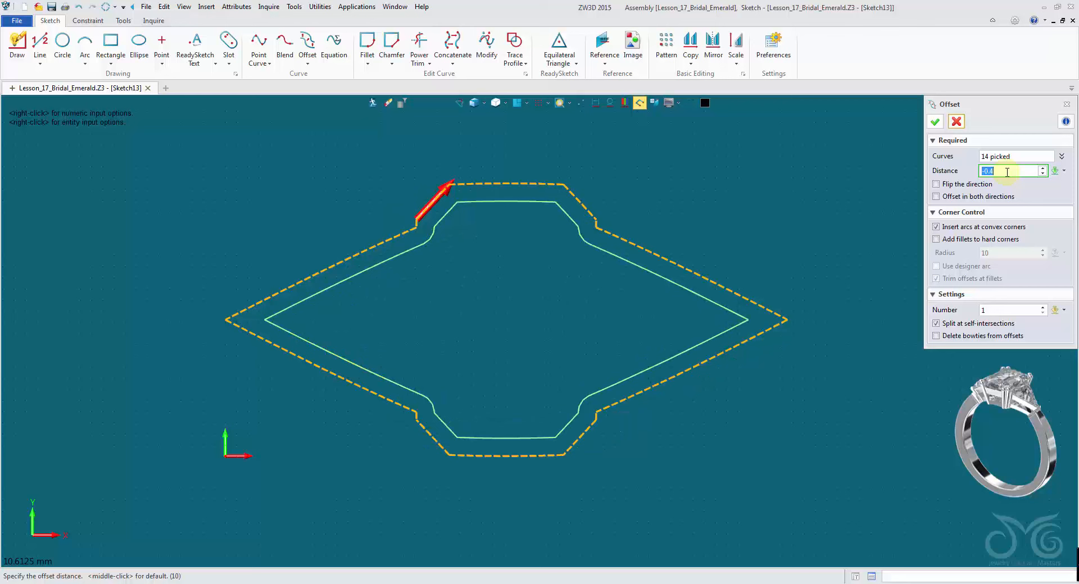
scroll(1007, 172, down, 1)
scroll(1008, 172, up, 1)
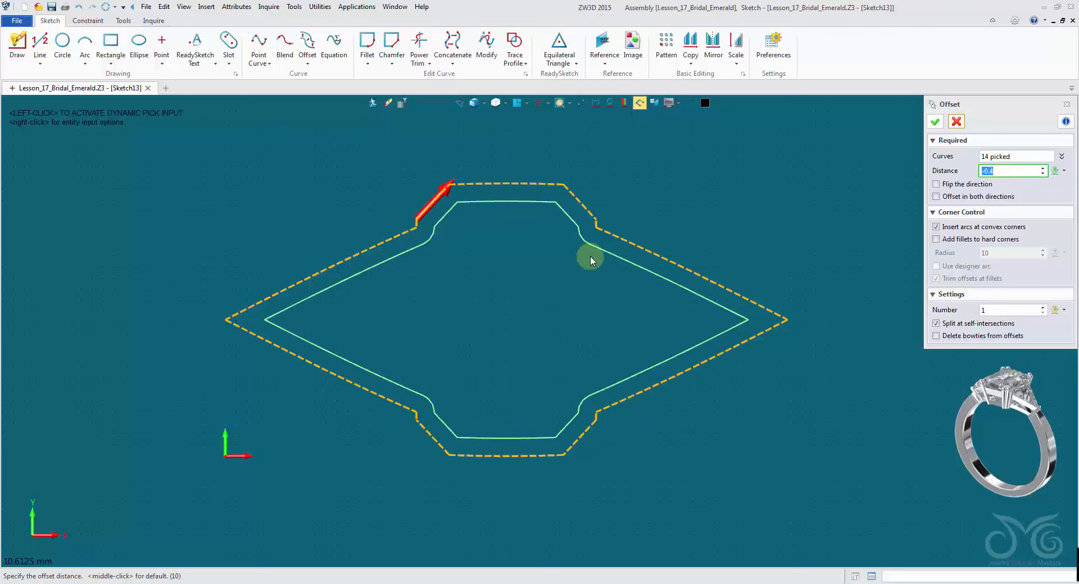
click(936, 123)
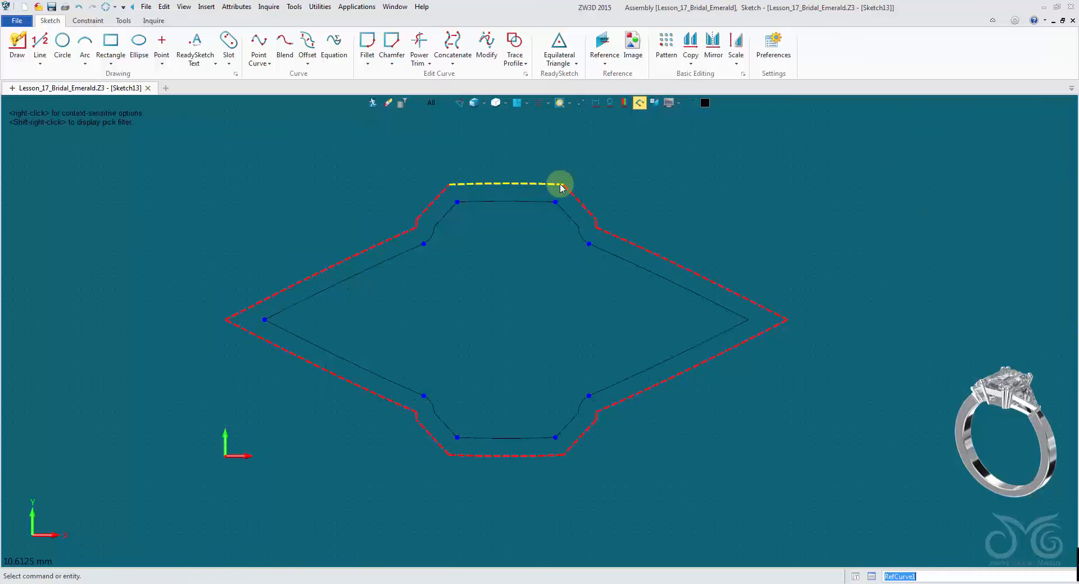
- Zoom in to inspect the inner offset outline's corners
scroll(435, 220, up, 5)
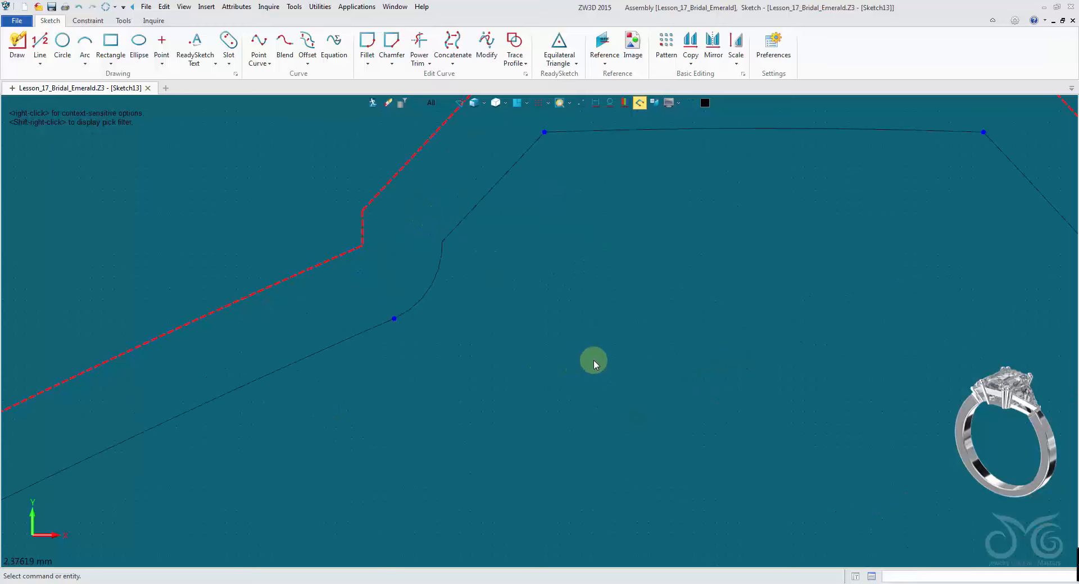
middle_drag(585, 324, 599, 336)
scroll(638, 365, down, 5)
middle_drag(603, 375, 675, 277)
scroll(598, 425, up, 4)
scroll(599, 425, up, 1)
scroll(584, 417, down, 6)
mouse_move(556, 322)
middle_down()
mouse_move(525, 459)
mouse_move(507, 361)
middle_up()
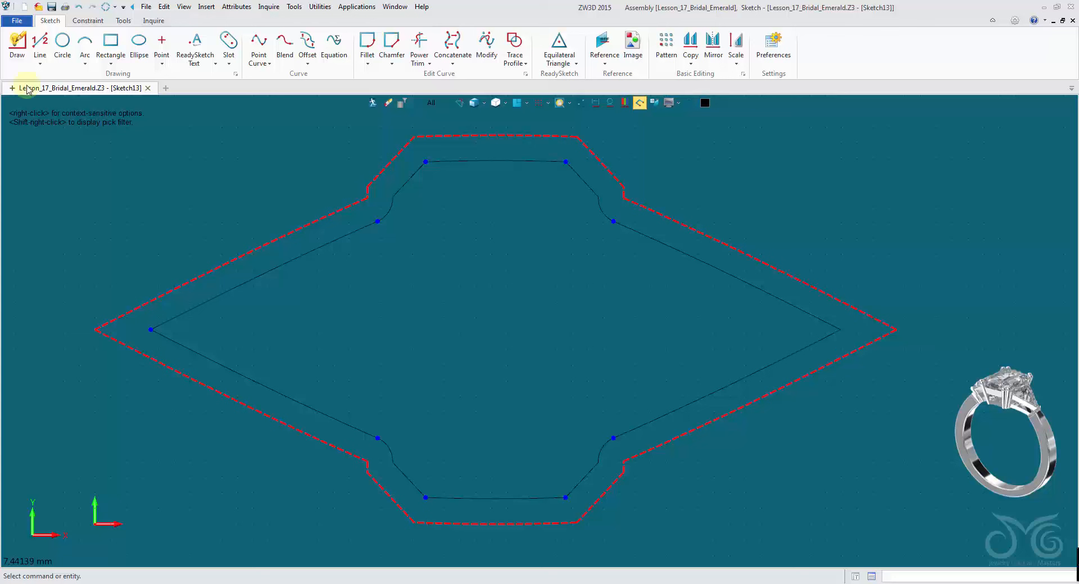
click(40, 45)
click(151, 330)
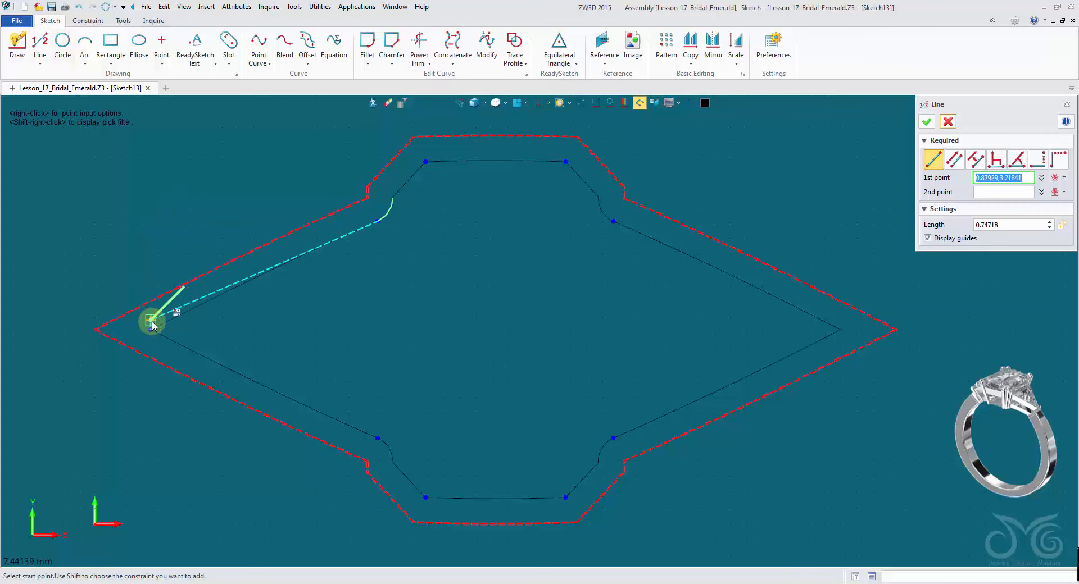
click(840, 329)
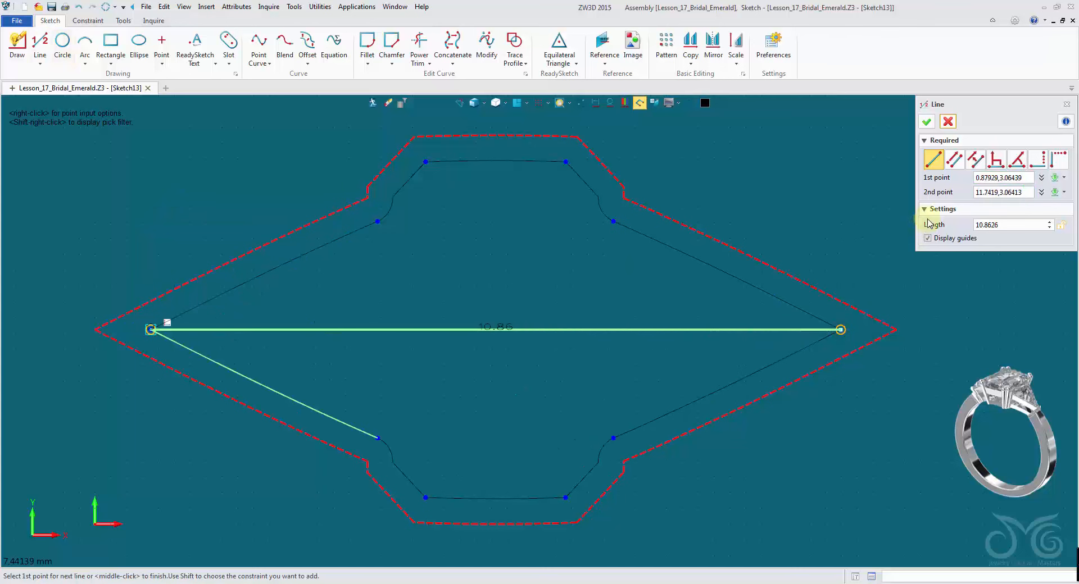
click(949, 122)
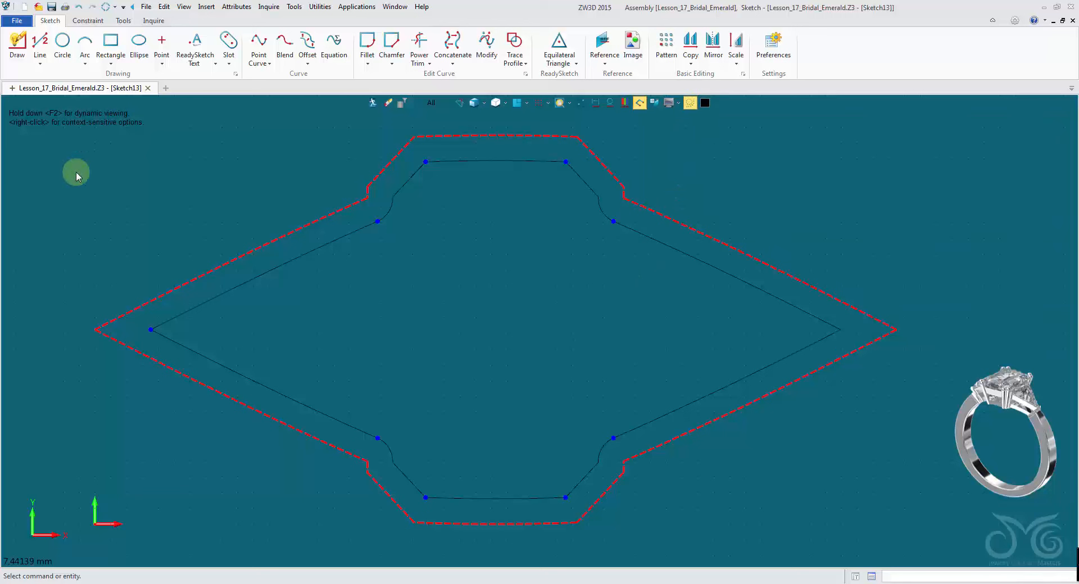
- Draw a horizontal line joining the left and right tips of the inner offset outline
click(40, 42)
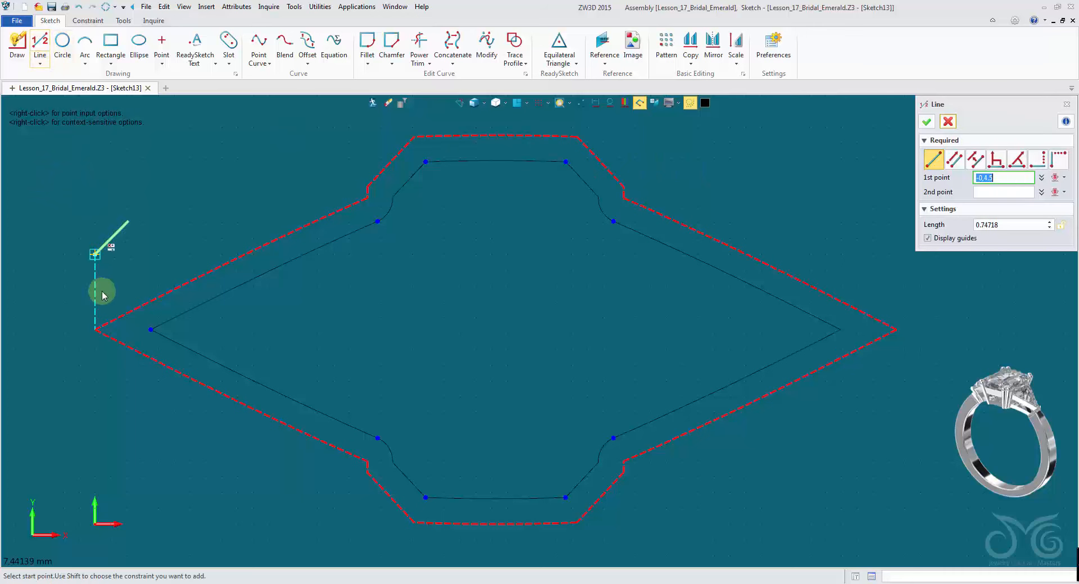
click(151, 330)
click(841, 330)
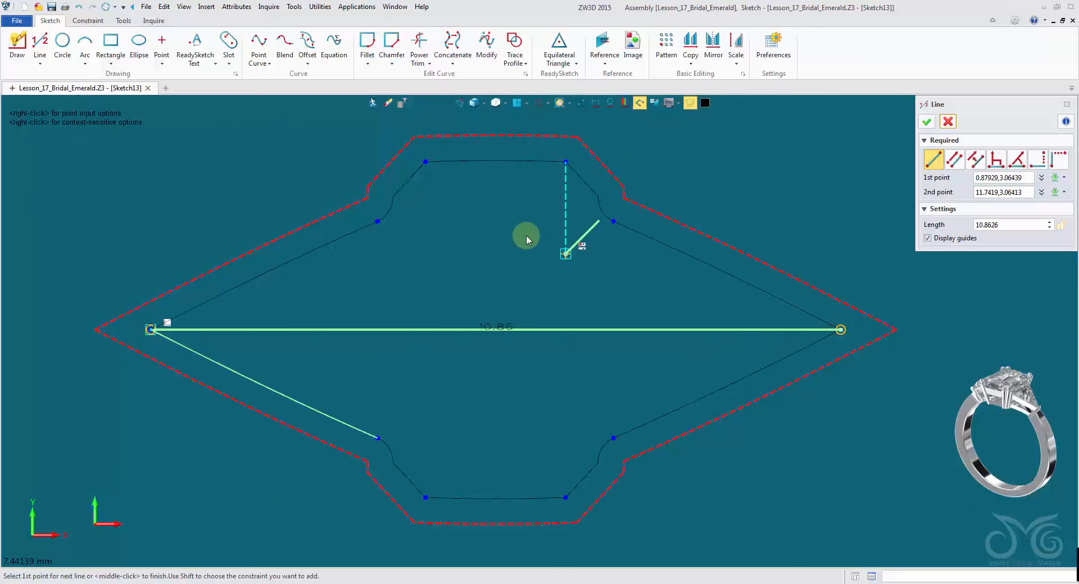
- Draw a vertical construction line from the midpoint of the inner outline's top edge down to its bottom edge
middle_click(504, 231)
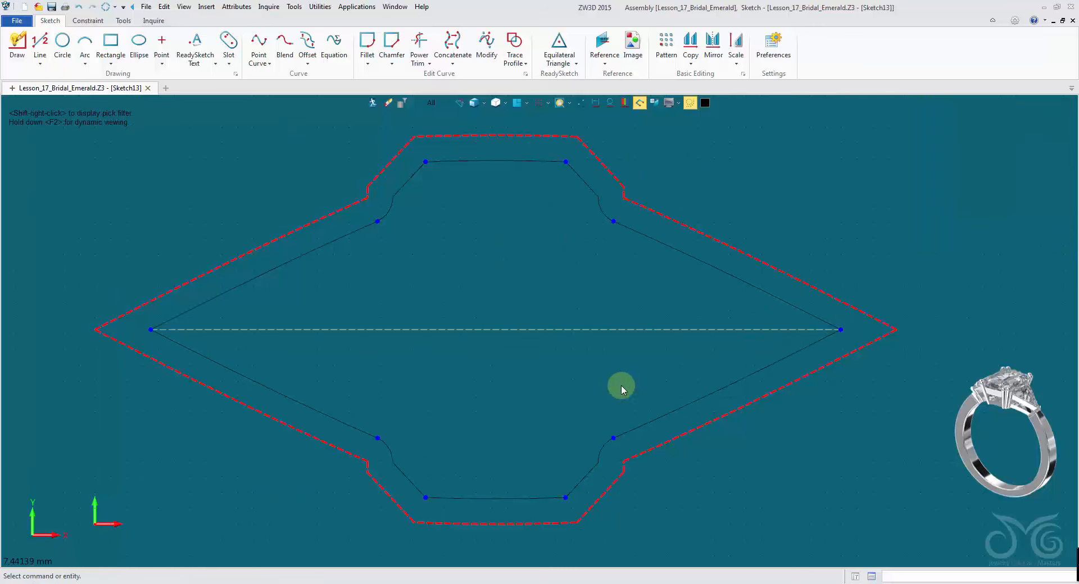
middle_click(507, 242)
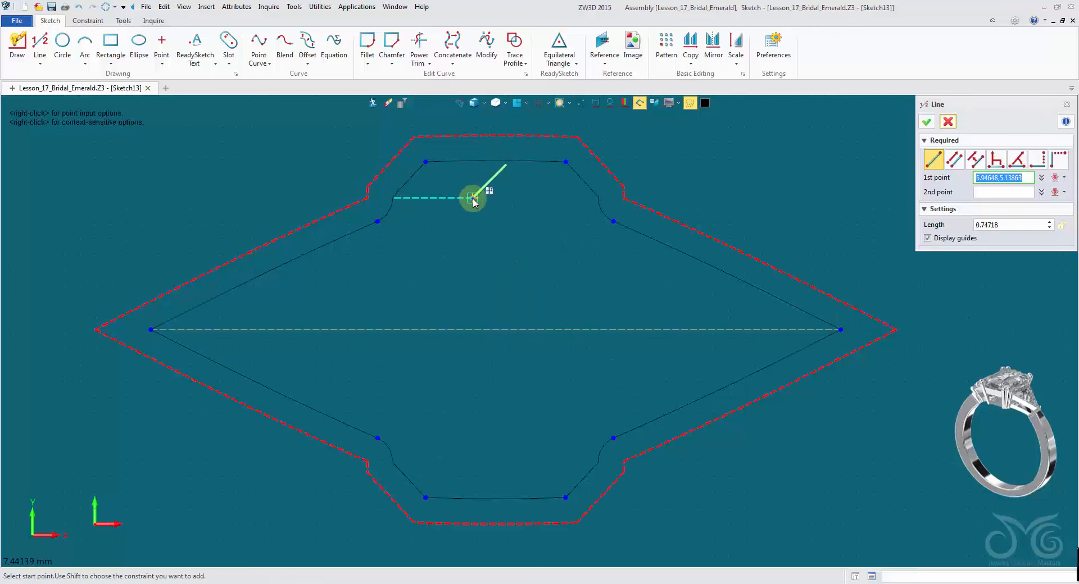
right_click(475, 200)
click(506, 274)
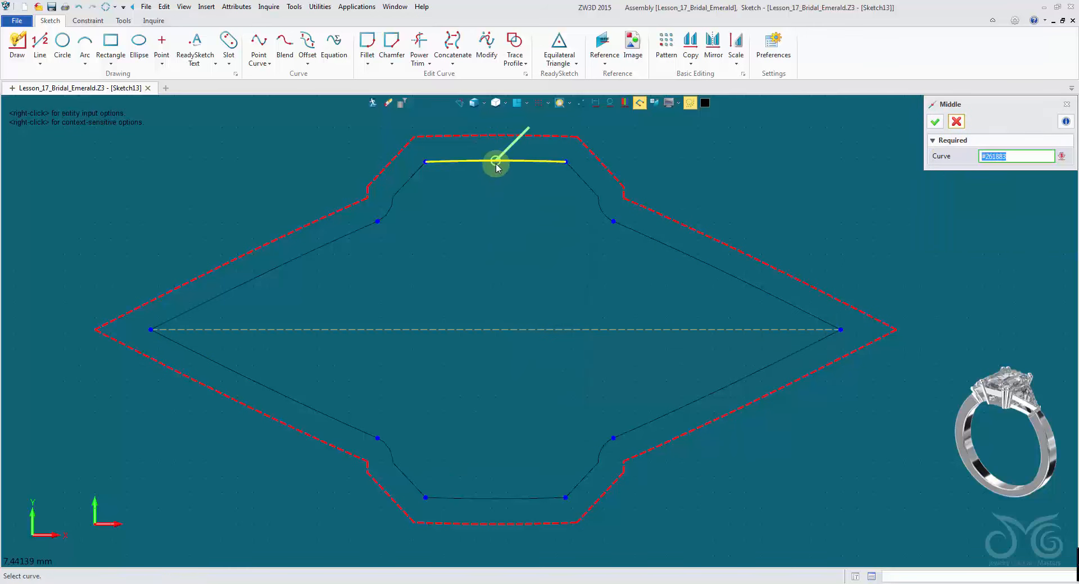
click(495, 162)
click(495, 499)
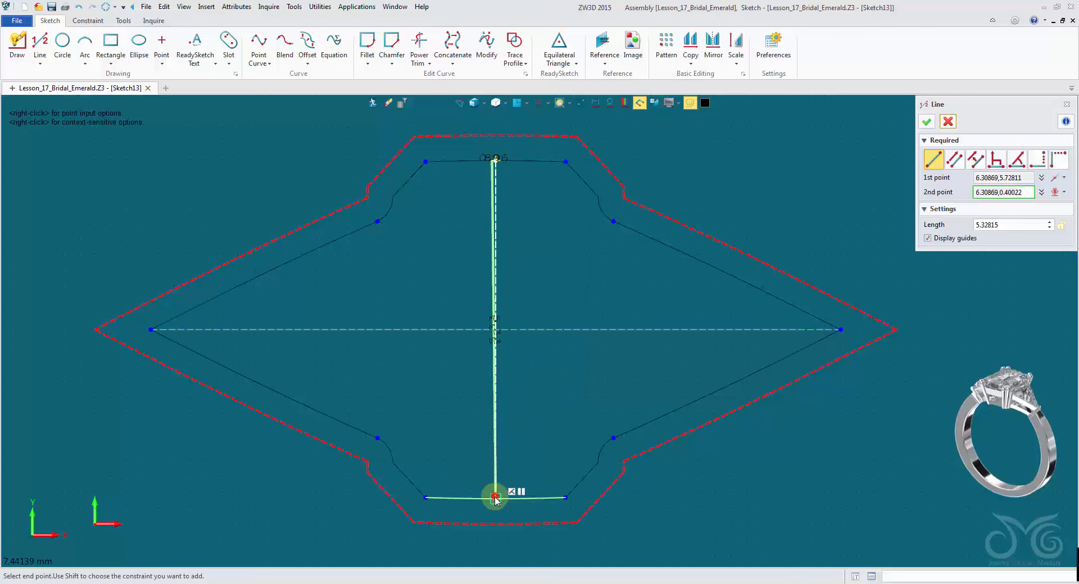
click(926, 122)
click(642, 103)
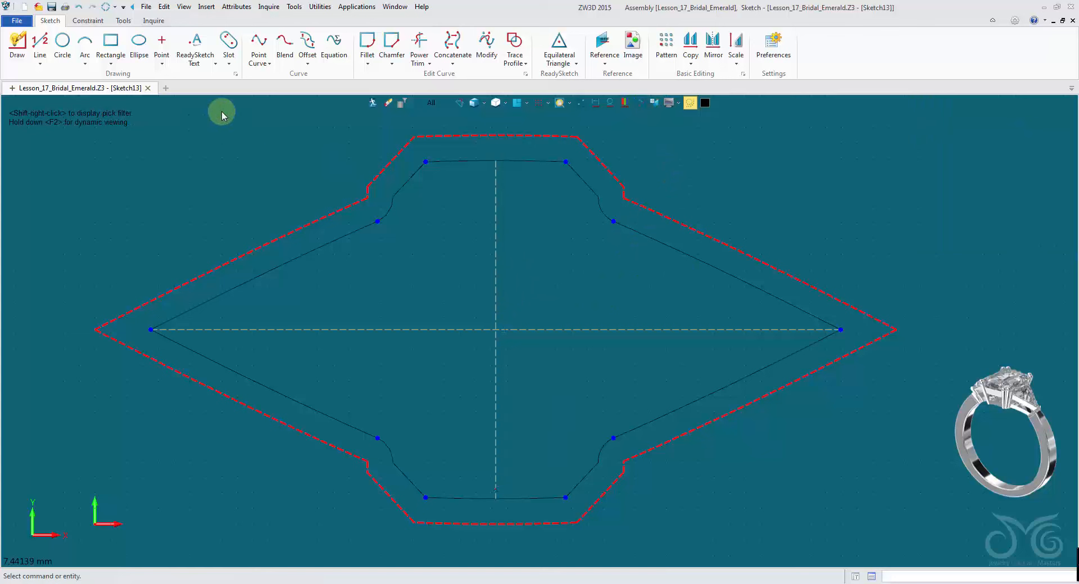
- Start a rectangle and set its width to 0.75
click(108, 50)
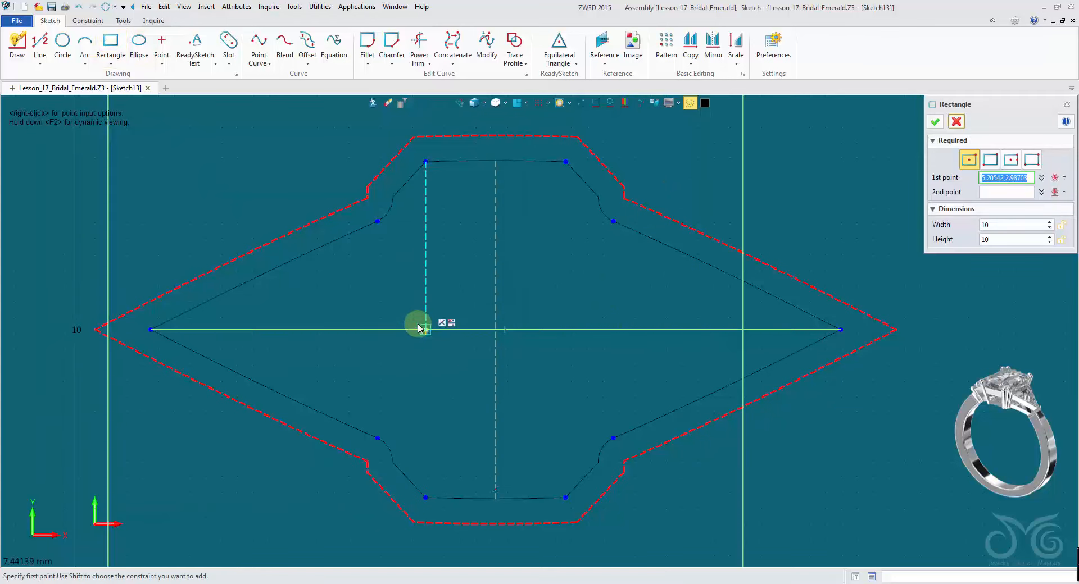
double_click(1006, 225)
text(0.75)
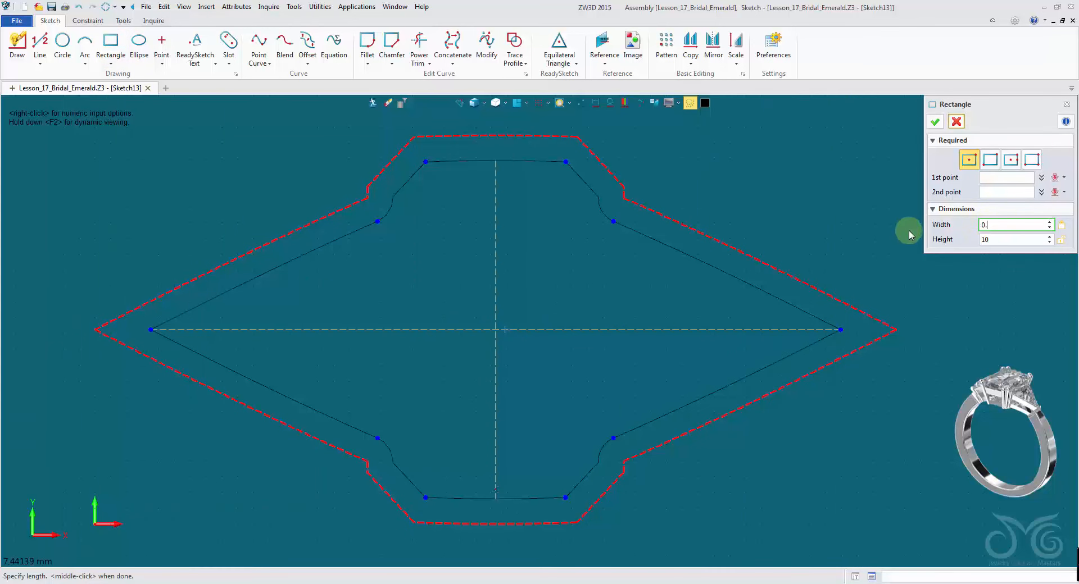
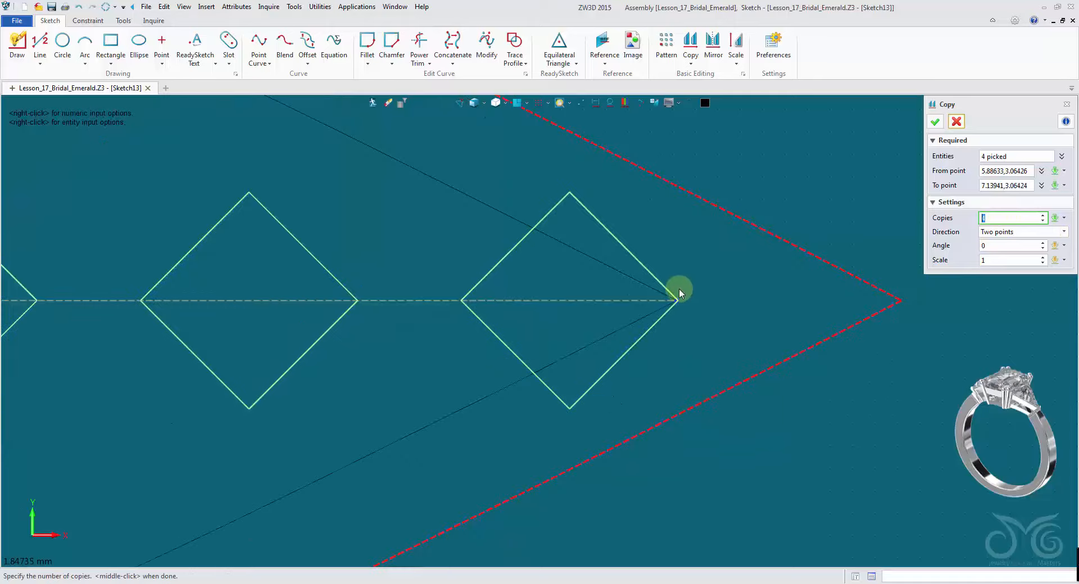
- Finish copying the diamond into a row of copies along the horizontal centreline
scroll(686, 306, down, 9)
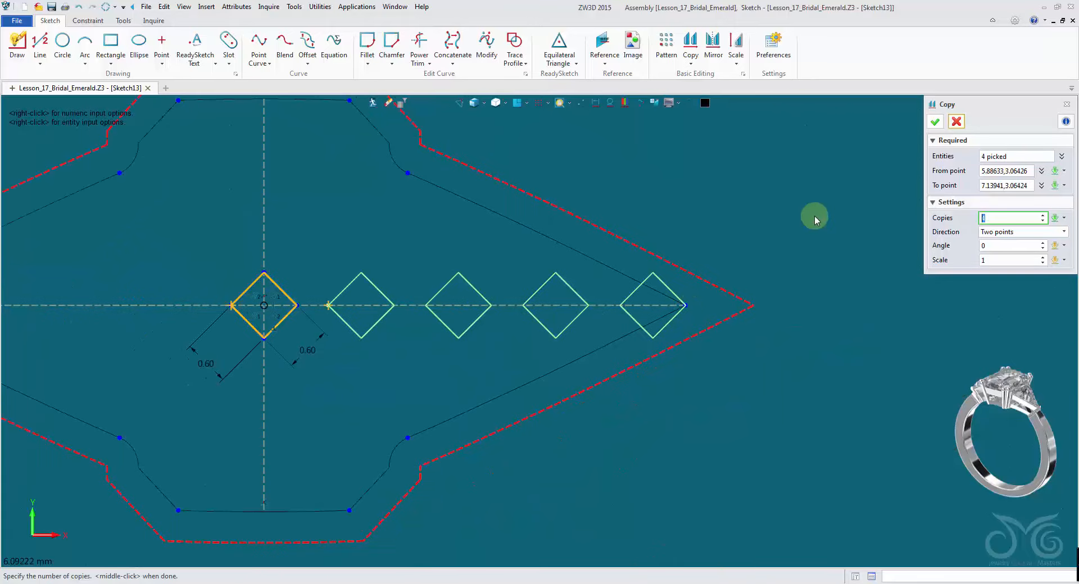
click(935, 122)
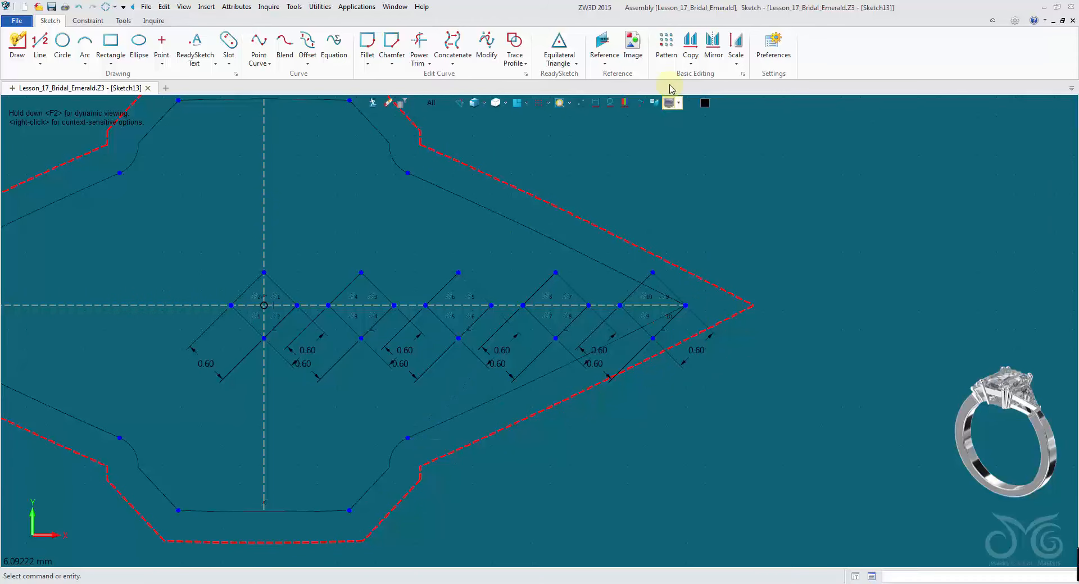
- Copy the row of four diamonds diagonally up and to the right to form an offset second row
click(702, 43)
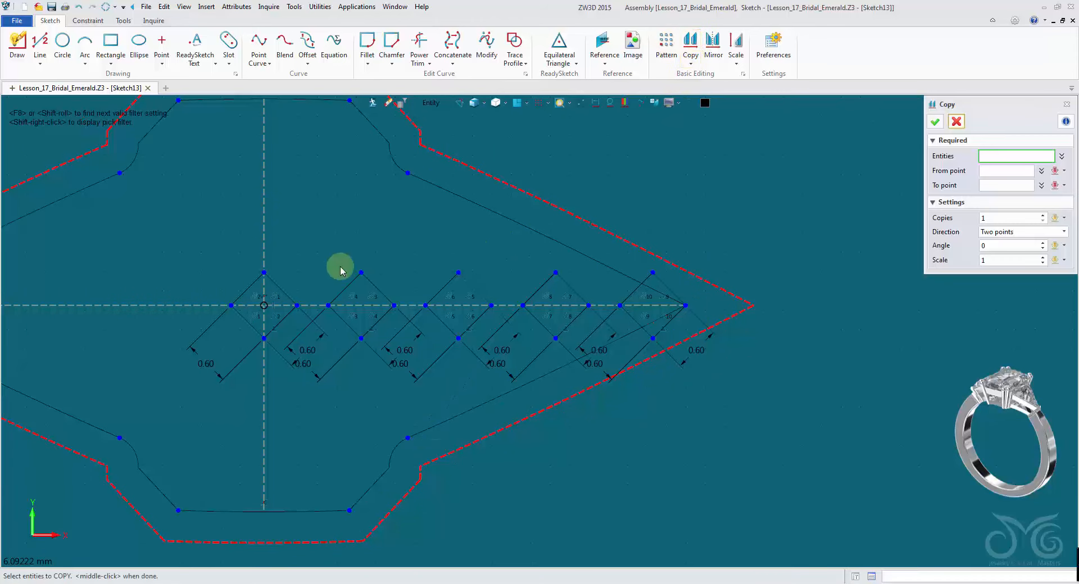
click(273, 283)
click(348, 285)
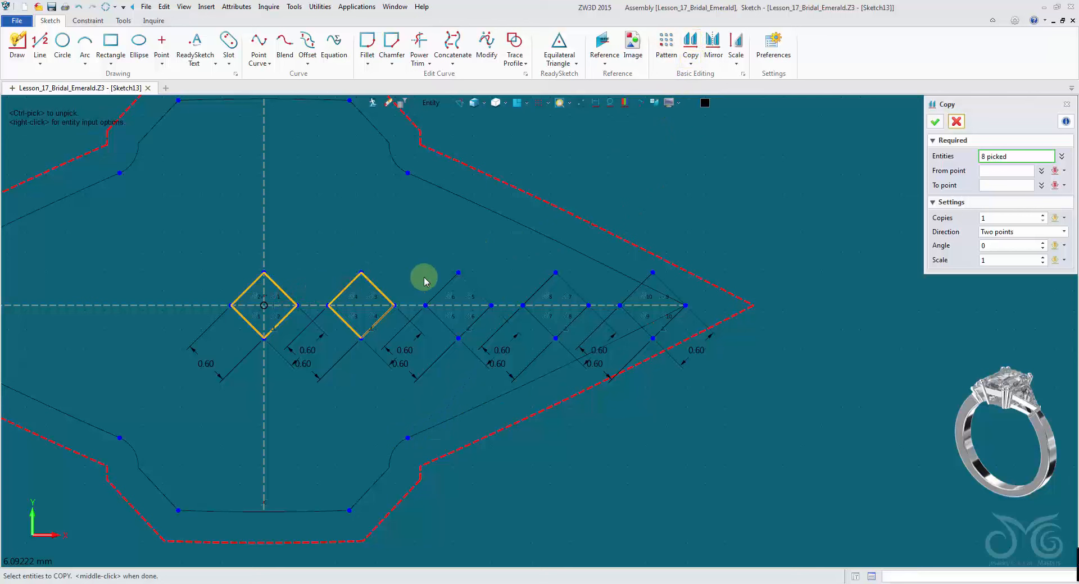
click(445, 285)
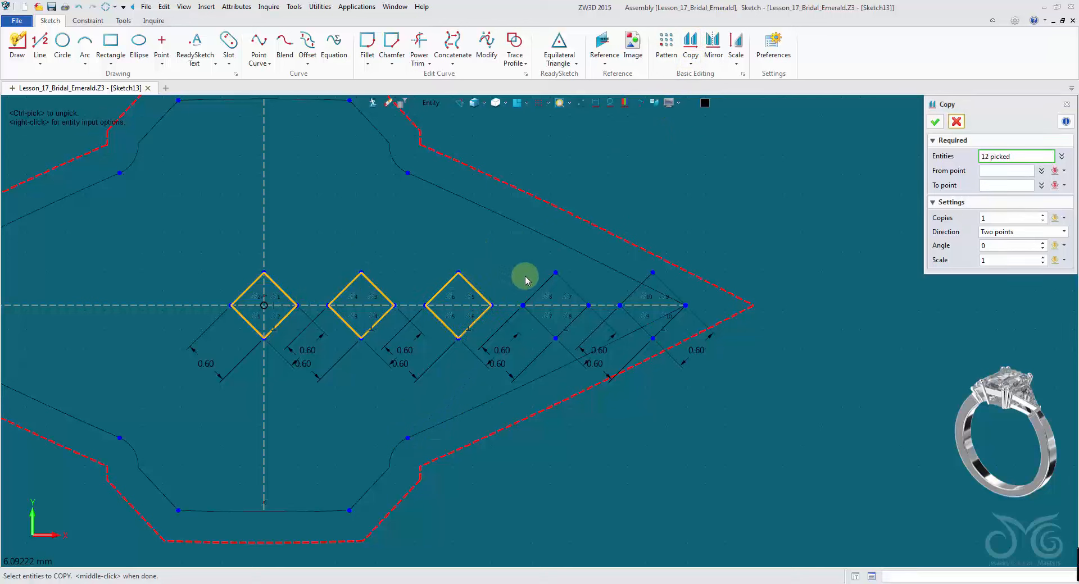
click(536, 289)
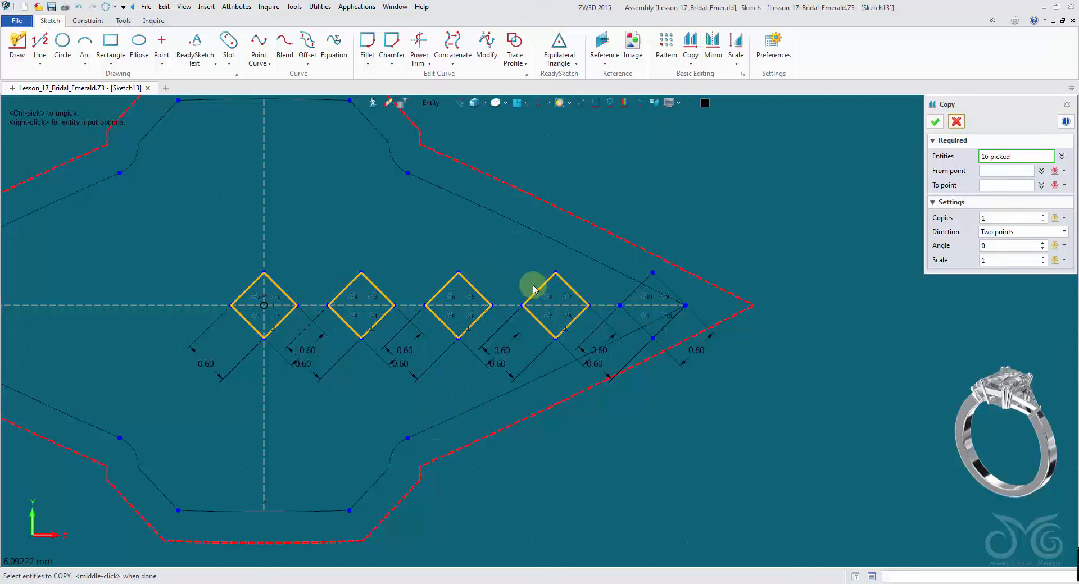
click(982, 170)
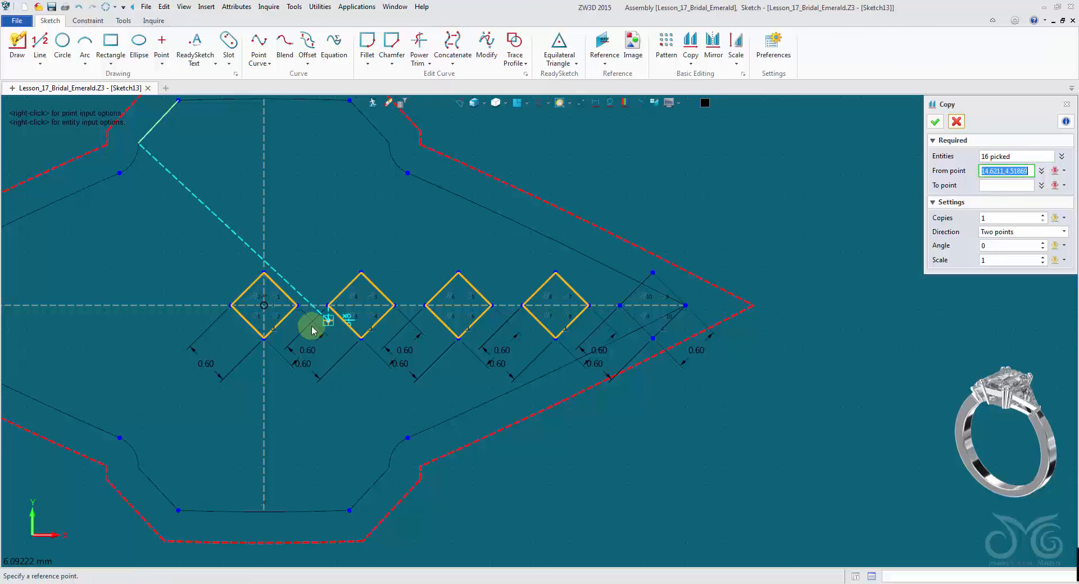
click(265, 338)
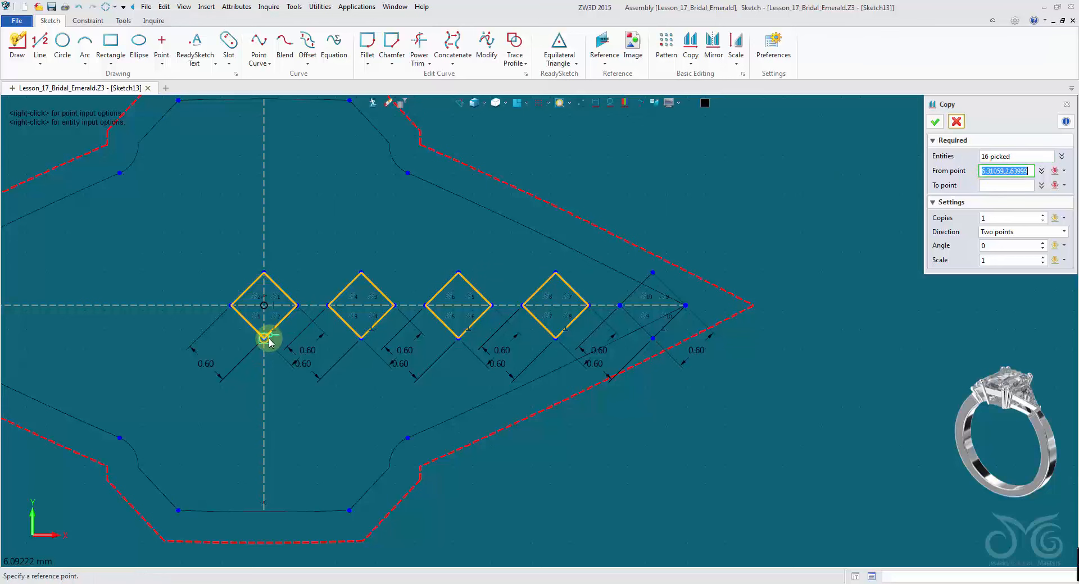
click(312, 289)
click(935, 122)
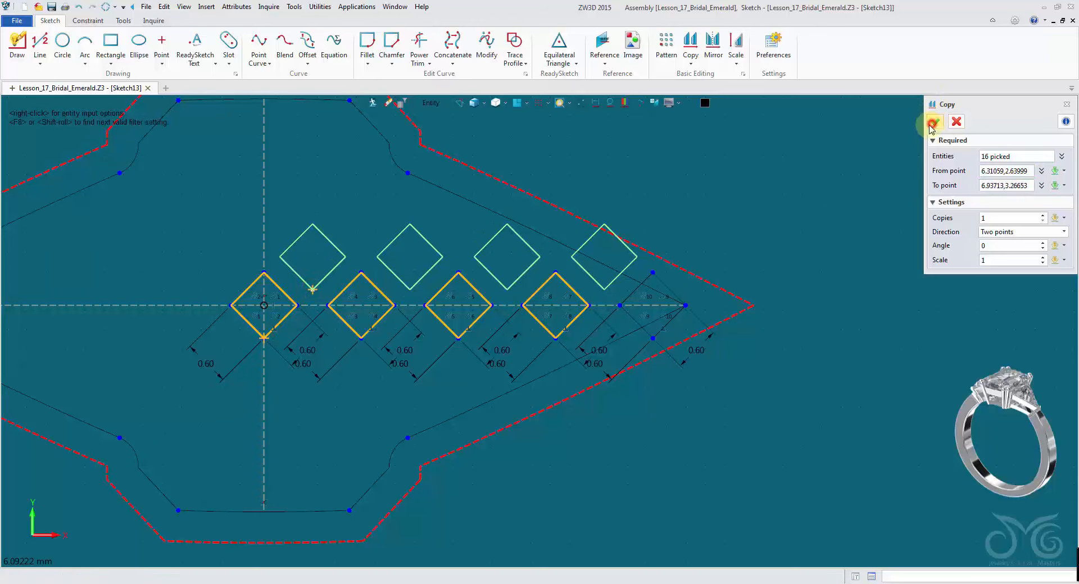
- Copy both diamond rows straight upward by one diamond height, making 2 copies
middle_click(822, 161)
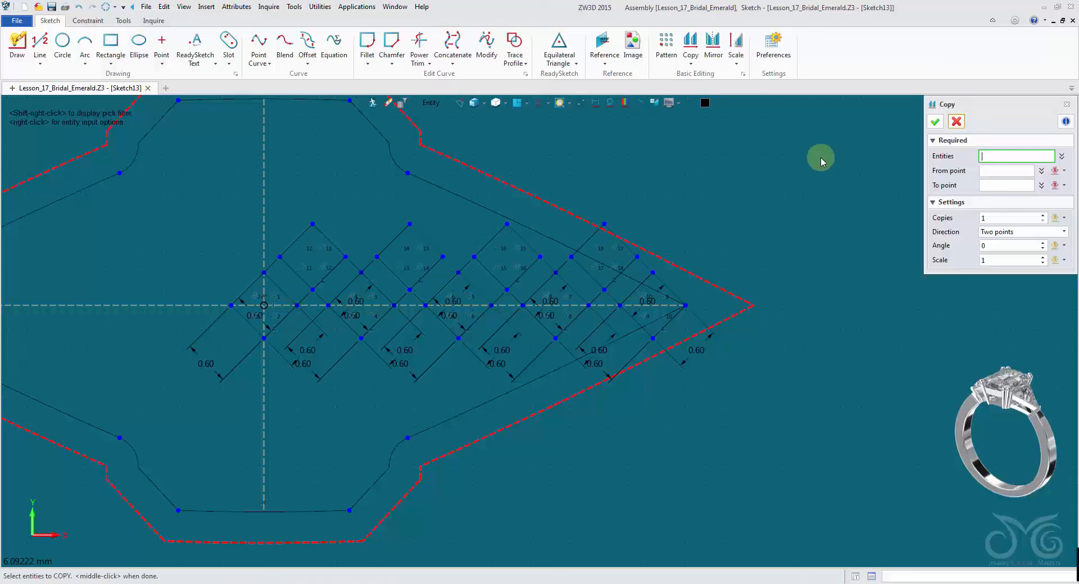
click(281, 293)
click(296, 273)
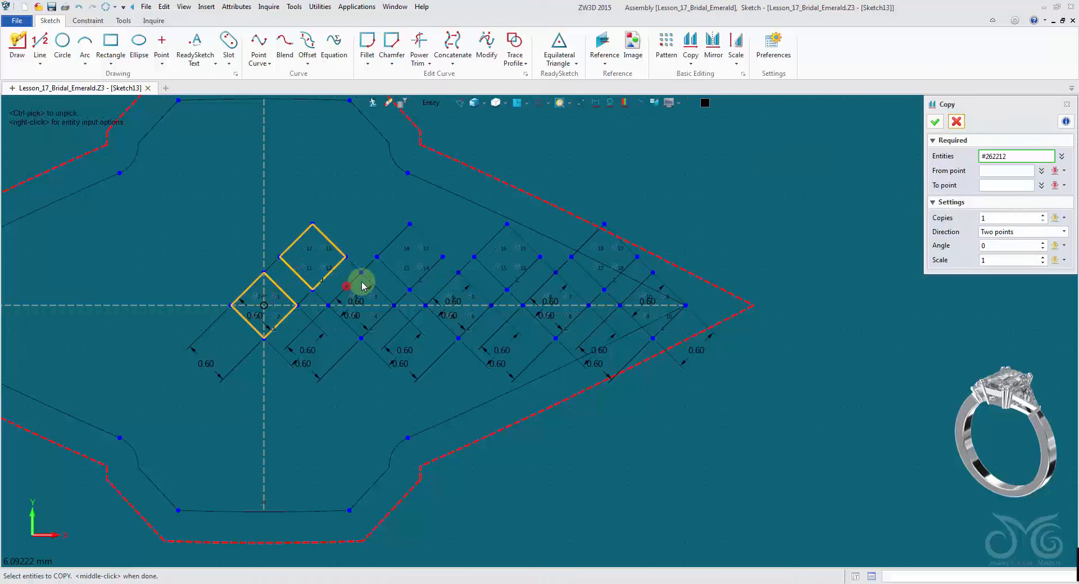
click(353, 280)
click(396, 275)
click(451, 289)
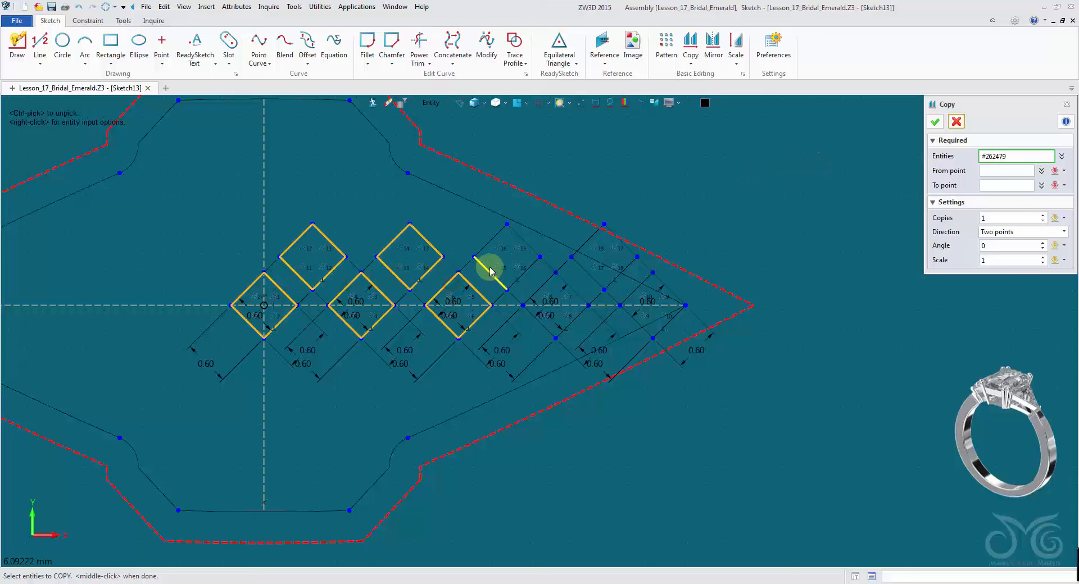
click(492, 275)
click(541, 288)
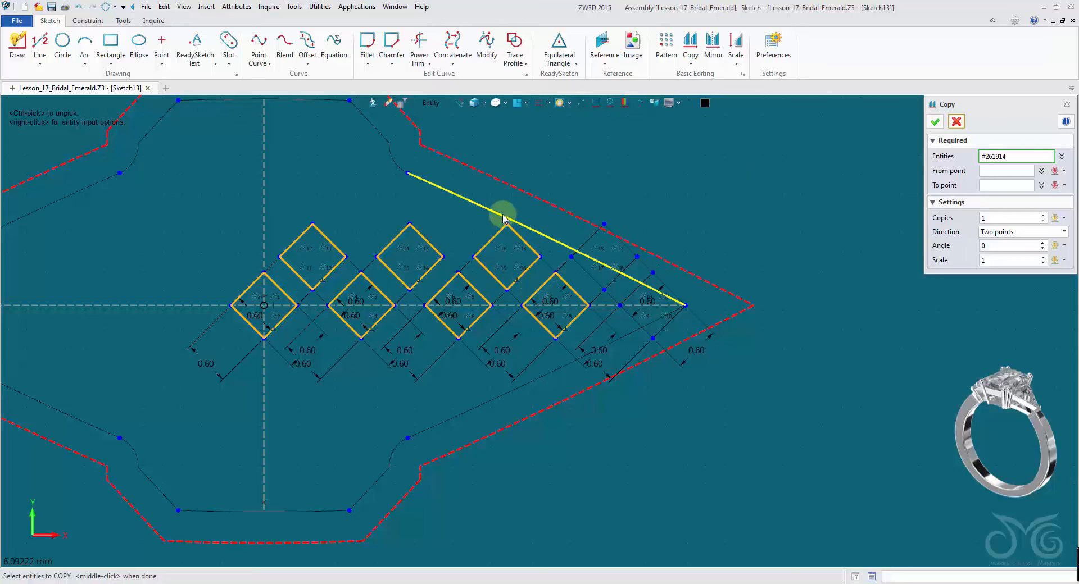
right_drag(501, 217, 696, 289)
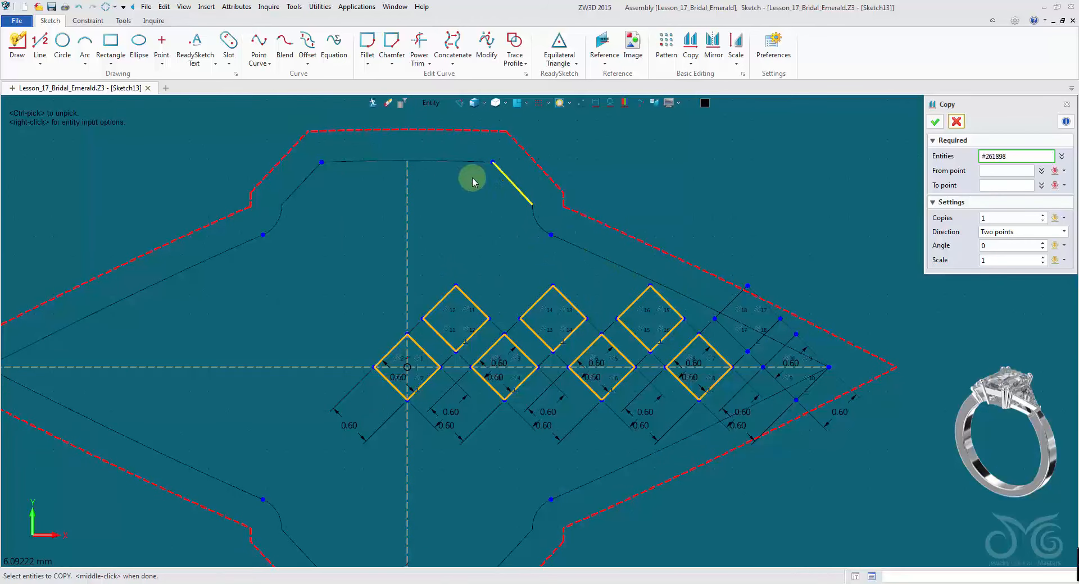
click(1000, 174)
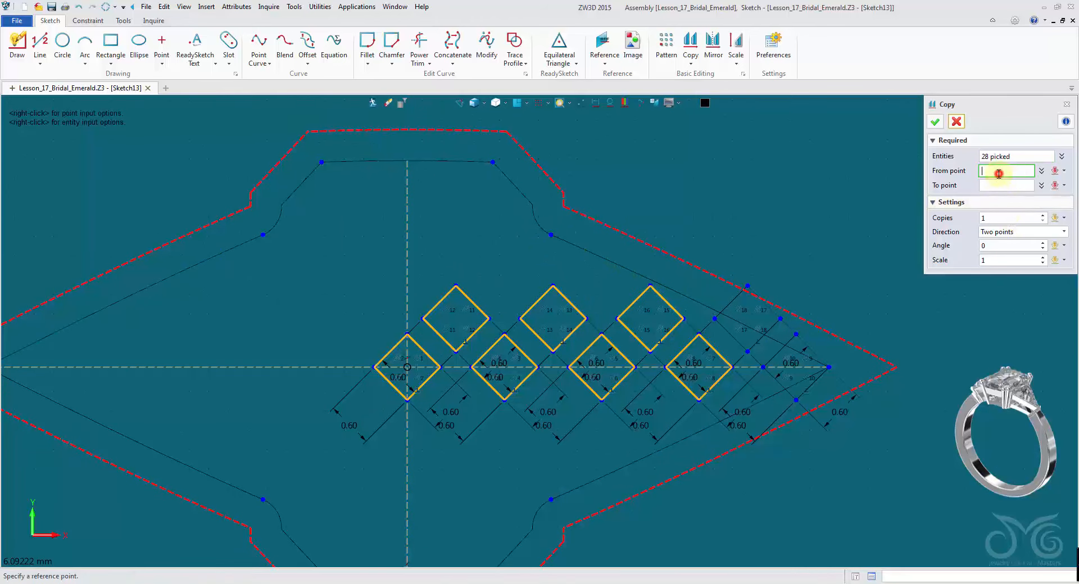
click(407, 400)
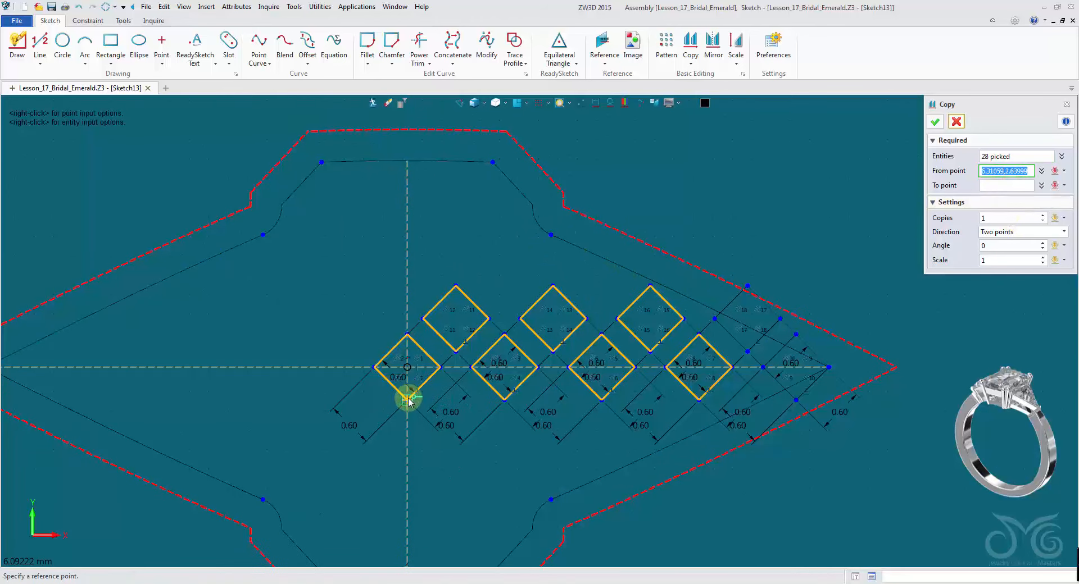
click(503, 400)
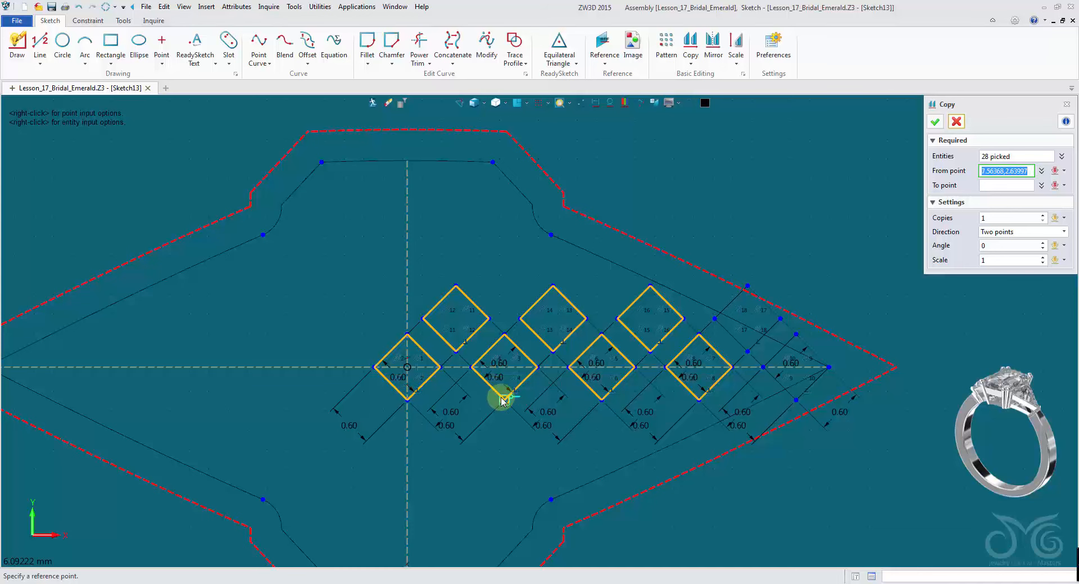
click(503, 399)
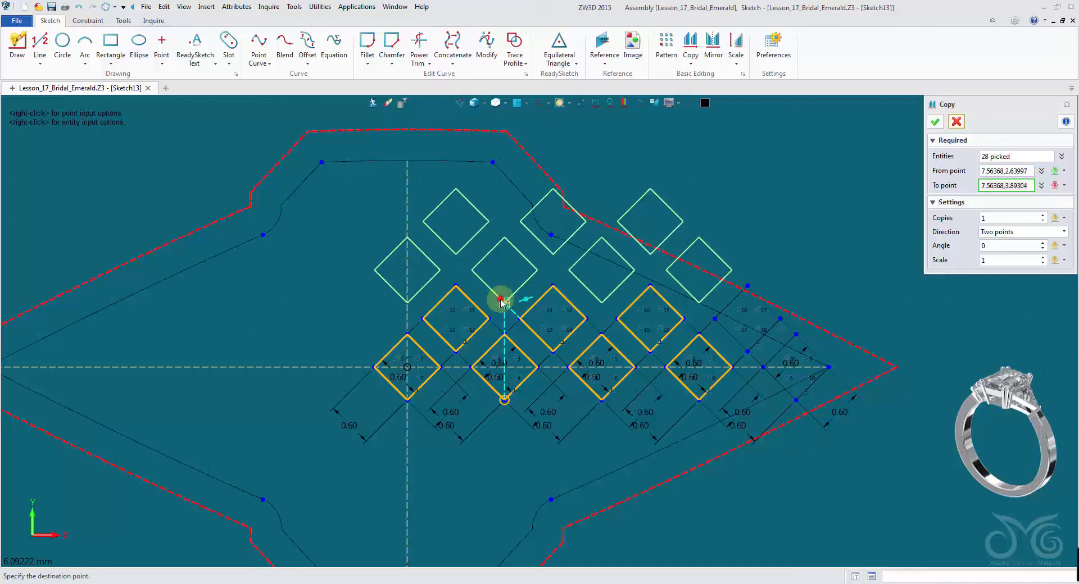
click(503, 302)
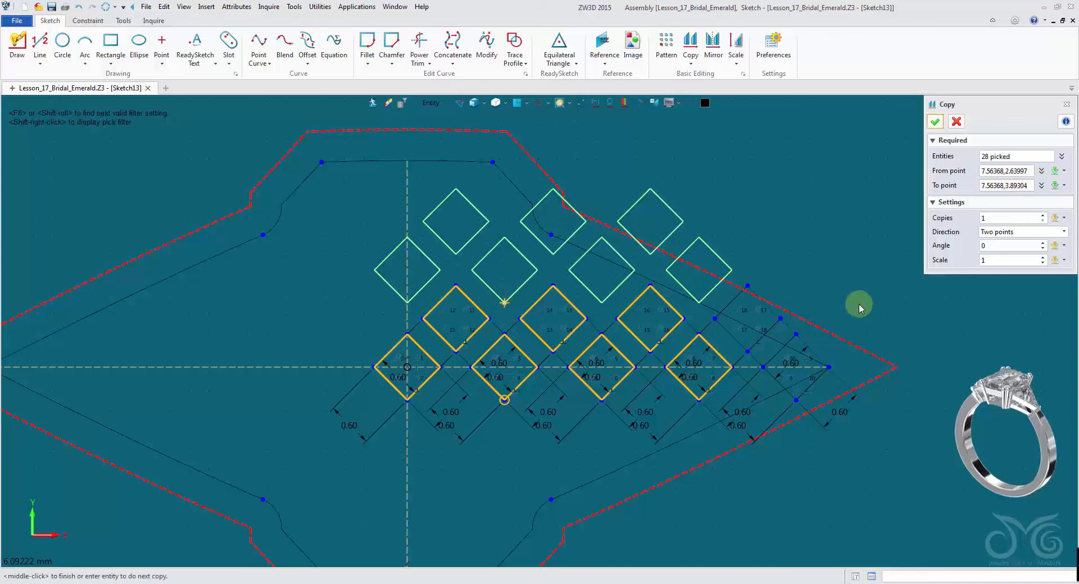
click(1006, 219)
text(2)
key(Return)
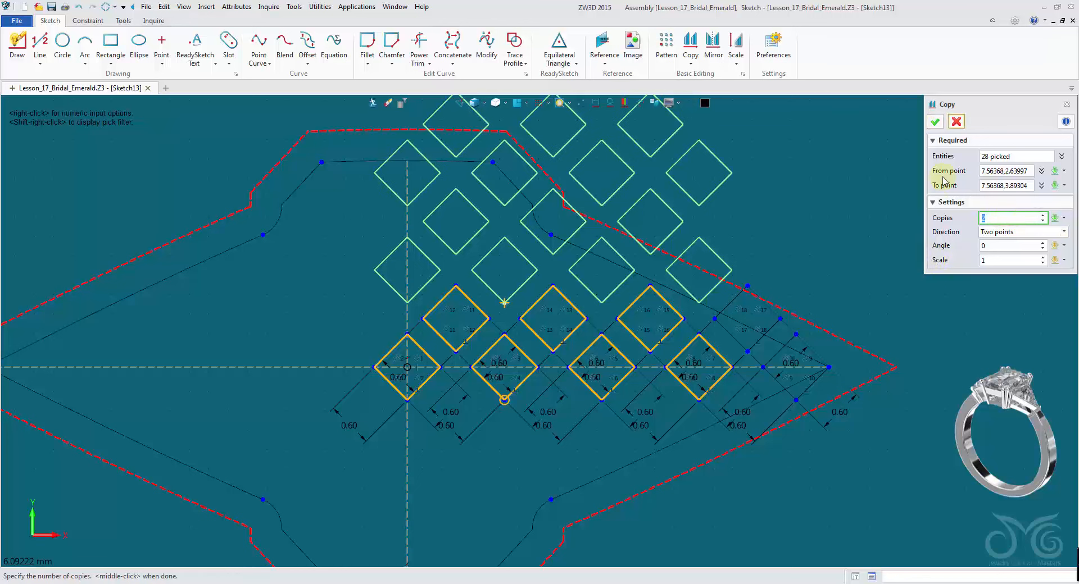
click(936, 122)
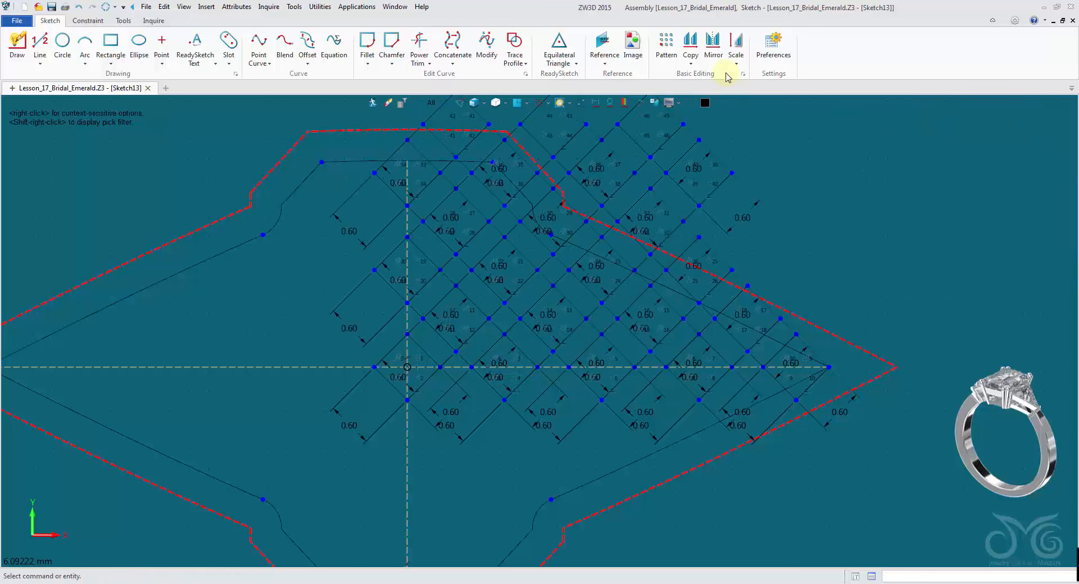
- Hide the dimension and constraint display to view the diamond grid clearly
scroll(739, 184, down, 5)
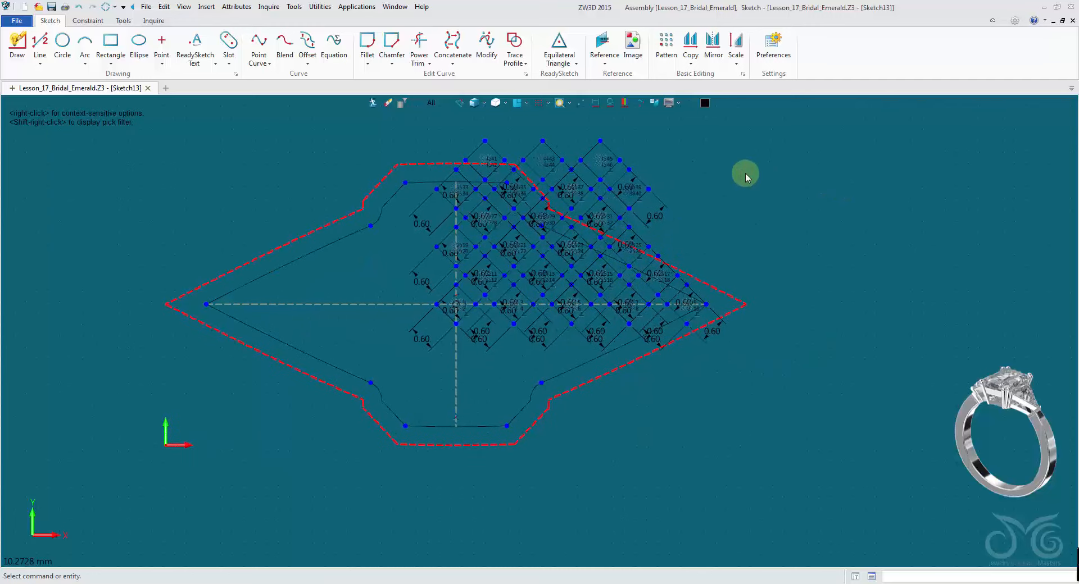
scroll(735, 190, up, 2)
scroll(798, 207, up, 1)
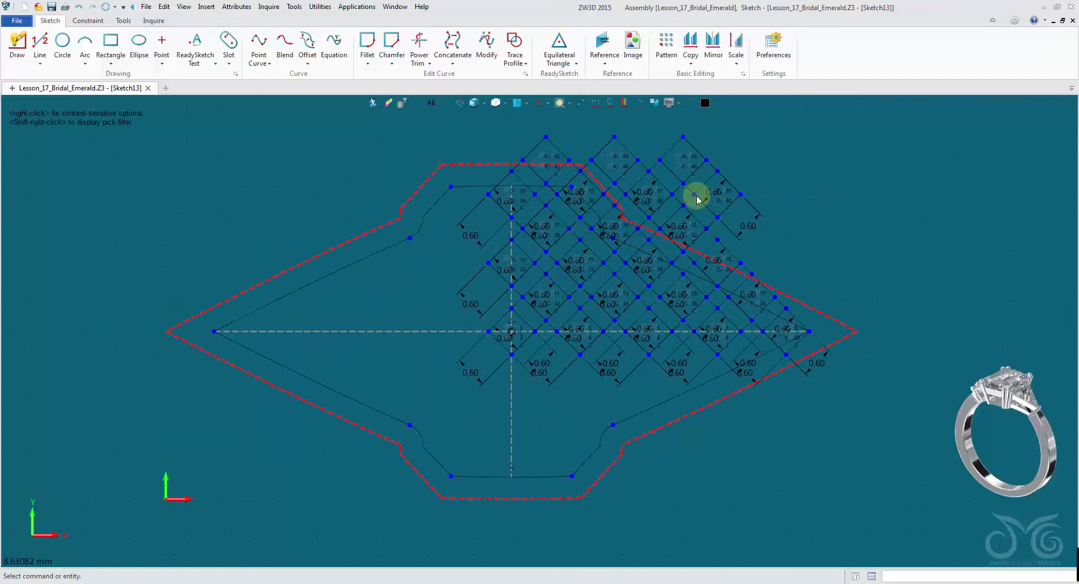
click(656, 352)
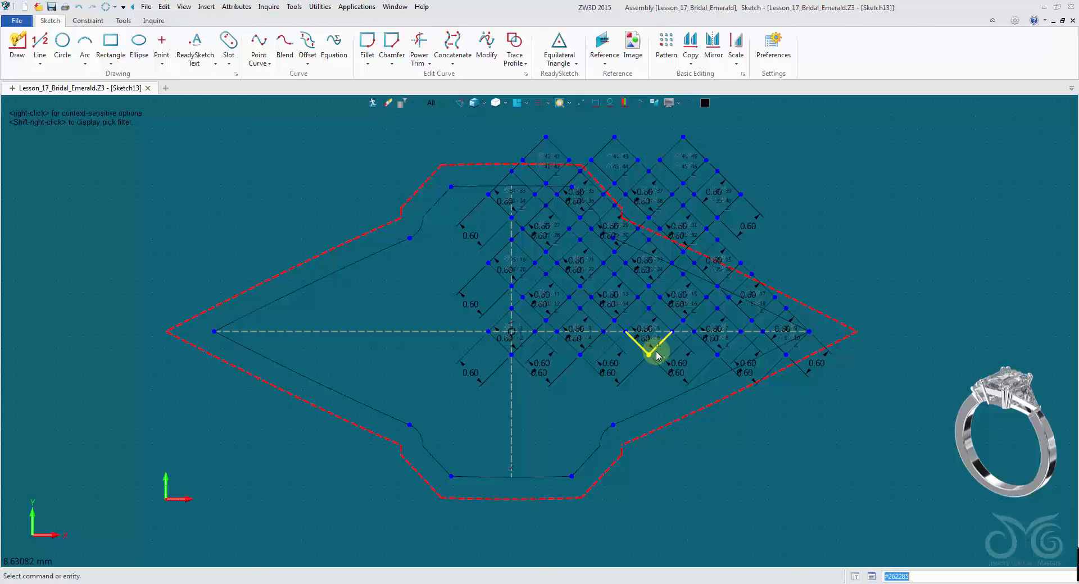
click(595, 103)
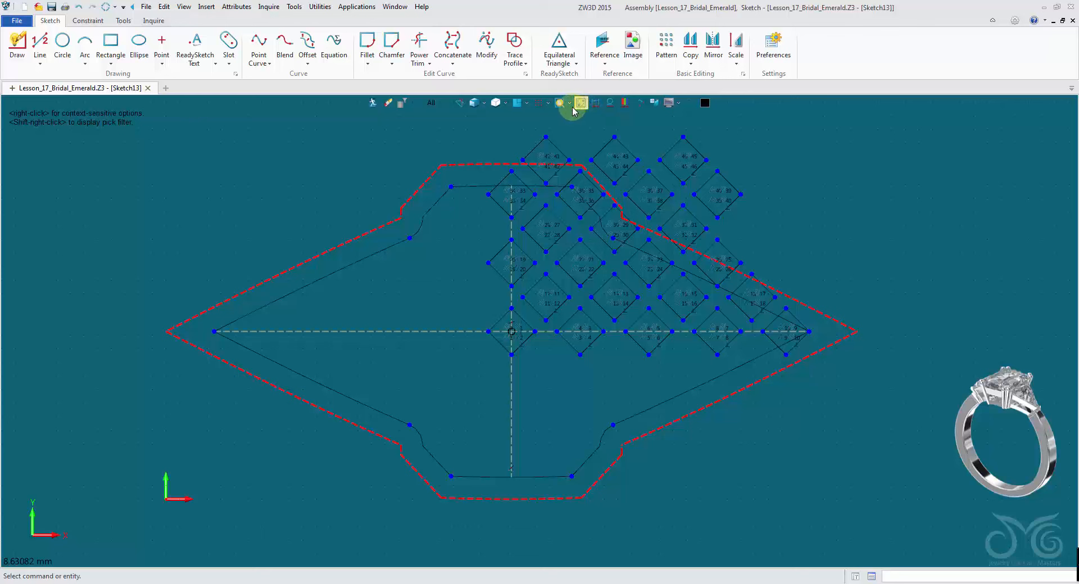
click(610, 103)
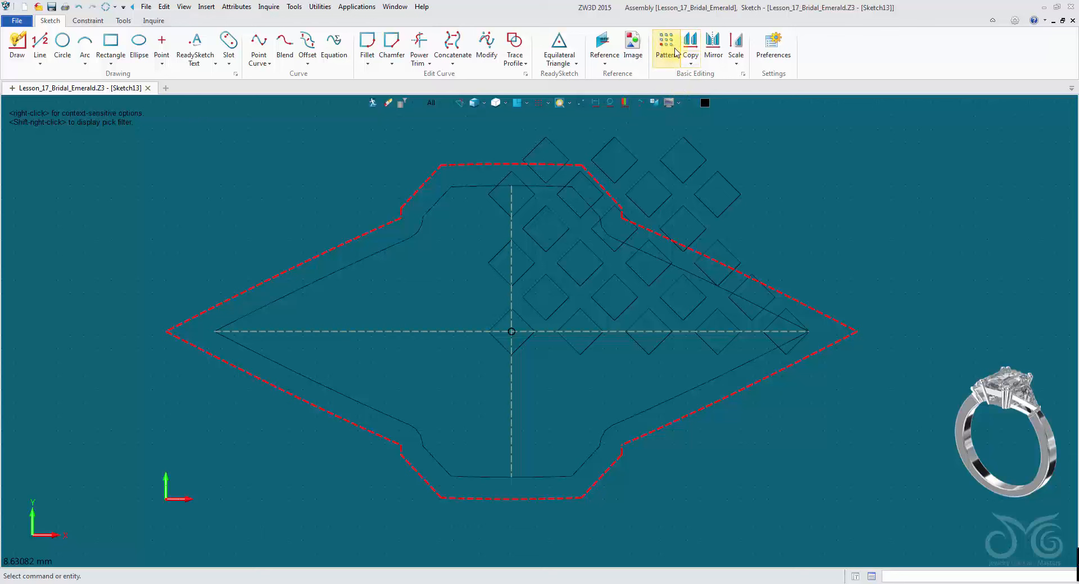
- Mirror the diamonds lying inside the right half of the outline across the vertical construction line, keeping the originals
click(714, 44)
click(605, 276)
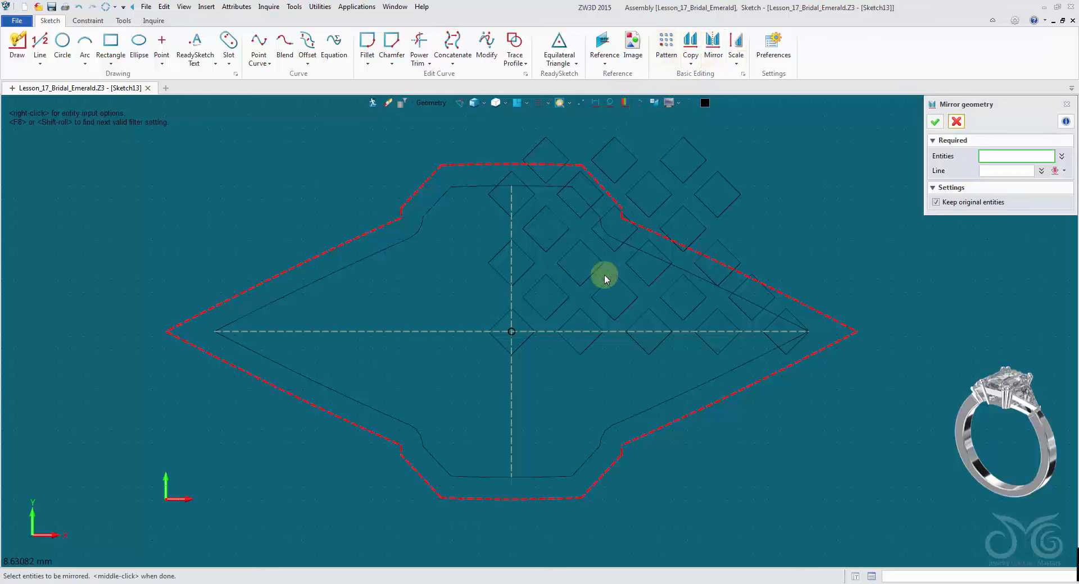
click(537, 310)
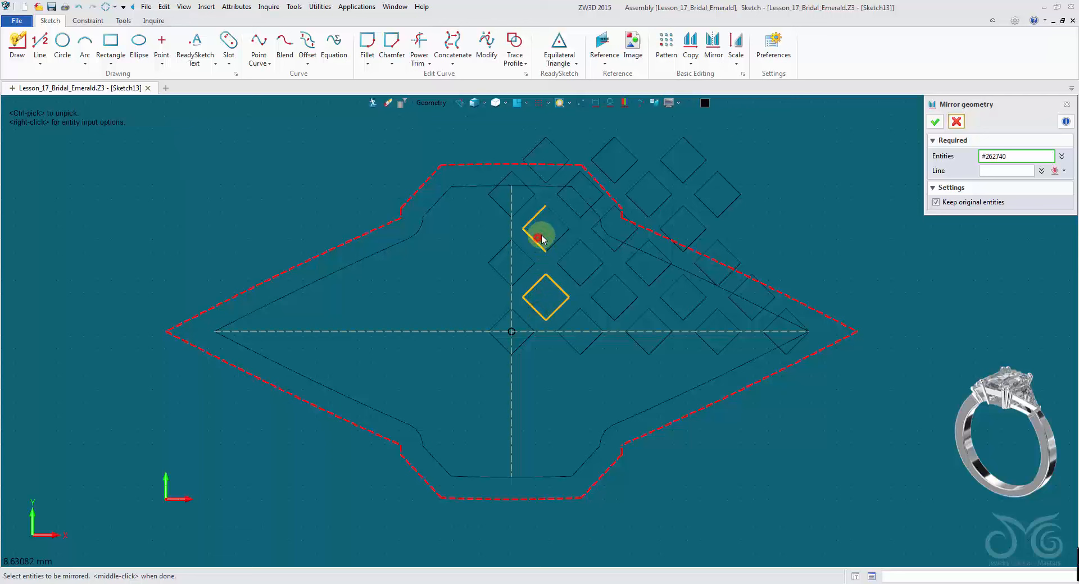
click(541, 238)
click(569, 207)
click(598, 239)
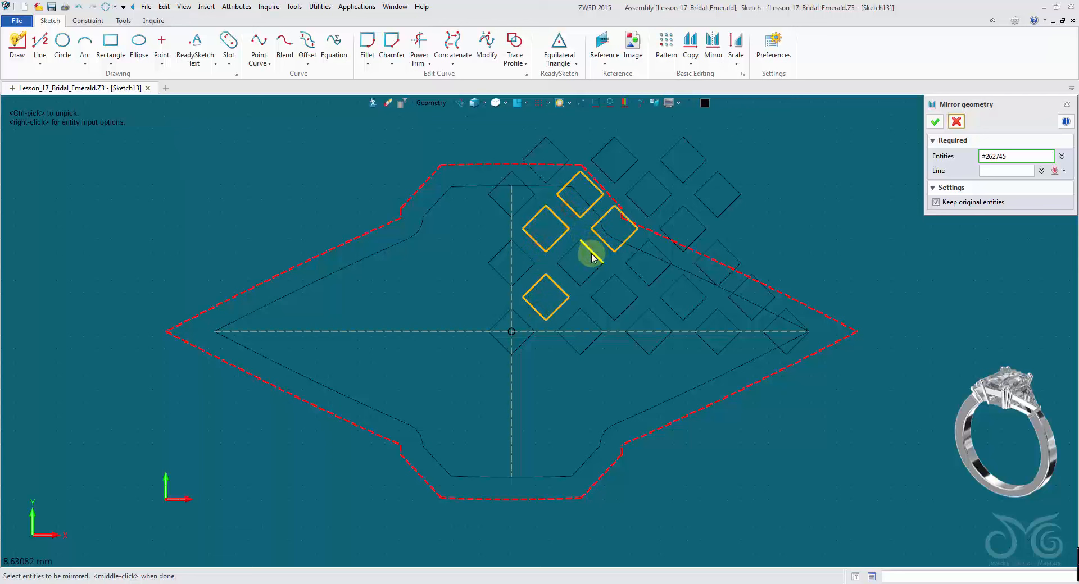
click(592, 256)
click(630, 269)
click(628, 288)
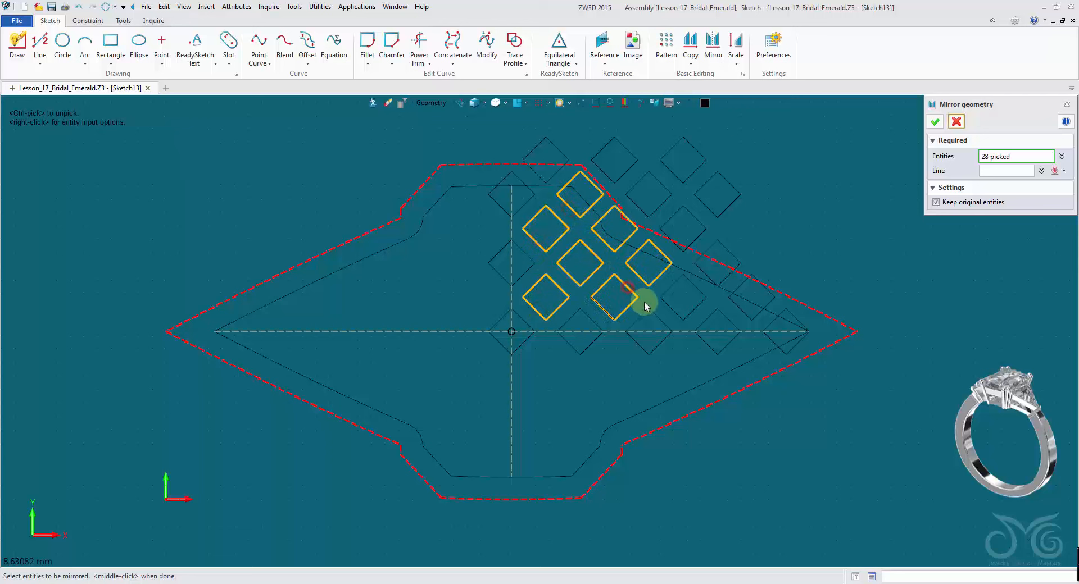
click(650, 309)
click(581, 320)
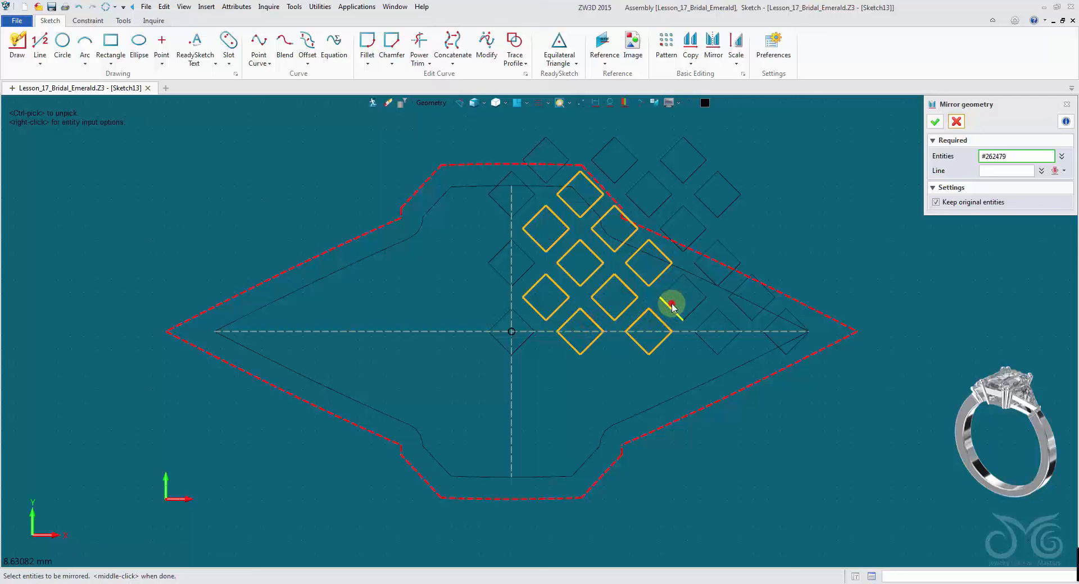
click(672, 306)
click(742, 286)
click(729, 318)
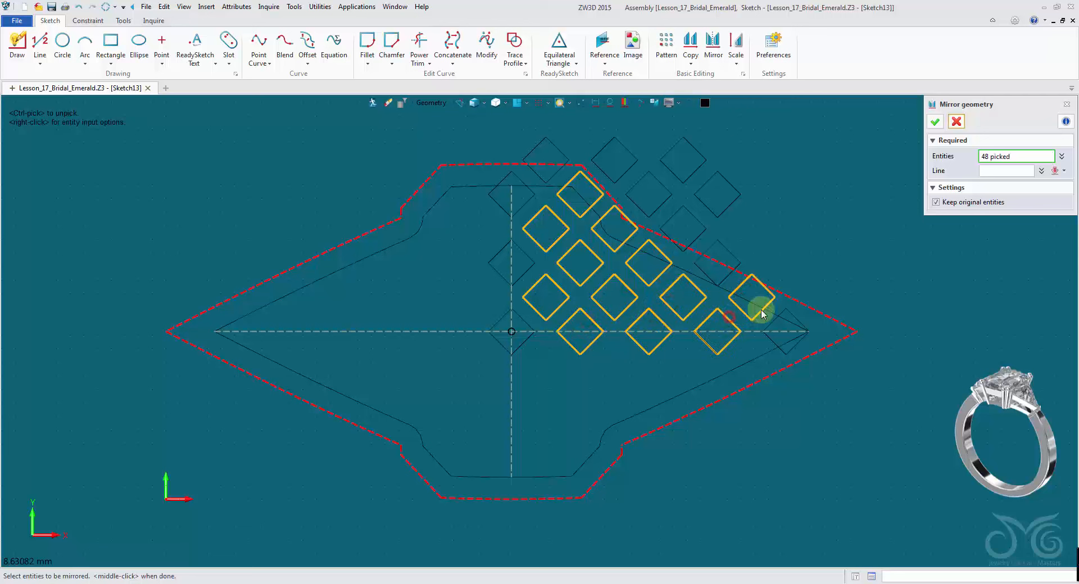
click(775, 324)
click(775, 324)
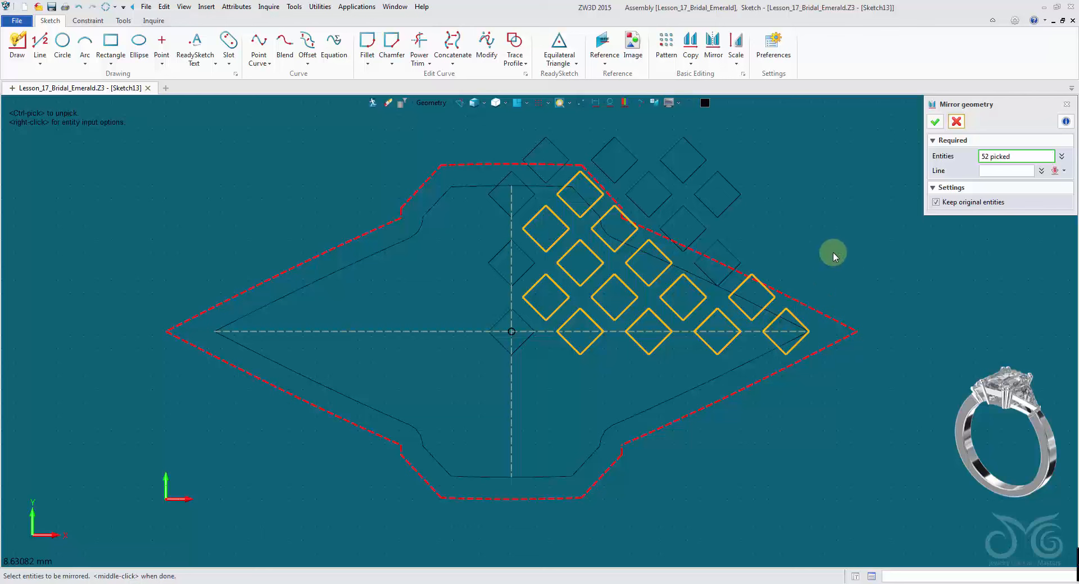
click(1010, 171)
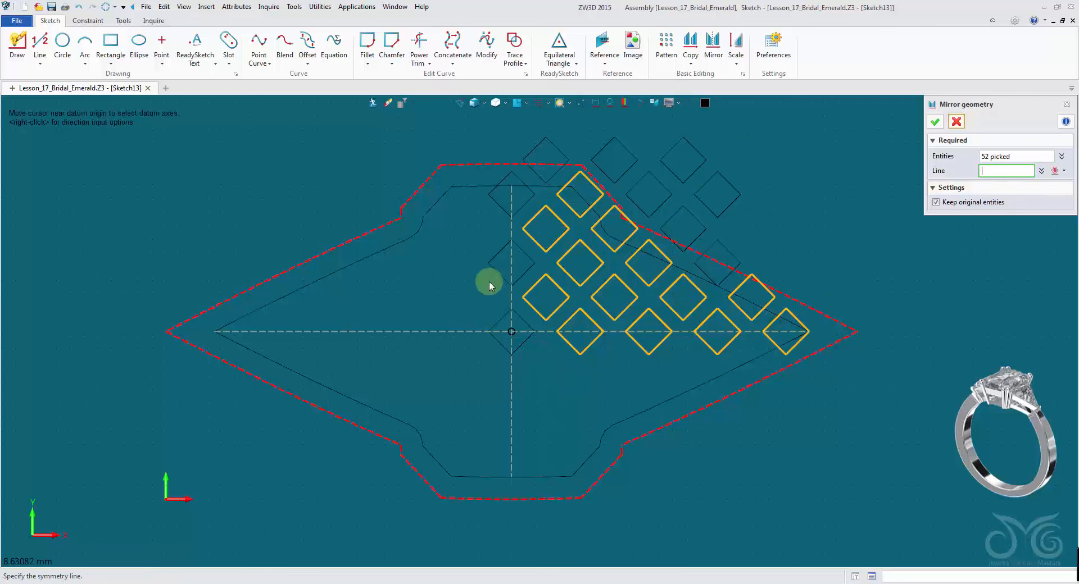
click(512, 305)
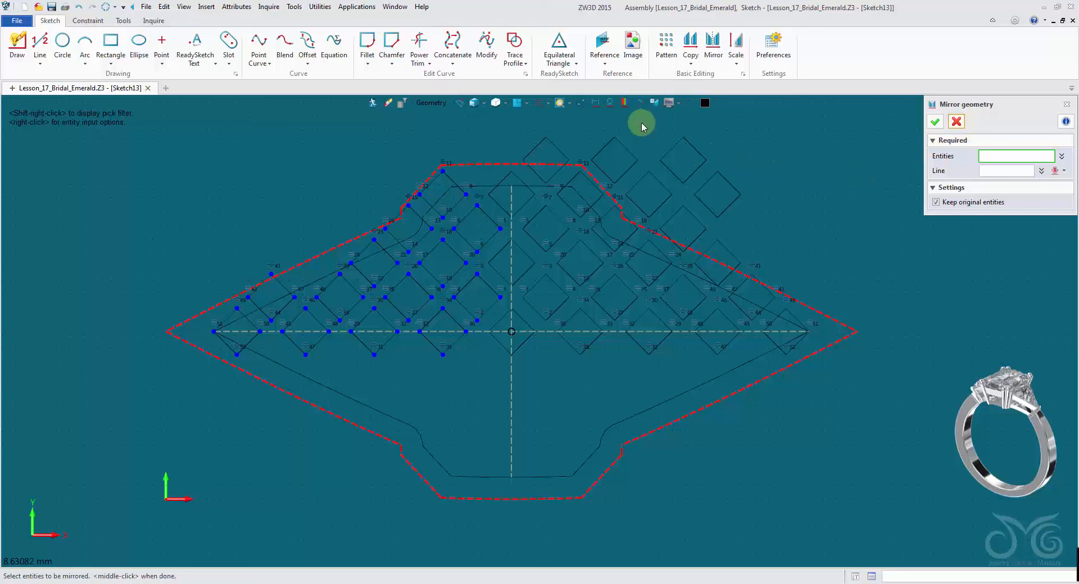
- Mirror all diamonds in the upper half of the outline across the horizontal construction line, keeping the originals
click(611, 108)
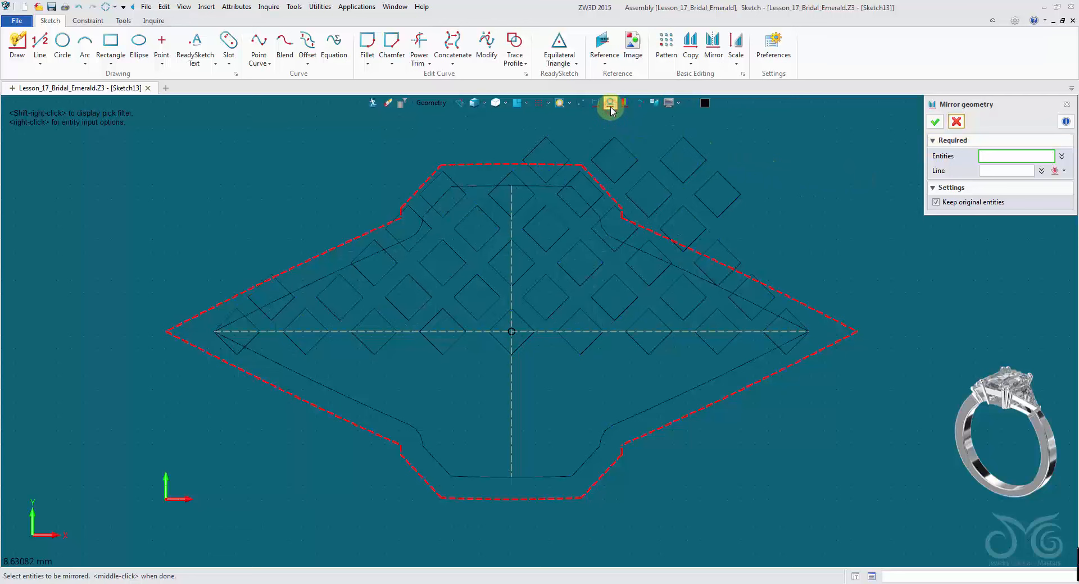
click(626, 139)
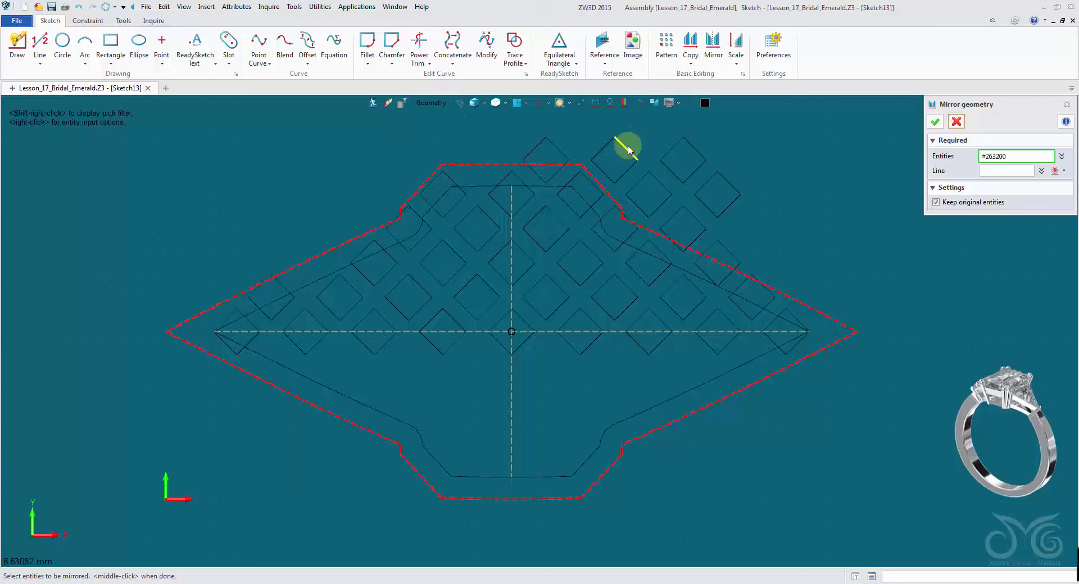
click(488, 290)
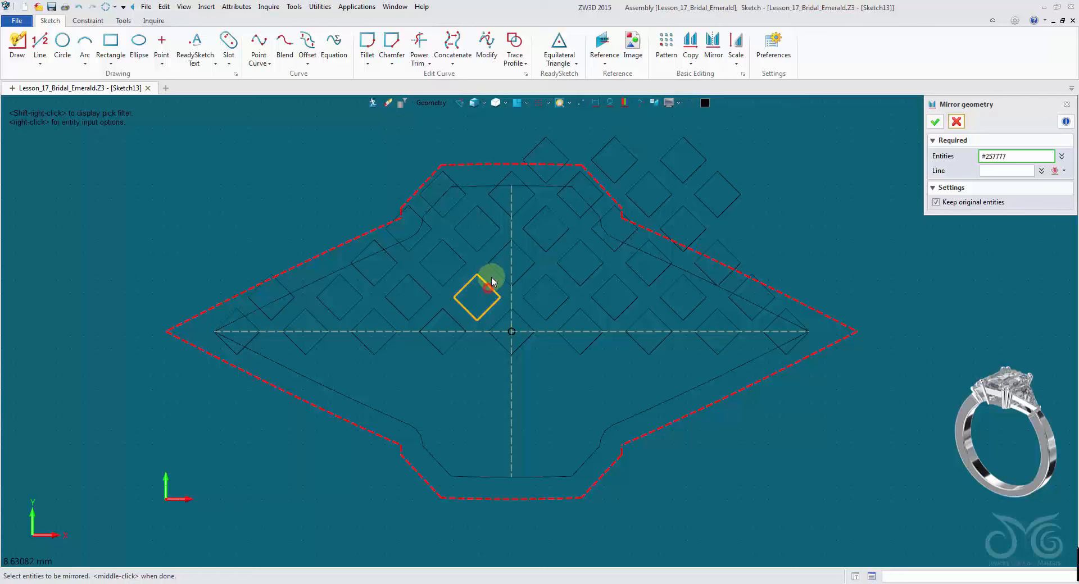
click(494, 269)
click(485, 245)
click(456, 255)
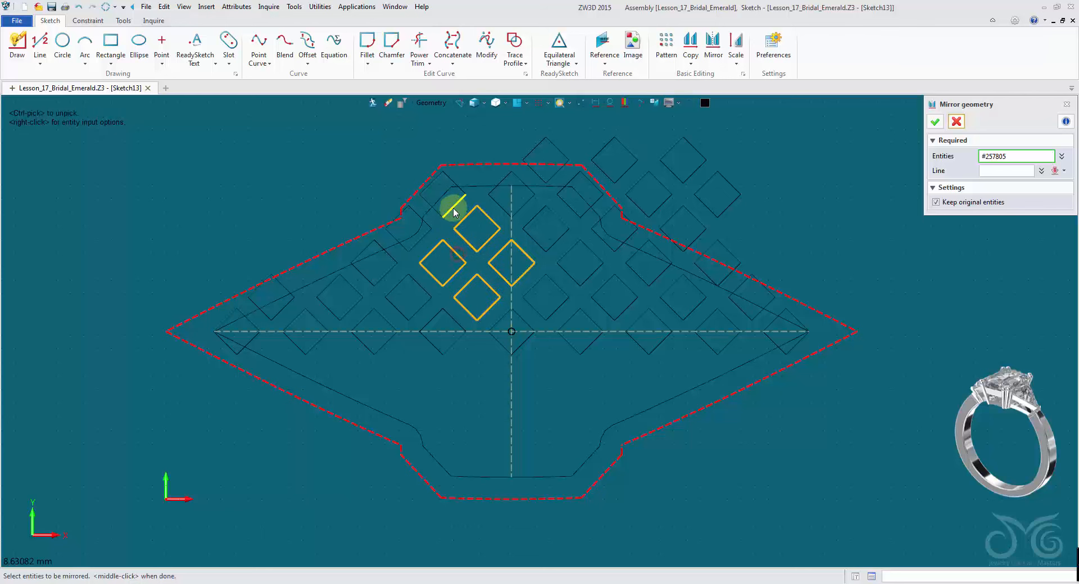
click(453, 208)
click(499, 205)
click(535, 216)
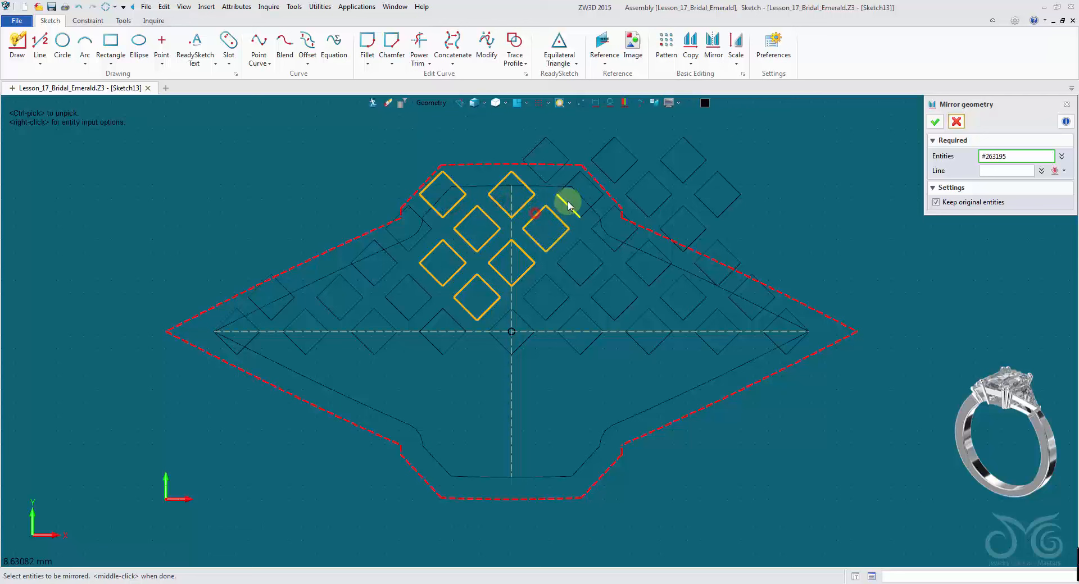
click(579, 216)
click(595, 229)
click(587, 250)
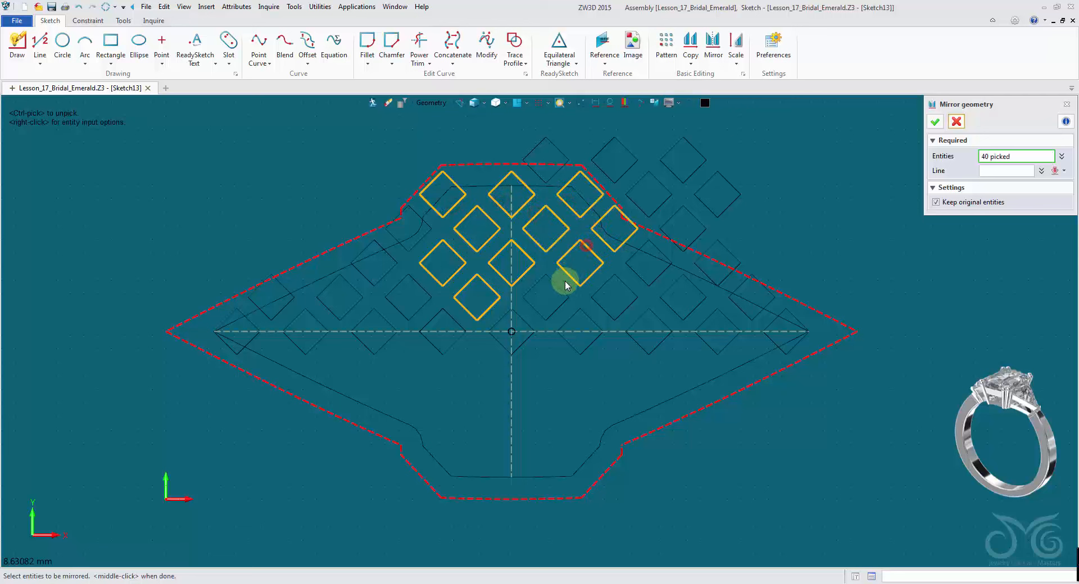
click(559, 286)
click(618, 280)
click(637, 278)
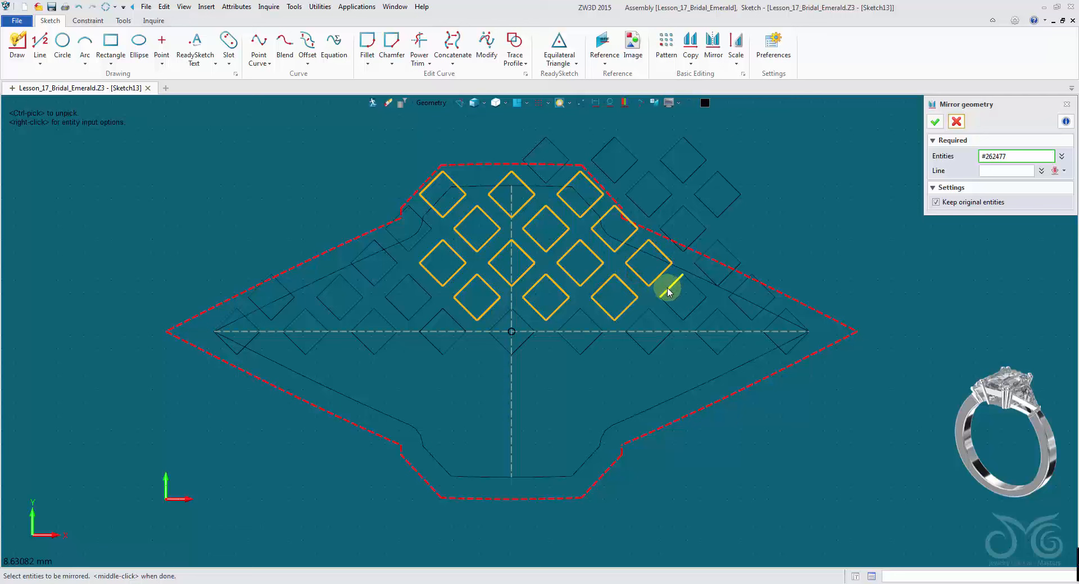
click(666, 285)
click(728, 300)
click(420, 285)
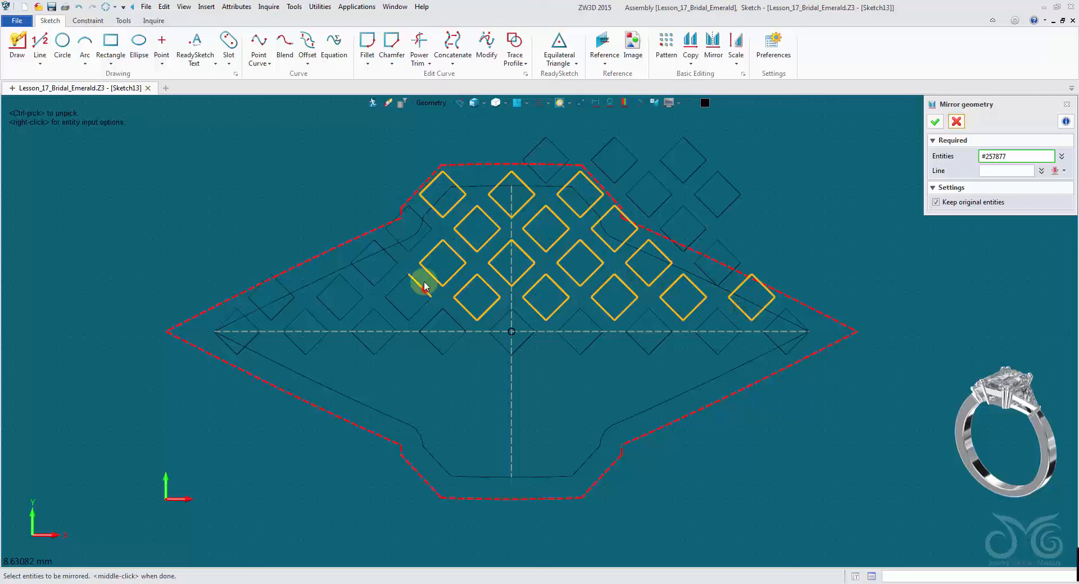
click(419, 242)
click(390, 254)
click(358, 287)
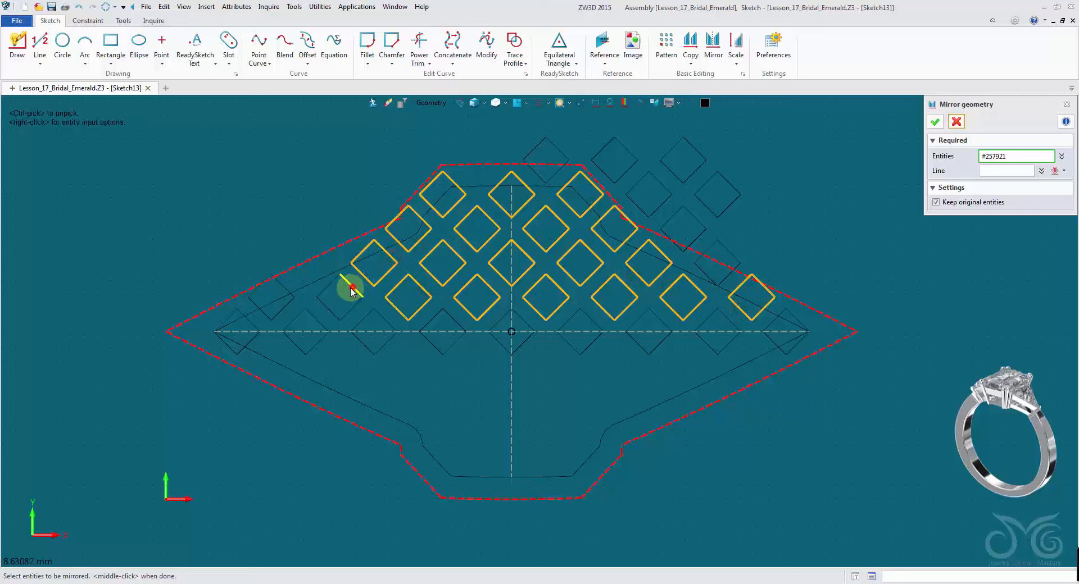
click(284, 305)
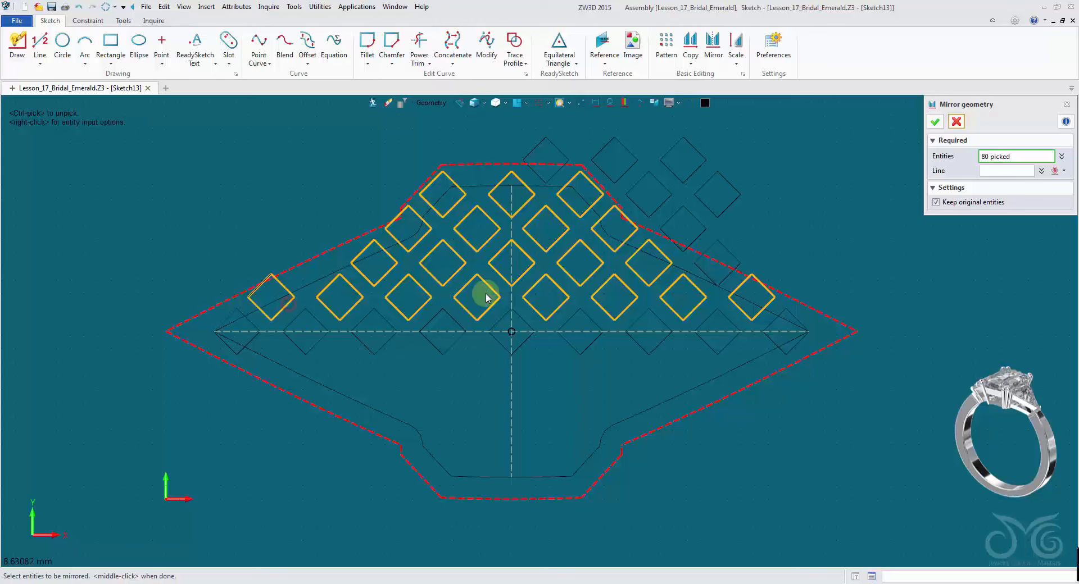
click(997, 171)
click(608, 335)
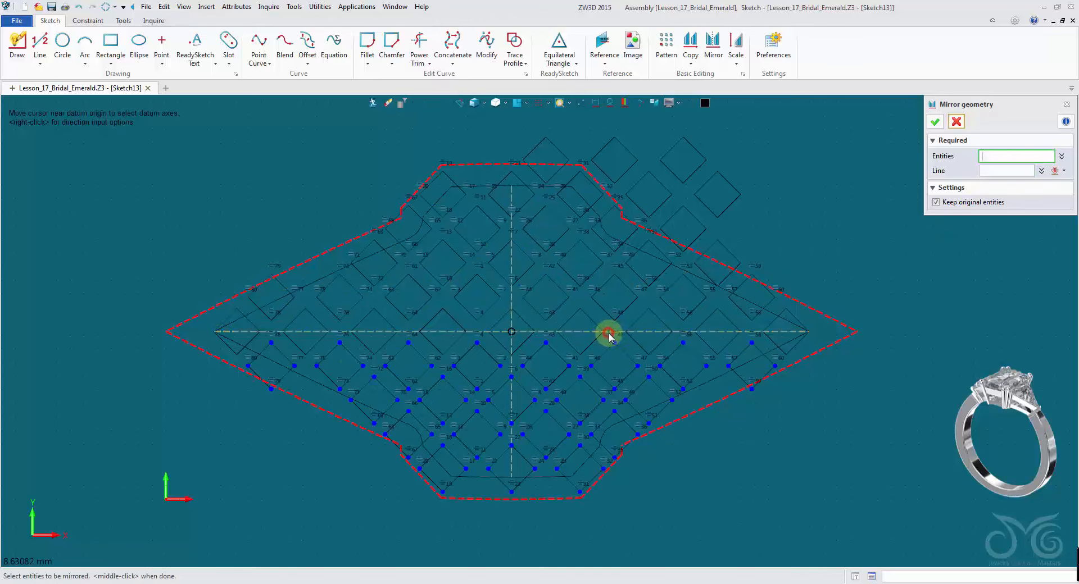
click(956, 122)
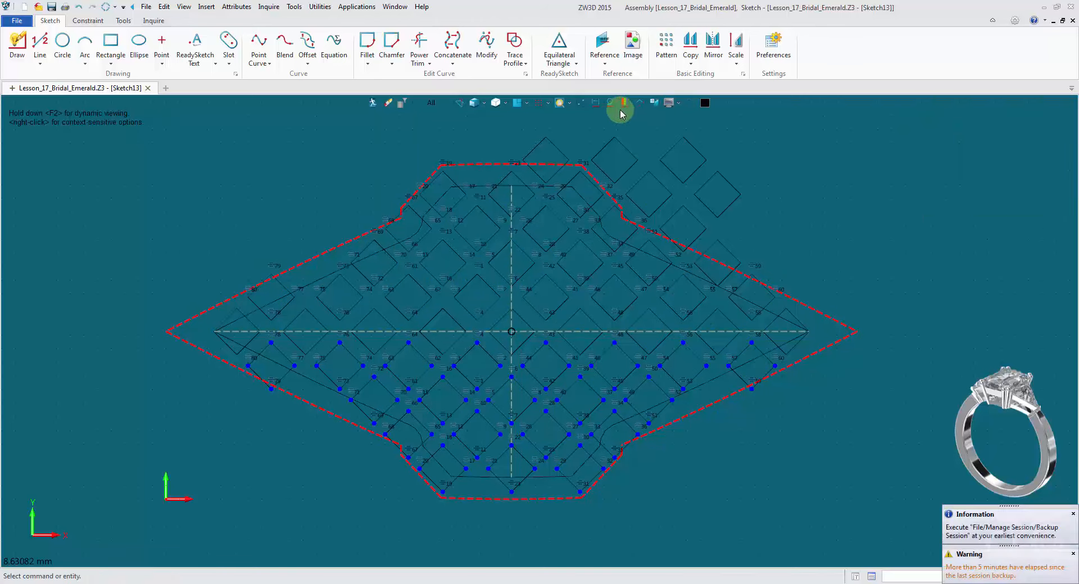
- Start Intersect Regions and pick the inner offset seat outline curves as the first region
click(613, 104)
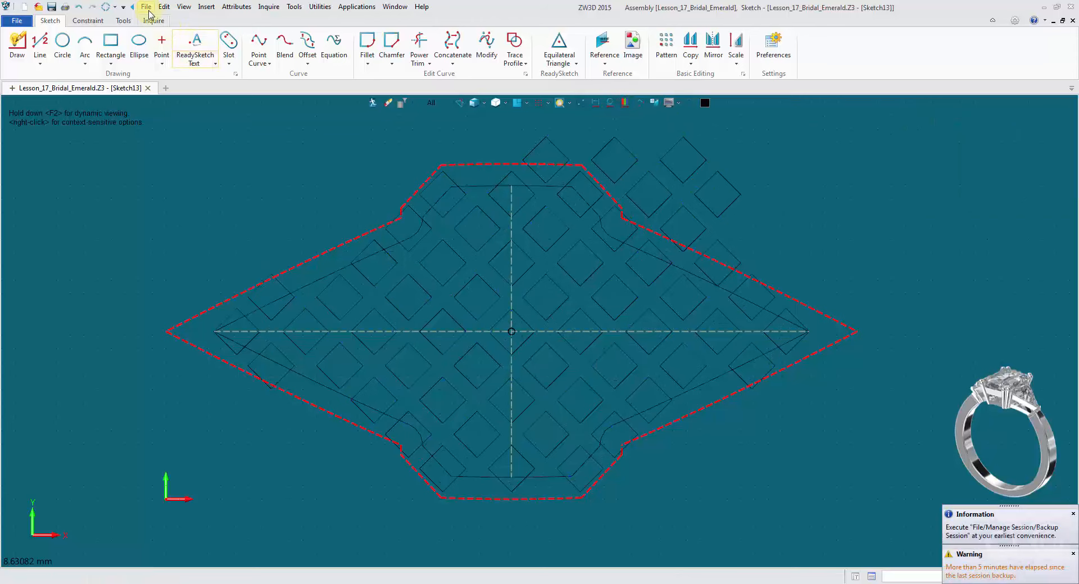
click(164, 7)
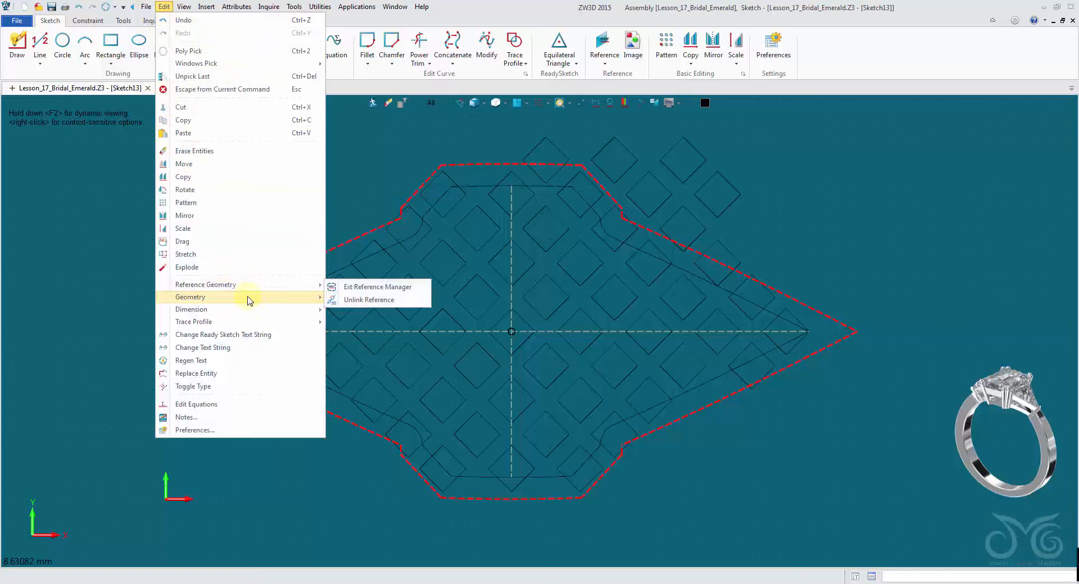
mouse_move(248, 299)
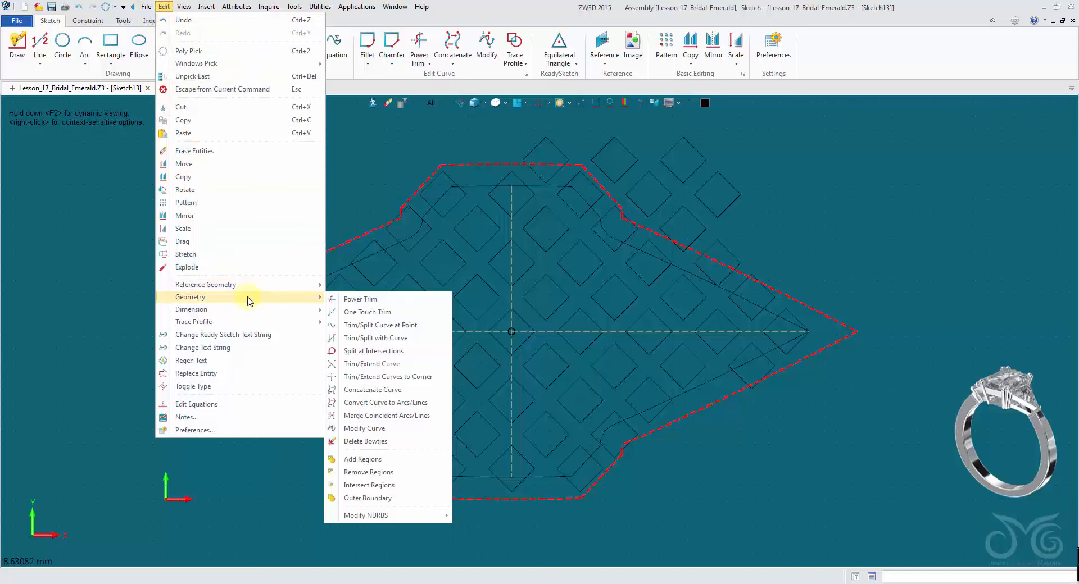
click(419, 485)
click(419, 475)
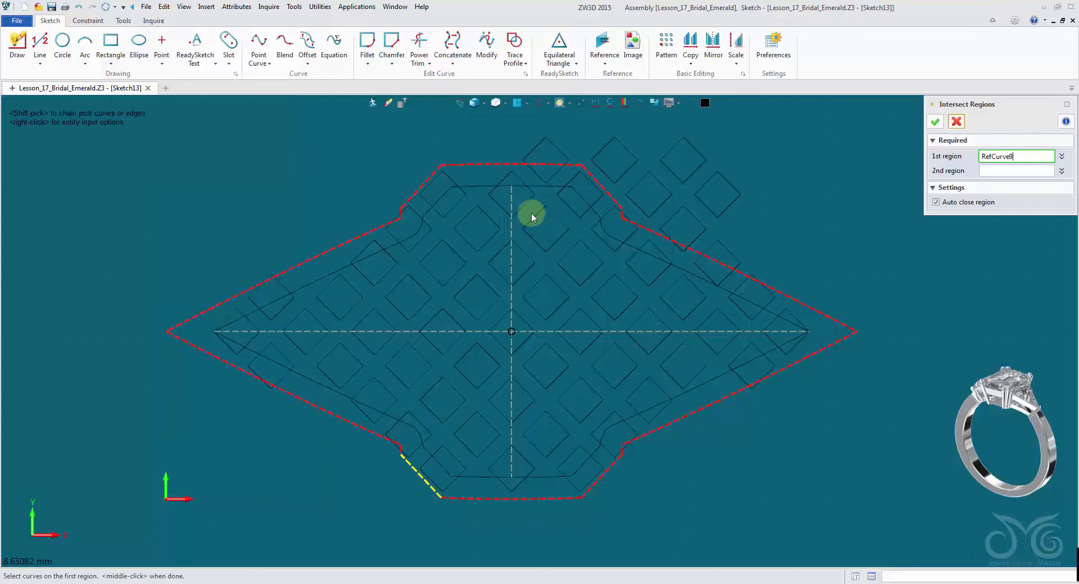
click(477, 190)
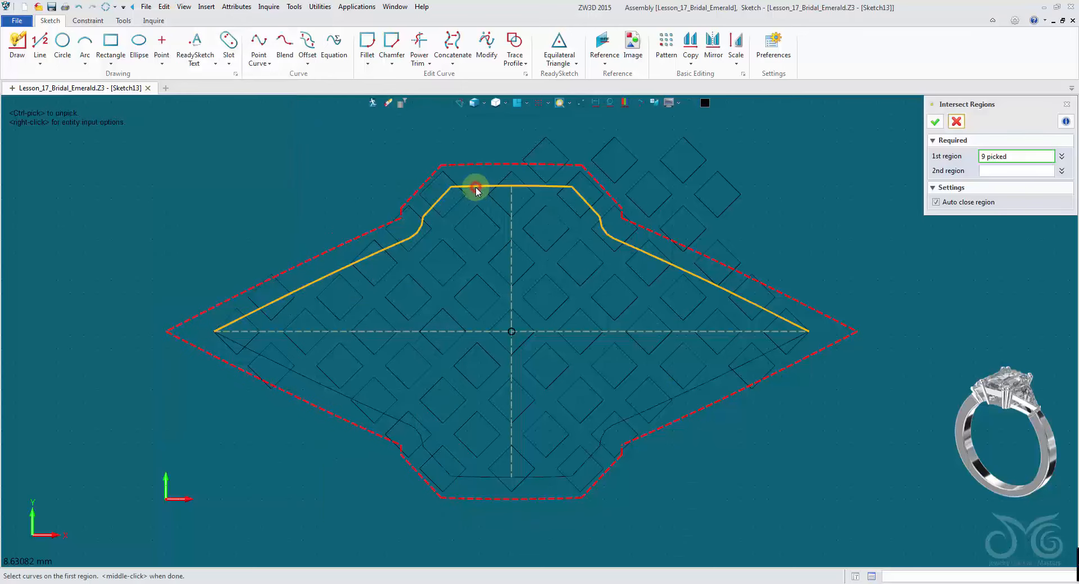
click(303, 378)
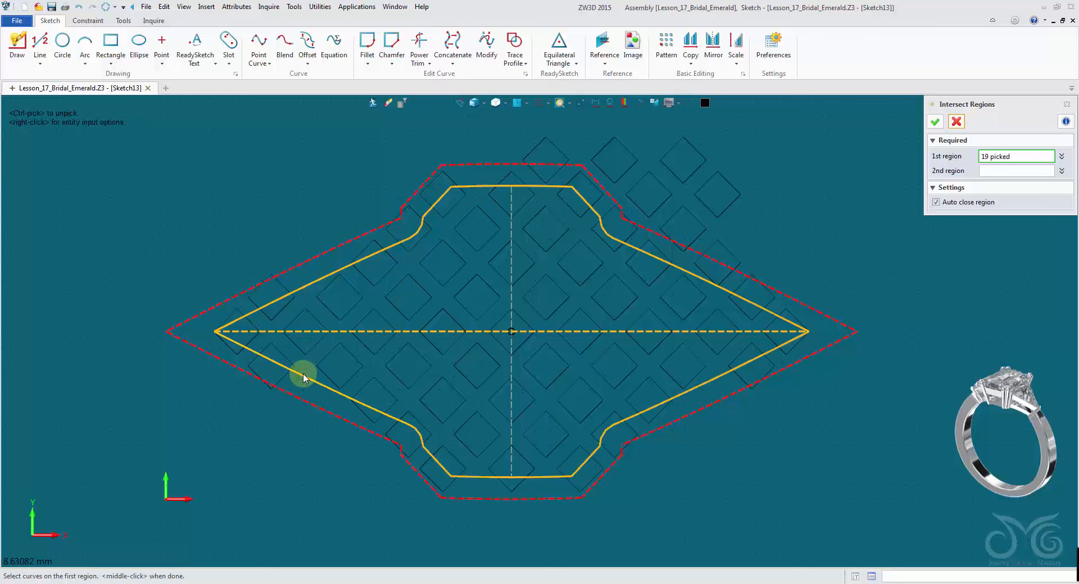
click(473, 334)
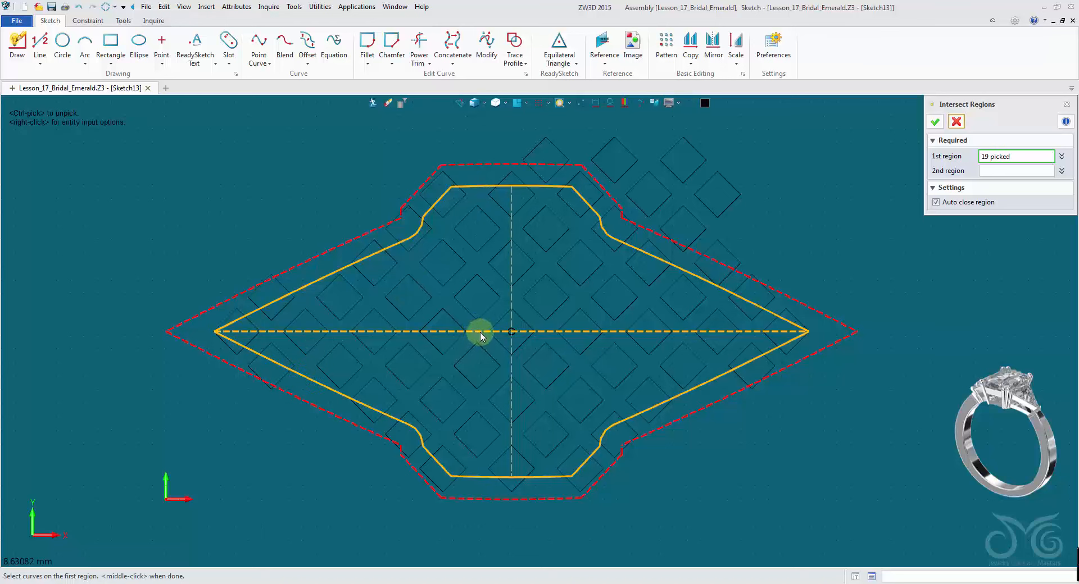
scroll(481, 334, up, 3)
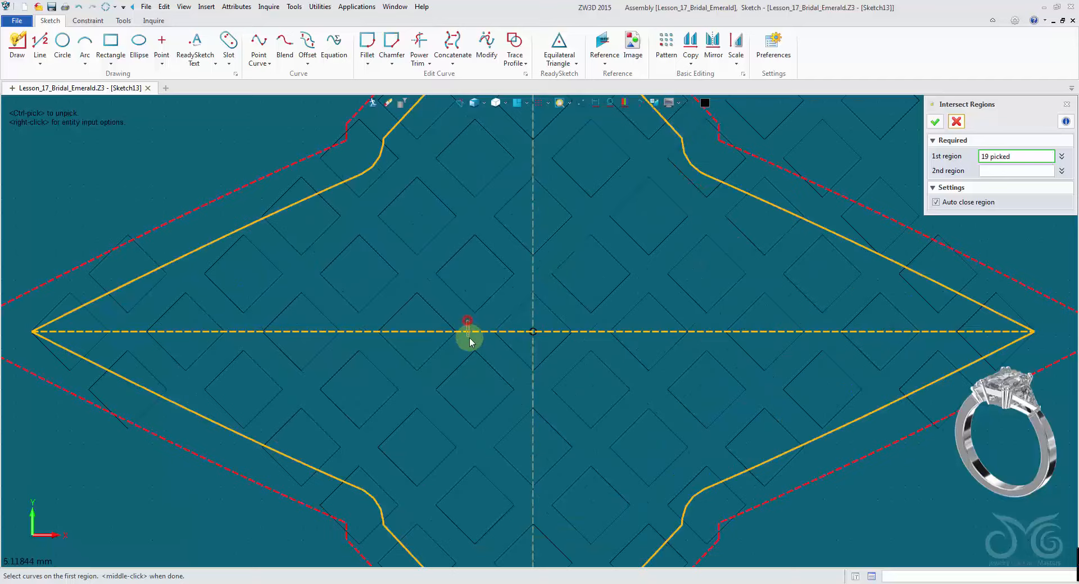
ctrl+click(471, 334)
scroll(483, 475, down, 1)
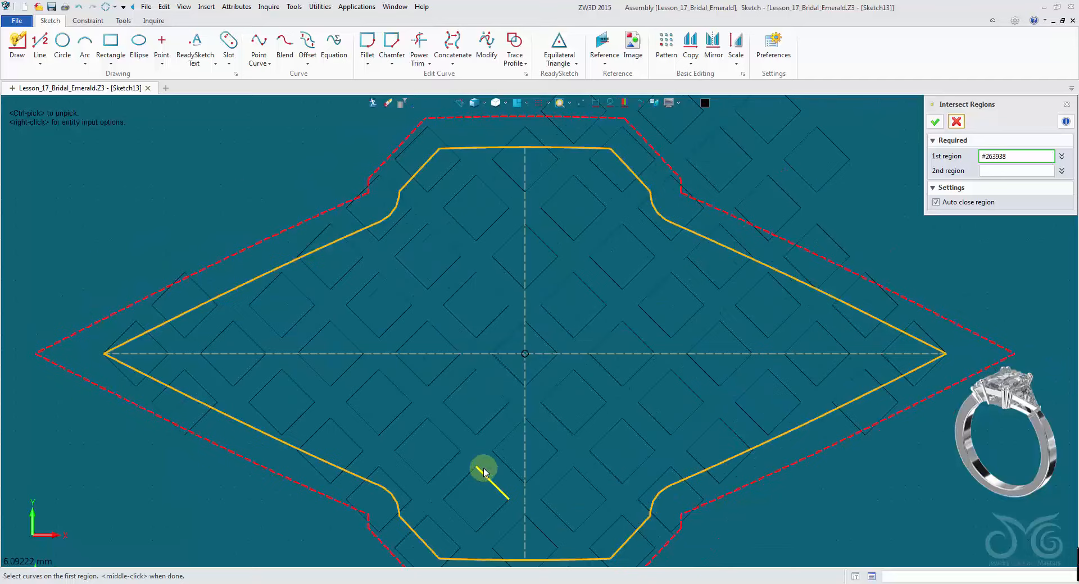
scroll(485, 473, down, 1)
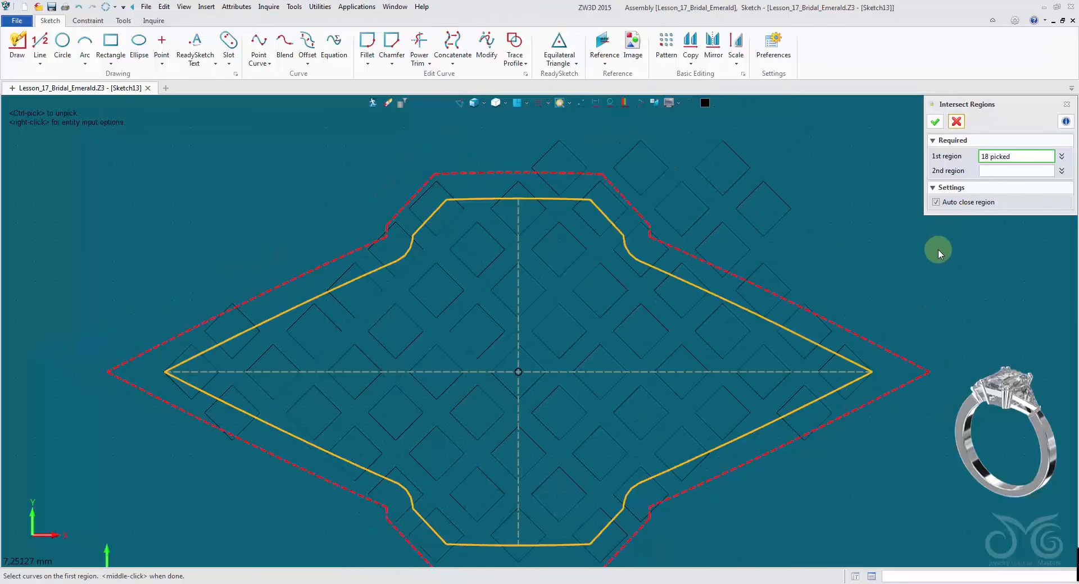
- Window-select the whole diamond grid as the second region and apply the intersection
click(984, 172)
scroll(841, 235, down, 1)
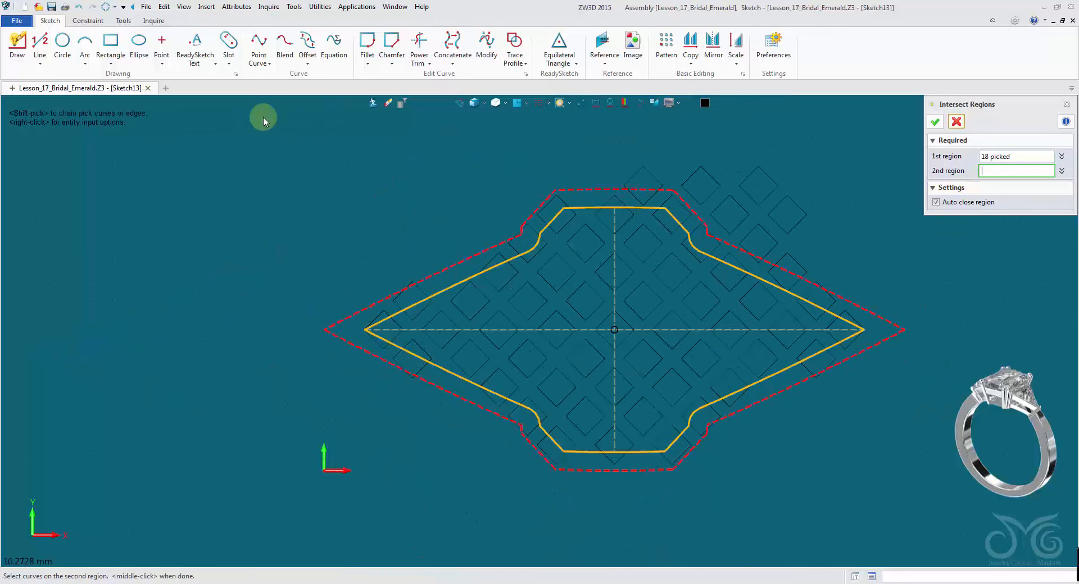
drag(263, 118, 1030, 518)
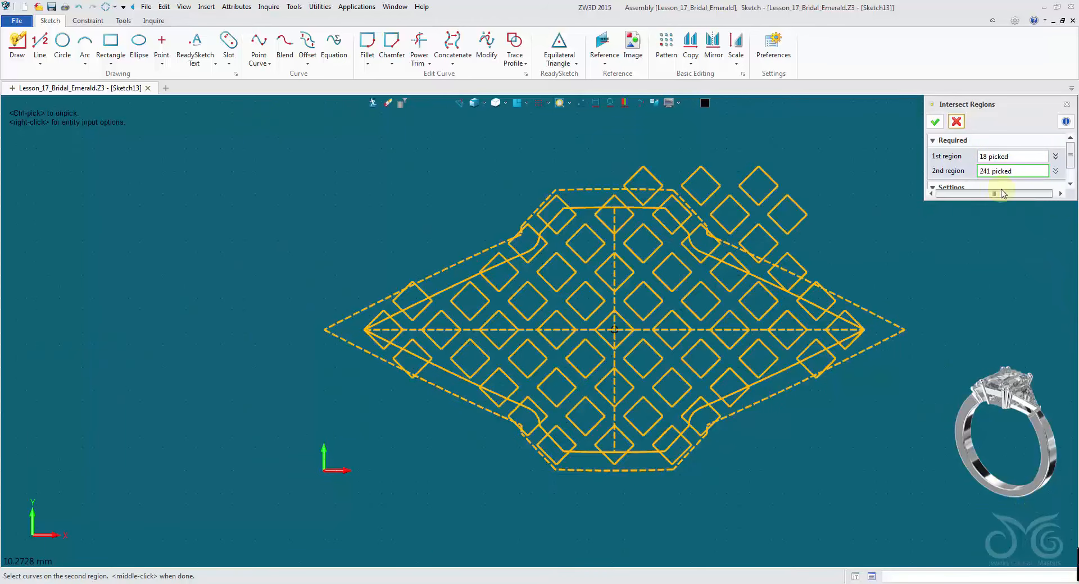
click(936, 123)
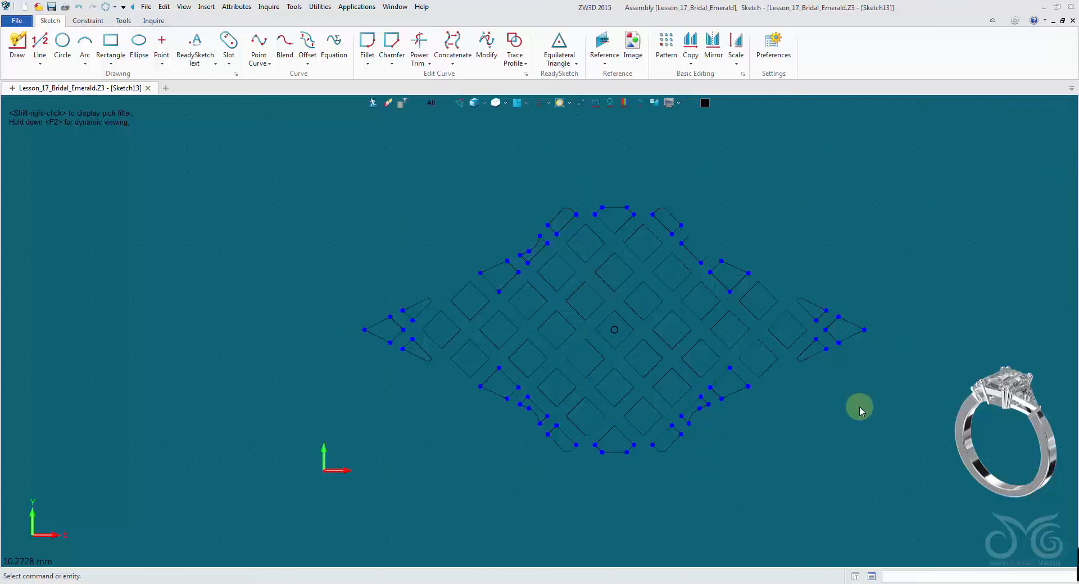
- Try to delete the two small leftover fragments near the upper-right edge of the trimmed pattern
scroll(859, 407, up, 5)
middle_drag(773, 368, 860, 438)
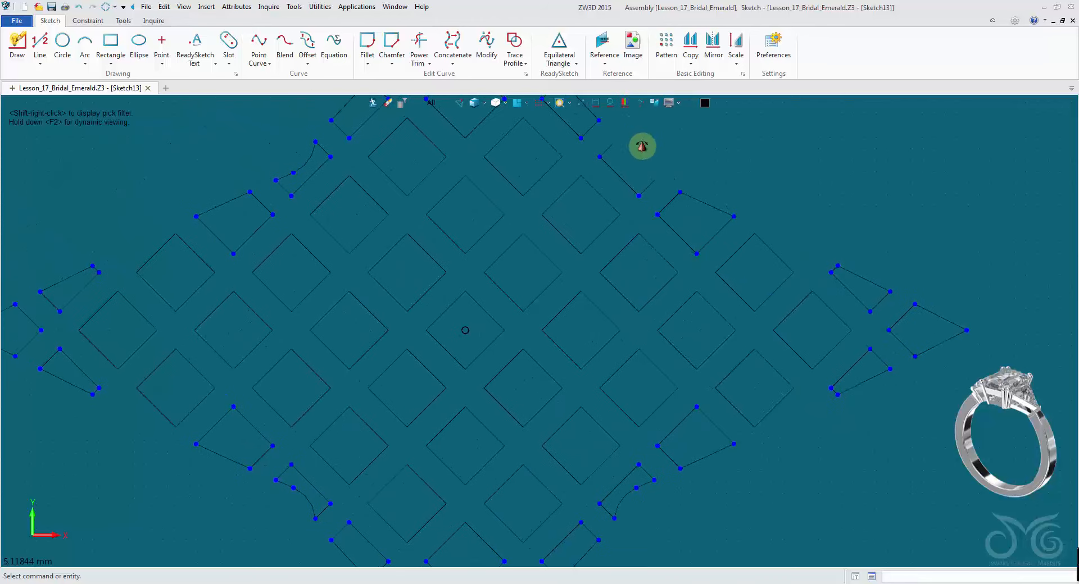
middle_drag(639, 147, 633, 221)
scroll(626, 229, up, 3)
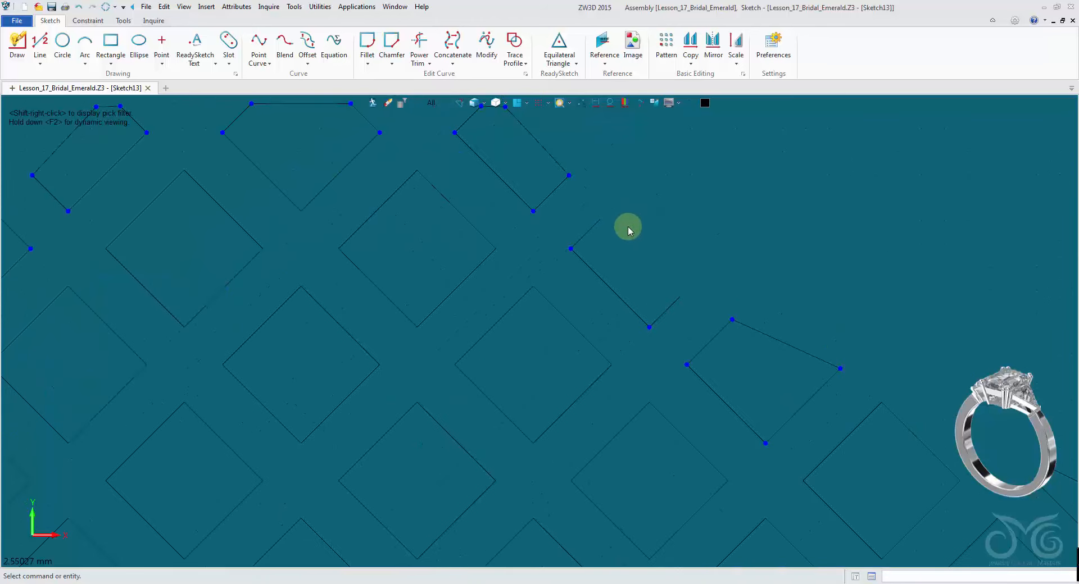
click(641, 103)
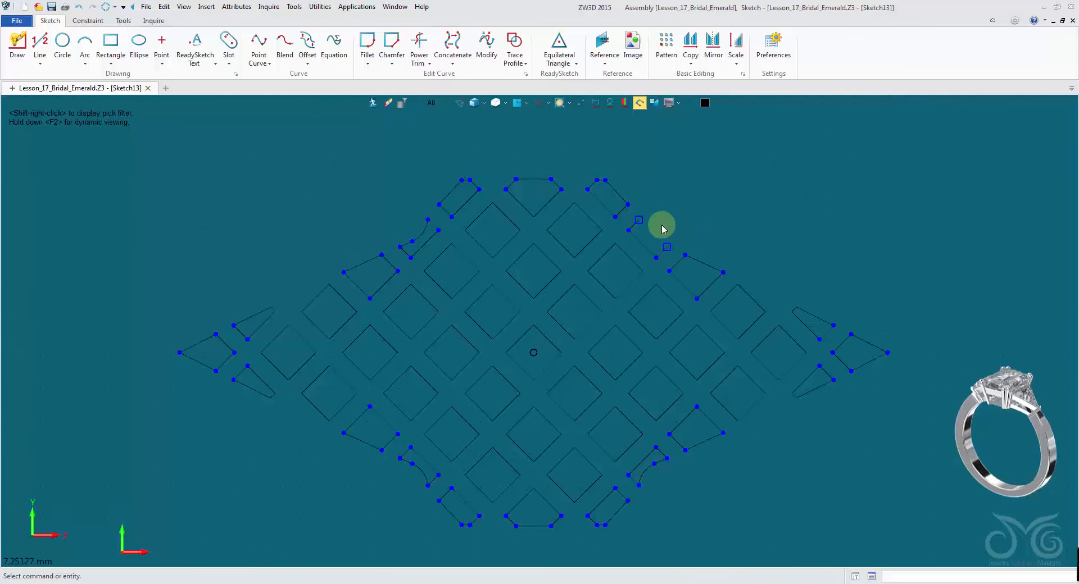
click(667, 248)
key(Delete)
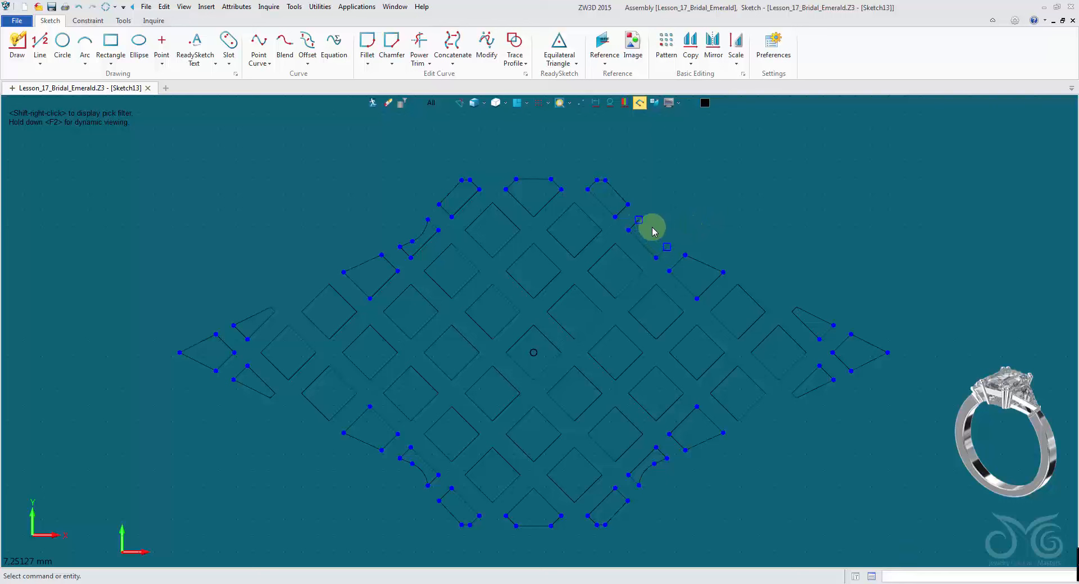
click(640, 222)
key(Delete)
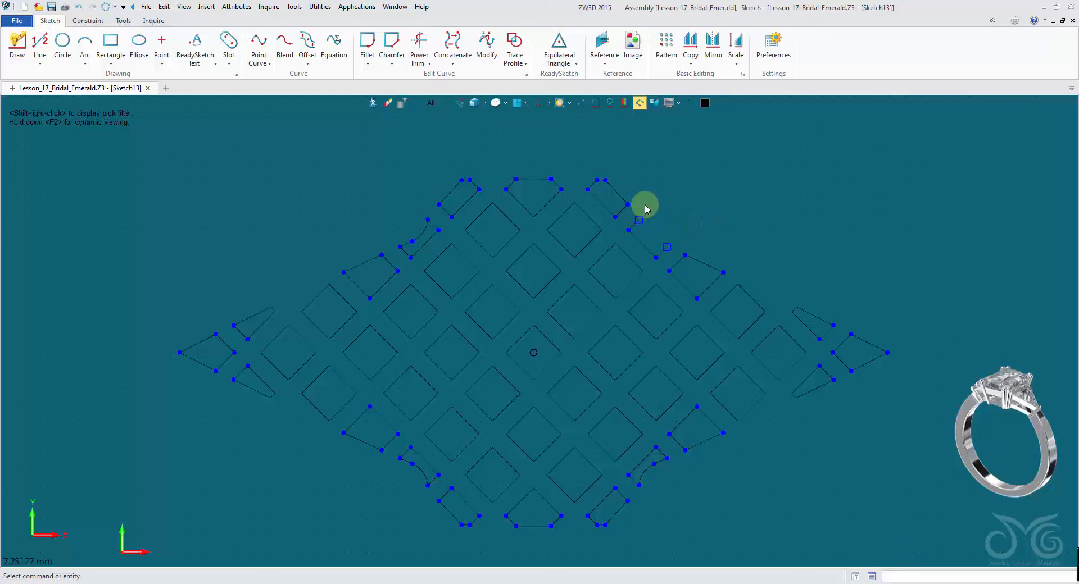
- Delete the small leftover line fragment near the upper-right edge of the trimmed diamond pattern
click(580, 107)
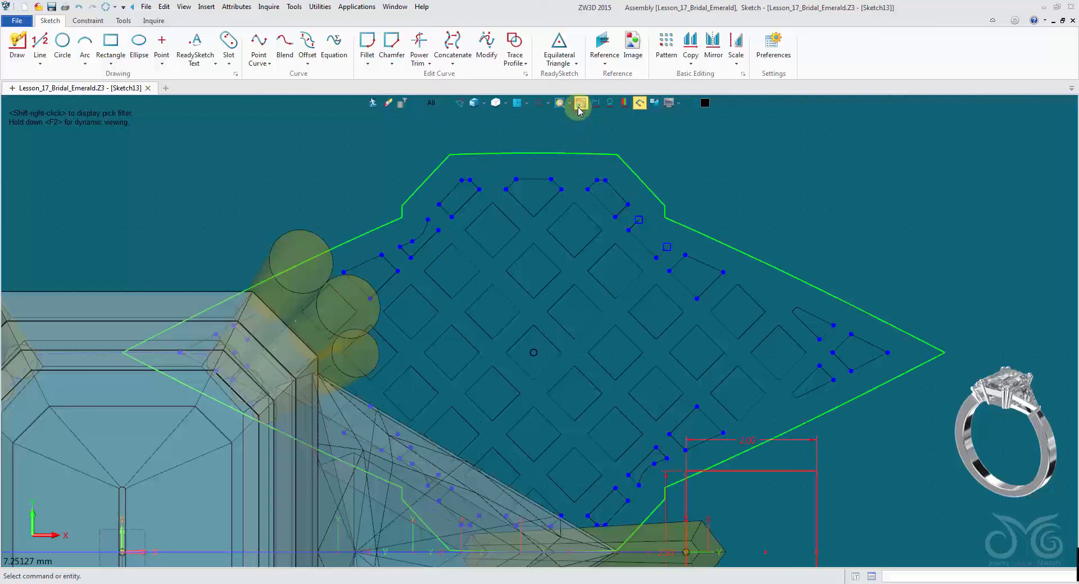
click(579, 107)
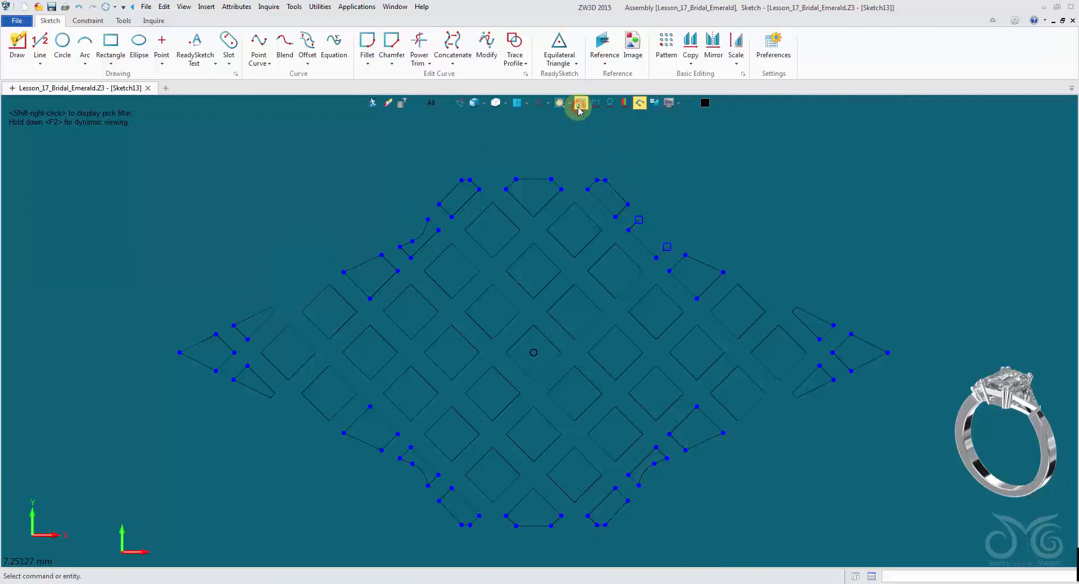
scroll(506, 263, up, 3)
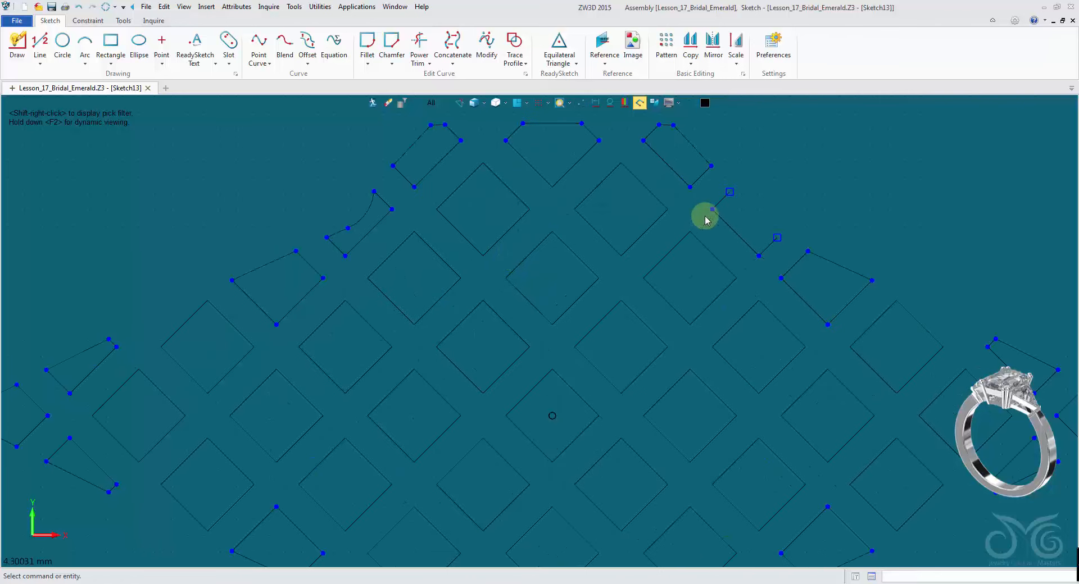
drag(711, 190, 780, 255)
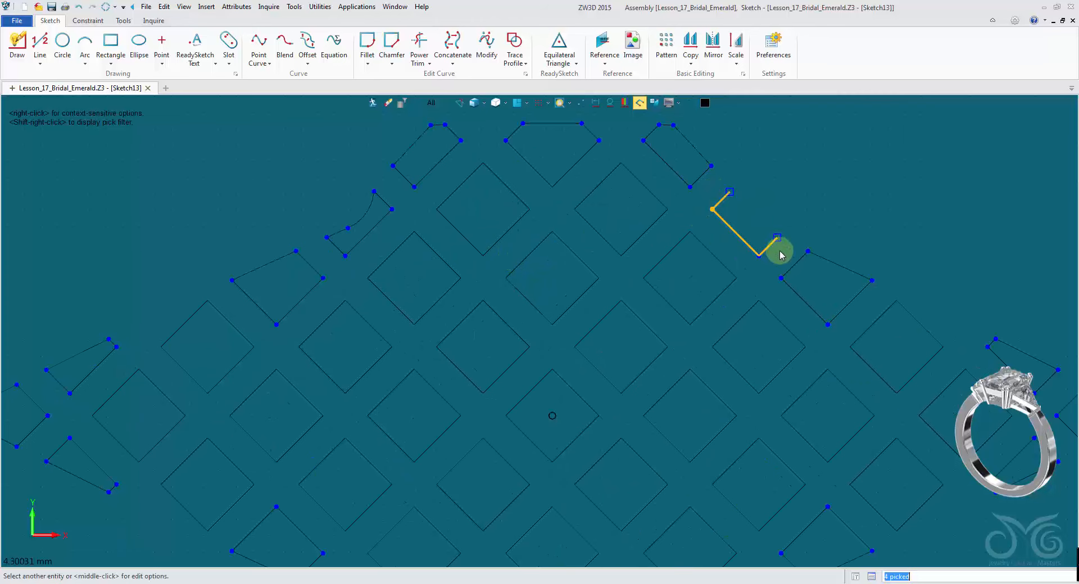
key(Delete)
click(723, 285)
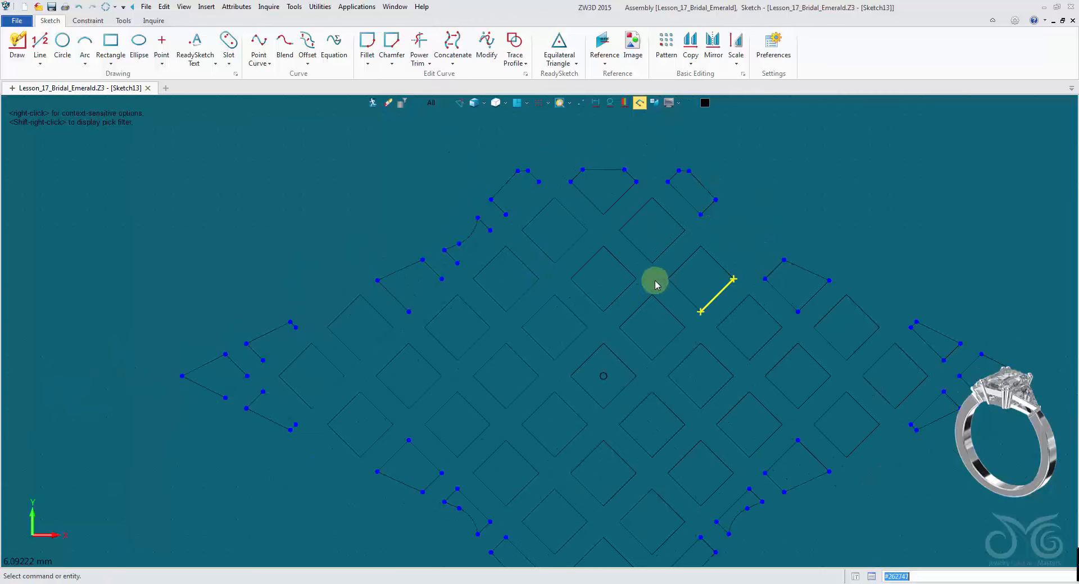
- Draw a vertical line about 6.7 mm long through the centre of the diamond pattern
scroll(629, 270, down, 4)
click(40, 42)
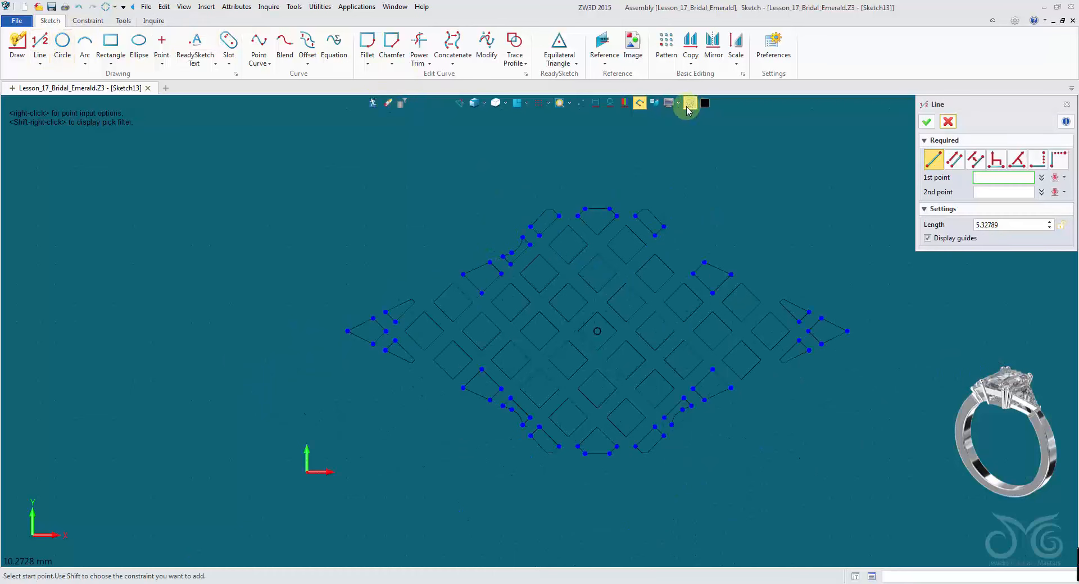
click(597, 486)
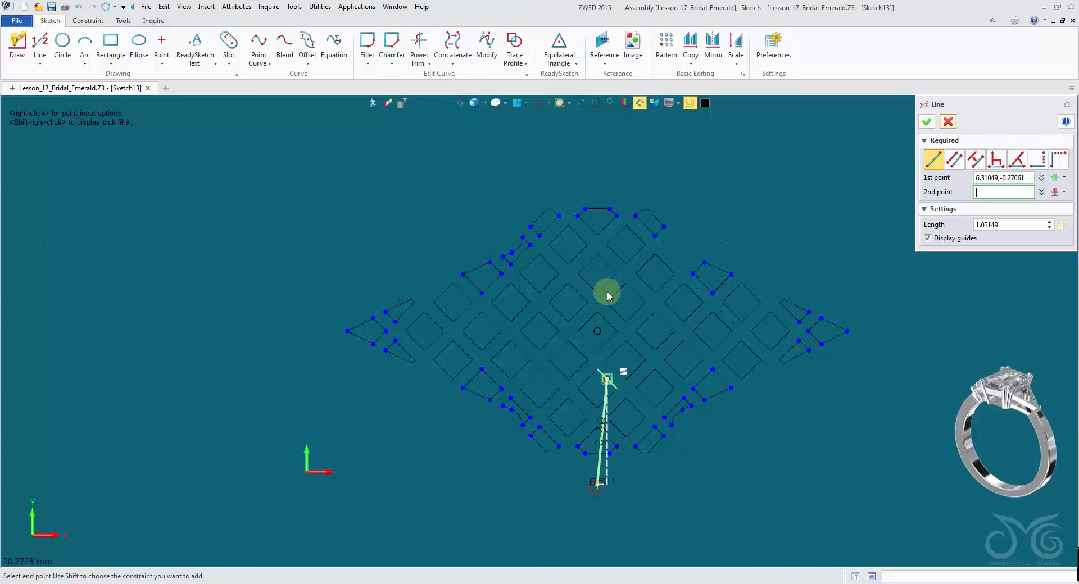
click(598, 177)
click(927, 122)
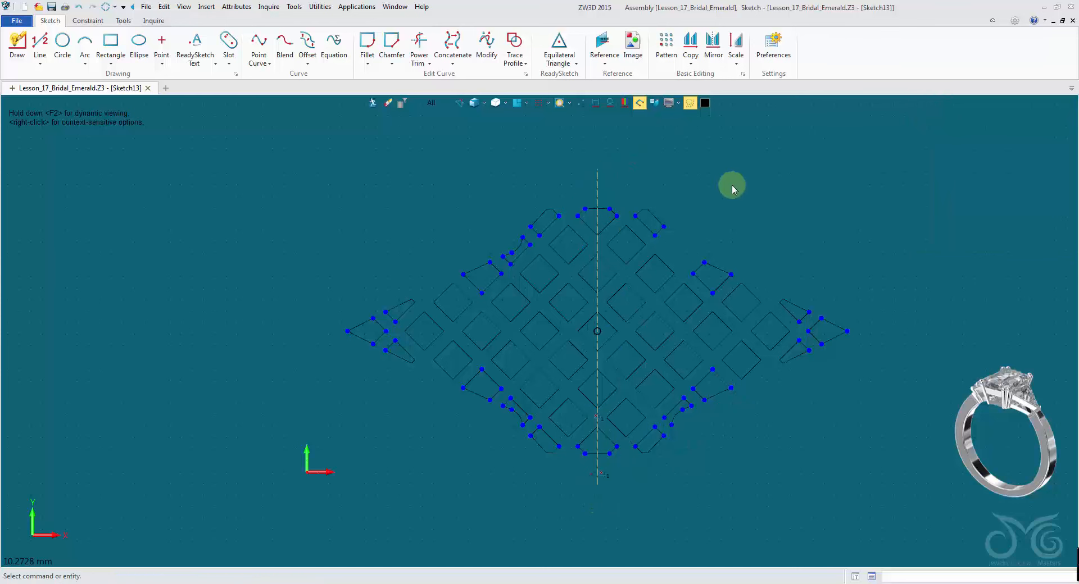
- Mirror the curved fragment at the upper-left edge across the vertical line, keeping the original
click(713, 44)
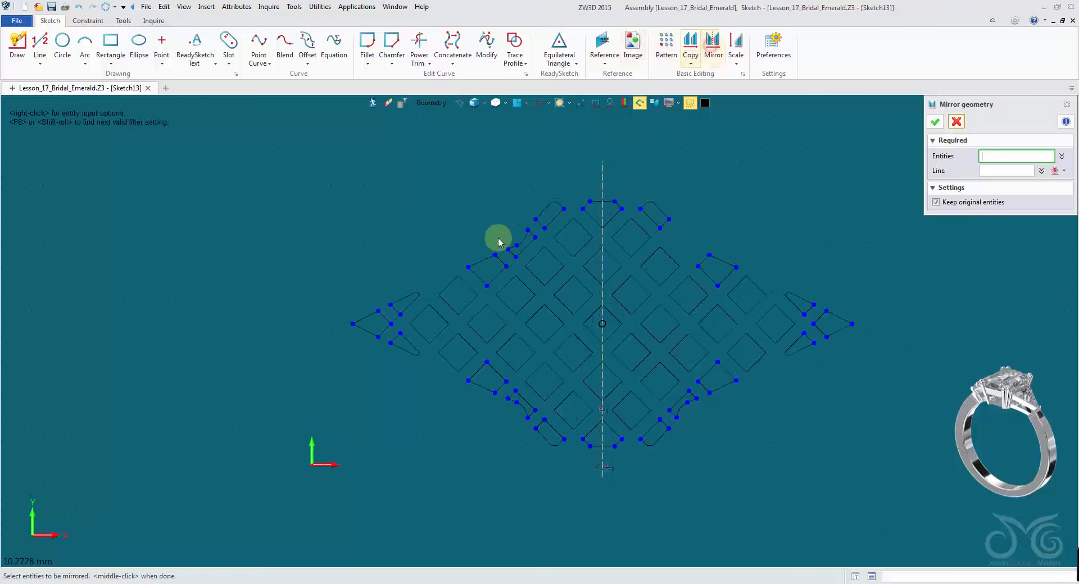
scroll(499, 239, up, 3)
click(526, 260)
shift+click(553, 247)
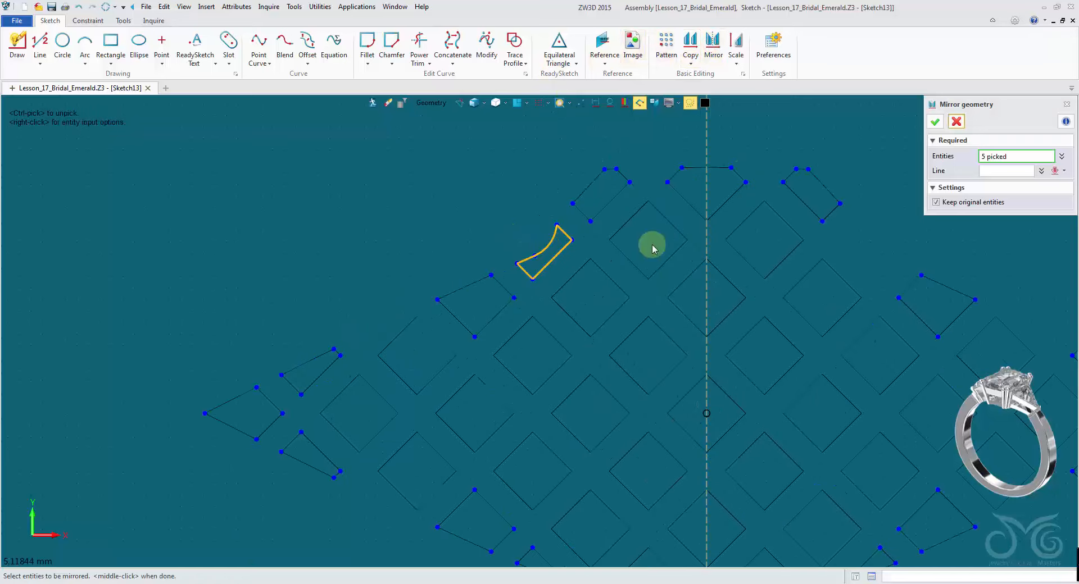
click(703, 132)
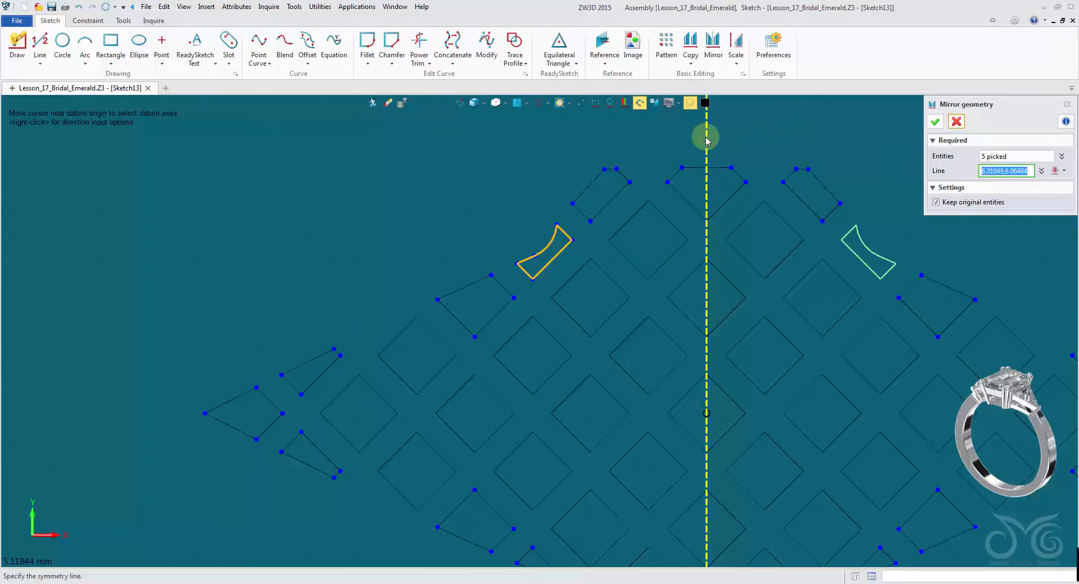
middle_click(898, 137)
click(960, 126)
- Delete the vertical mirror line from the sketch
scroll(899, 154, down, 3)
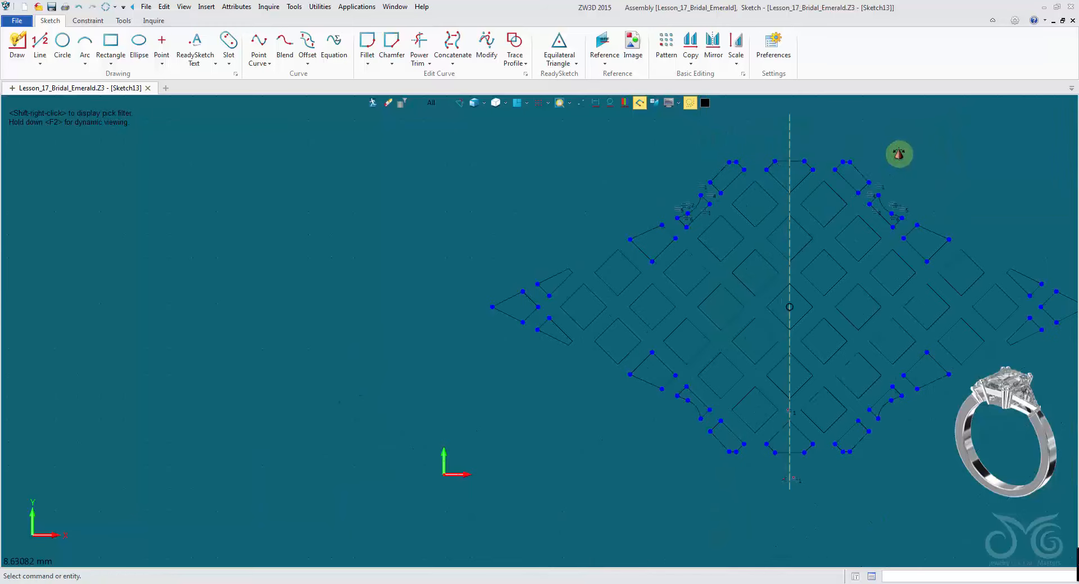
middle_drag(899, 153, 748, 159)
drag(668, 145, 607, 142)
key(Delete)
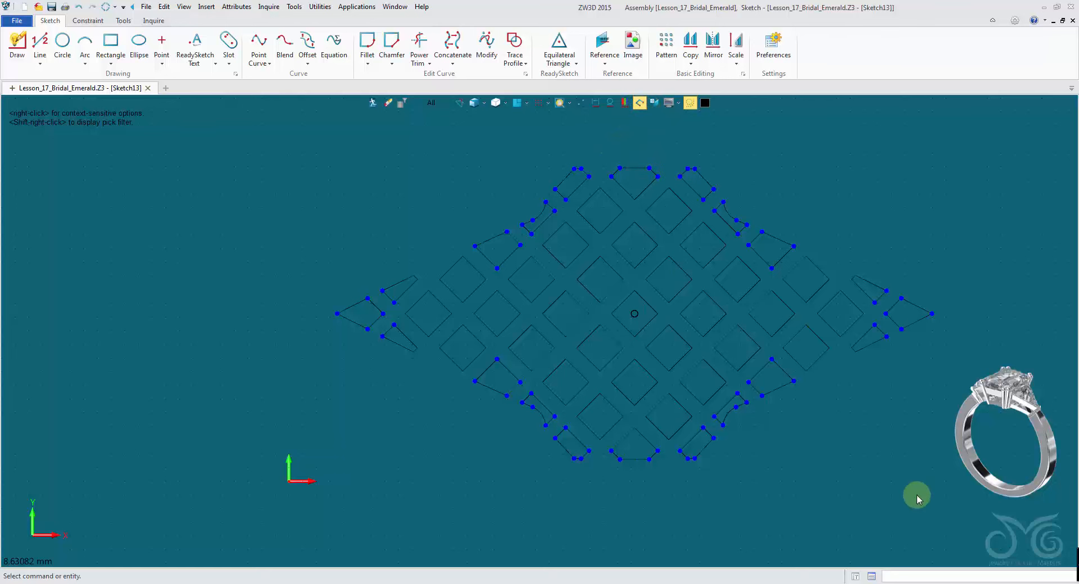
- Exit the sketch and return to the part
middle_drag(842, 453, 692, 448)
scroll(679, 506, up, 2)
scroll(679, 506, down, 3)
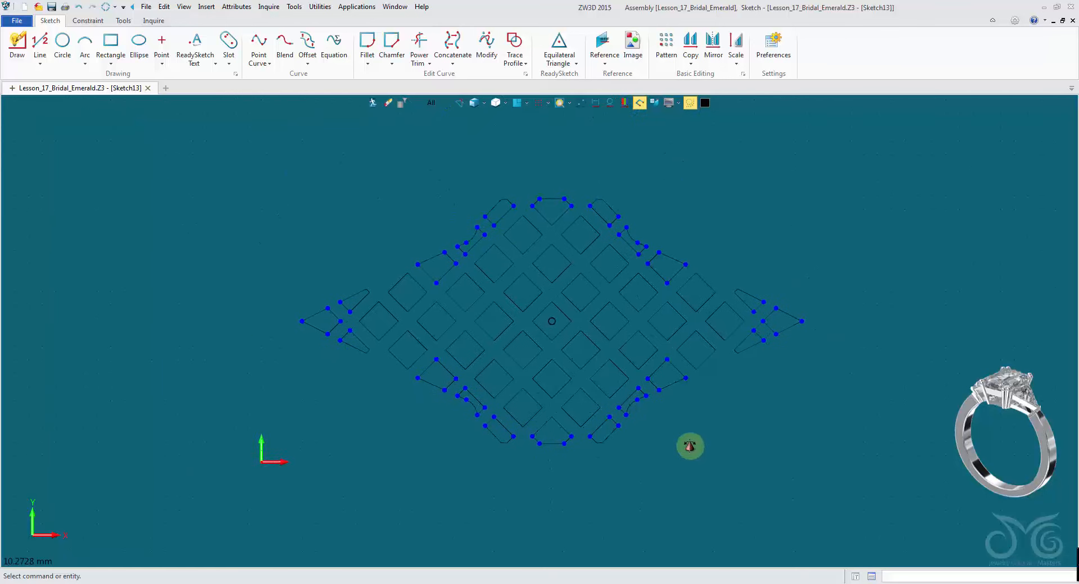
click(373, 104)
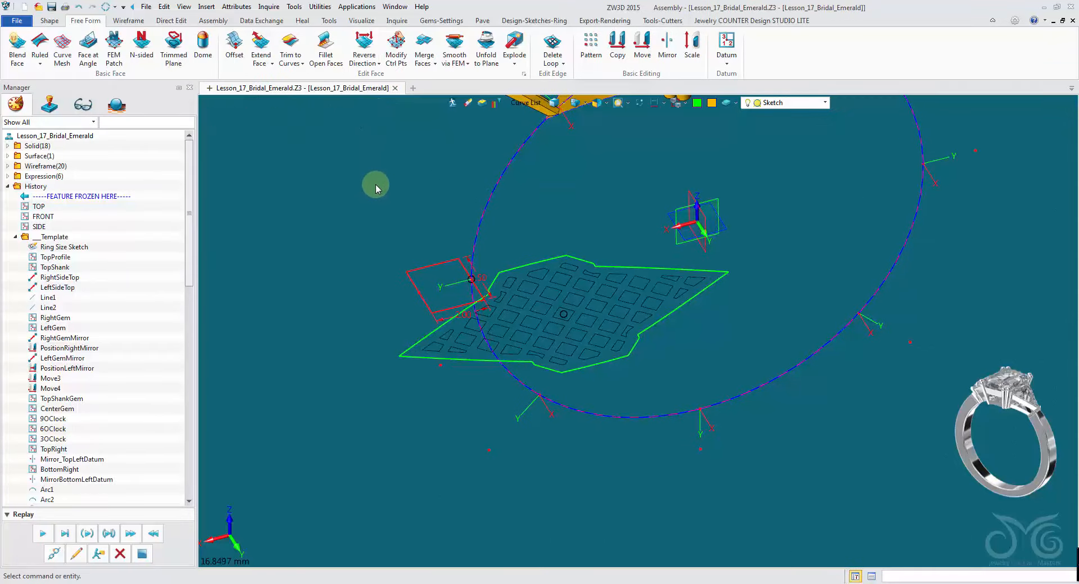
- Start Extrude and insert a curve list of the outer gallery outline as the profile
scroll(373, 191, up, 3)
mouse_move(395, 313)
right_down()
mouse_move(420, 338)
mouse_move(393, 299)
right_up()
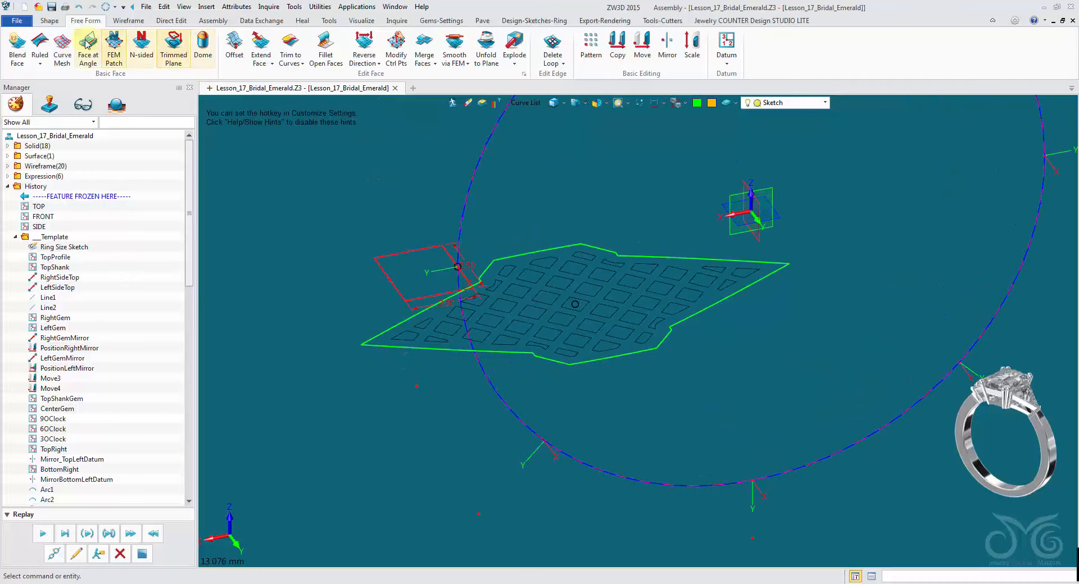
click(49, 20)
click(66, 51)
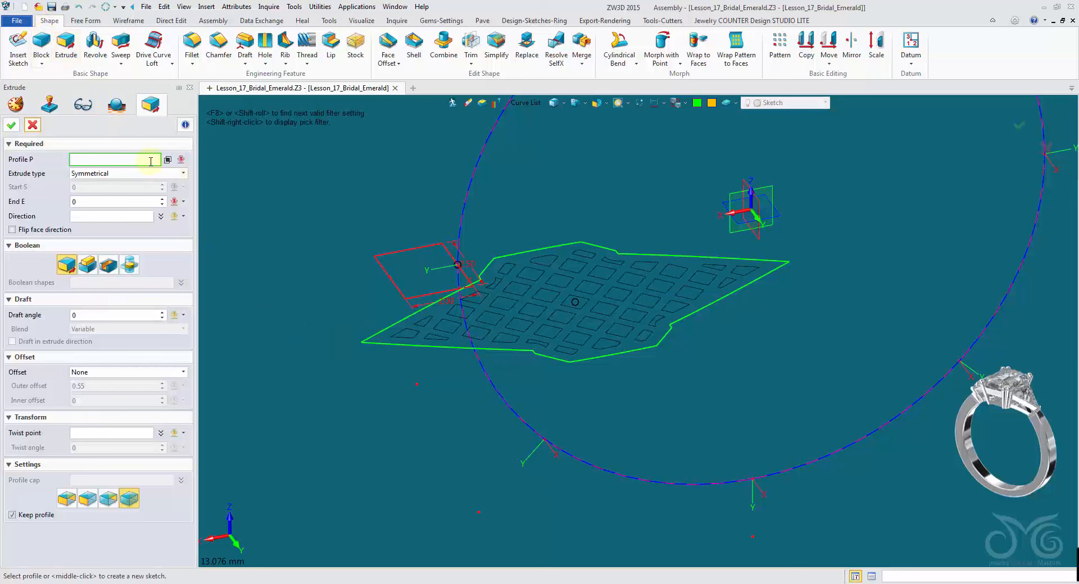
click(539, 103)
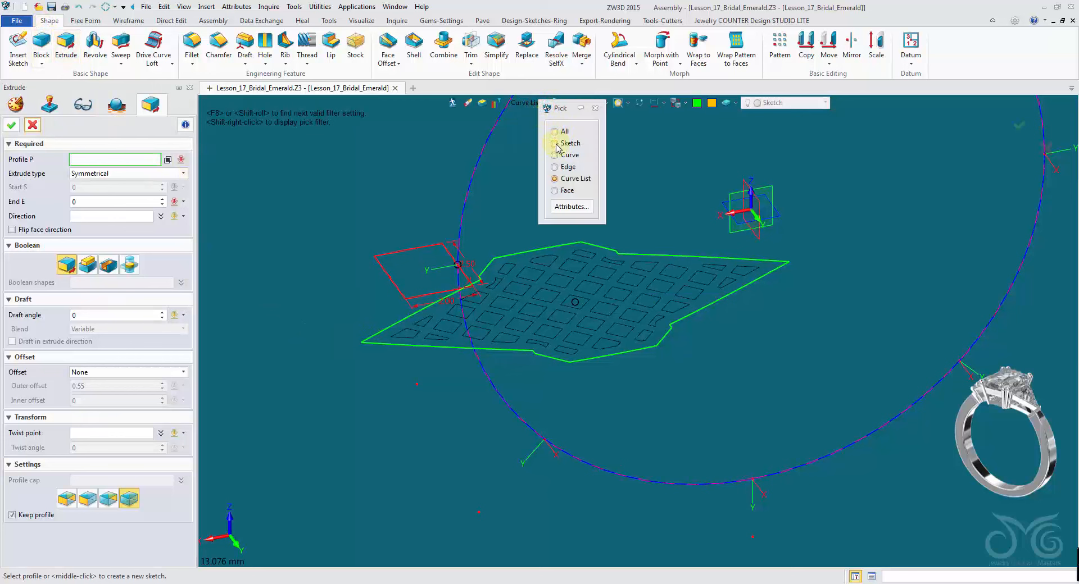
click(569, 179)
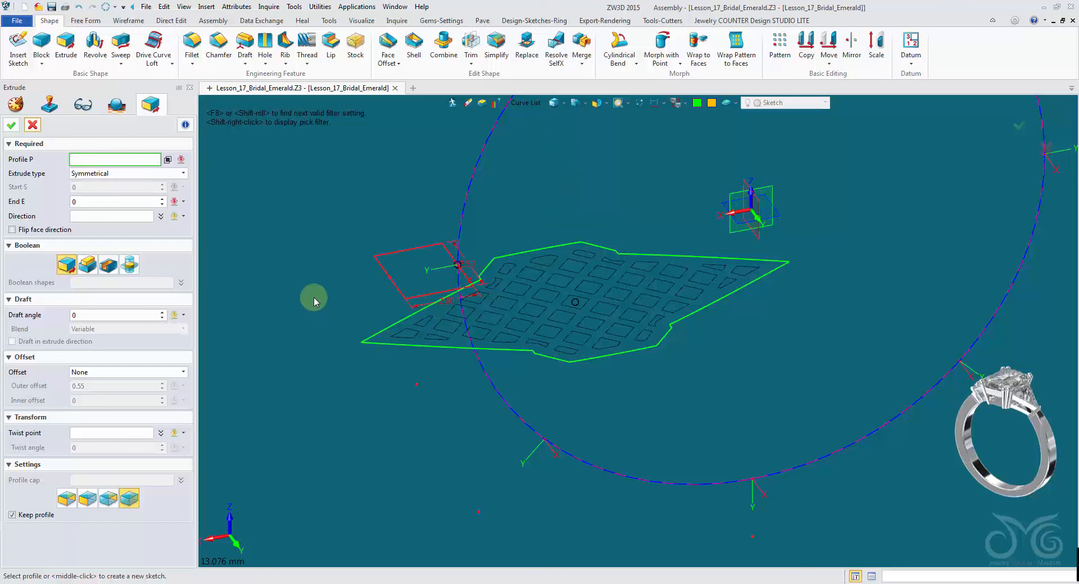
right_click(285, 191)
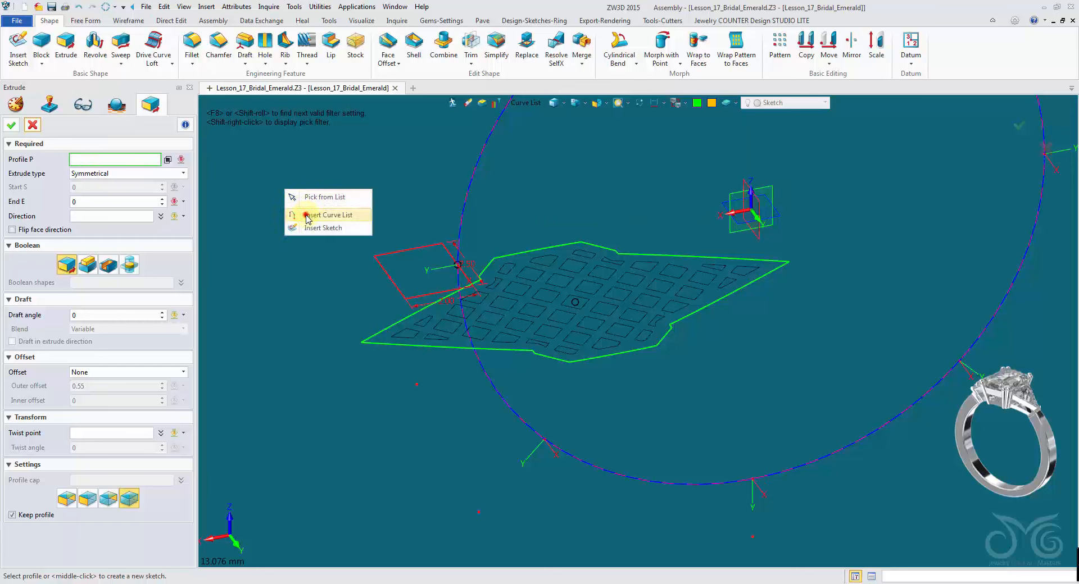
click(308, 219)
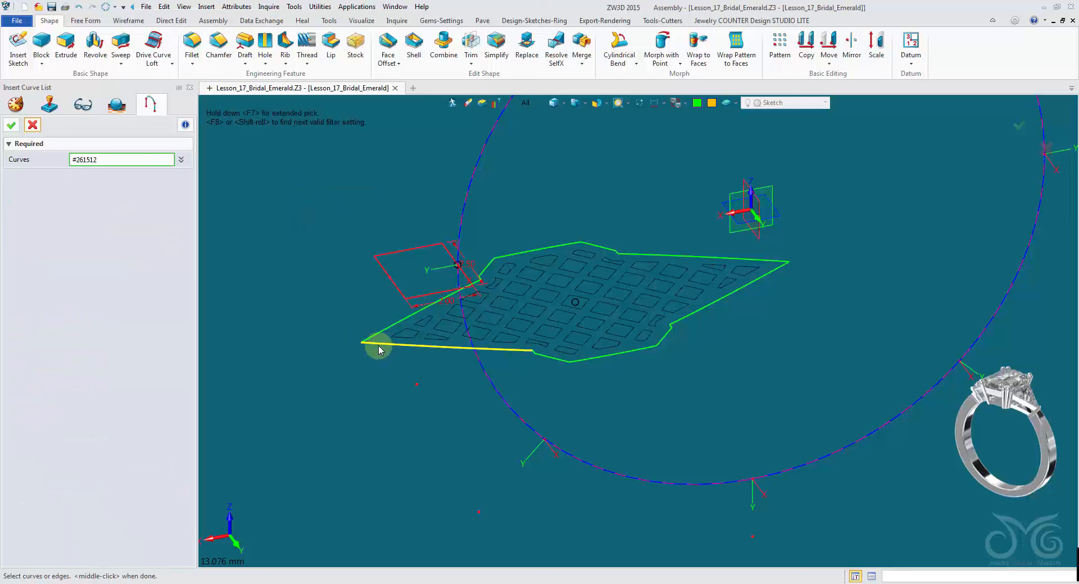
click(378, 350)
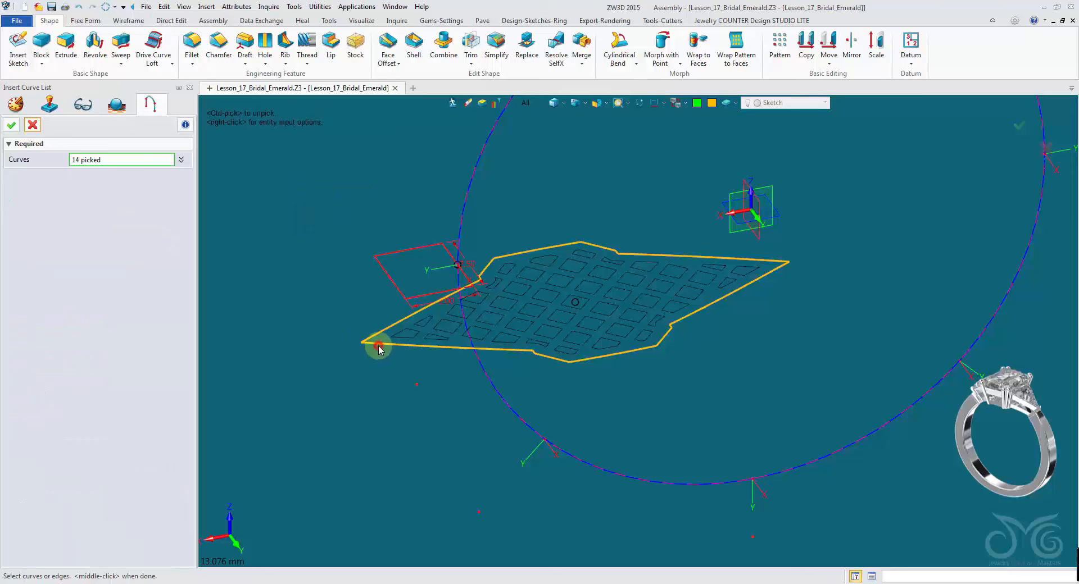
click(11, 125)
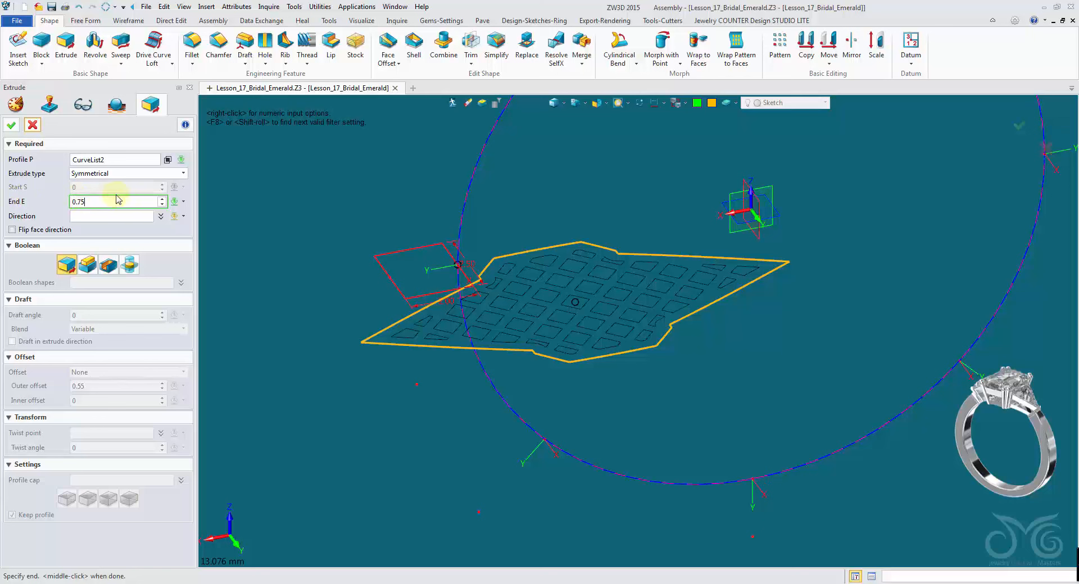
- Try to extrude the outline one side by 0.75, then cancel the extrude
click(133, 178)
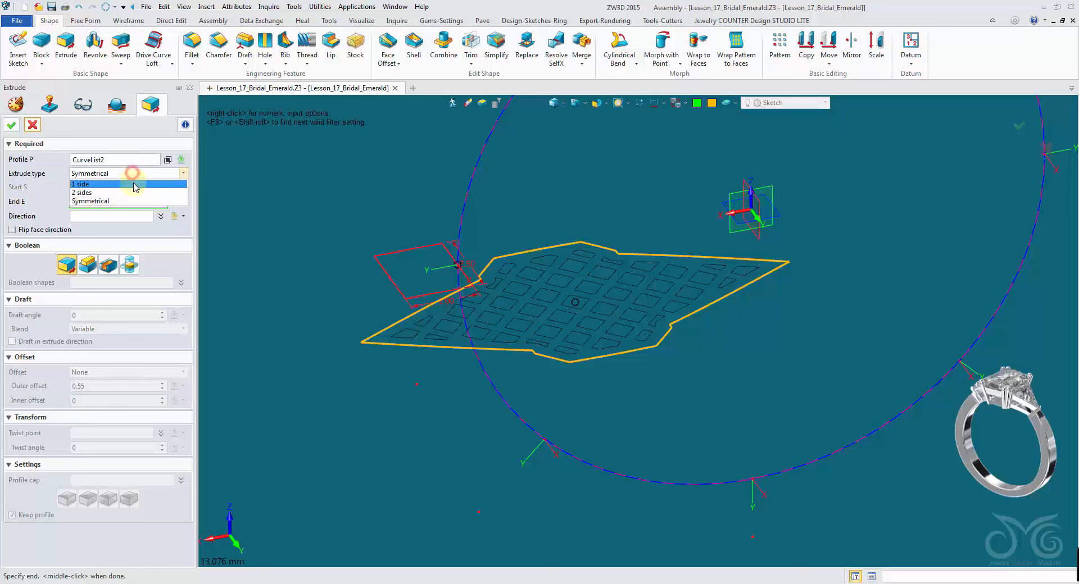
click(133, 184)
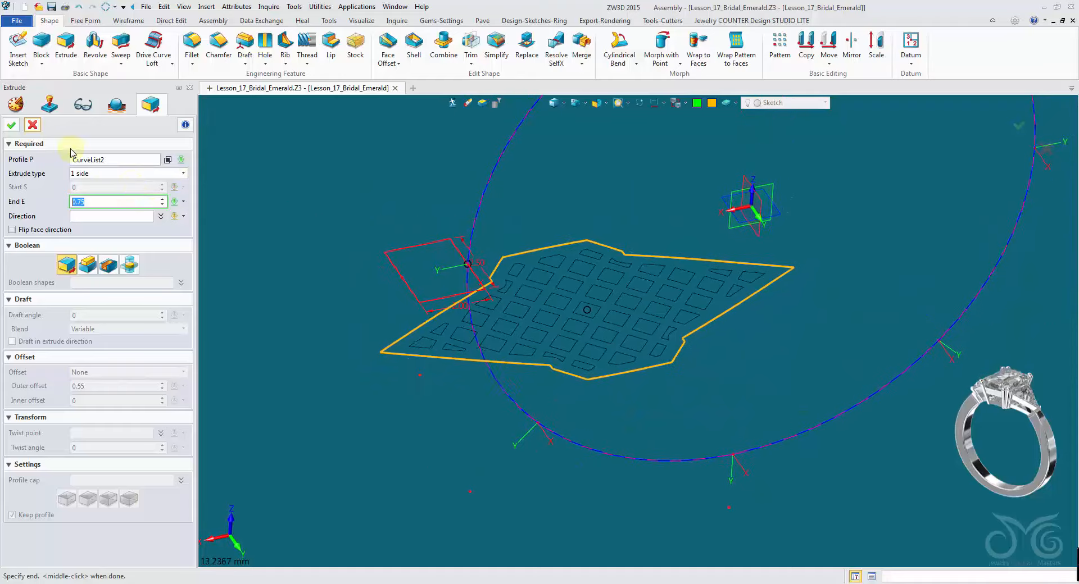
click(11, 130)
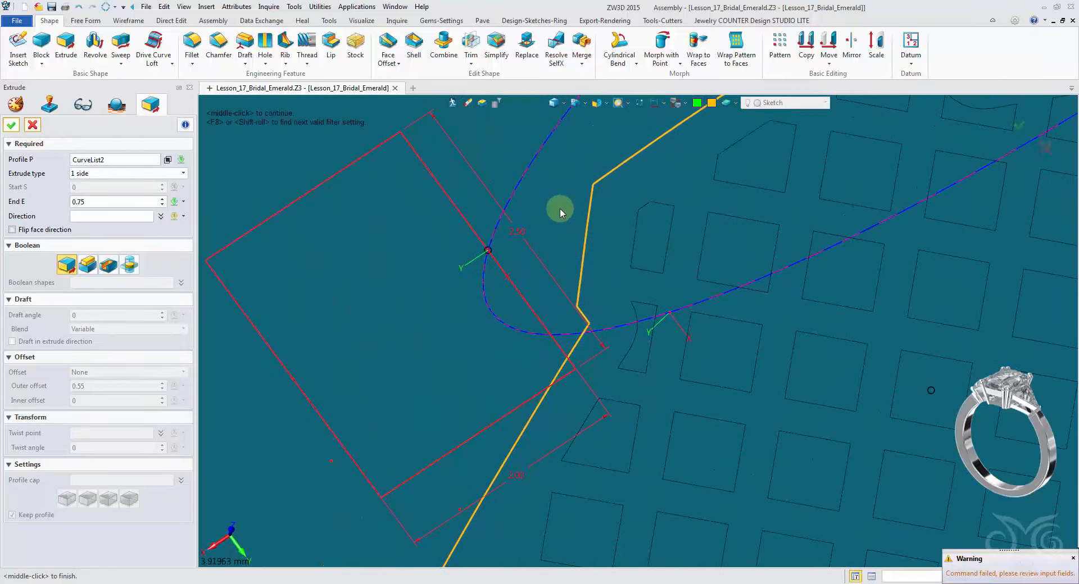
scroll(570, 242, down, 4)
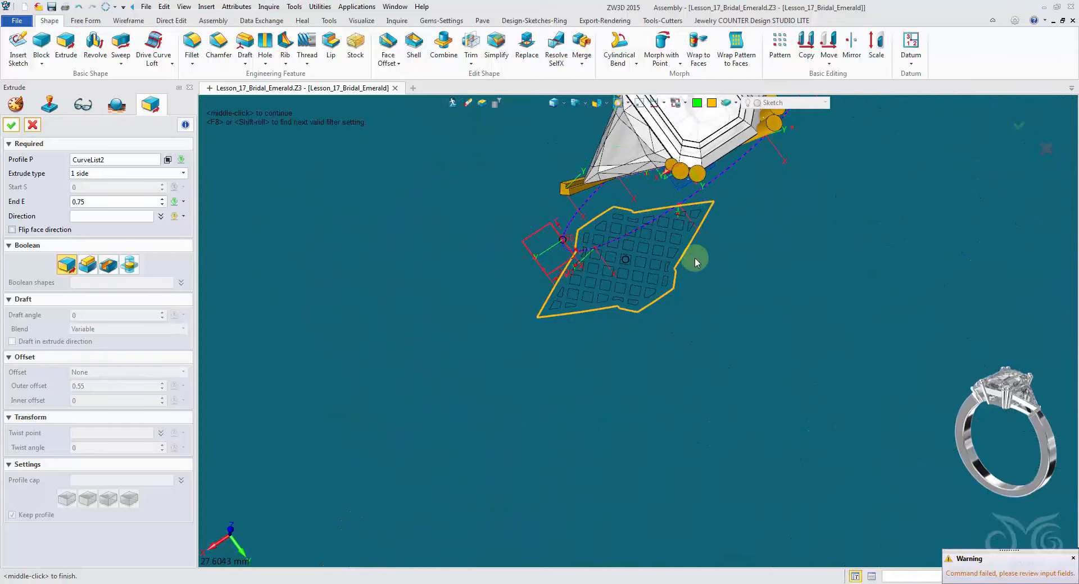
scroll(690, 261, up, 11)
scroll(668, 284, down, 8)
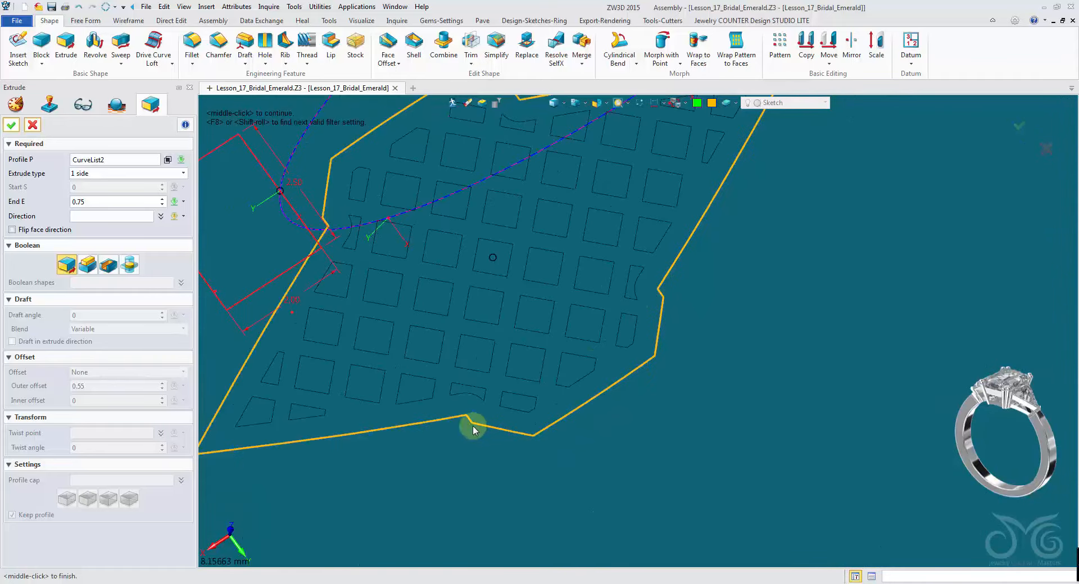
scroll(403, 428, down, 1)
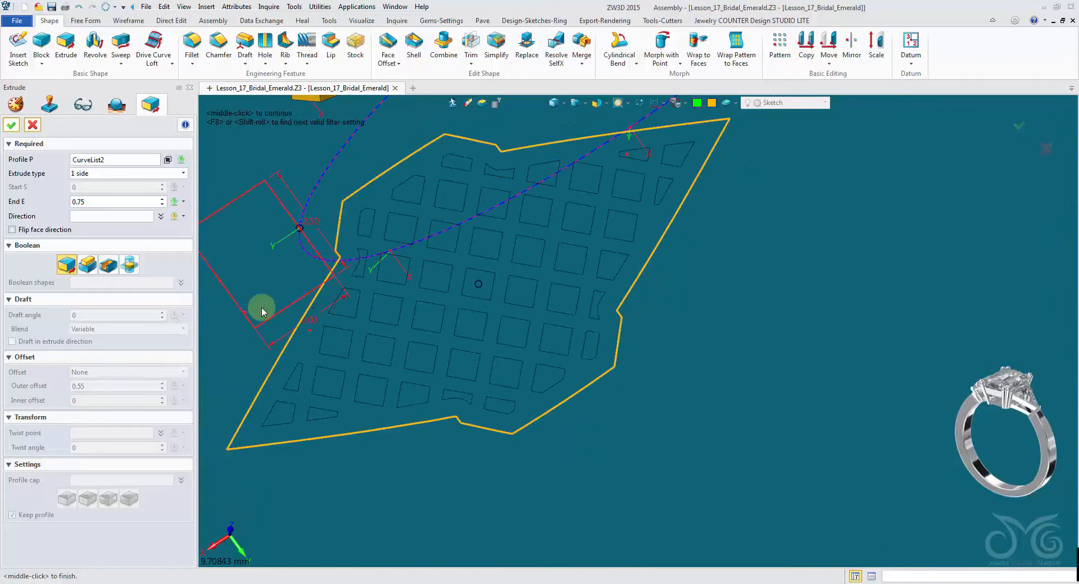
click(32, 125)
- Hide the rectangular reference sketch beside the gallery pattern
scroll(284, 435, down, 3)
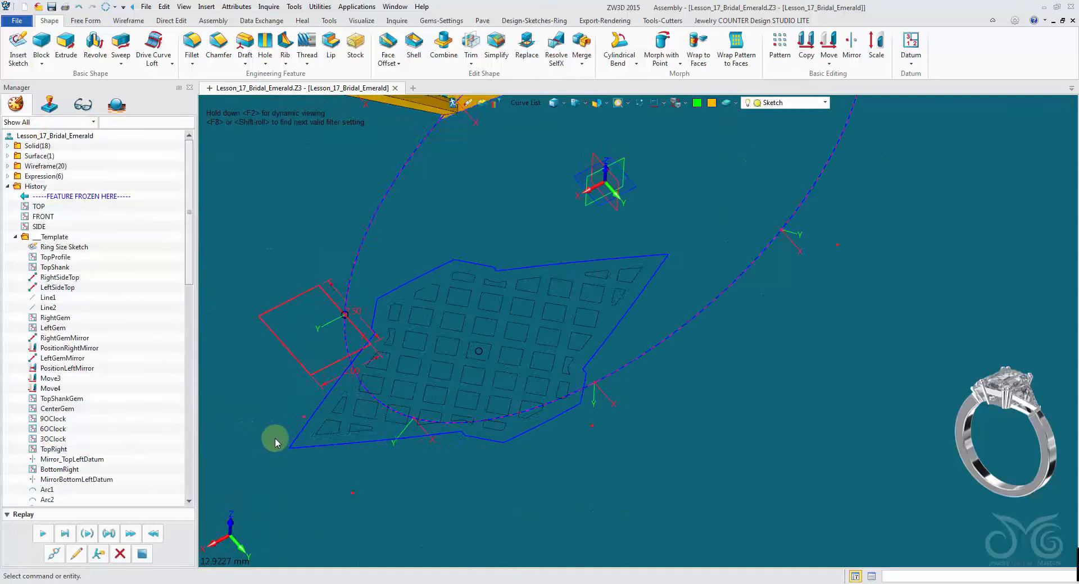
scroll(343, 441, up, 5)
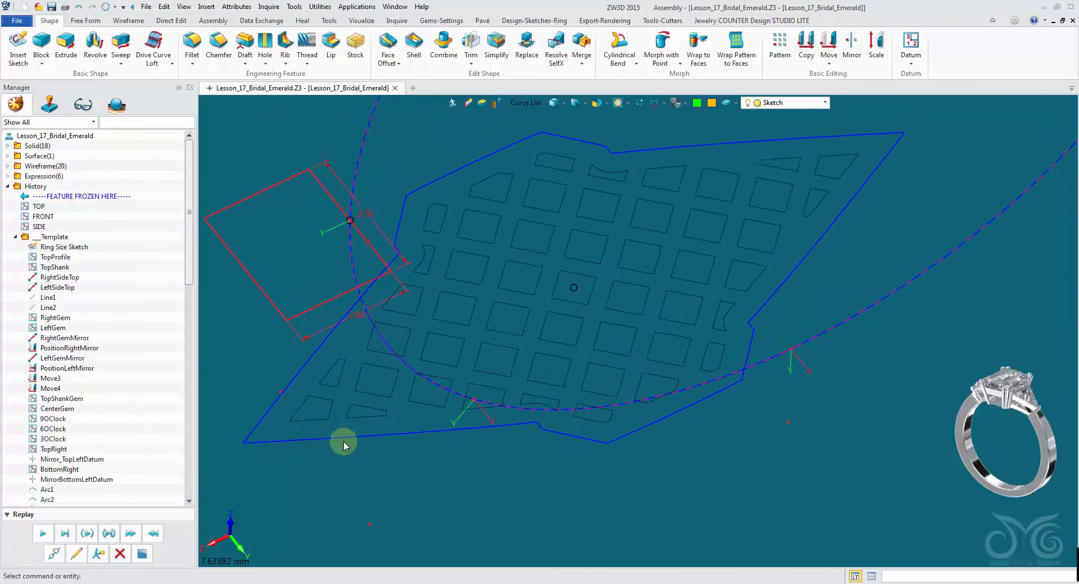
click(531, 102)
click(565, 170)
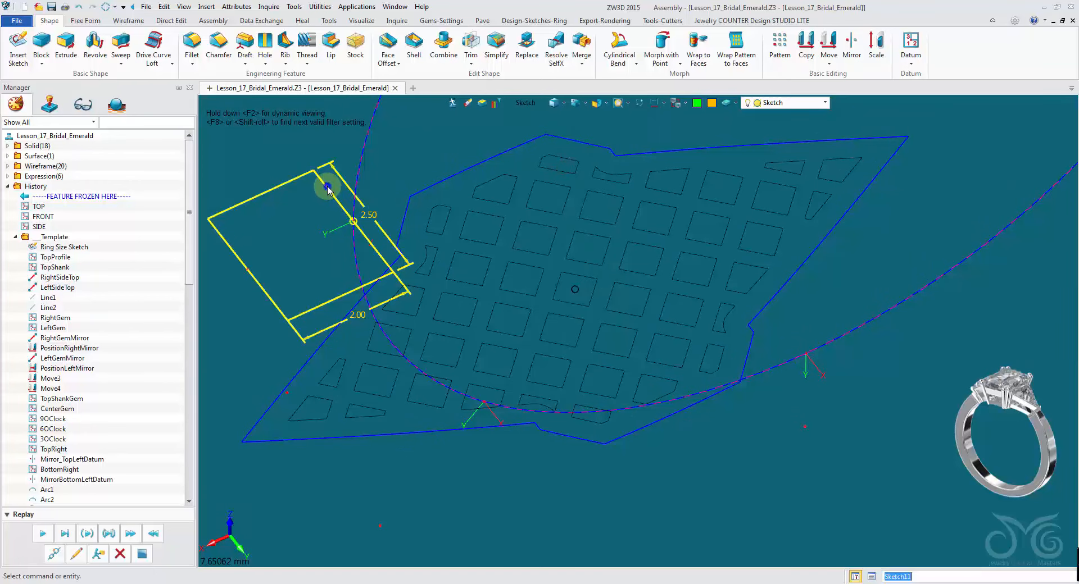
right_click(329, 187)
click(345, 213)
scroll(407, 260, up, 5)
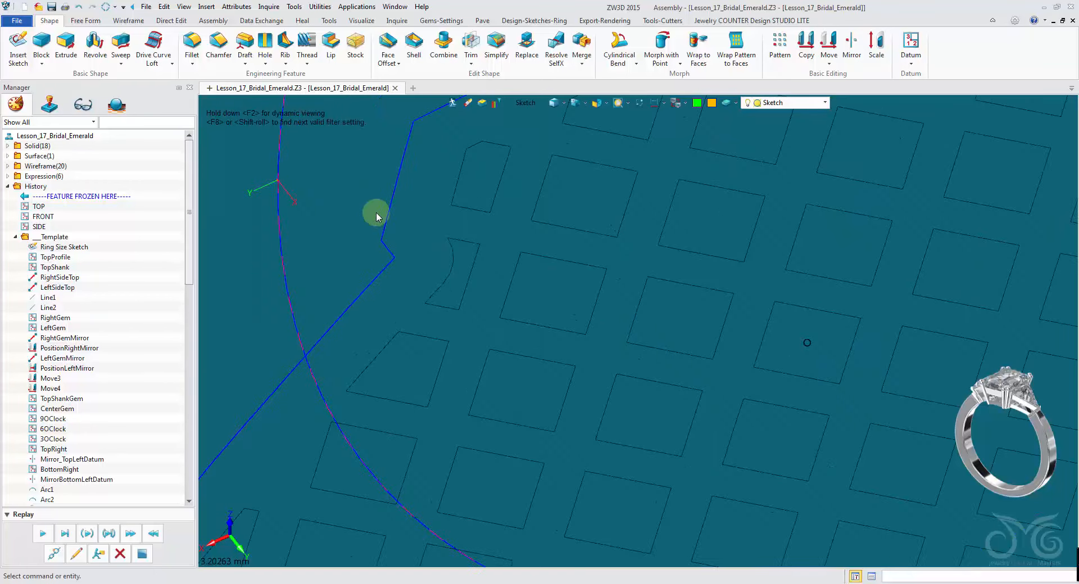
mouse_move(874, 175)
middle_down()
mouse_move(795, 197)
mouse_move(287, 250)
middle_up()
scroll(426, 291, down, 4)
scroll(533, 474, up, 6)
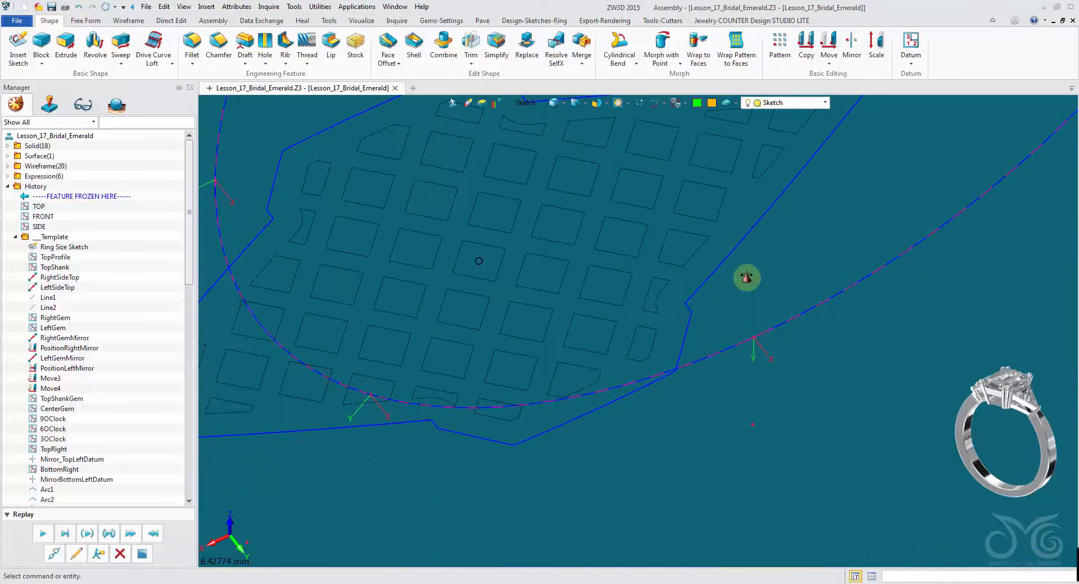
scroll(561, 379, down, 6)
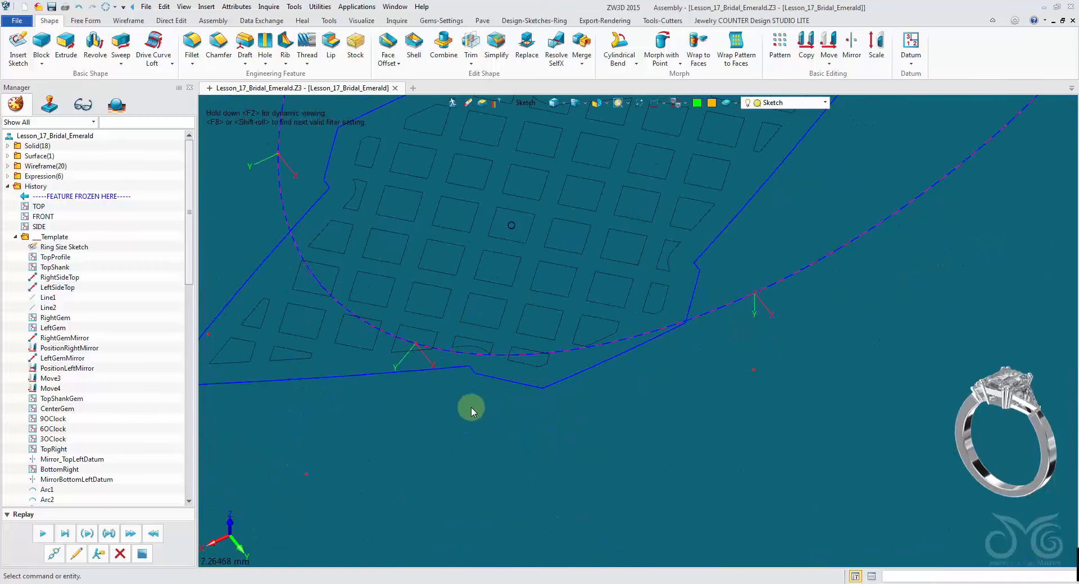
- Within Extrude, select the gallery's outer outline as a curve list using the Curve List pick filter, then cancel the extrude
middle_drag(453, 421, 715, 427)
scroll(592, 405, up, 3)
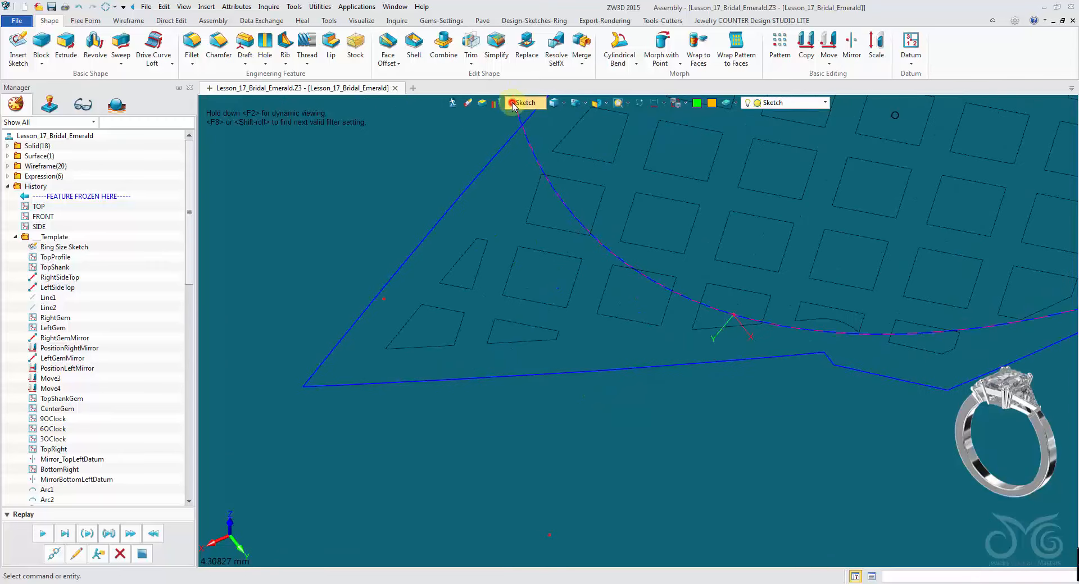
click(513, 104)
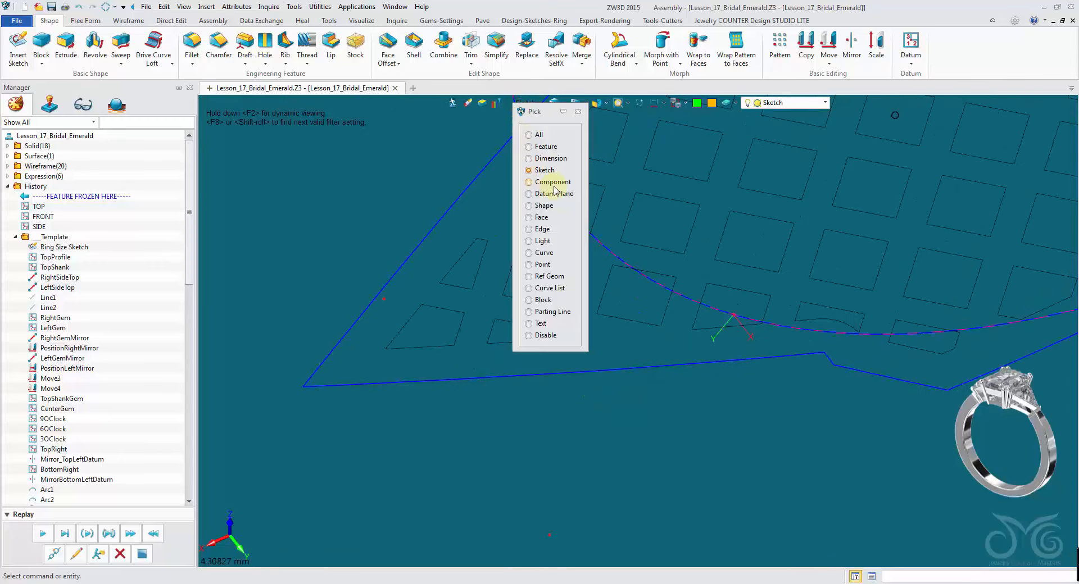
click(550, 256)
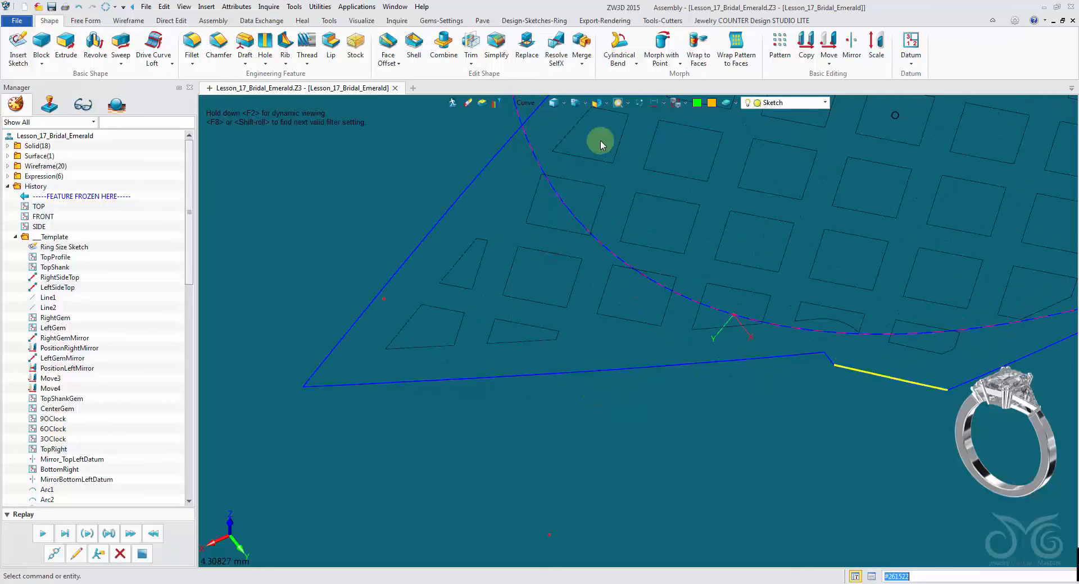
click(524, 104)
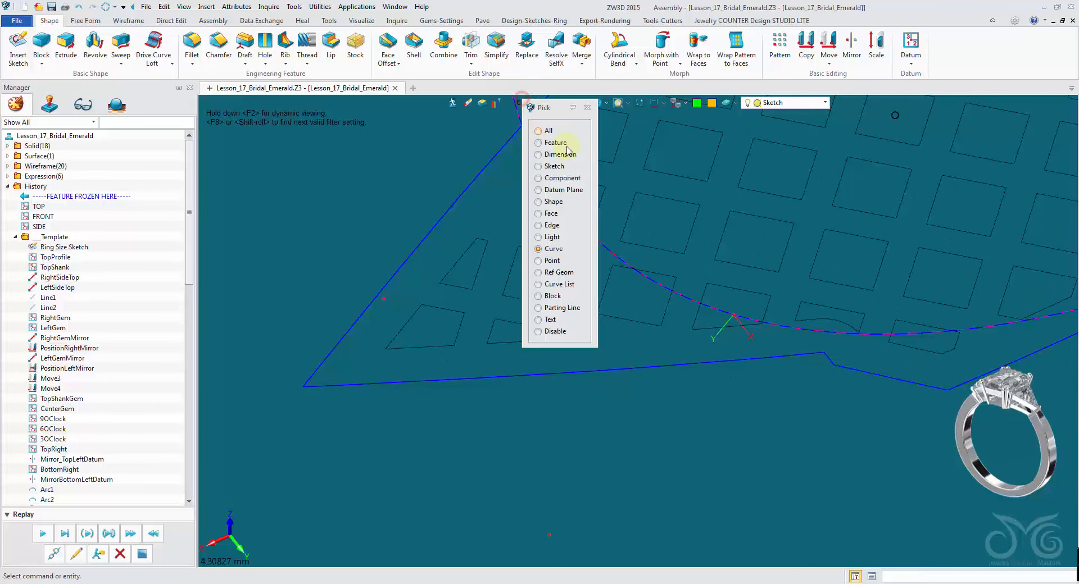
click(568, 284)
scroll(653, 365, down, 5)
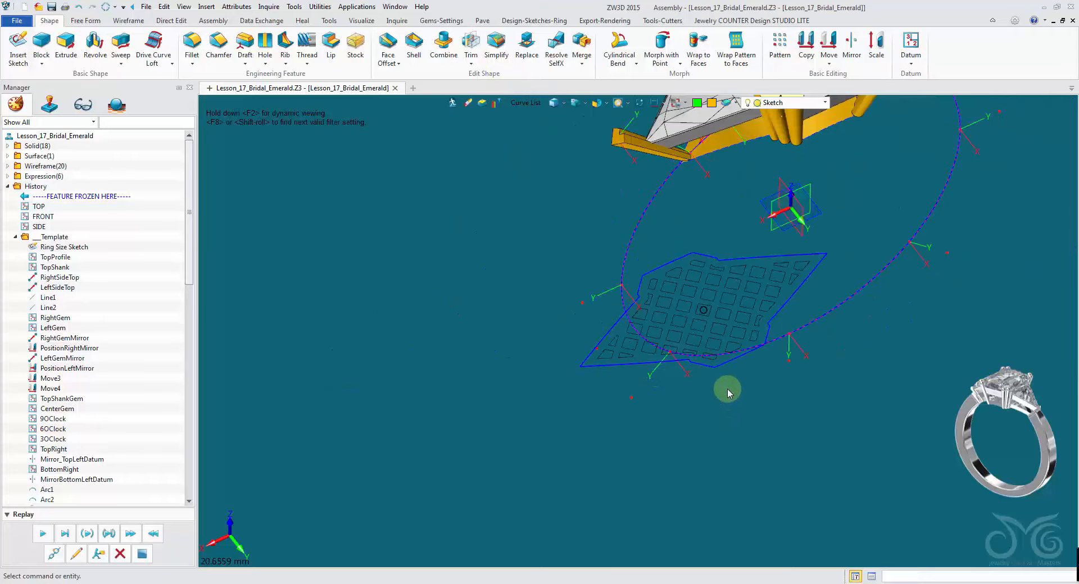
click(65, 44)
click(524, 103)
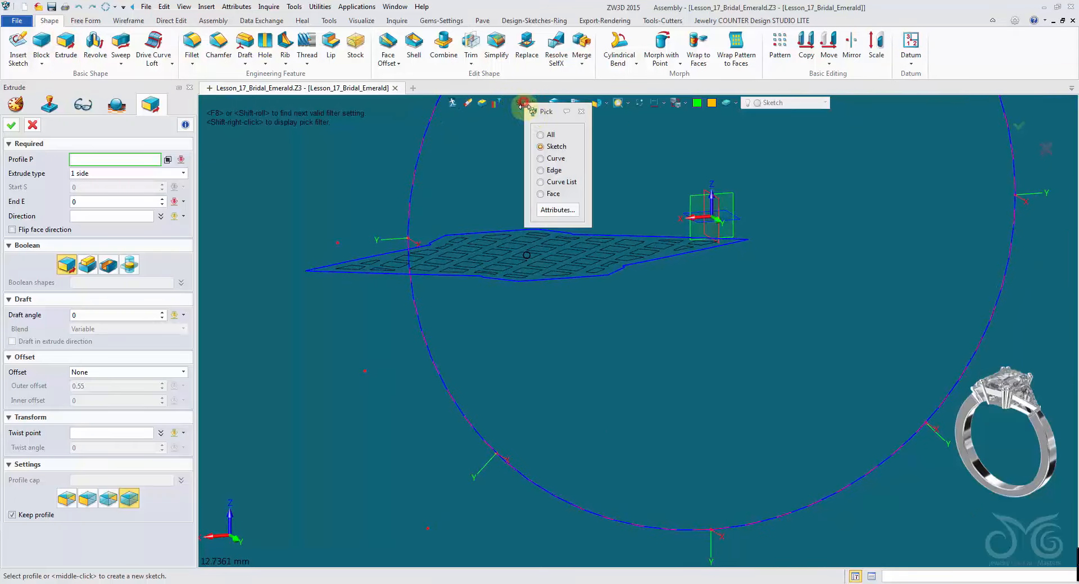
click(551, 183)
click(425, 268)
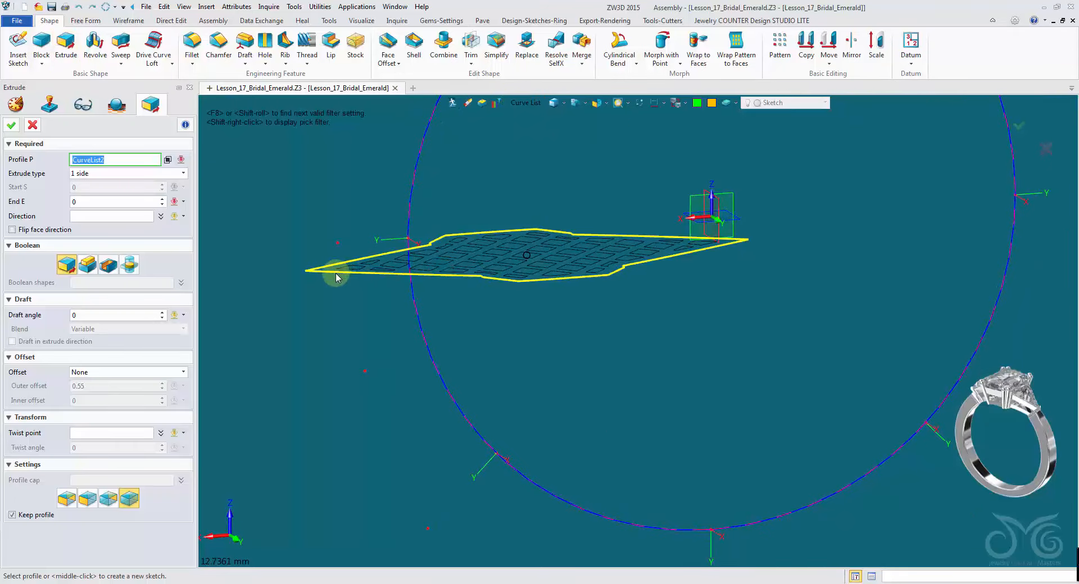
click(34, 124)
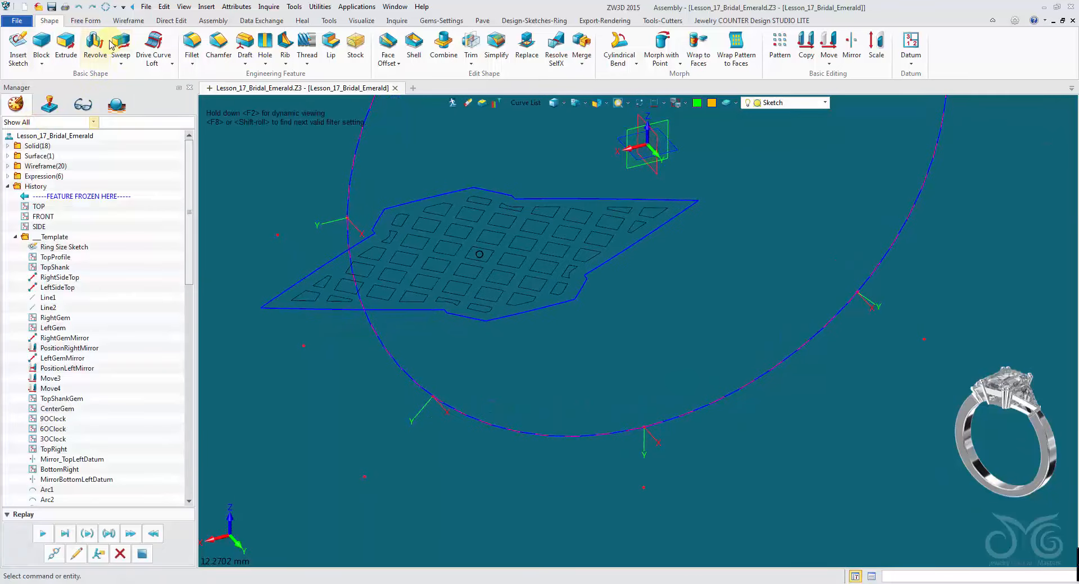
- Create an FEM Patch surface bounded by the gallery's outer outline curve list
click(95, 22)
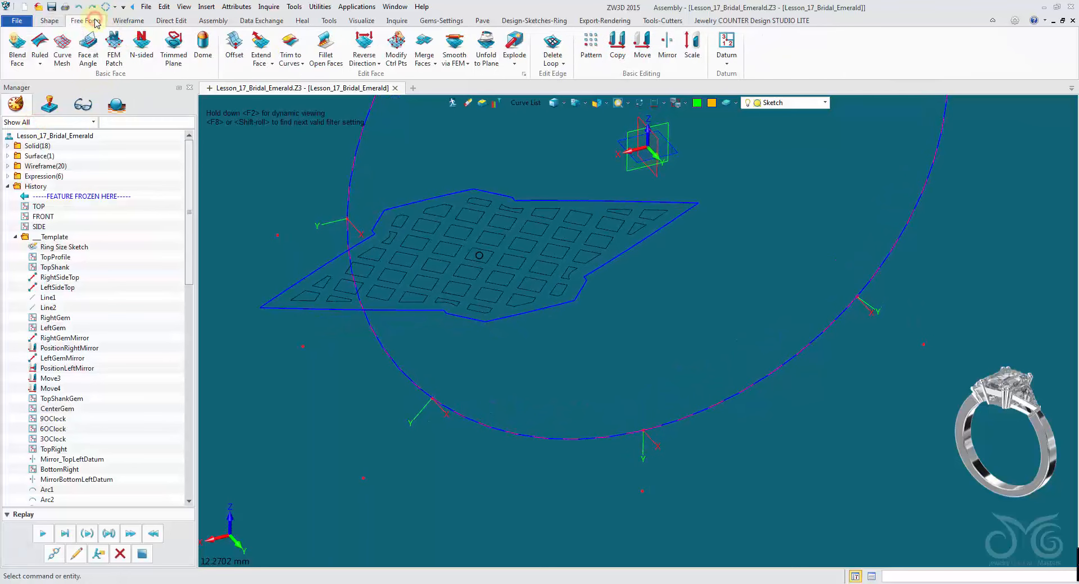
click(115, 56)
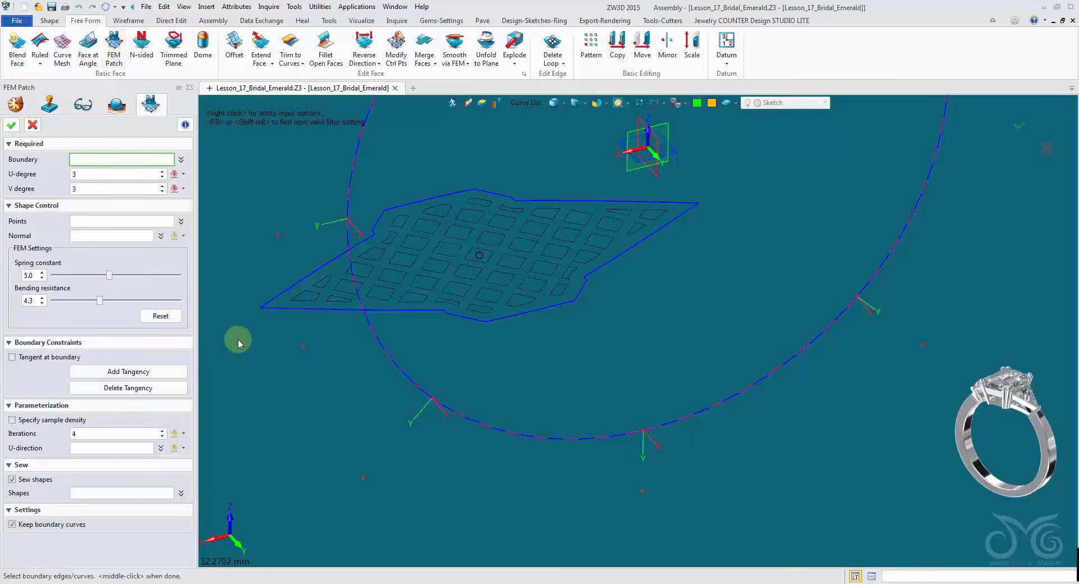
click(276, 312)
click(276, 311)
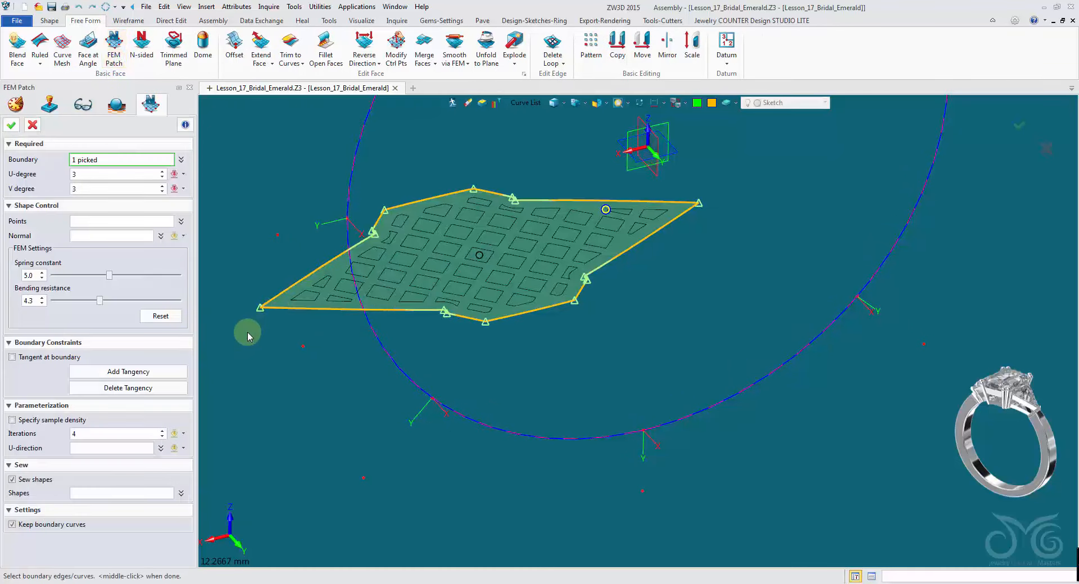
middle_click(248, 335)
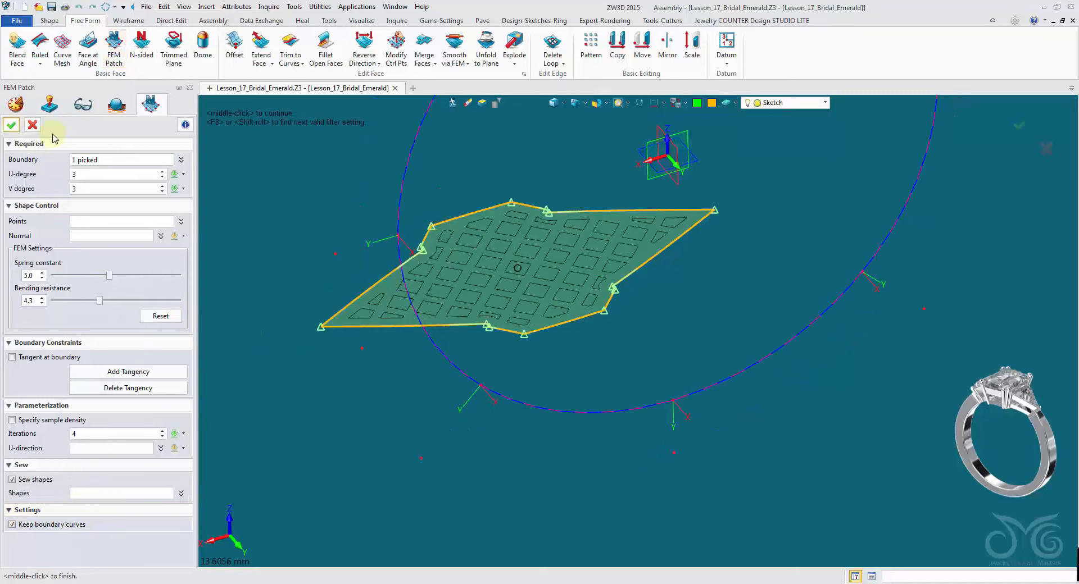
click(14, 124)
- Extrude the patch face one side by -0.75 as a new base solid
middle_drag(315, 236, 607, 241)
click(50, 21)
click(66, 45)
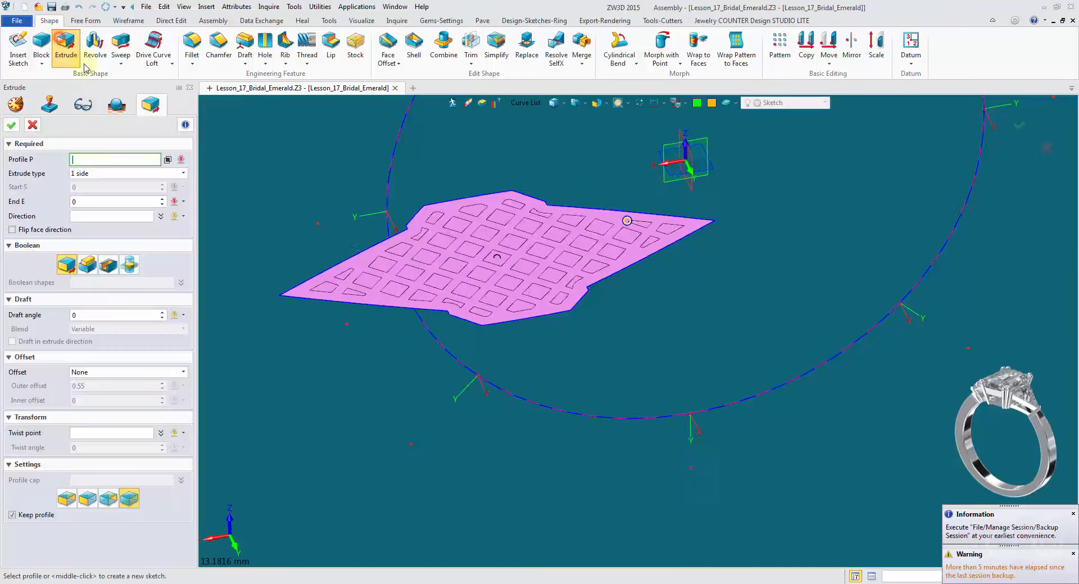
click(526, 103)
click(548, 192)
click(454, 209)
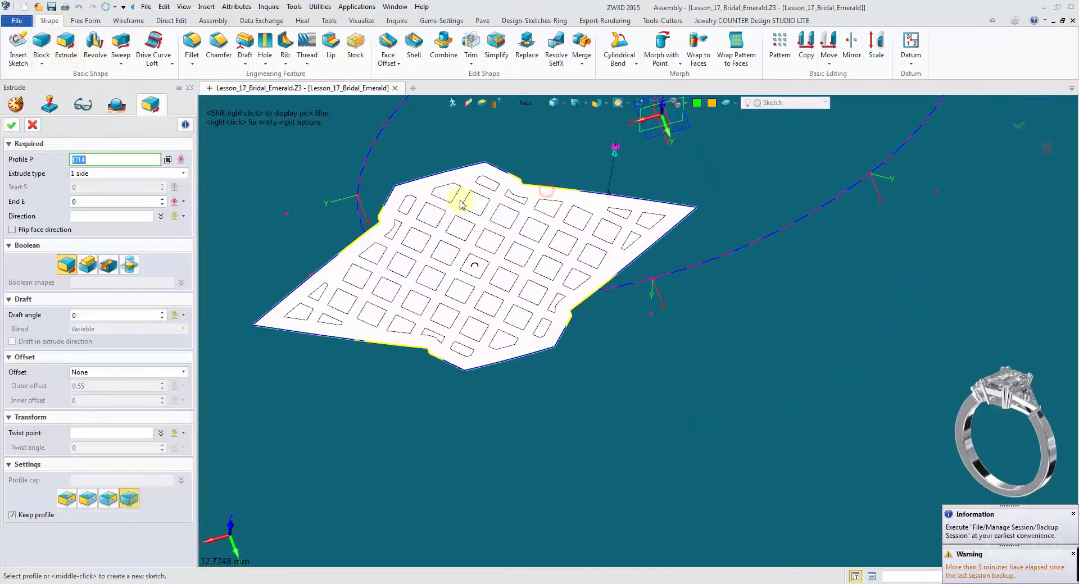
right_drag(453, 209, 470, 202)
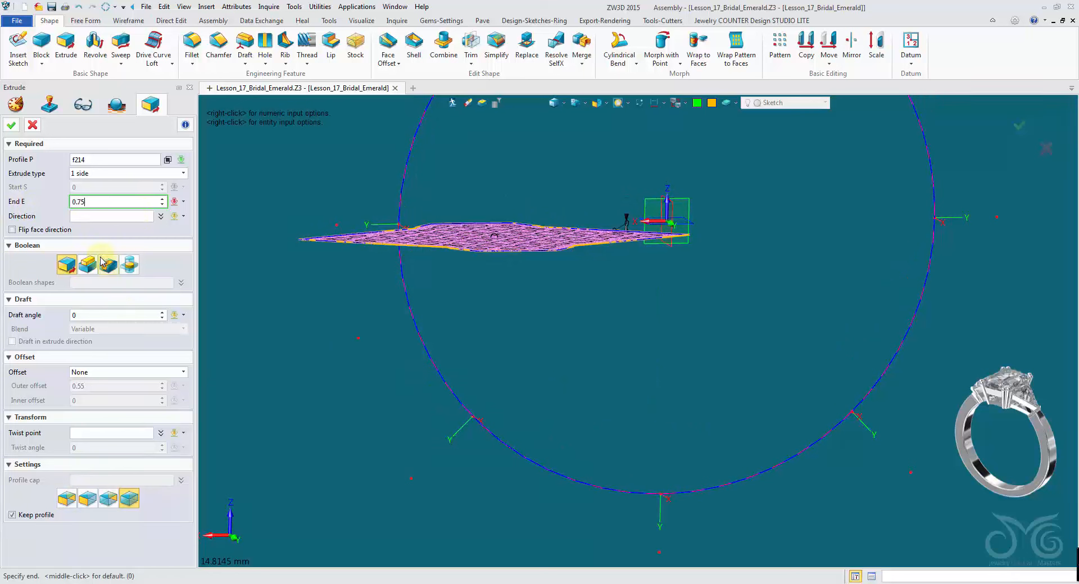
click(69, 267)
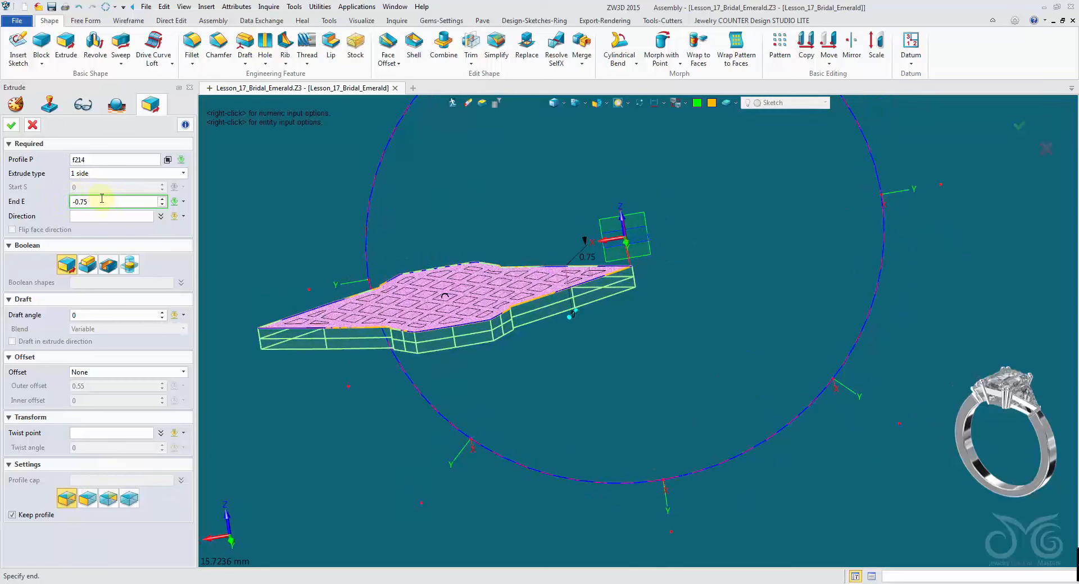
key(Return)
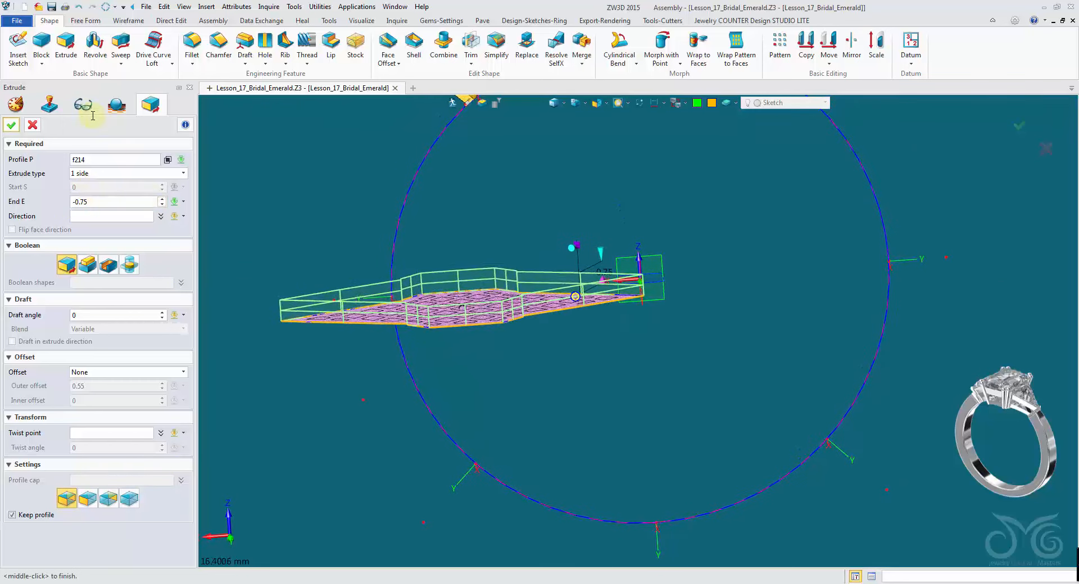
click(12, 125)
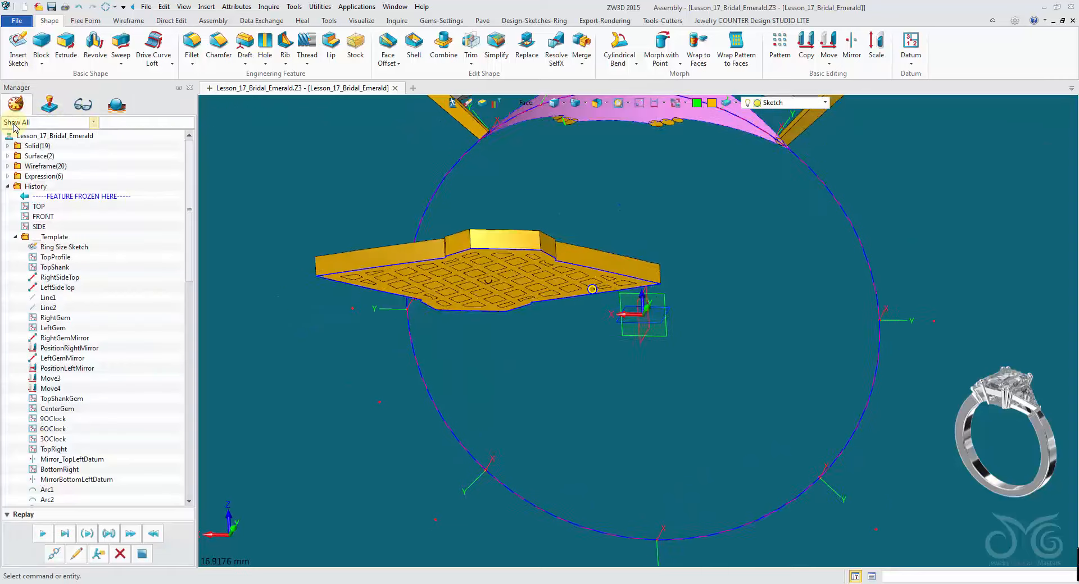
- Cut-extrude the pierced hole sketch symmetrically by 1 through the gallery plate
click(66, 46)
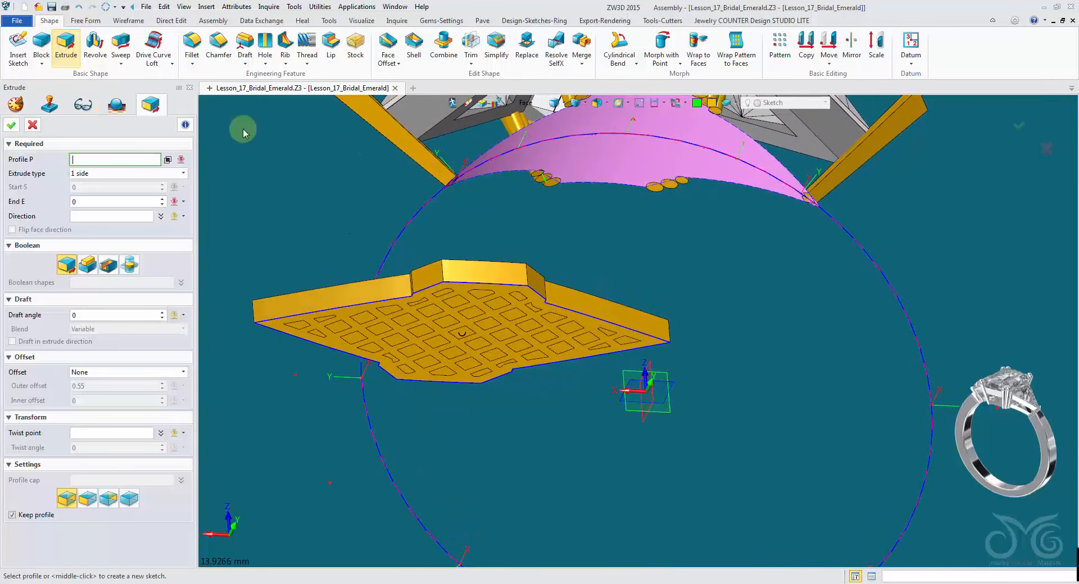
click(537, 105)
click(565, 138)
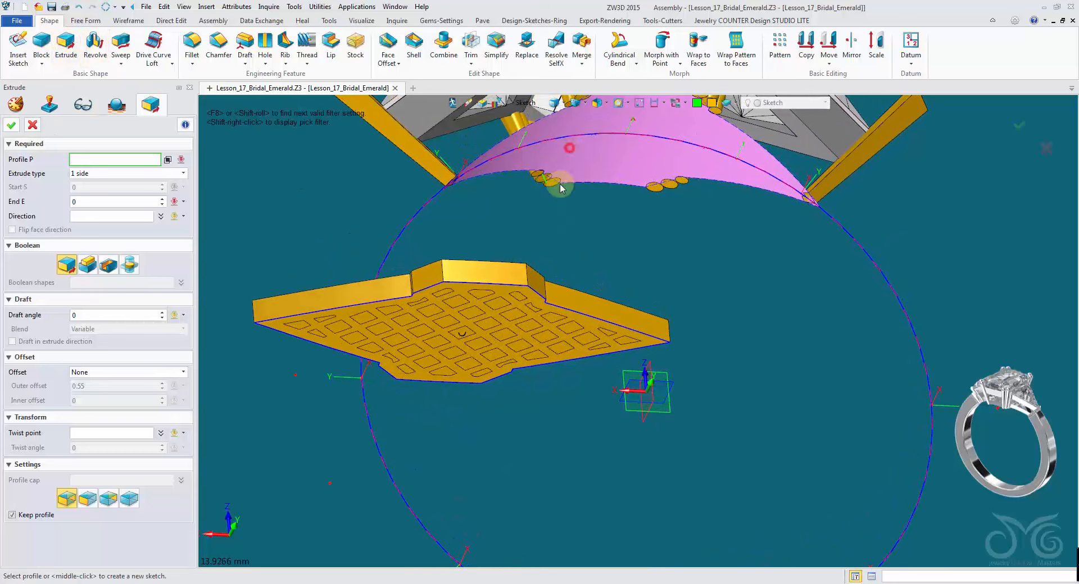
click(504, 327)
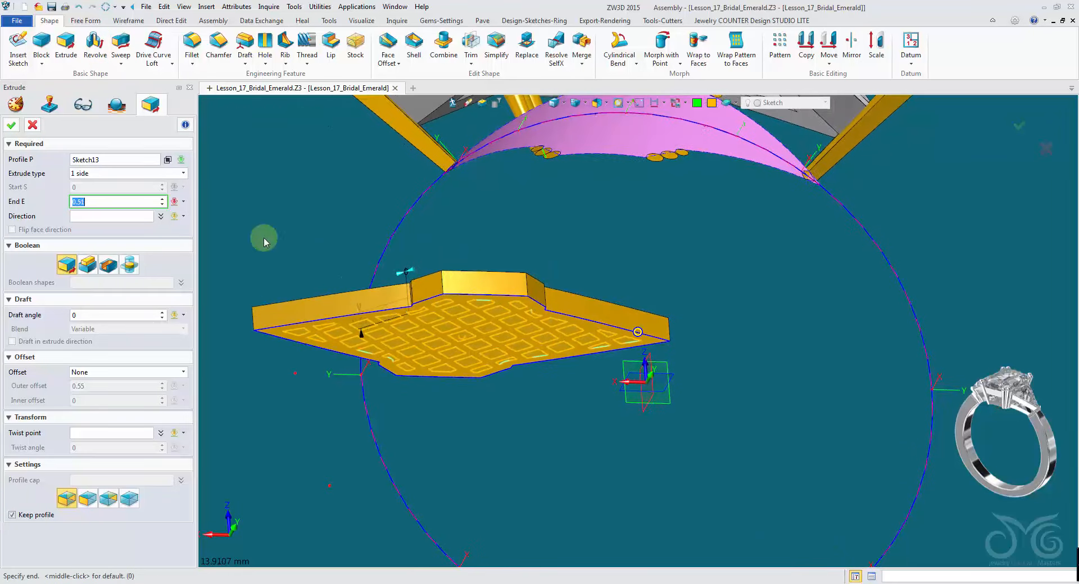
click(183, 173)
click(107, 201)
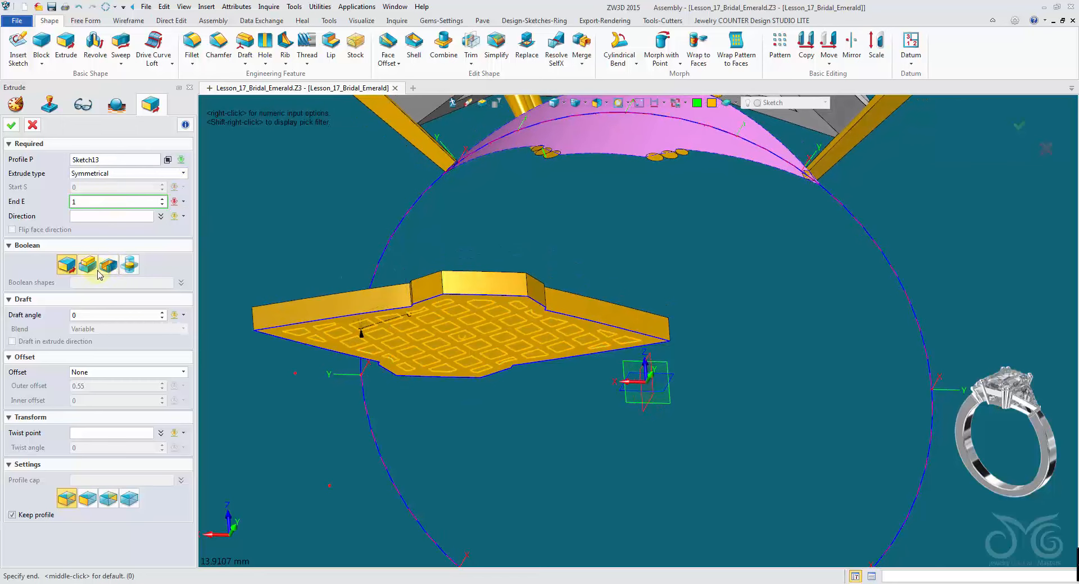
click(109, 269)
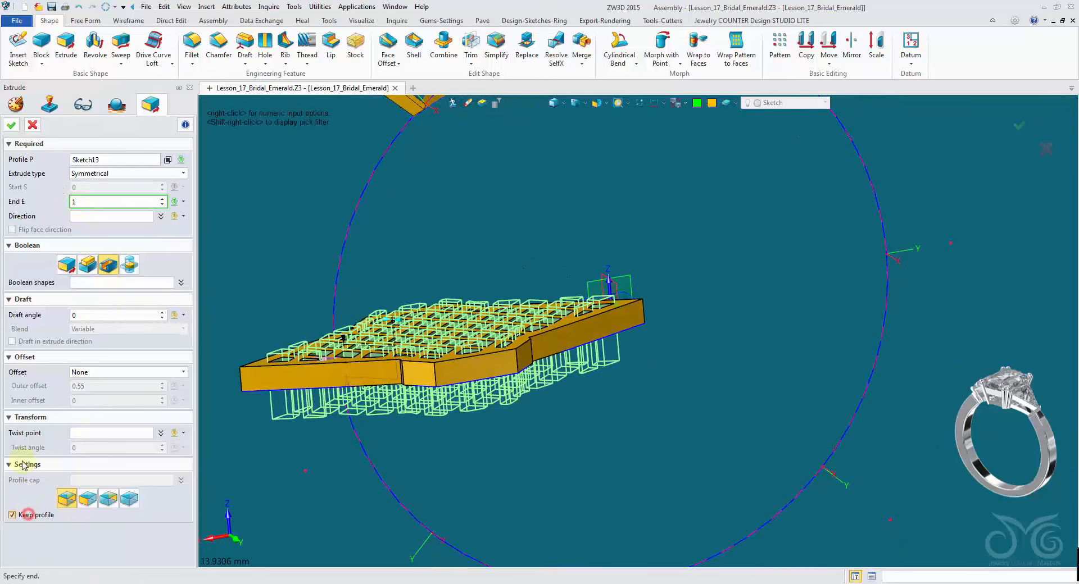
click(12, 126)
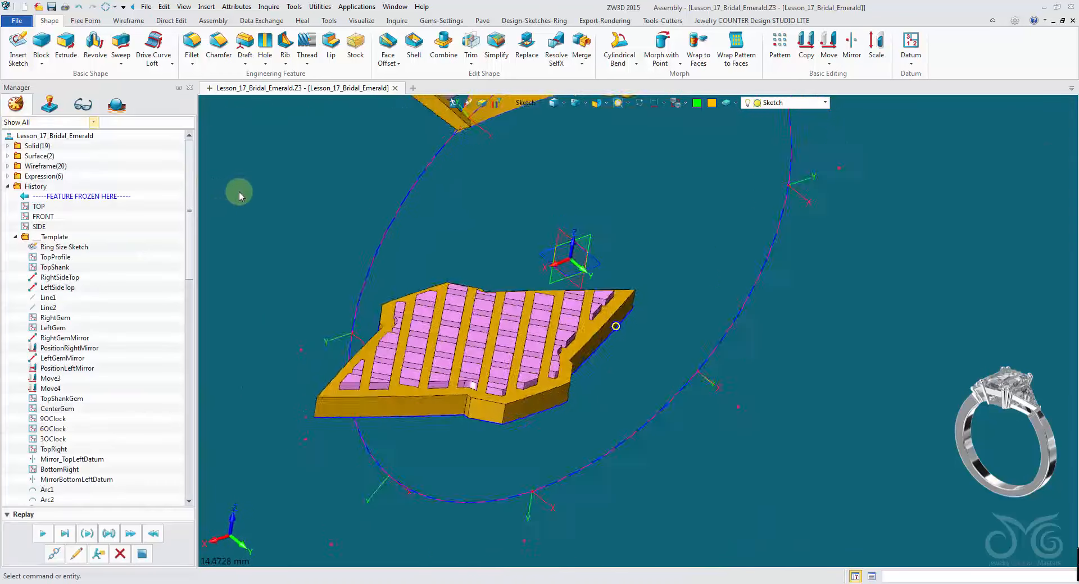
- Hide the patch surface lying over the gallery plate, then undo the hide
click(527, 99)
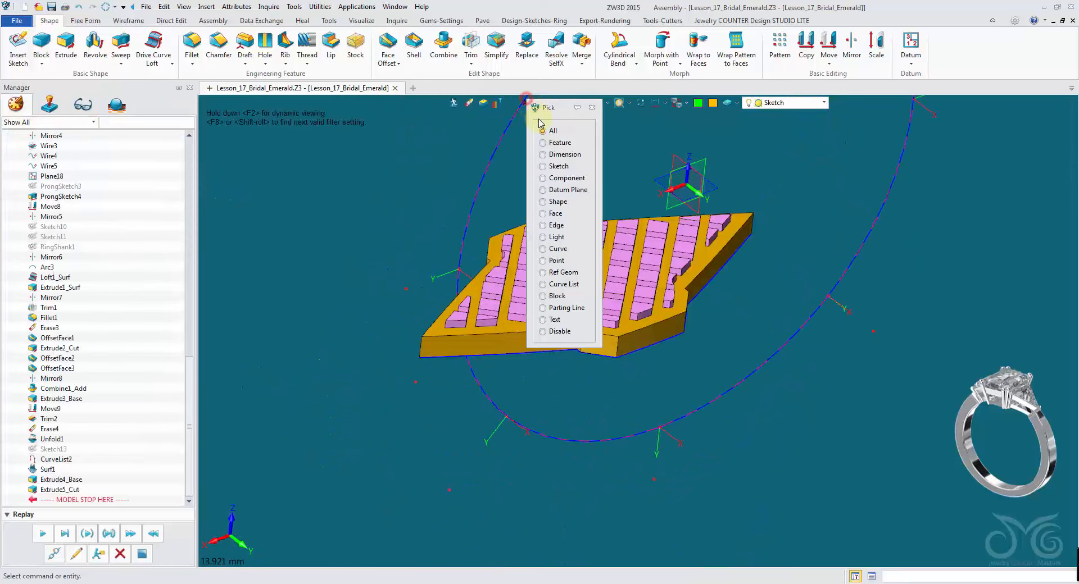
click(557, 203)
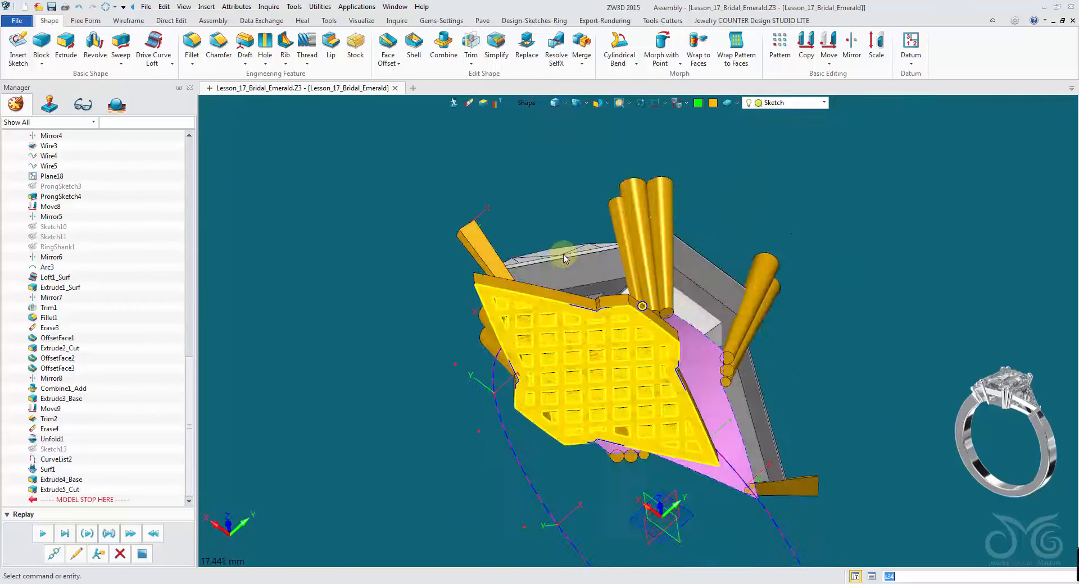
click(562, 264)
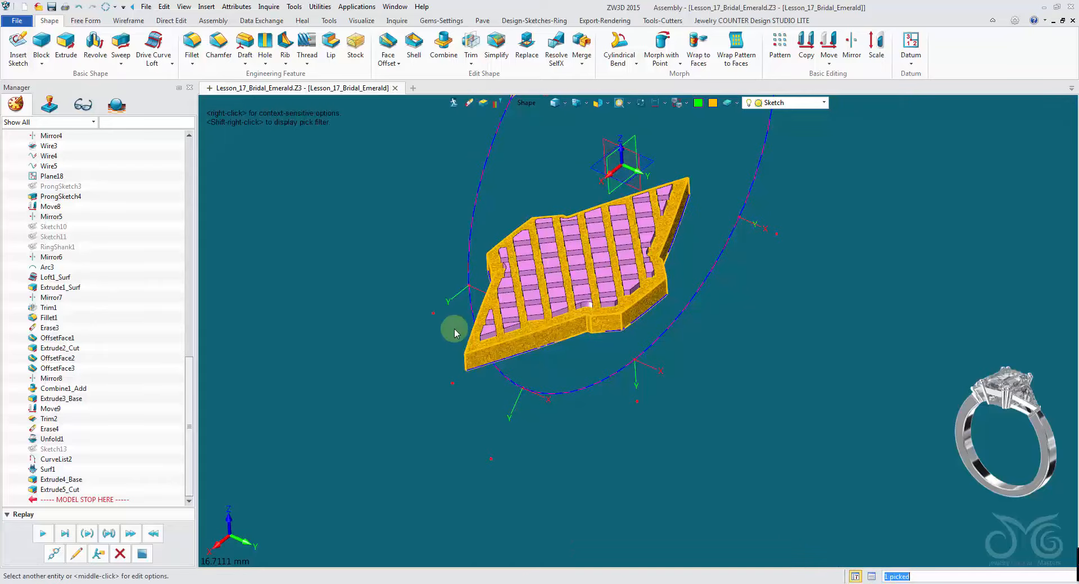
click(416, 328)
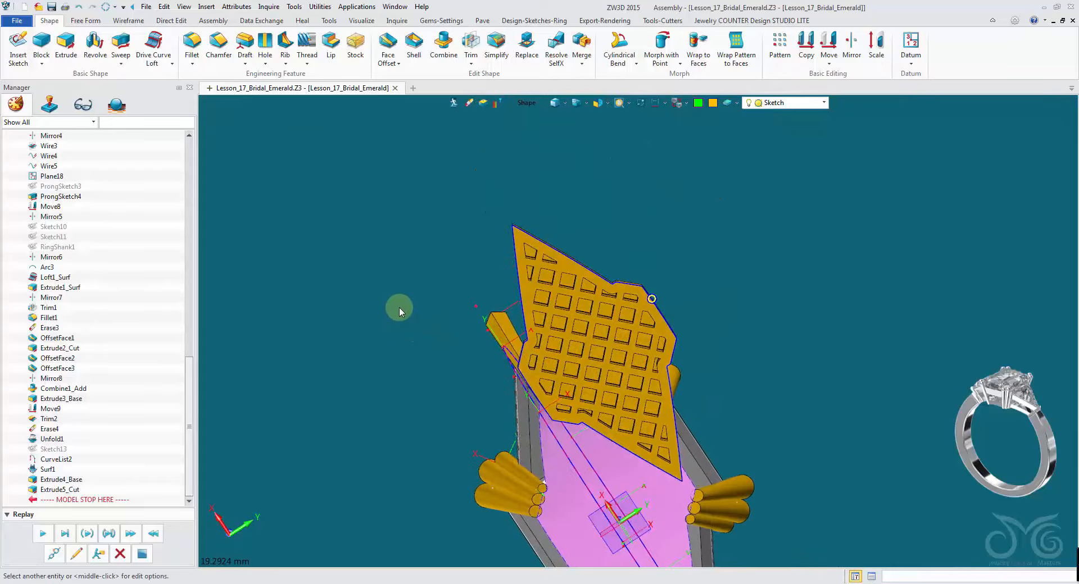
click(563, 280)
right_click(563, 280)
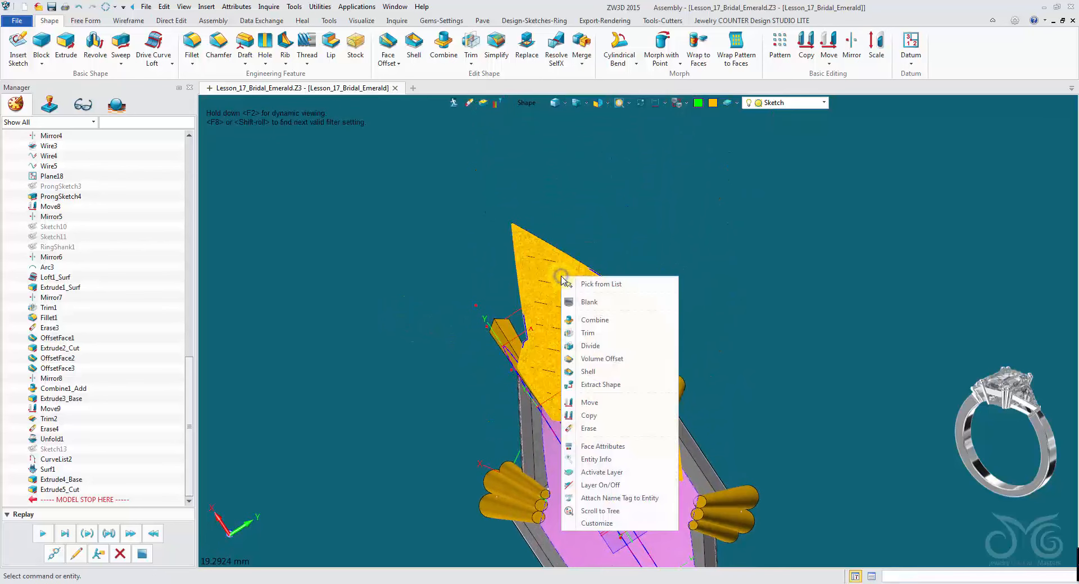
click(587, 303)
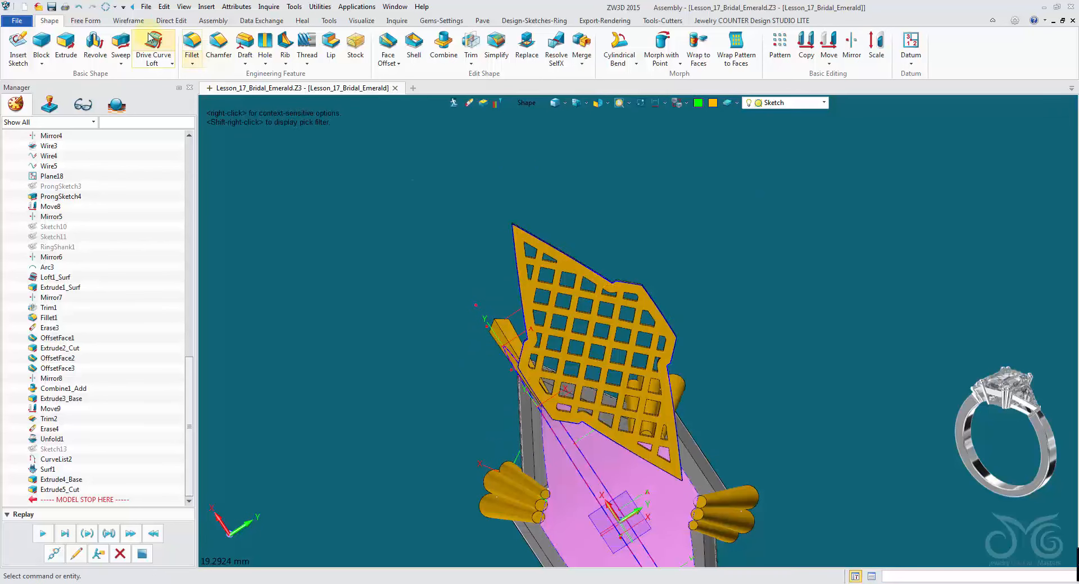
click(79, 7)
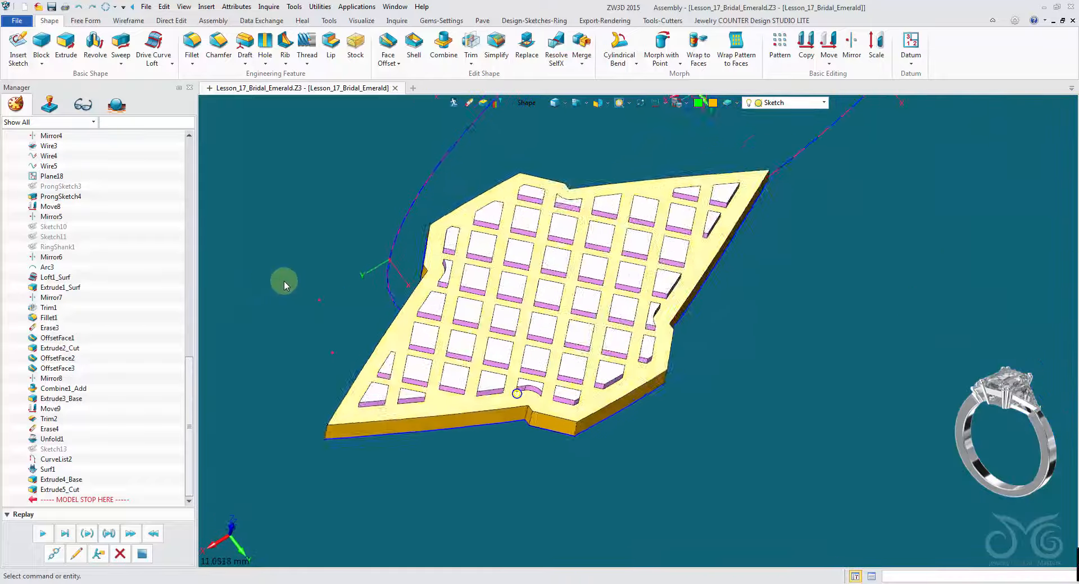
- Delete the FEM patch surface lying over the pierced gallery plate
click(590, 299)
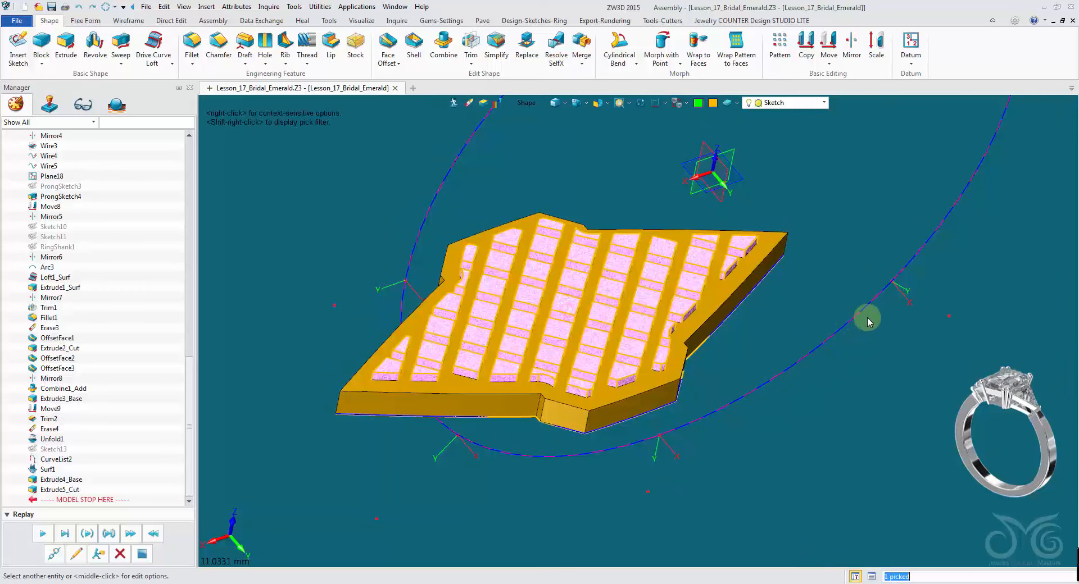
key(Delete)
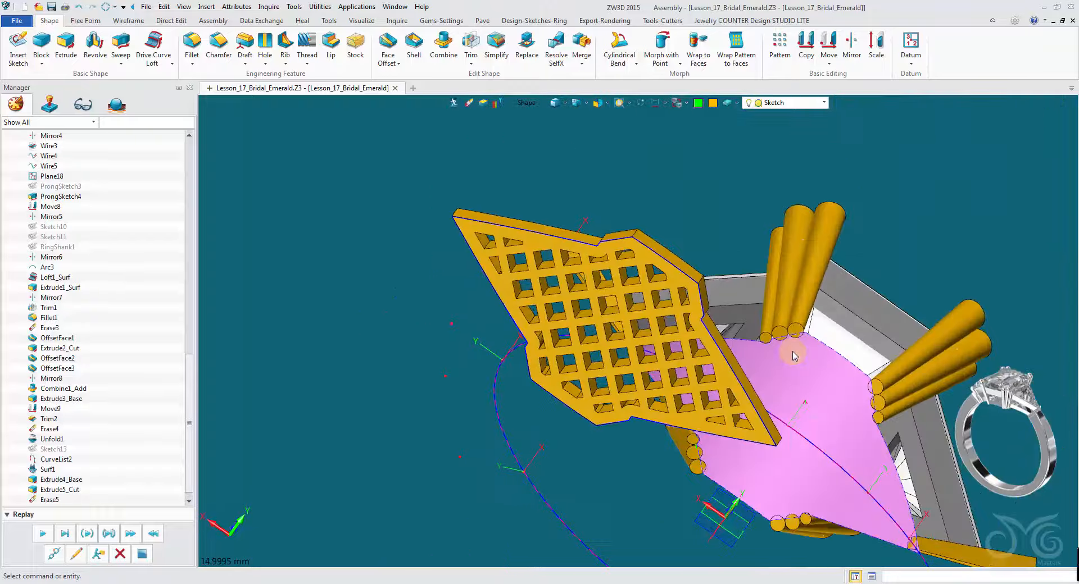
scroll(134, 376, down, 2)
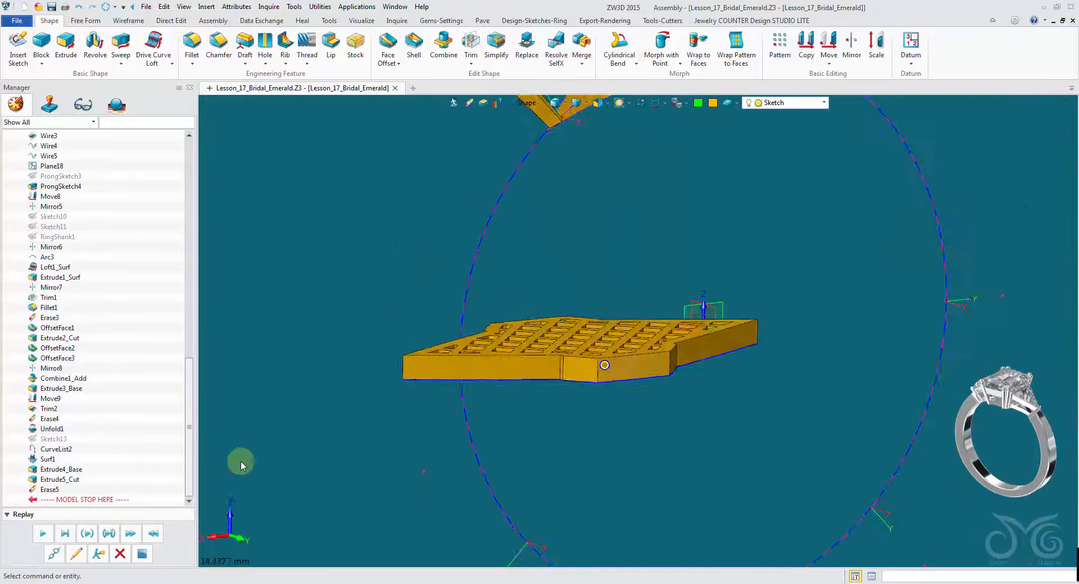
mouse_move(254, 436)
middle_down()
mouse_move(302, 396)
mouse_move(280, 386)
mouse_move(461, 303)
middle_up()
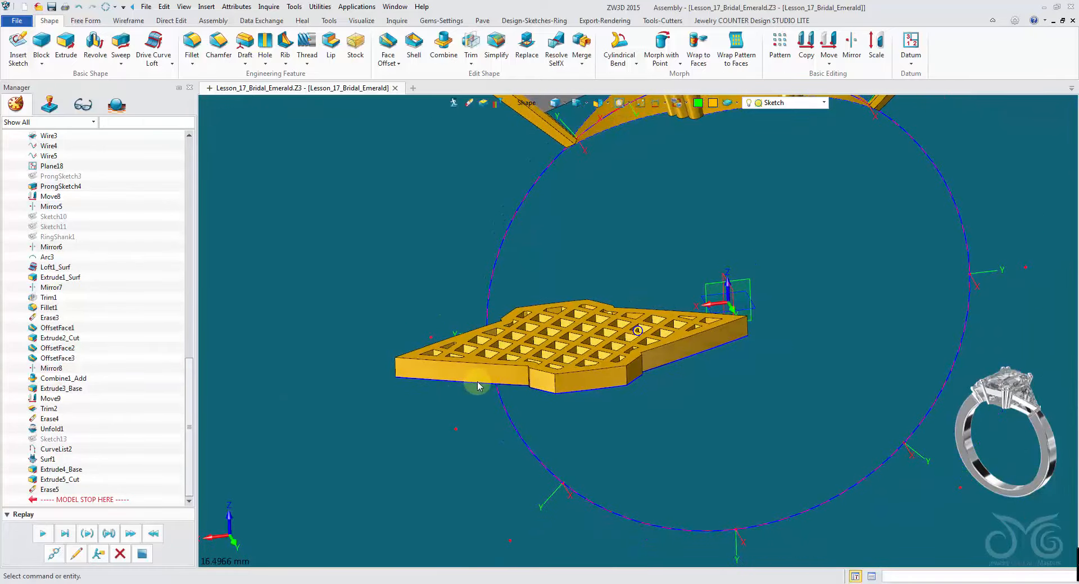
- Wrap the pierced gallery plate back onto the ring by refolding it with the Unfold1 feature
middle_drag(478, 386, 414, 161)
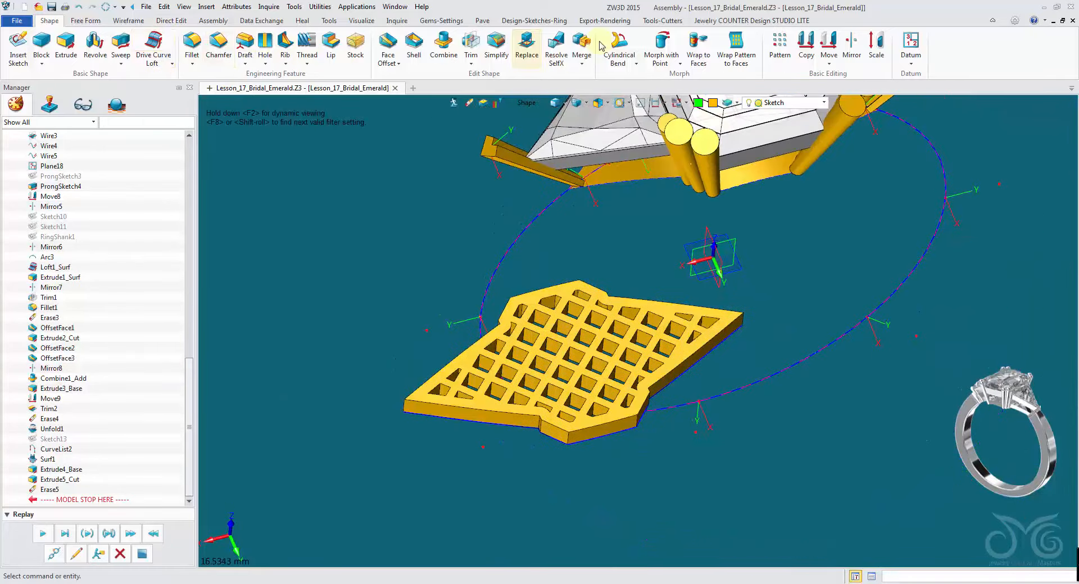
click(700, 48)
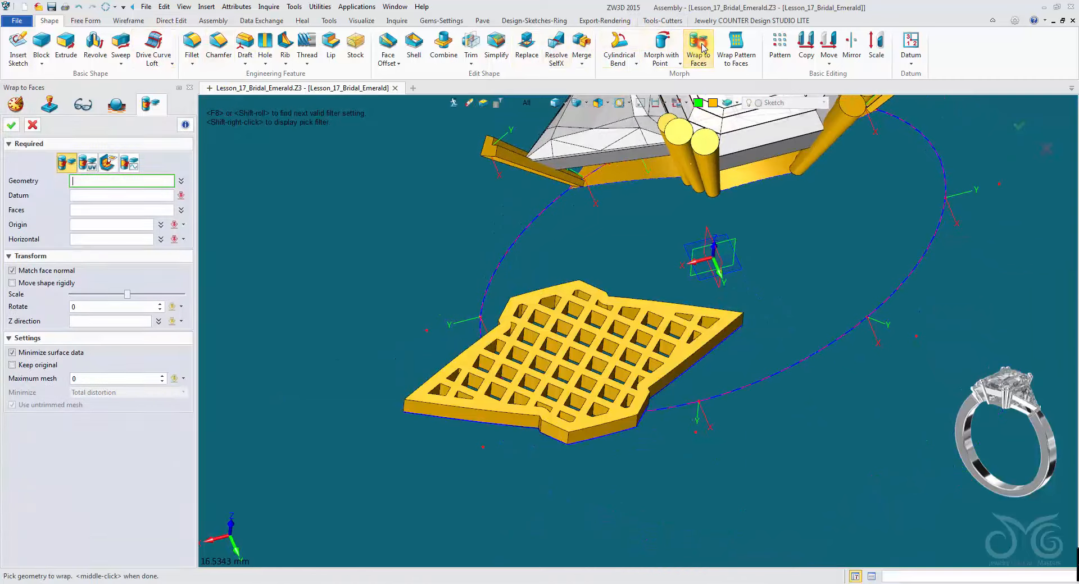
click(115, 169)
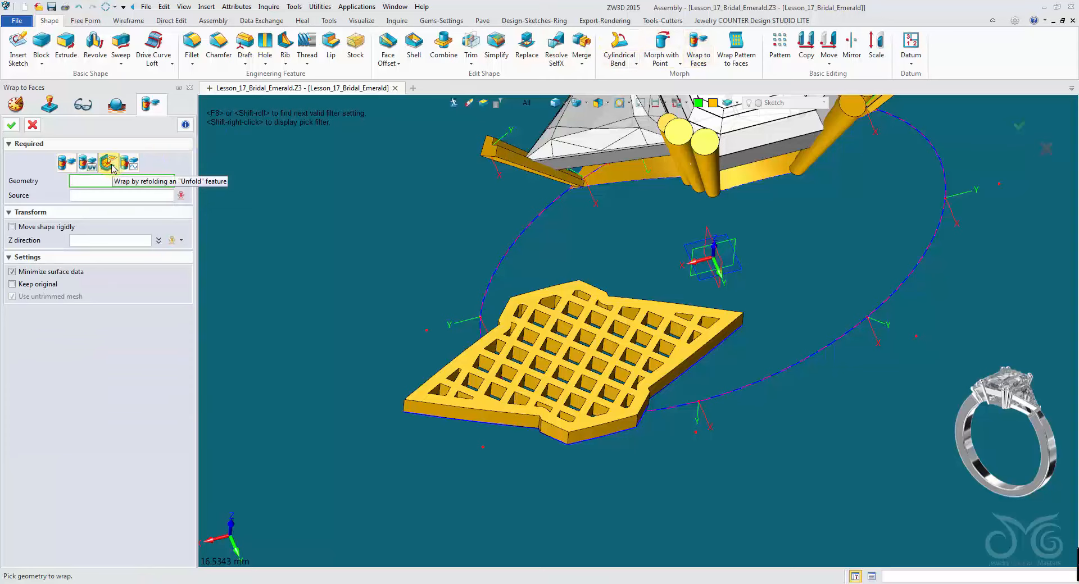
click(530, 292)
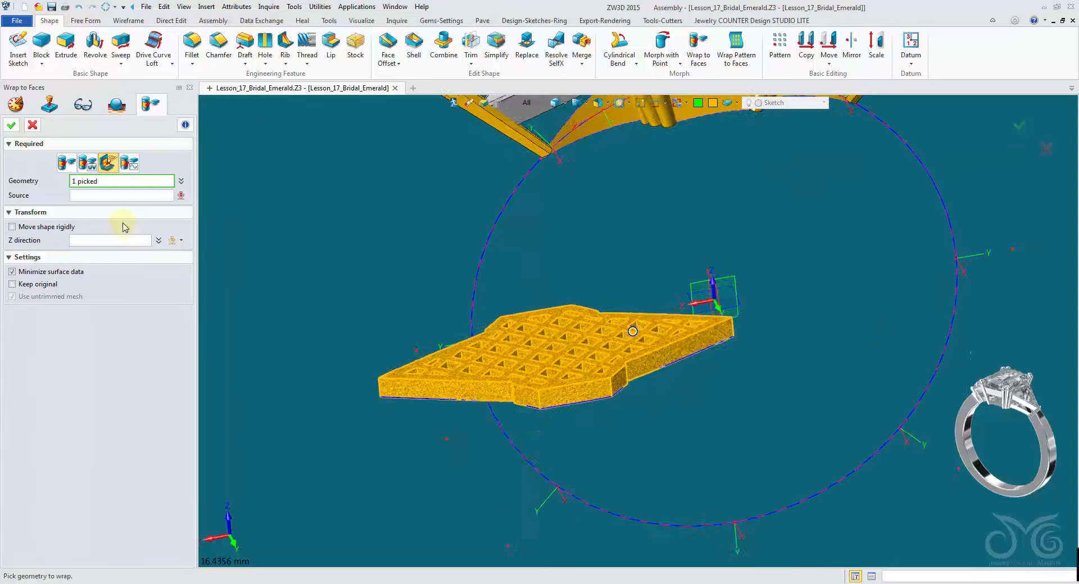
click(124, 196)
right_drag(213, 241, 402, 368)
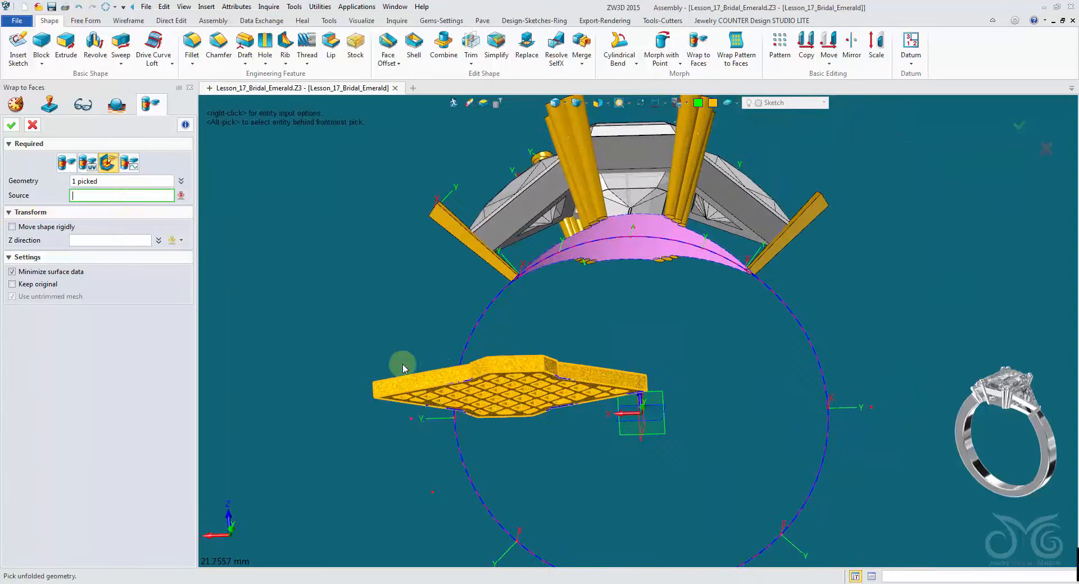
middle_click(401, 394)
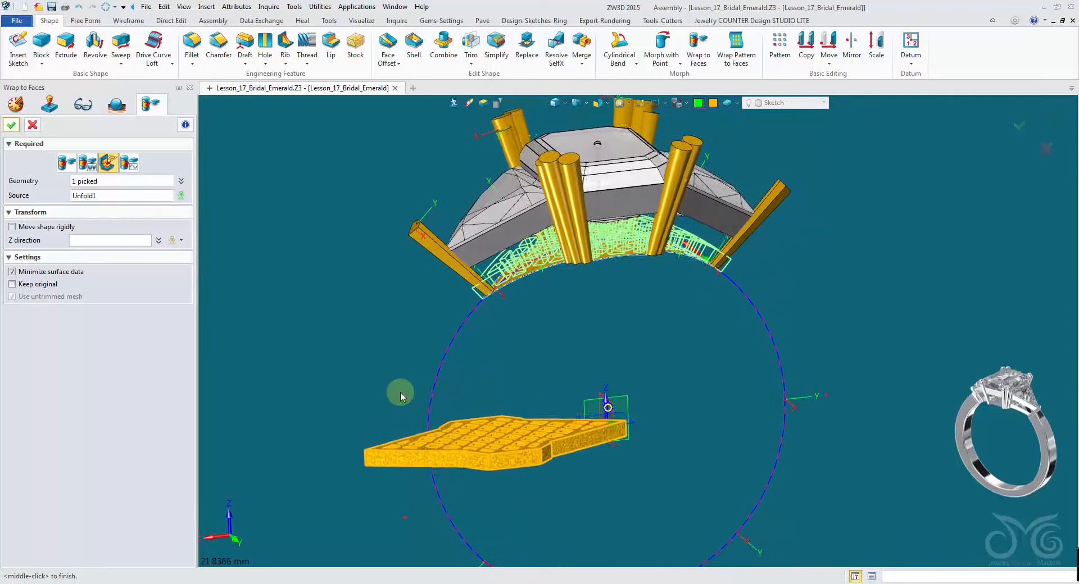
right_drag(401, 393, 356, 373)
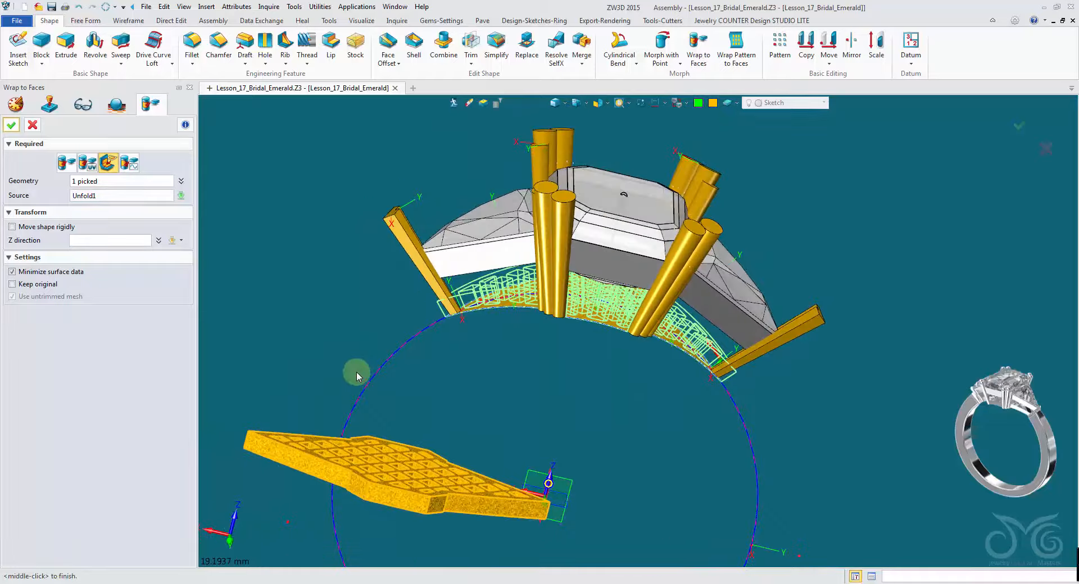
click(16, 128)
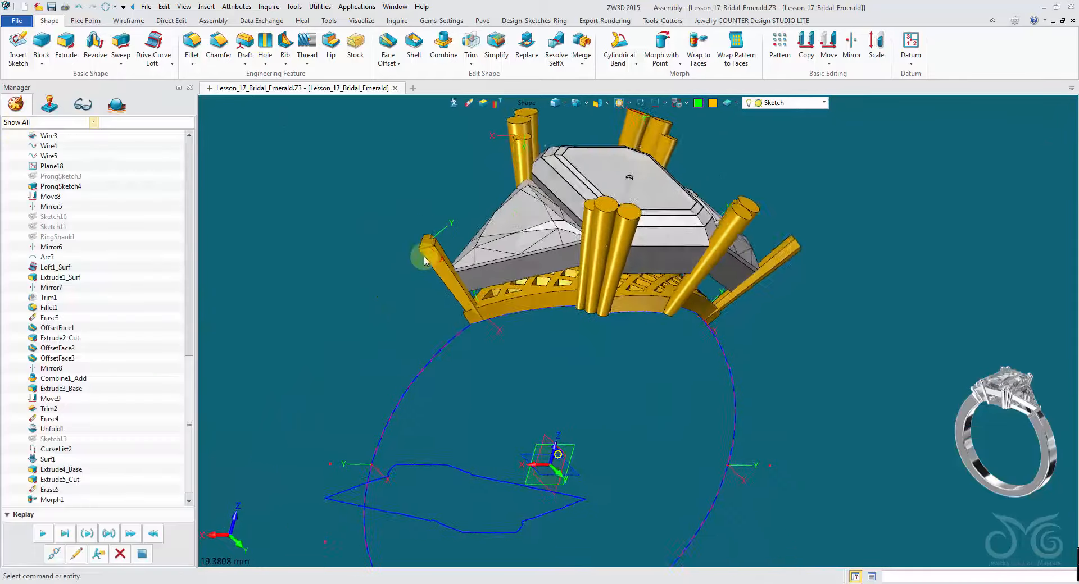
- Inspect the wrapped pierced gallery surfaces up close beneath the centre stone
right_drag(577, 317, 584, 388)
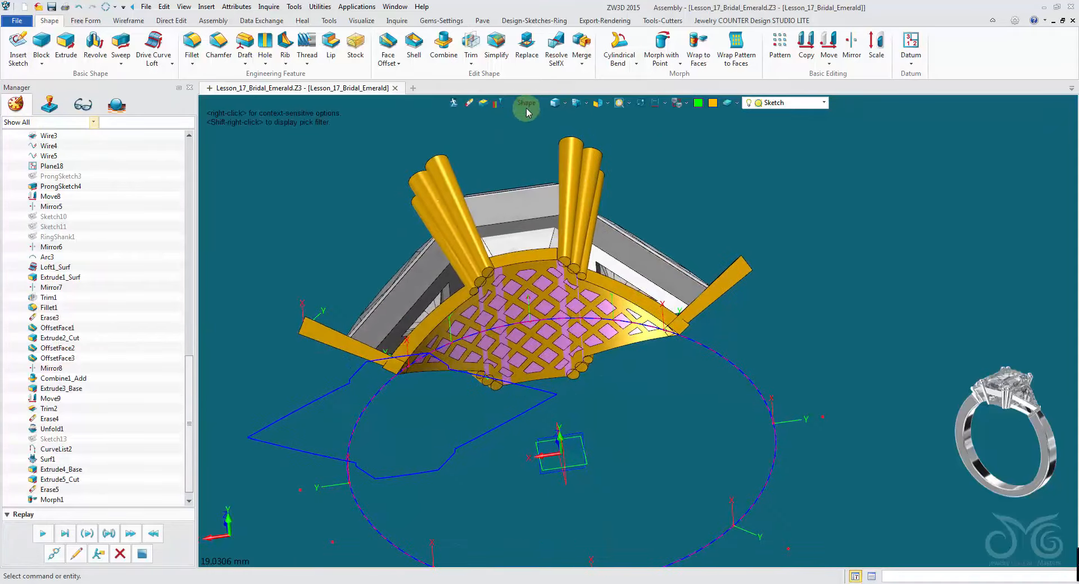
click(525, 104)
click(558, 219)
scroll(517, 300, up, 3)
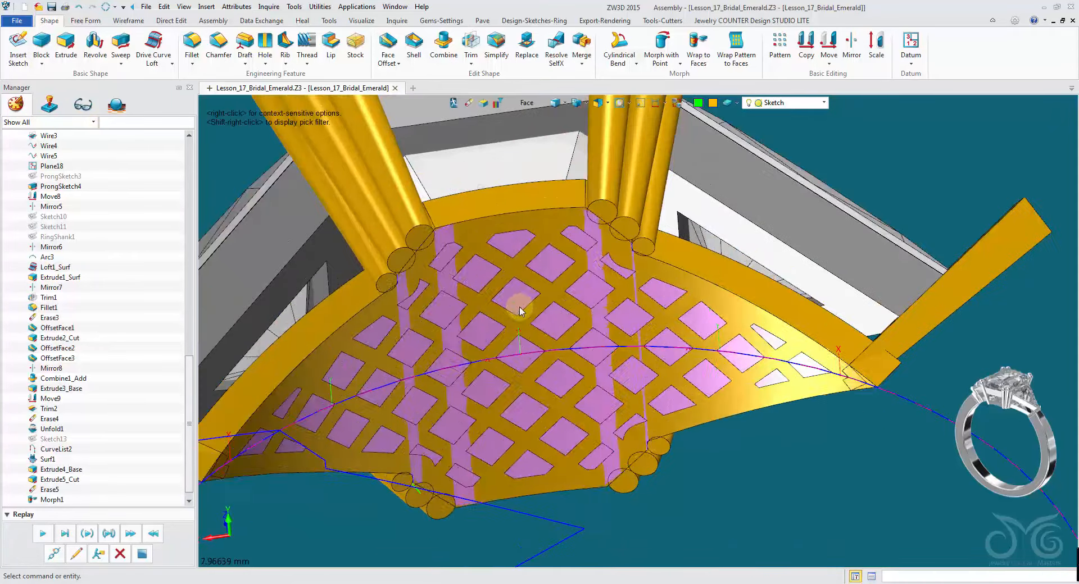
click(511, 303)
click(469, 104)
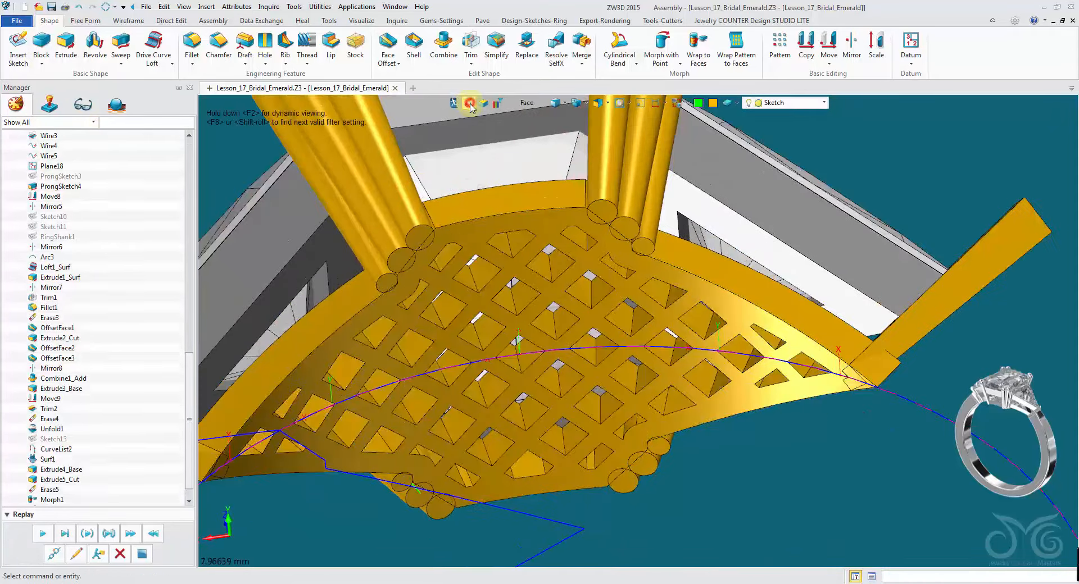
right_drag(508, 168, 548, 164)
scroll(548, 165, down, 4)
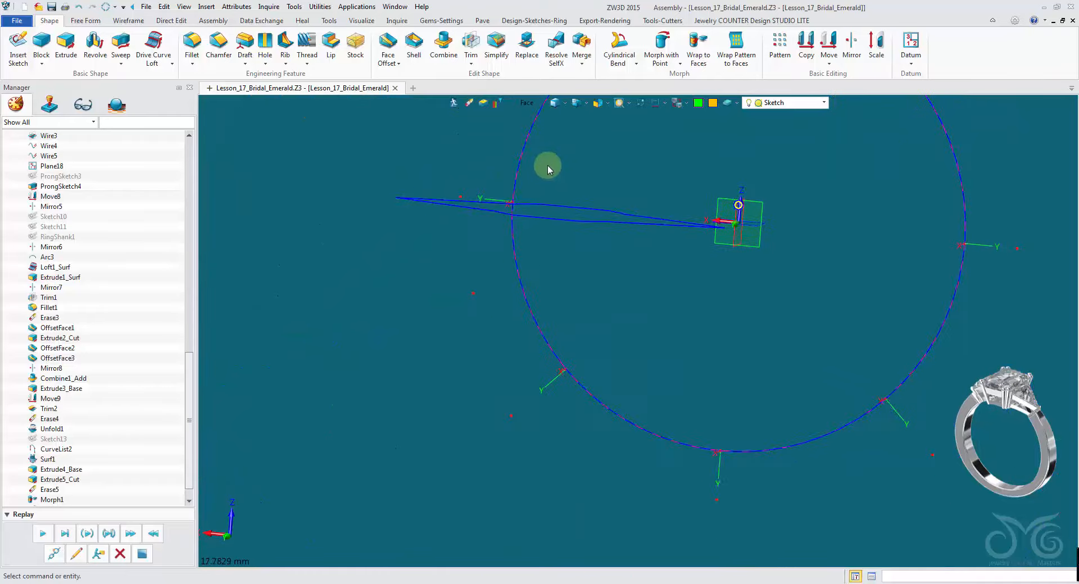
- Hide the flattened curve list lying below the ring, picking it with the Curve filter
click(528, 104)
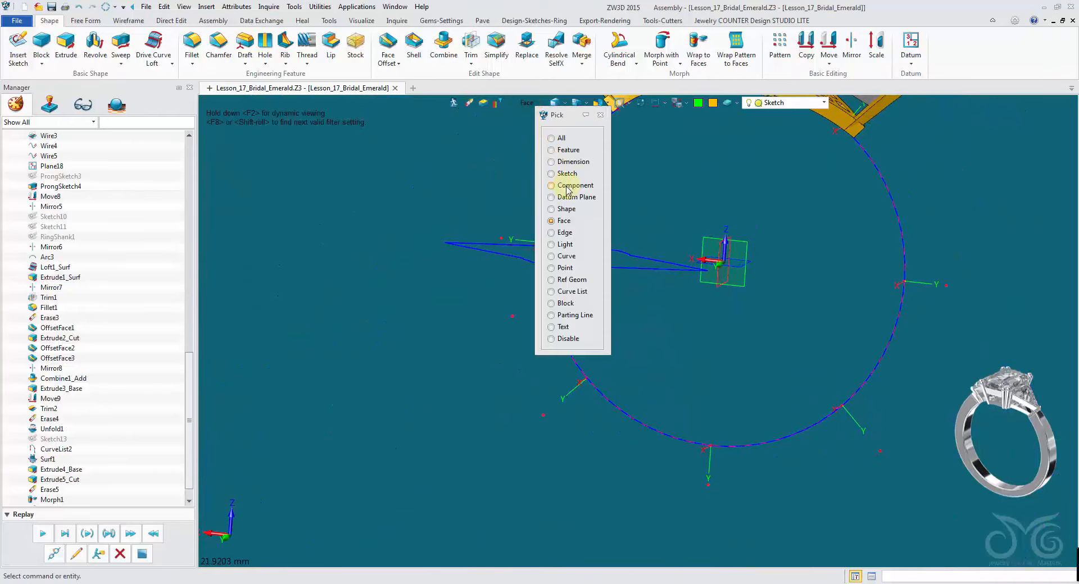
click(562, 258)
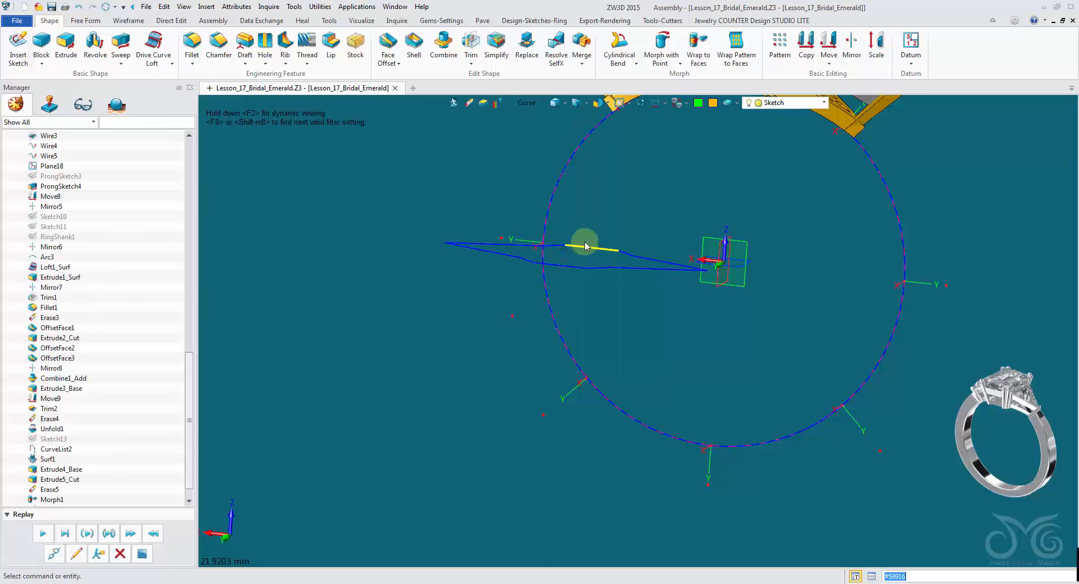
click(584, 251)
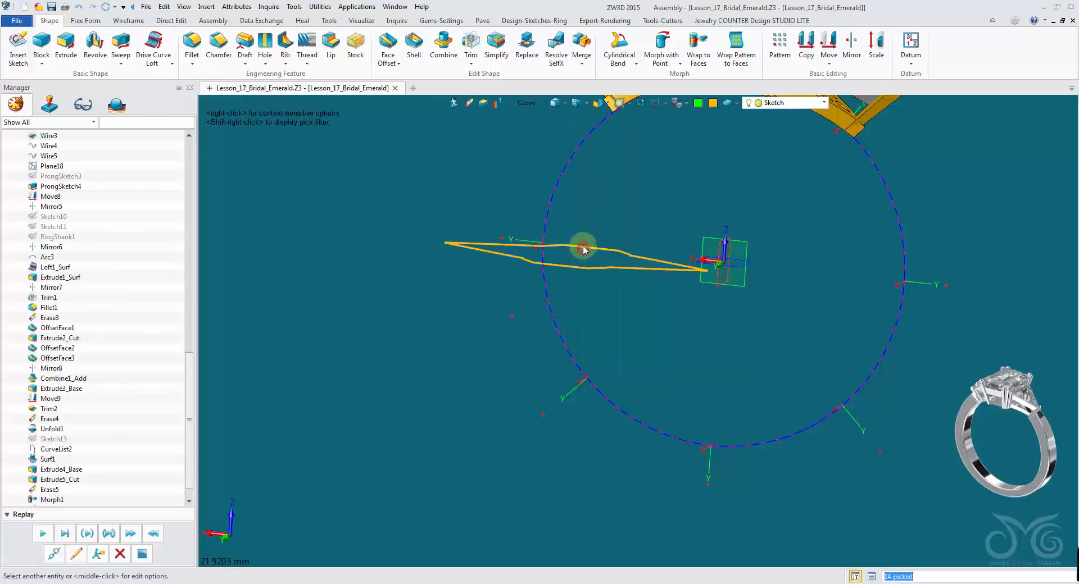
click(470, 108)
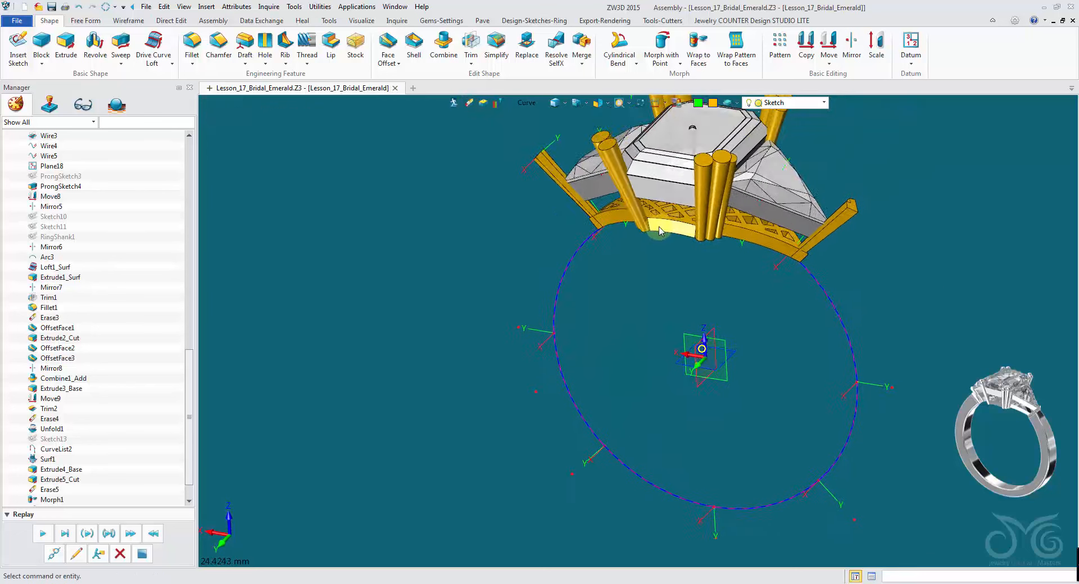
- Unblank all hidden entities to bring the ring shank back into view
middle_drag(660, 230, 510, 192)
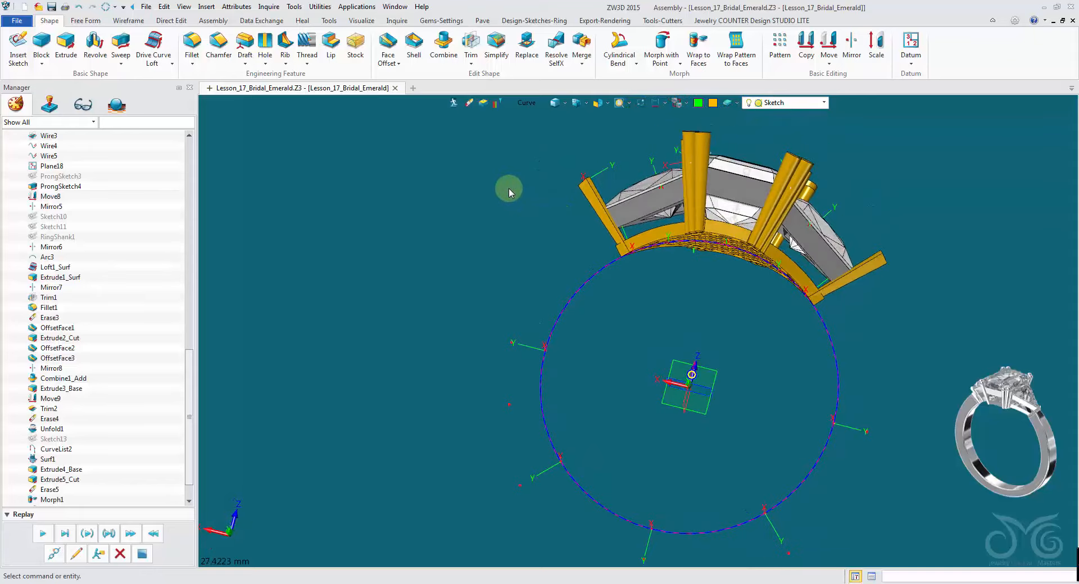
right_click(518, 208)
mouse_move(554, 245)
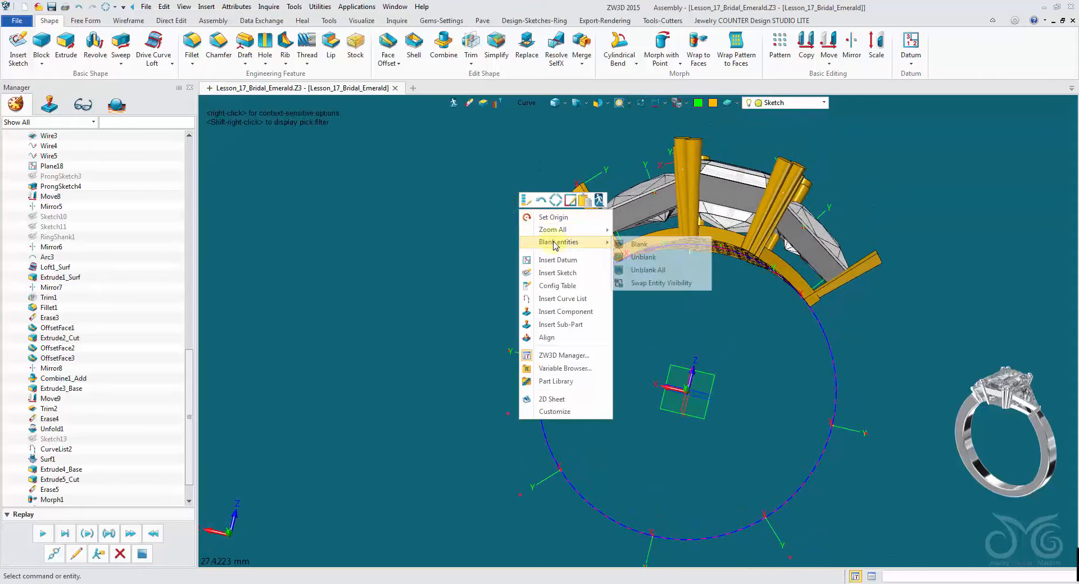
click(647, 271)
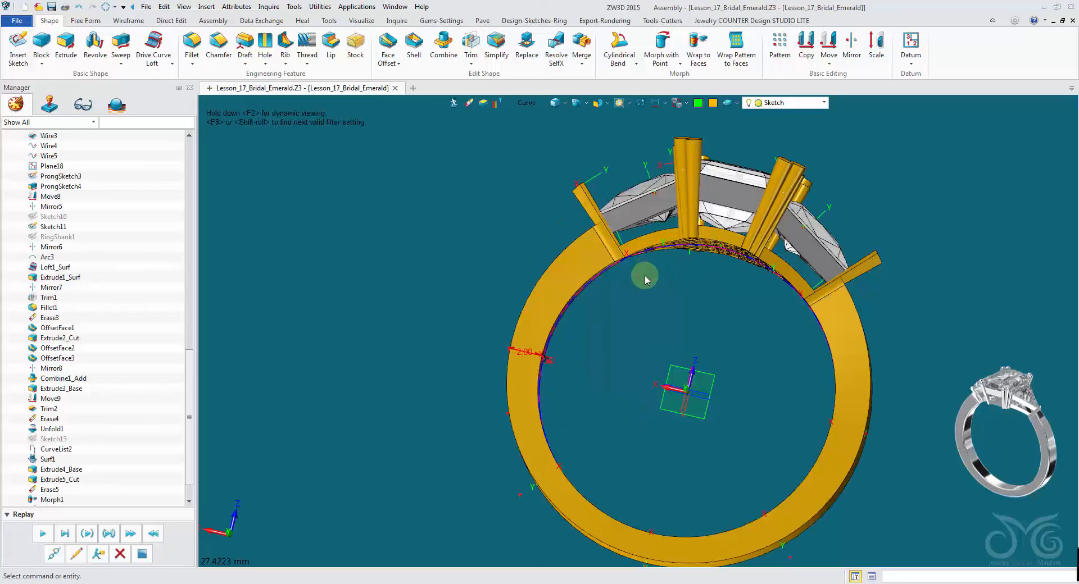
- Browse the layer list and pick the shank sketch using the Sketch pick filter
mouse_move(643, 269)
middle_down()
mouse_move(693, 318)
mouse_move(709, 265)
mouse_move(776, 171)
mouse_move(775, 106)
middle_up()
click(777, 104)
scroll(801, 206, up, 3)
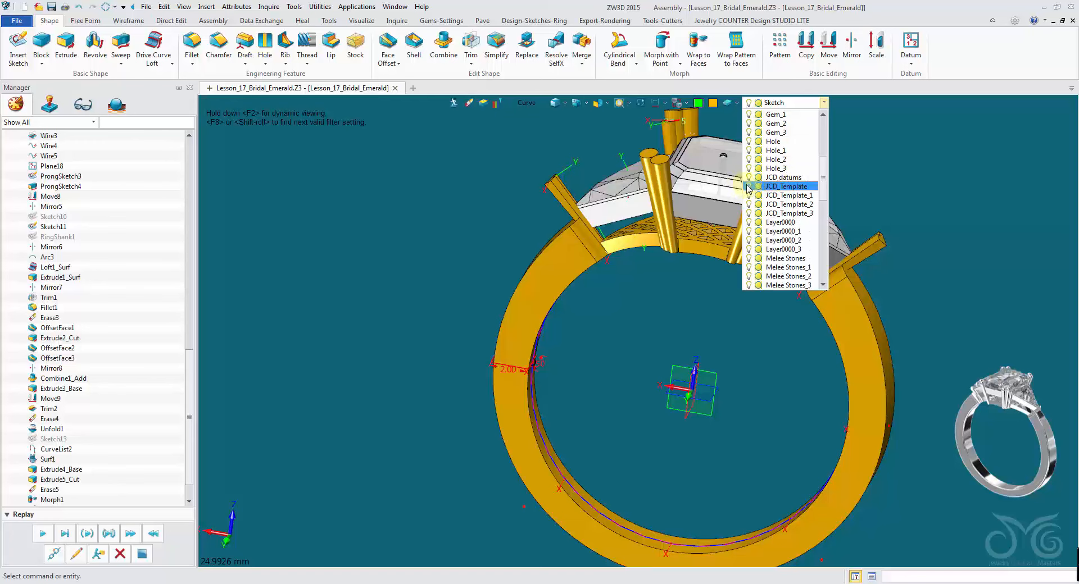
middle_drag(673, 297, 500, 378)
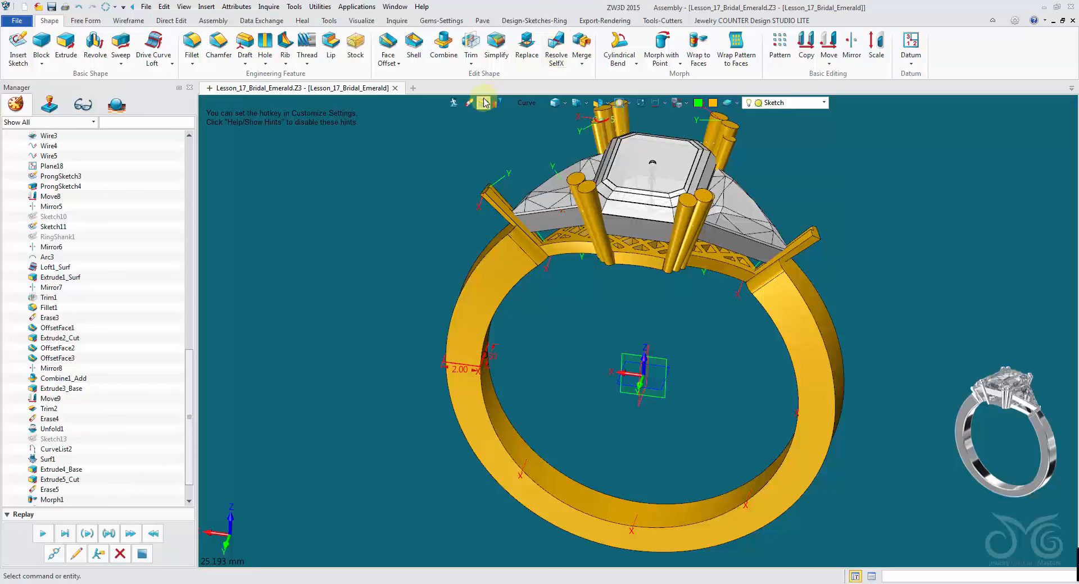
click(528, 103)
click(554, 169)
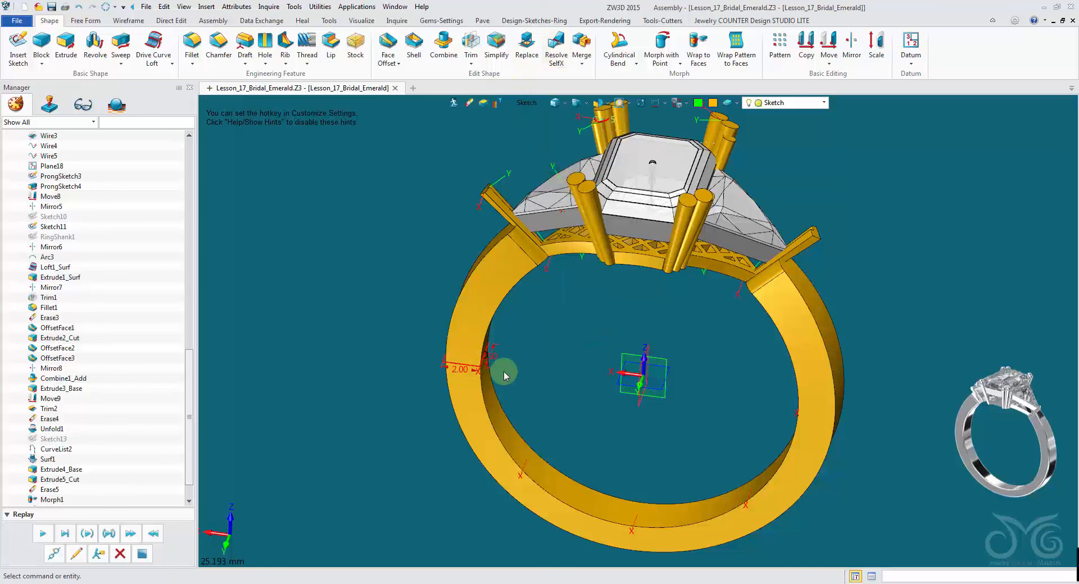
click(482, 371)
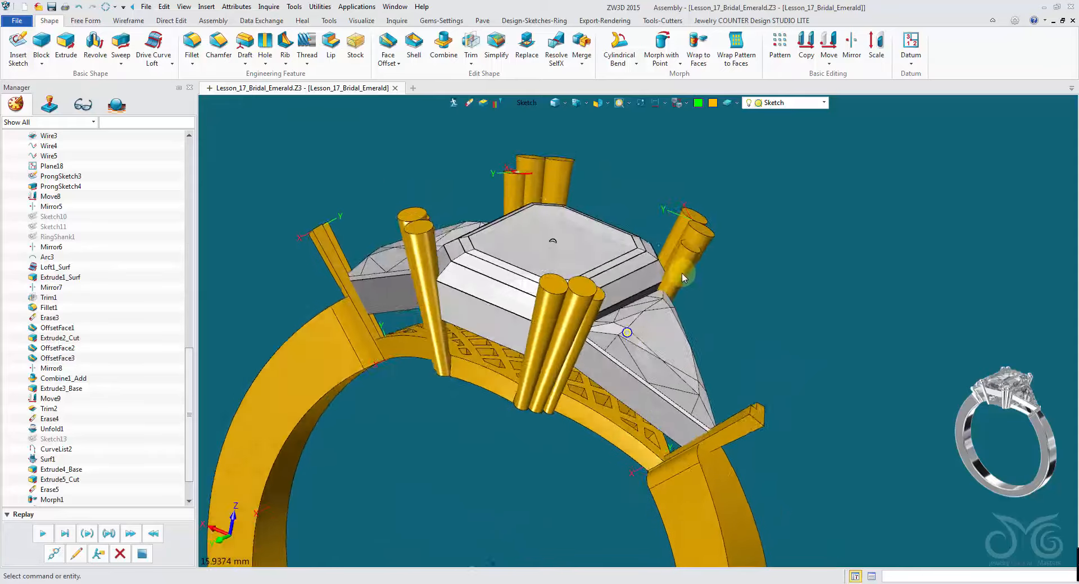
click(393, 45)
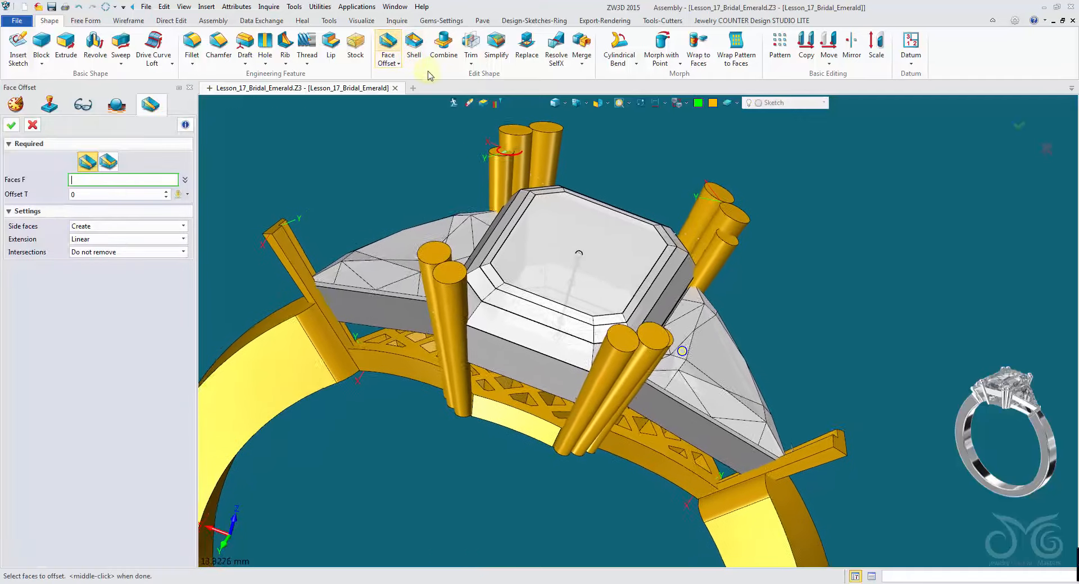
click(517, 145)
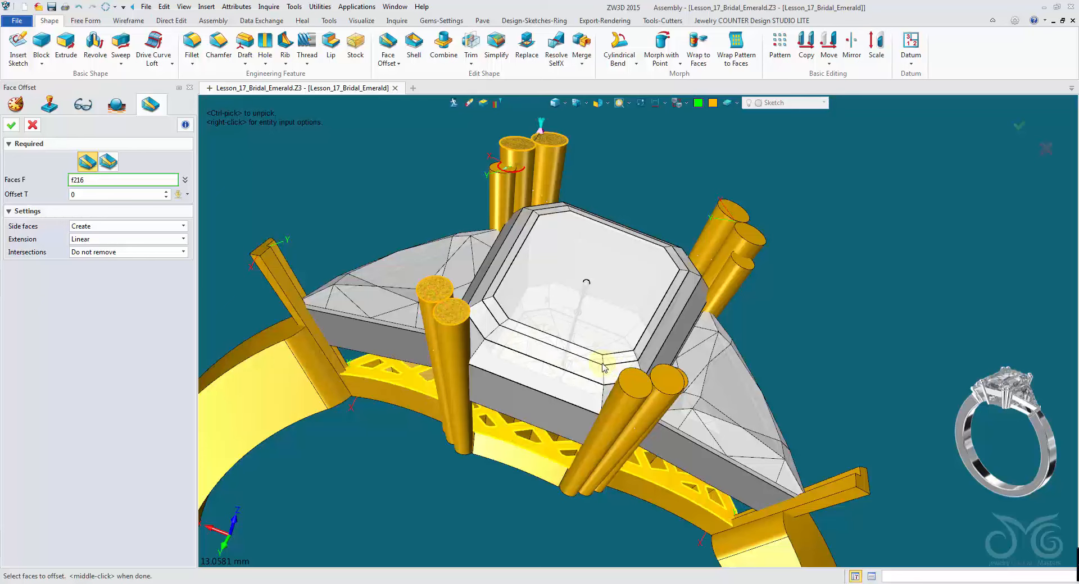
click(33, 127)
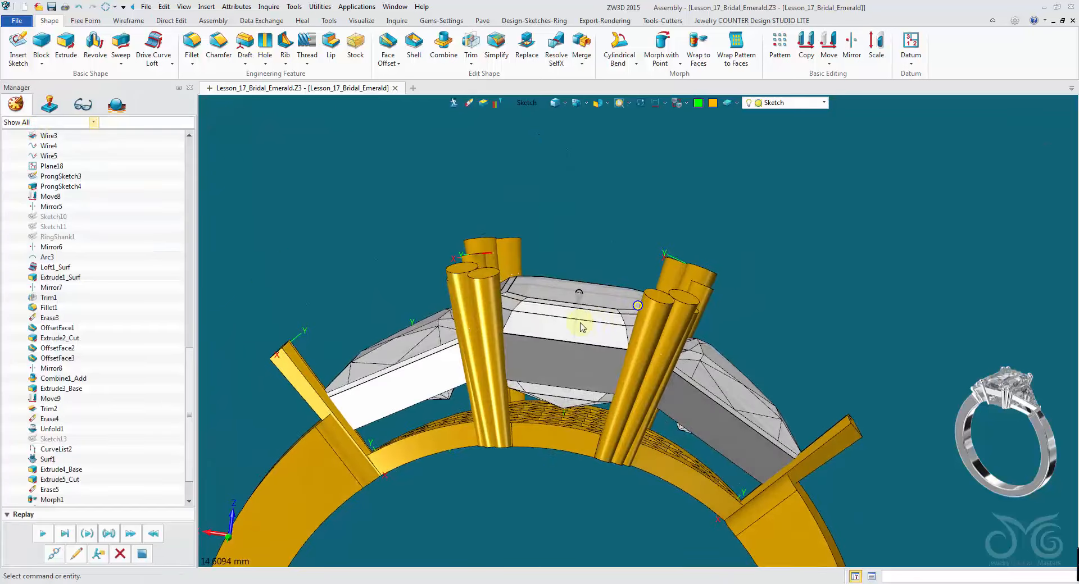
- Move the centre emerald component up about 0.27 along its vertical axis
click(830, 43)
click(518, 106)
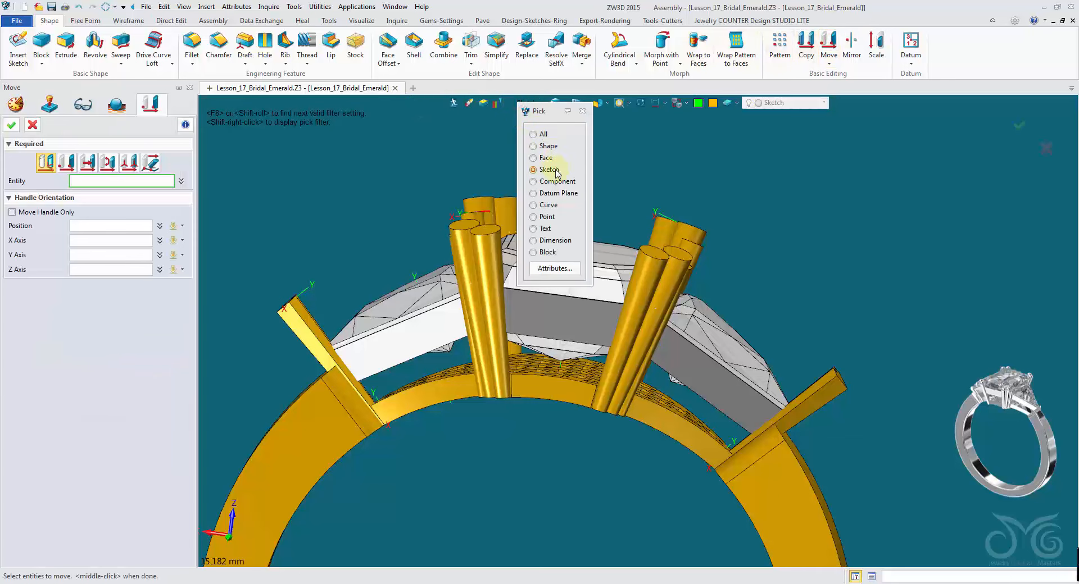
click(556, 183)
click(554, 272)
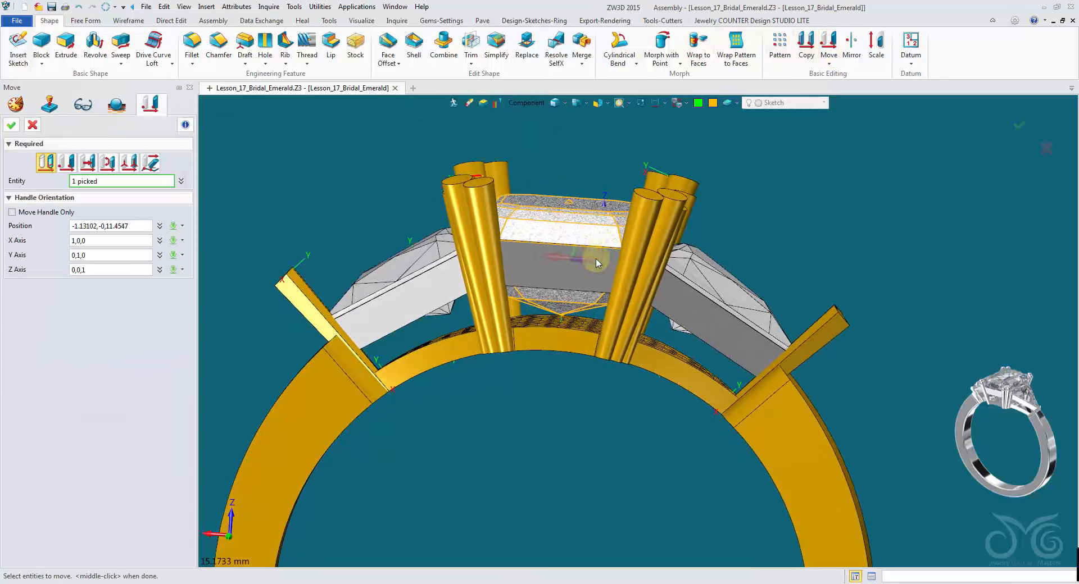
middle_click(604, 236)
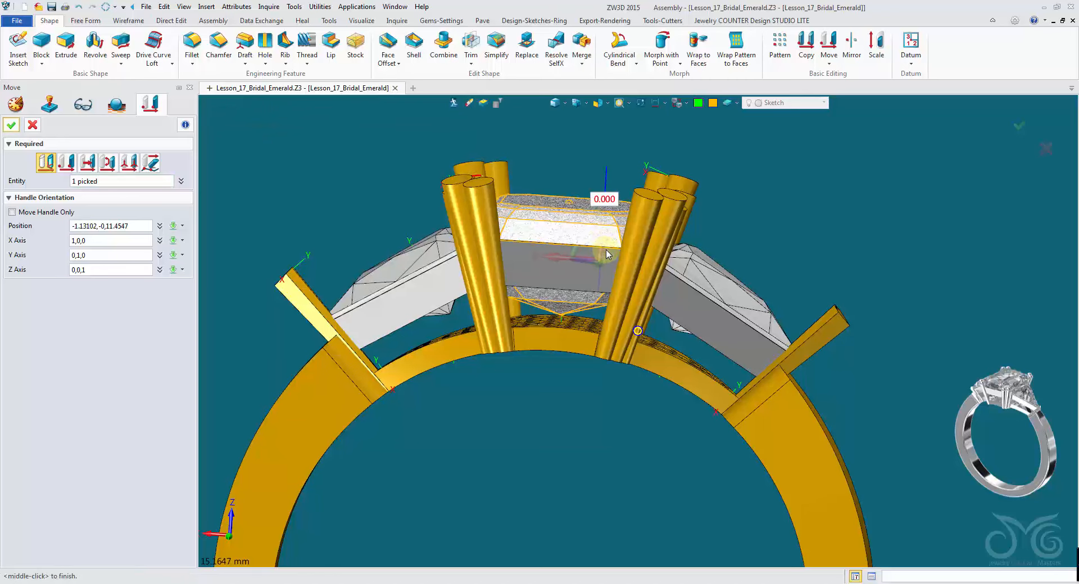
middle_drag(607, 255, 717, 237)
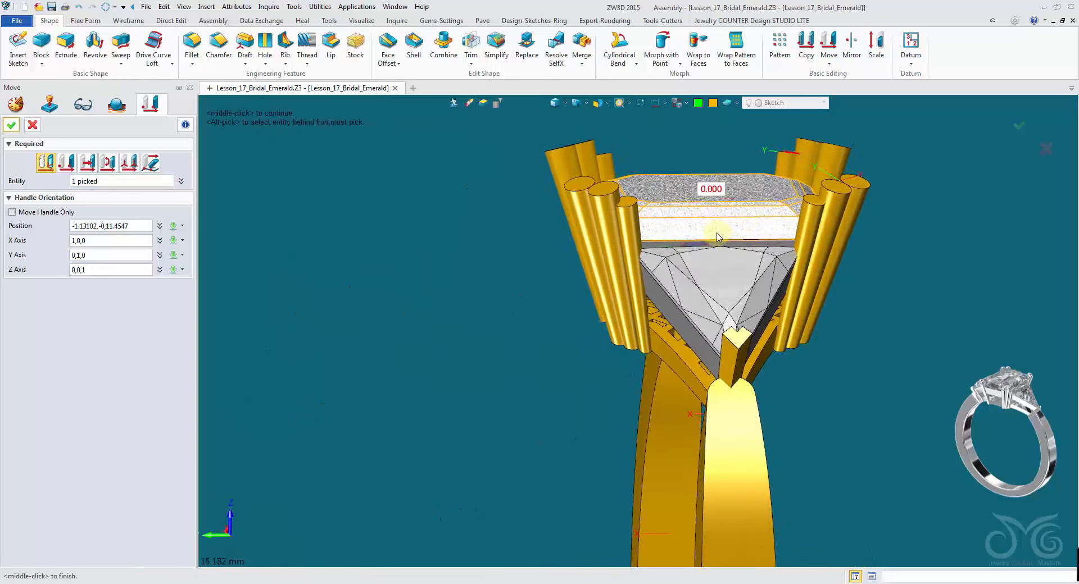
click(557, 104)
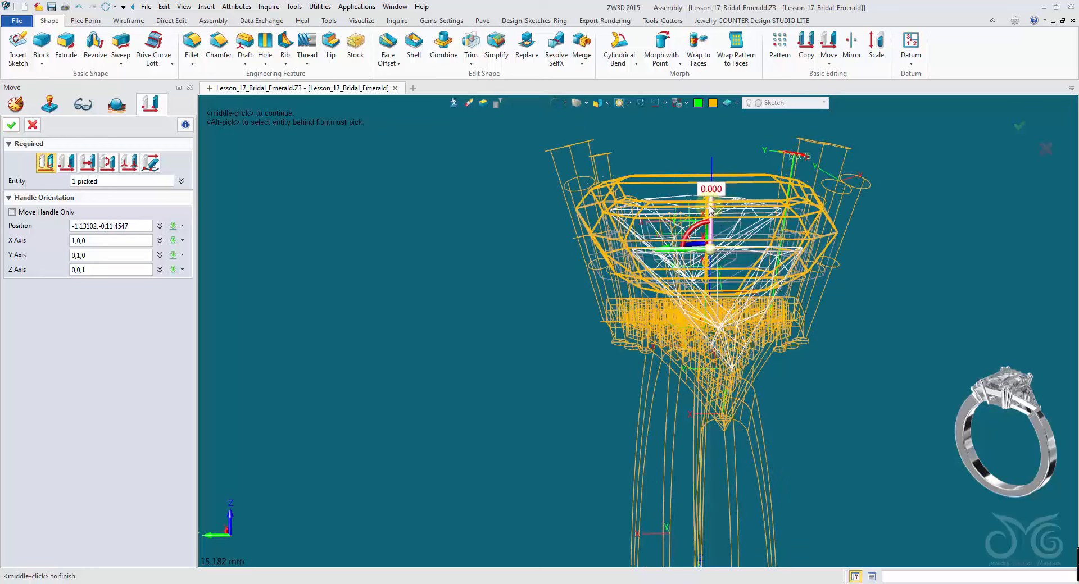
drag(711, 210, 700, 188)
click(556, 104)
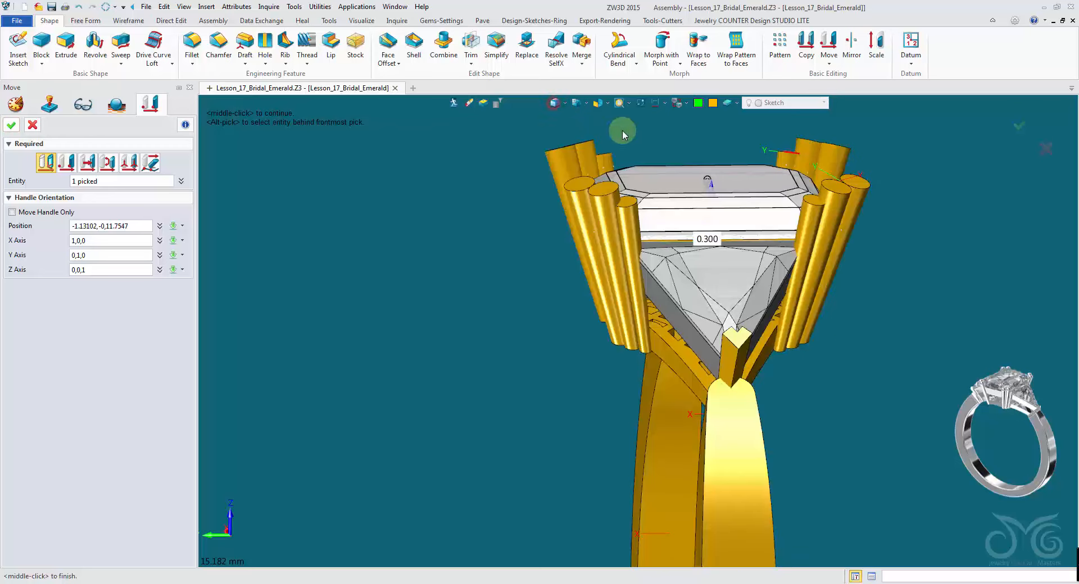
drag(712, 193, 712, 192)
right_drag(713, 192, 709, 196)
drag(709, 199, 706, 206)
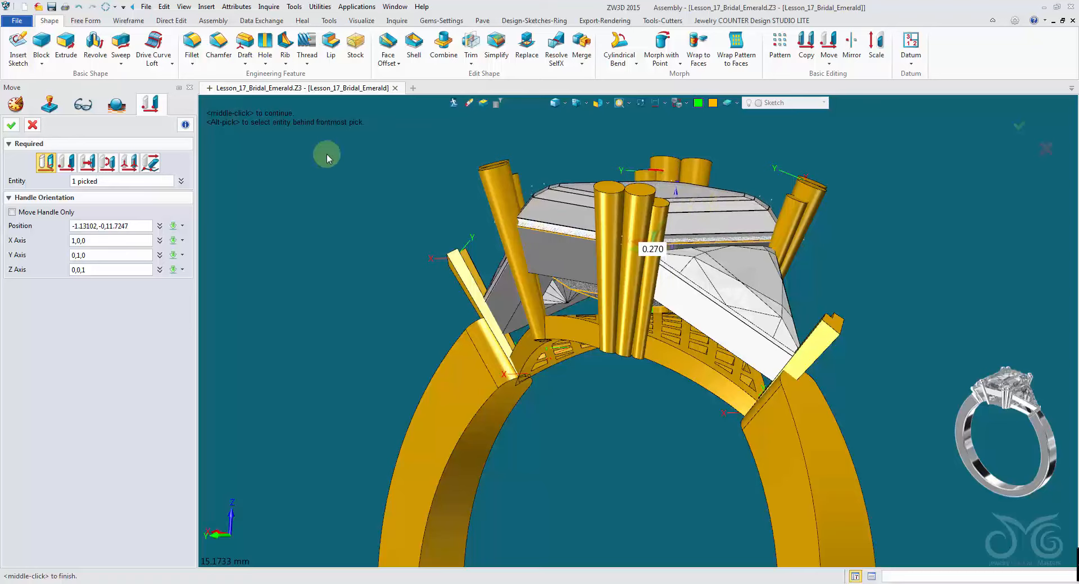
click(13, 125)
- Finish the centre stone move and raise the left side emerald 0.28 along its vertical axis
right_drag(304, 163, 352, 135)
middle_click(352, 137)
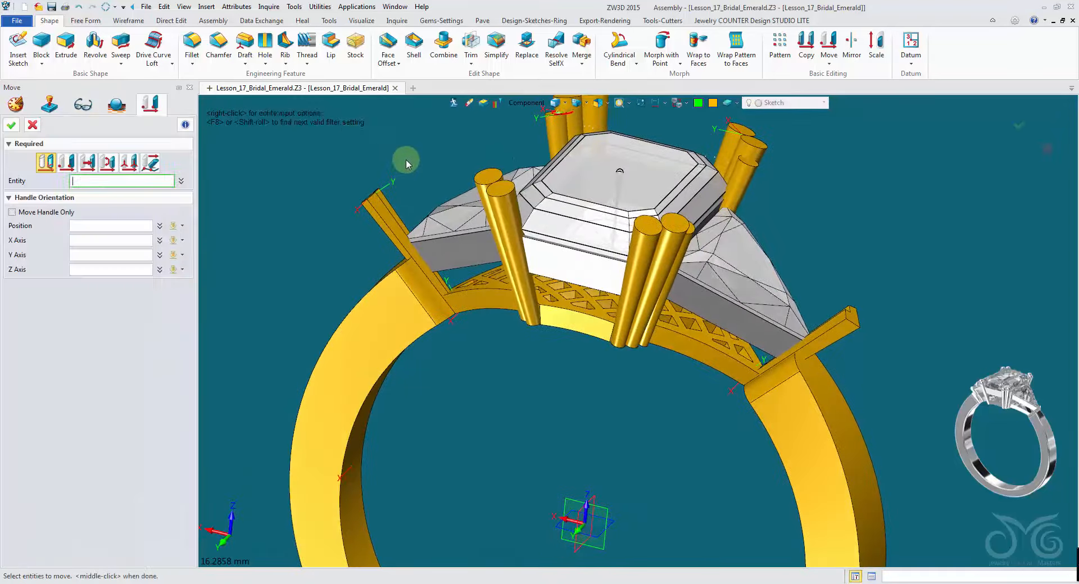
right_drag(405, 159, 462, 191)
click(447, 209)
click(448, 209)
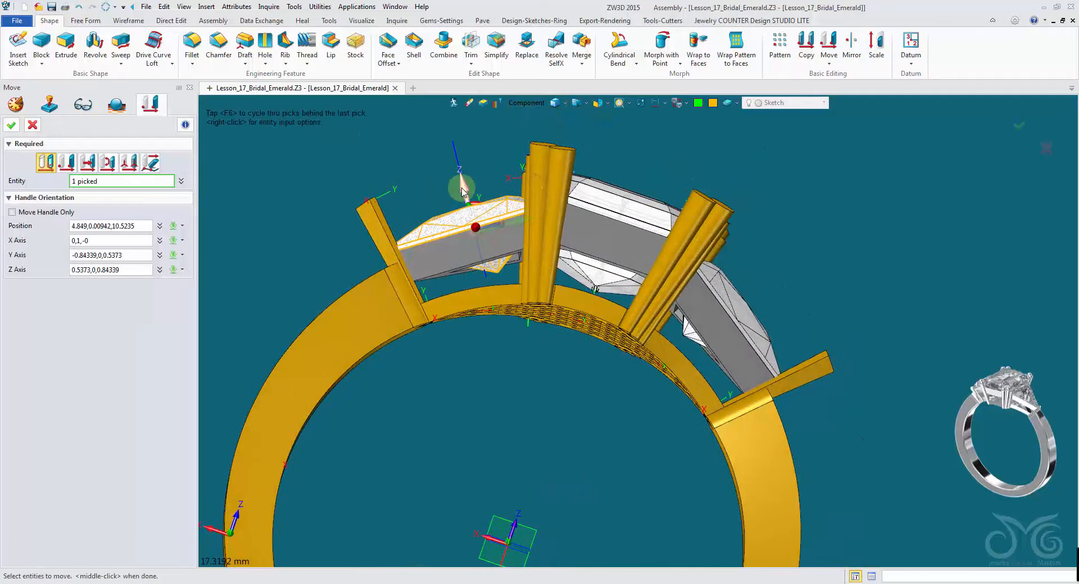
drag(463, 189, 461, 178)
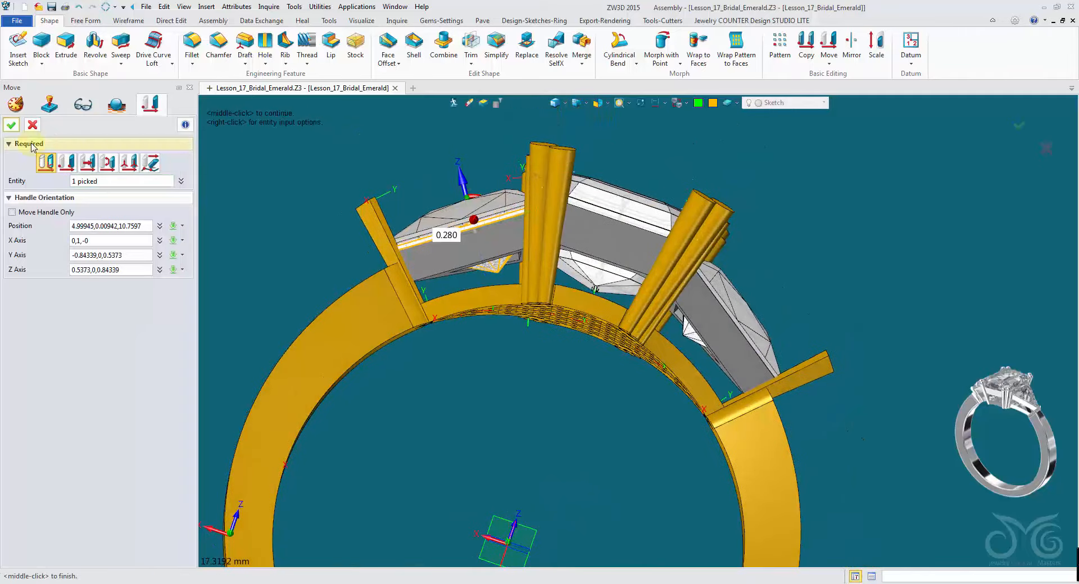
click(14, 130)
right_drag(789, 168, 737, 239)
middle_click(734, 248)
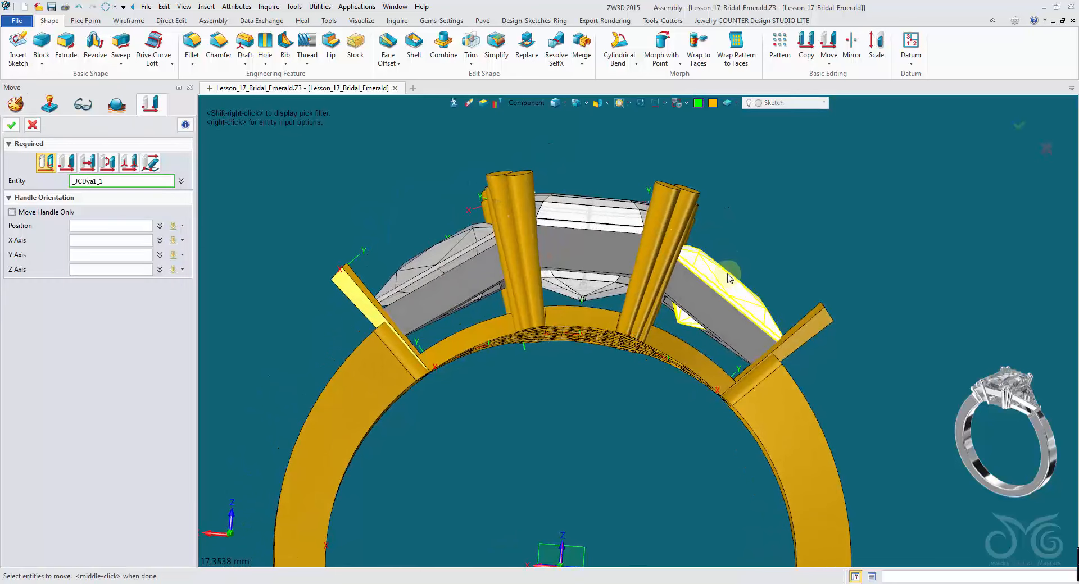
- Raise the right side emerald 0.28 along its vertical axis and close the Move command
click(732, 272)
drag(748, 259, 753, 255)
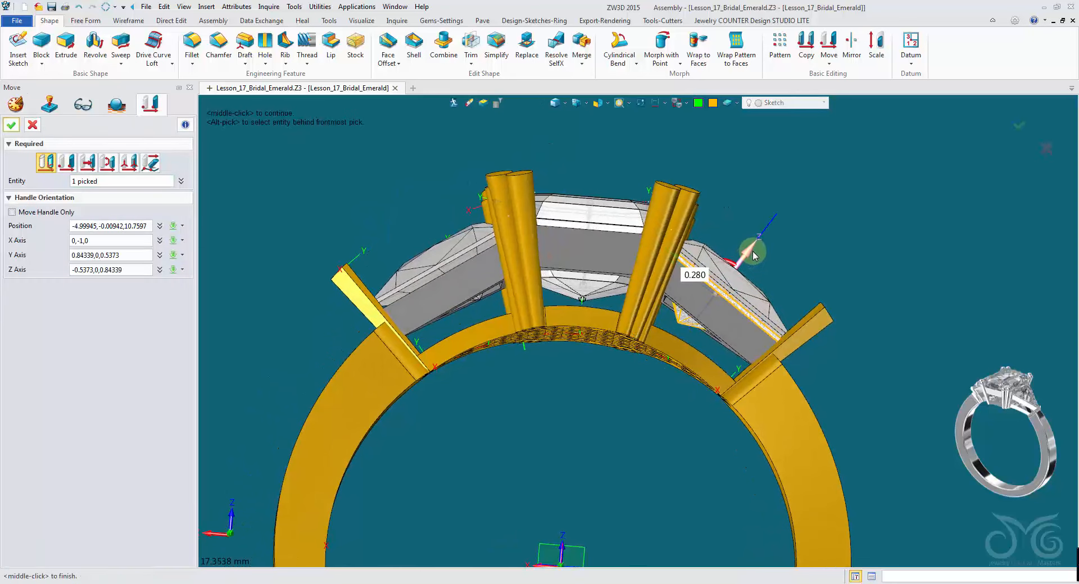
click(11, 125)
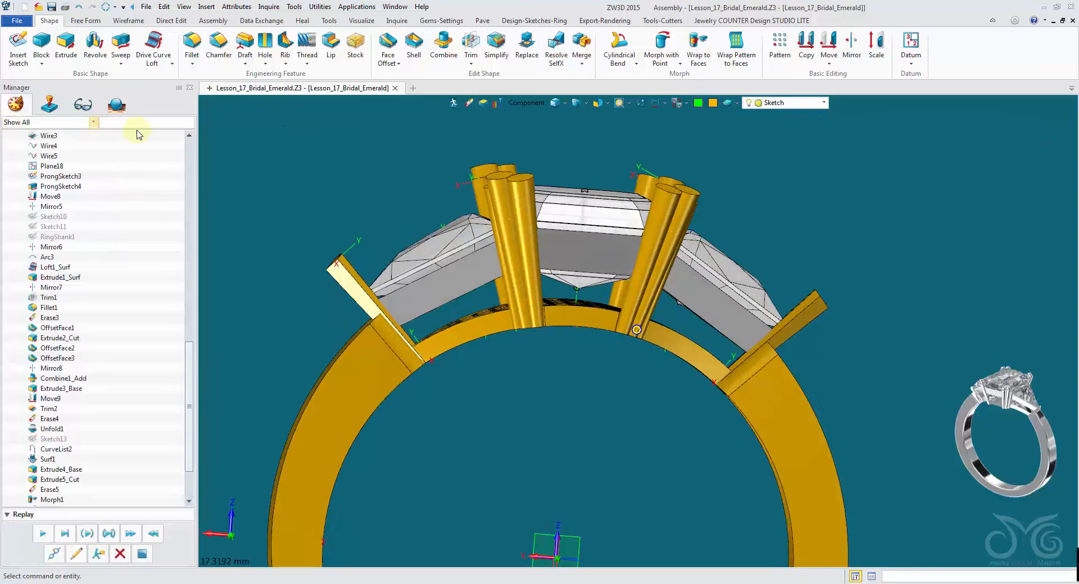
- Select the centre and both side emeralds and hide them
click(592, 207)
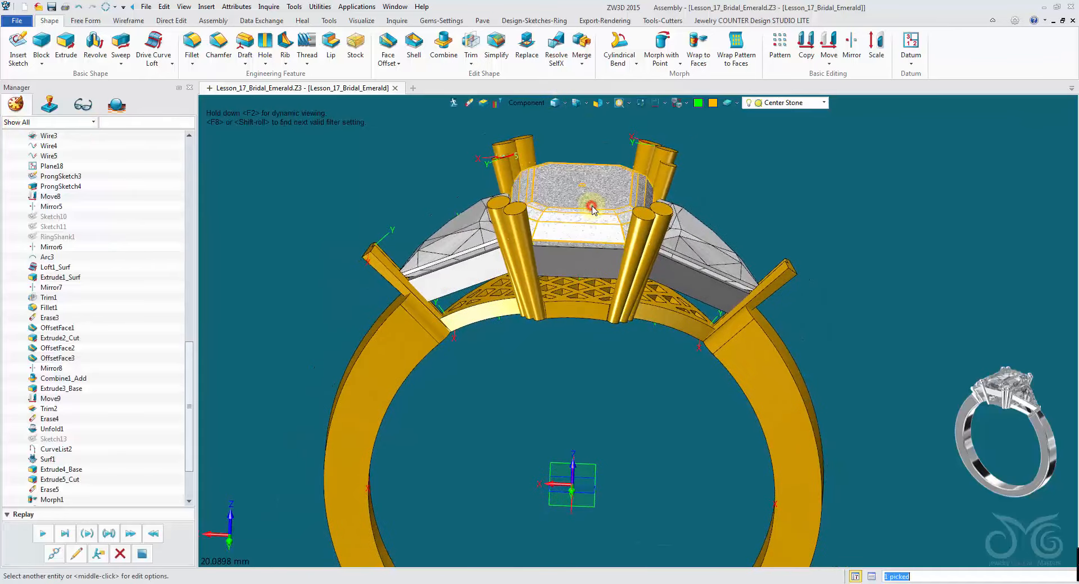
click(695, 259)
click(462, 242)
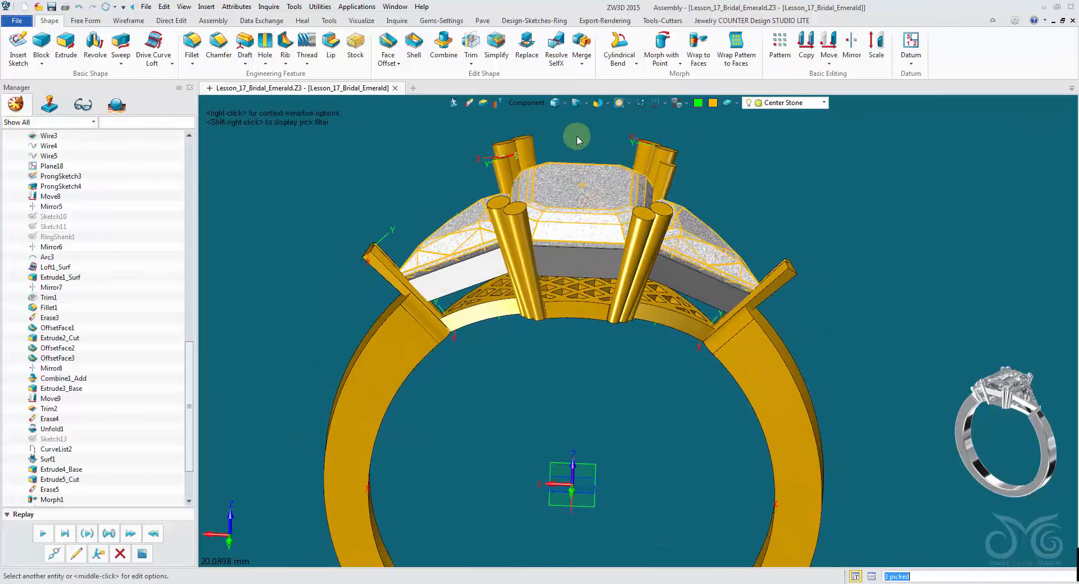
click(688, 106)
click(694, 139)
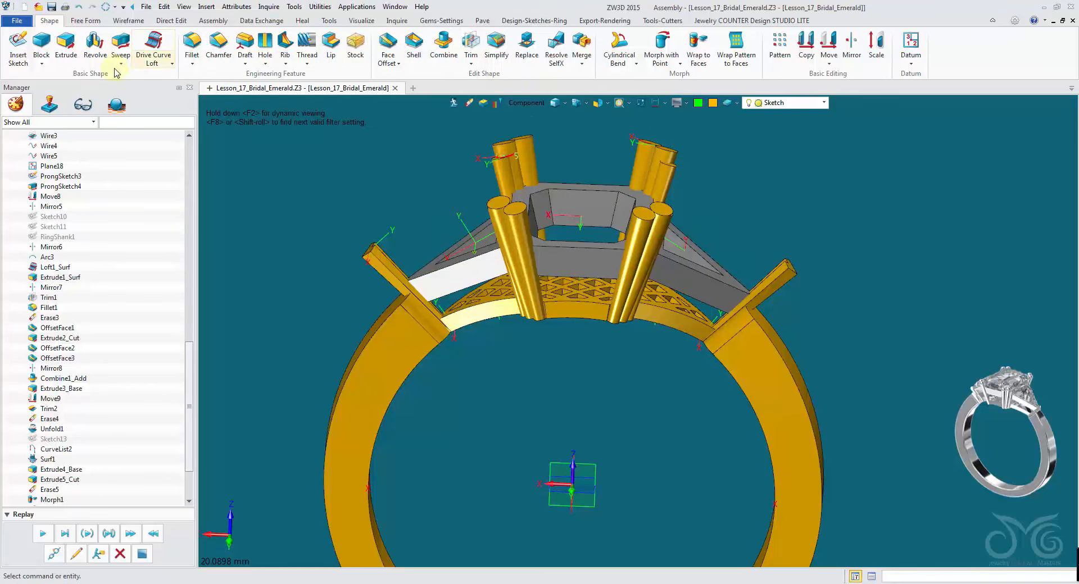
- Chamfer the top edges of the centre bezel and both side triangular openings with a 0.62 setback
click(214, 48)
right_drag(254, 121, 232, 215)
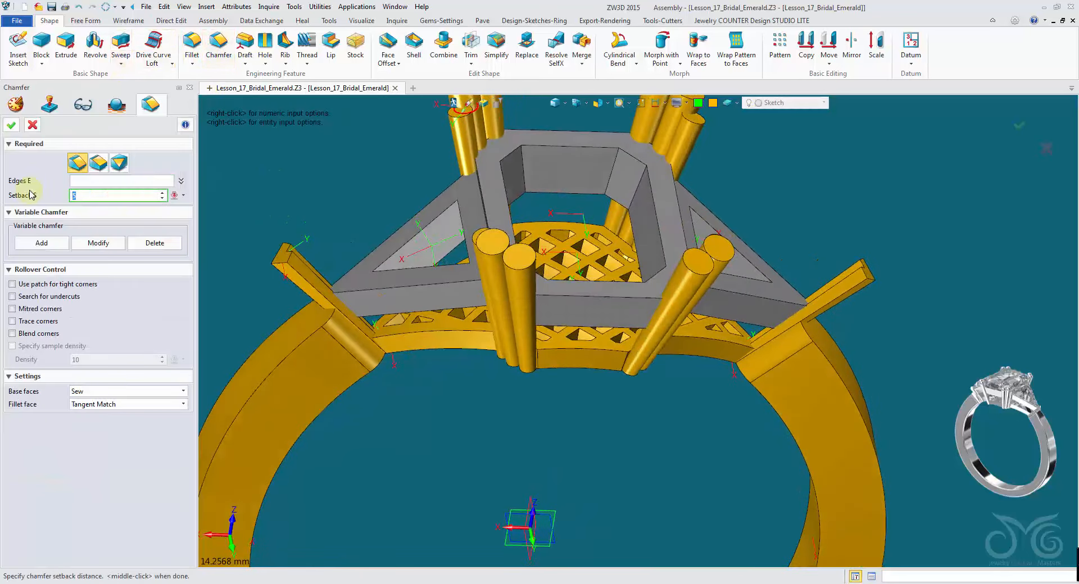
click(100, 183)
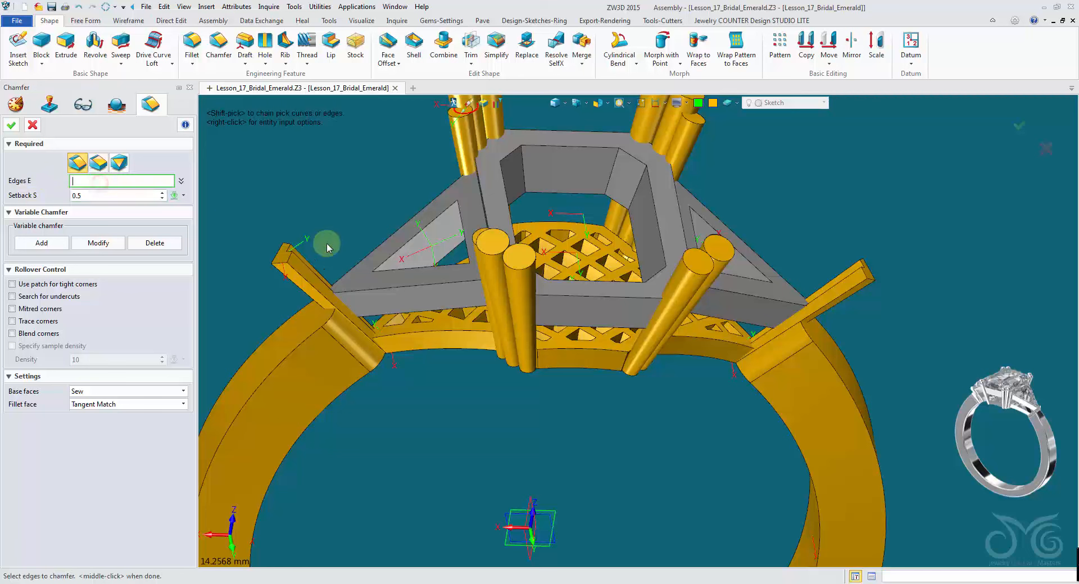
click(384, 258)
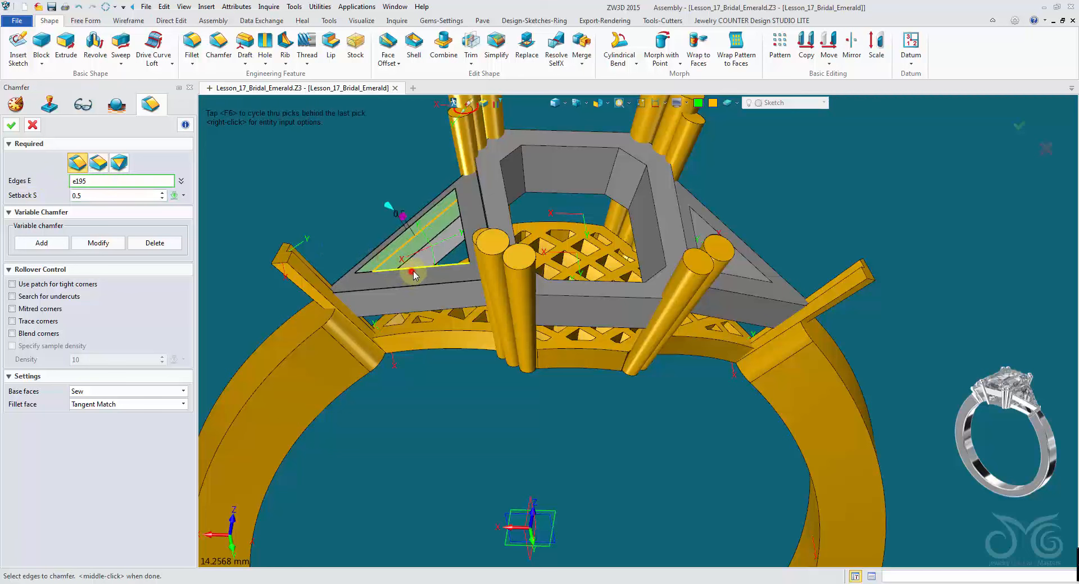
click(412, 272)
click(508, 184)
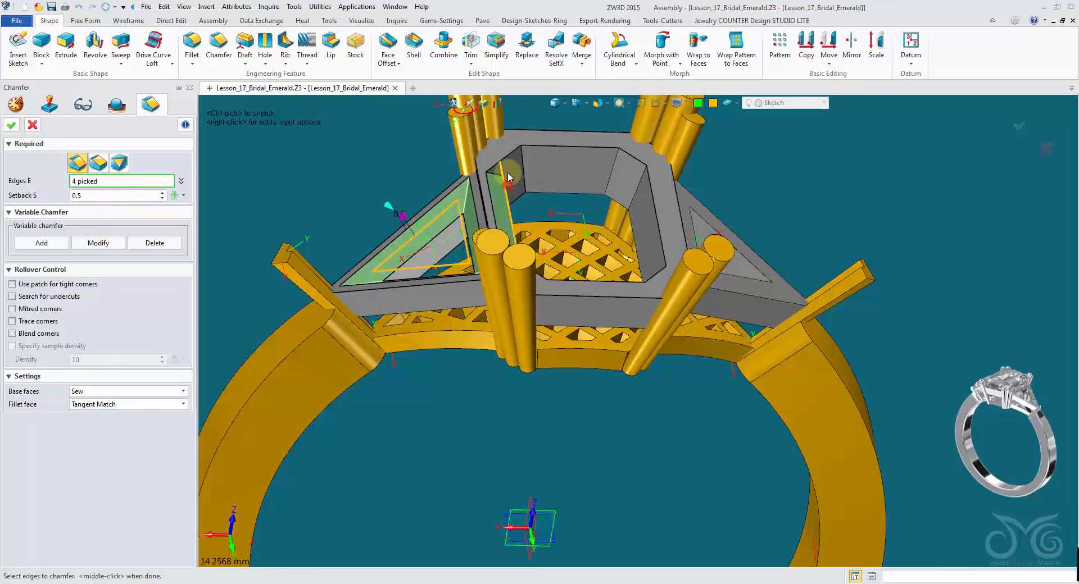
click(518, 157)
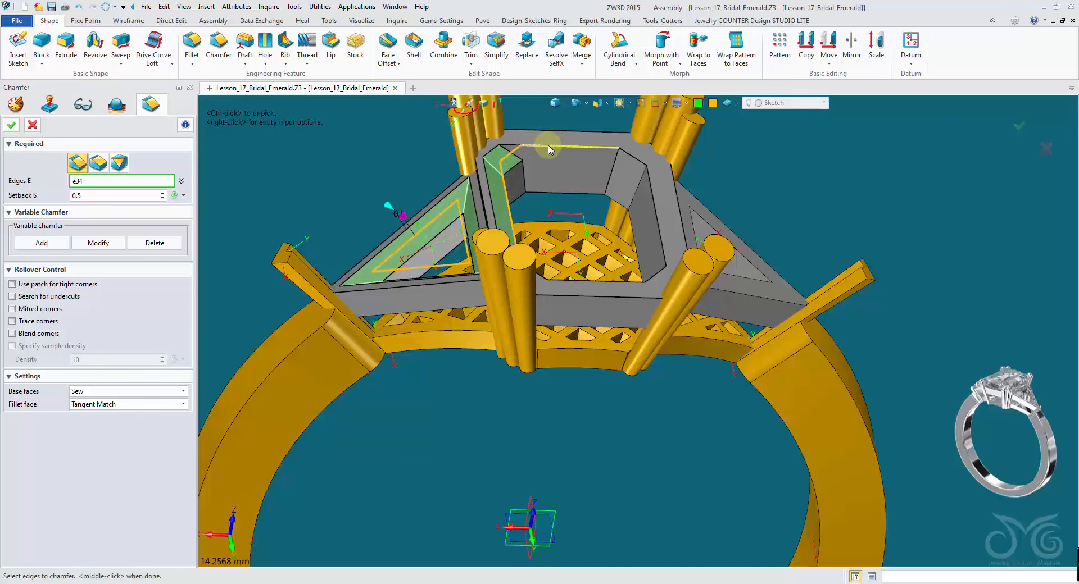
click(649, 182)
click(625, 286)
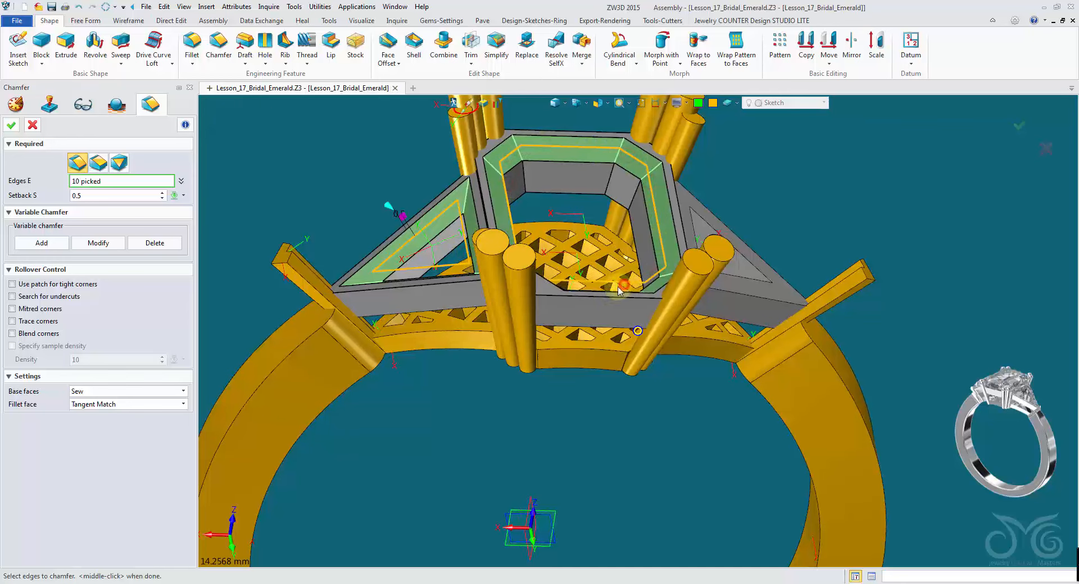
right_drag(621, 288, 531, 288)
click(724, 287)
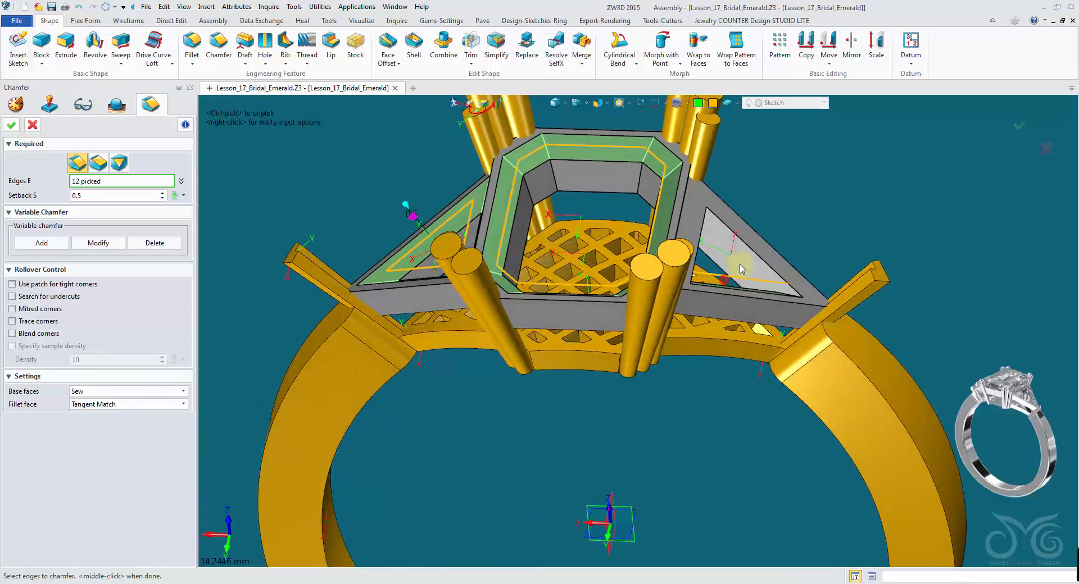
click(755, 258)
right_drag(696, 248, 733, 225)
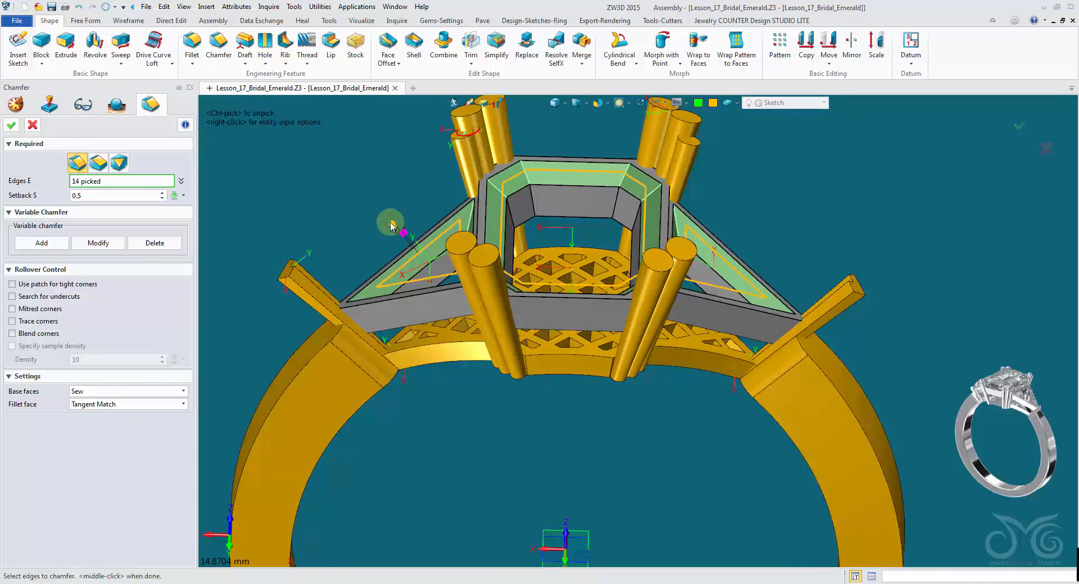
drag(388, 223, 388, 222)
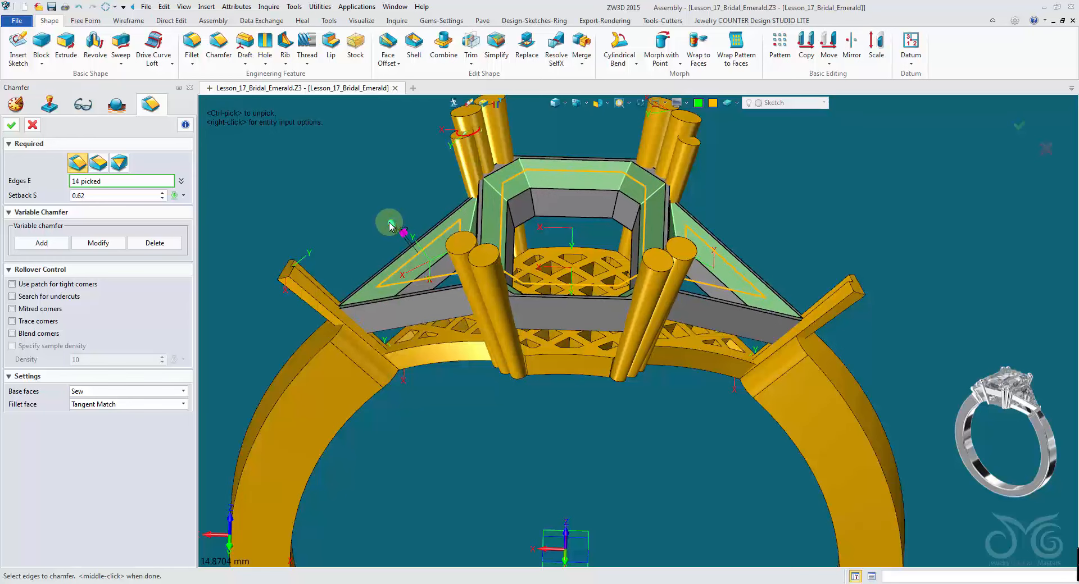
right_drag(389, 222, 389, 222)
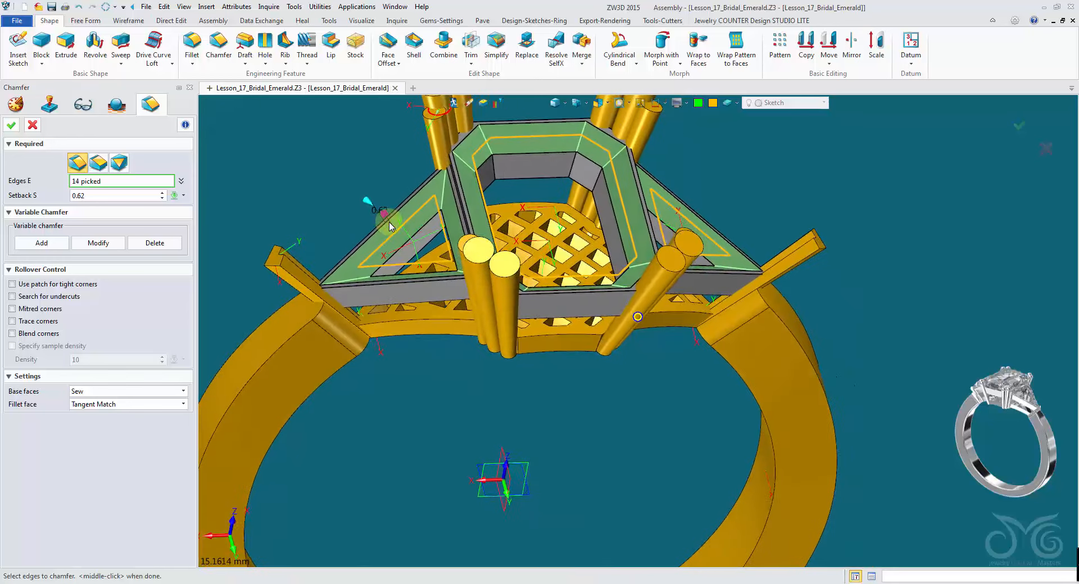
click(11, 125)
- Unblank the hidden emerald stones to show them again
right_drag(338, 148, 320, 153)
right_click(321, 153)
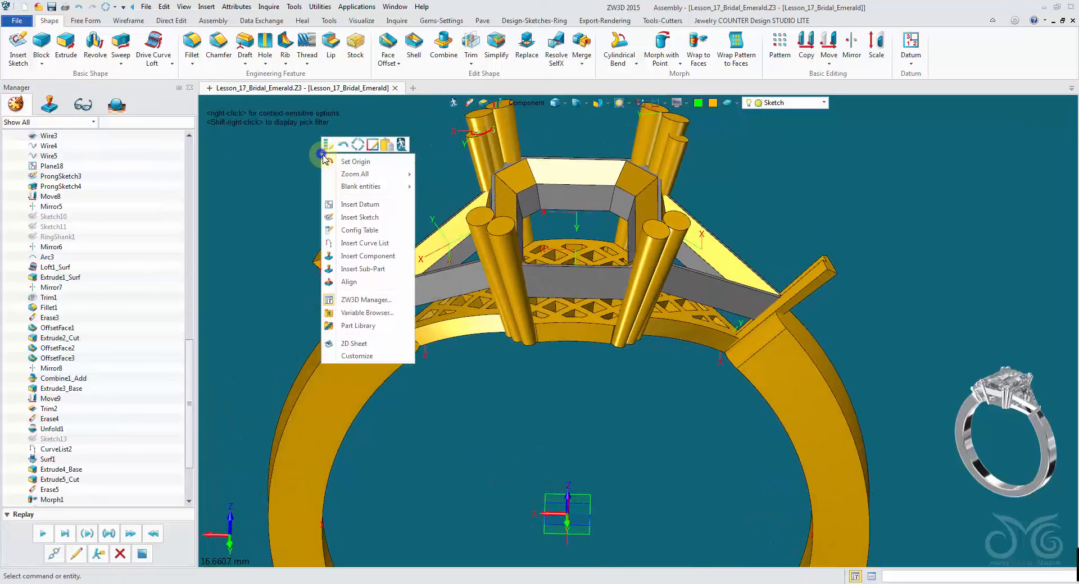
mouse_move(348, 189)
click(464, 214)
right_drag(472, 188, 617, 110)
middle_drag(616, 111, 619, 158)
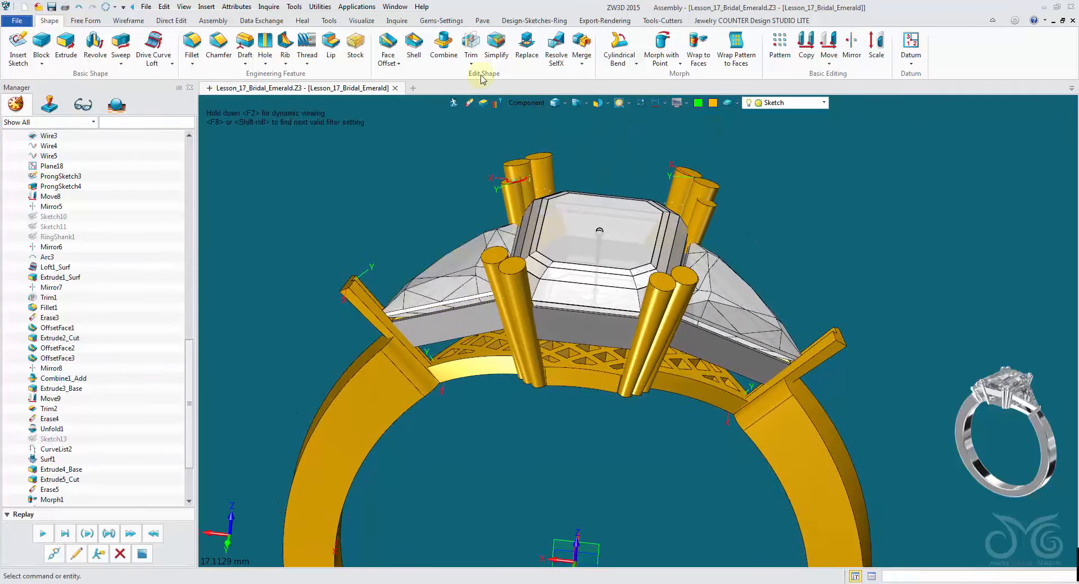
- Face Offset the eight centre prong top faces by -1.08 to shorten them
right_drag(508, 132, 306, 47)
click(390, 42)
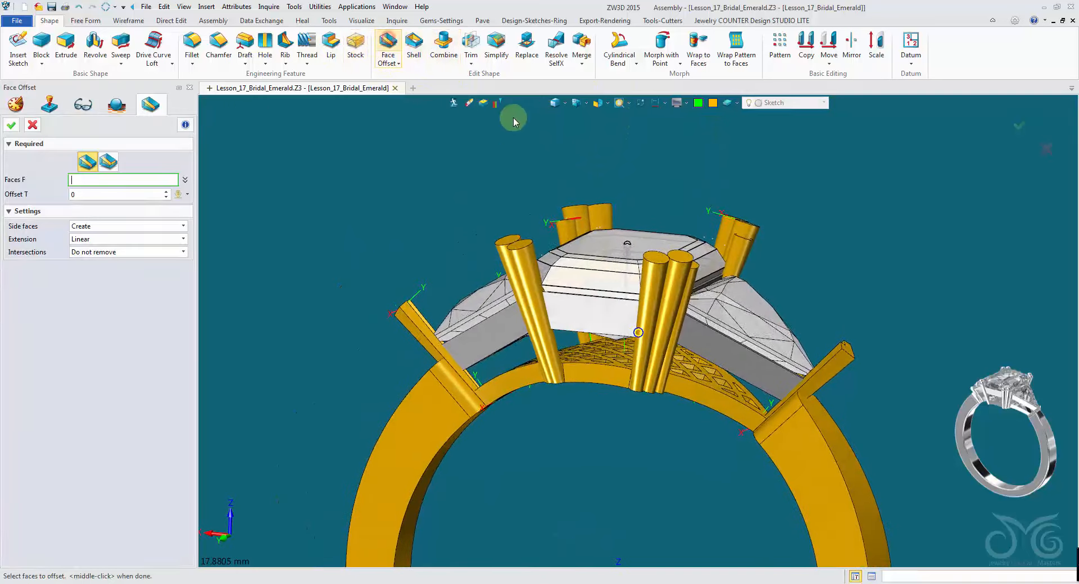
right_drag(513, 121, 523, 172)
click(517, 158)
click(541, 146)
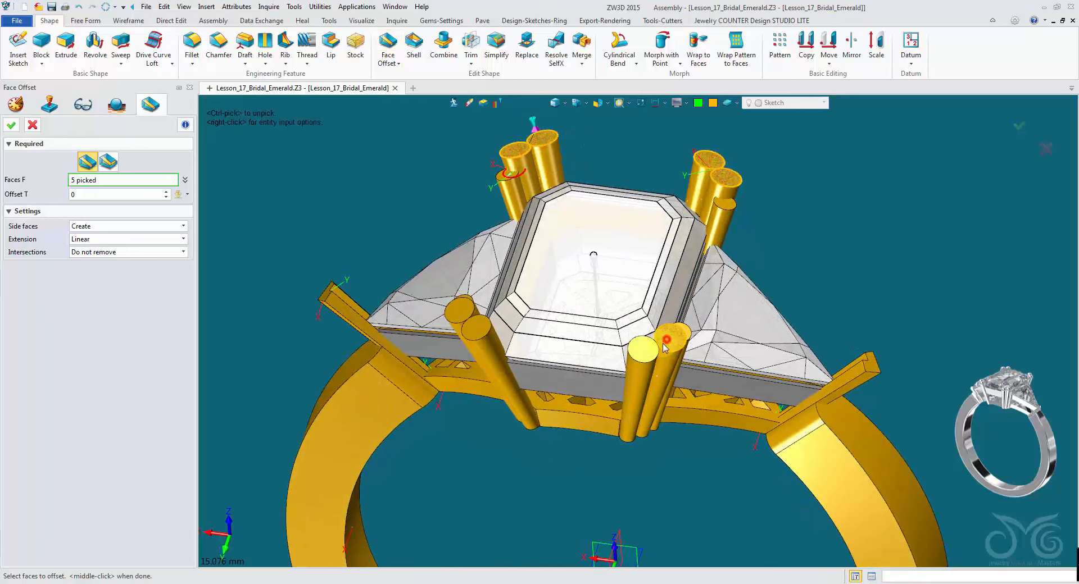
click(462, 325)
right_drag(462, 324, 501, 213)
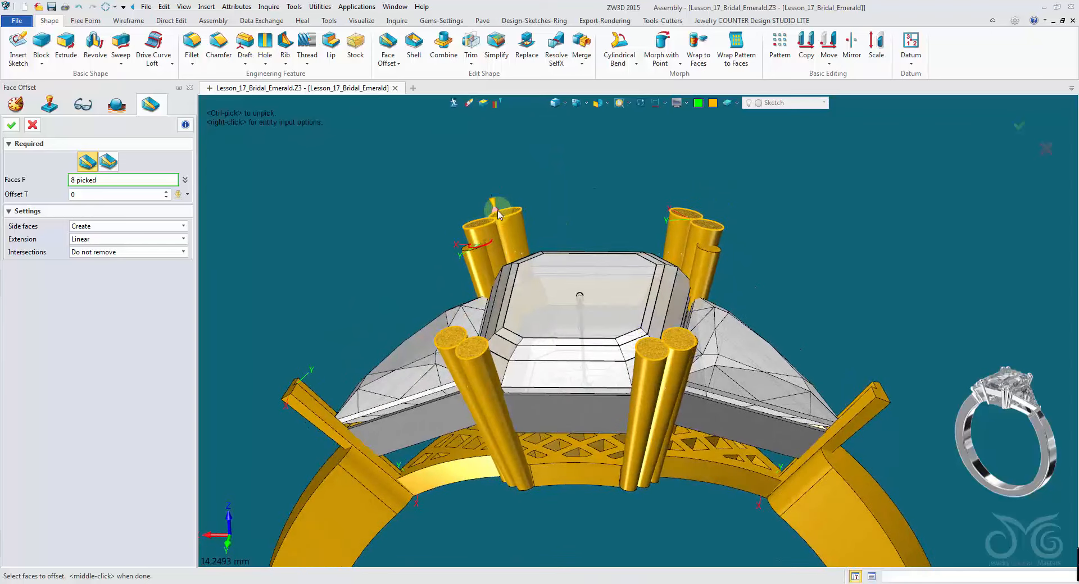
drag(499, 214, 511, 256)
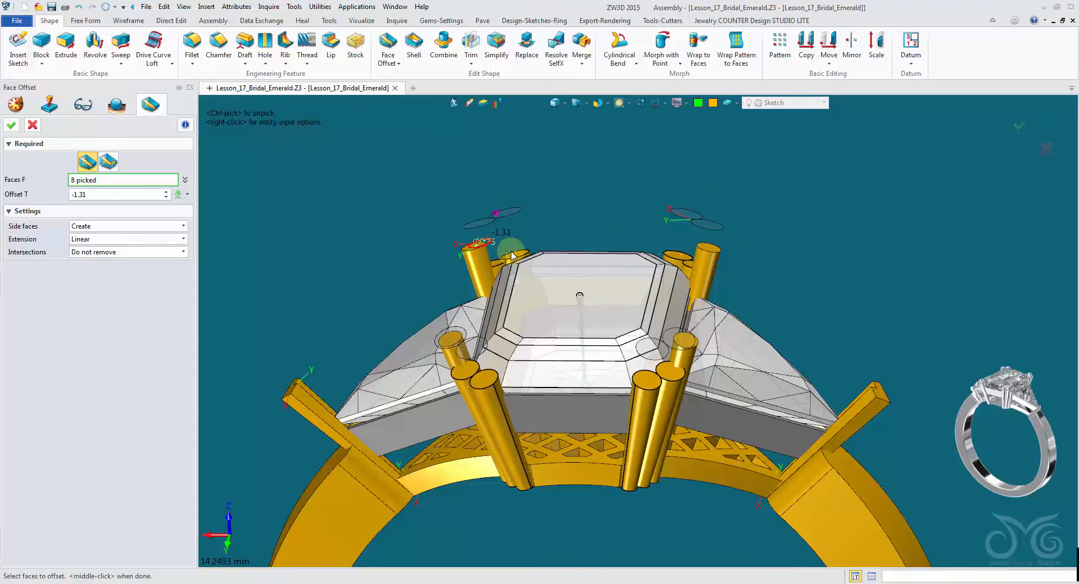
right_drag(511, 250, 531, 239)
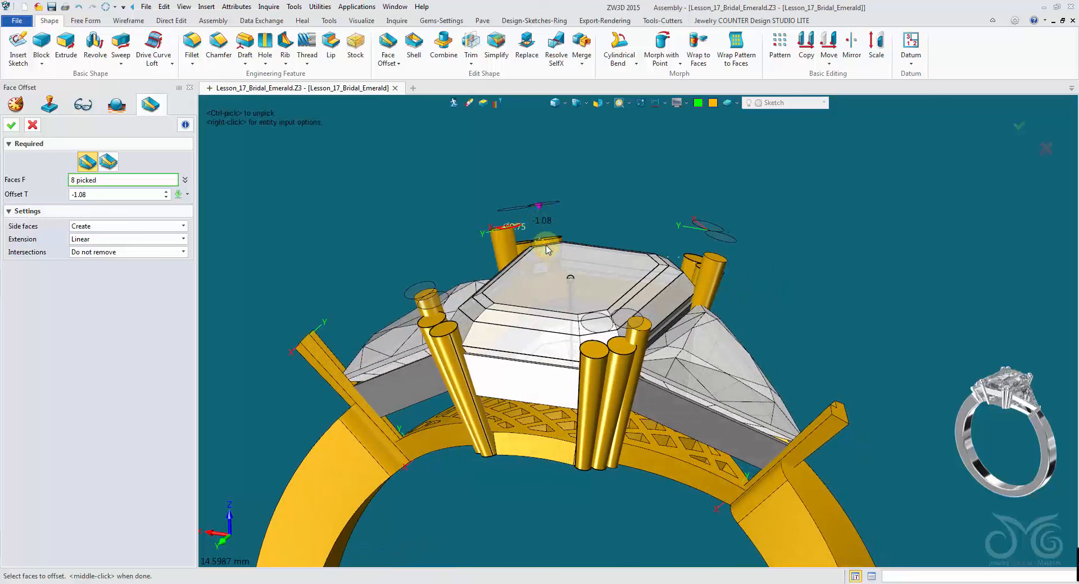
click(10, 125)
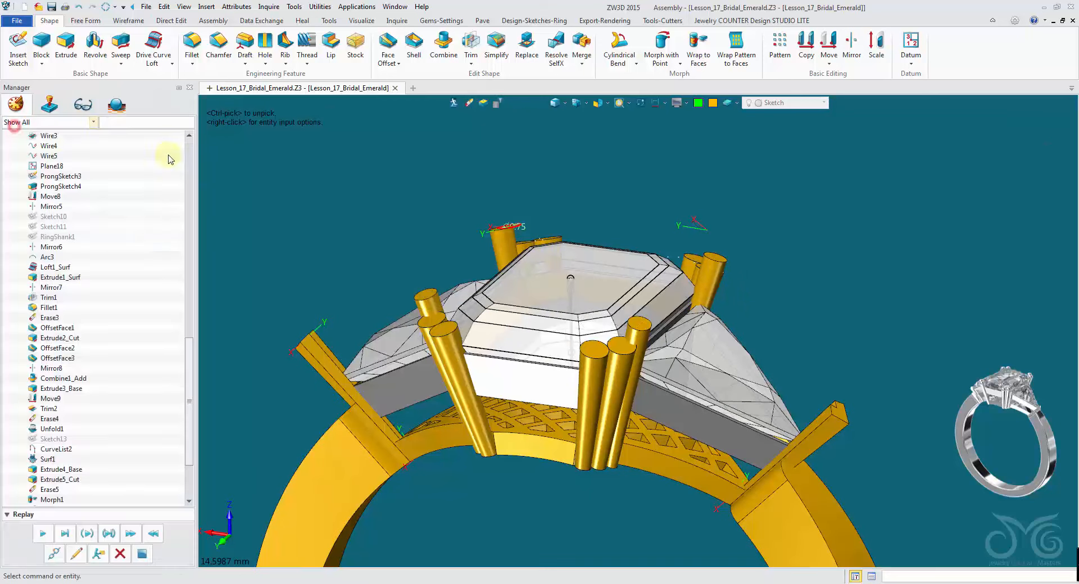
- Offset the side-stone prong top faces by -1.08 with Face Offset
middle_click(430, 208)
right_drag(430, 208, 458, 290)
click(461, 291)
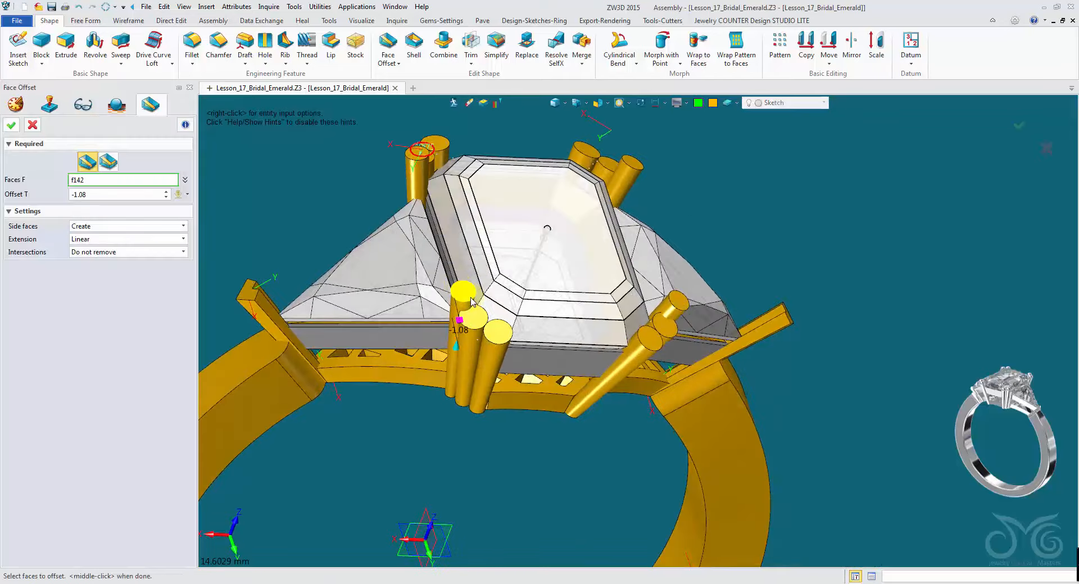
click(418, 160)
click(417, 161)
right_drag(417, 162, 776, 184)
click(670, 314)
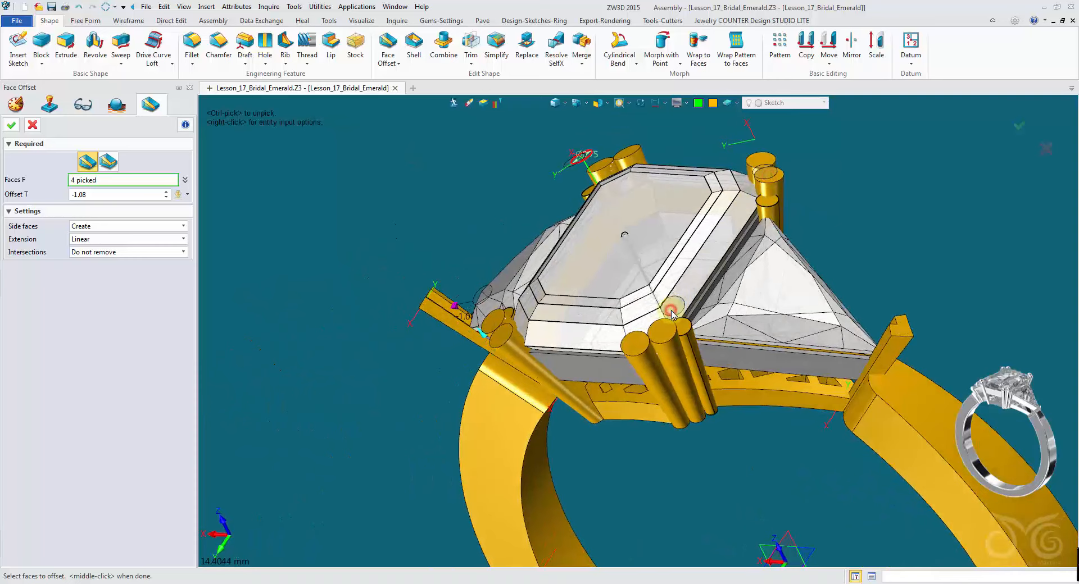
right_drag(672, 314, 631, 348)
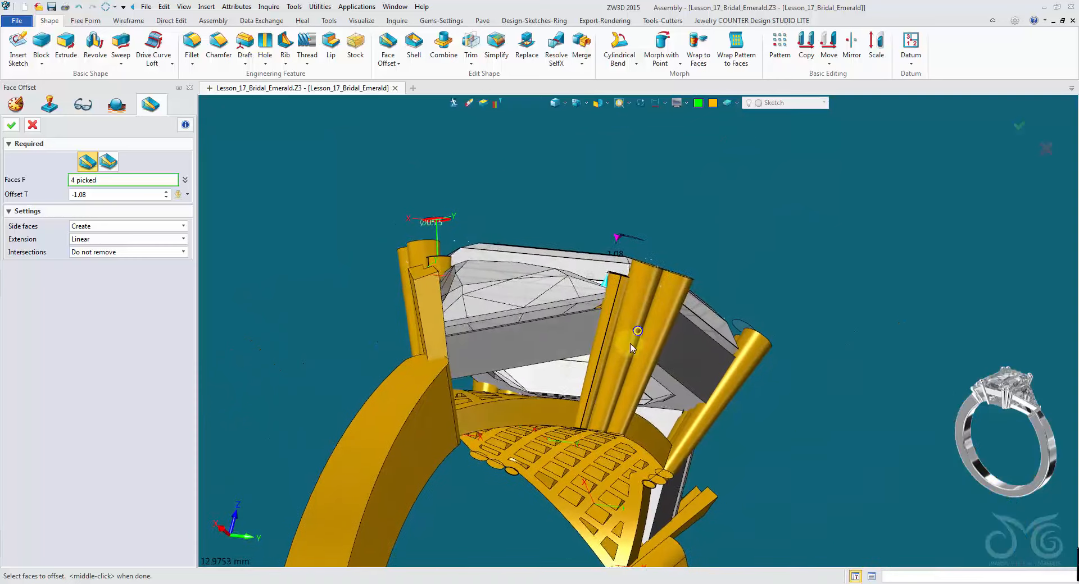
click(642, 349)
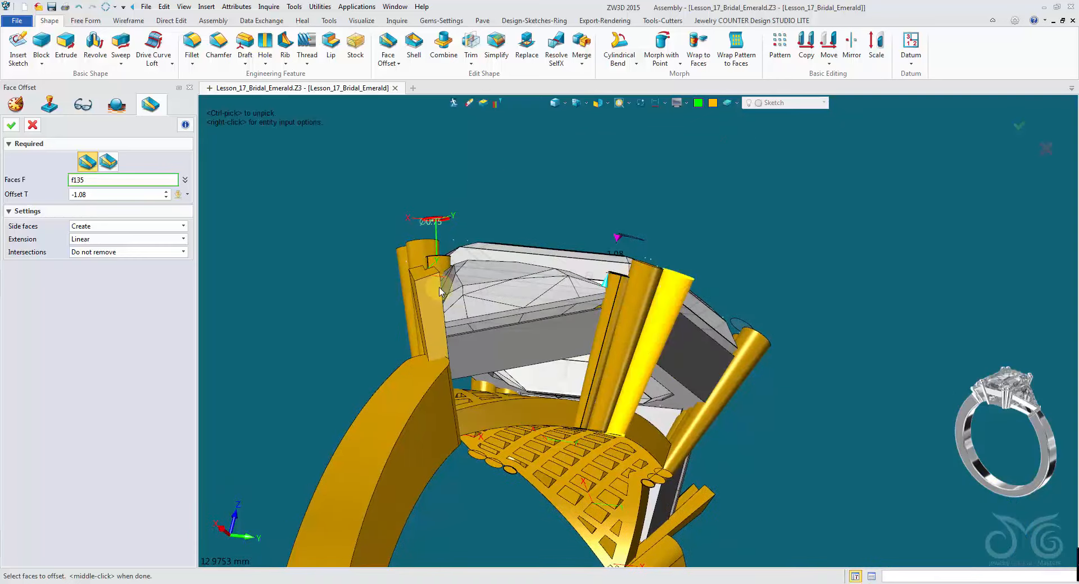
click(14, 128)
- Face Offset the top faces of the two shoulder bars by -1.269 to shorten them
middle_click(325, 168)
right_drag(360, 219, 453, 313)
click(416, 329)
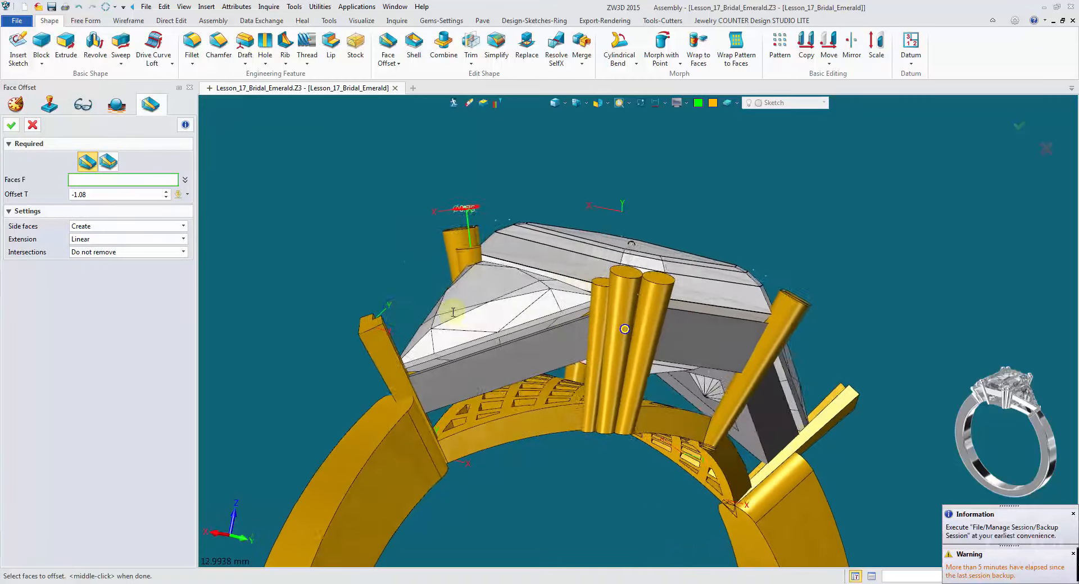
click(370, 328)
right_drag(683, 389, 933, 361)
click(933, 360)
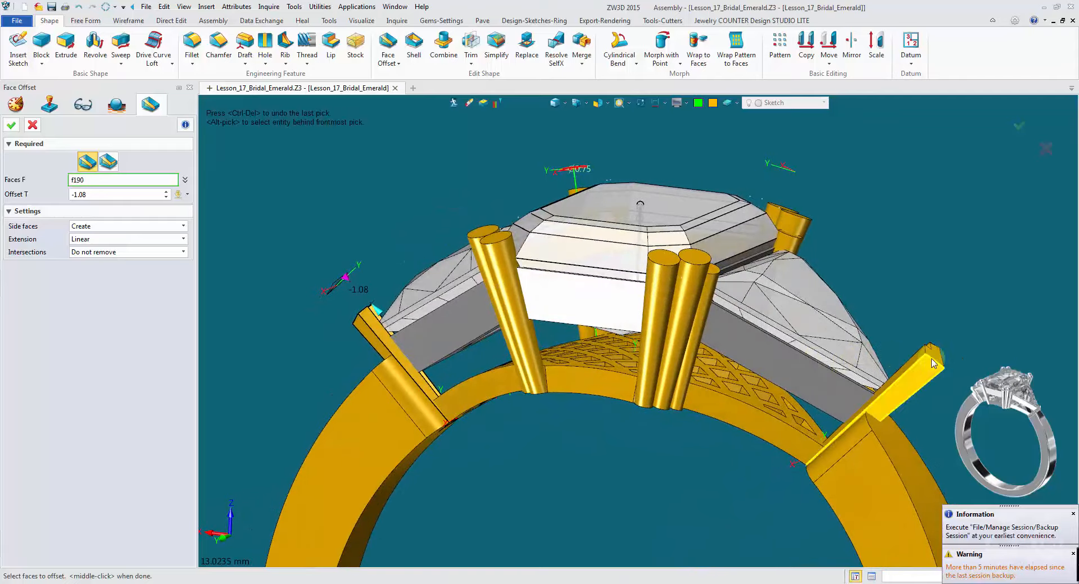
middle_drag(926, 370, 899, 365)
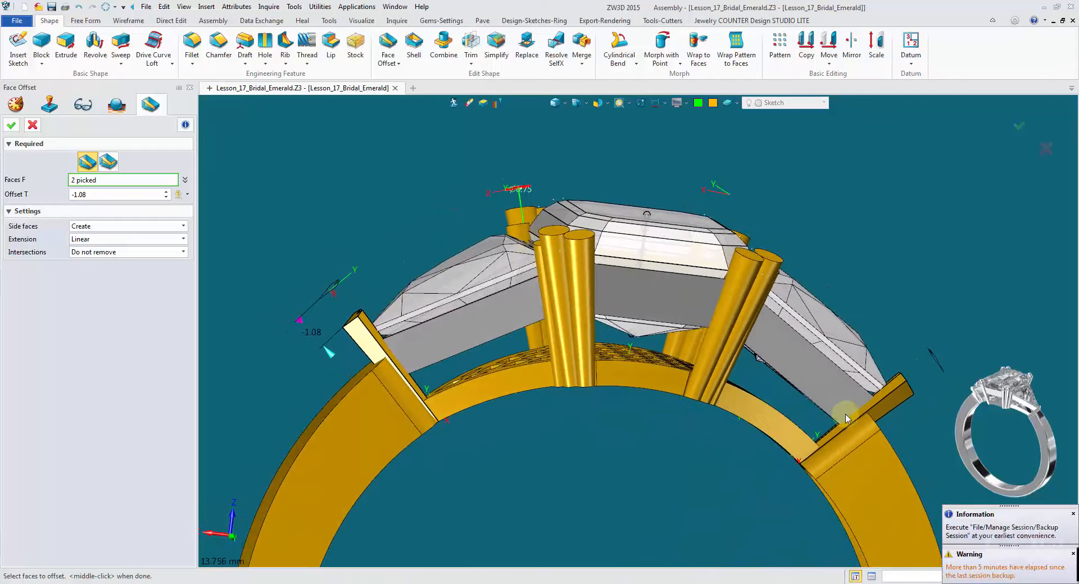
drag(332, 357, 334, 361)
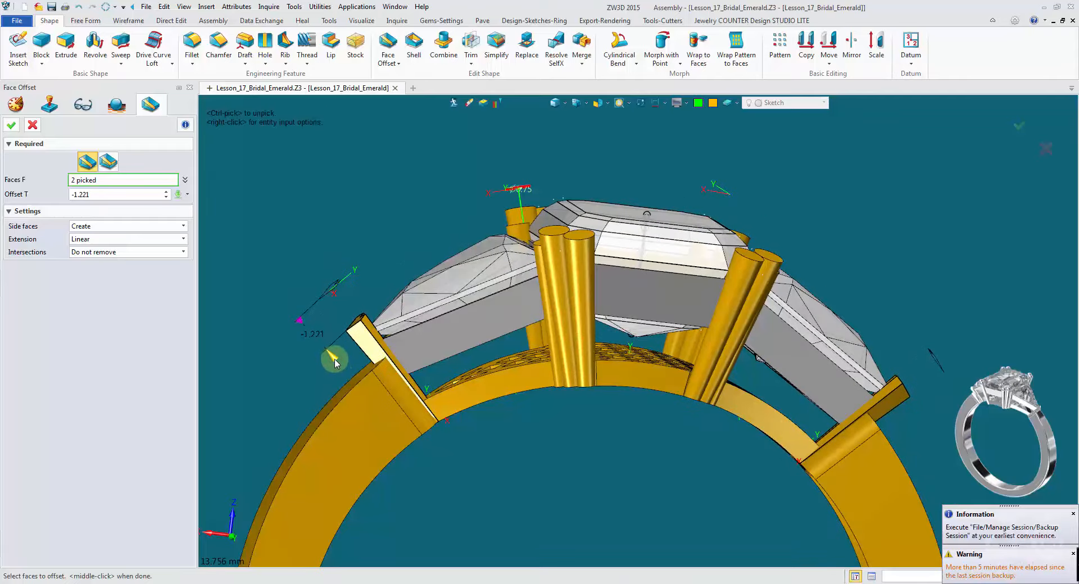
click(9, 125)
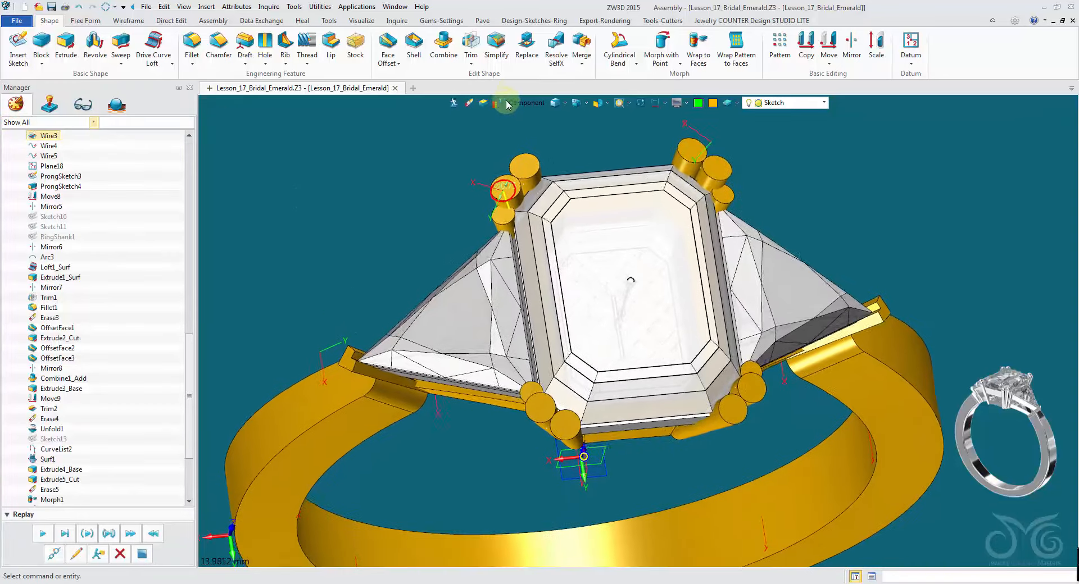
- Fillet the top edges of the eight centre prongs with a 0.39 radius
click(192, 42)
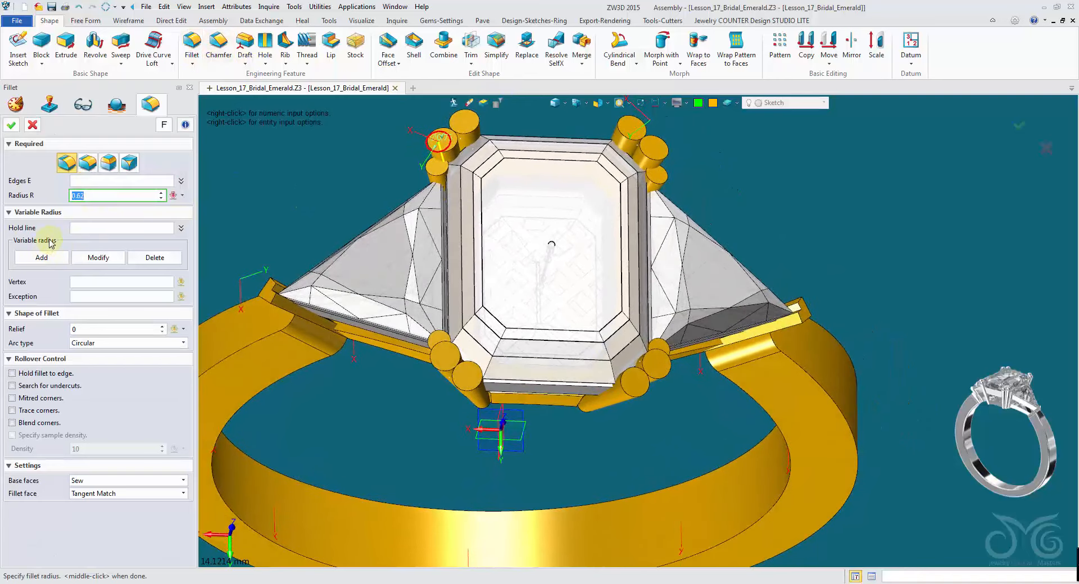
click(111, 183)
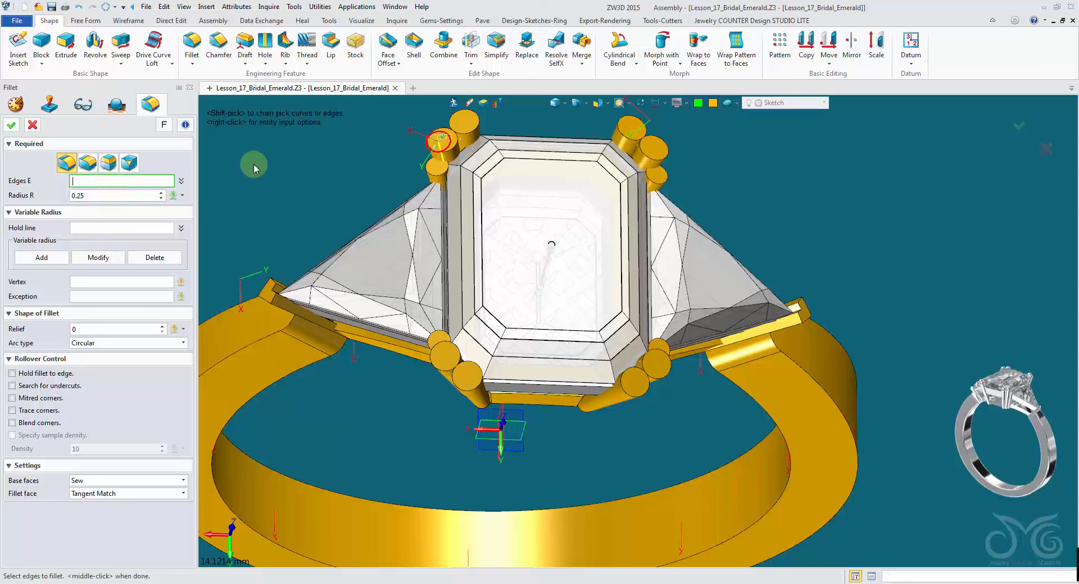
click(476, 124)
click(459, 144)
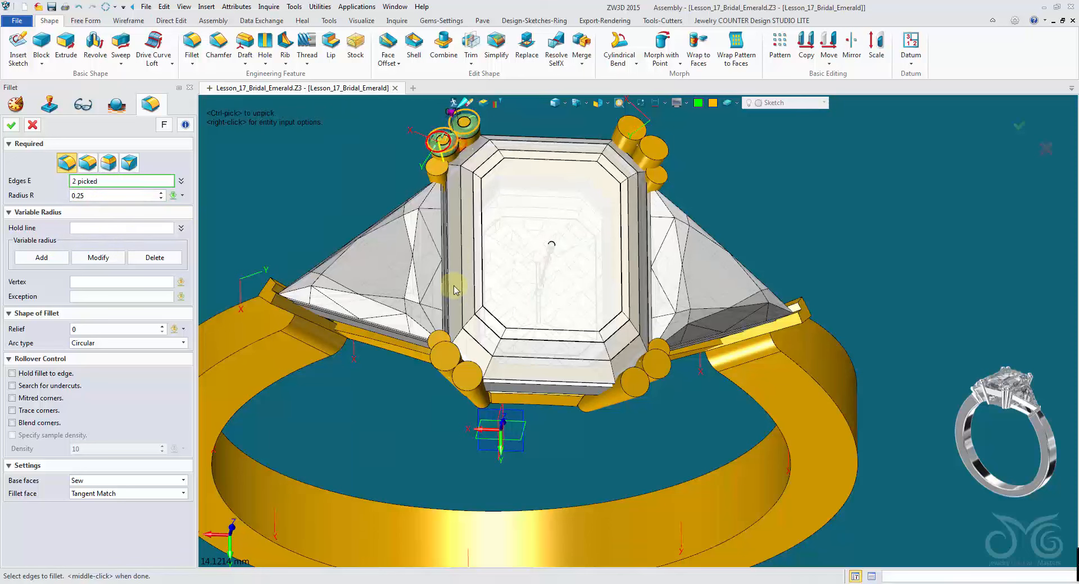
click(454, 355)
click(478, 384)
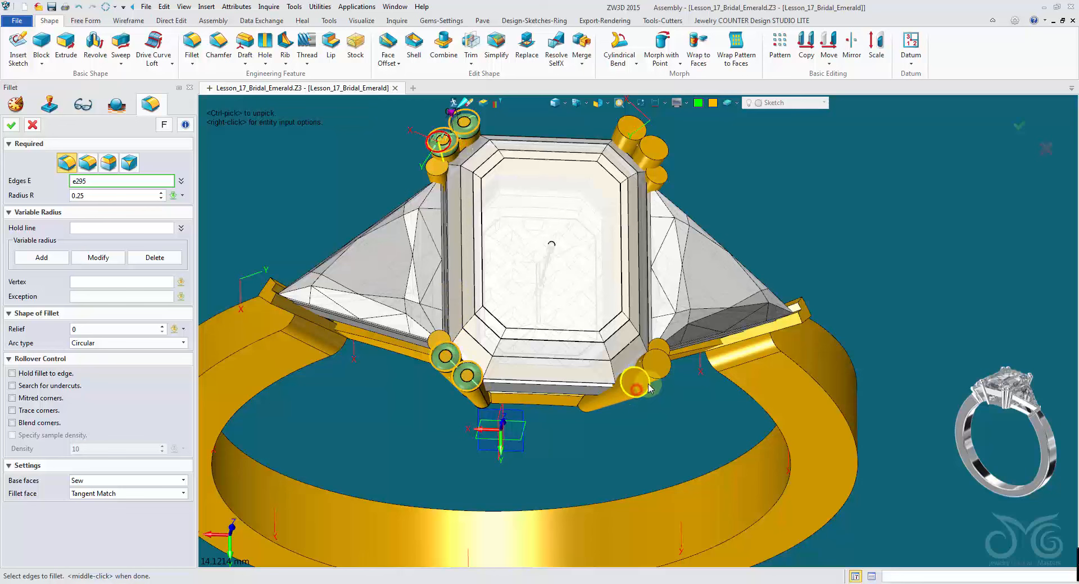
click(649, 388)
click(658, 367)
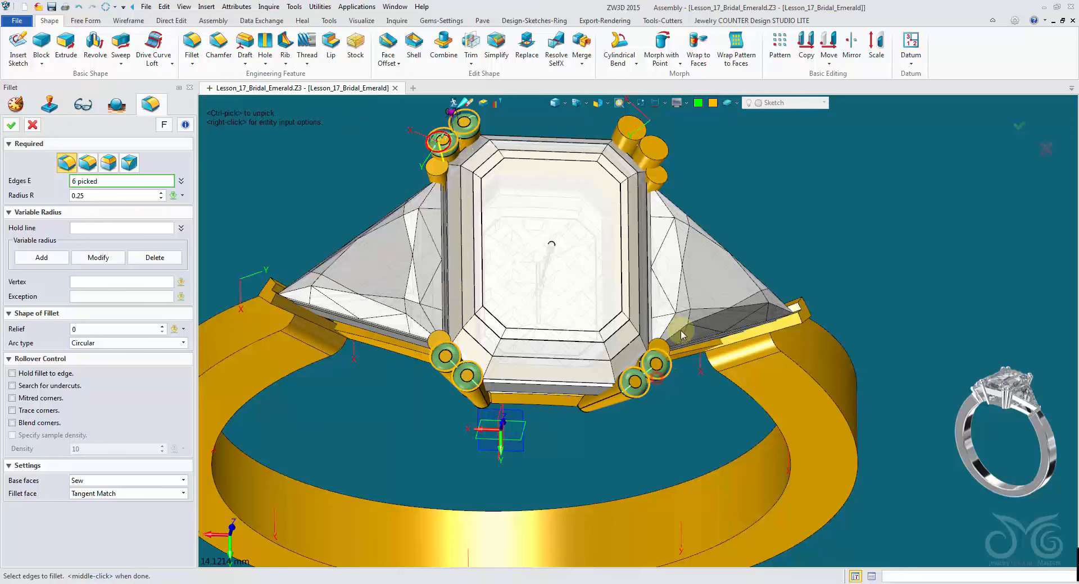
click(649, 160)
click(630, 131)
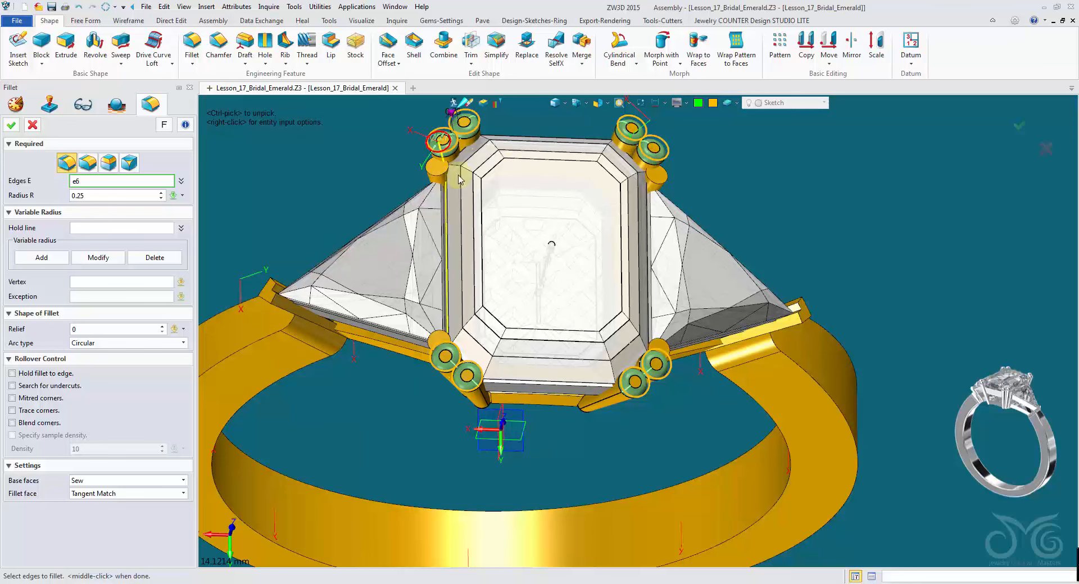
right_drag(466, 152, 411, 169)
click(127, 198)
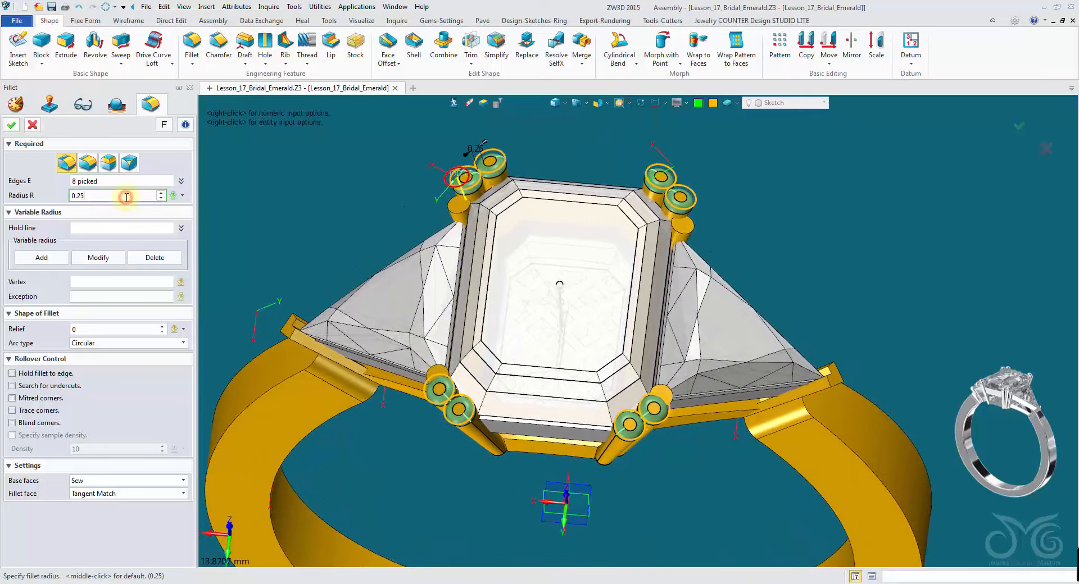
scroll(124, 197, up, 1)
scroll(125, 198, down, 1)
right_click(238, 175)
click(287, 258)
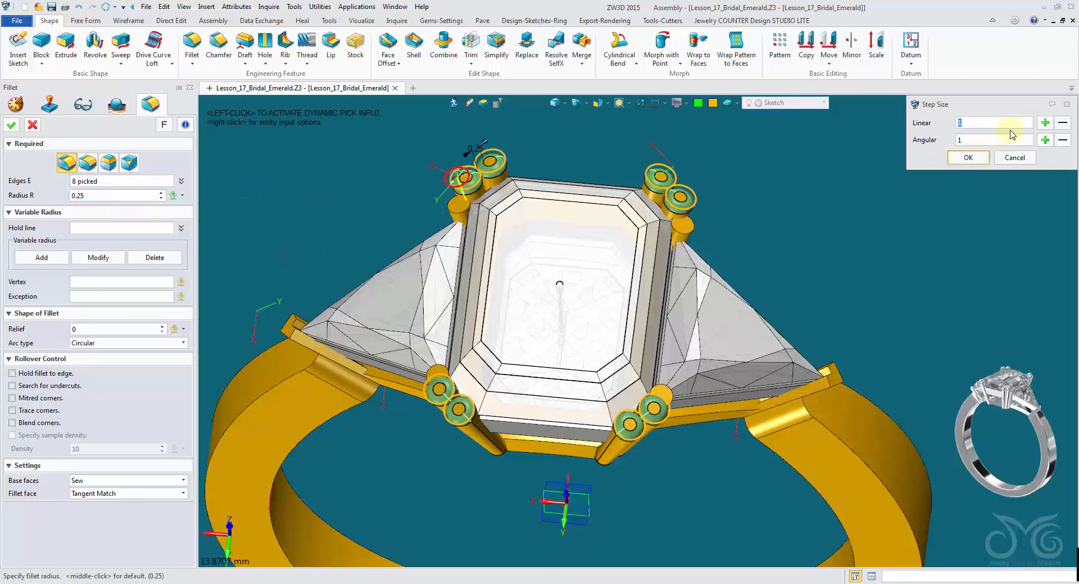
click(979, 155)
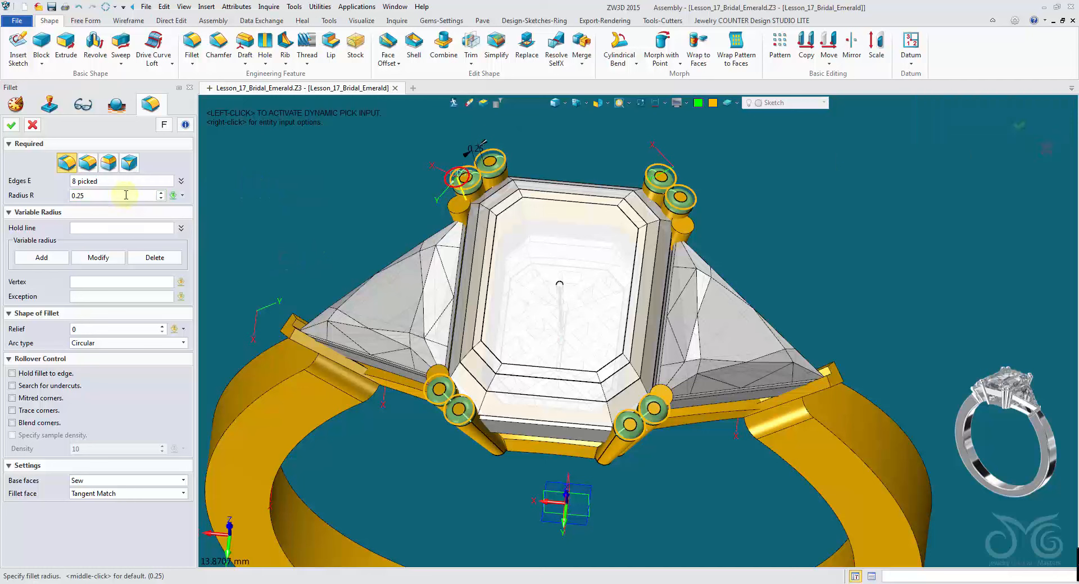
scroll(127, 195, up, 1)
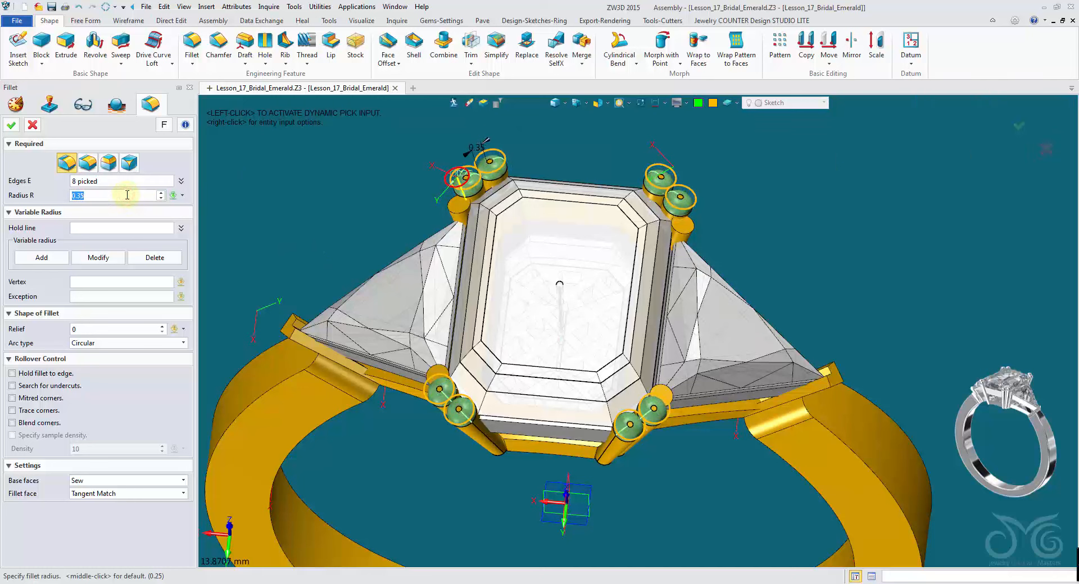
click(12, 128)
- Fillet the top edges of the four side-stone prongs with a 0.21 radius
right_drag(273, 135, 453, 246)
middle_click(386, 229)
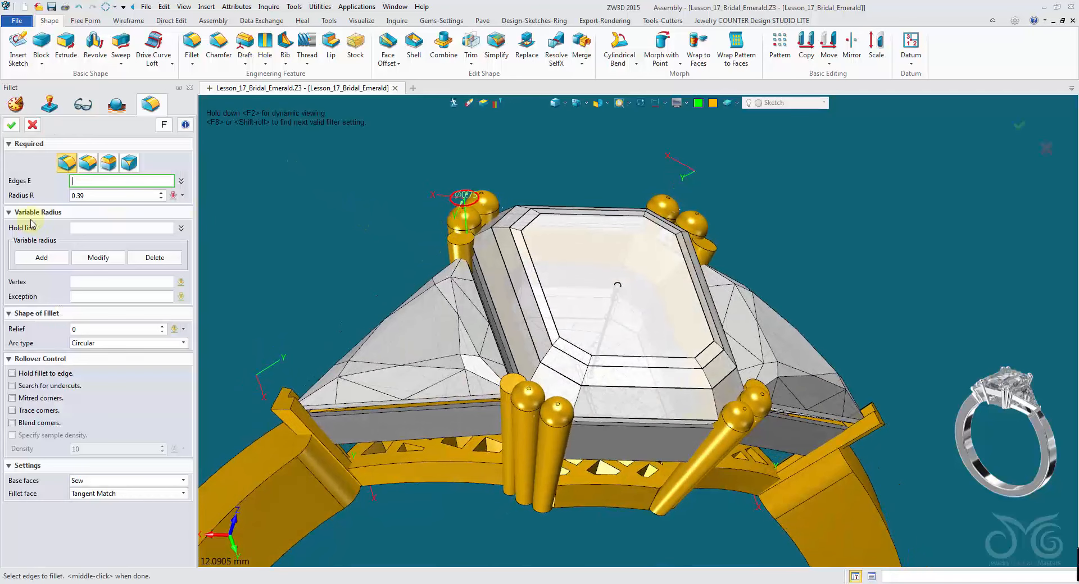
click(91, 195)
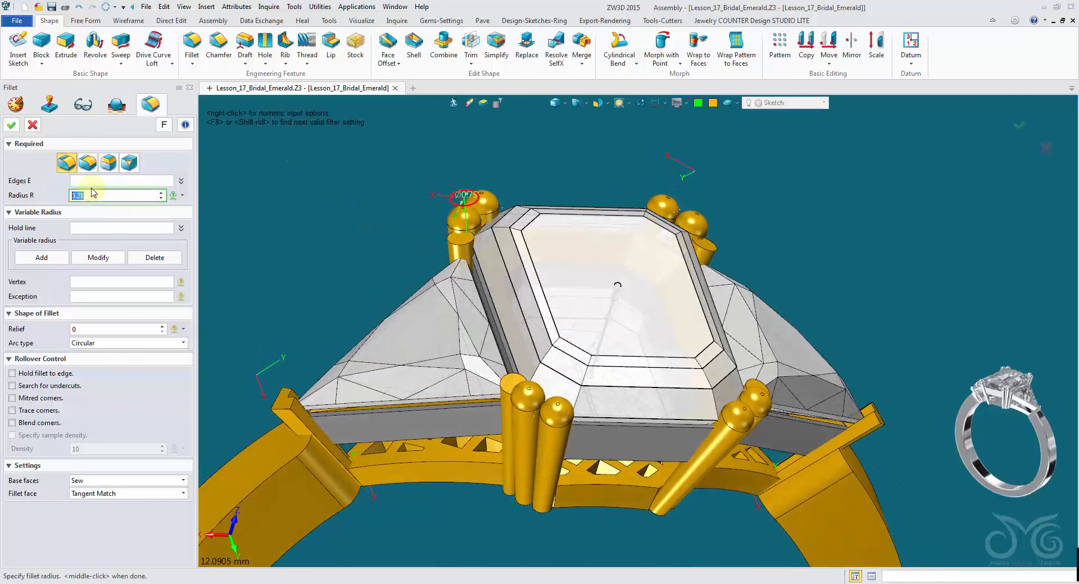
click(461, 238)
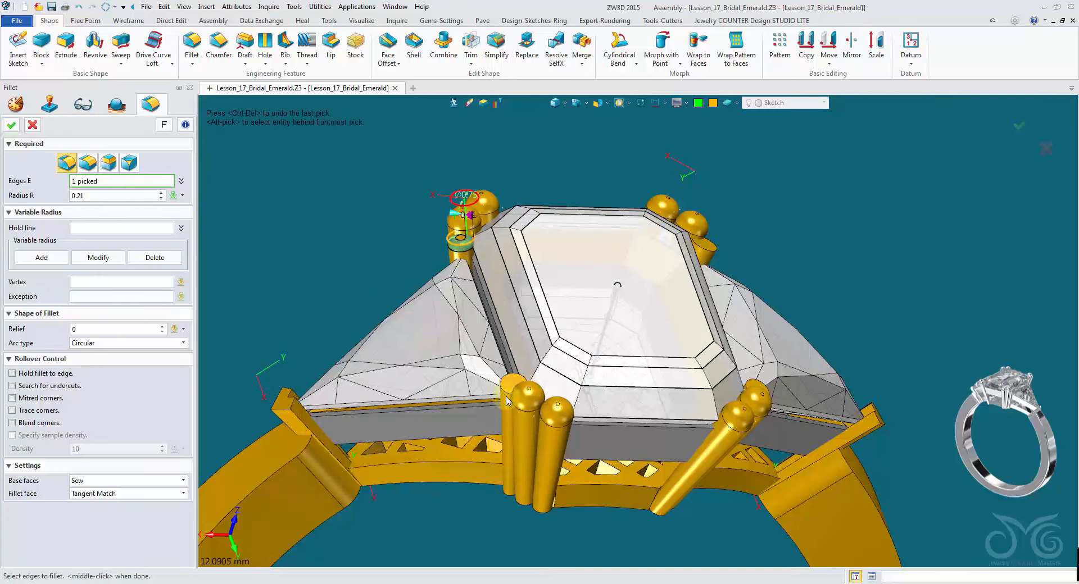
right_drag(508, 389, 707, 392)
click(523, 400)
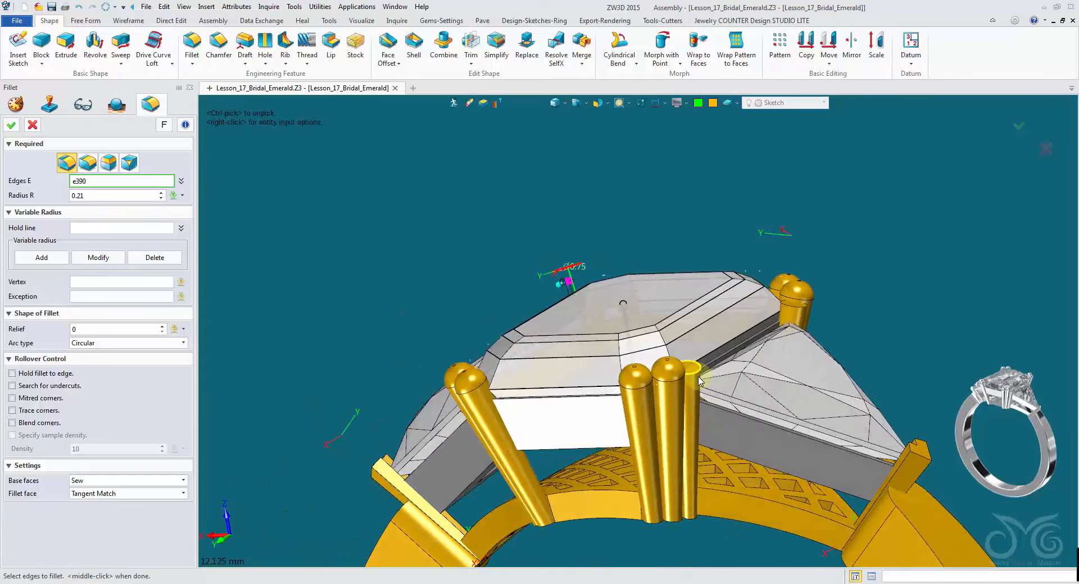
click(699, 377)
right_drag(699, 377, 768, 316)
click(771, 316)
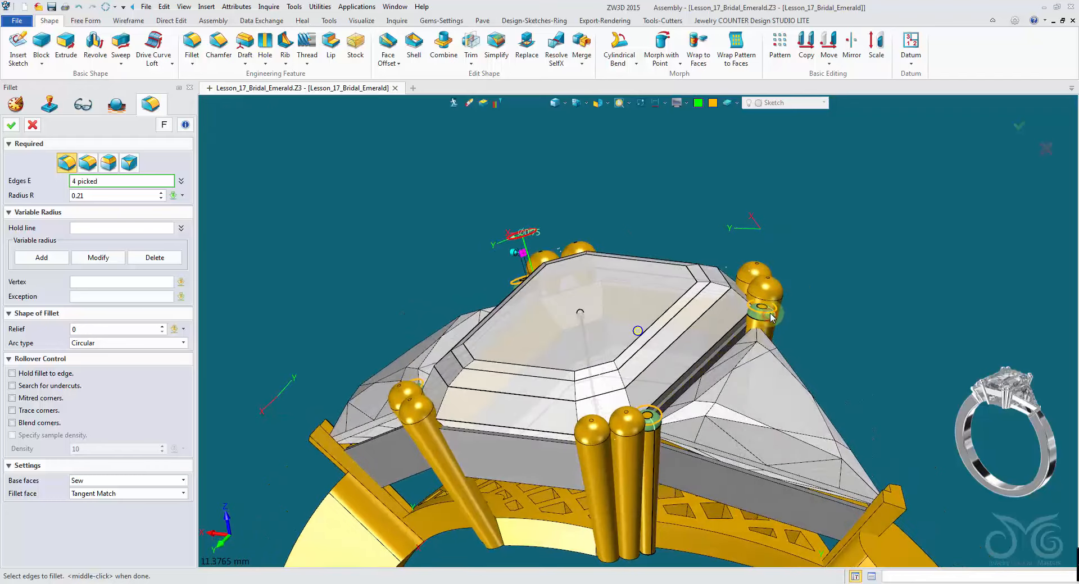
click(122, 194)
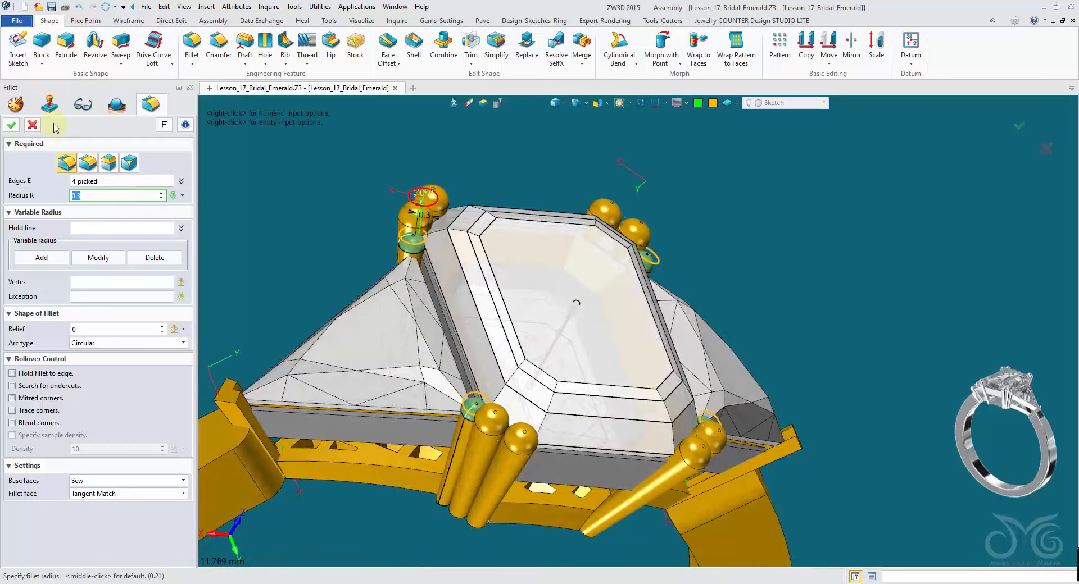
click(11, 125)
- Start a Chamfer with a 0.1 setback and pick the top edges of the left shoulder bar
right_drag(225, 219, 307, 258)
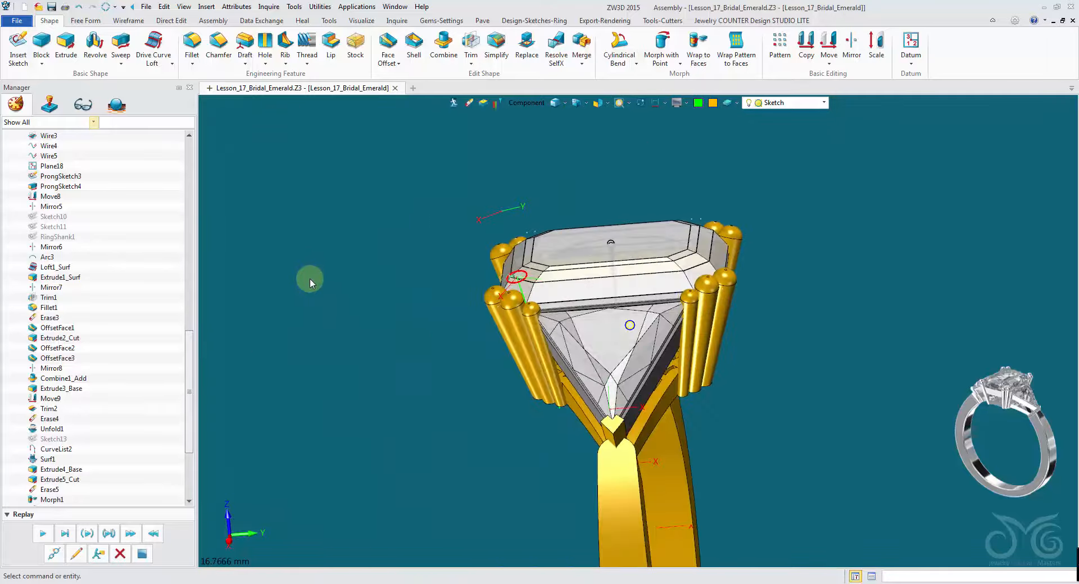
right_drag(306, 304, 193, 74)
scroll(391, 344, up, 3)
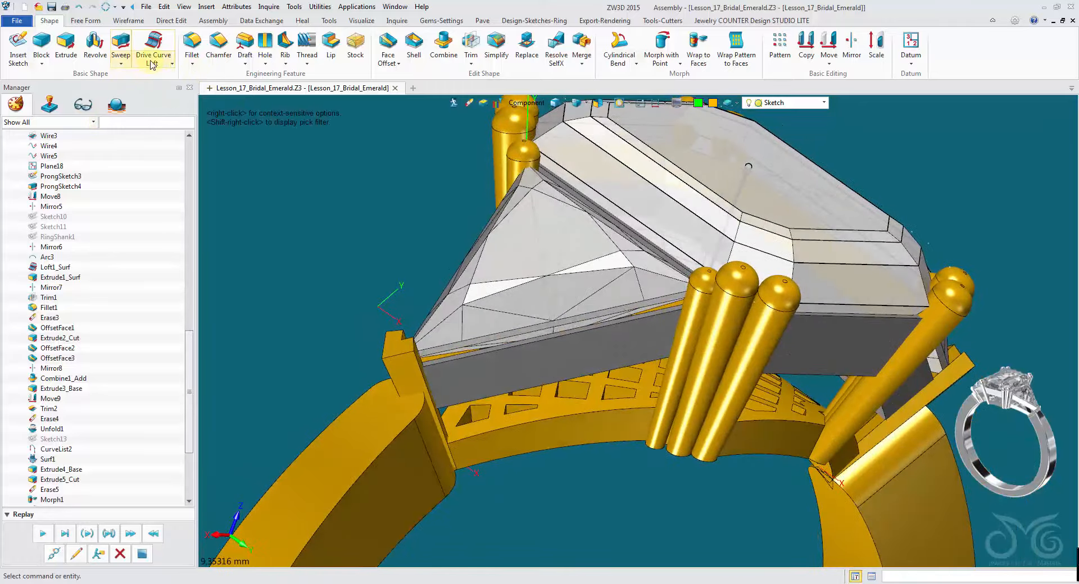
click(218, 42)
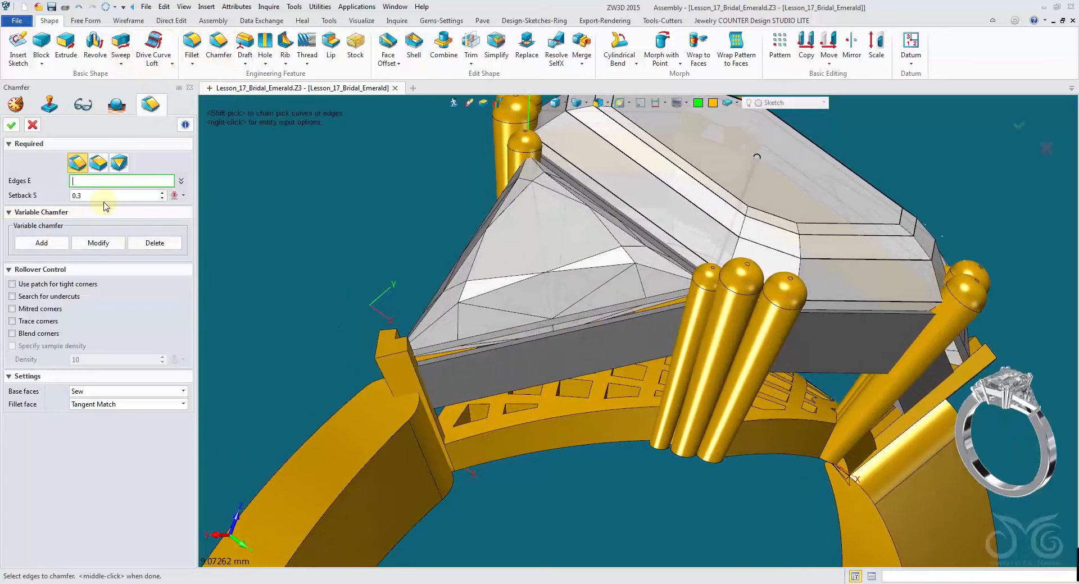
drag(89, 195, 36, 195)
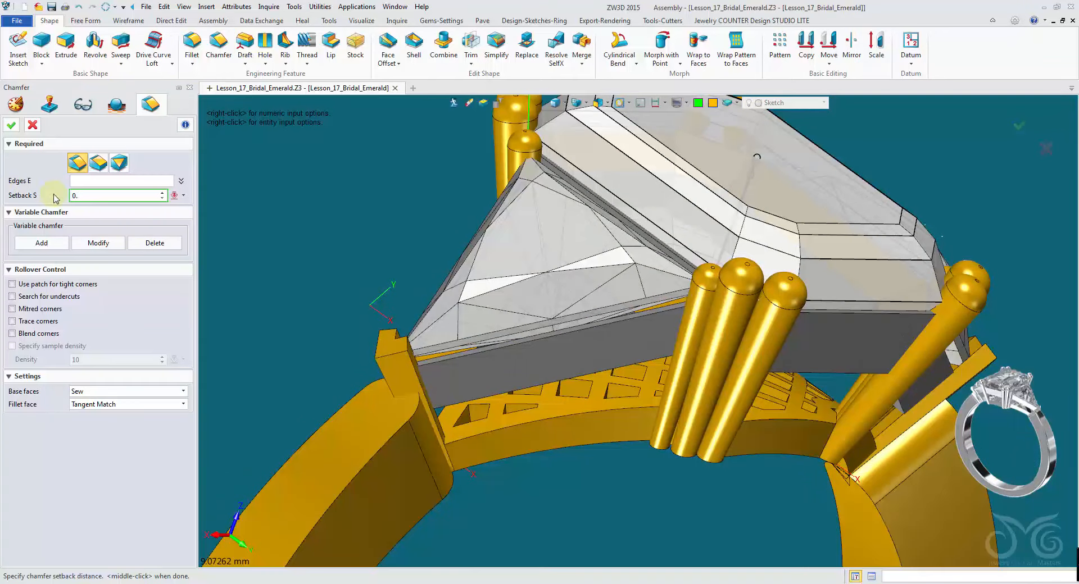
click(80, 181)
scroll(353, 312, up, 5)
click(492, 388)
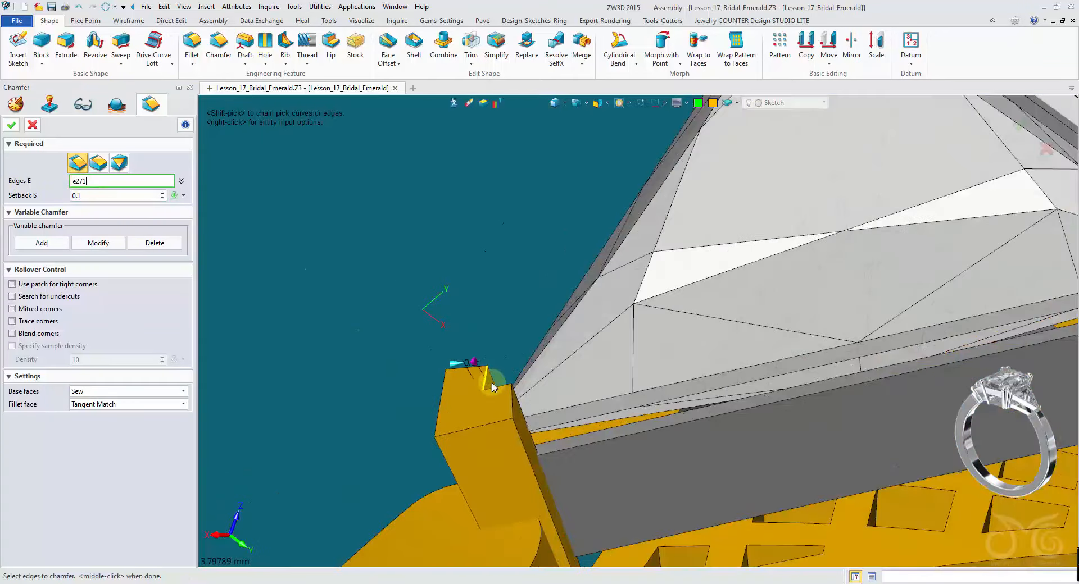
click(488, 384)
scroll(575, 392, down, 5)
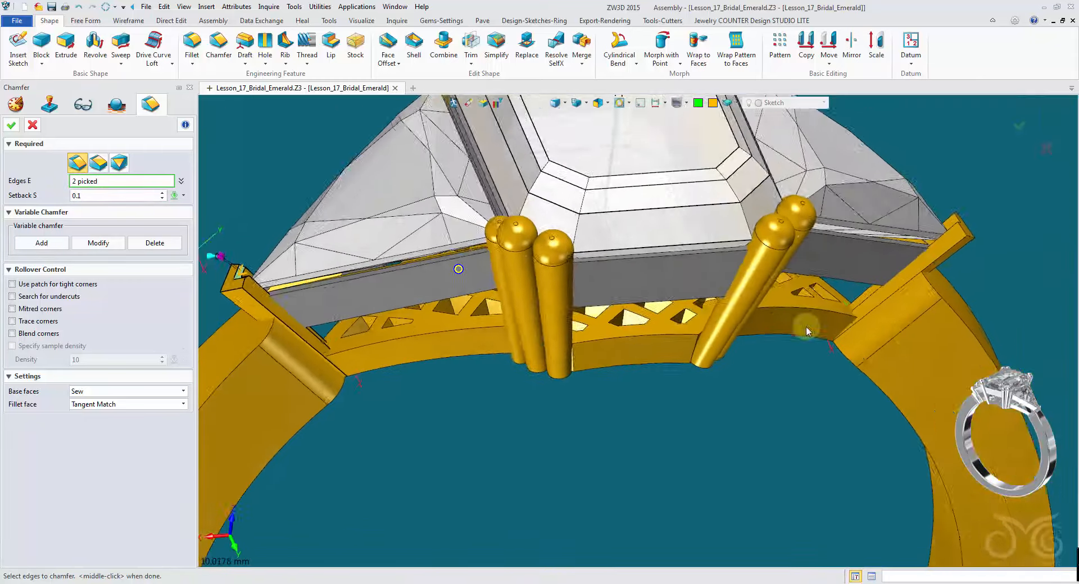
scroll(806, 328, down, 1)
right_drag(806, 328, 472, 315)
click(794, 220)
scroll(766, 236, down, 1)
click(12, 126)
- Add the right shoulder bar's top edges, adjust the setback and apply the chamfer
click(366, 353)
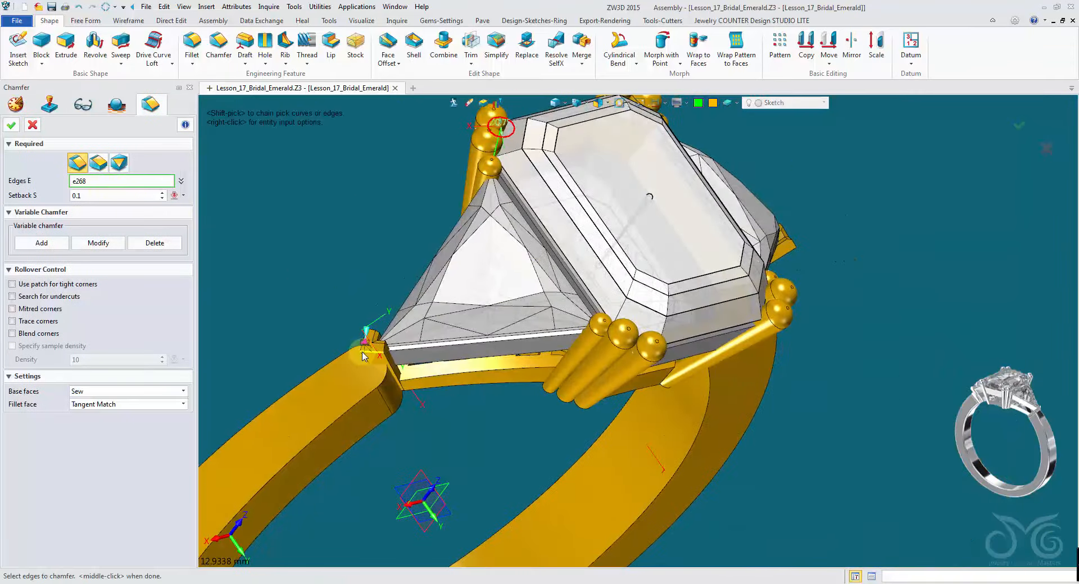
right_drag(366, 354, 947, 418)
click(421, 325)
click(1015, 441)
click(936, 415)
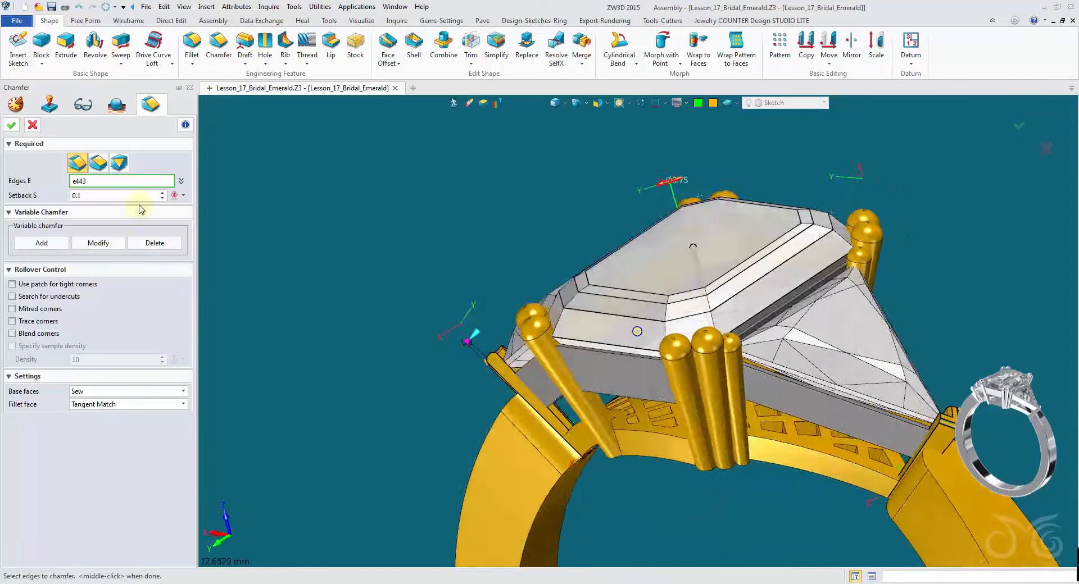
click(112, 196)
text(3)
key(Return)
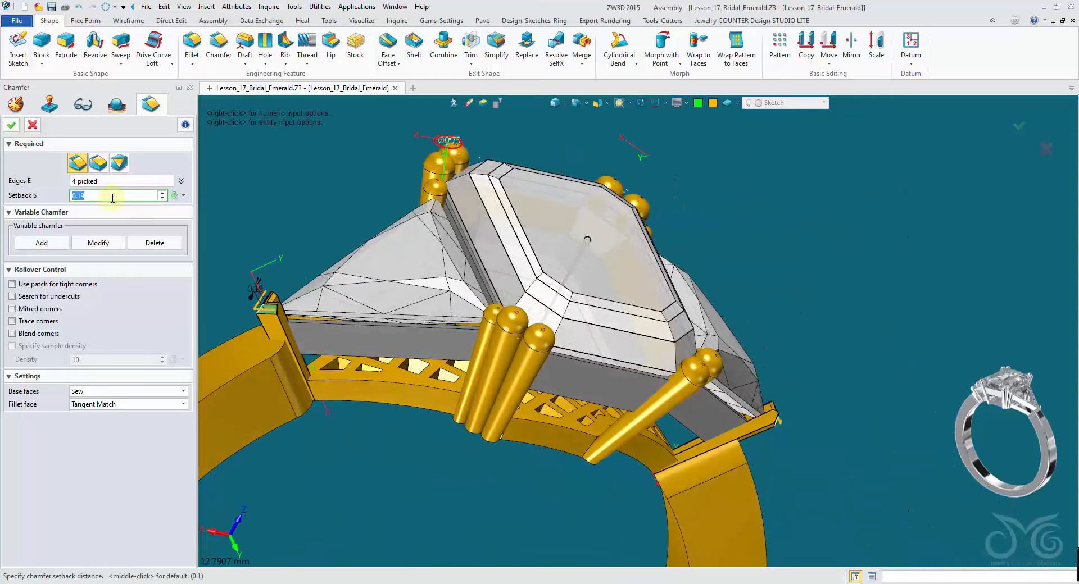
scroll(112, 199, up, 1)
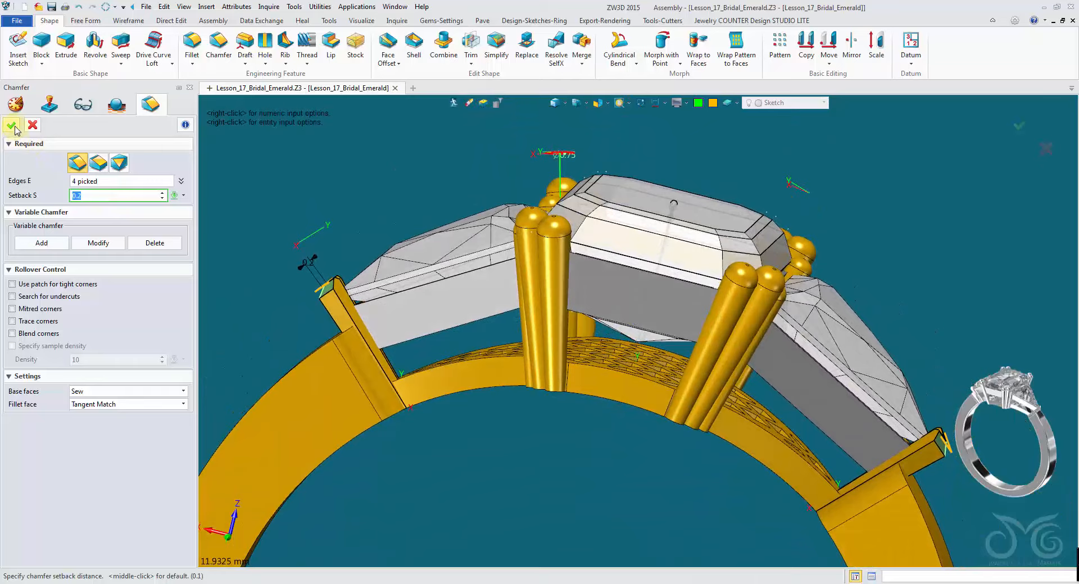
click(13, 127)
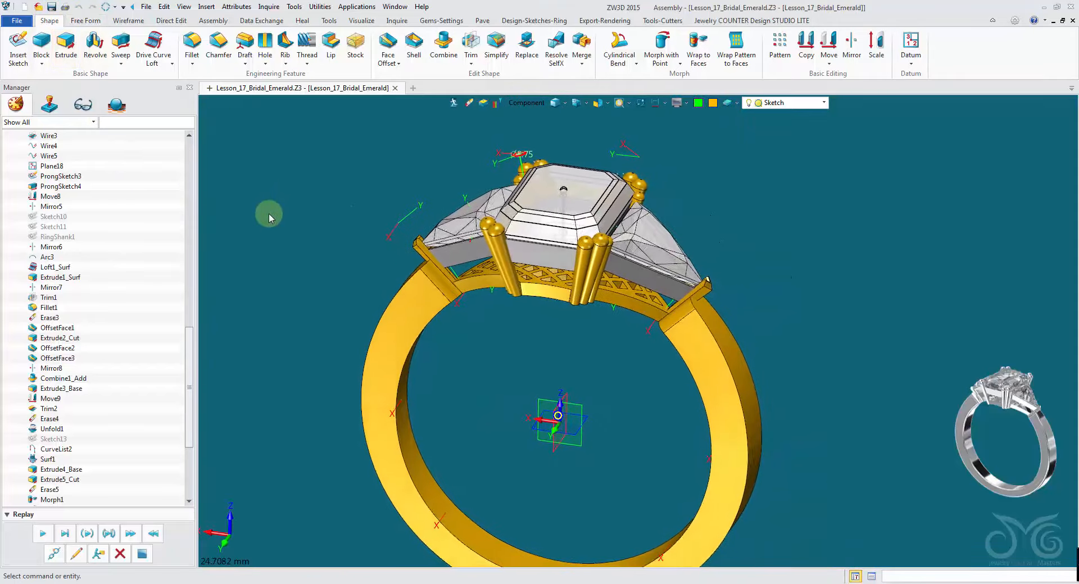
- Turn off the local datum display in the display settings
click(116, 105)
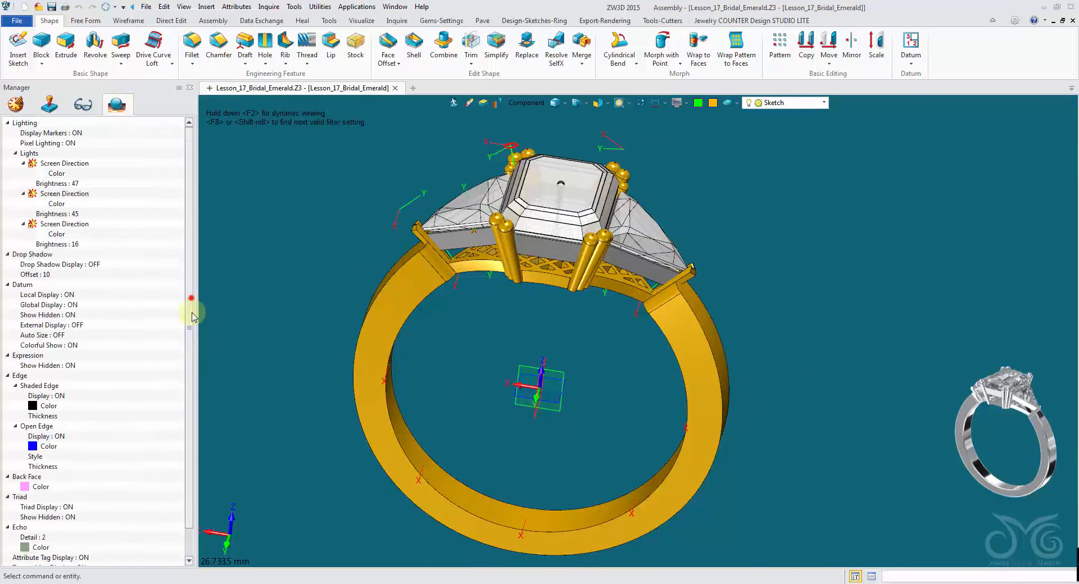
drag(192, 315, 192, 344)
right_drag(560, 348, 560, 393)
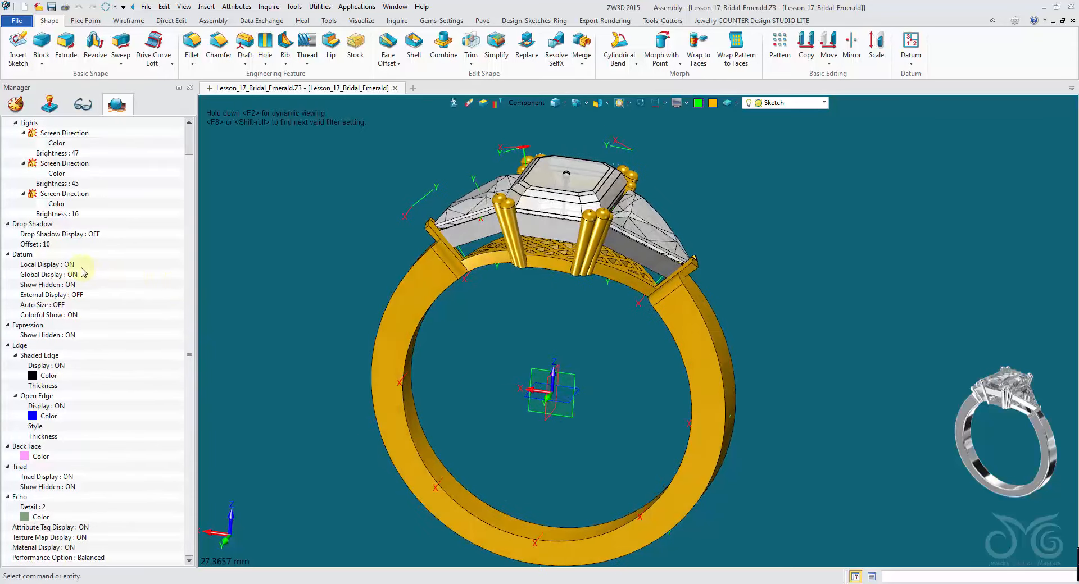
right_click(35, 265)
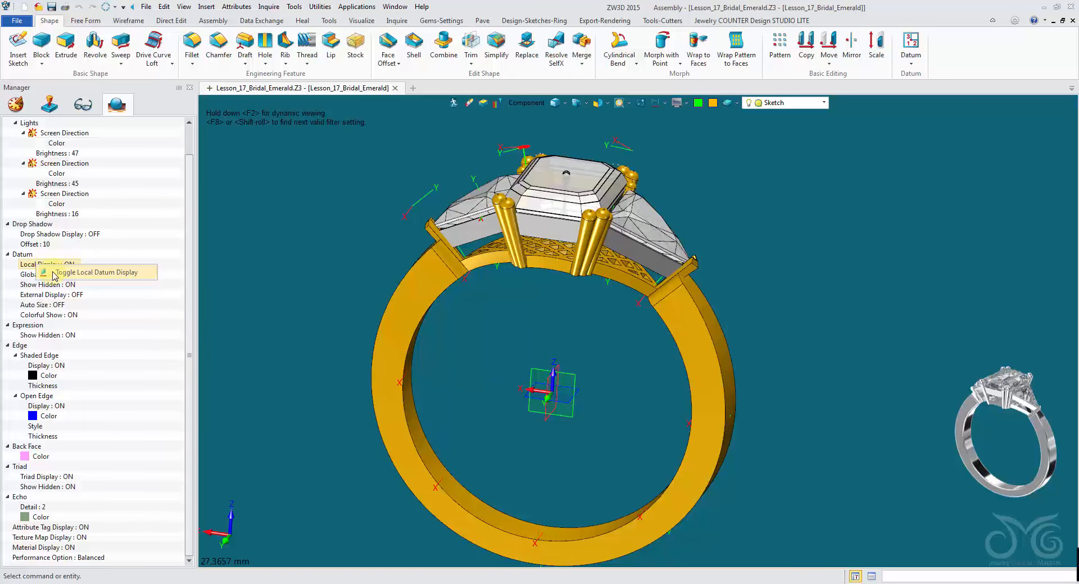
click(106, 273)
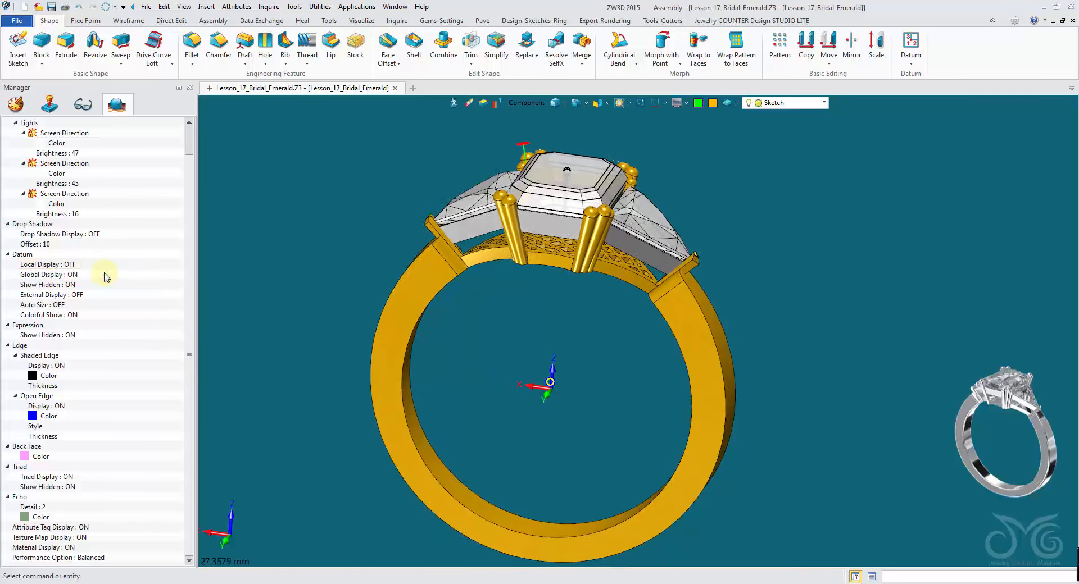
- Turn off the triad display in the display settings
right_drag(393, 354, 564, 360)
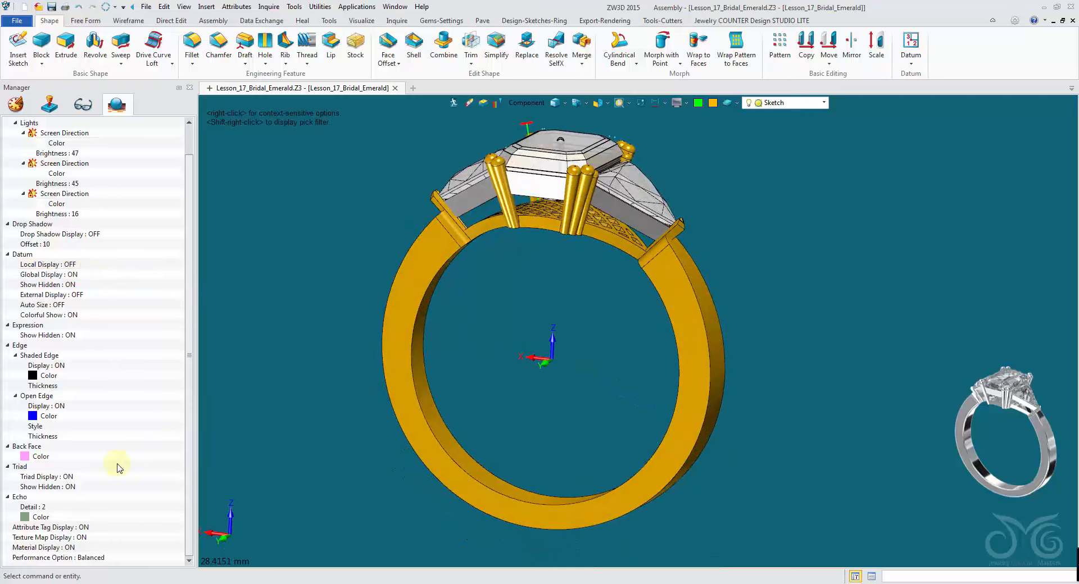
click(62, 484)
right_drag(214, 478, 191, 470)
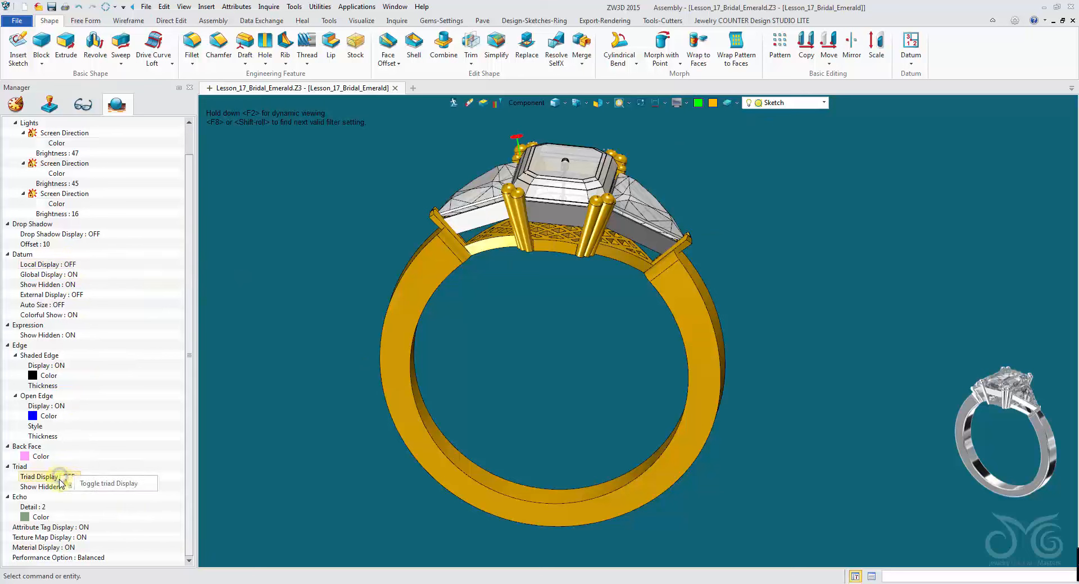
- Customize the interface, searching all commands for "togg" and adding Toggle Local Datum Display to the Top document toolbar
right_click(945, 53)
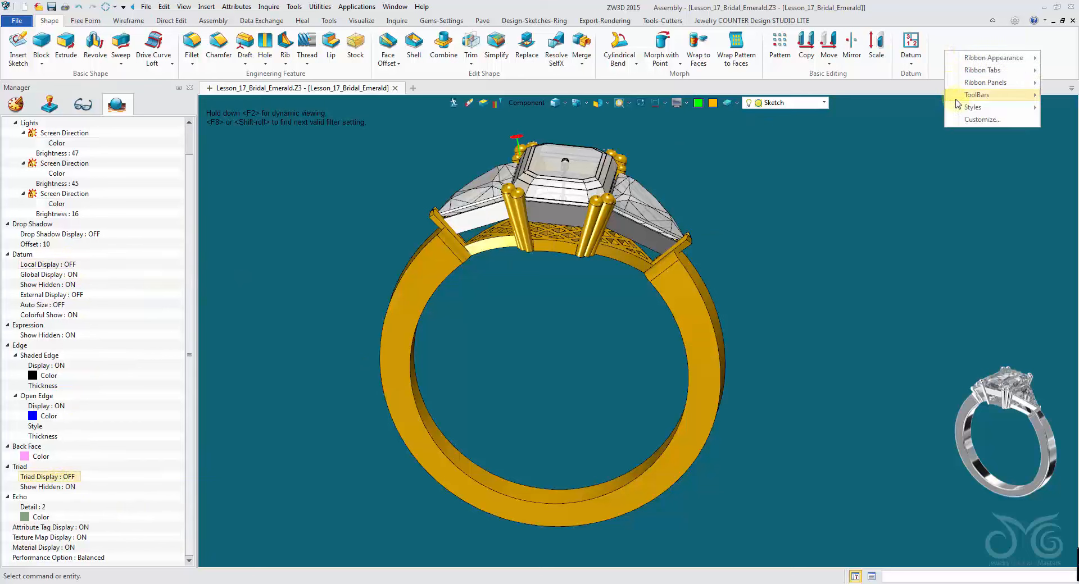
click(955, 116)
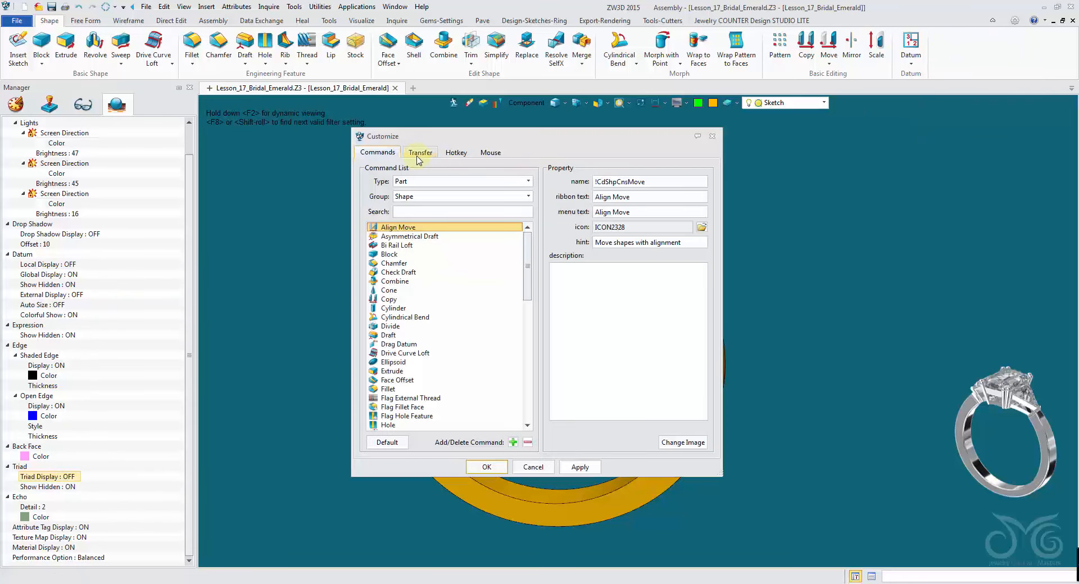
click(419, 154)
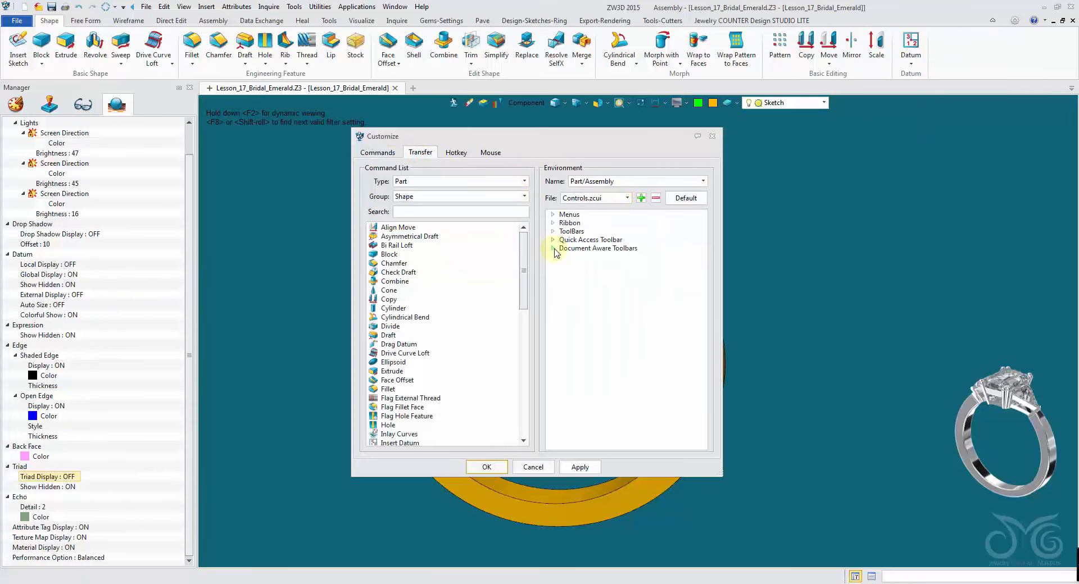
click(564, 264)
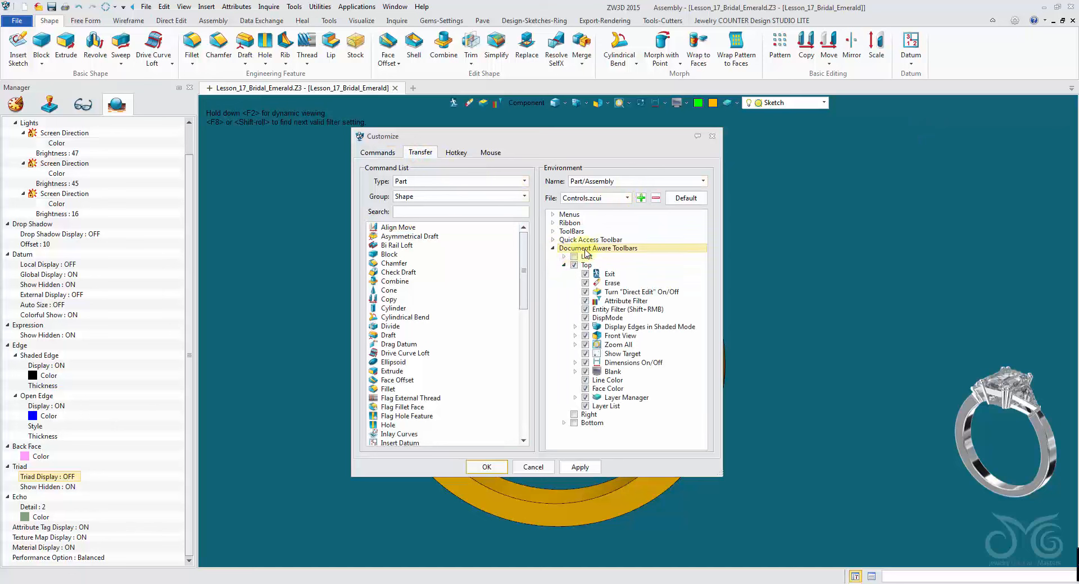
click(442, 181)
click(421, 254)
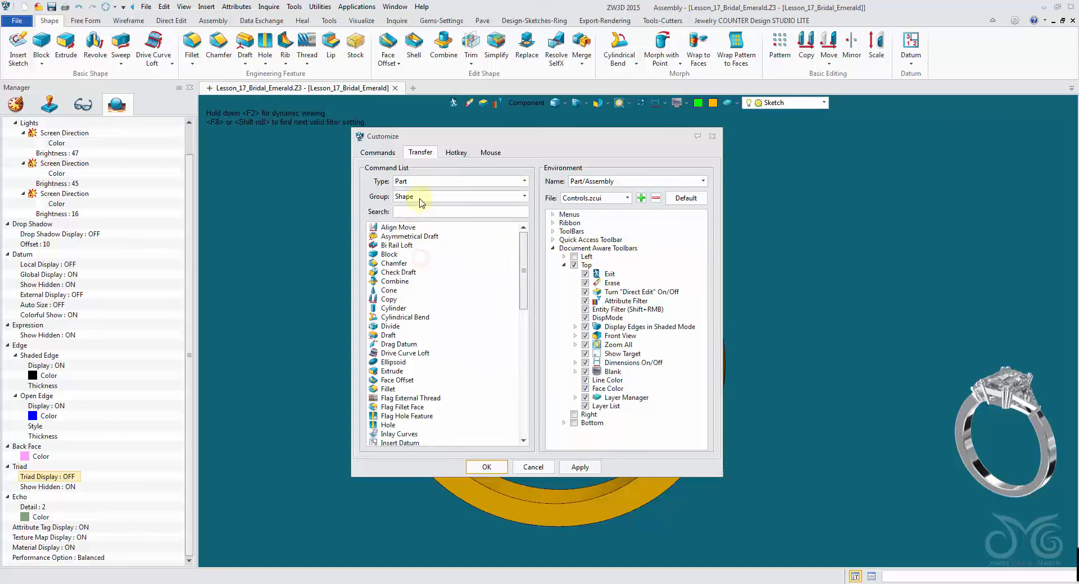
click(420, 197)
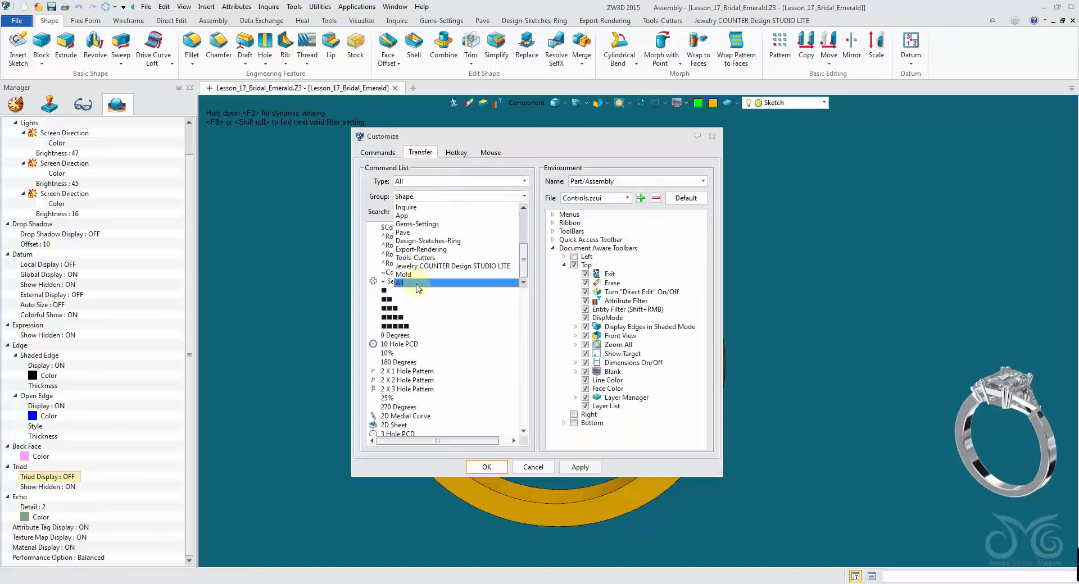
click(416, 285)
click(417, 213)
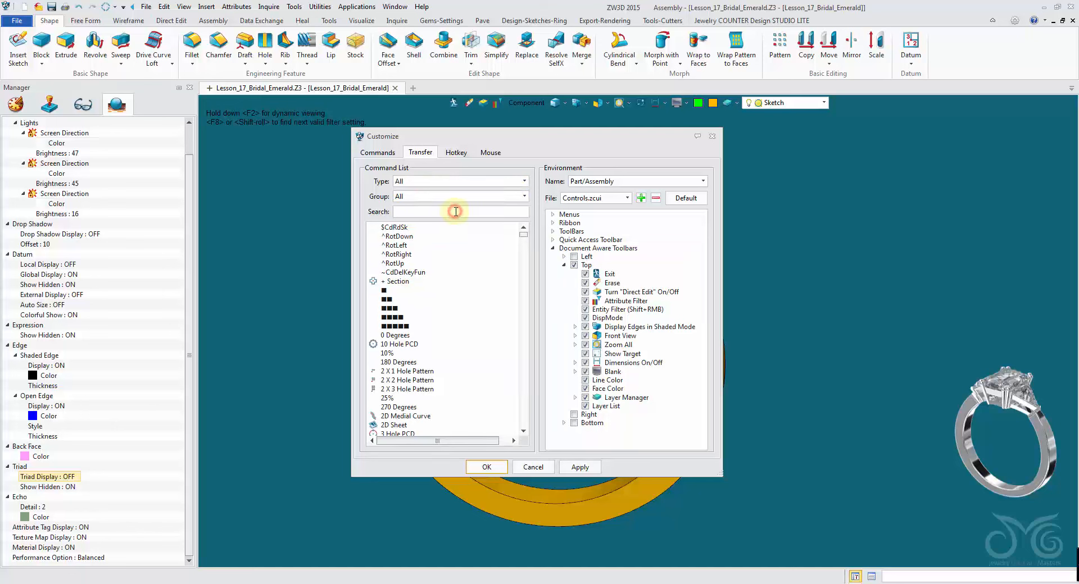
text(toggle)
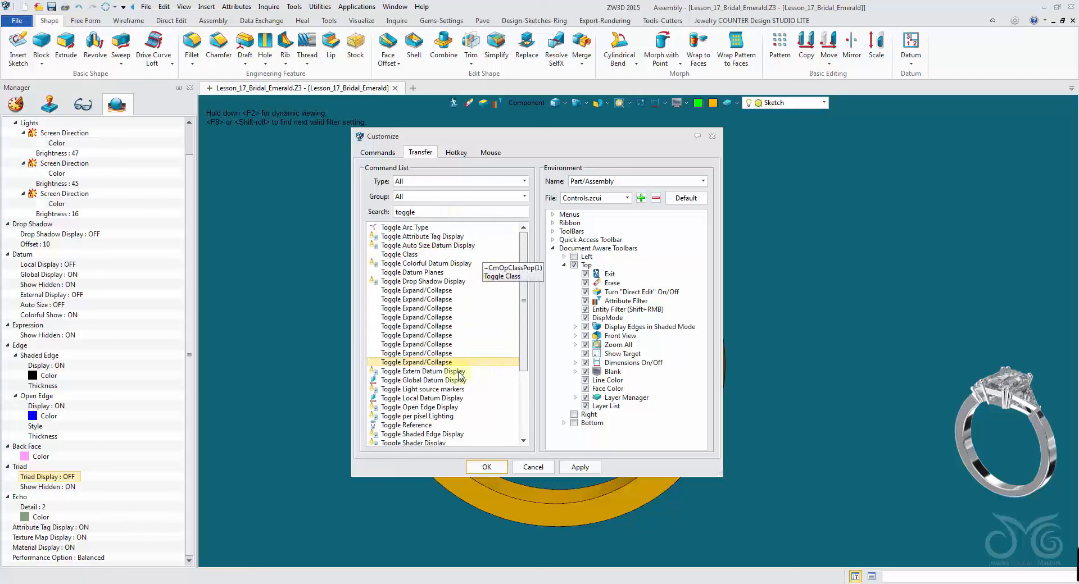
drag(409, 400, 410, 402)
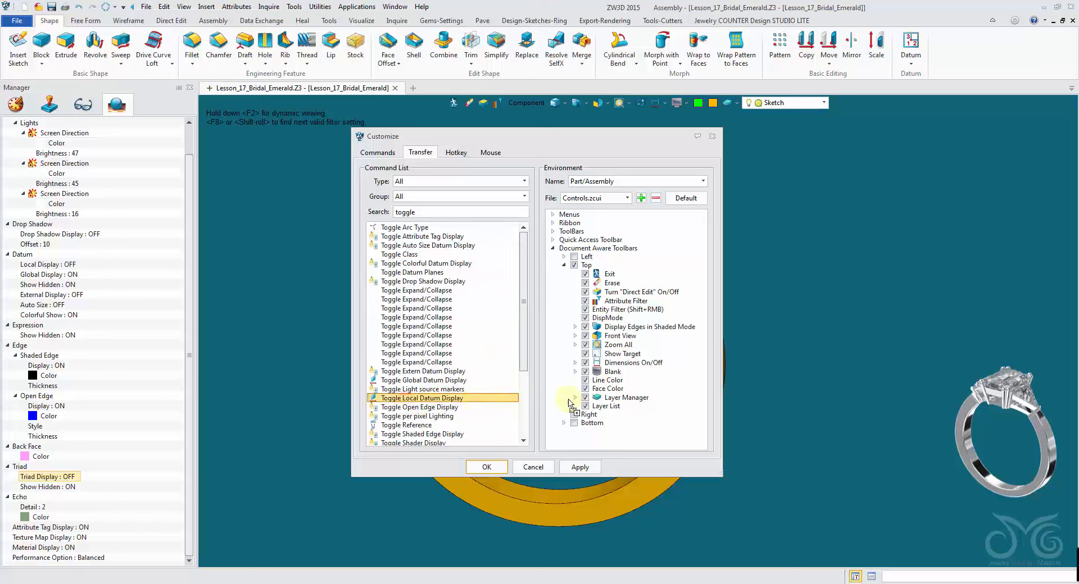
drag(571, 404, 593, 265)
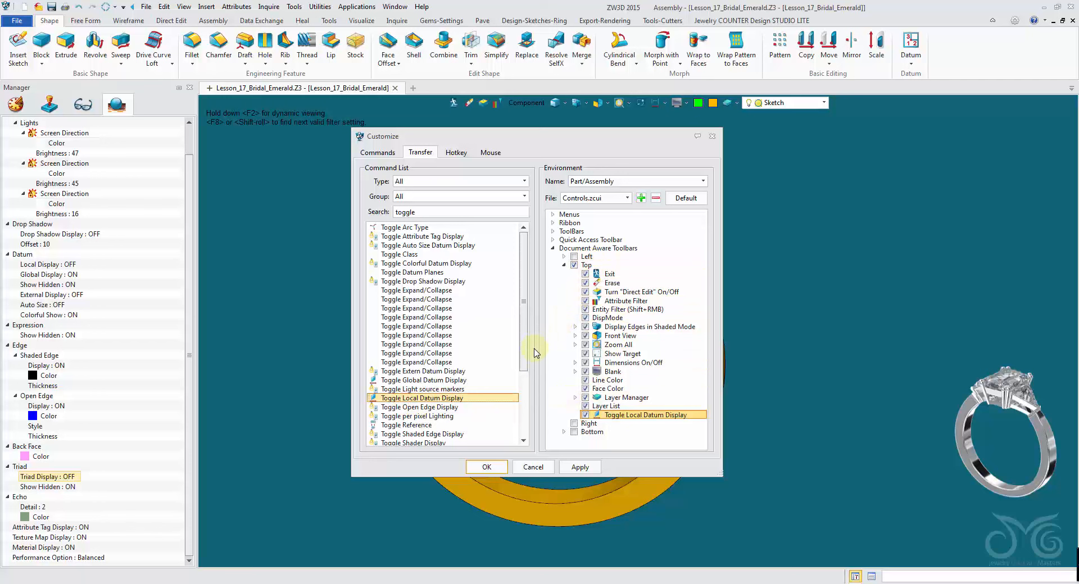
- Add Toggle triad Display to the Top document toolbar and apply the customization
drag(528, 344, 521, 428)
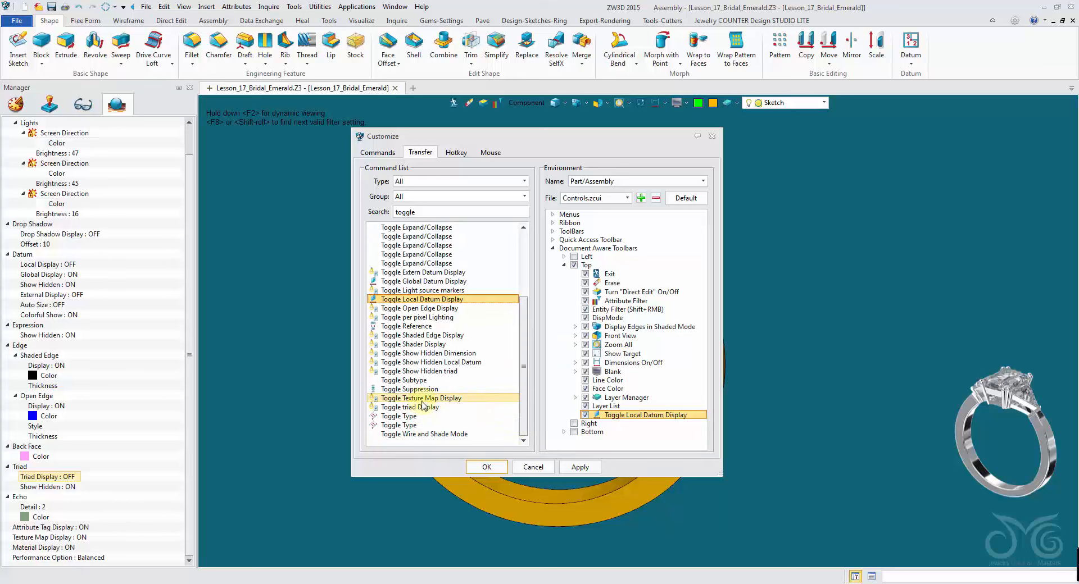
drag(400, 409, 609, 271)
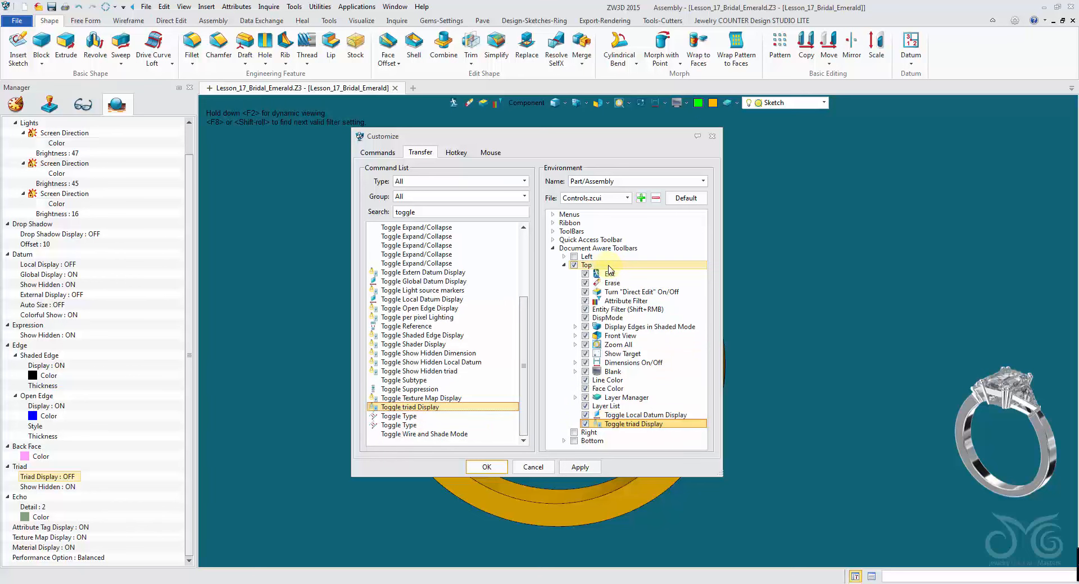
click(591, 467)
click(487, 467)
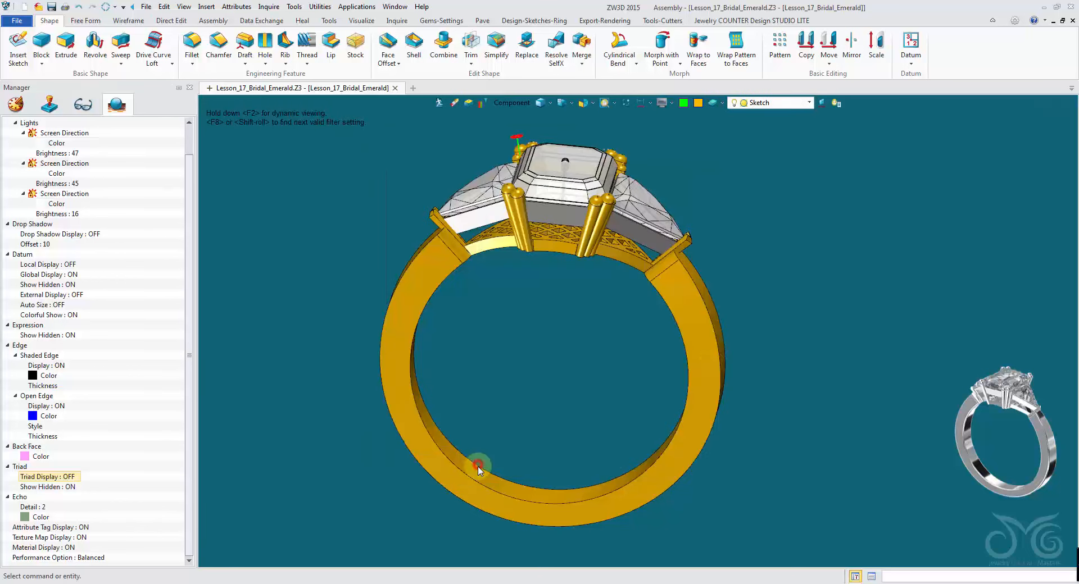
- Toggle the local datum and triad display with the new toolbar buttons, ending with the triad shown
click(837, 104)
click(834, 105)
click(824, 104)
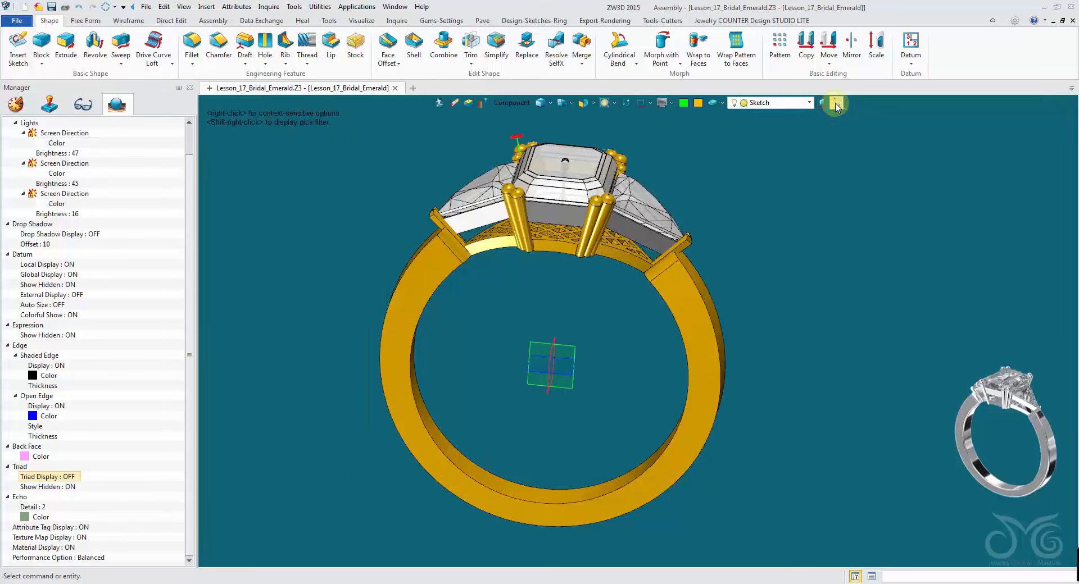
click(836, 105)
click(827, 106)
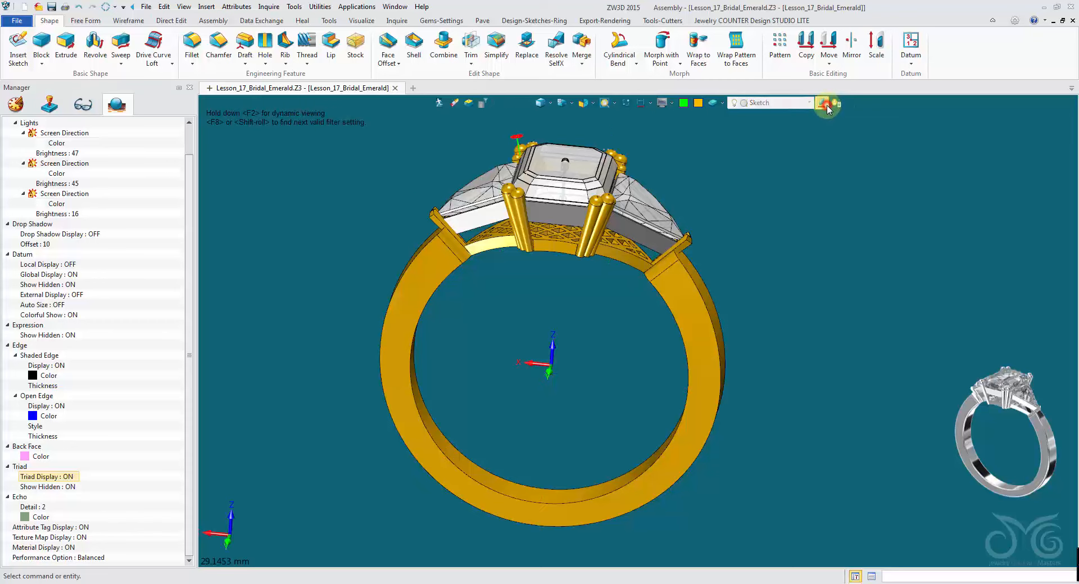
click(826, 106)
click(823, 105)
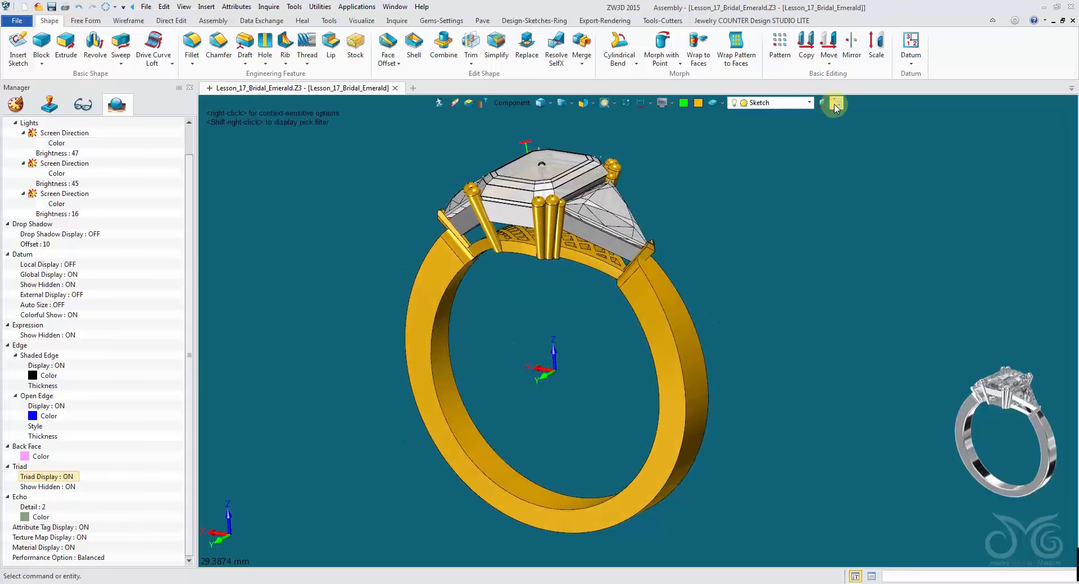
click(835, 105)
- Set the pick filter to Sketch, pick the prong sketch above the centre stone and hide it
click(16, 103)
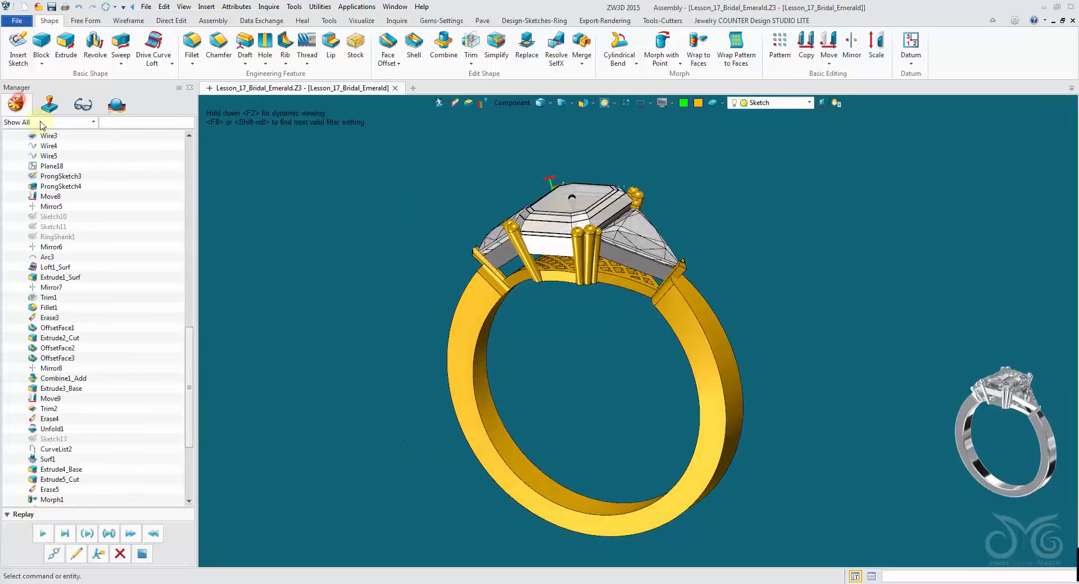
middle_drag(202, 205, 614, 187)
scroll(609, 178, up, 6)
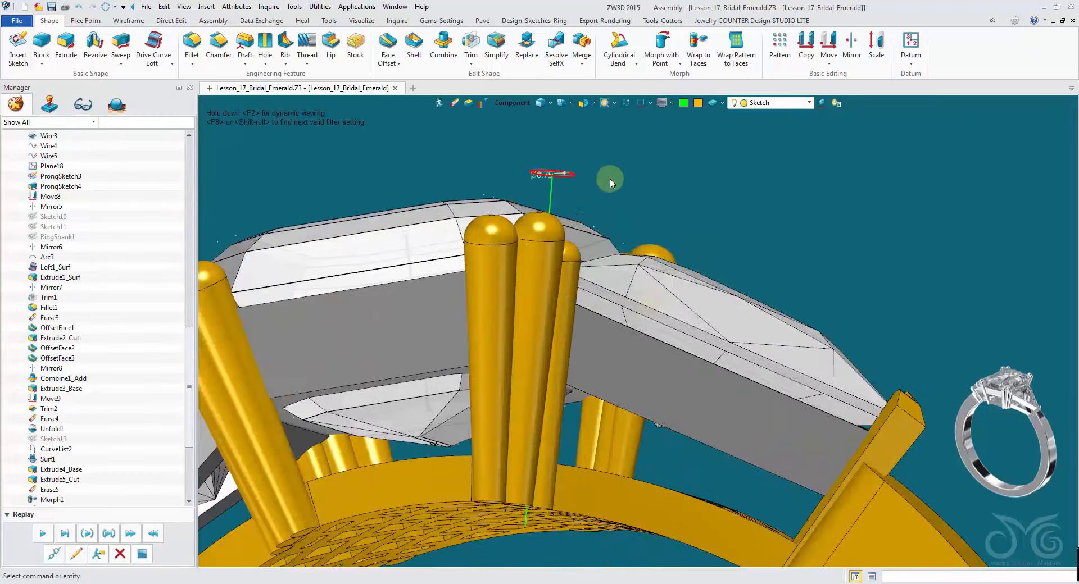
click(512, 103)
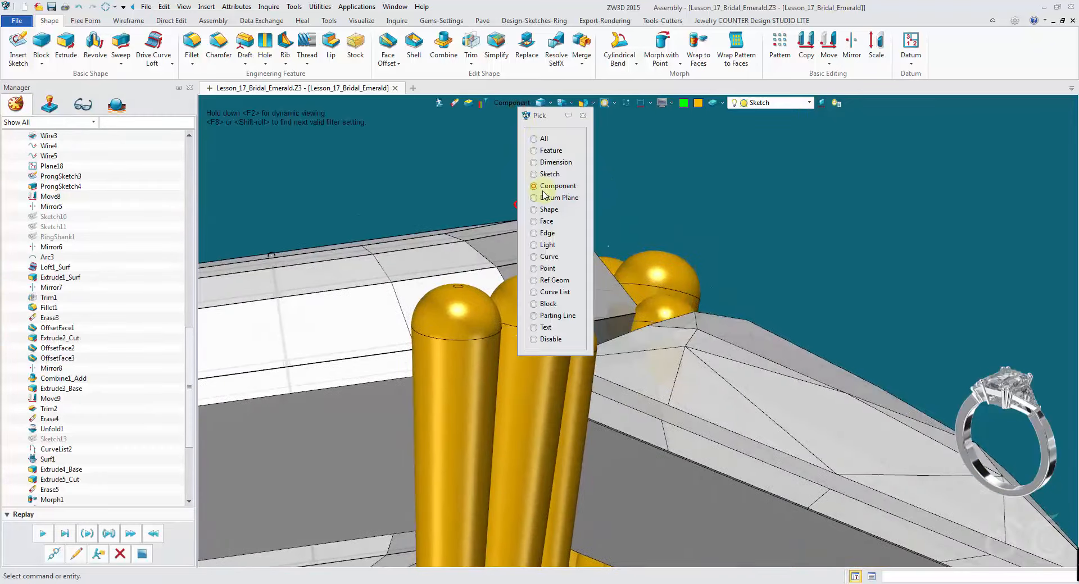
click(547, 256)
click(549, 236)
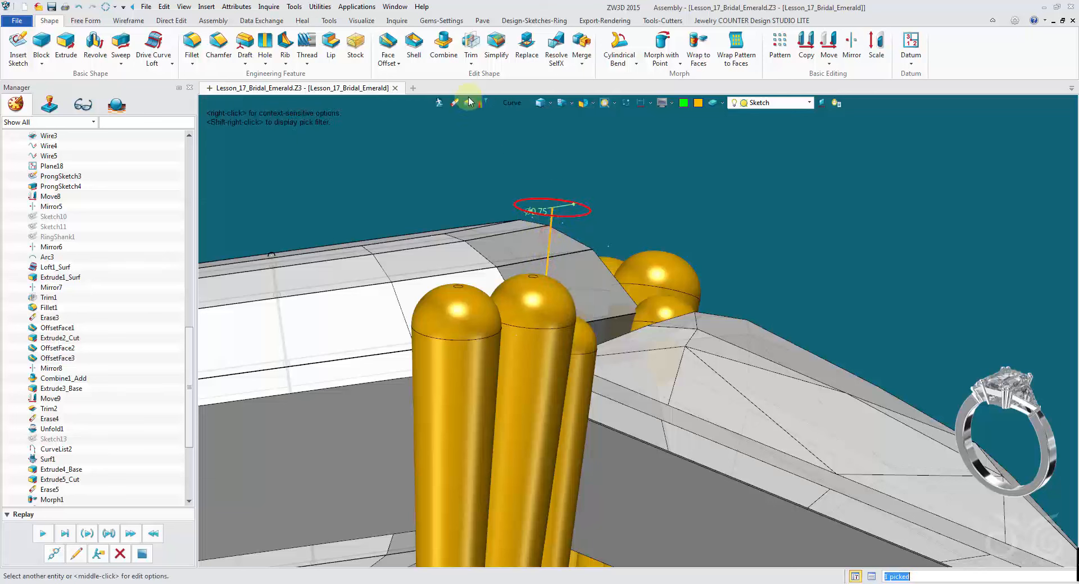
click(510, 103)
click(542, 173)
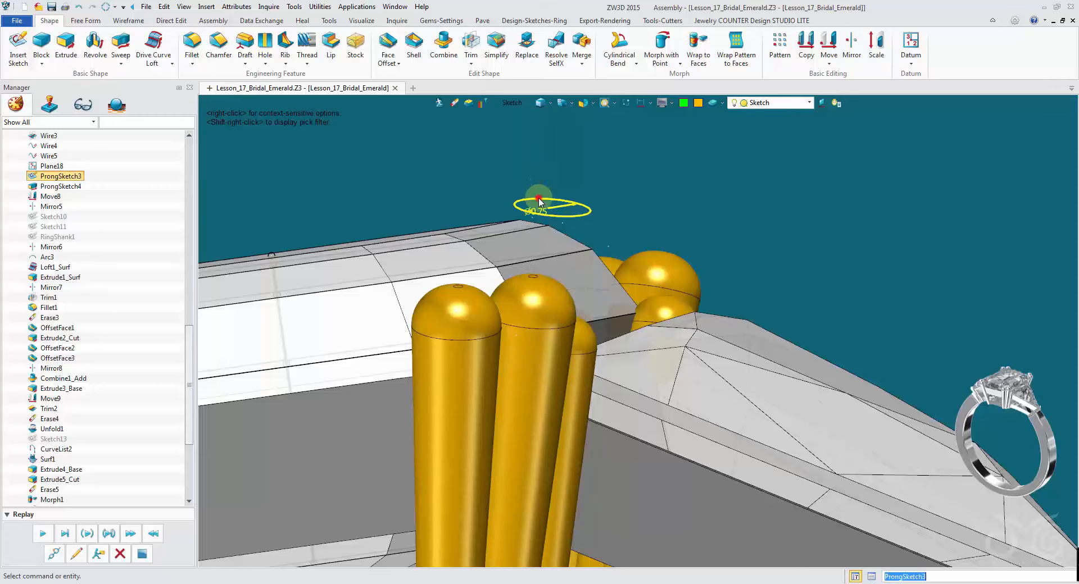
scroll(464, 135, down, 10)
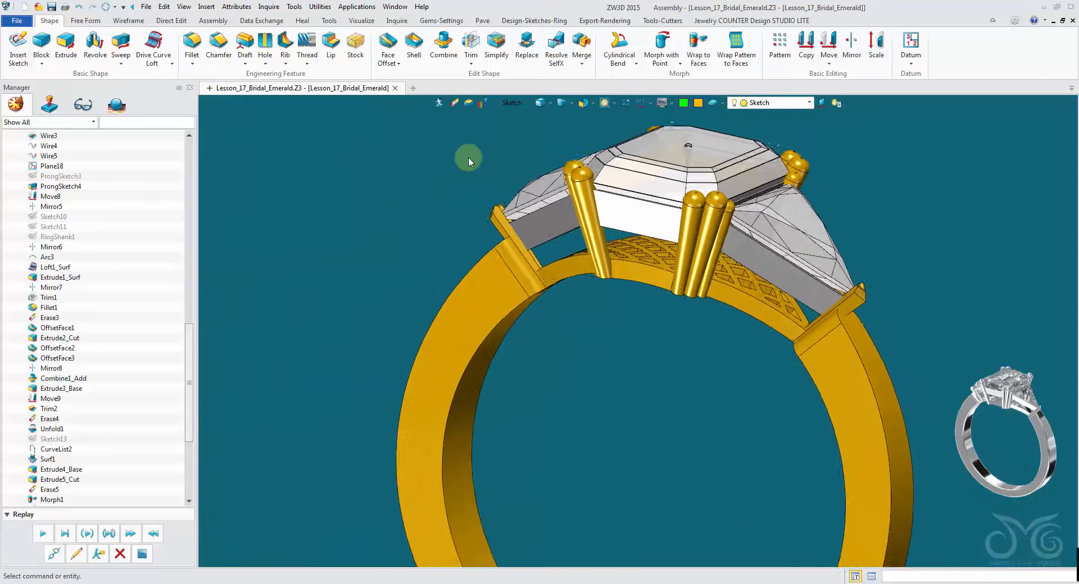
- Set the pick filter to Shape, box-select the whole ring and open Face Attributes
scroll(468, 158, down, 3)
right_drag(469, 158, 514, 109)
click(513, 109)
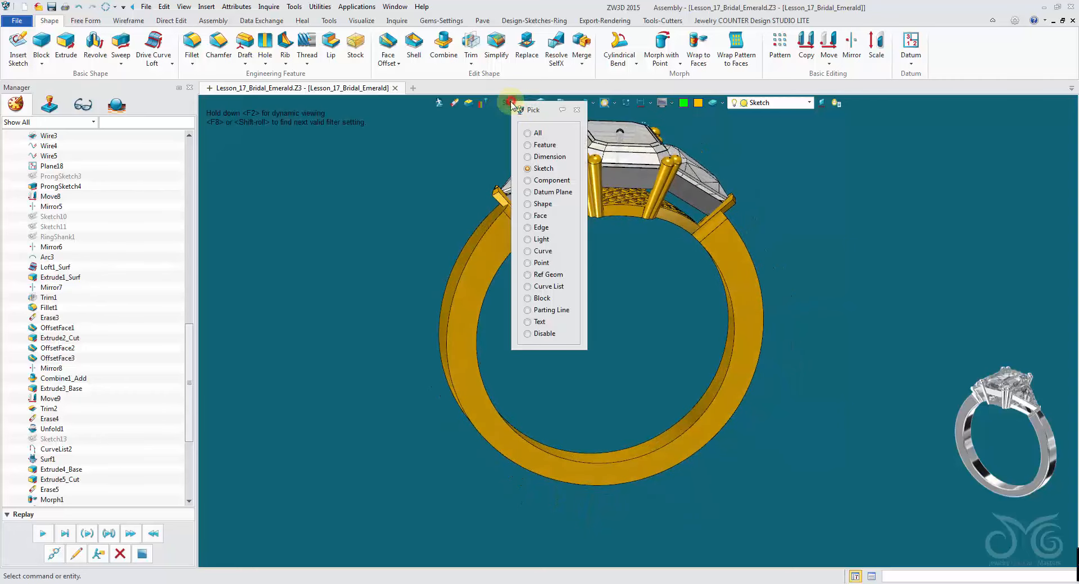
click(537, 198)
scroll(457, 157, down, 2)
drag(537, 283, 797, 491)
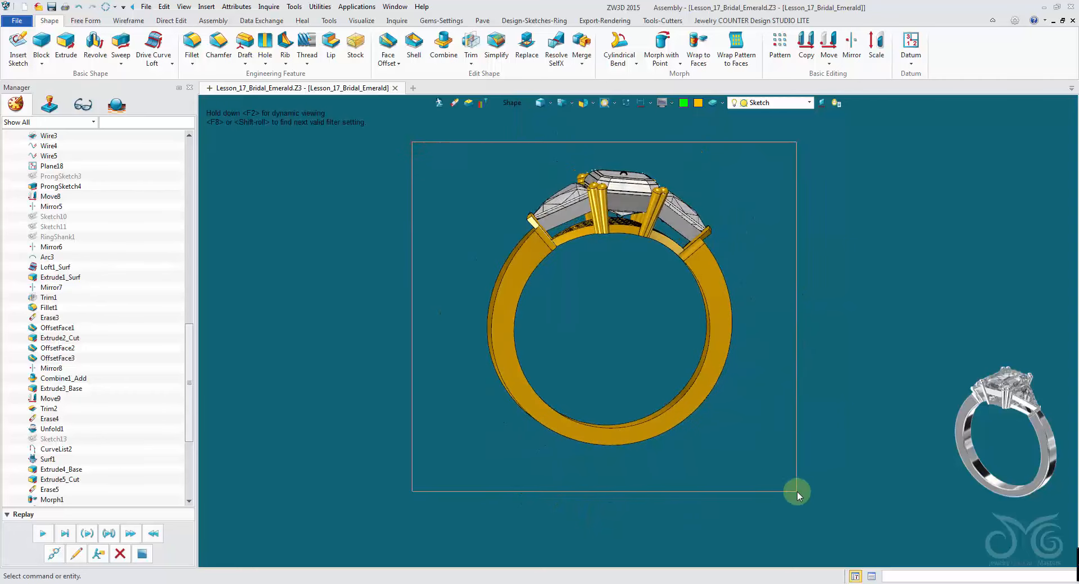
right_click(704, 270)
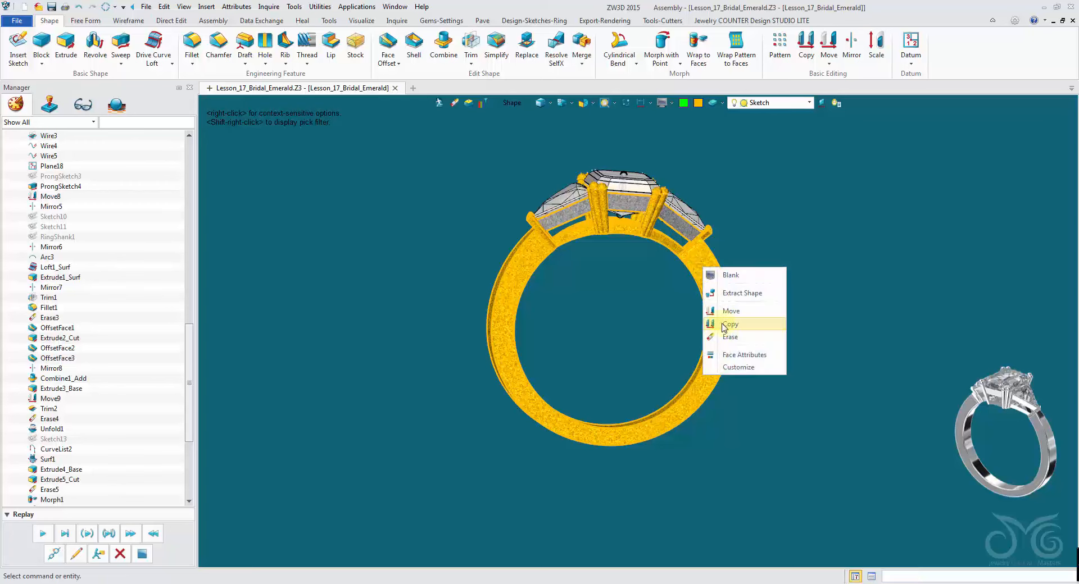
click(726, 353)
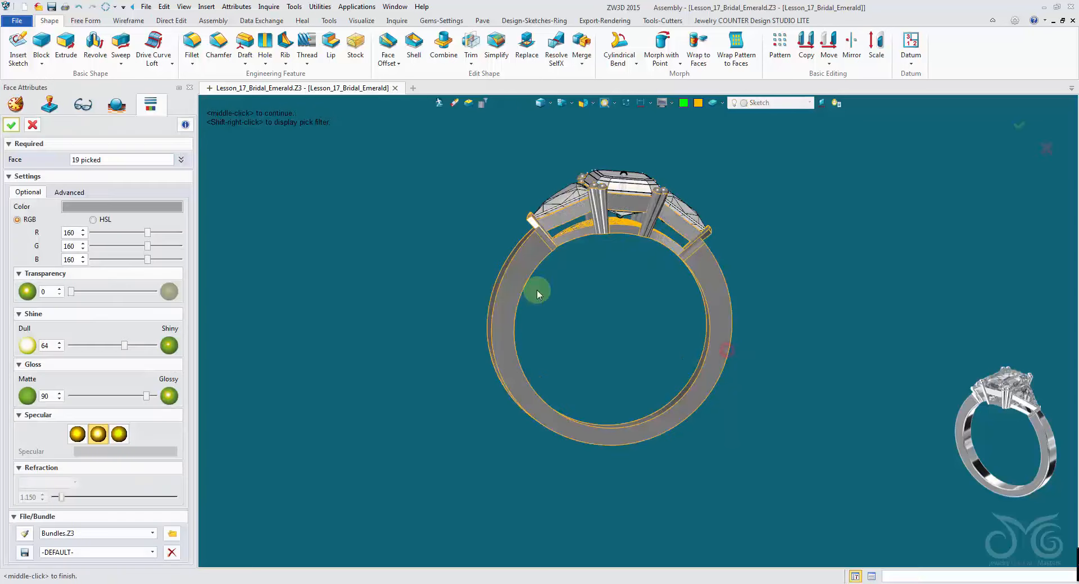
- Set the selected ring faces' colour to RGB 221, 228, 230 in the colour picker
click(124, 207)
click(160, 259)
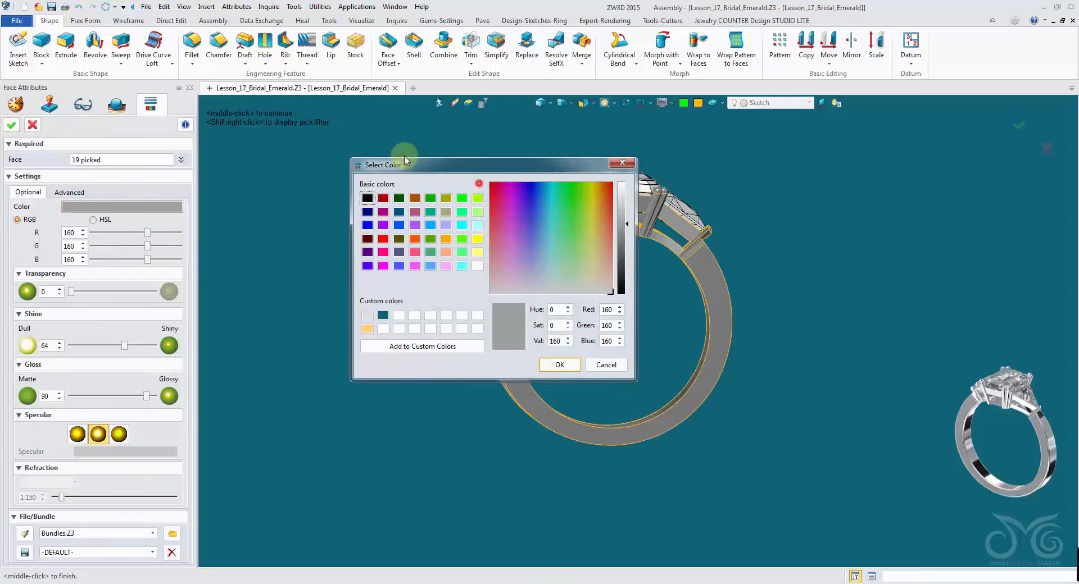
drag(404, 160, 191, 88)
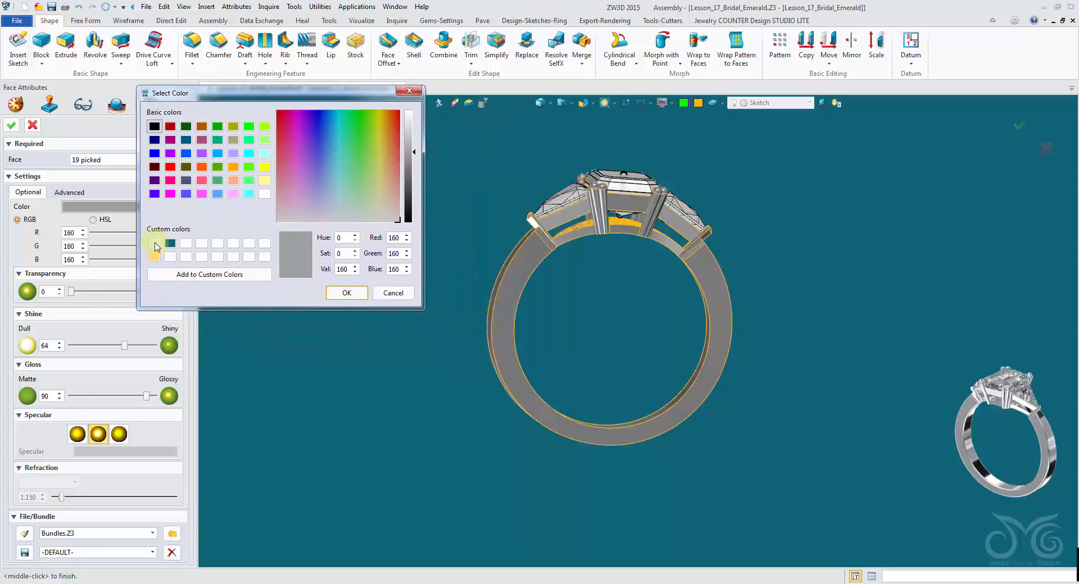
click(155, 244)
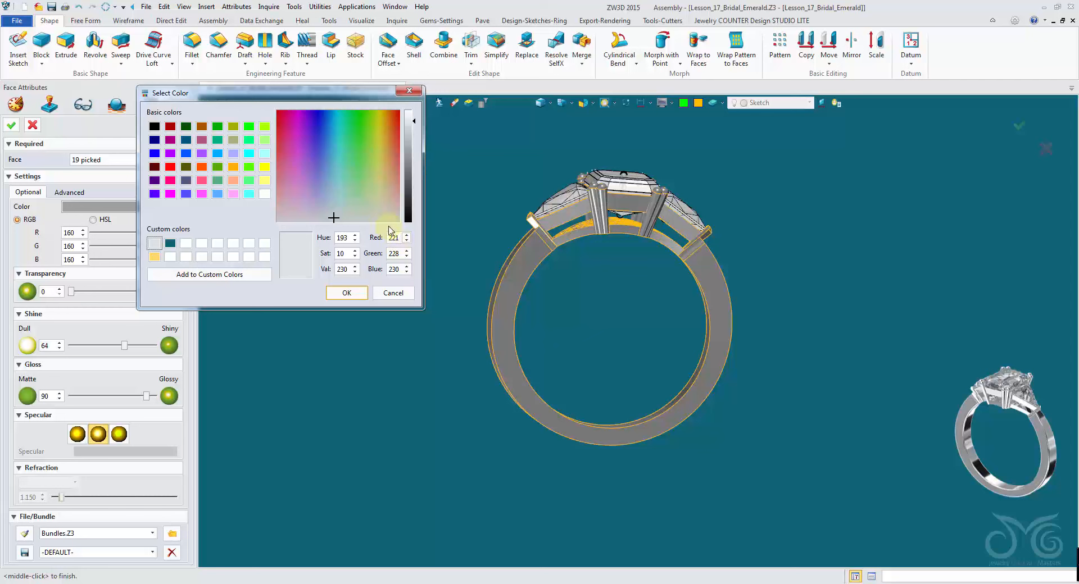
click(234, 166)
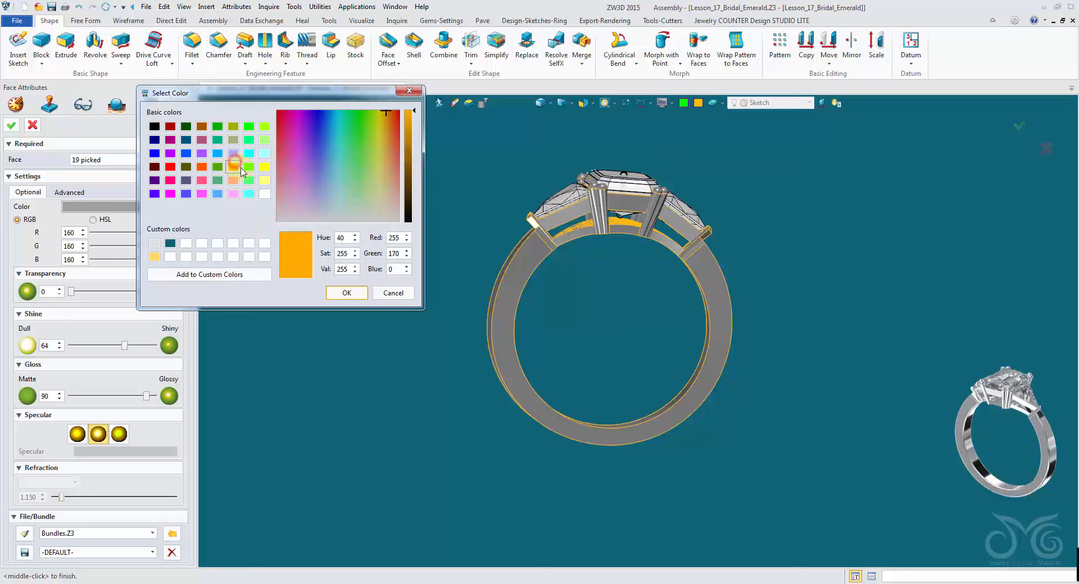
double_click(398, 238)
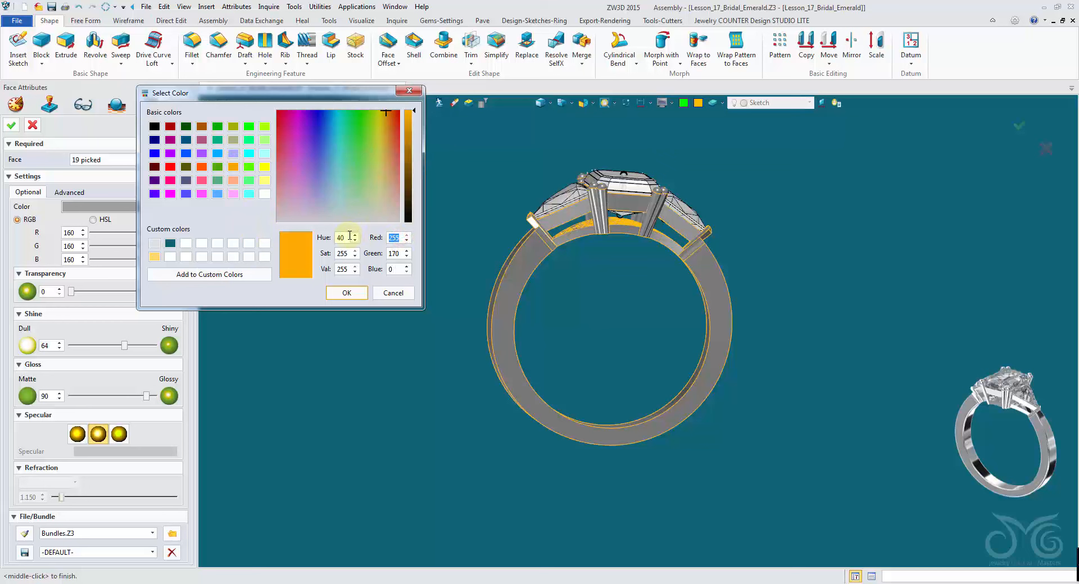
text(221)
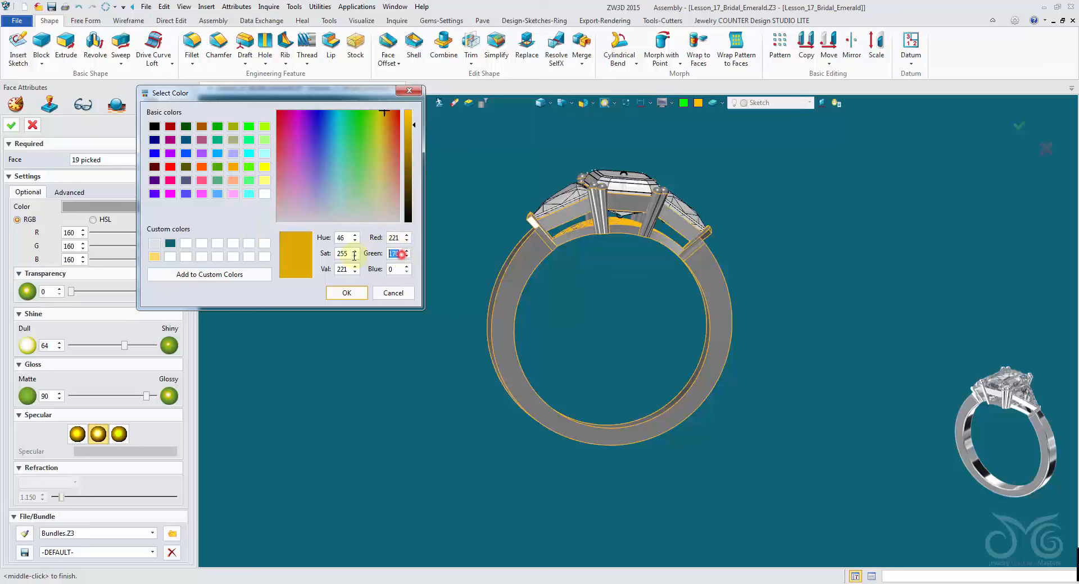
text(22)
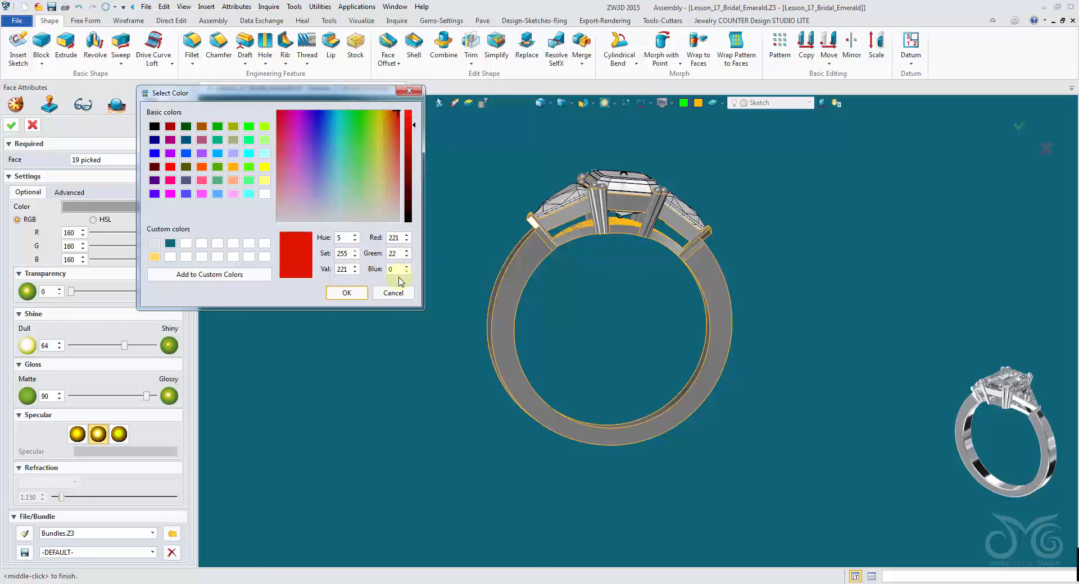
text(8)
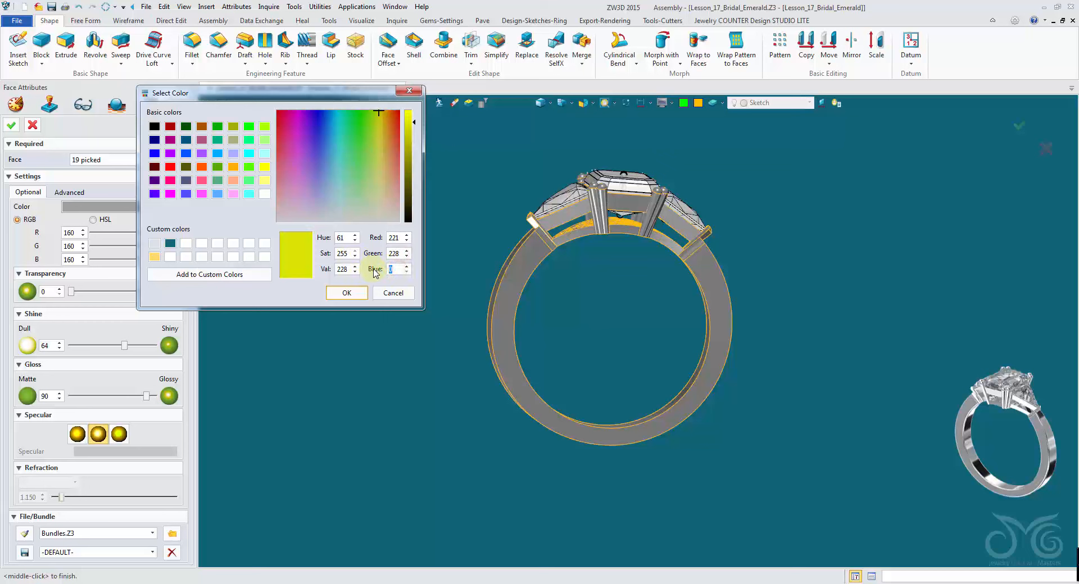
text(230)
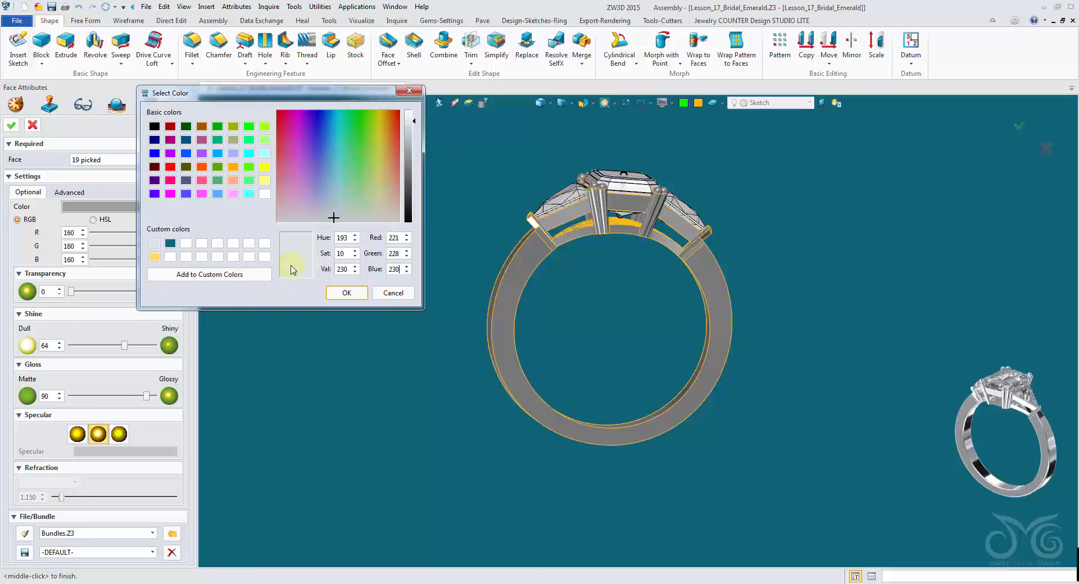
click(347, 291)
click(335, 293)
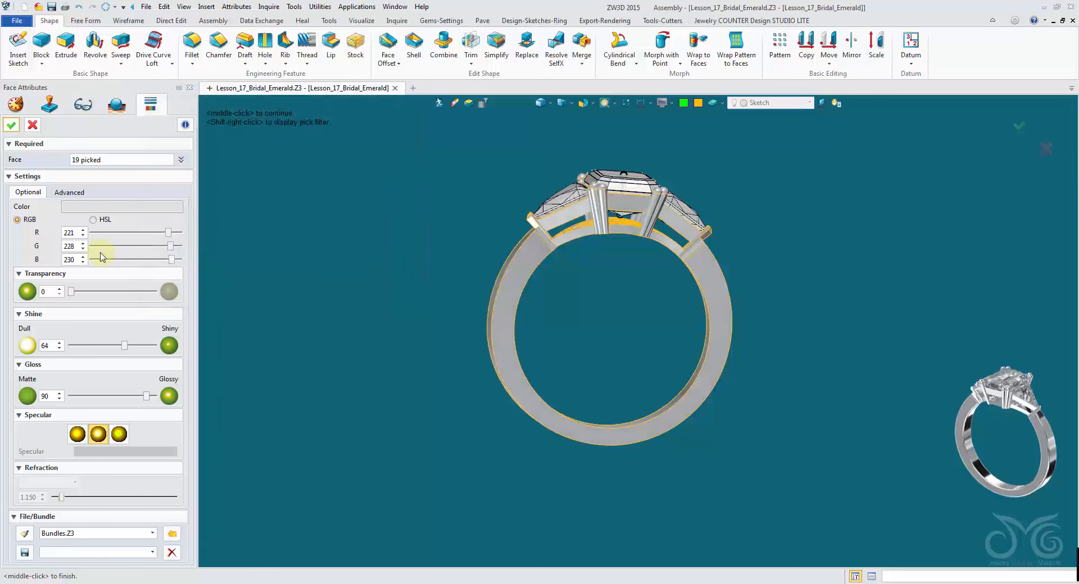
- Raise shine and gloss to 100, choose the first specular option, apply the face attributes and save the model
drag(125, 346, 156, 346)
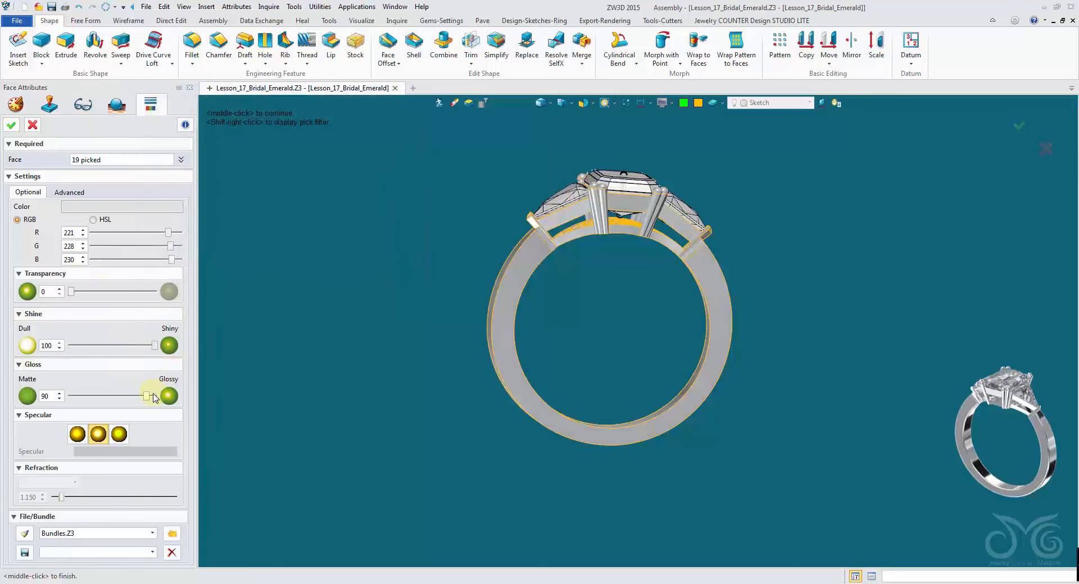
drag(153, 398, 158, 397)
click(77, 434)
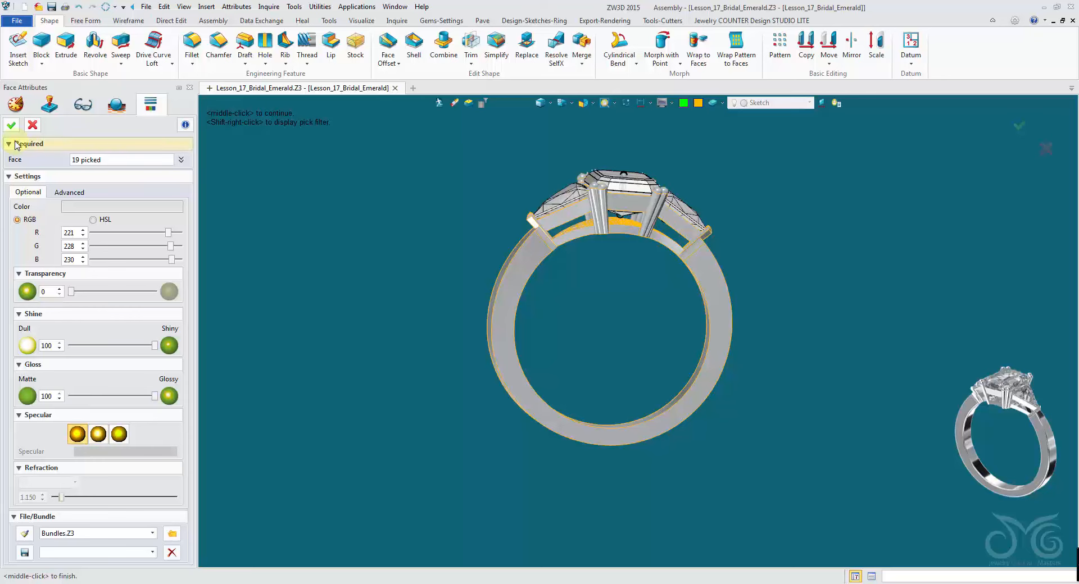
click(14, 126)
right_drag(431, 211, 417, 203)
click(51, 11)
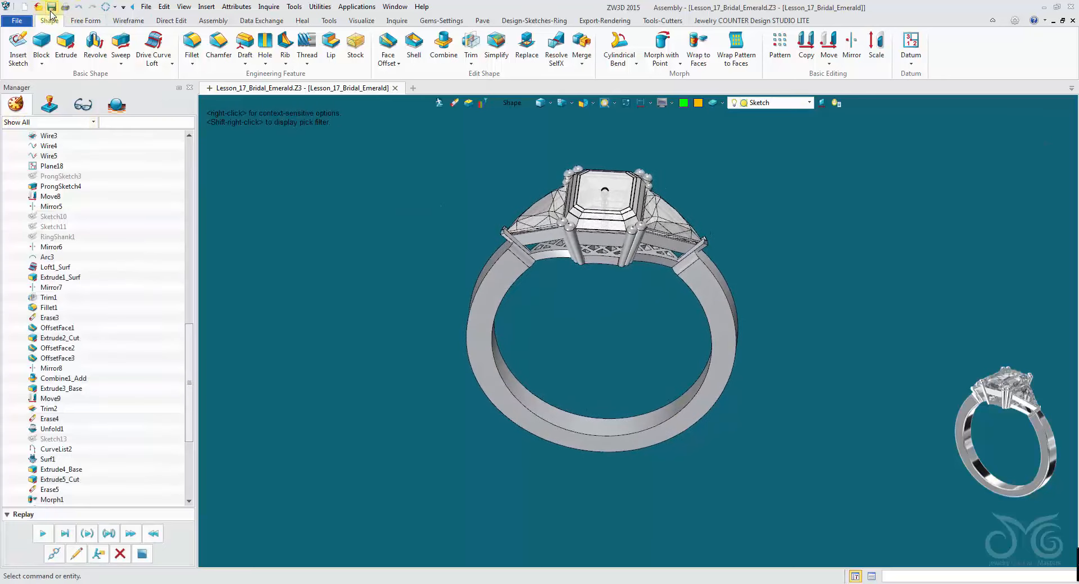
- Fillet the two inner edges of the ring band with a 0.2 radius
right_drag(429, 112, 415, 39)
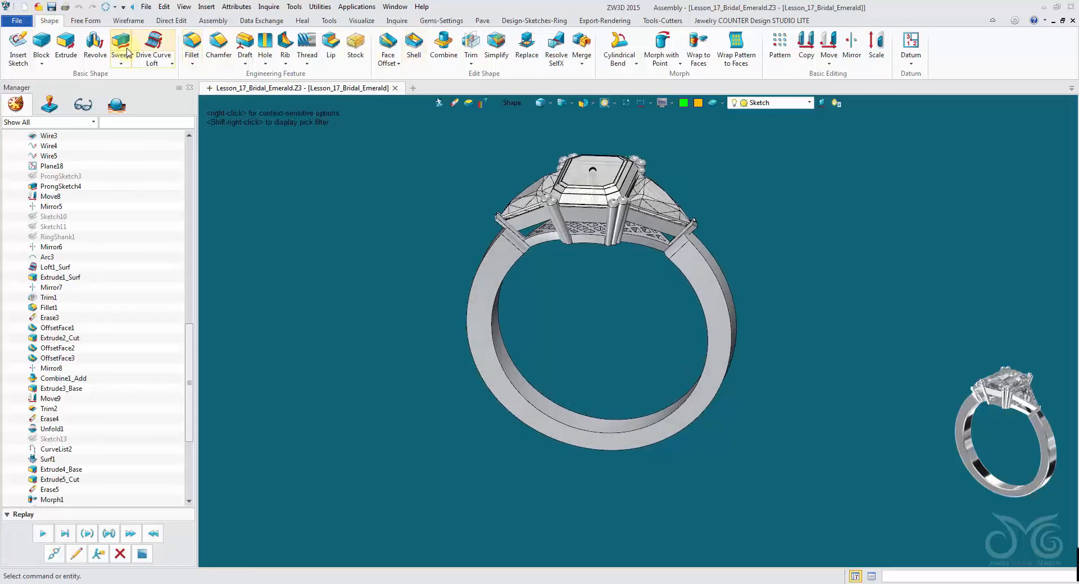
click(192, 45)
scroll(506, 359, up, 3)
right_drag(507, 332, 506, 258)
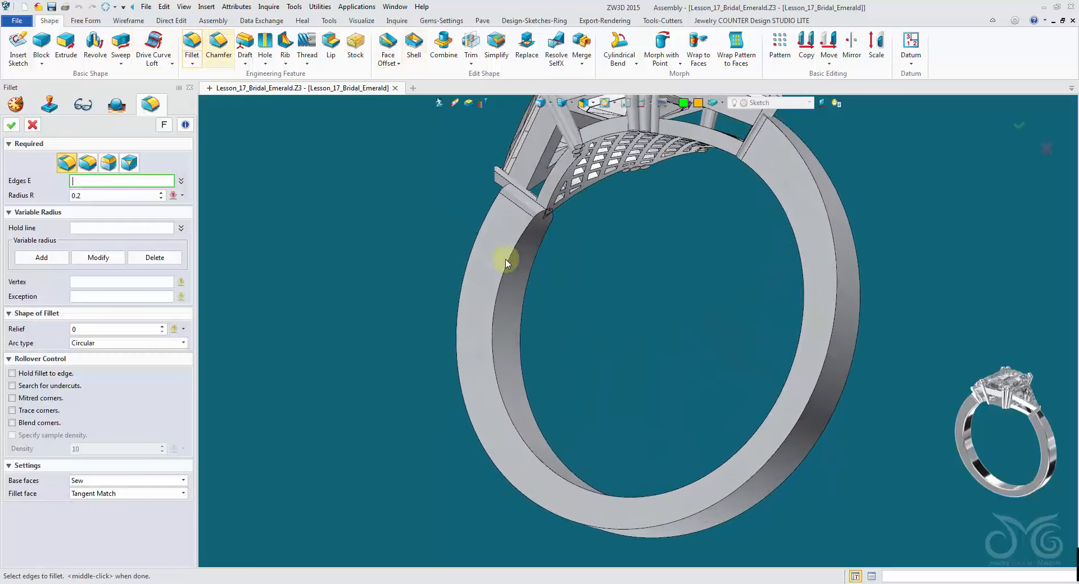
click(502, 431)
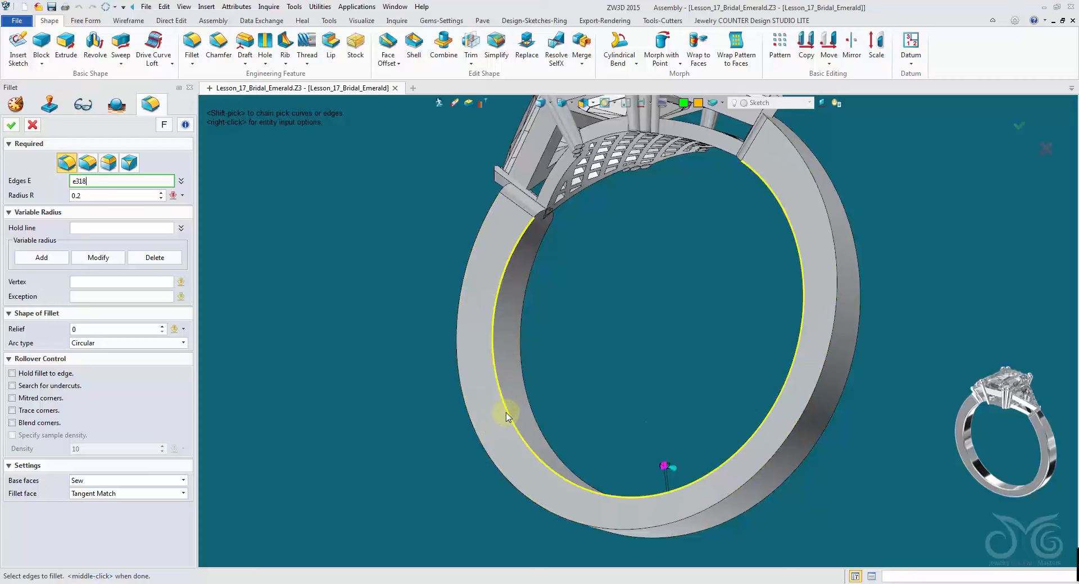
click(520, 409)
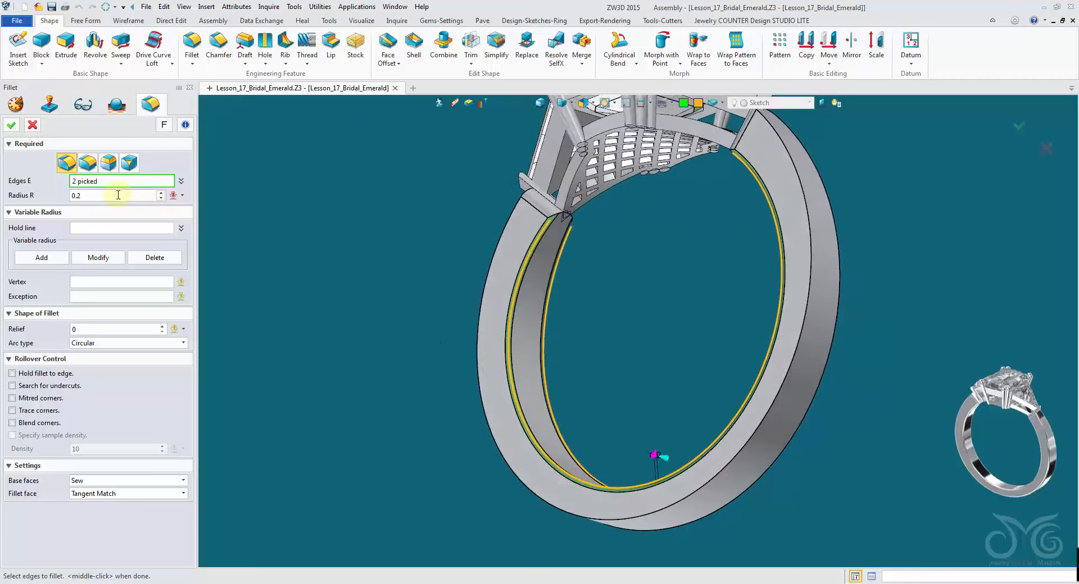
click(11, 125)
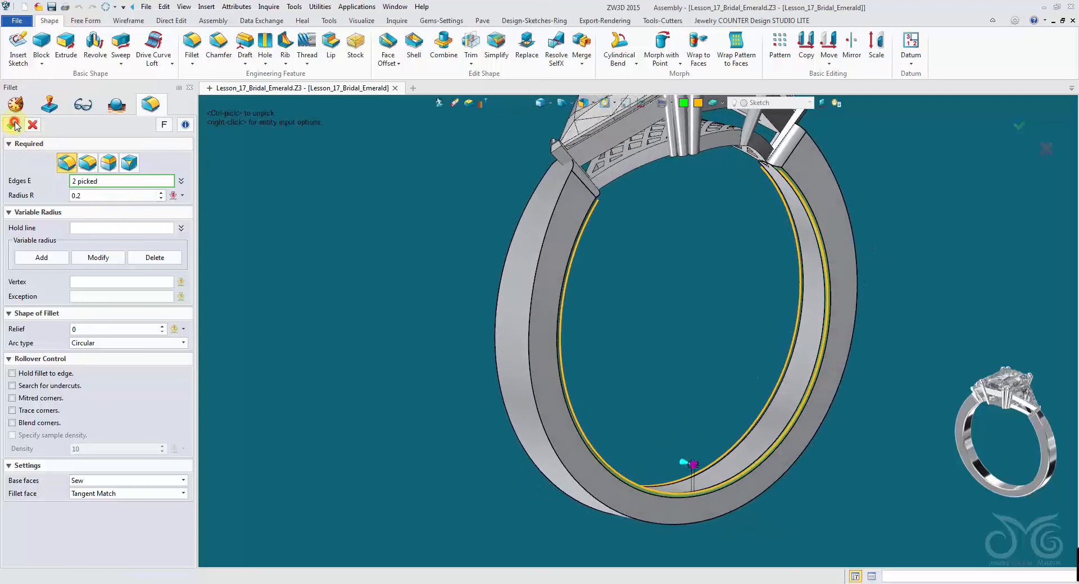
- Fillet the two outer edges of the ring band with a 0.16 radius
middle_click(400, 211)
click(550, 217)
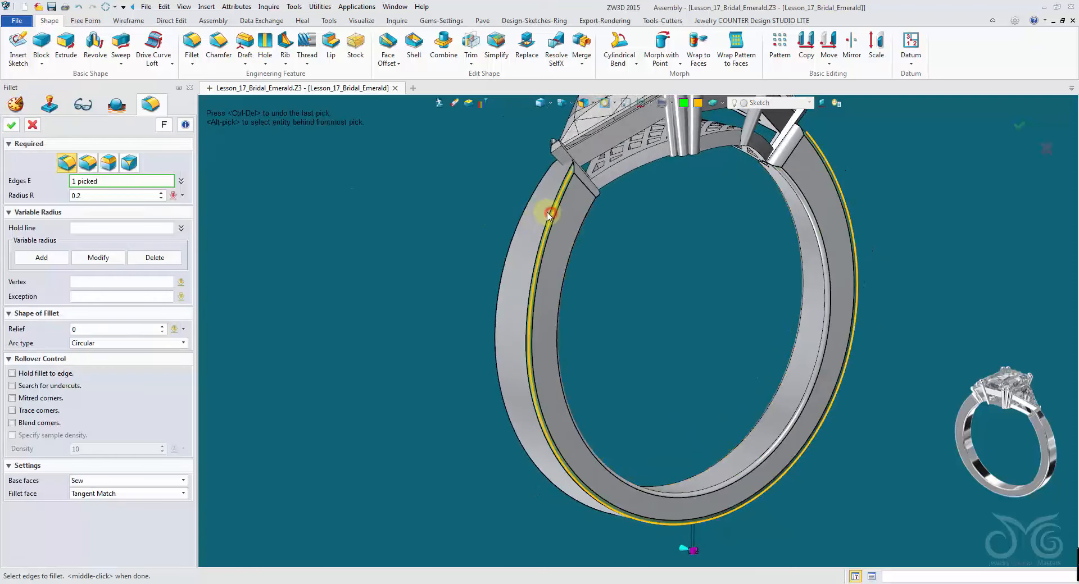
click(525, 214)
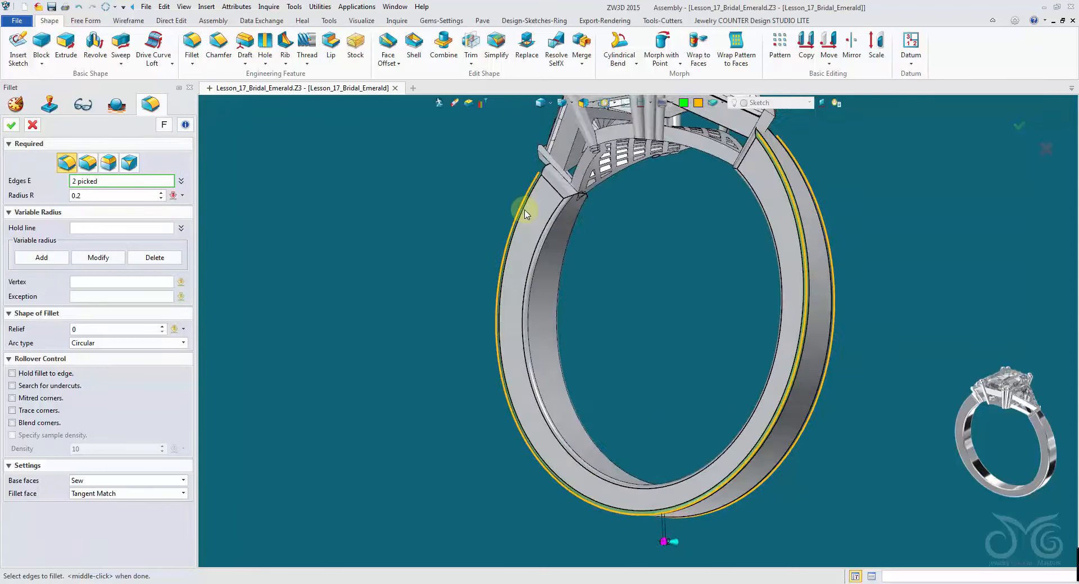
click(103, 199)
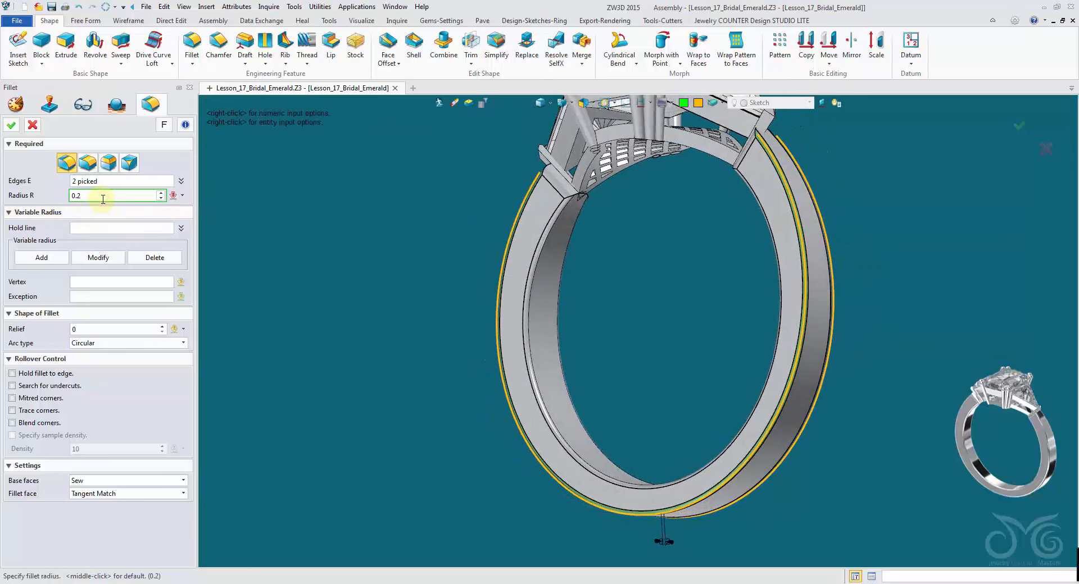
text(0.16)
key(Return)
scroll(103, 199, down, 1)
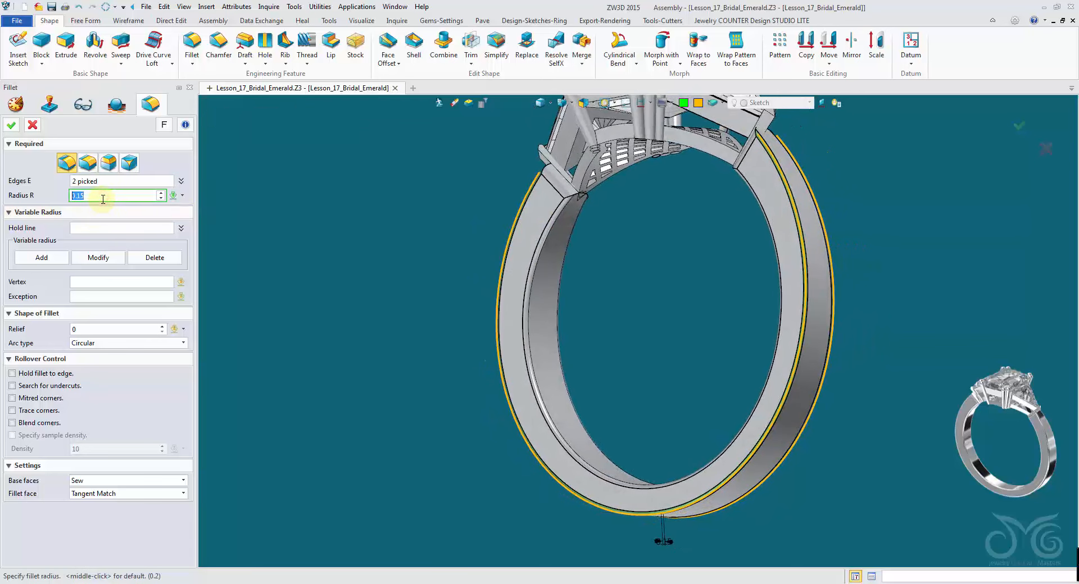
click(15, 129)
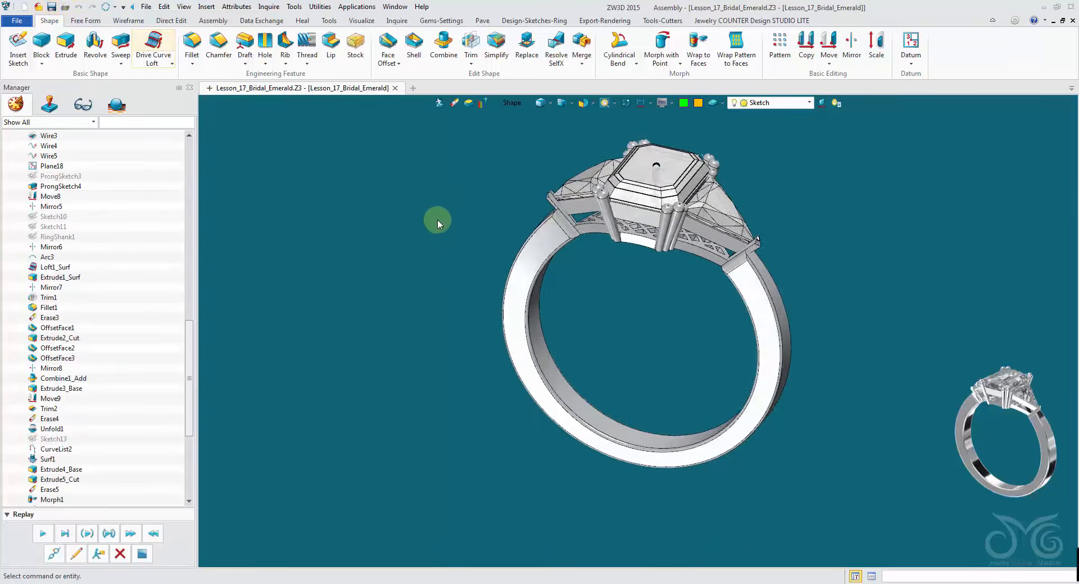
- Start Live Rendering and accept the stage placement at point 0,0,0 with elevation 0
click(623, 23)
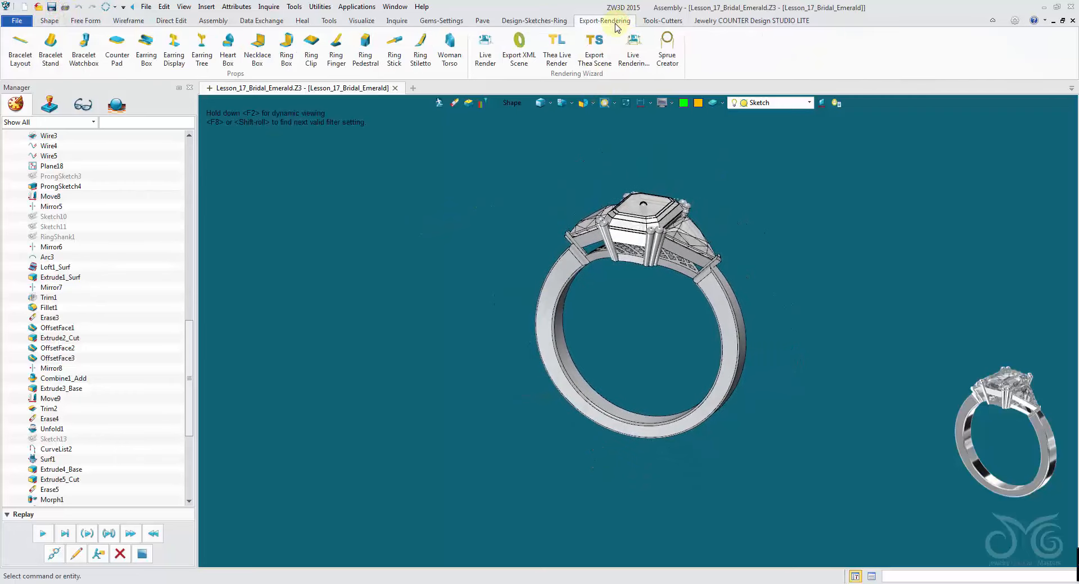
click(633, 49)
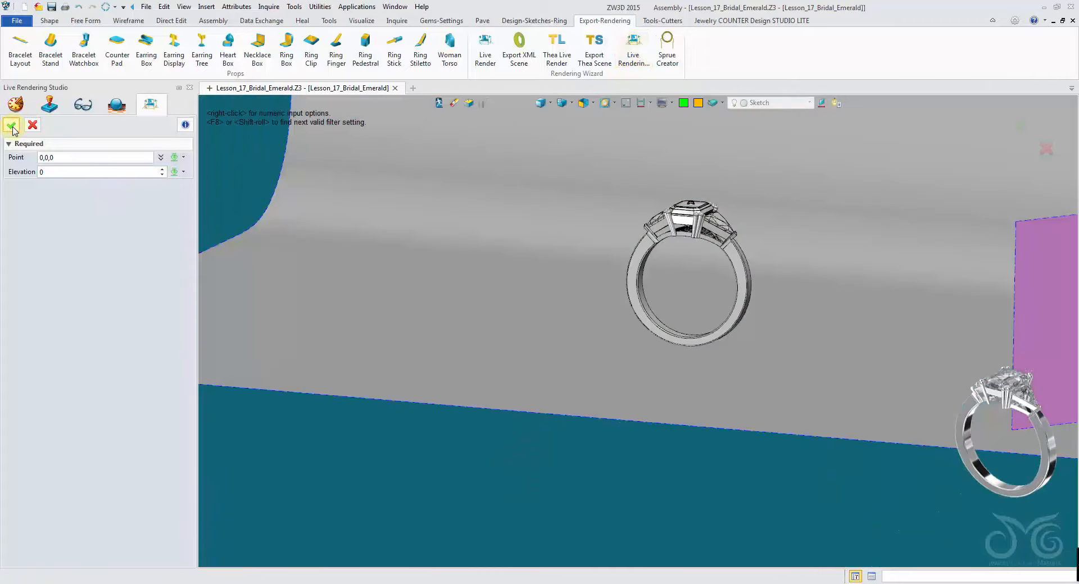
click(12, 126)
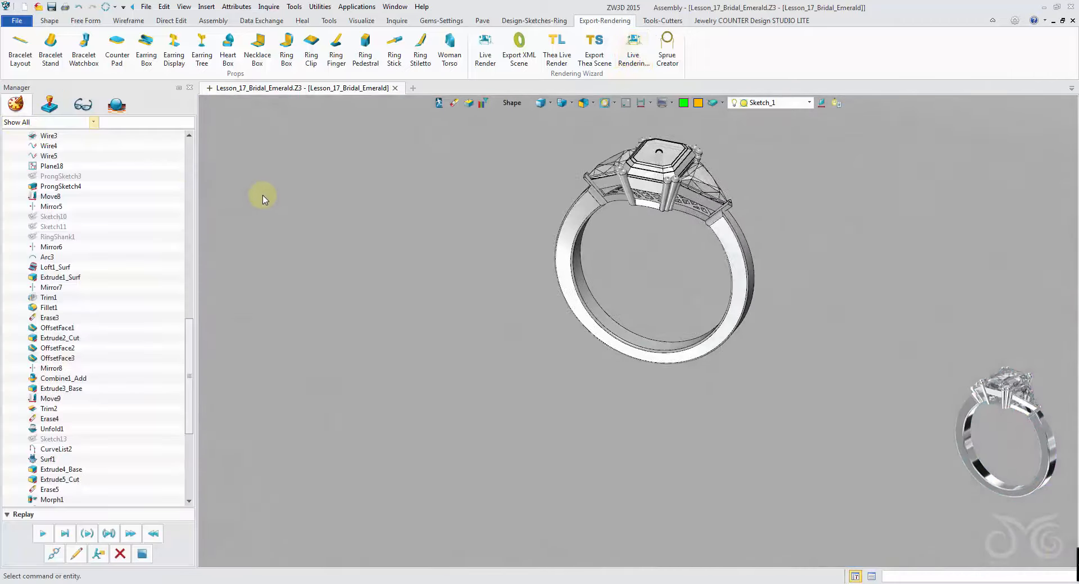